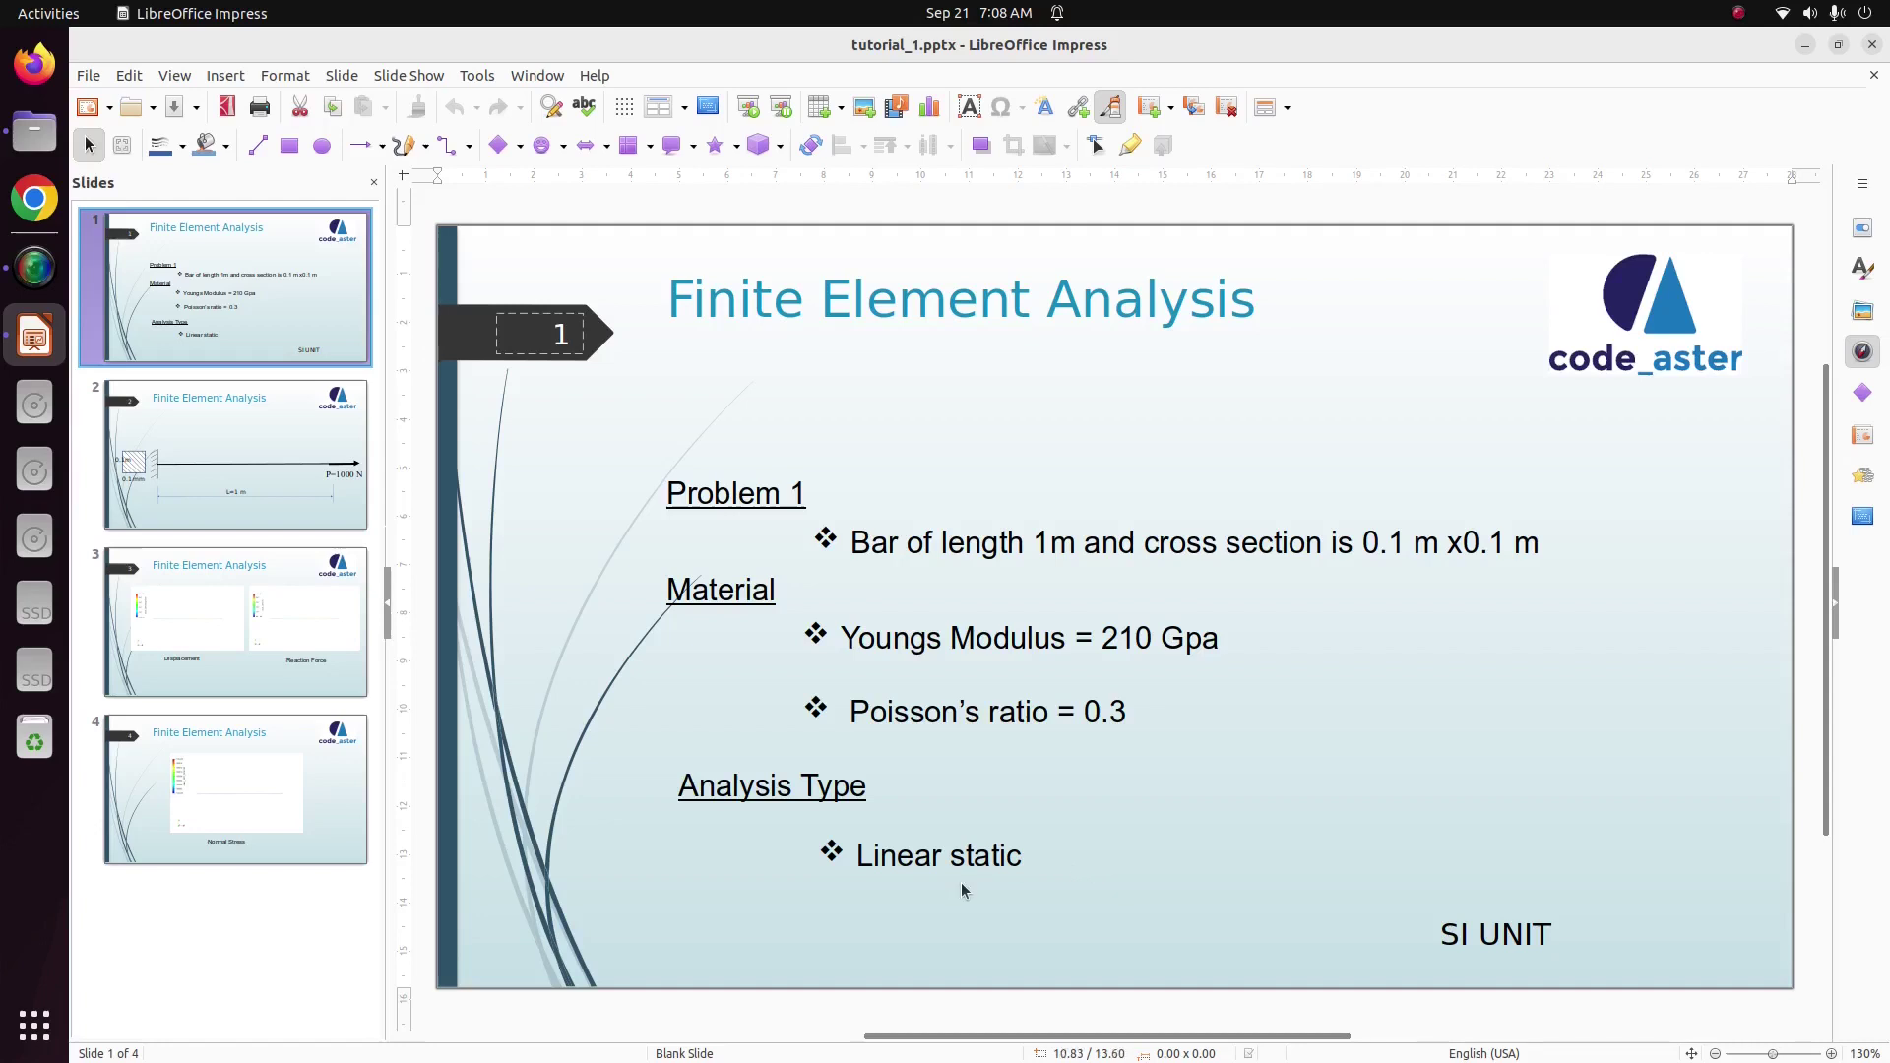
Fix slide 2's cross-section label from 0.1 mm to 0.1 m, then review slides 3 and 4.
{"action": "left_click", "coordinate": [242, 440]}
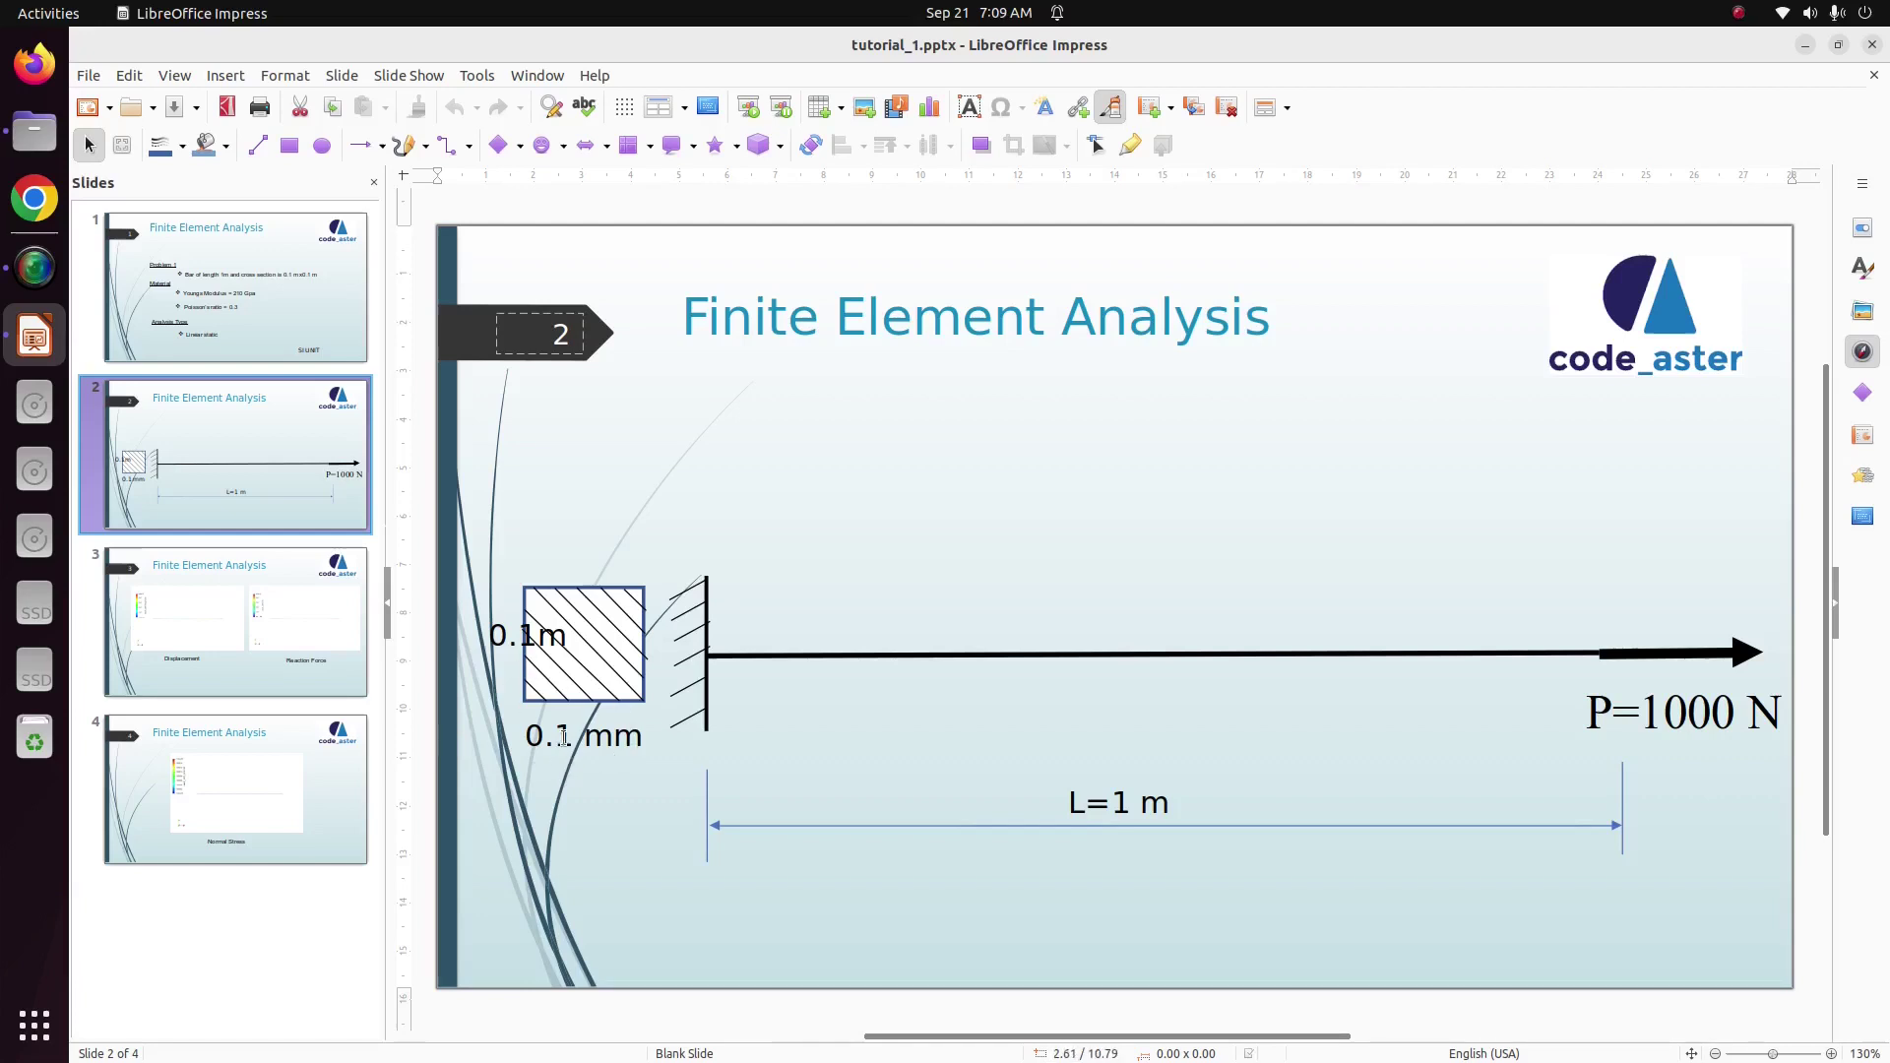
{"action": "left_click", "coordinate": [612, 737]}
{"action": "key", "text": "BackSpace"}
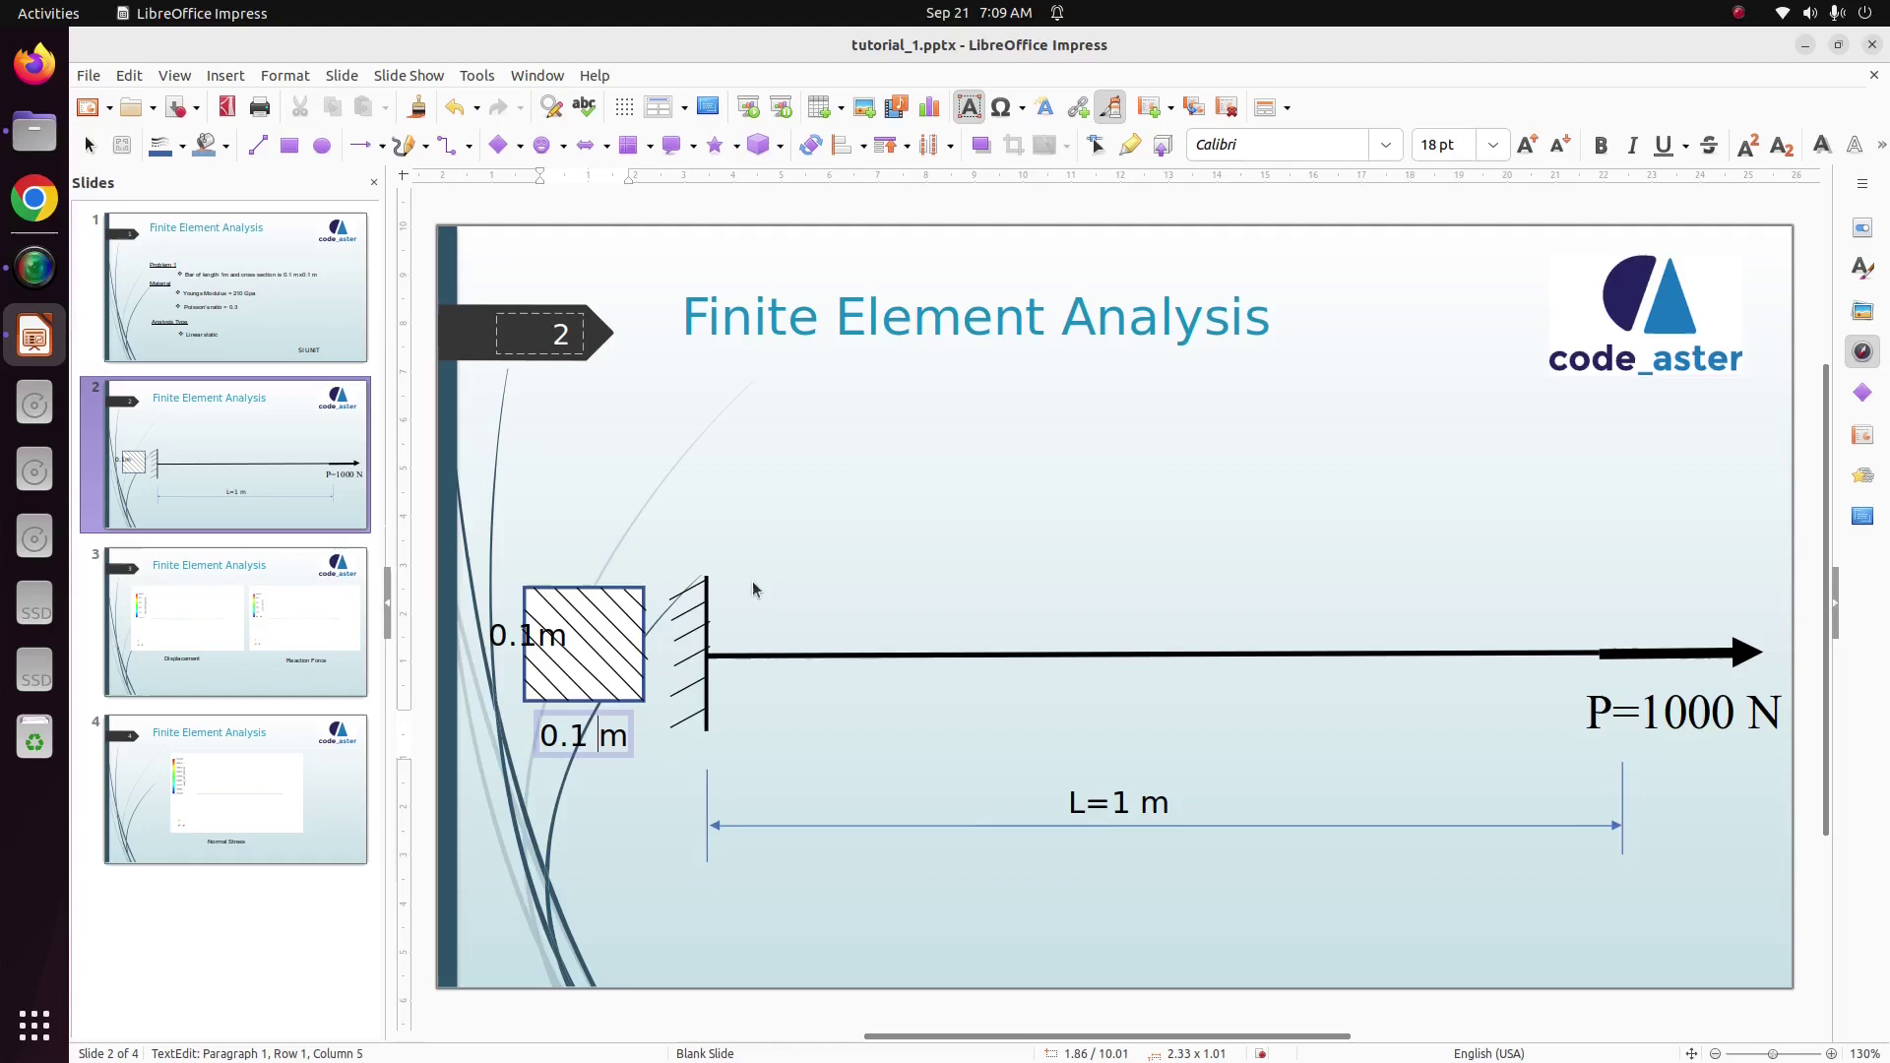
{"action": "left_click", "coordinate": [218, 616]}
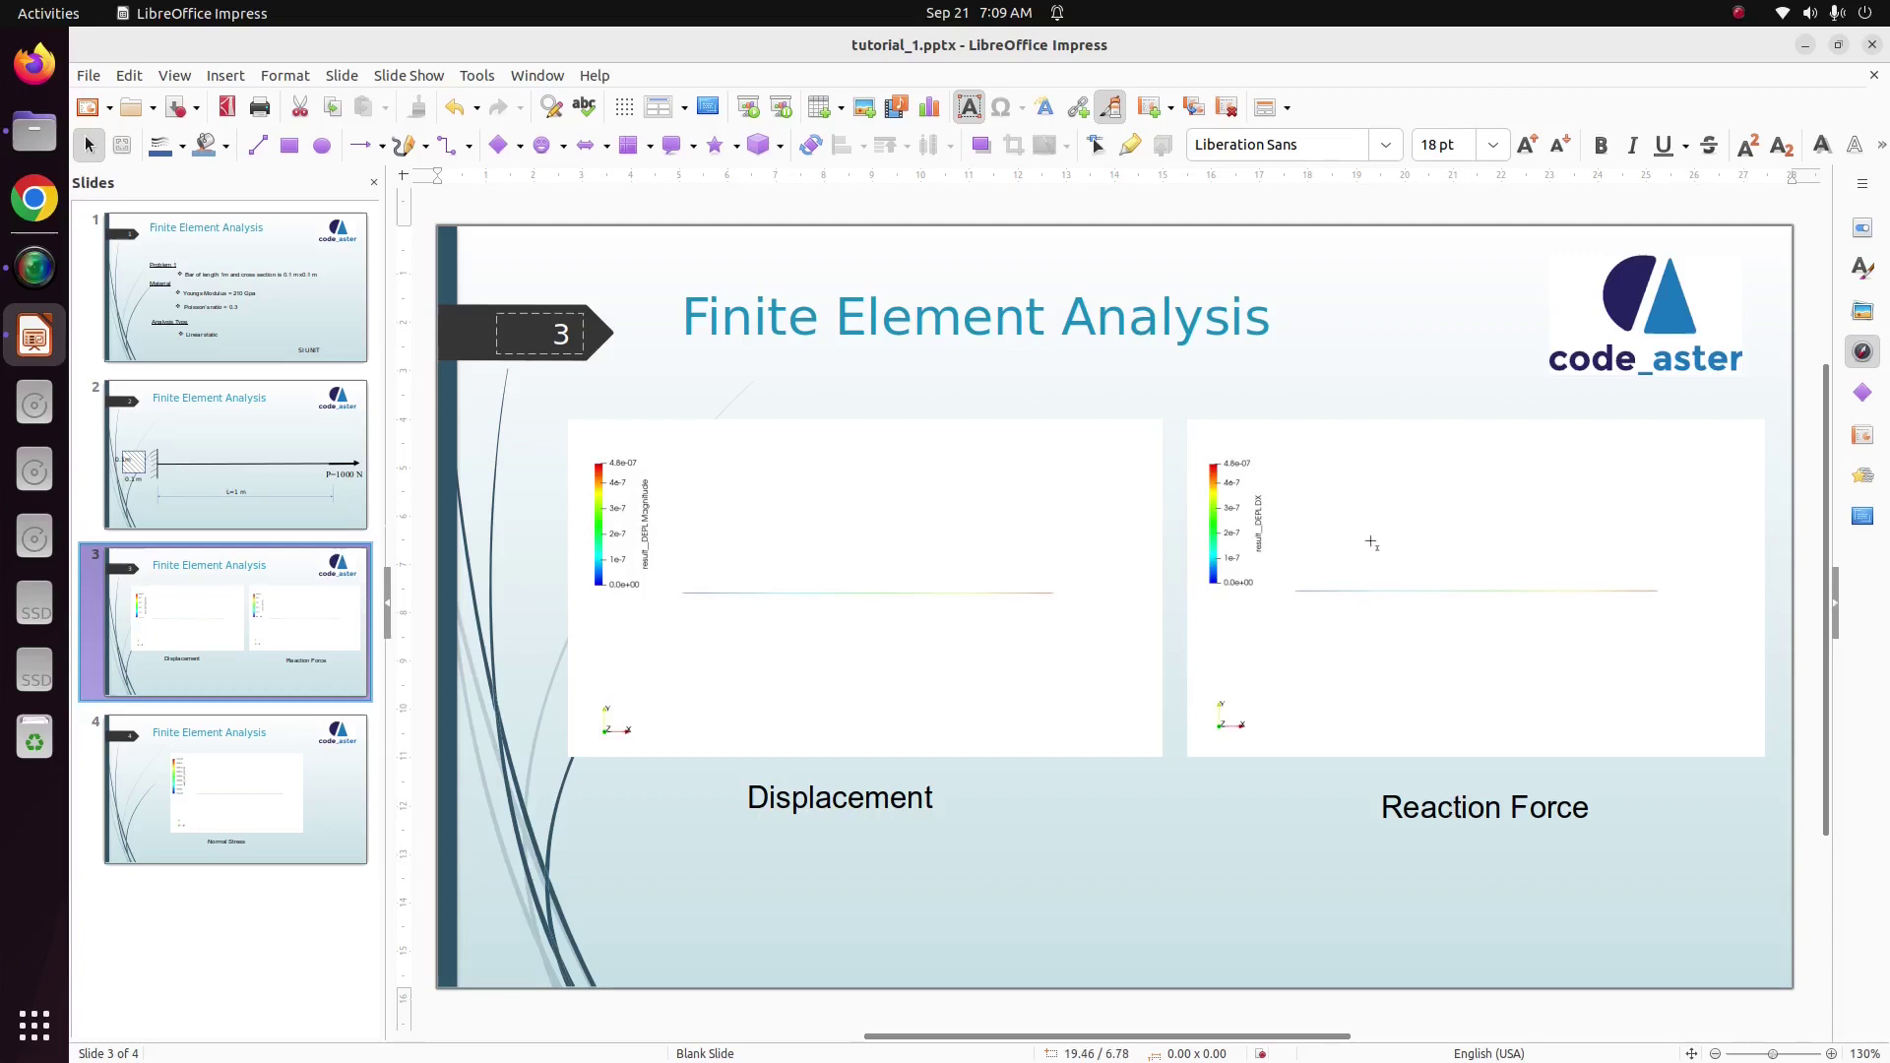
{"action": "left_click", "coordinate": [283, 788]}
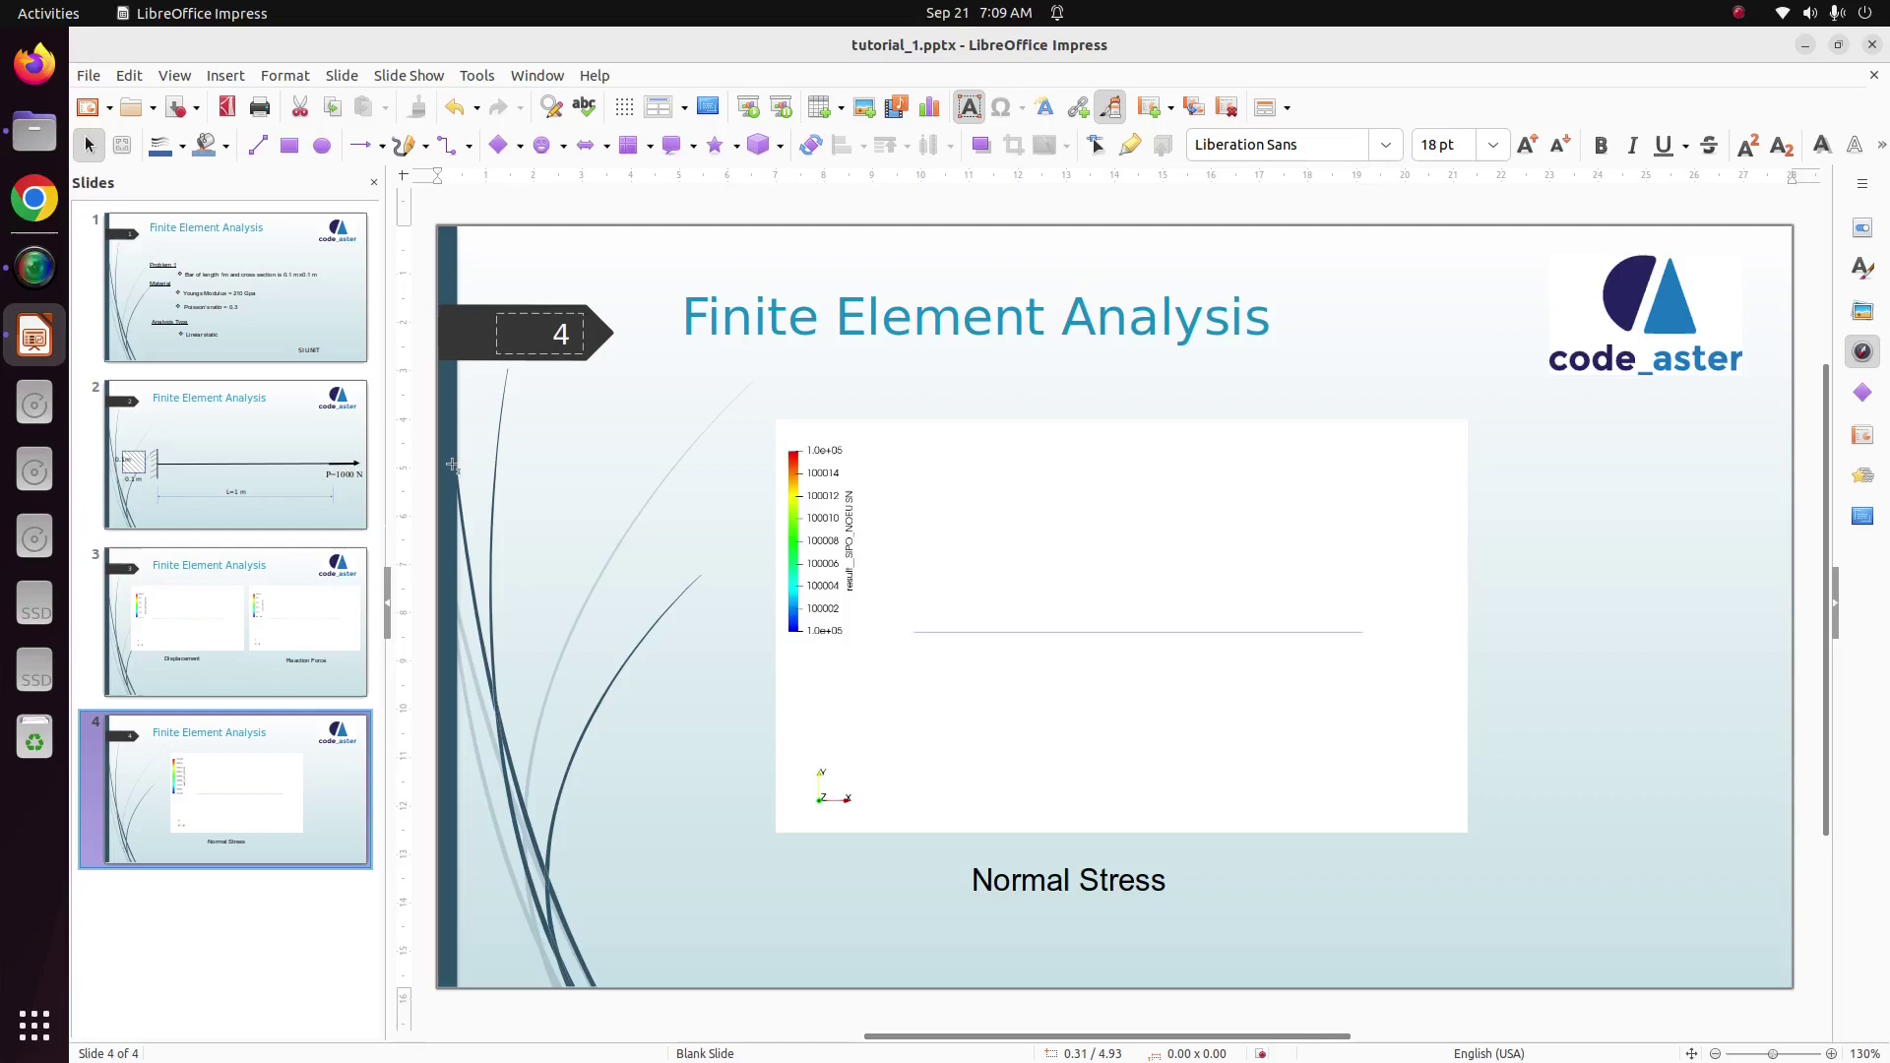
Open a terminal in the Videos folder and run the salome_meca 2022.1.0 launcher with --soft.
{"action": "left_click", "coordinate": [34, 131]}
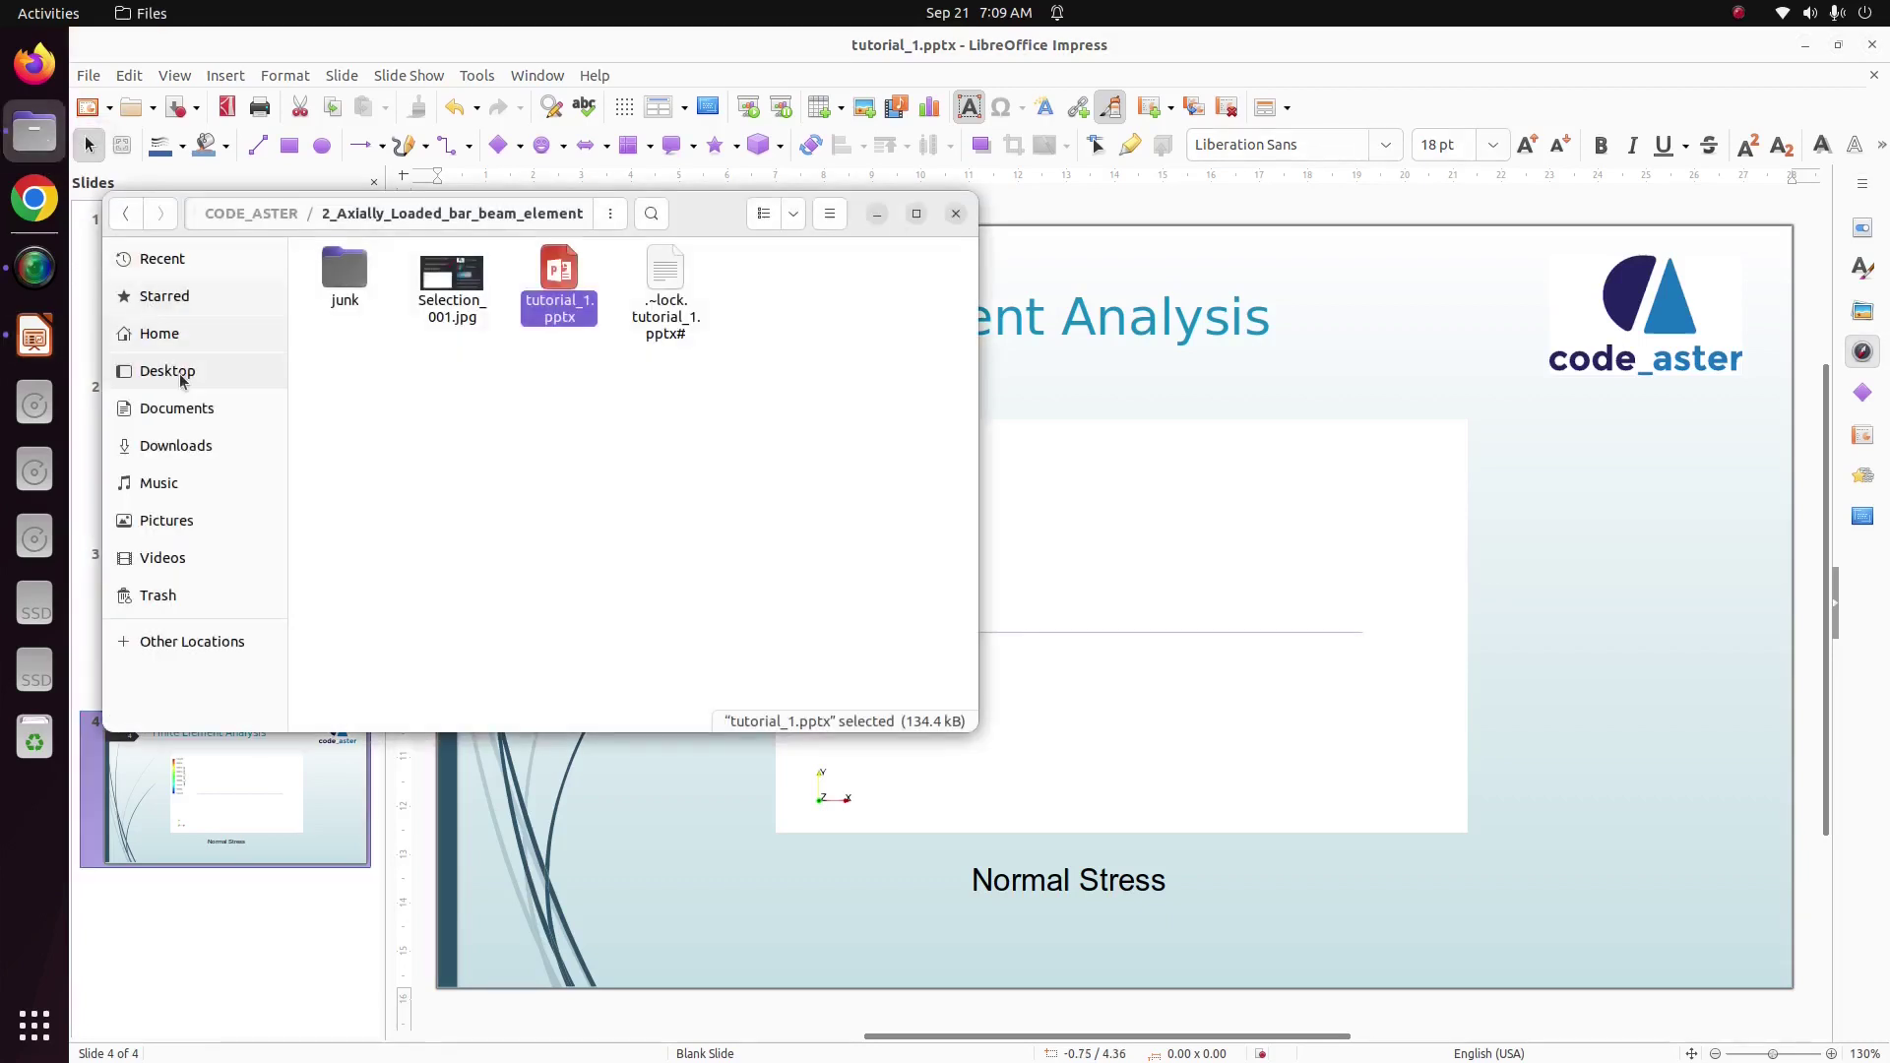
{"action": "left_click", "coordinate": [192, 556]}
{"action": "right_click", "coordinate": [611, 506]}
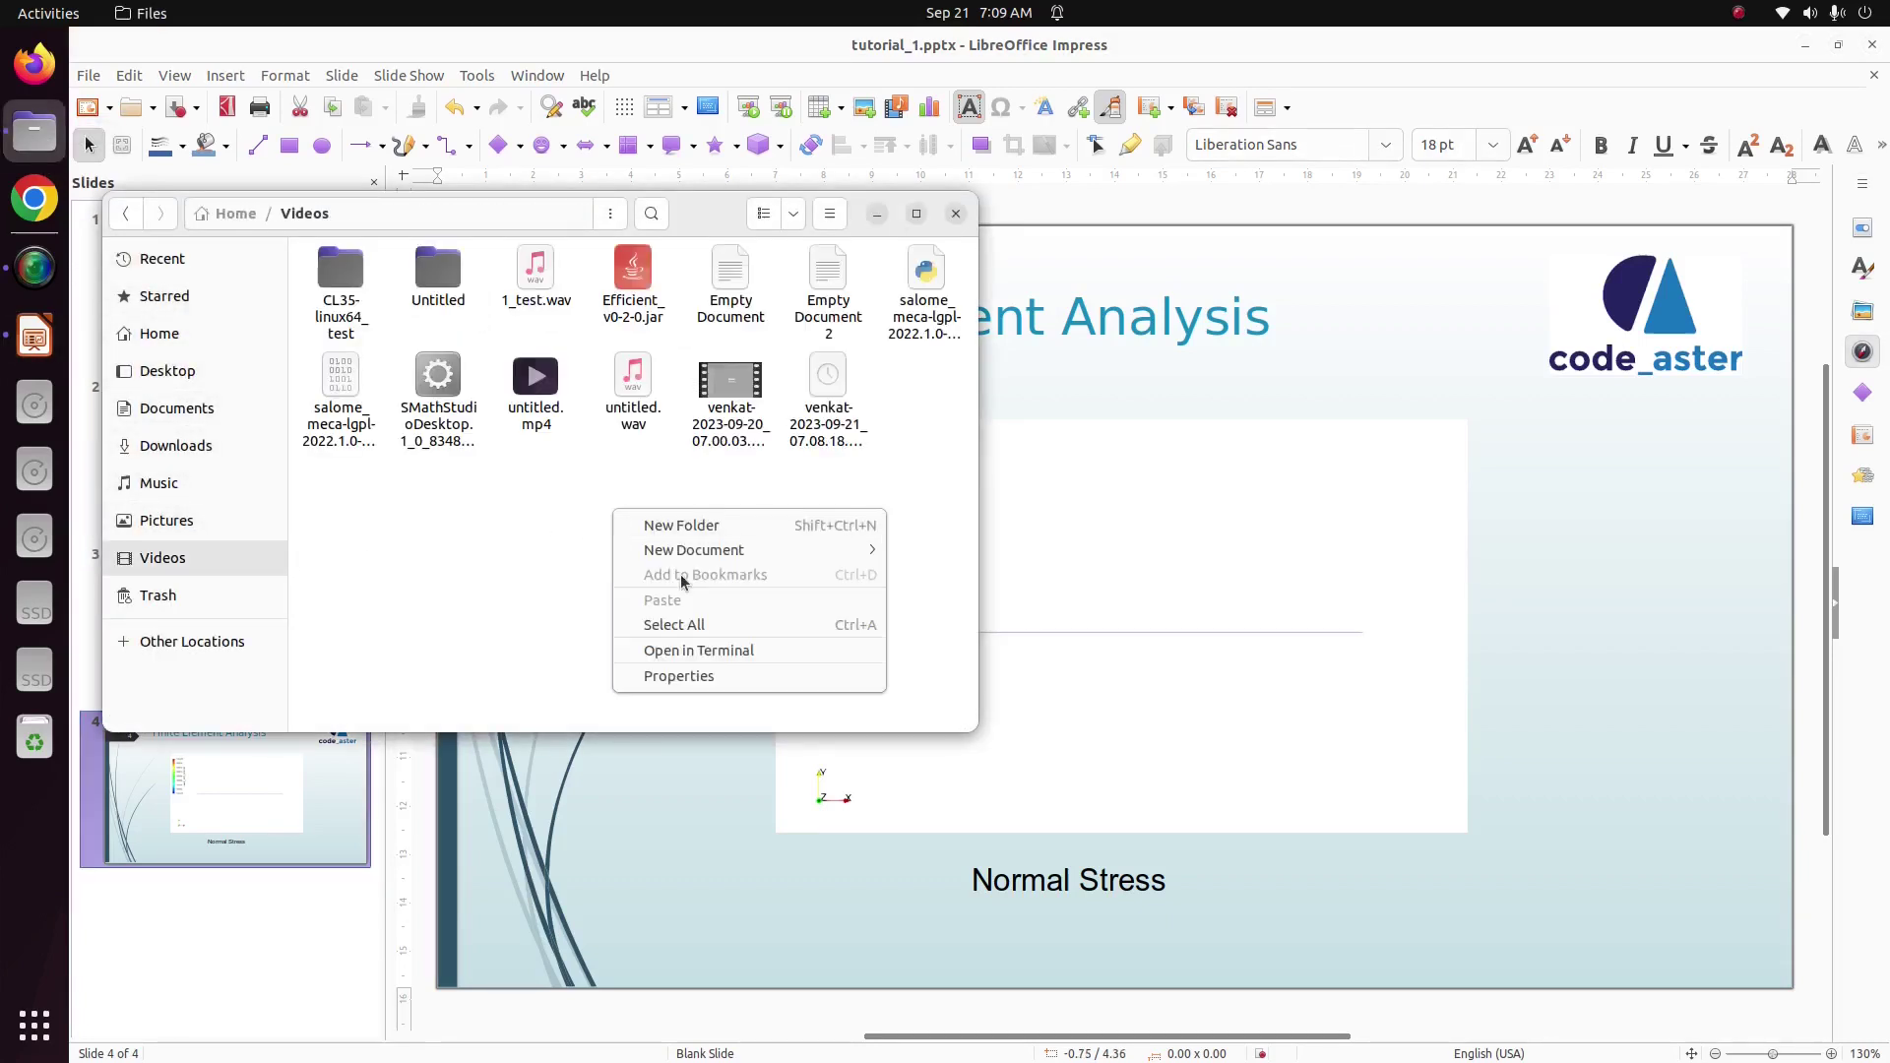
{"action": "left_click", "coordinate": [699, 650]}
{"action": "left_click_drag", "start_coordinate": [374, 93], "coordinate": [426, 275]}
{"action": "type", "text": "./salome_meca-lgpl-2022.1.0-1-20221225-scibian-9 --soft"}
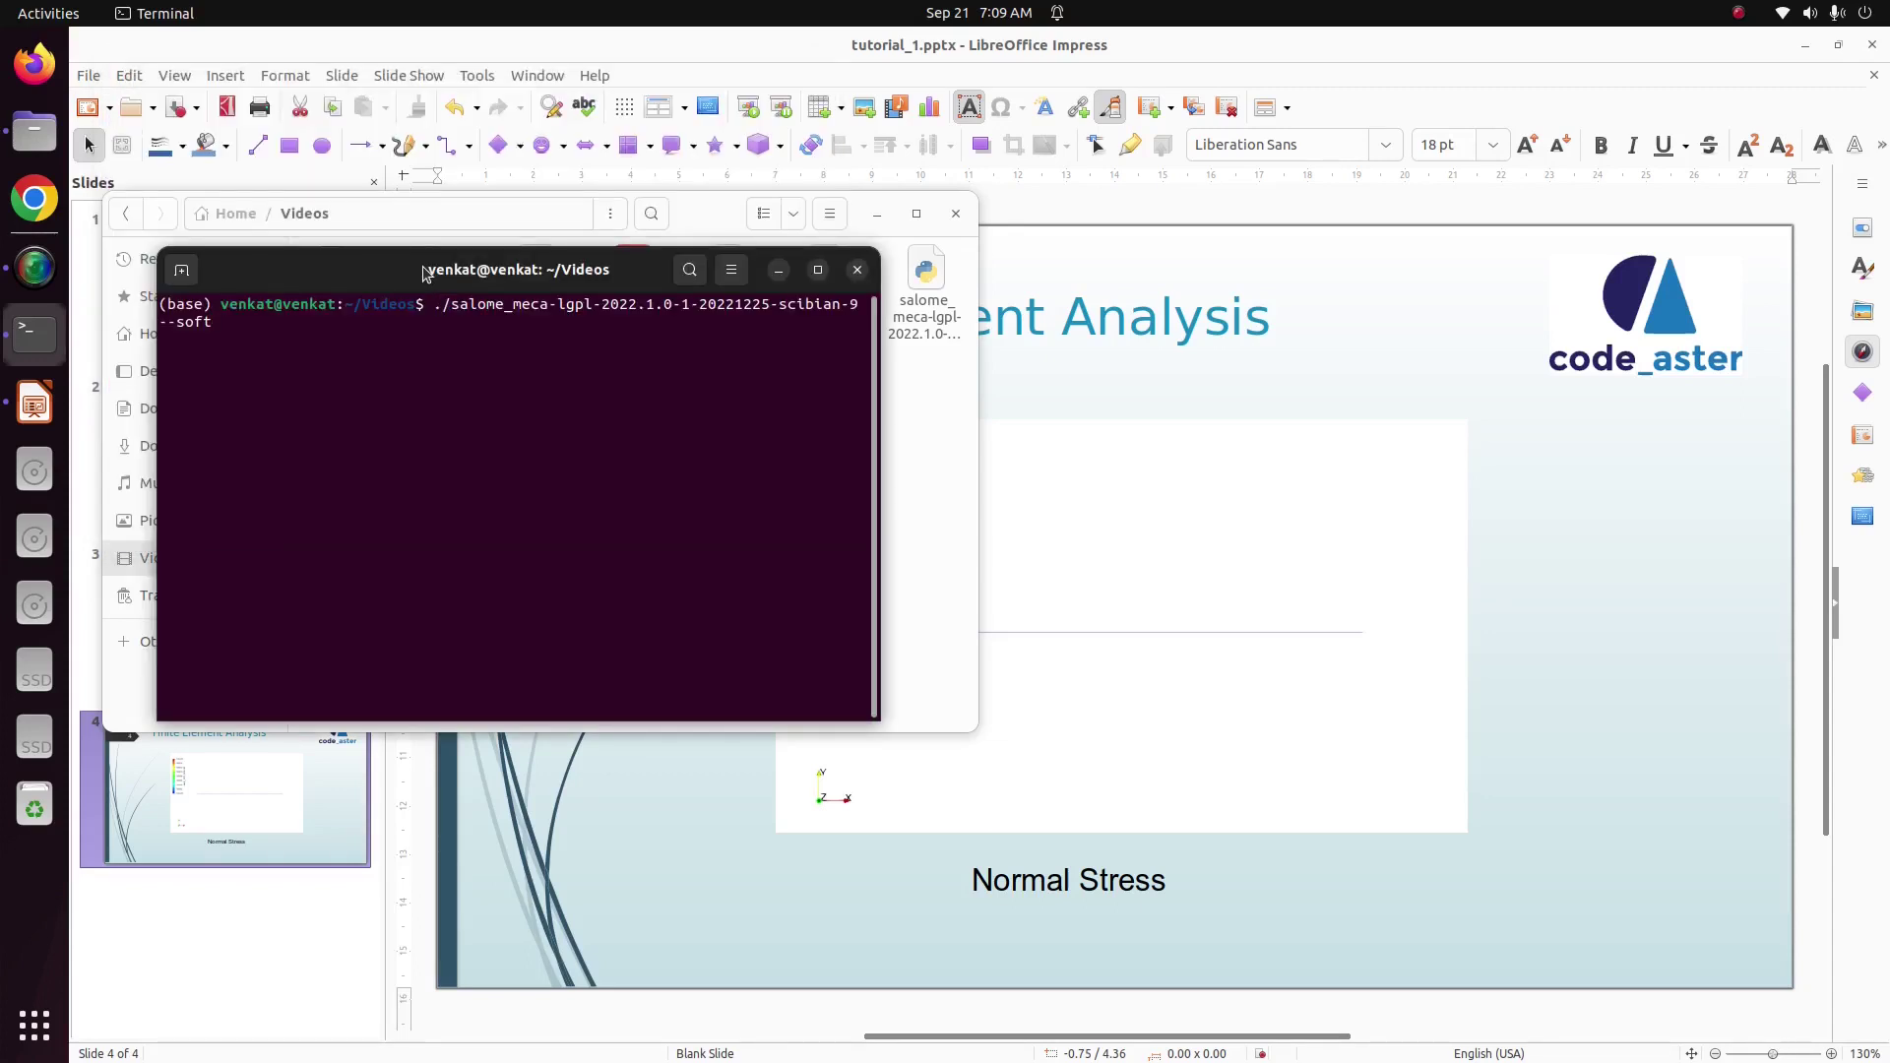
{"action": "key", "text": "Return"}
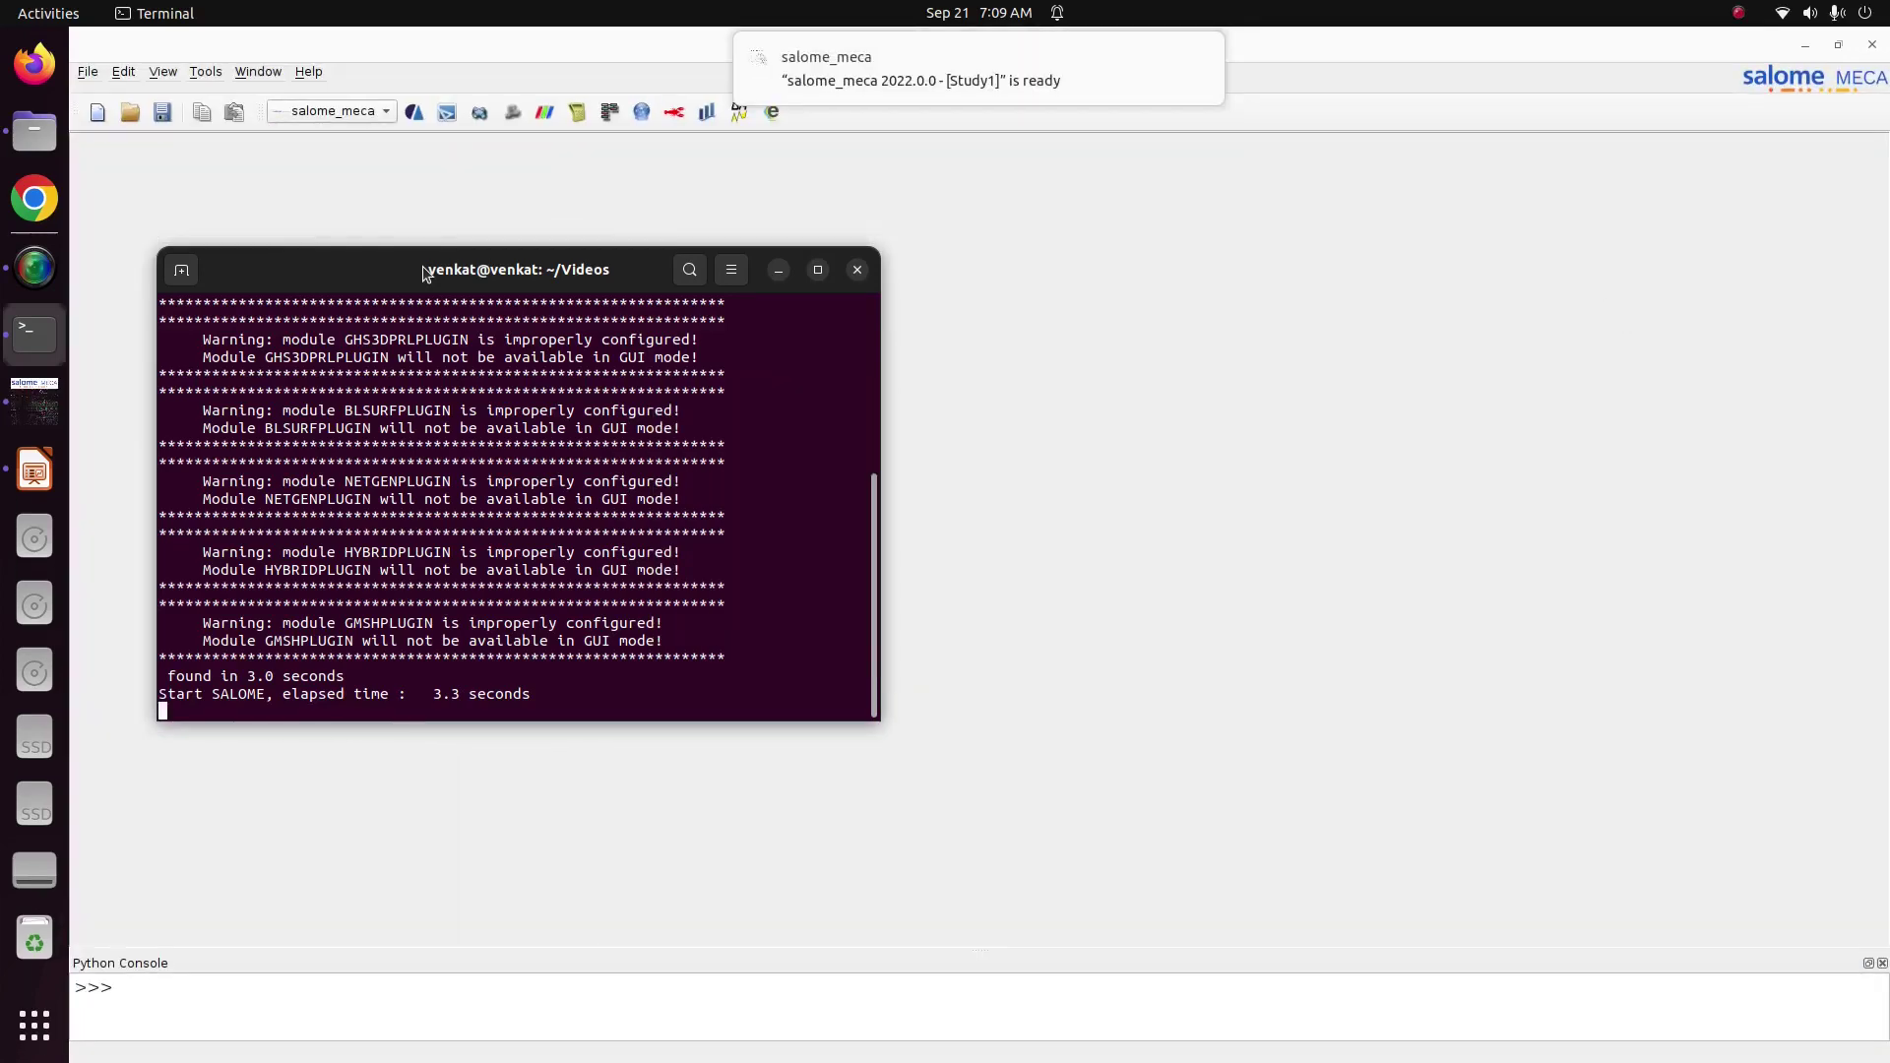
Bring salome_meca forward, activate the Geometry module and expand its study tree.
{"action": "left_click", "coordinate": [778, 274]}
{"action": "left_click", "coordinate": [350, 111]}
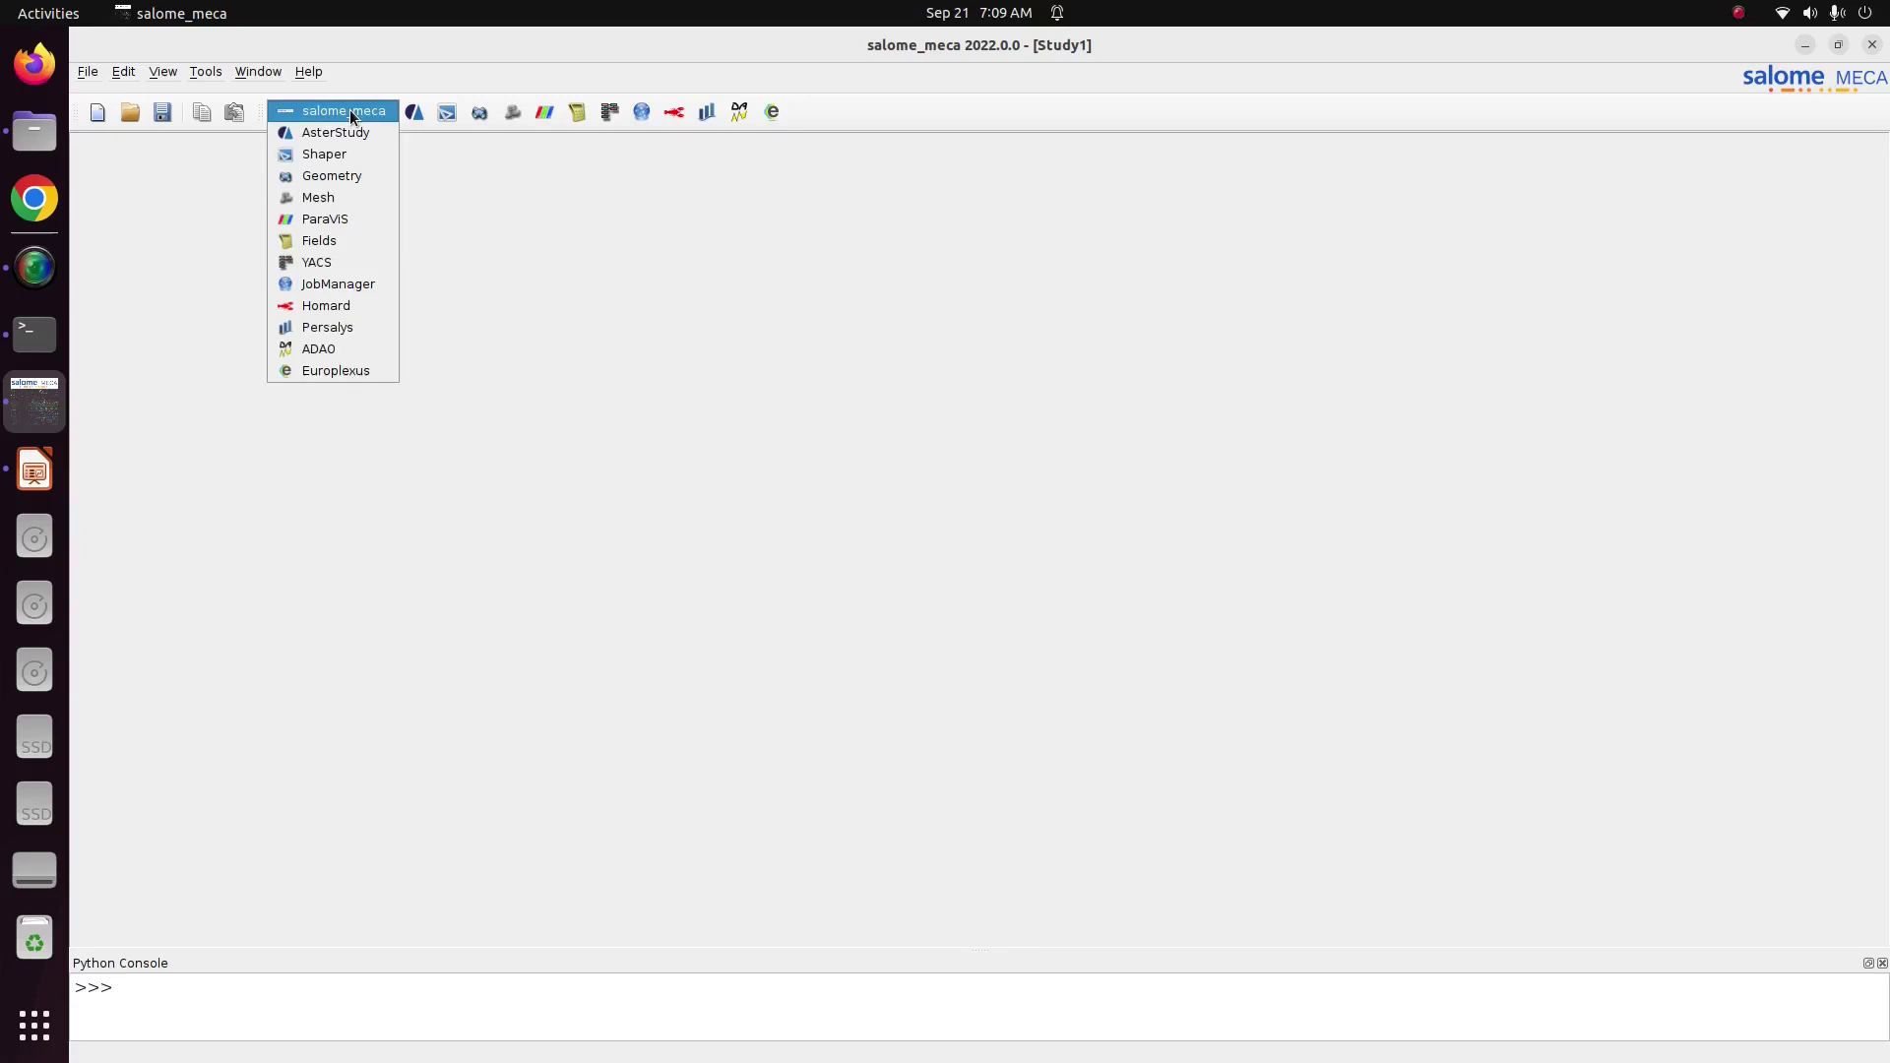
{"action": "left_click", "coordinate": [357, 176]}
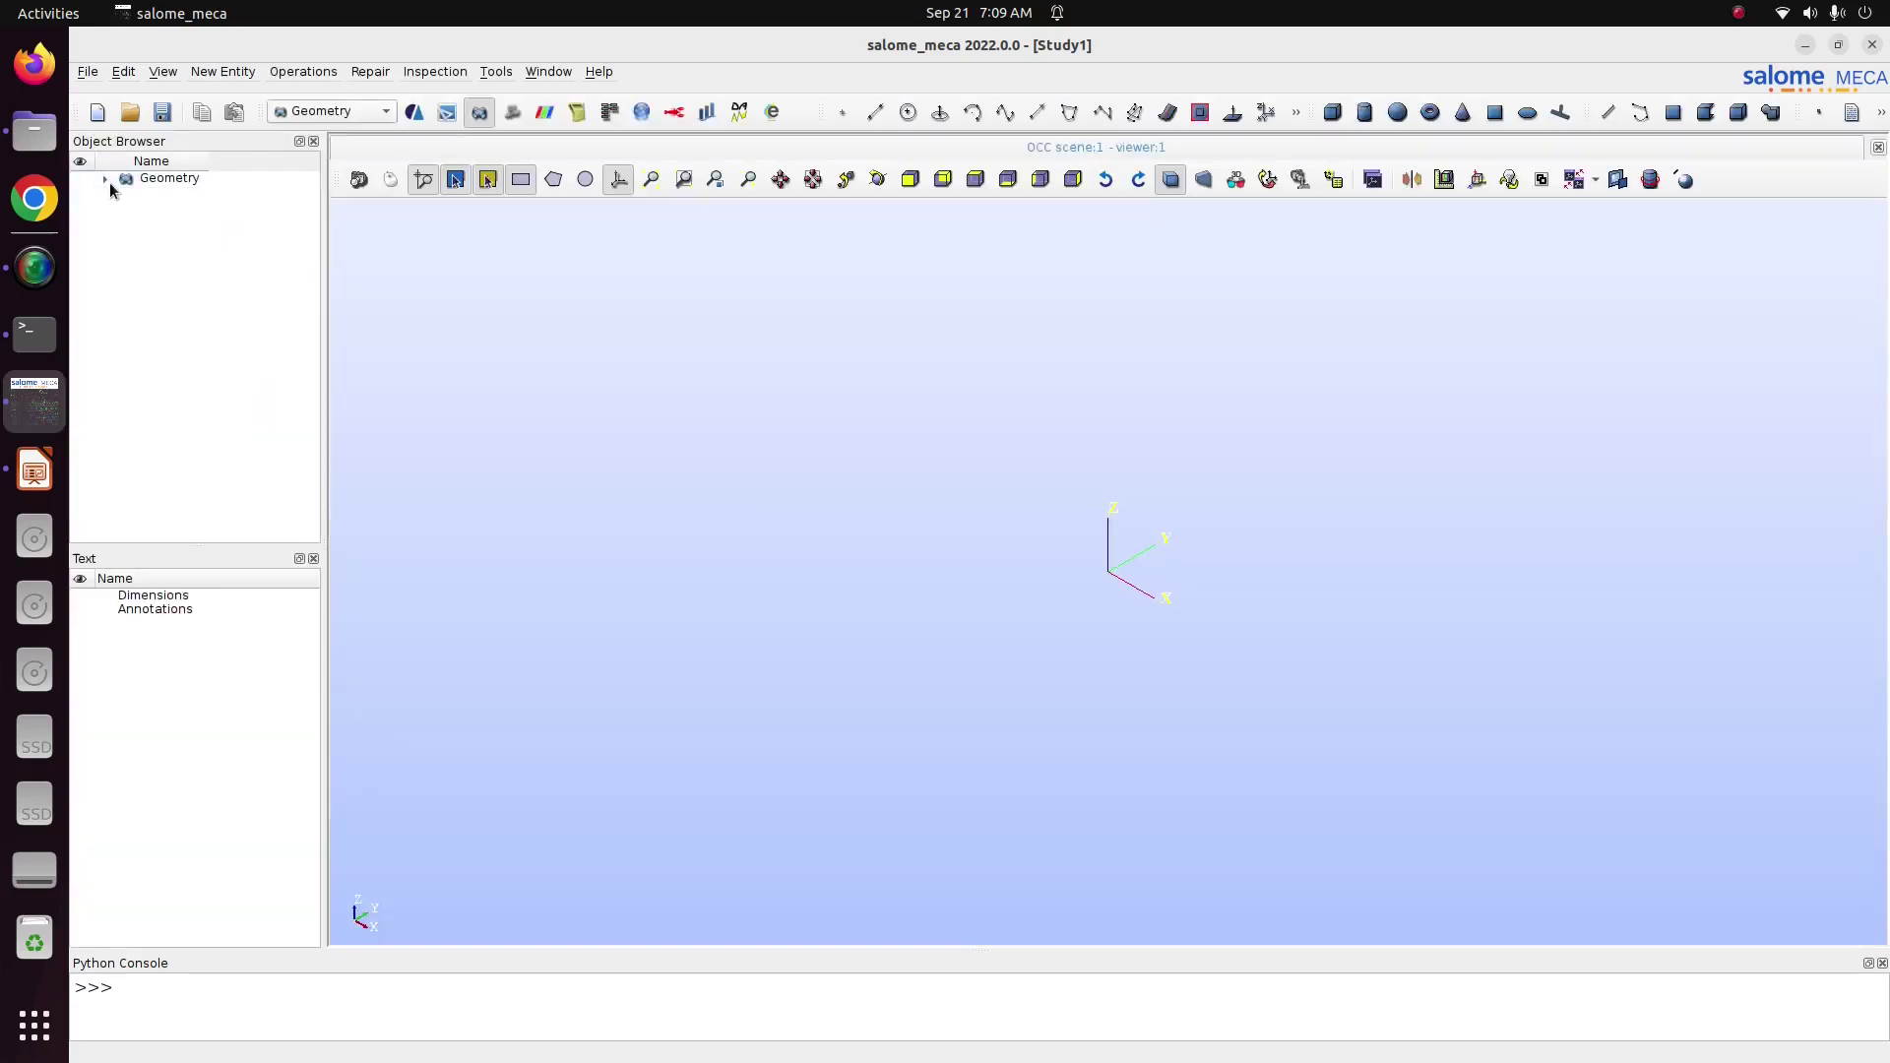
{"action": "left_click", "coordinate": [106, 180]}
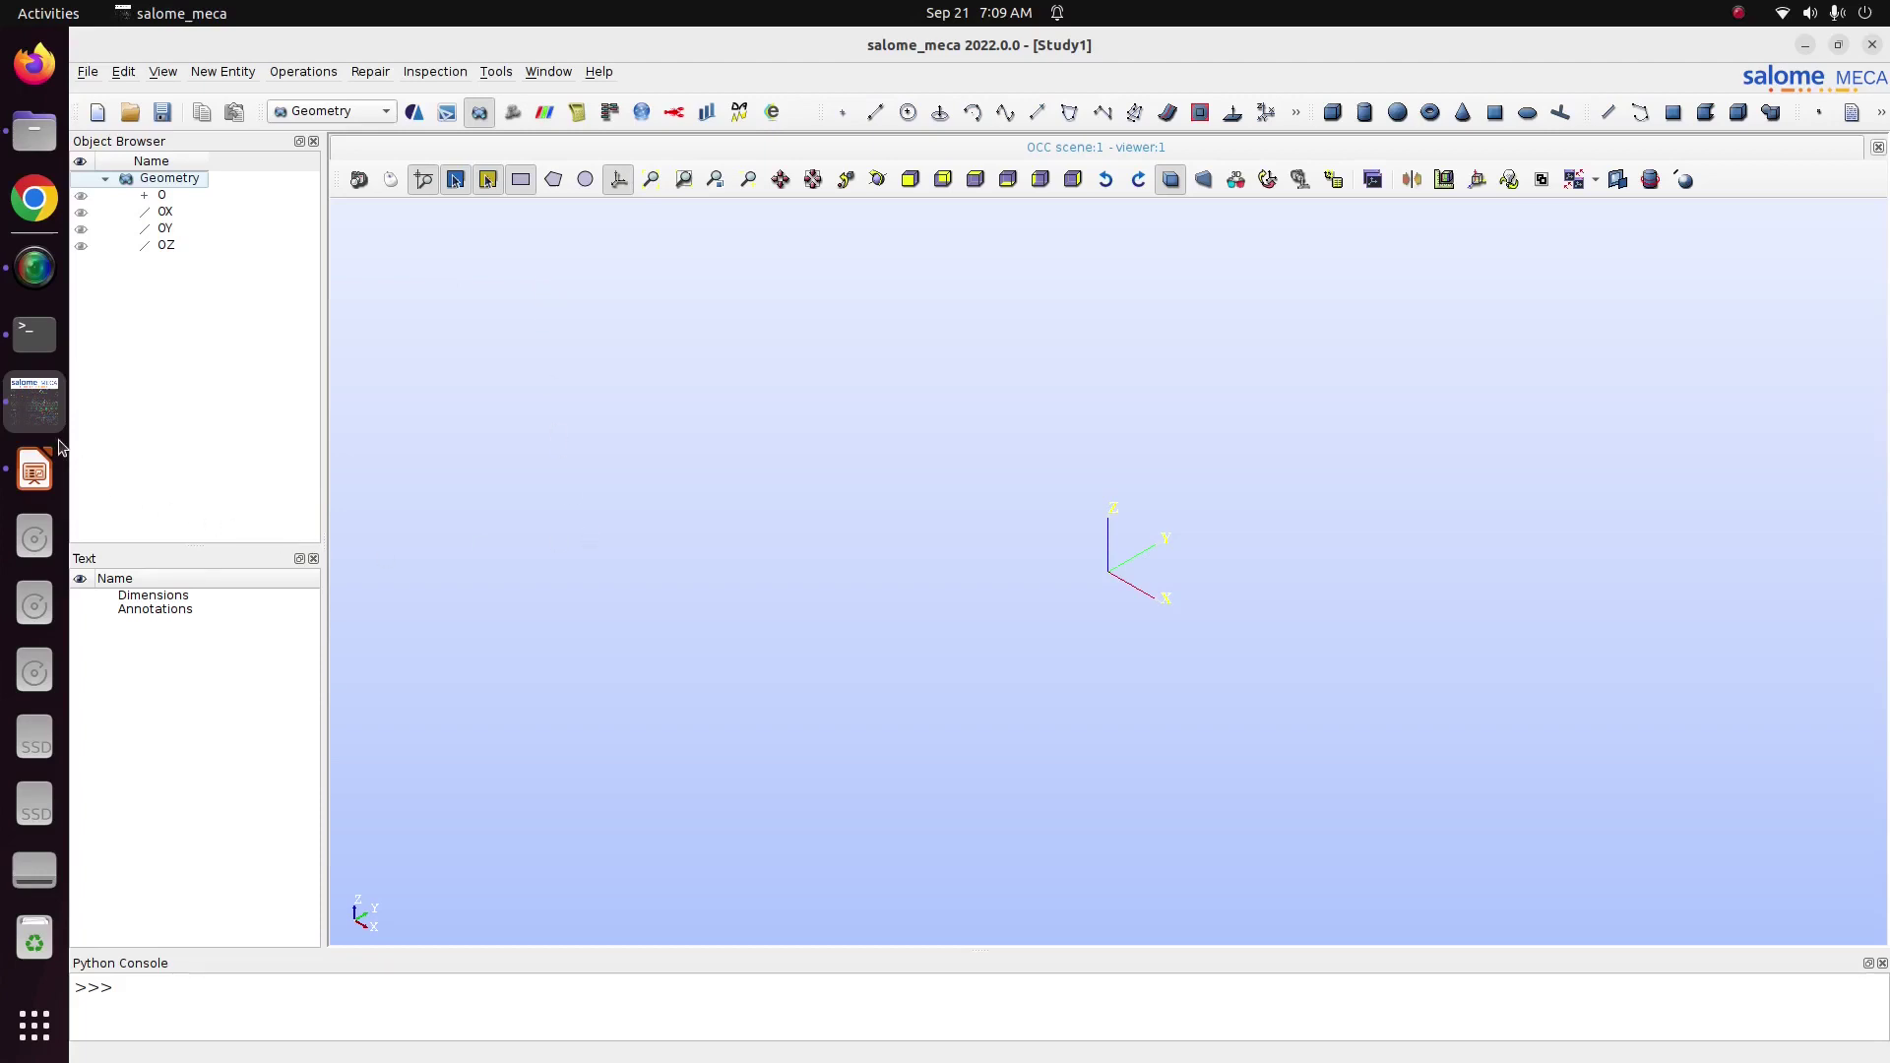
Check the bar dimensions on slide 2 of the presentation, then return to salome_meca.
{"action": "left_click", "coordinate": [35, 468]}
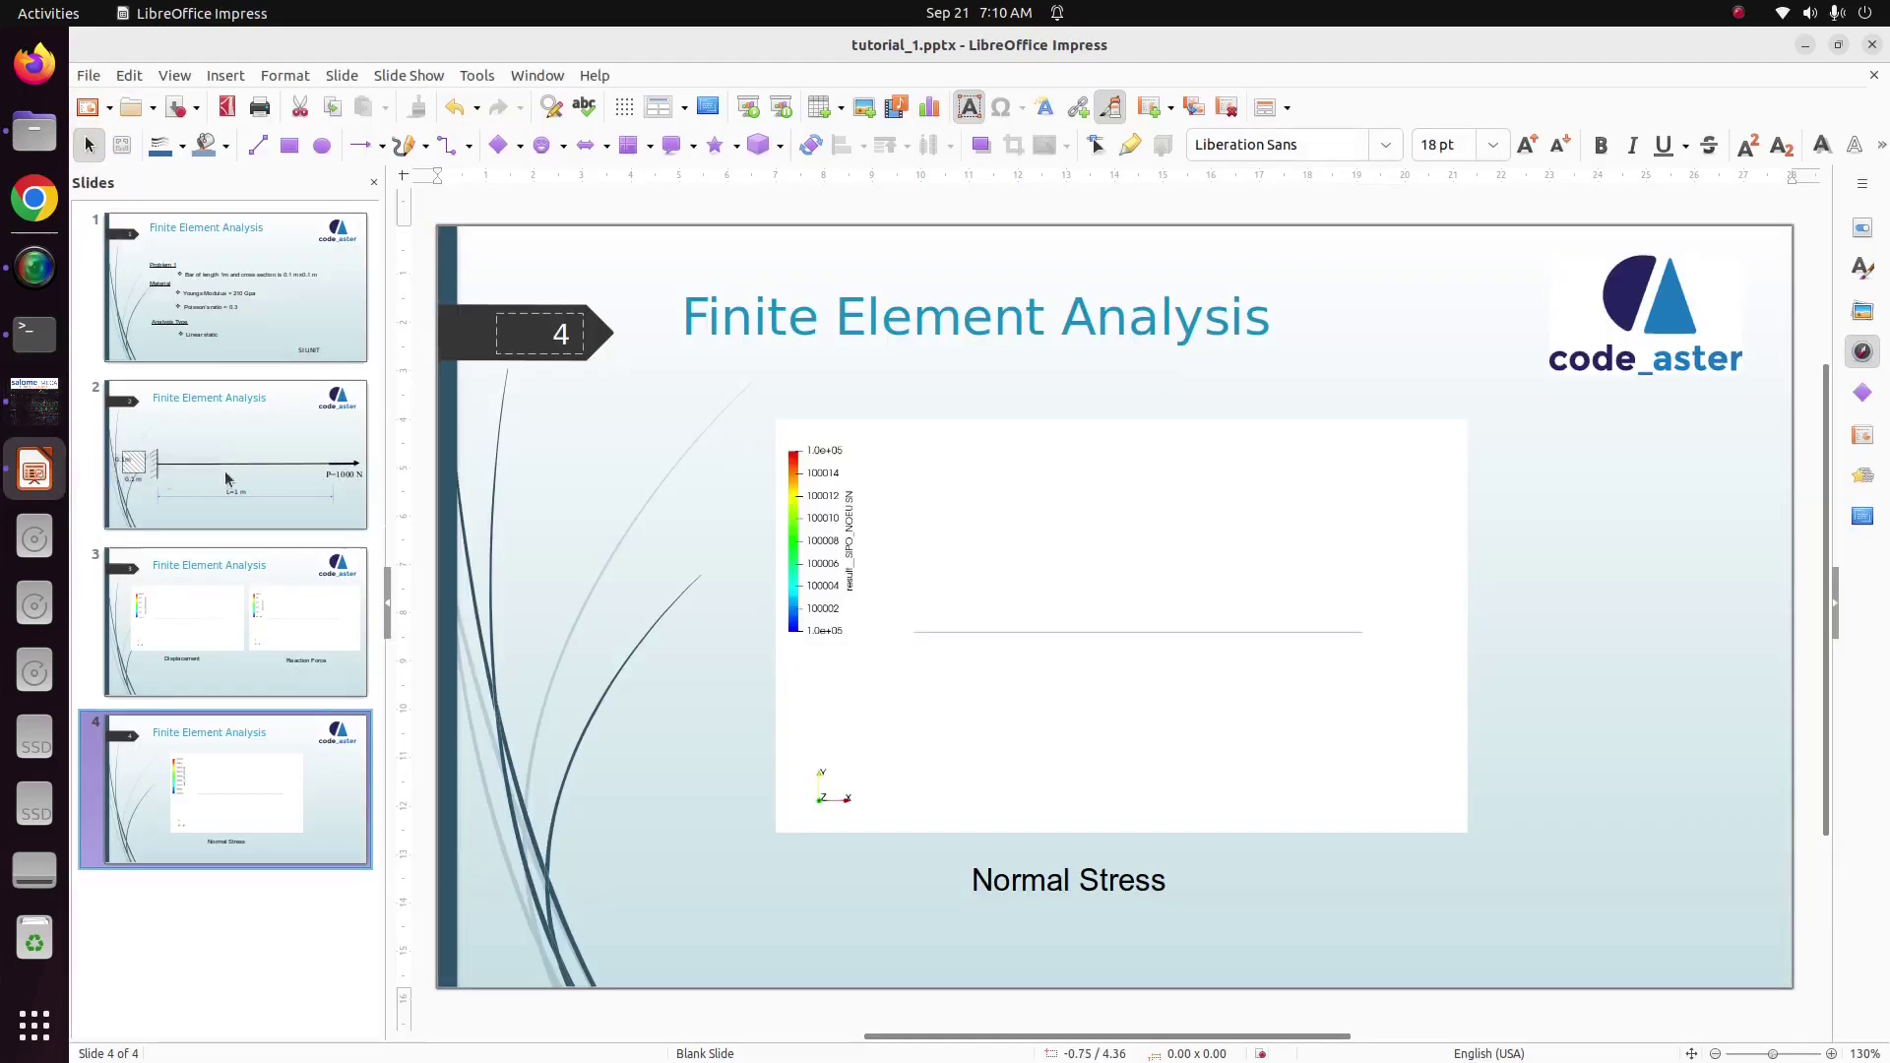
{"action": "left_click", "coordinate": [253, 425]}
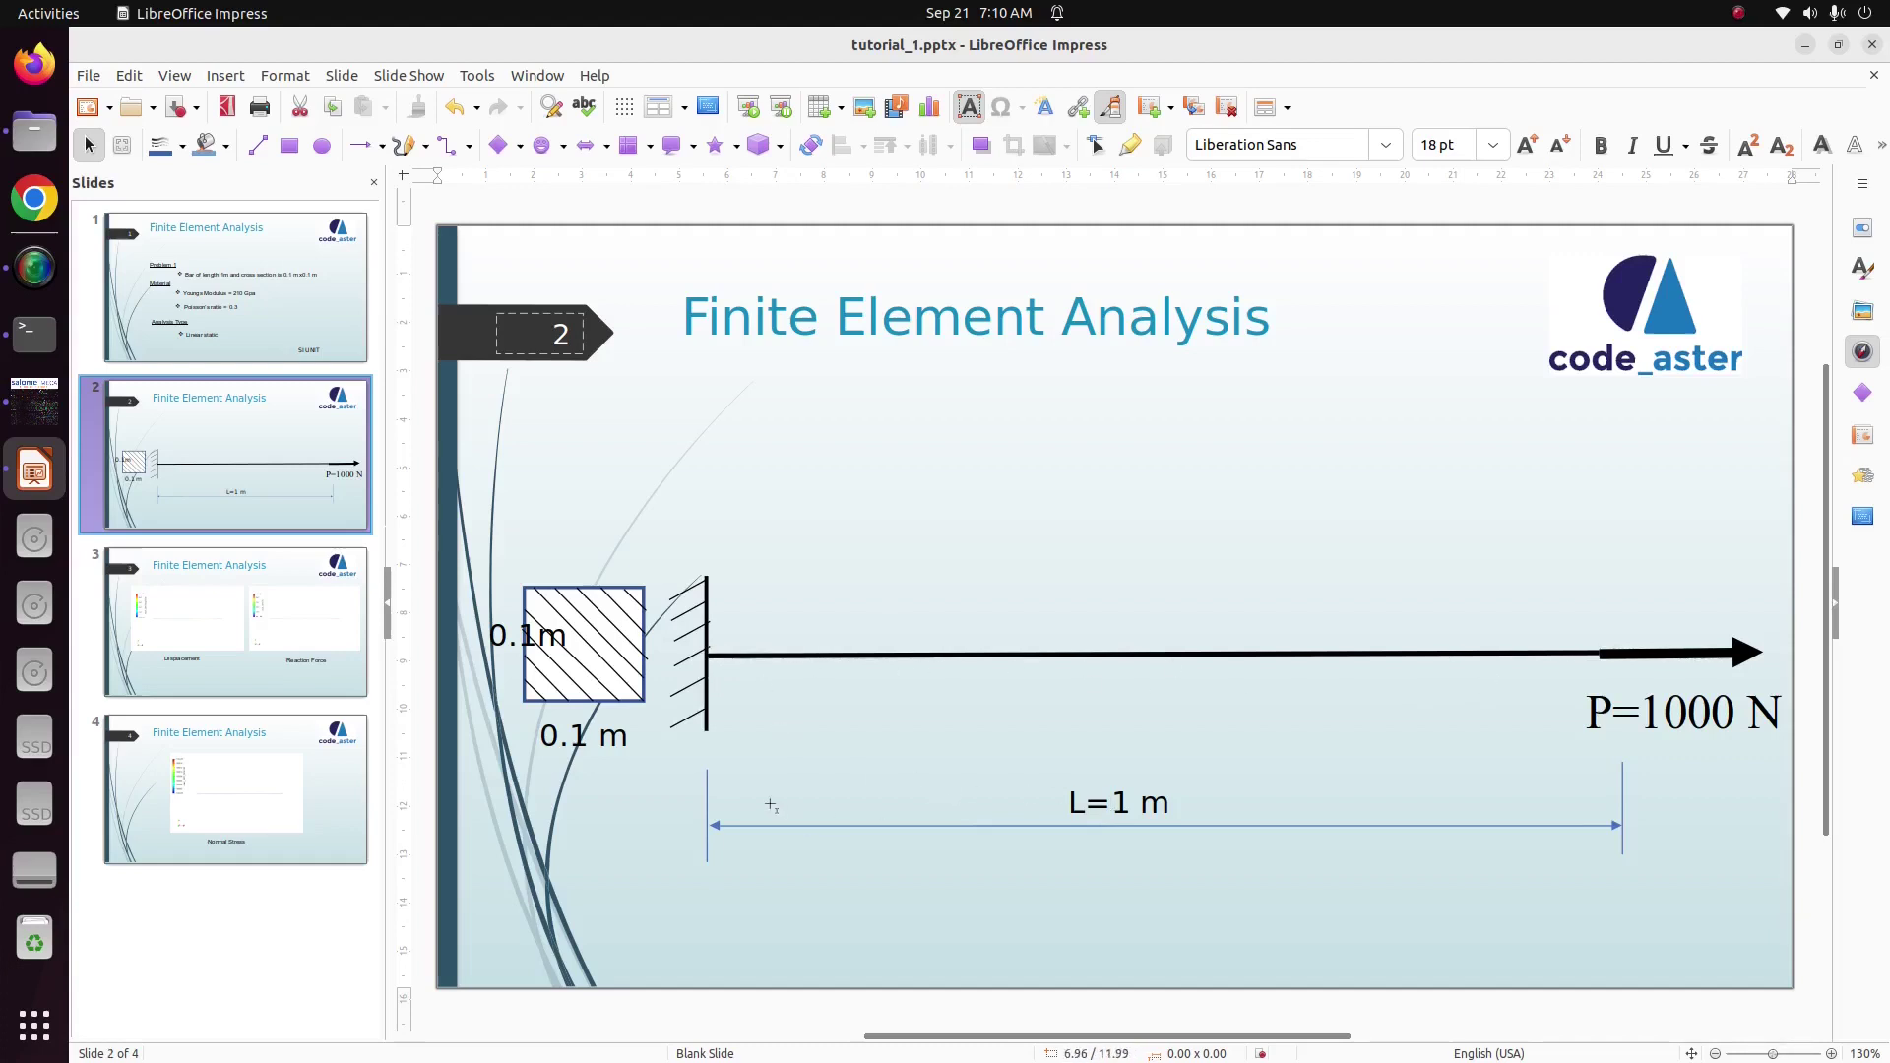
{"action": "left_click", "coordinate": [35, 399]}
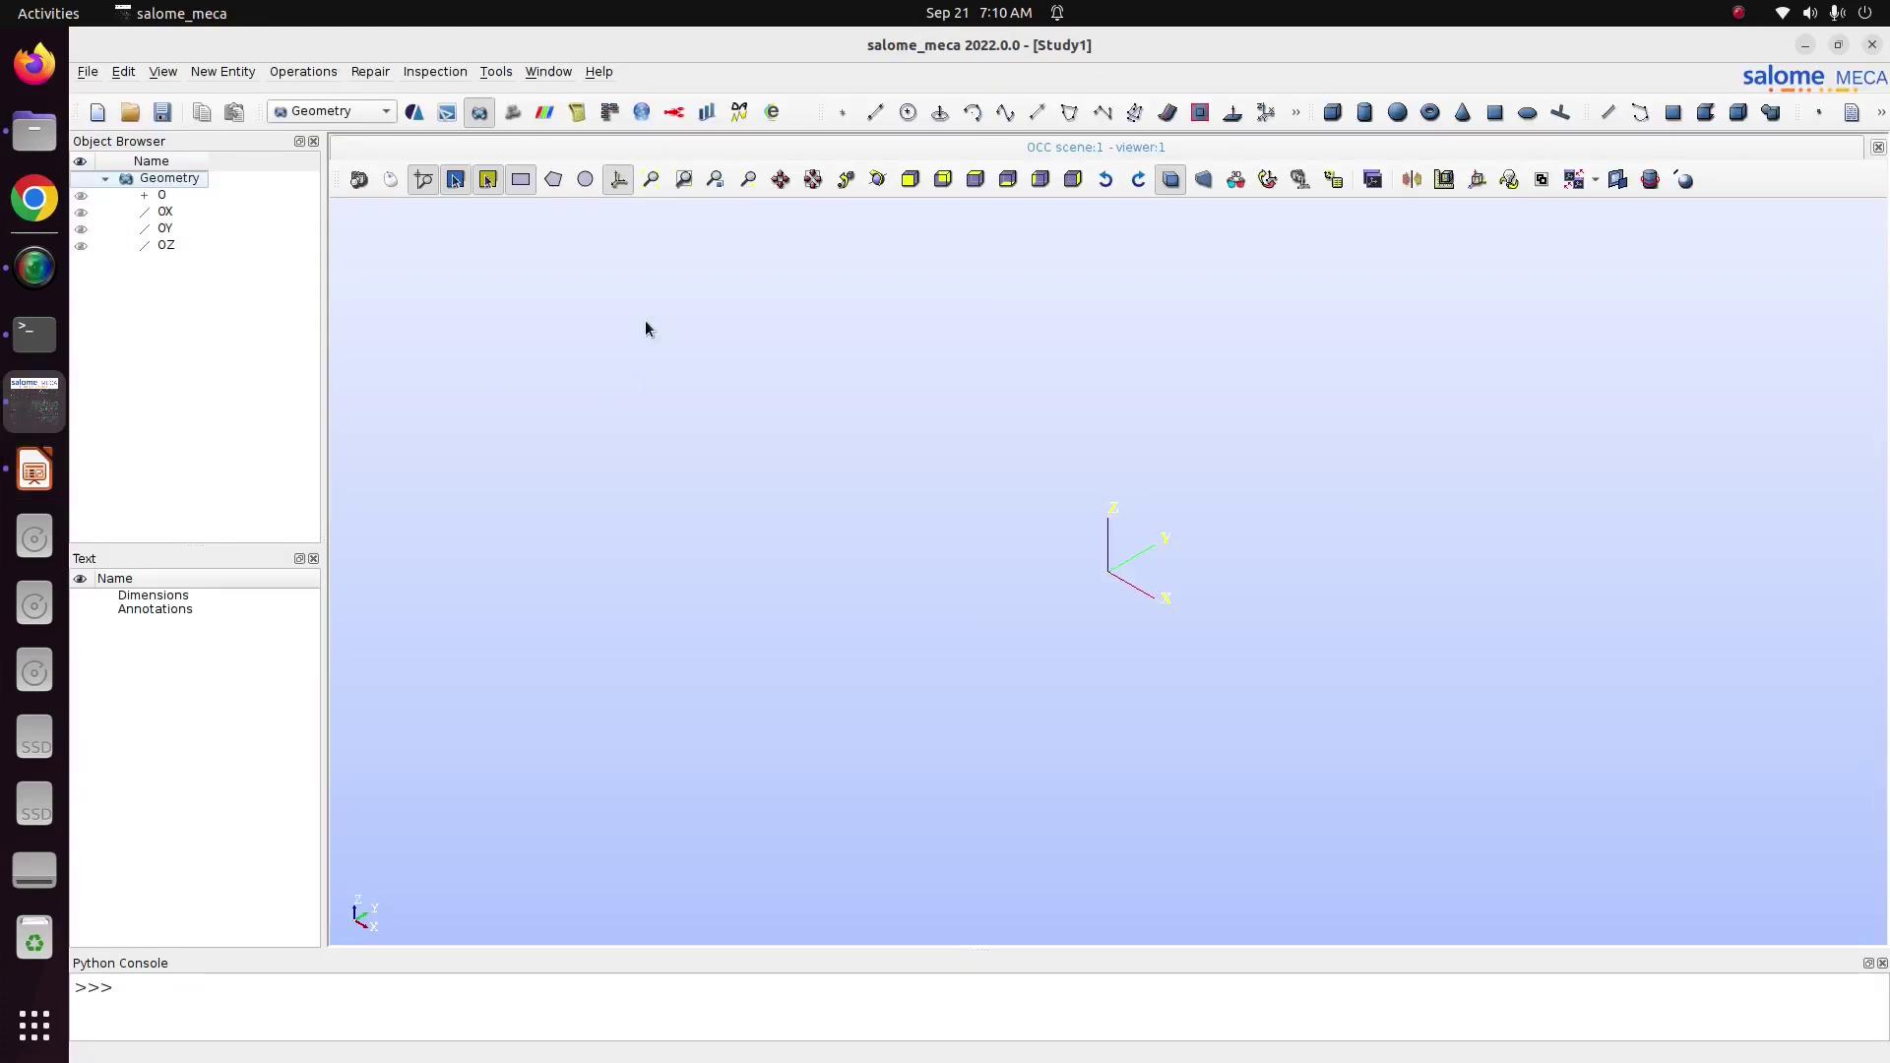
{"action": "left_click", "coordinate": [248, 74]}
Create Vertex_1 at the origin and Vertex_2 along X, then view the XY plane from above.
{"action": "mouse_move", "coordinate": [246, 96]}
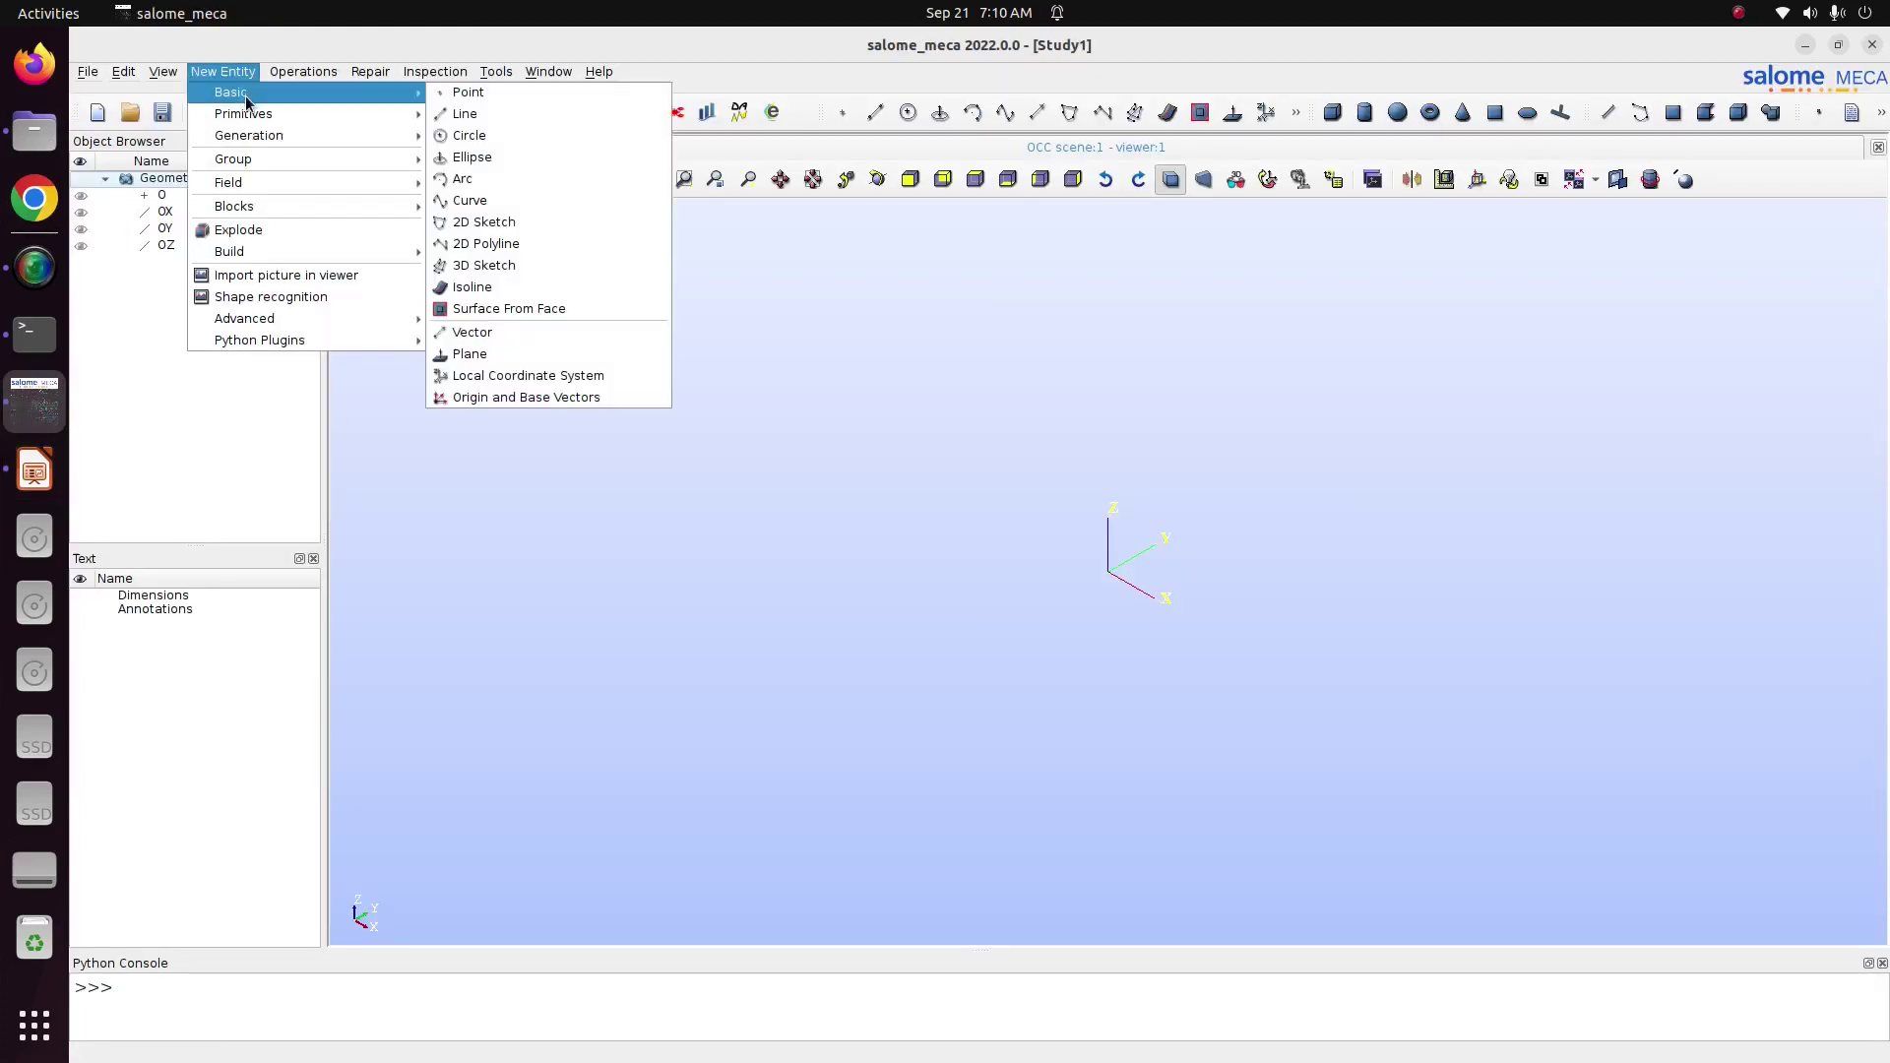
{"action": "left_click", "coordinate": [522, 93]}
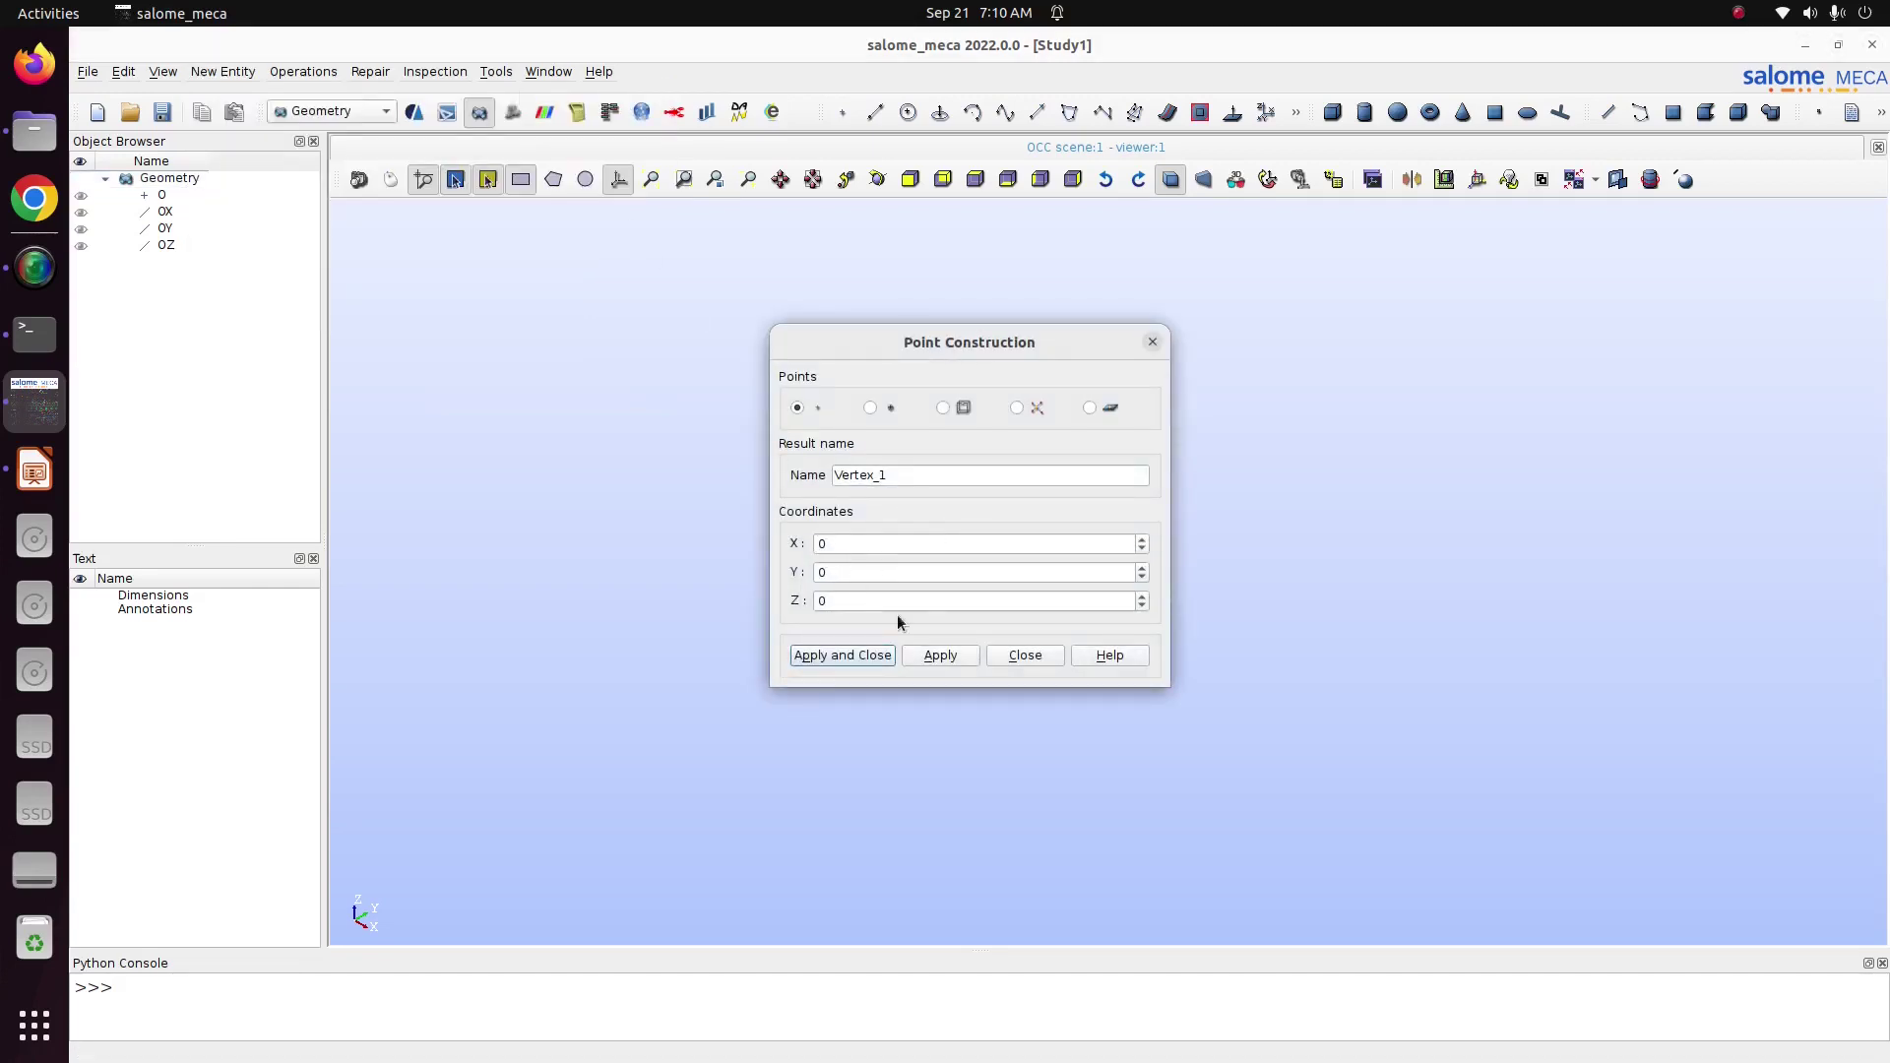
{"action": "left_click", "coordinate": [929, 654]}
{"action": "left_click_drag", "start_coordinate": [964, 346], "coordinate": [633, 346]}
{"action": "double_click", "coordinate": [509, 547]}
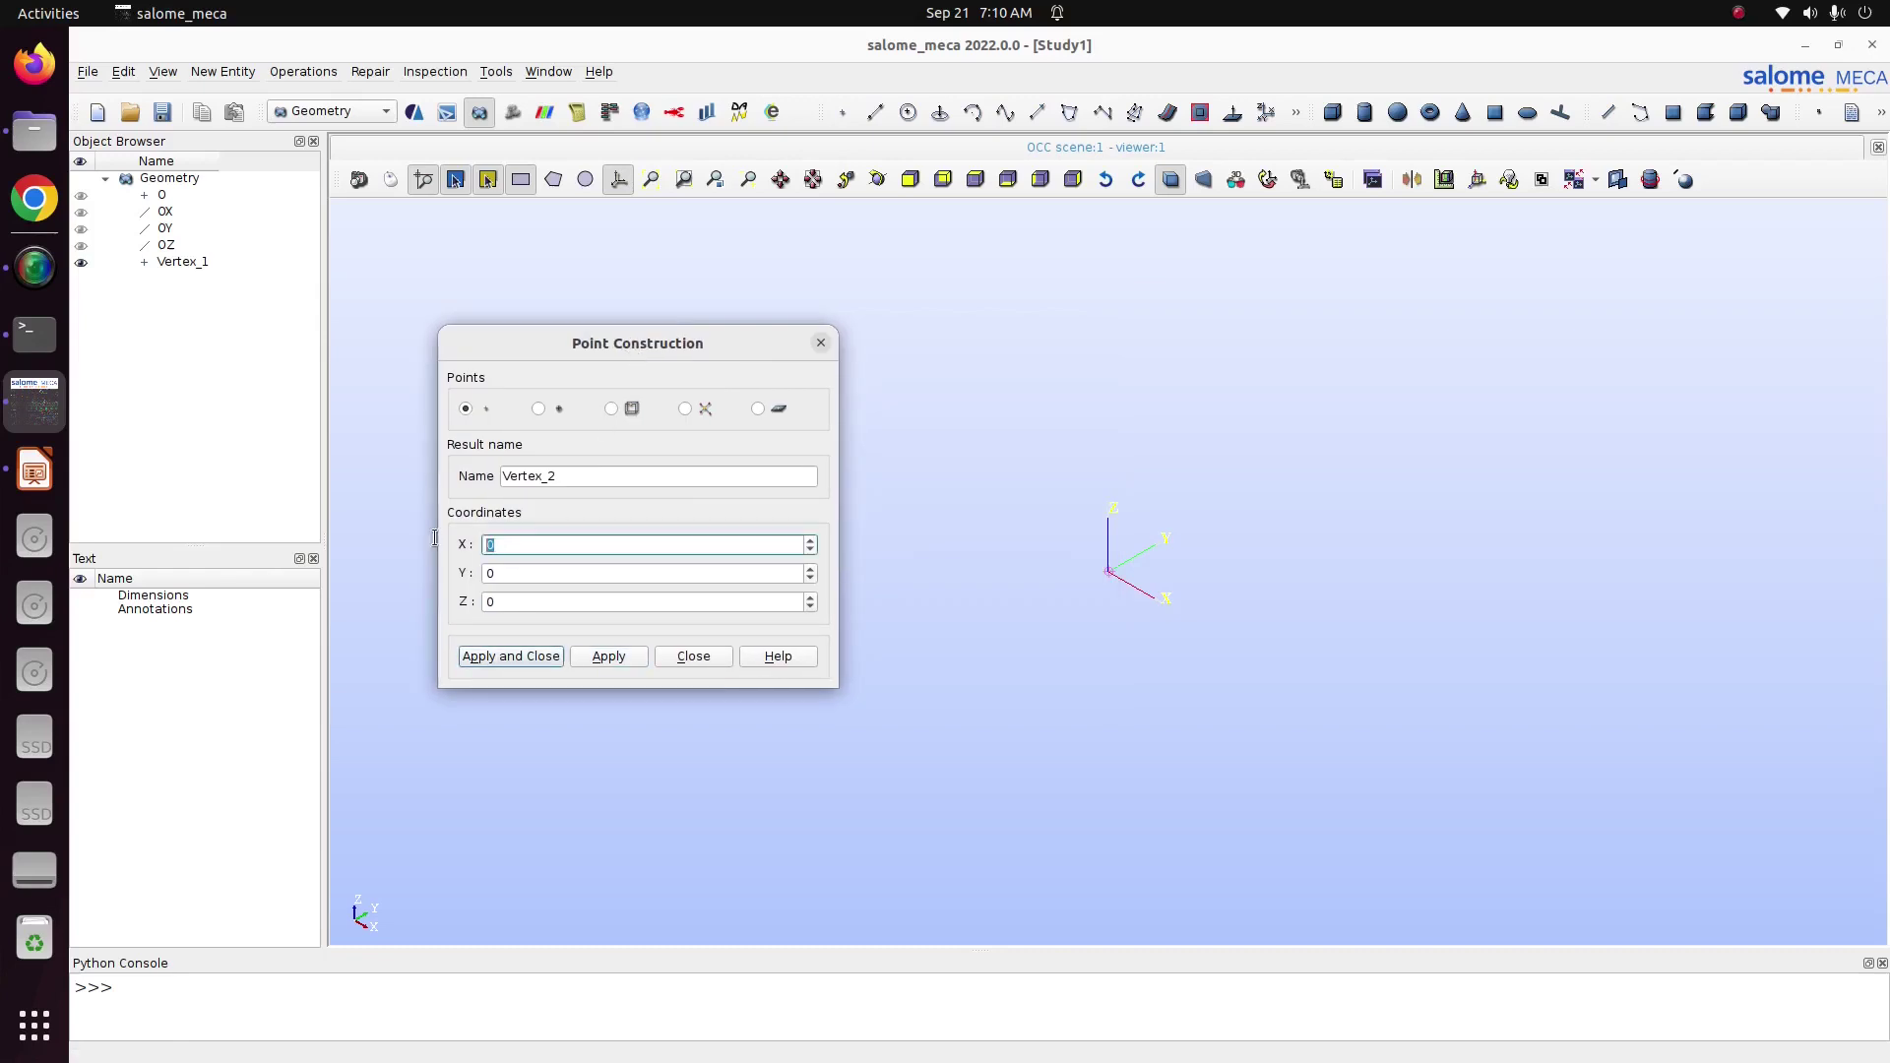
{"action": "left_click", "coordinate": [533, 657]}
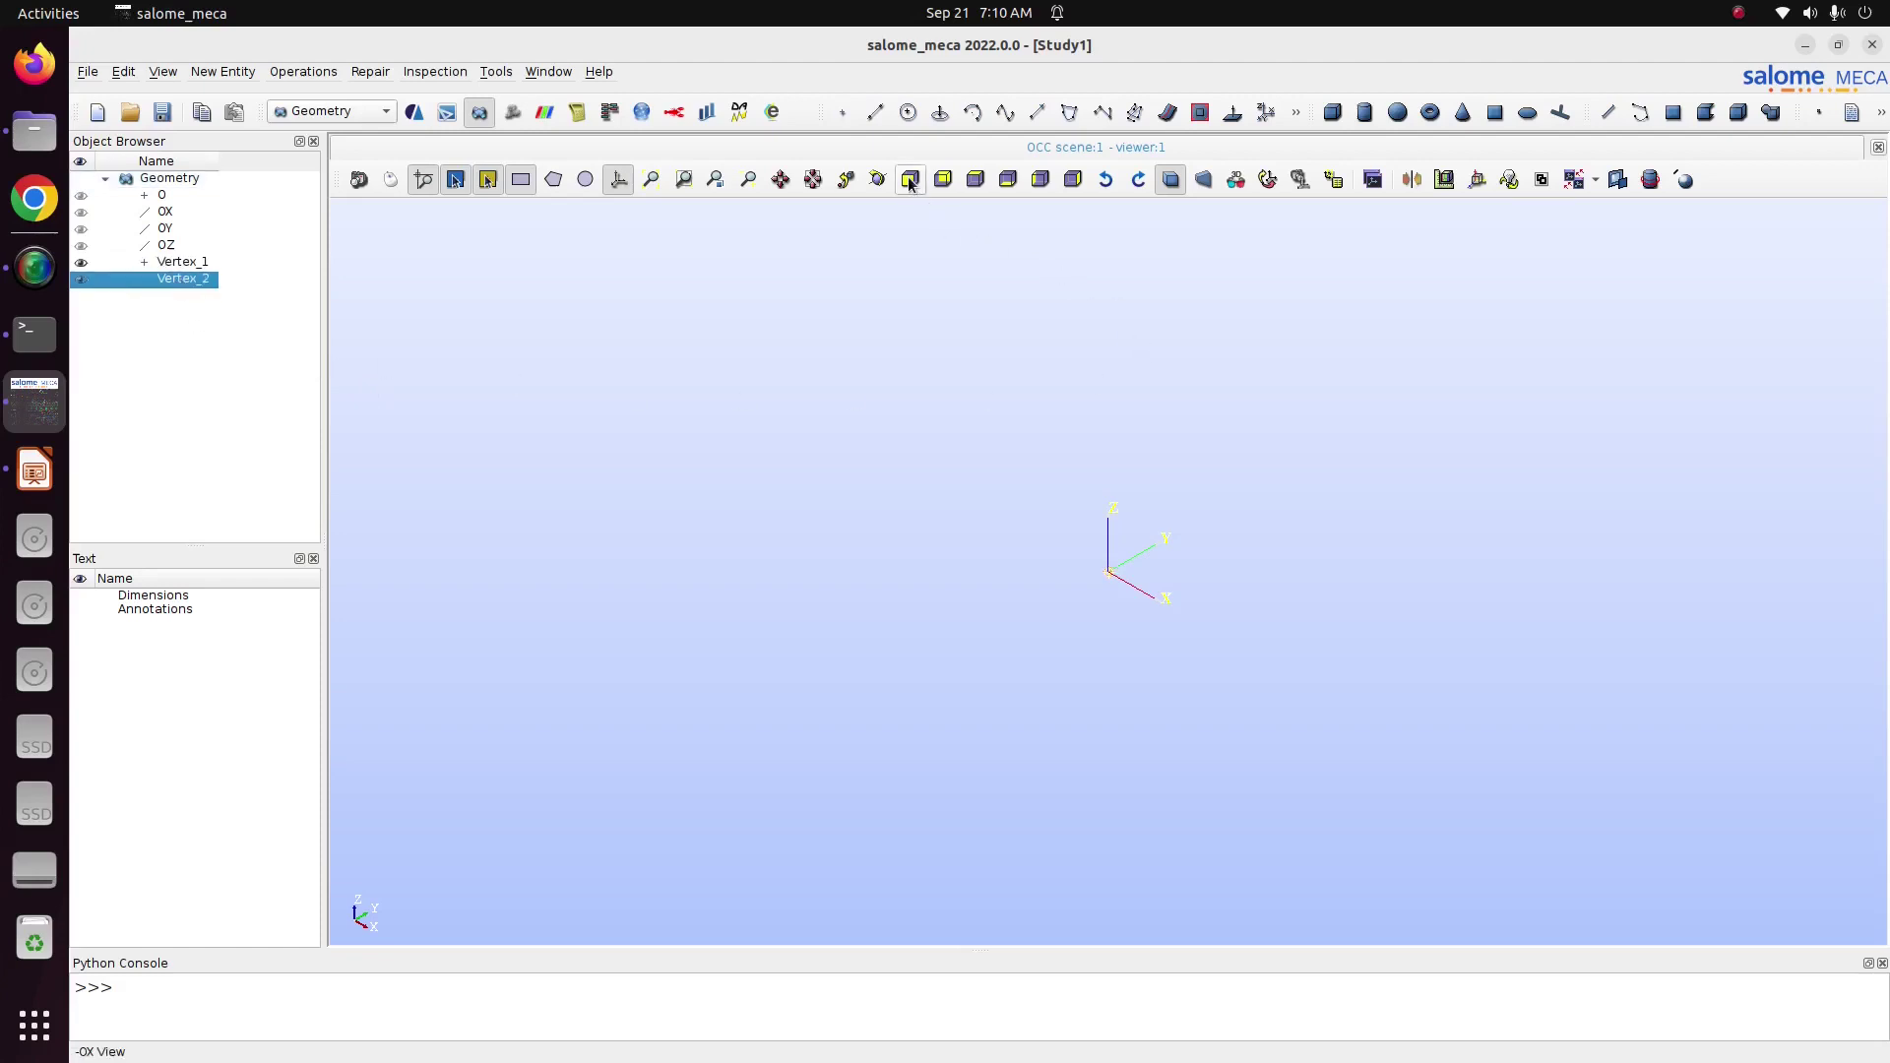
{"action": "left_click", "coordinate": [974, 180]}
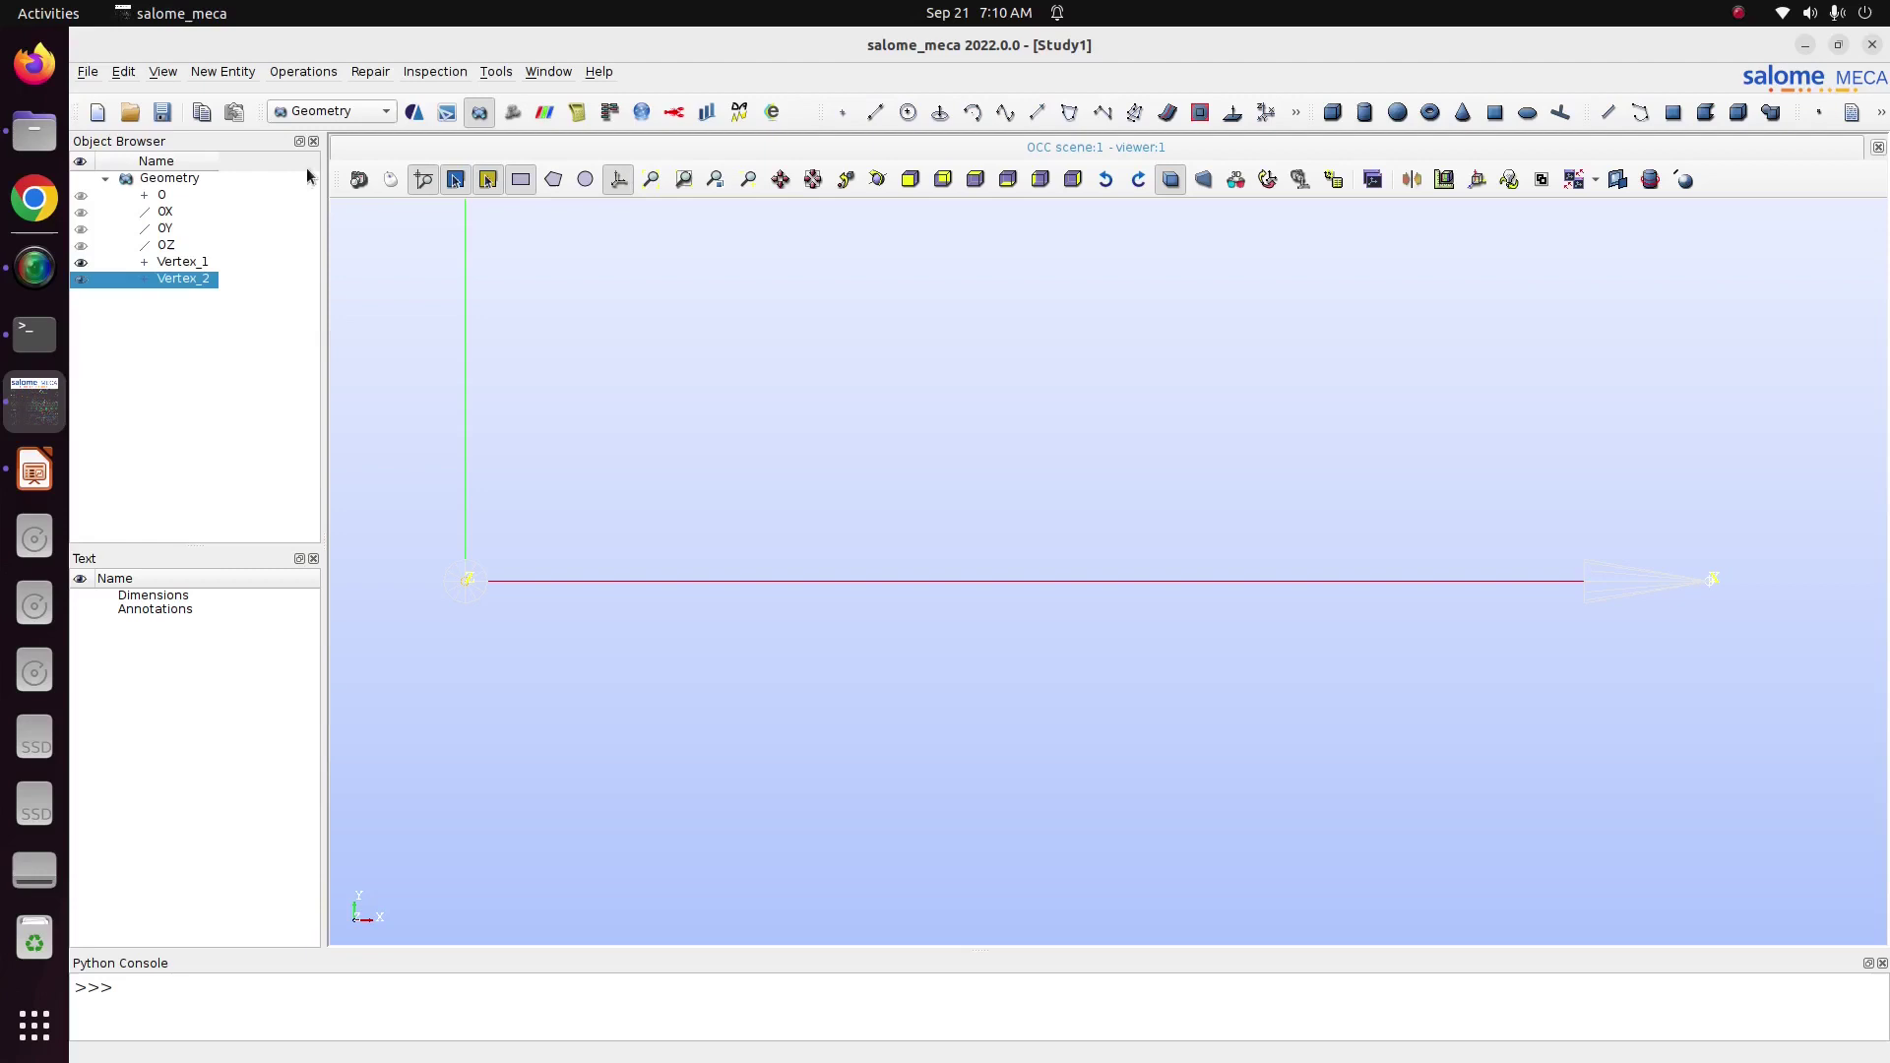
Create Line_1 as a segment joining Vertex_1 and Vertex_2.
{"action": "left_click", "coordinate": [222, 71]}
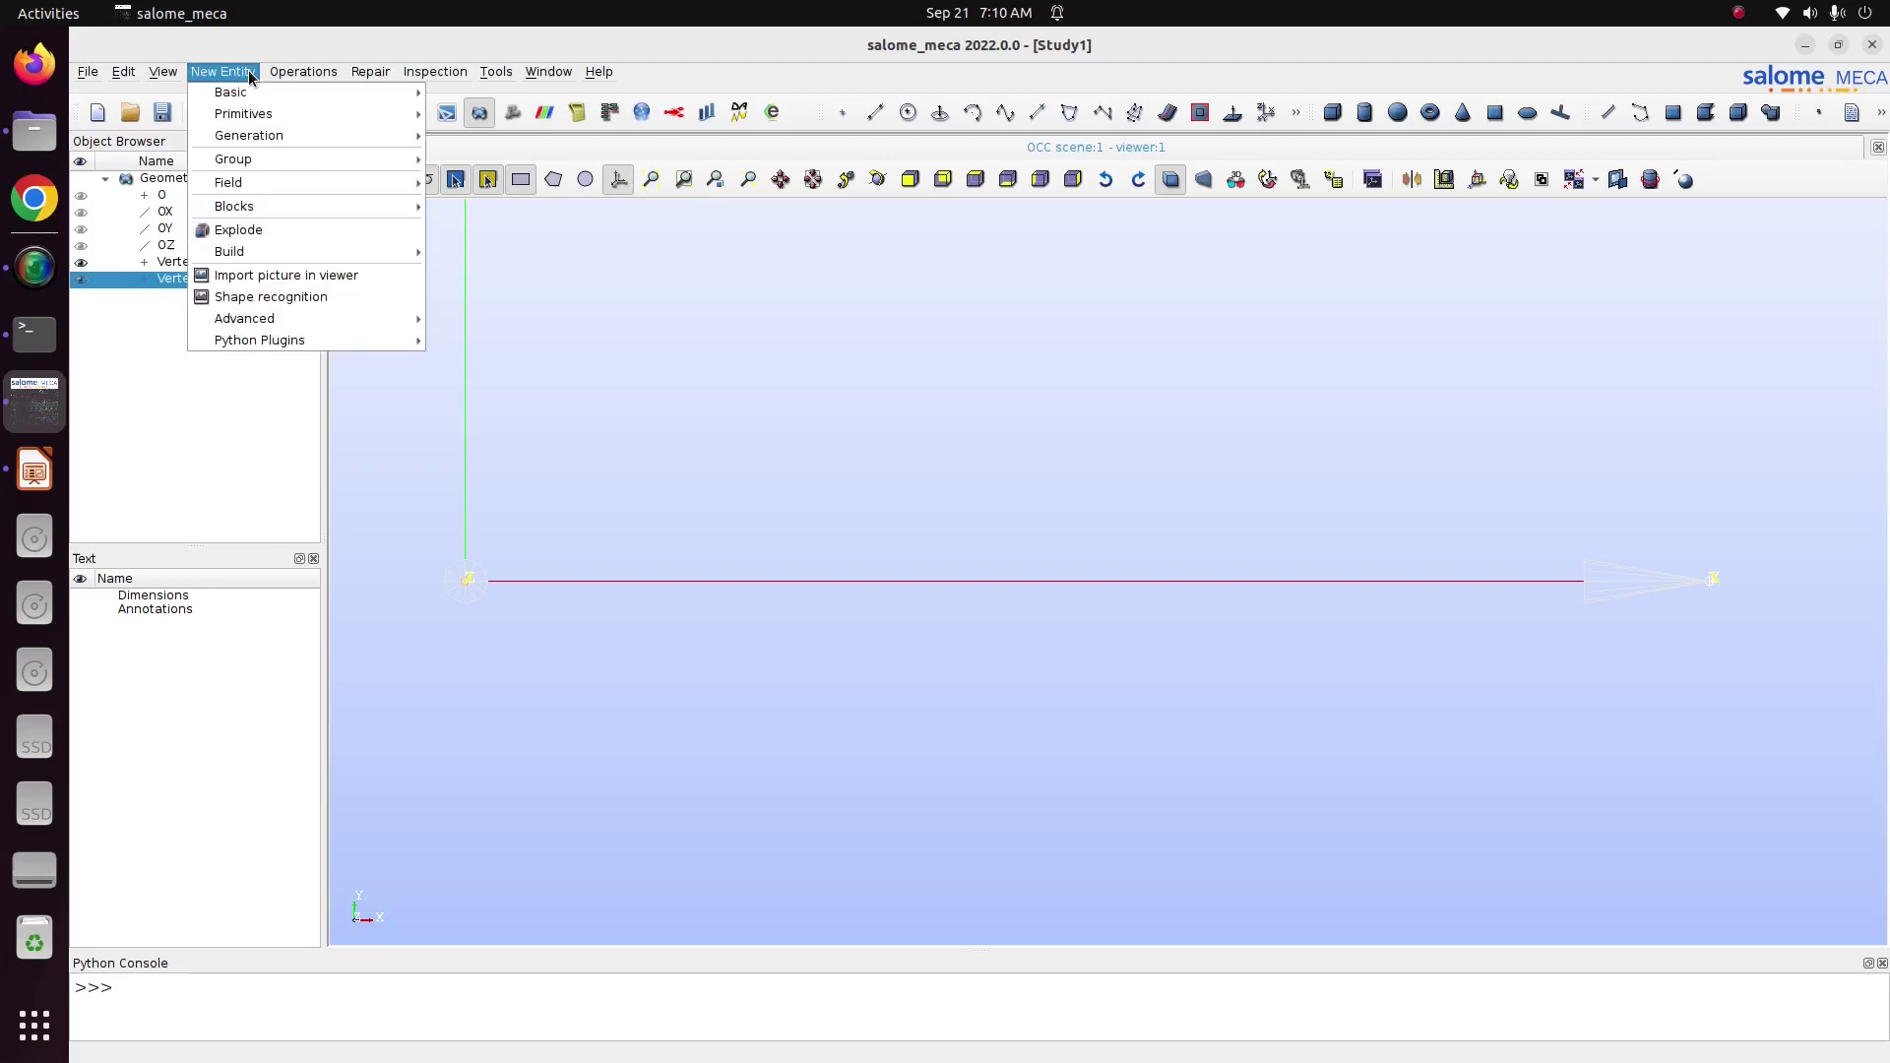
{"action": "mouse_move", "coordinate": [253, 92]}
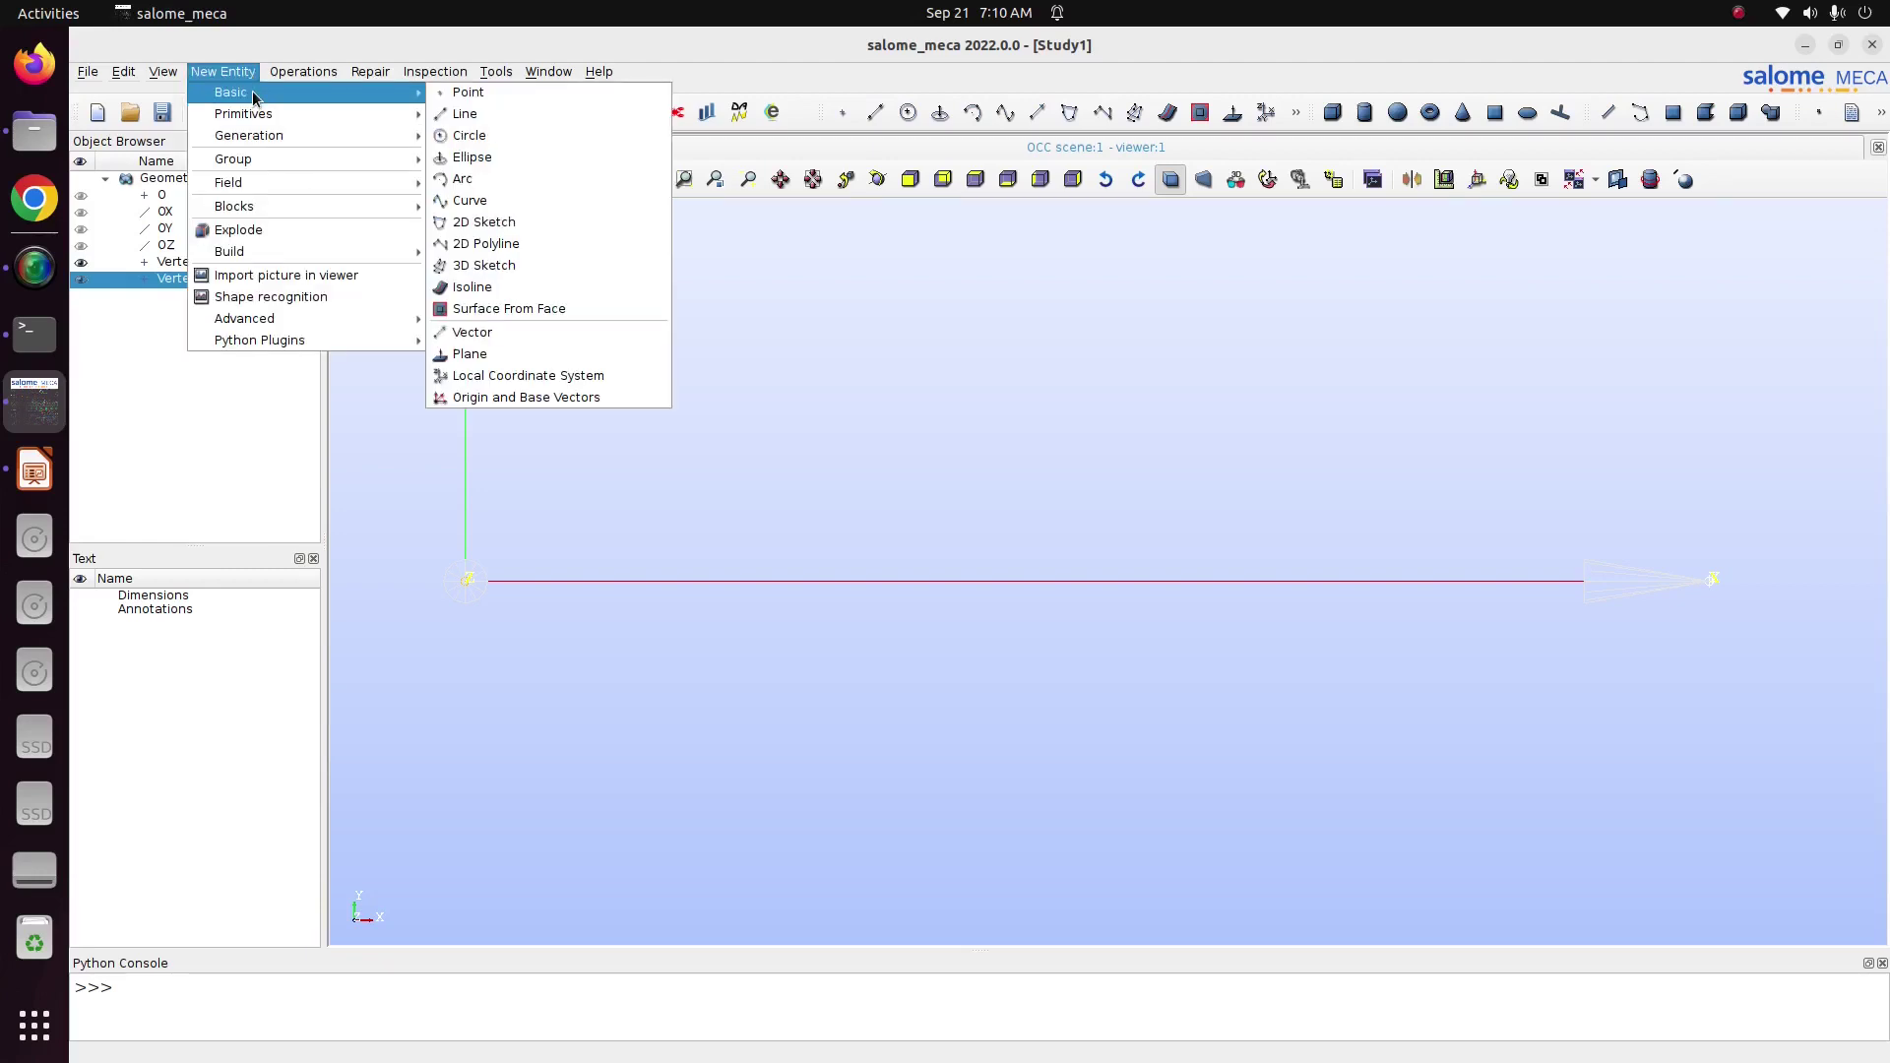
{"action": "left_click", "coordinate": [486, 115]}
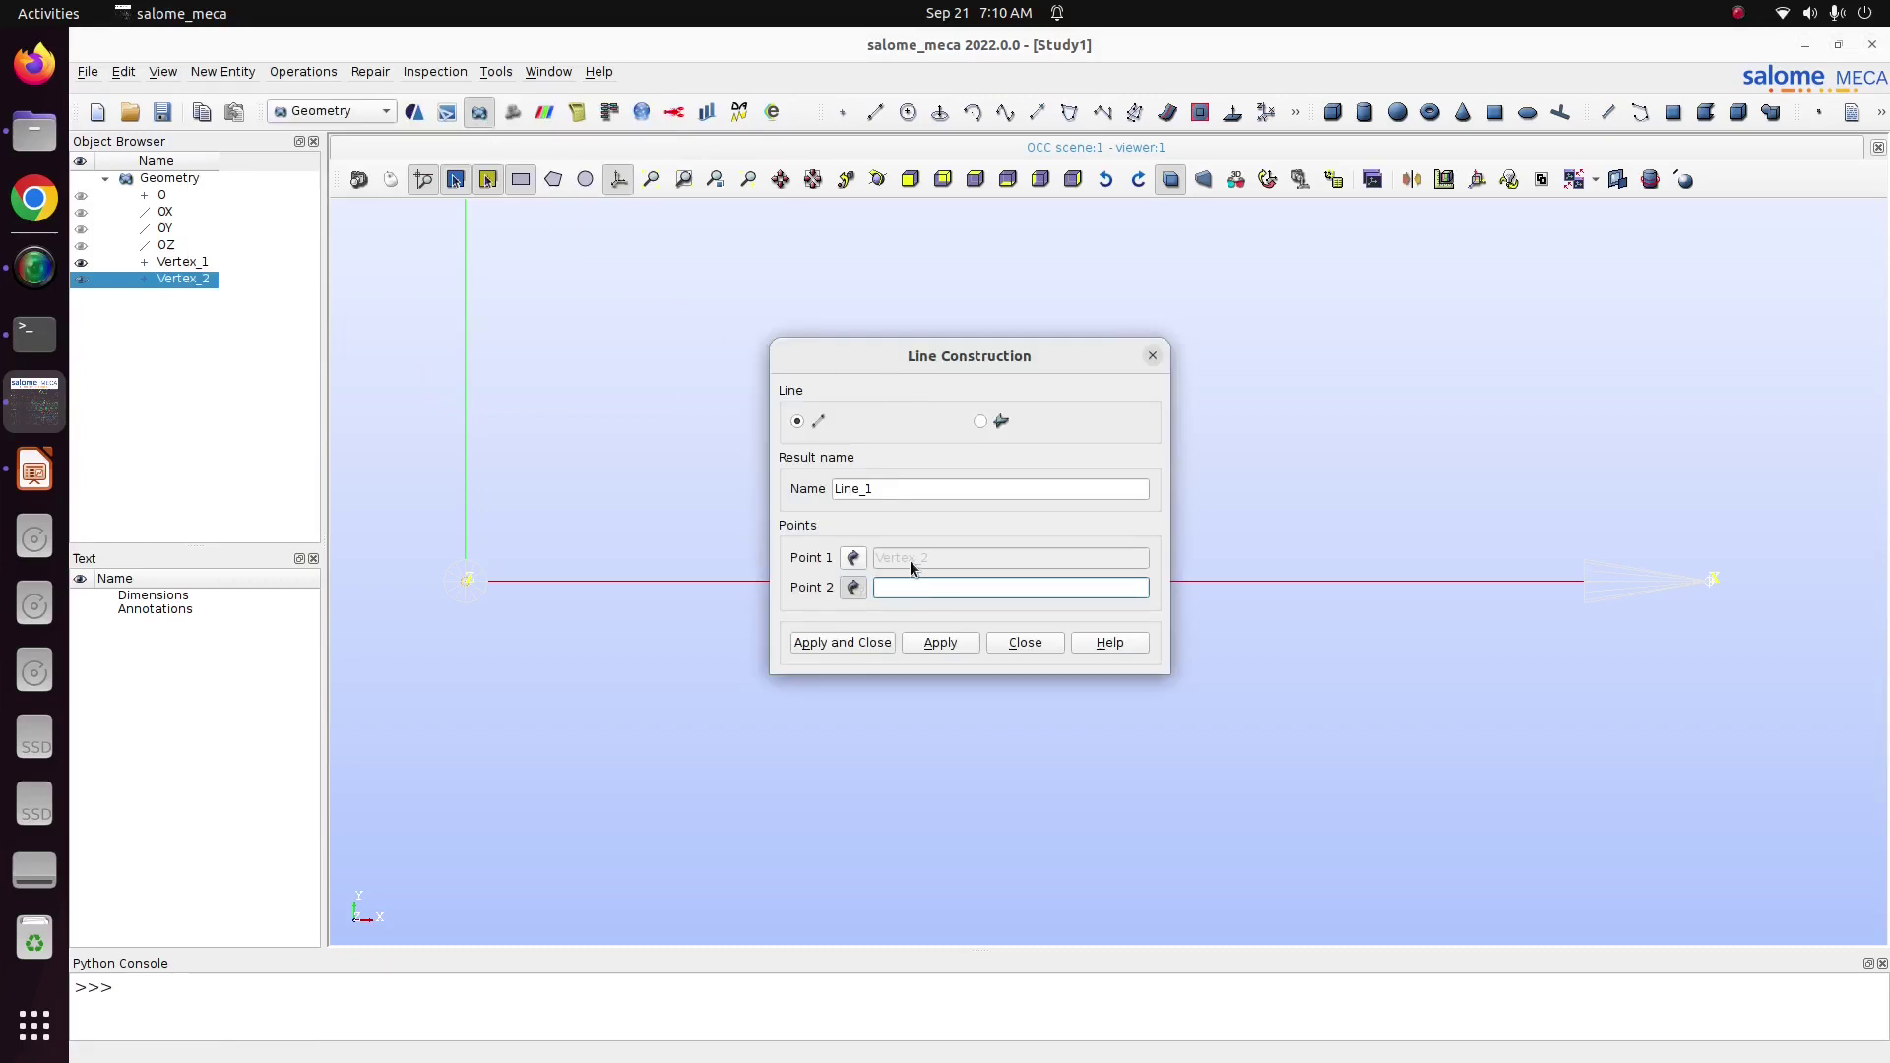
{"action": "left_click", "coordinate": [163, 264]}
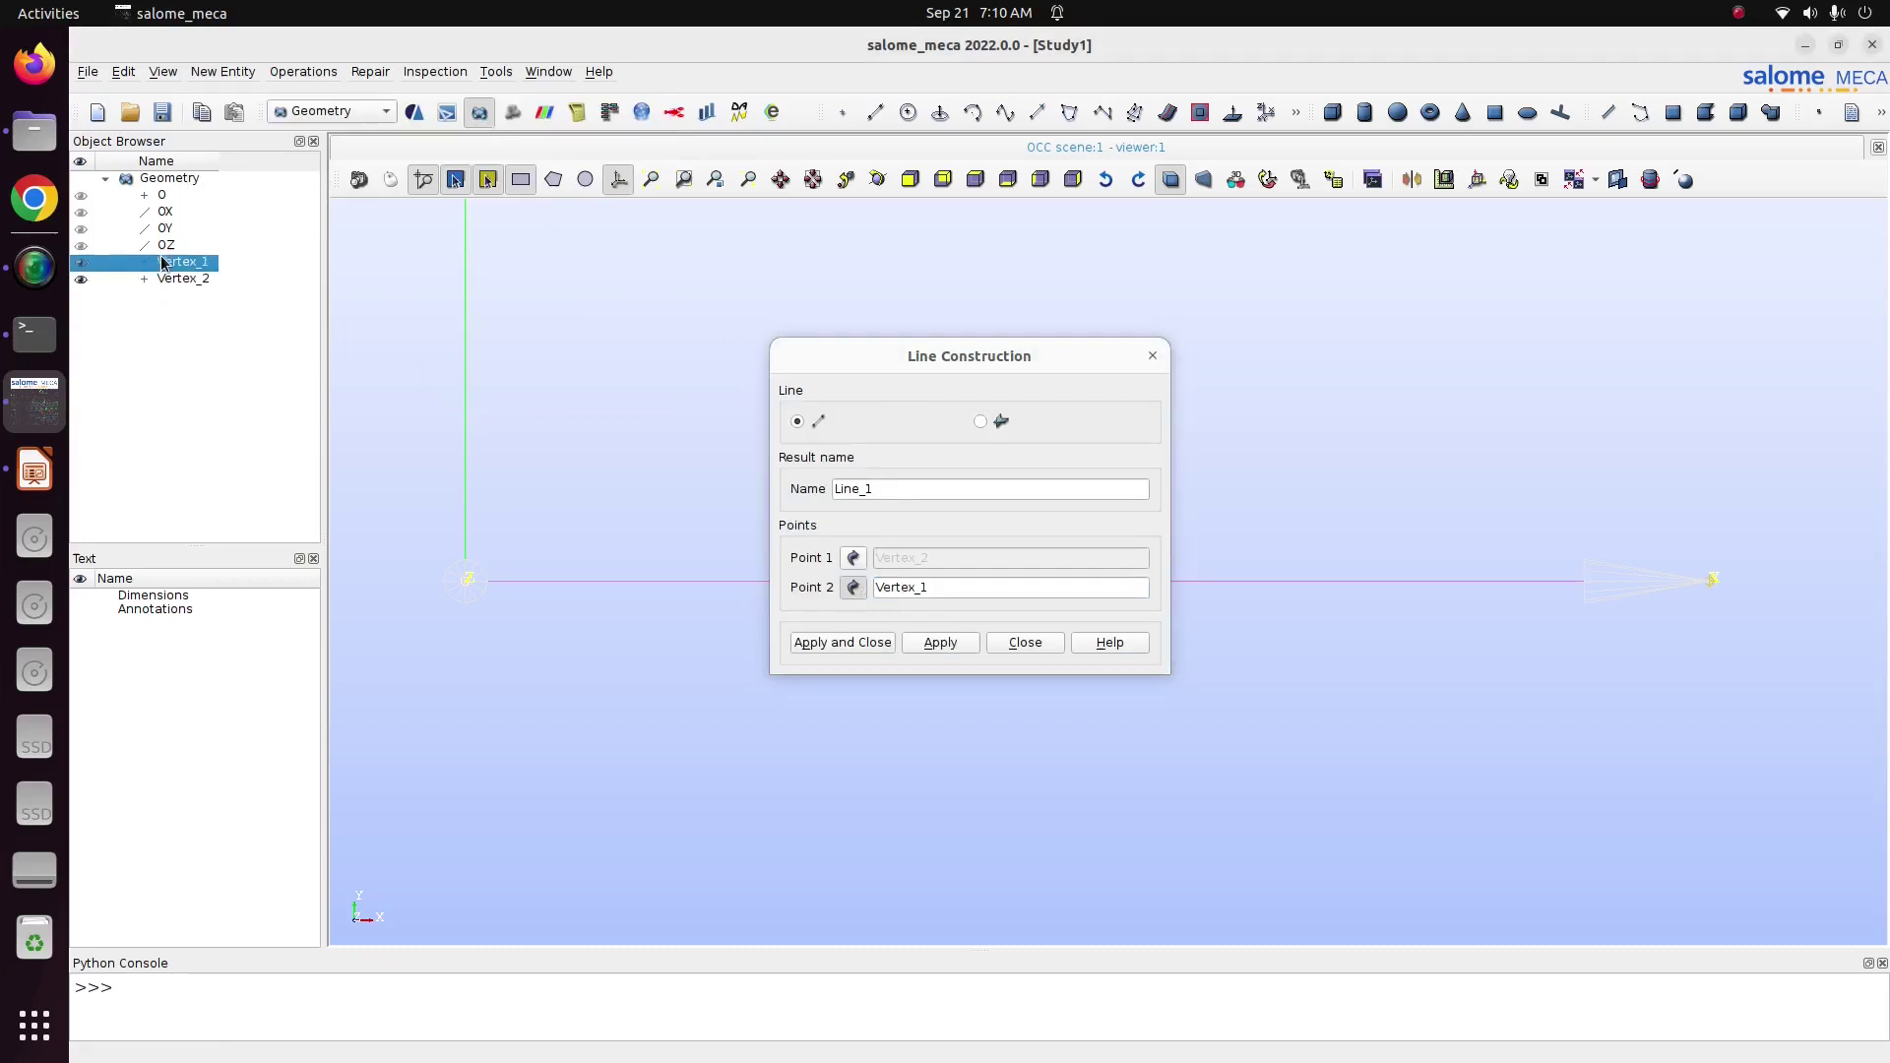
{"action": "left_click", "coordinate": [835, 644]}
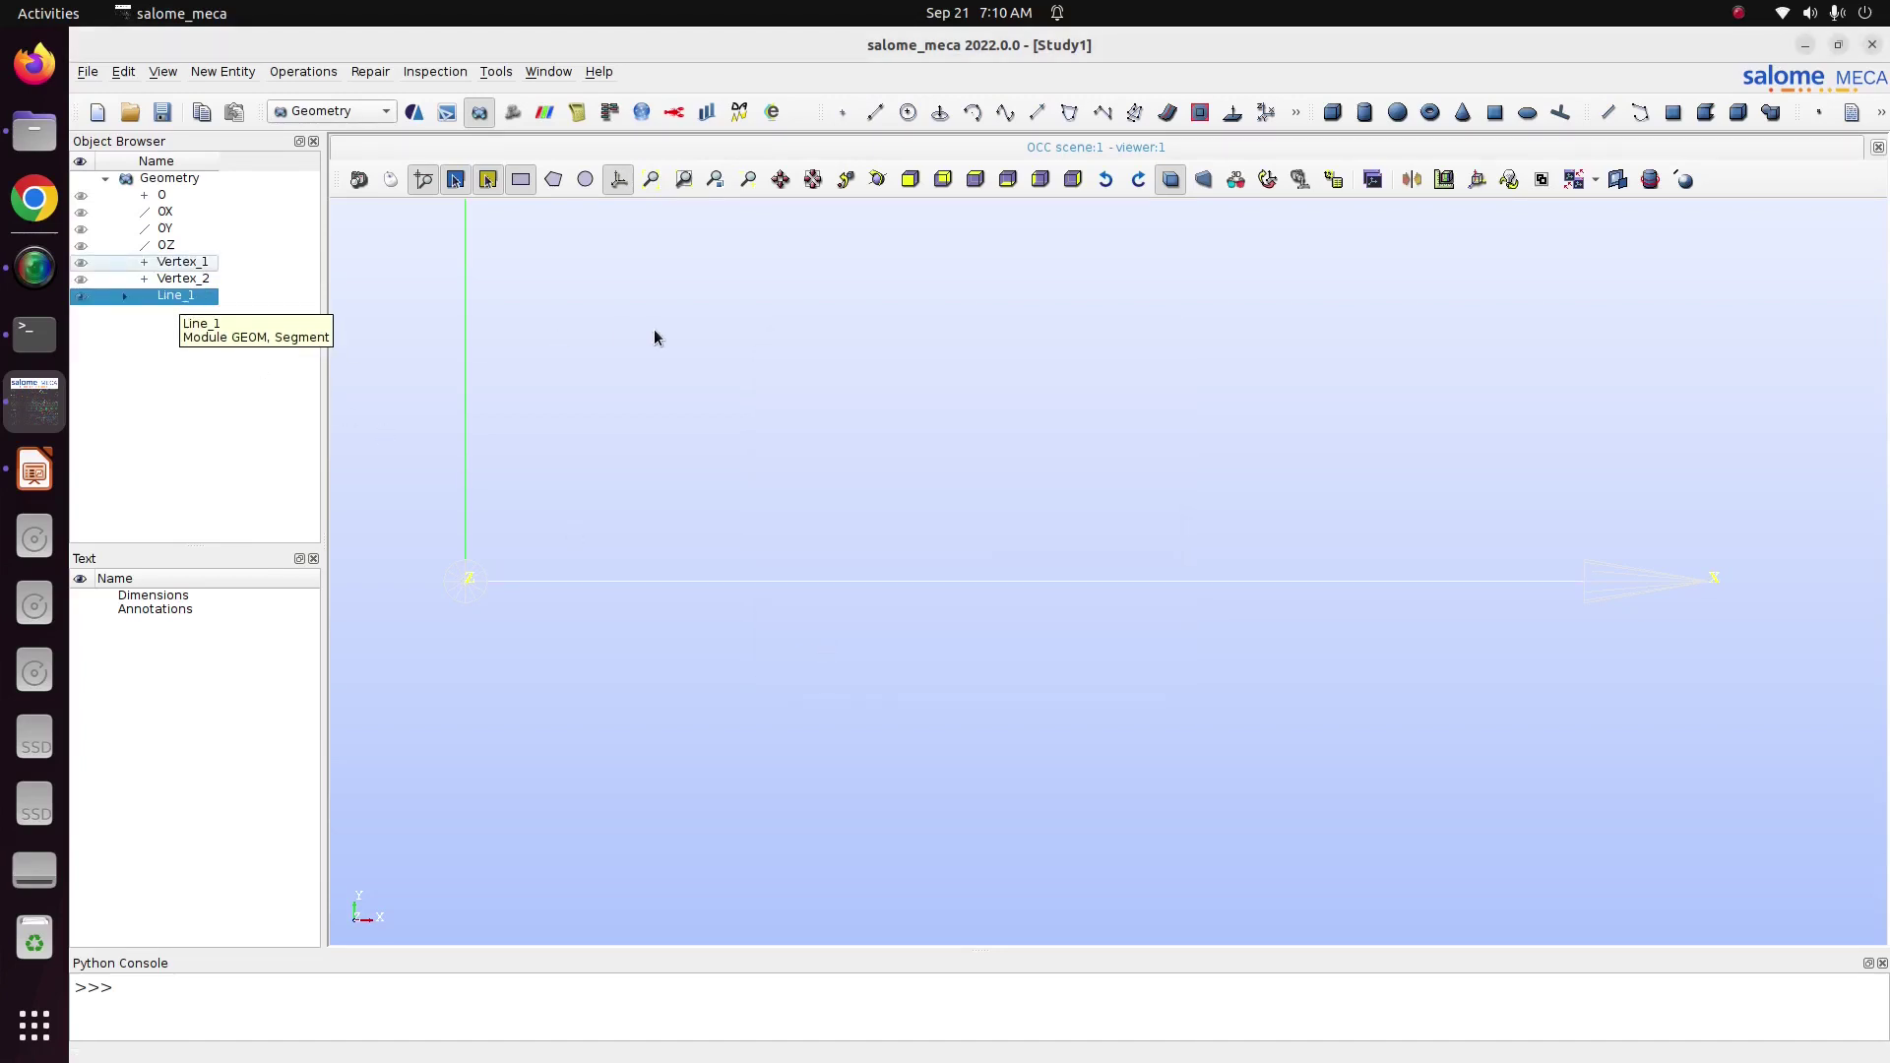
Create an edge group 'bar' containing all edges of Line_1.
{"action": "left_click", "coordinate": [655, 333]}
{"action": "left_click", "coordinate": [176, 297]}
{"action": "right_click", "coordinate": [176, 300]}
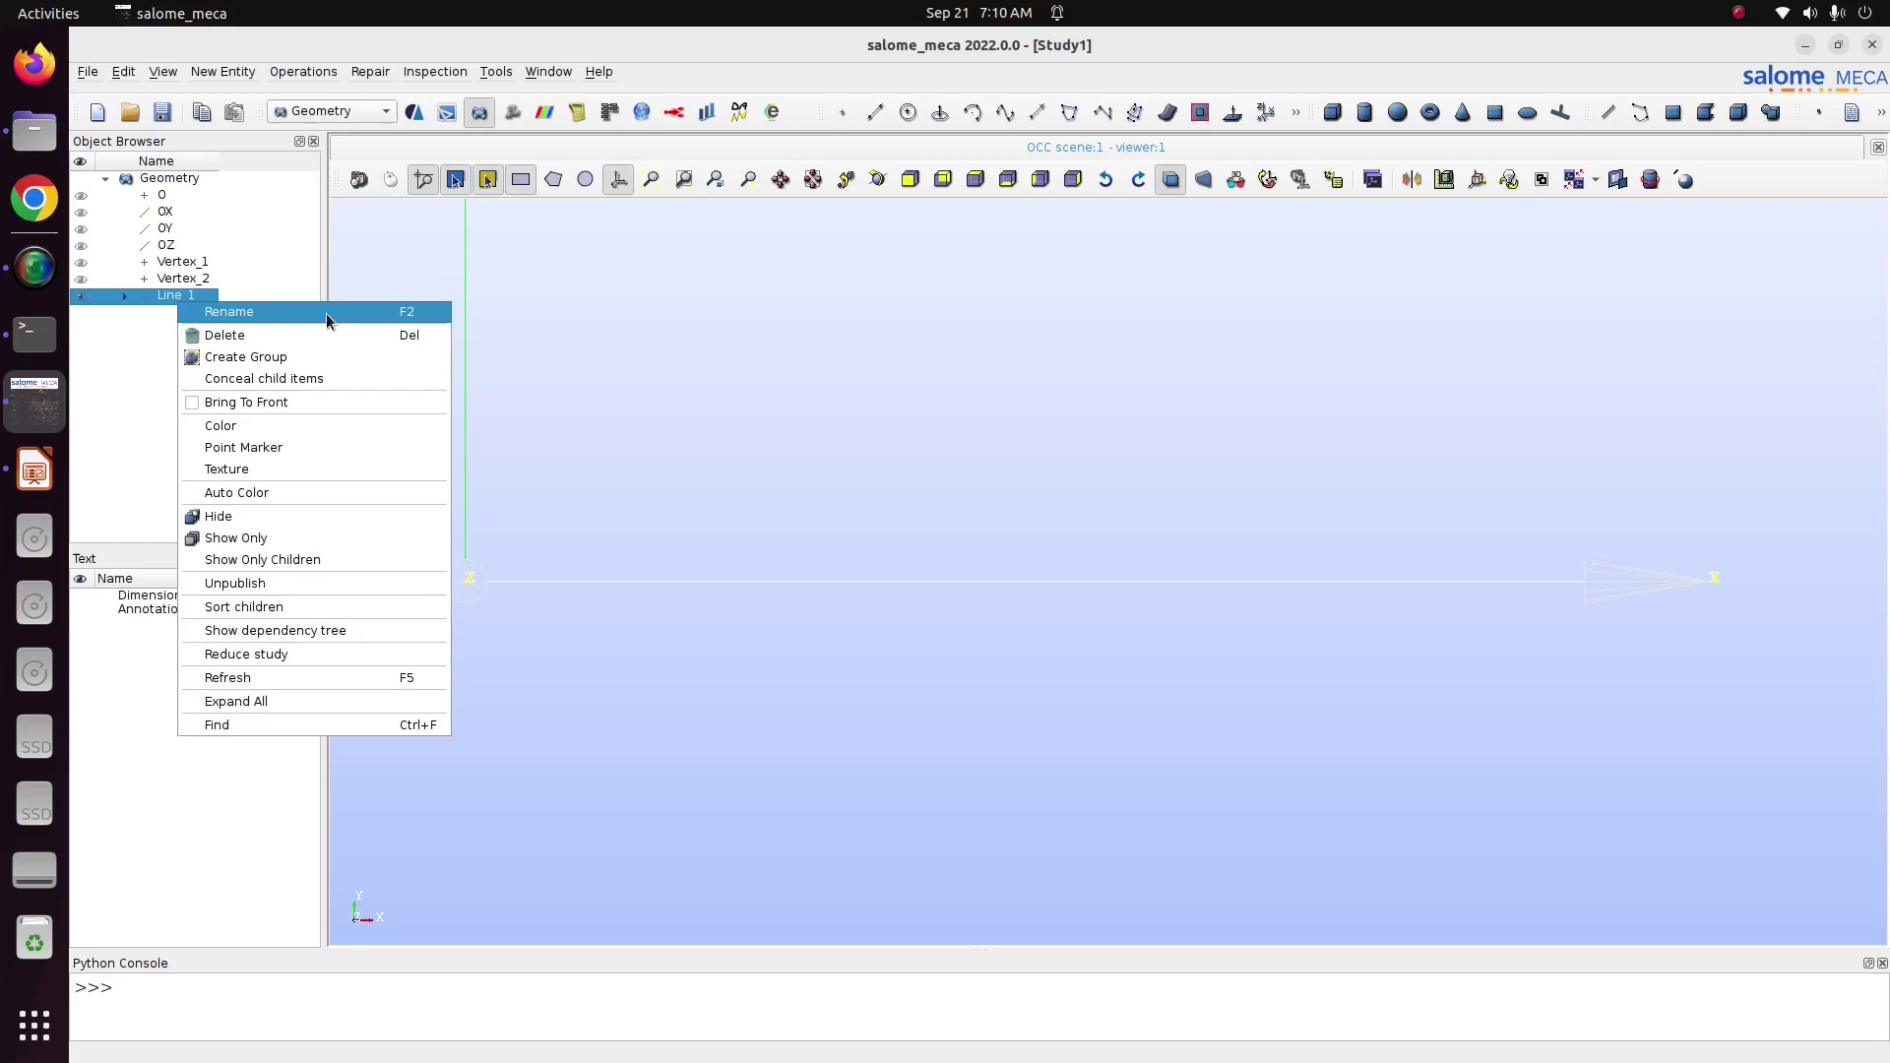
{"action": "left_click", "coordinate": [333, 356]}
{"action": "left_click", "coordinate": [892, 271]}
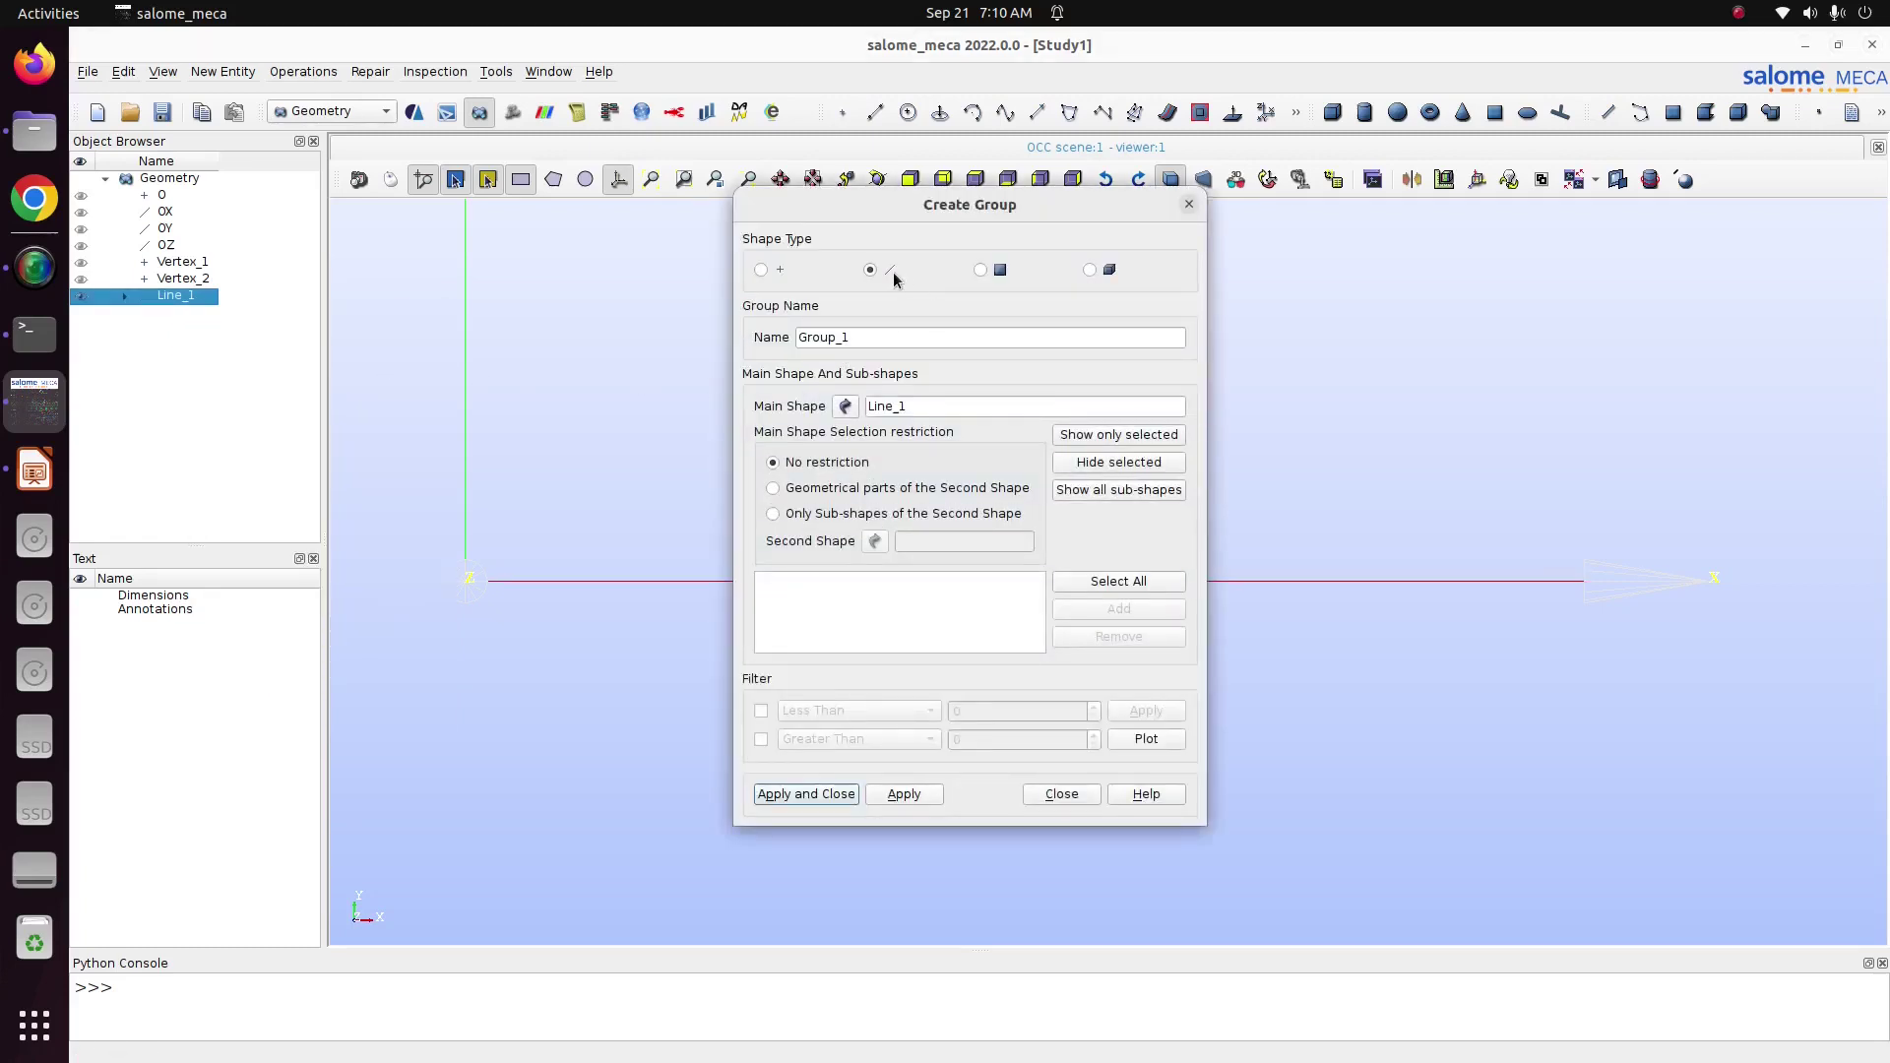
{"action": "left_click", "coordinate": [1116, 582]}
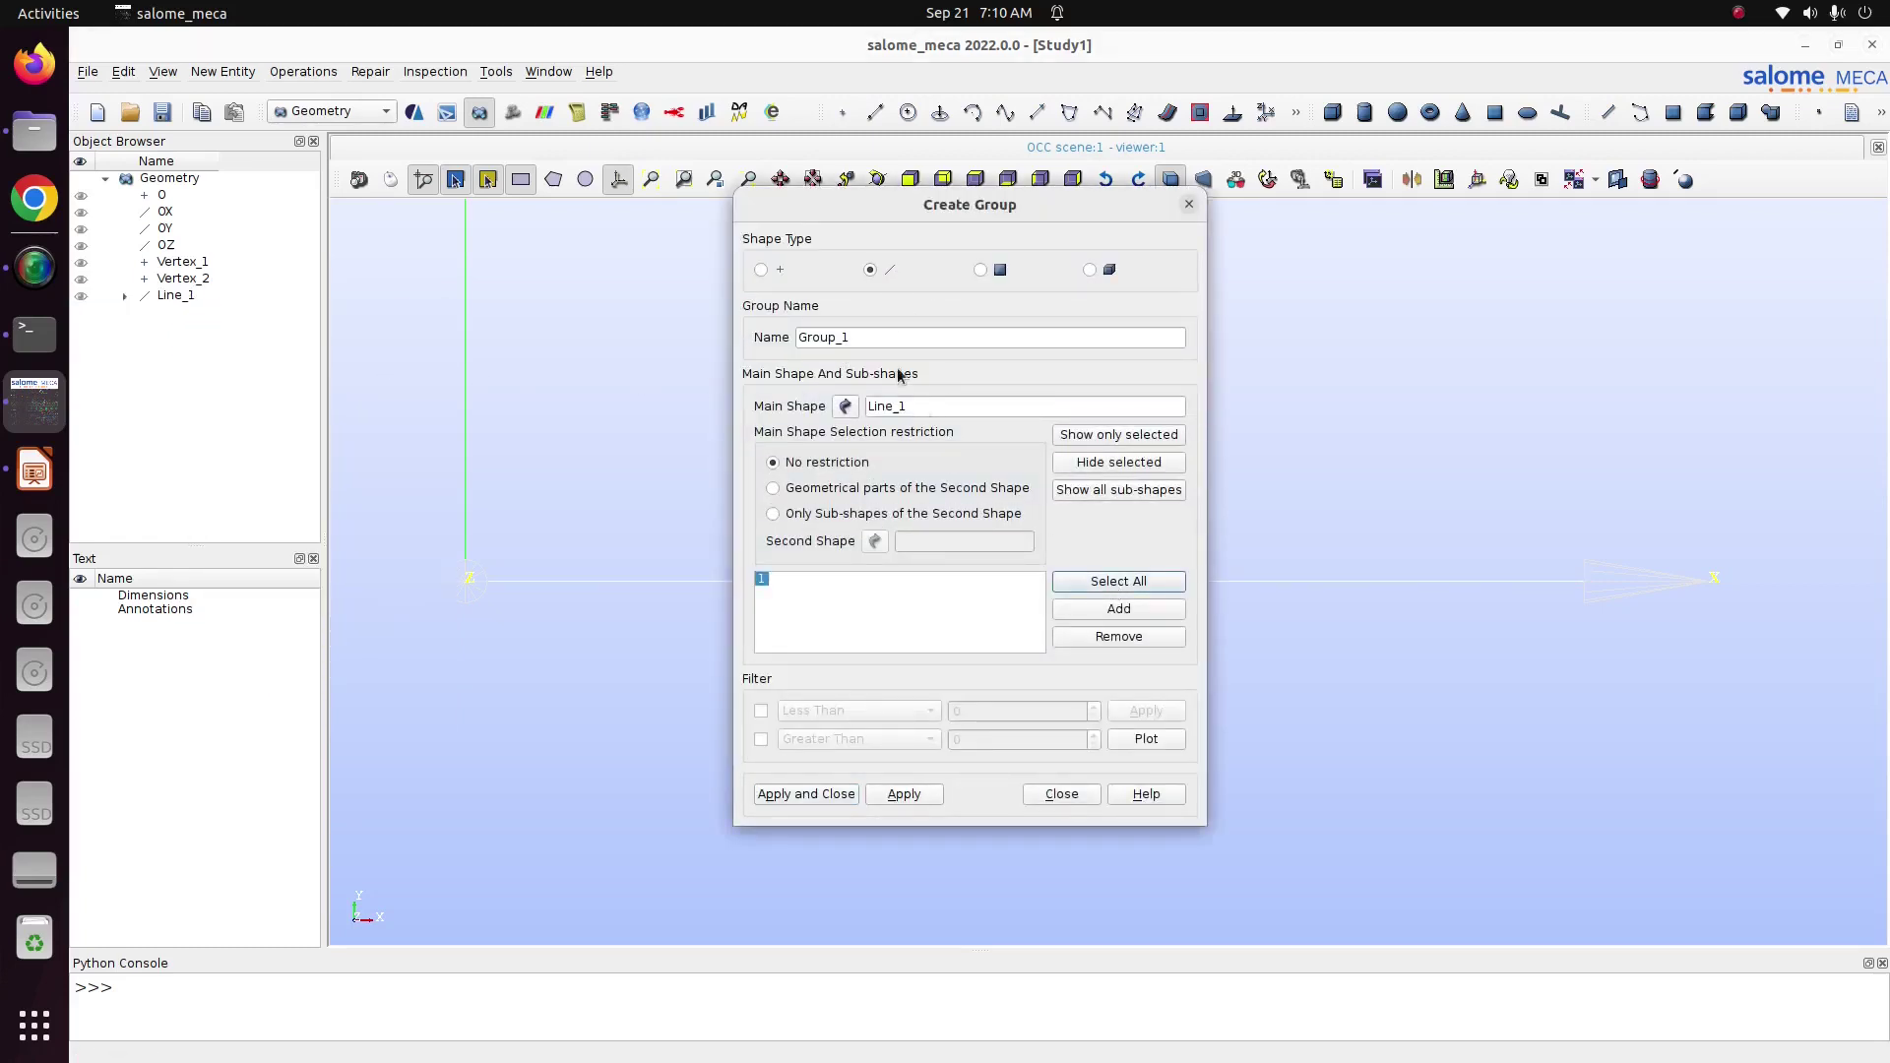
{"action": "type", "text": "bar"}
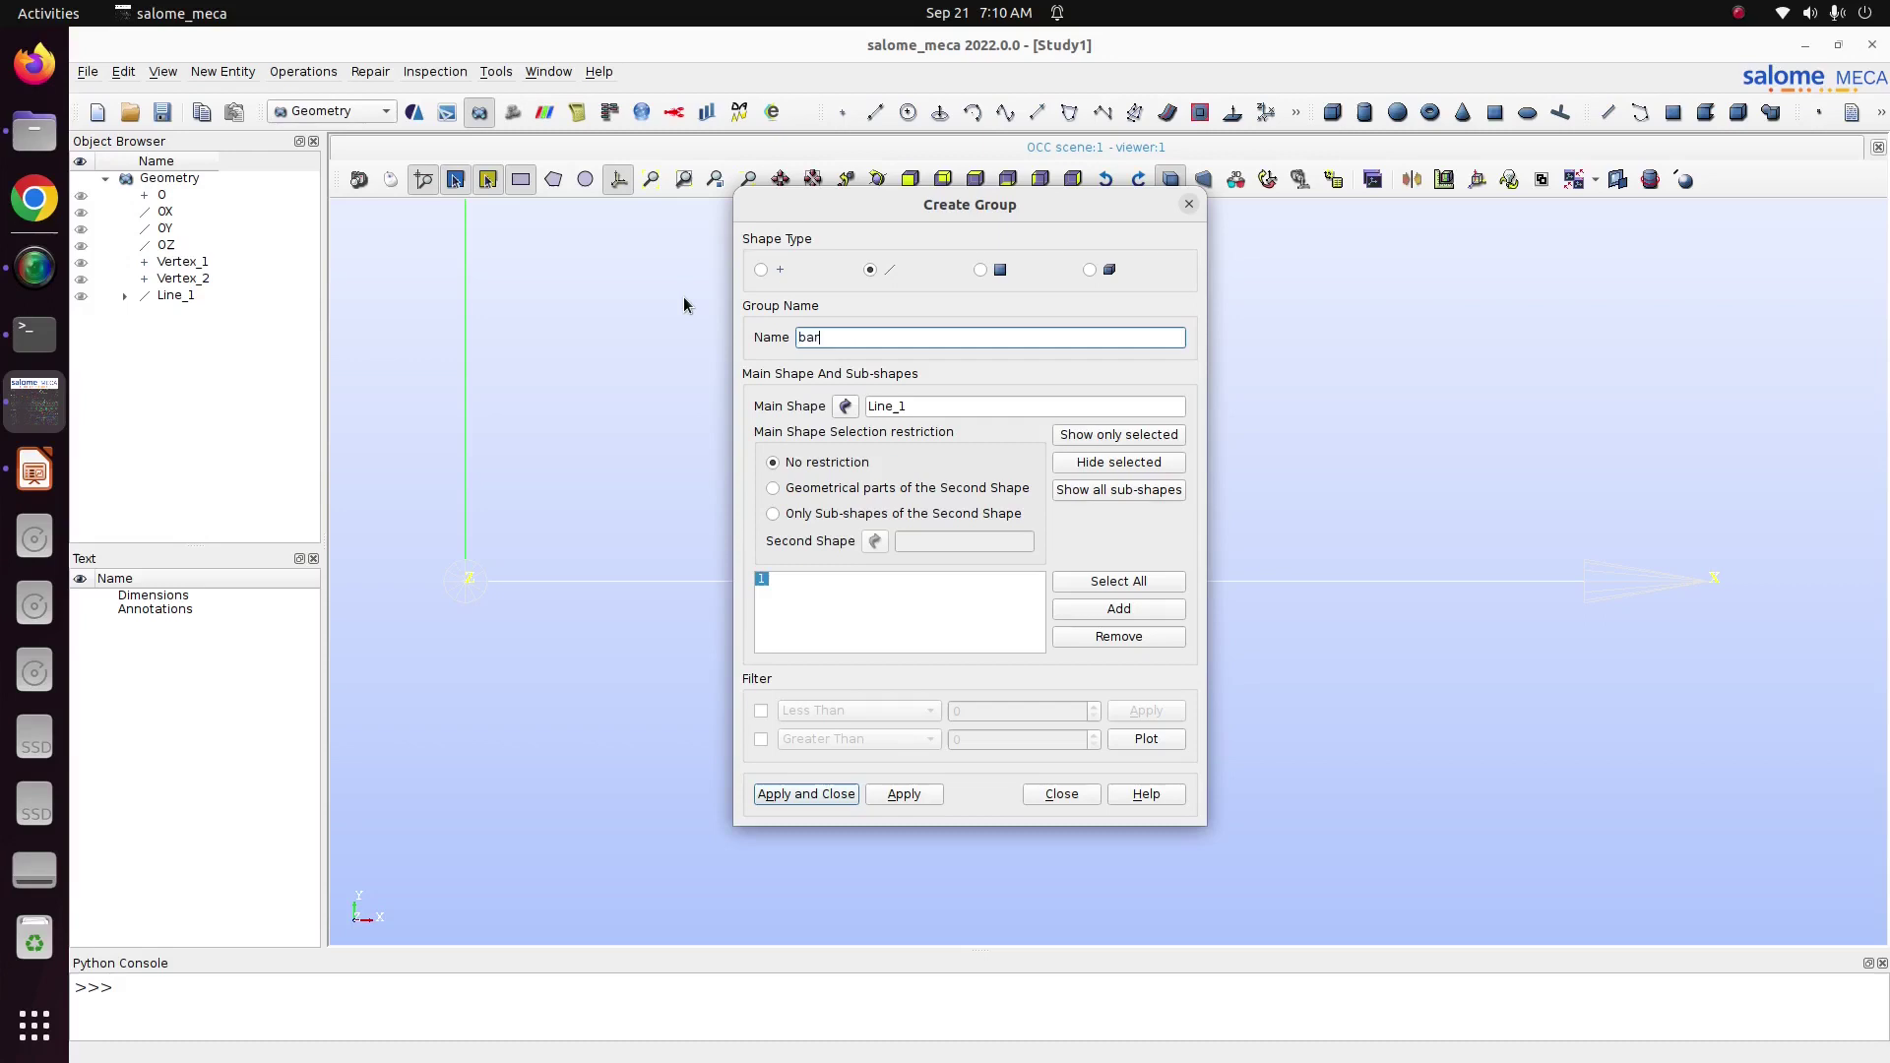
{"action": "left_click", "coordinate": [904, 793]}
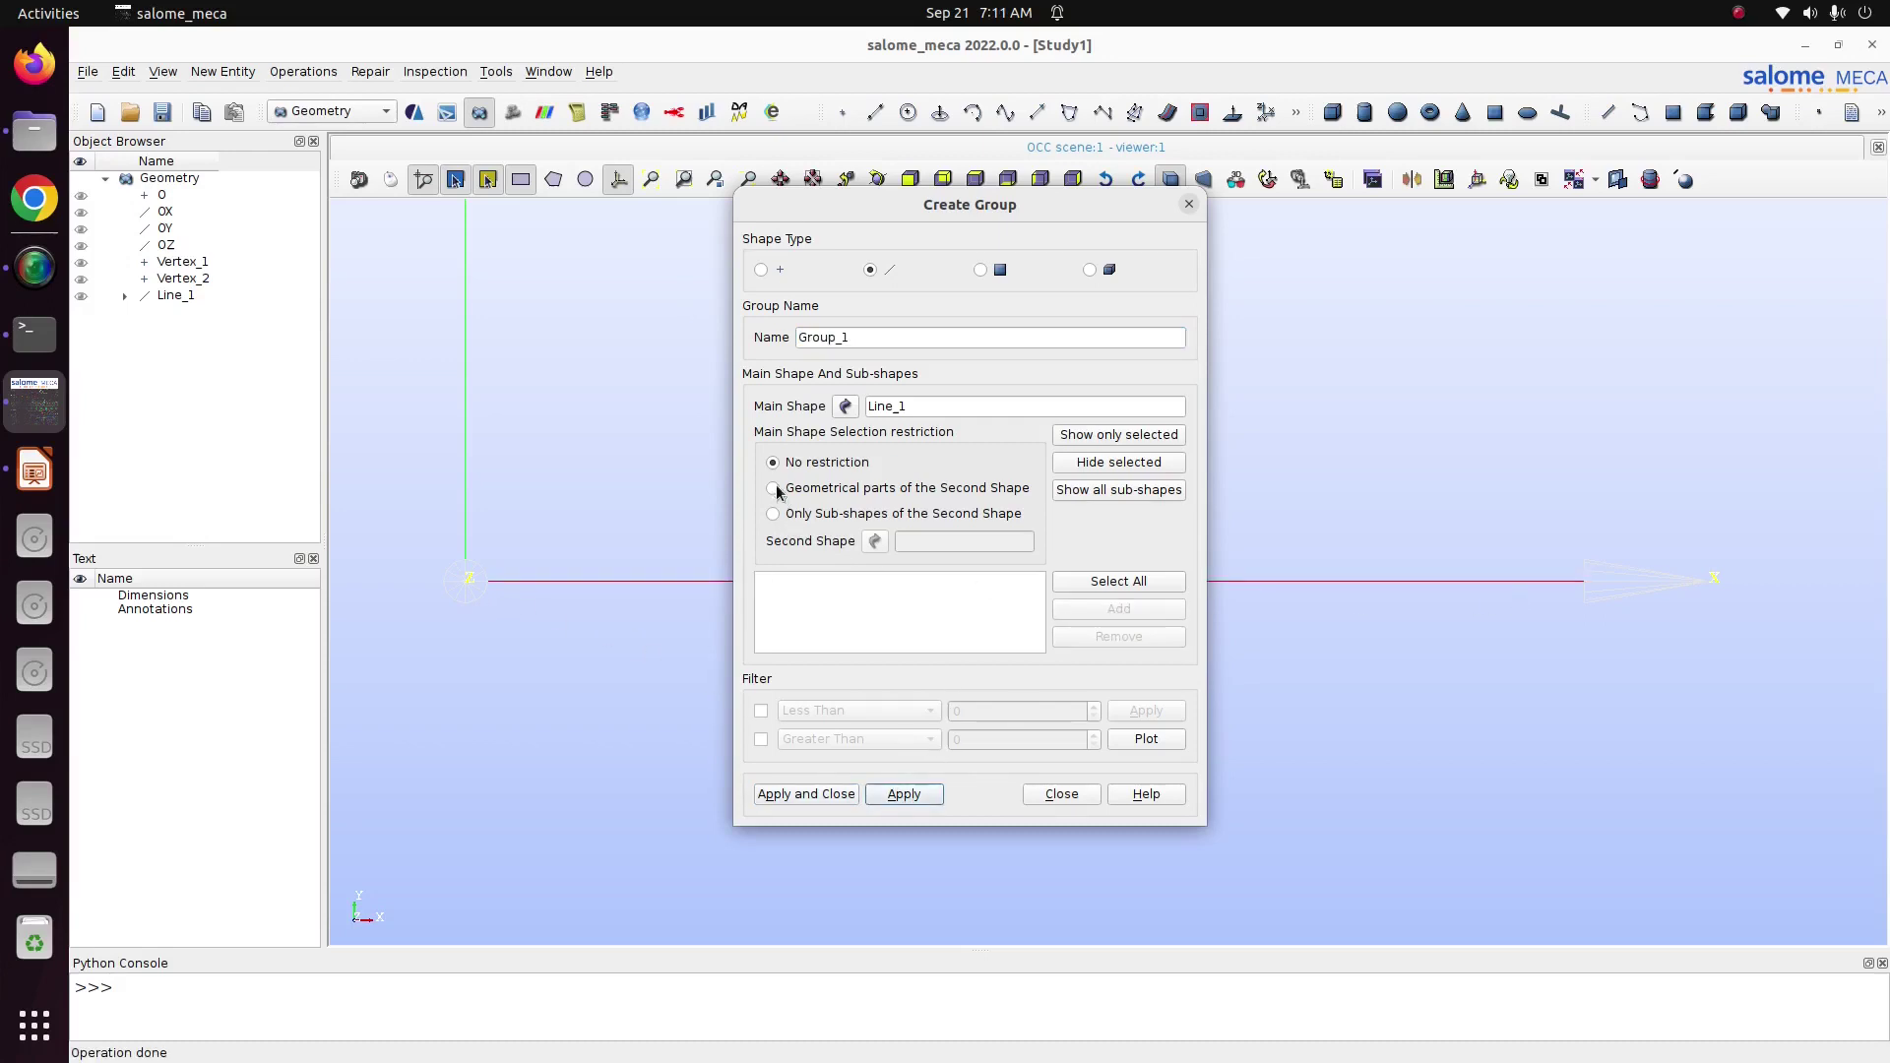
Create a vertex group Fix_node on the bar's left end vertex.
{"action": "left_click", "coordinate": [781, 276]}
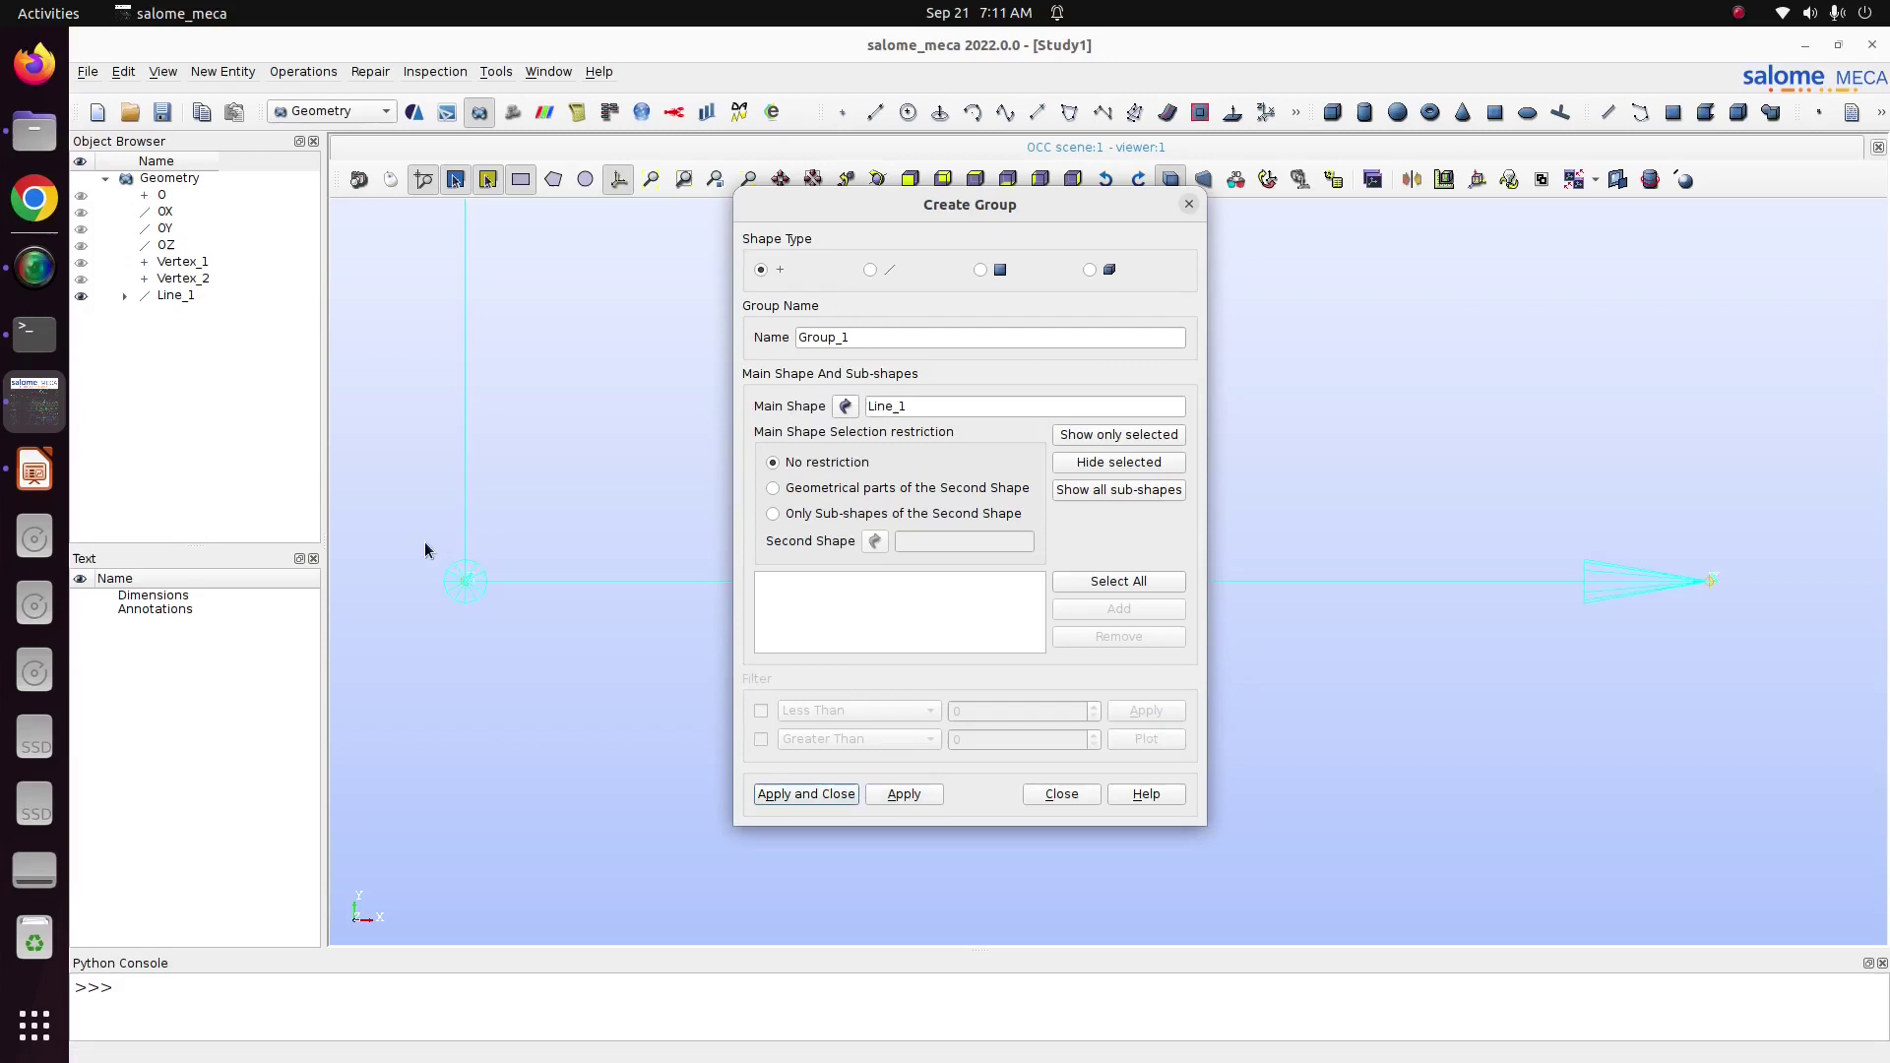
{"action": "left_click_drag", "start_coordinate": [426, 544], "coordinate": [561, 701]}
{"action": "left_click", "coordinate": [1119, 608]}
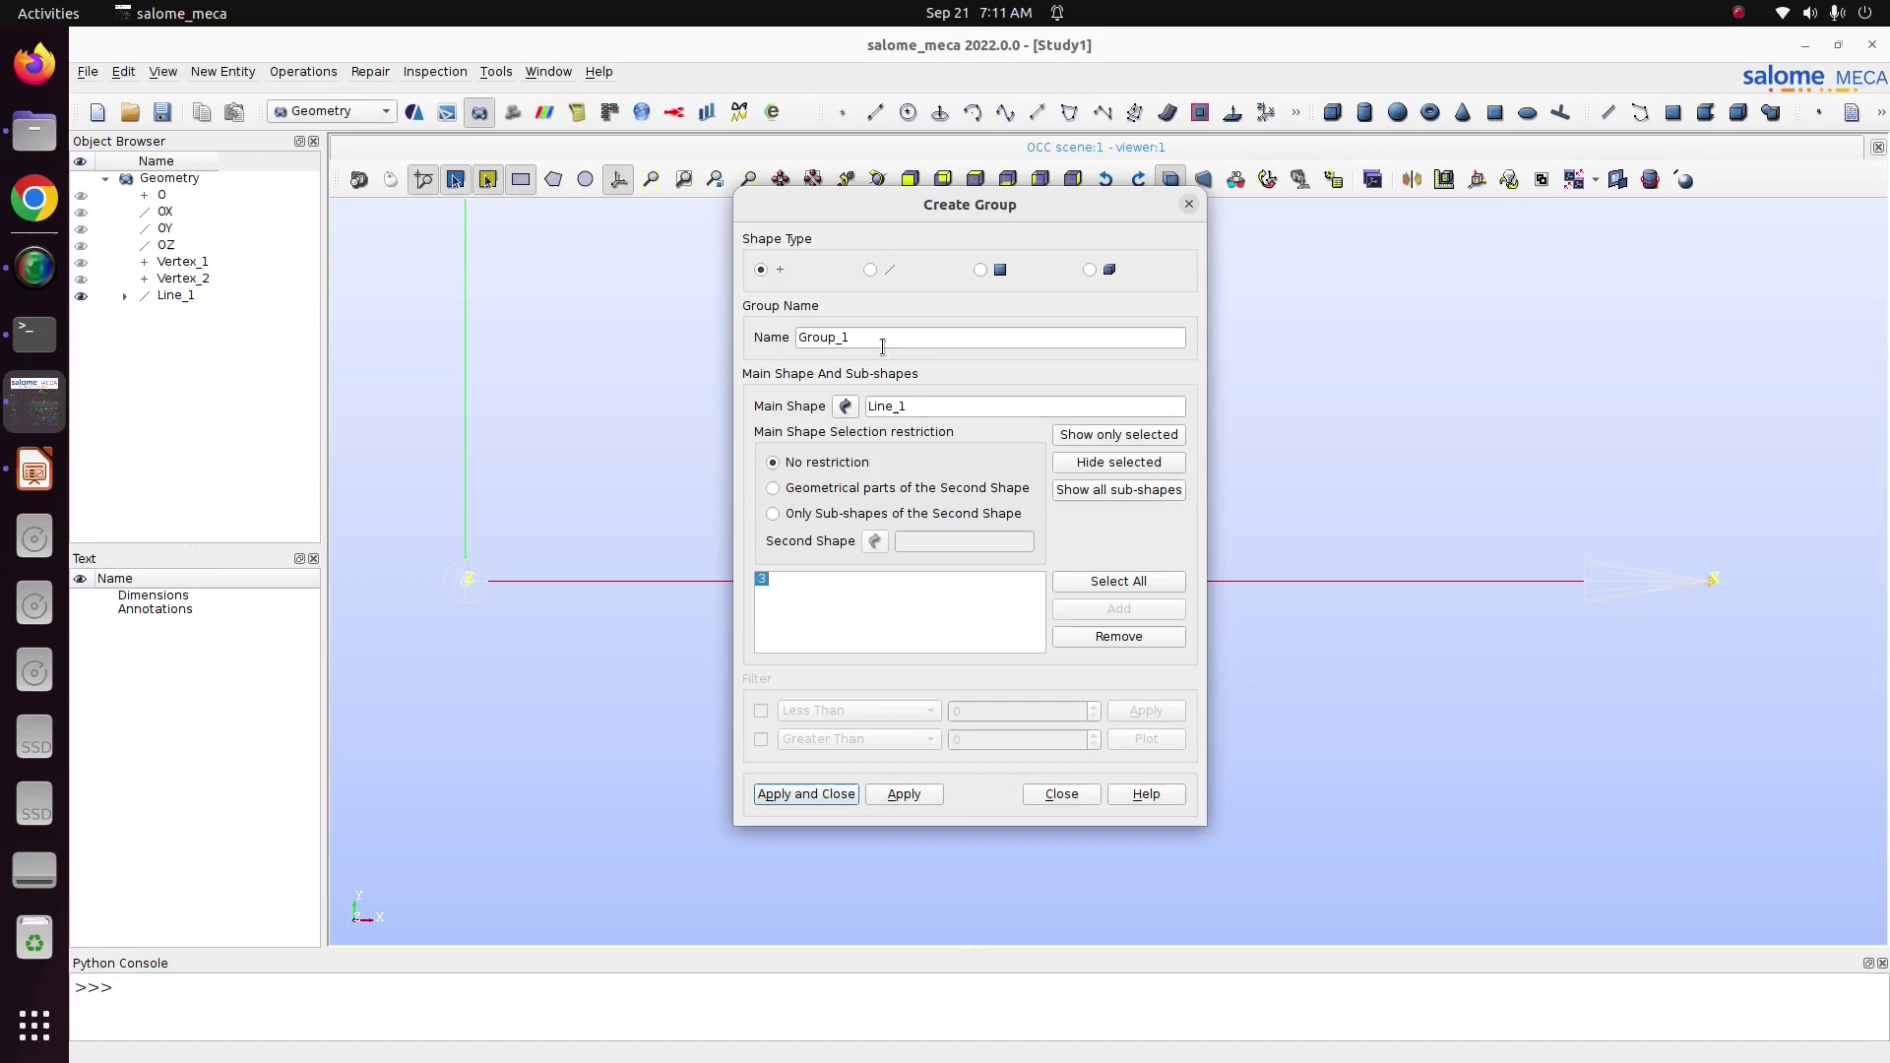
{"action": "double_click", "coordinate": [879, 338]}
{"action": "type", "text": "Fi"}
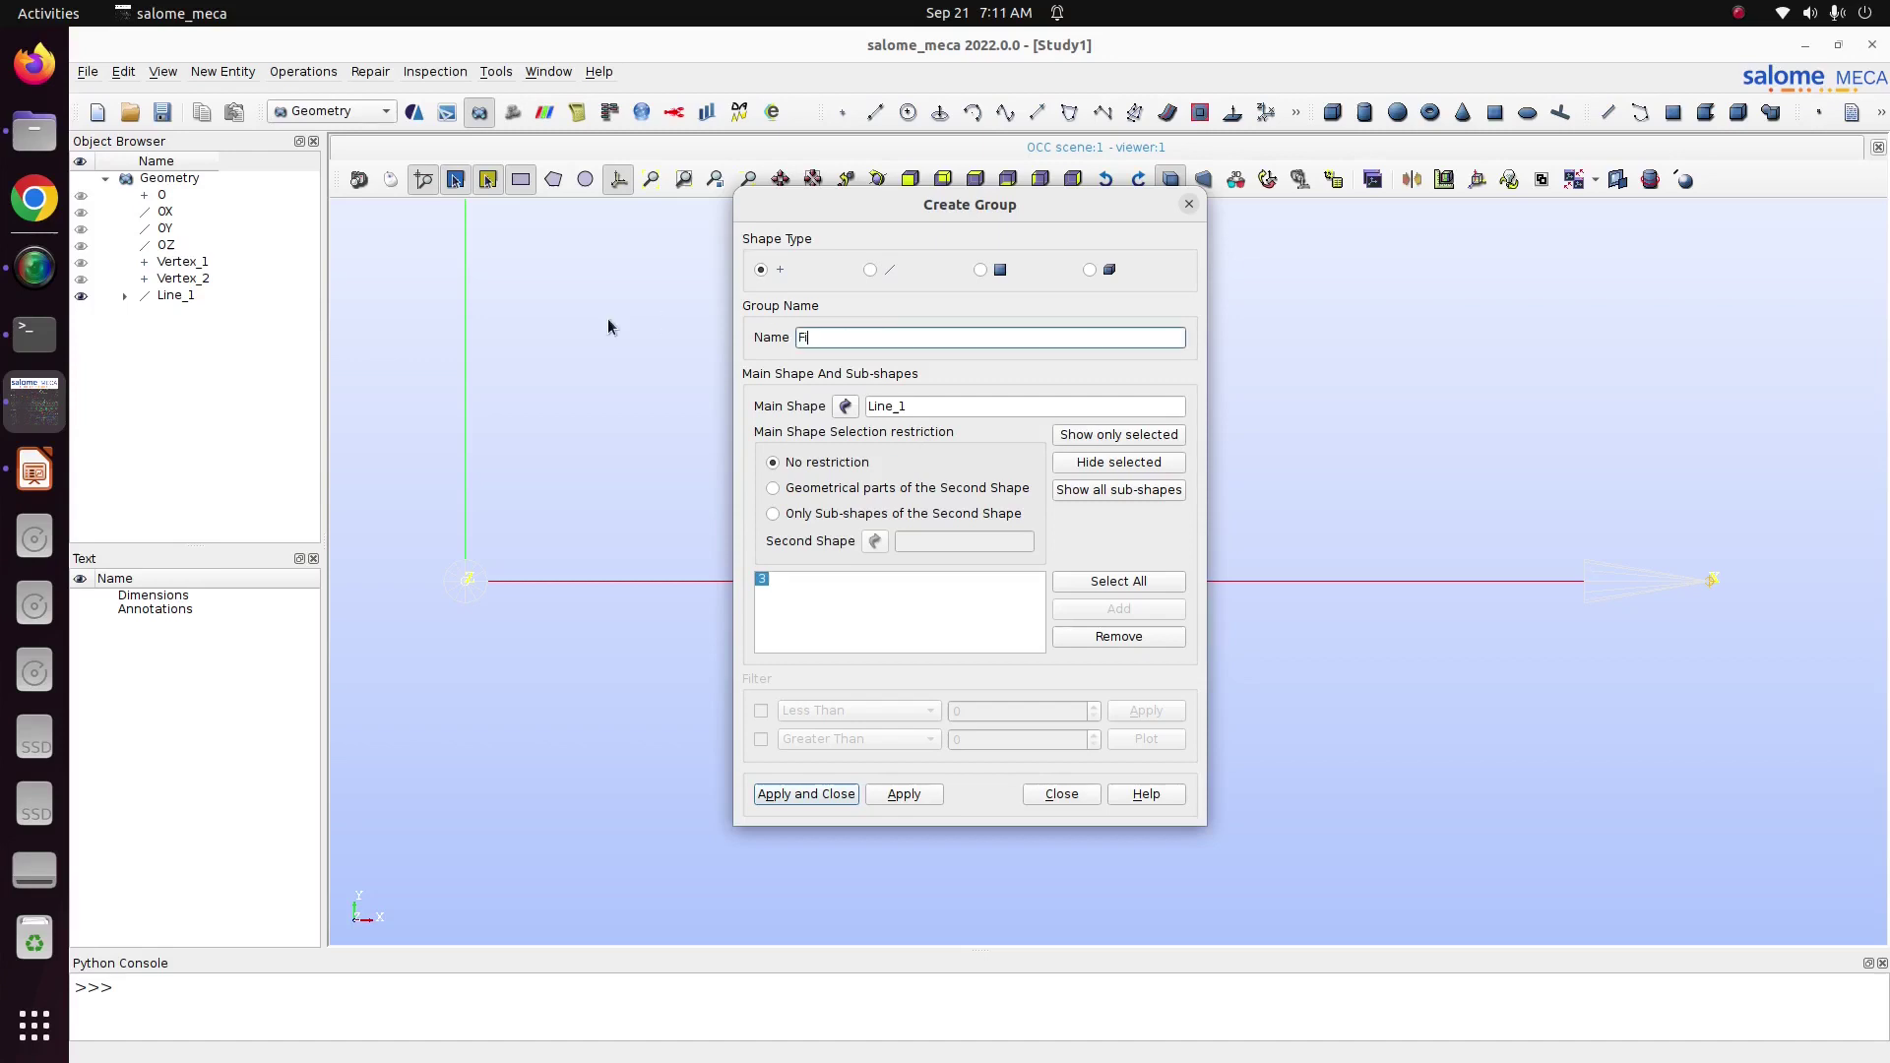
{"action": "type", "text": "x_node"}
{"action": "left_click", "coordinate": [903, 794]}
Create a vertex group Load_node on the bar's right end vertex.
{"action": "left_click_drag", "start_coordinate": [1605, 510], "coordinate": [1883, 758]}
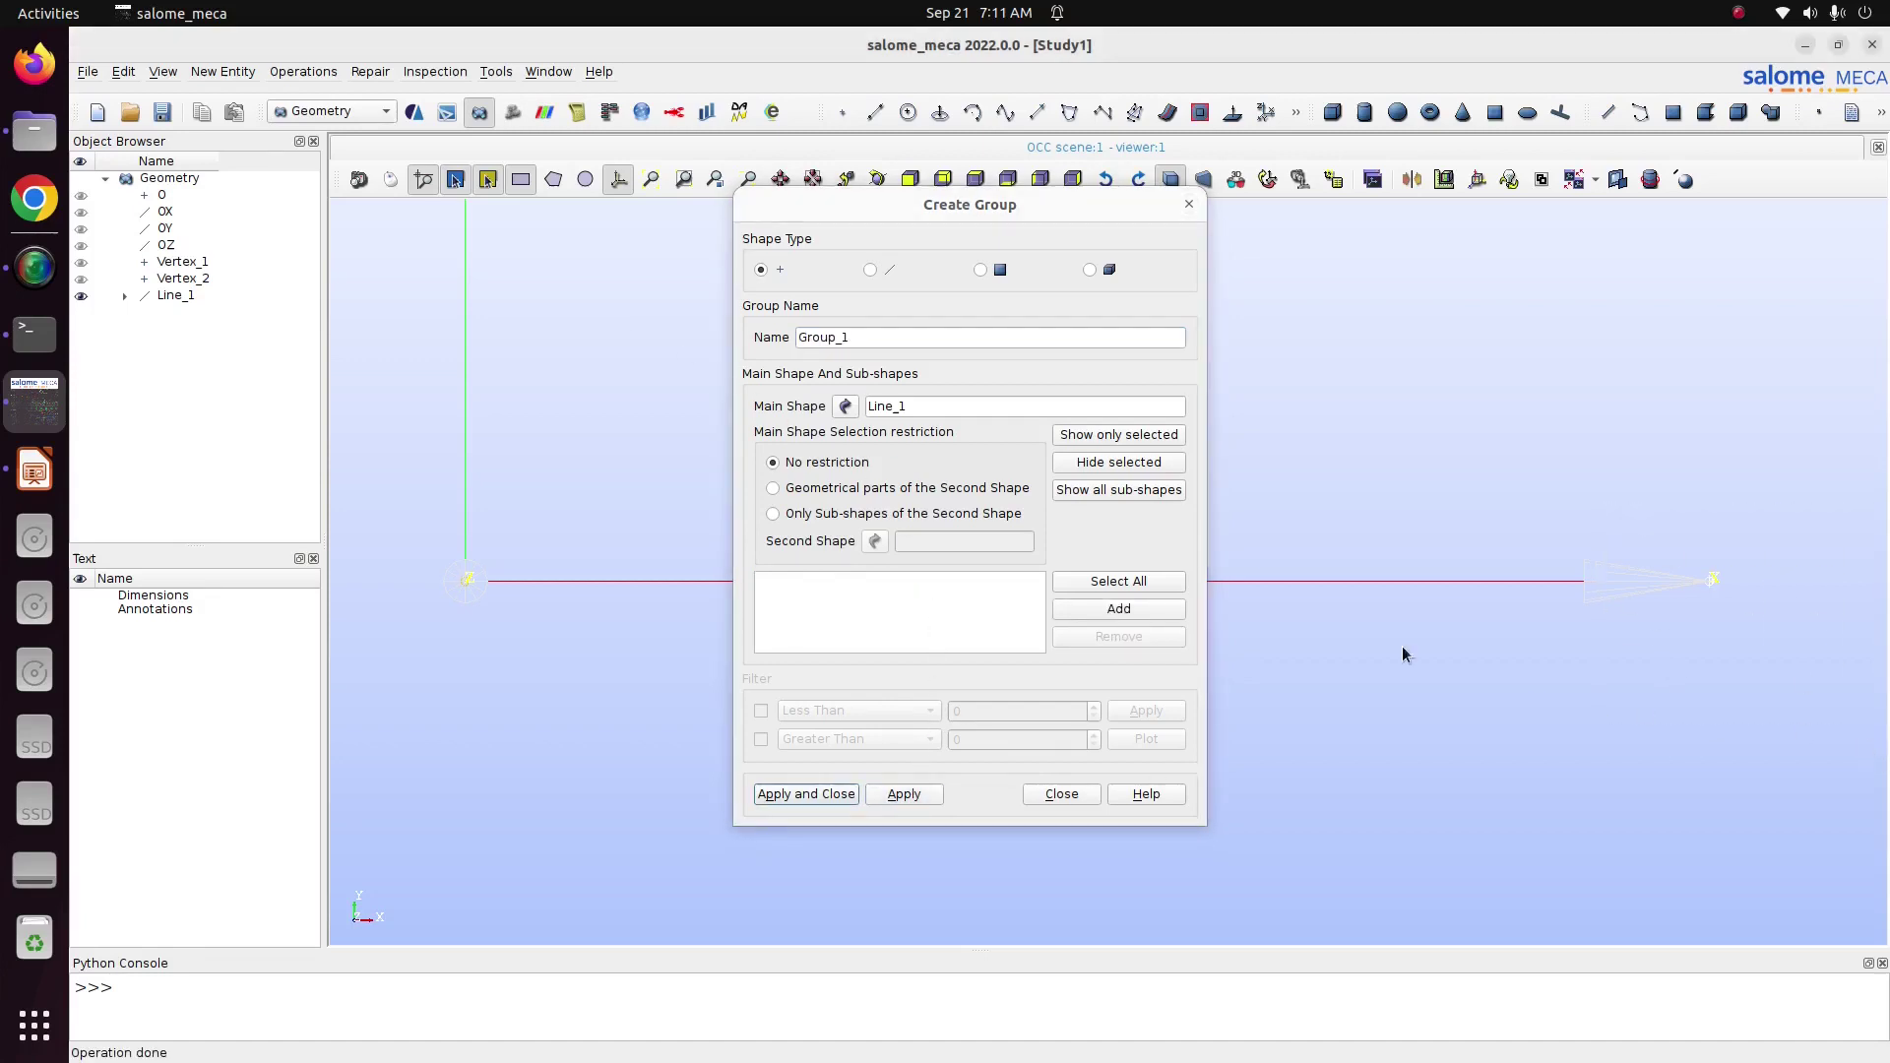
{"action": "left_click", "coordinate": [1120, 610]}
{"action": "left_click_drag", "start_coordinate": [920, 336], "coordinate": [610, 316]}
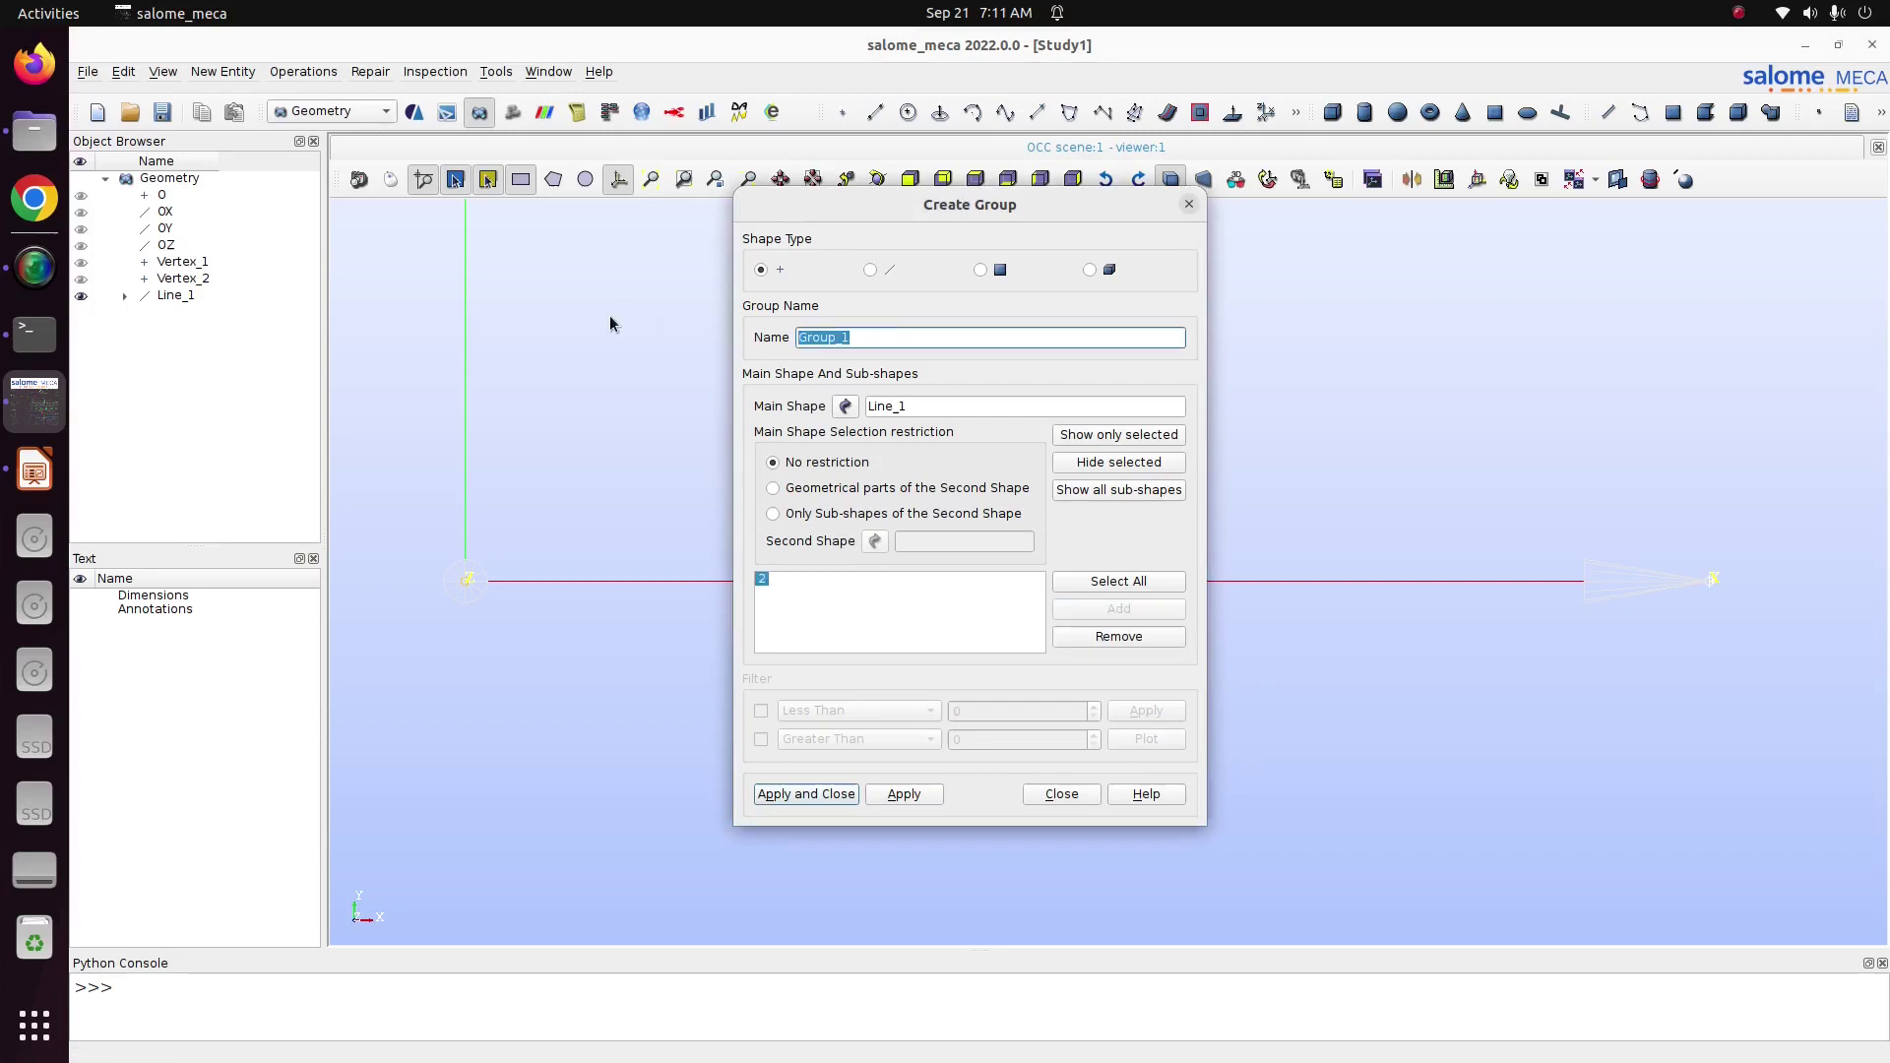
{"action": "type", "text": "Load_node"}
{"action": "left_click", "coordinate": [125, 295]}
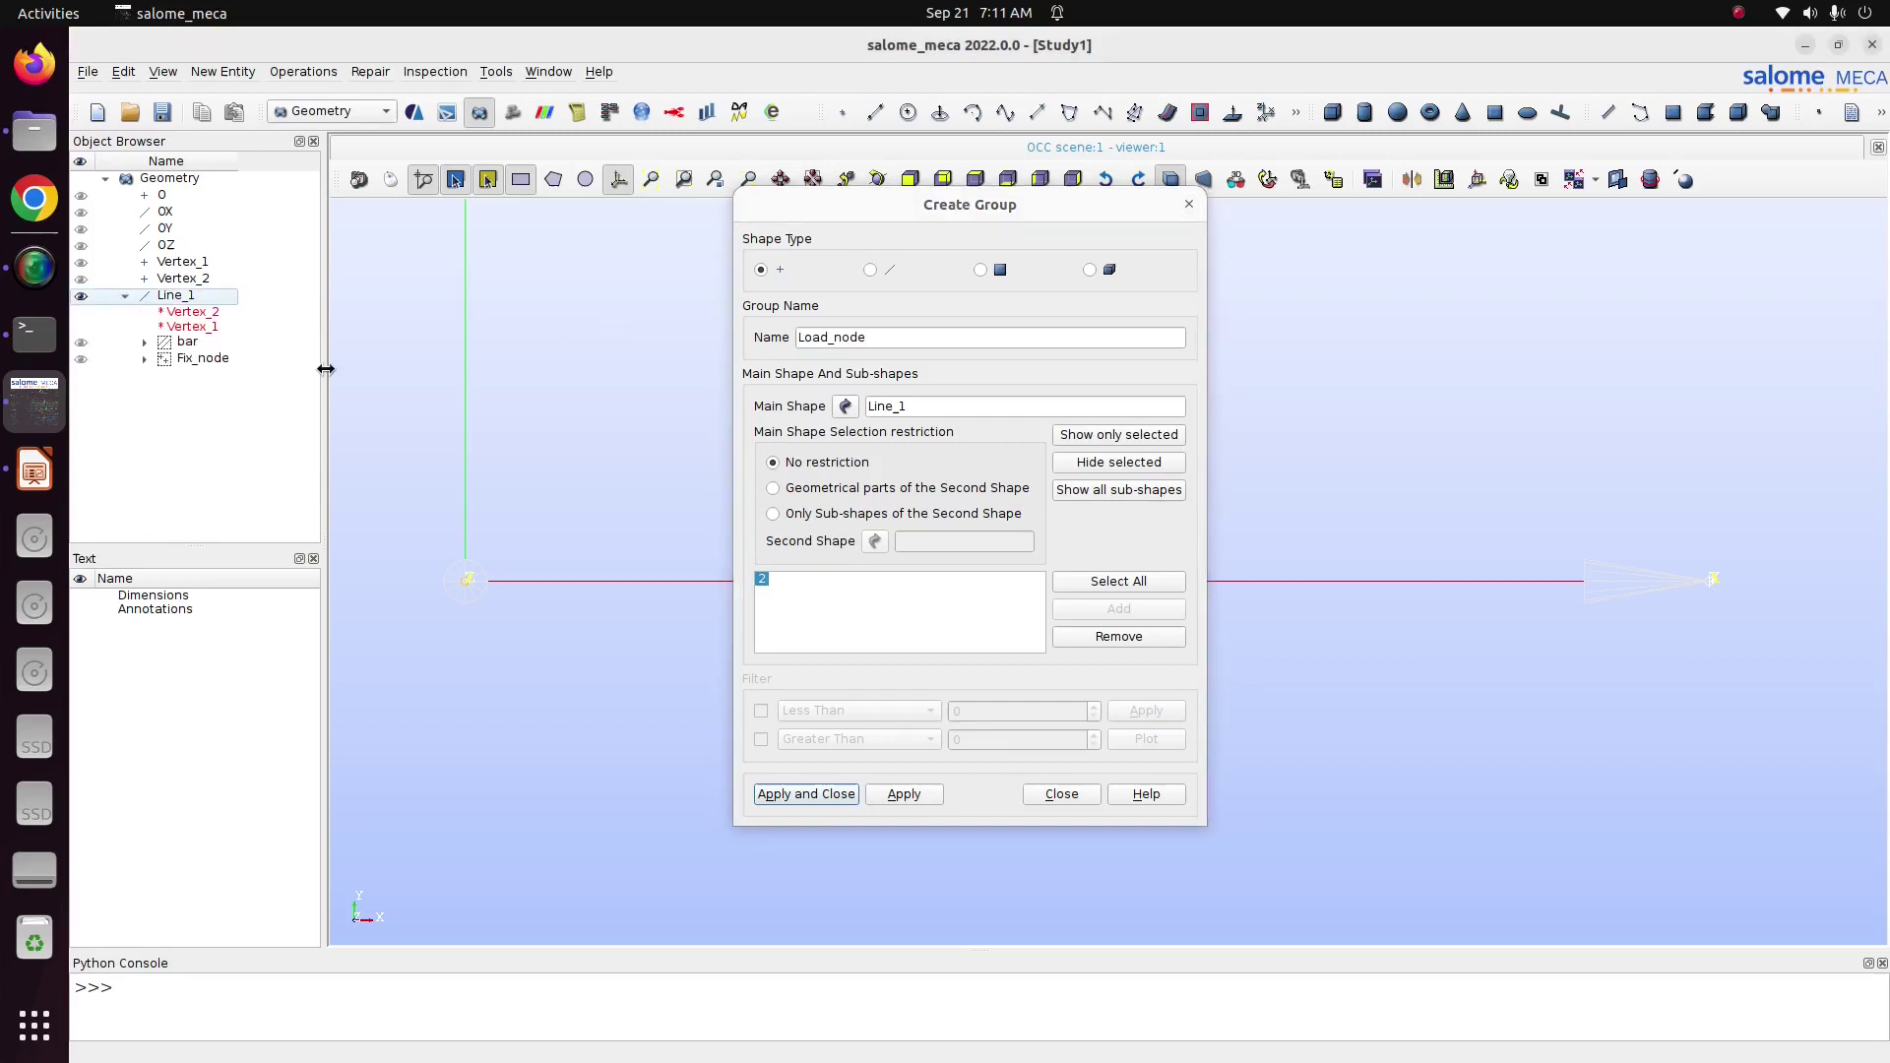
{"action": "left_click", "coordinate": [835, 793]}
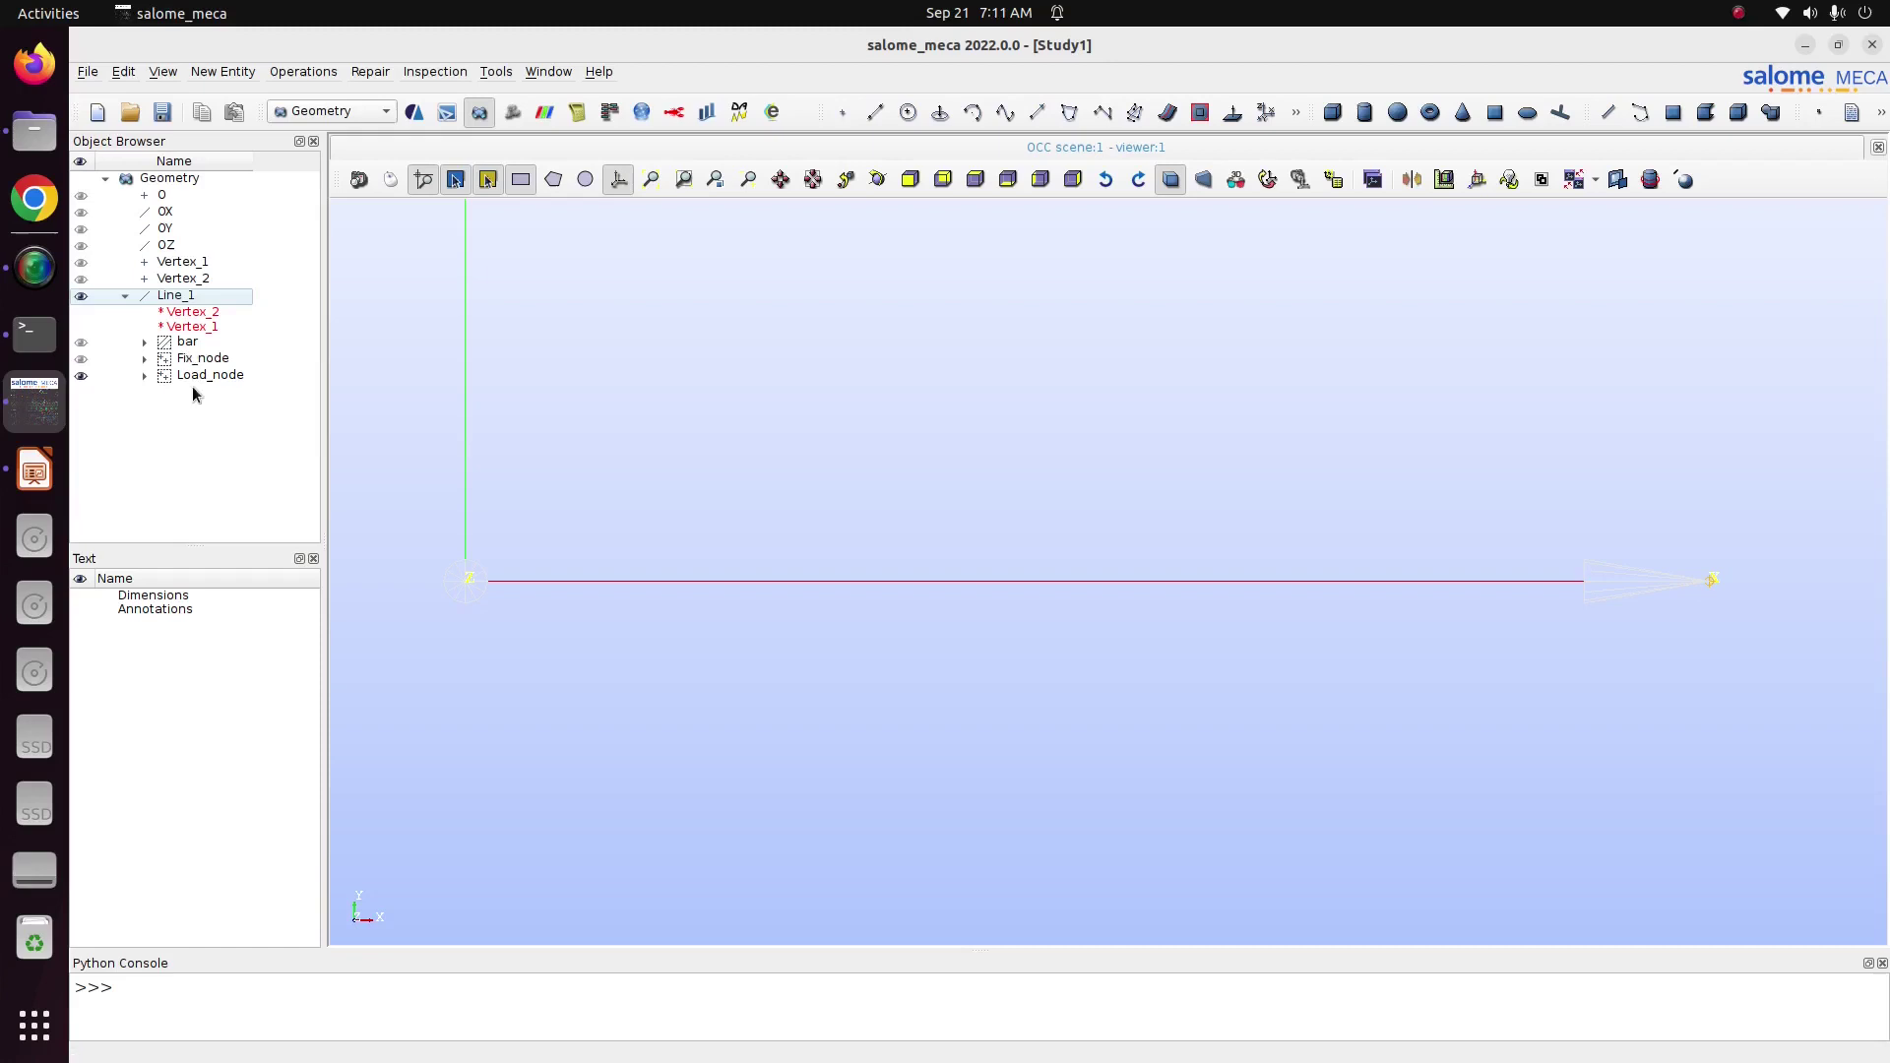
Save the study as Study1.hdf in Pictures/CODE_ASTER/2_Axially_Loaded_bar_beam_element.
{"action": "left_click", "coordinate": [163, 111]}
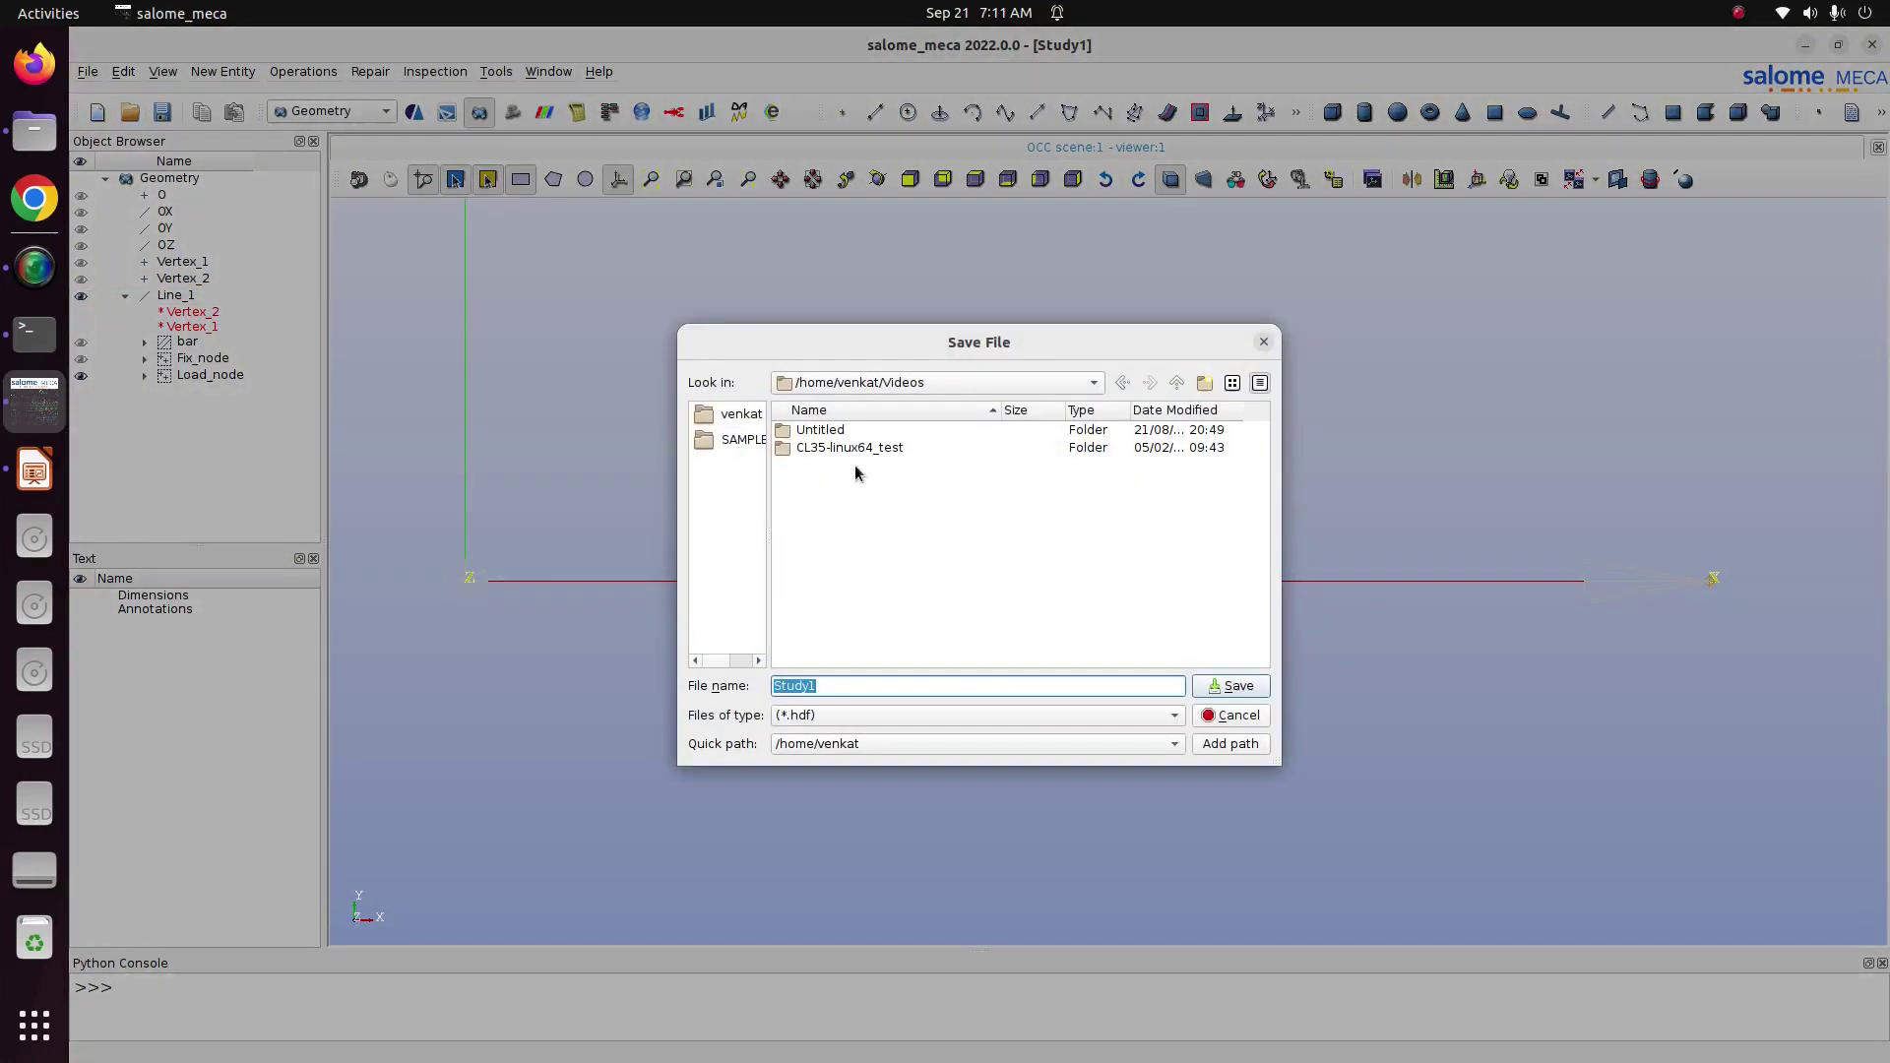
{"action": "left_click", "coordinate": [864, 383]}
{"action": "left_click", "coordinate": [879, 412]}
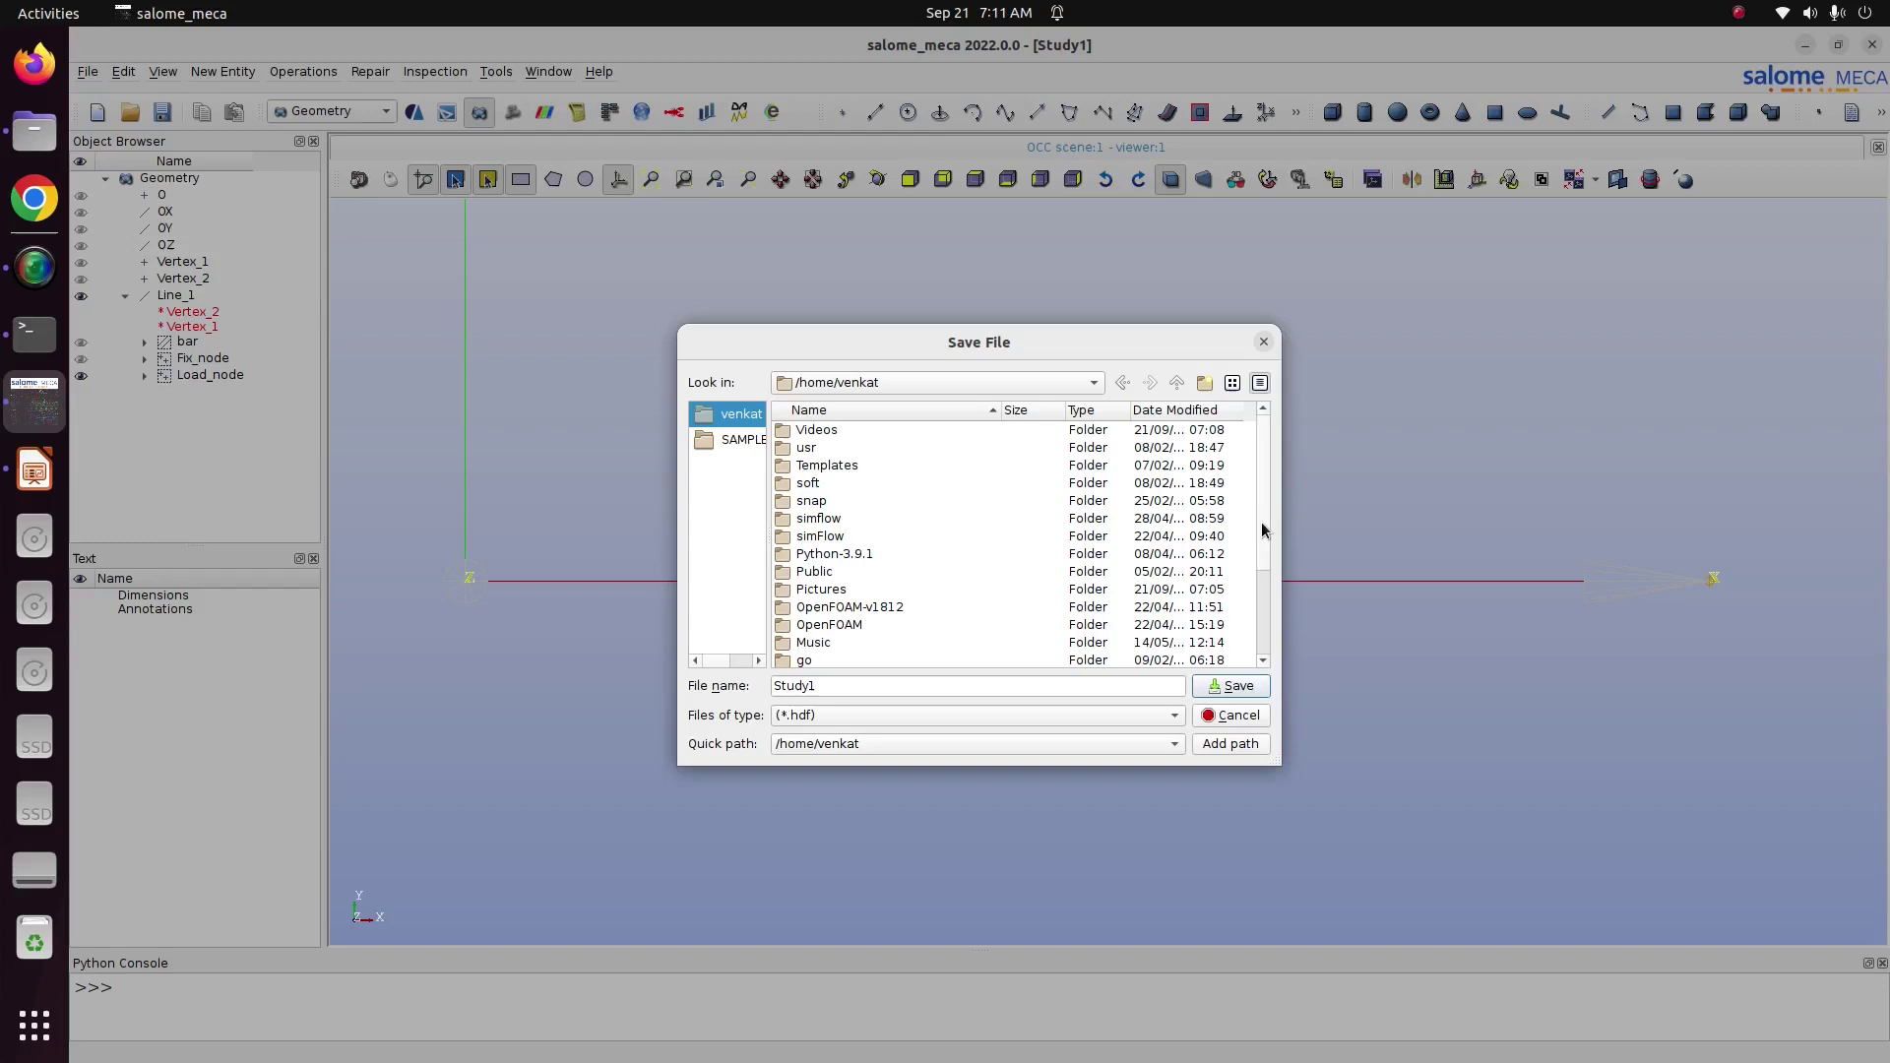
{"action": "scroll", "coordinate": [1268, 542], "scroll_direction": "down", "scroll_amount": 1}
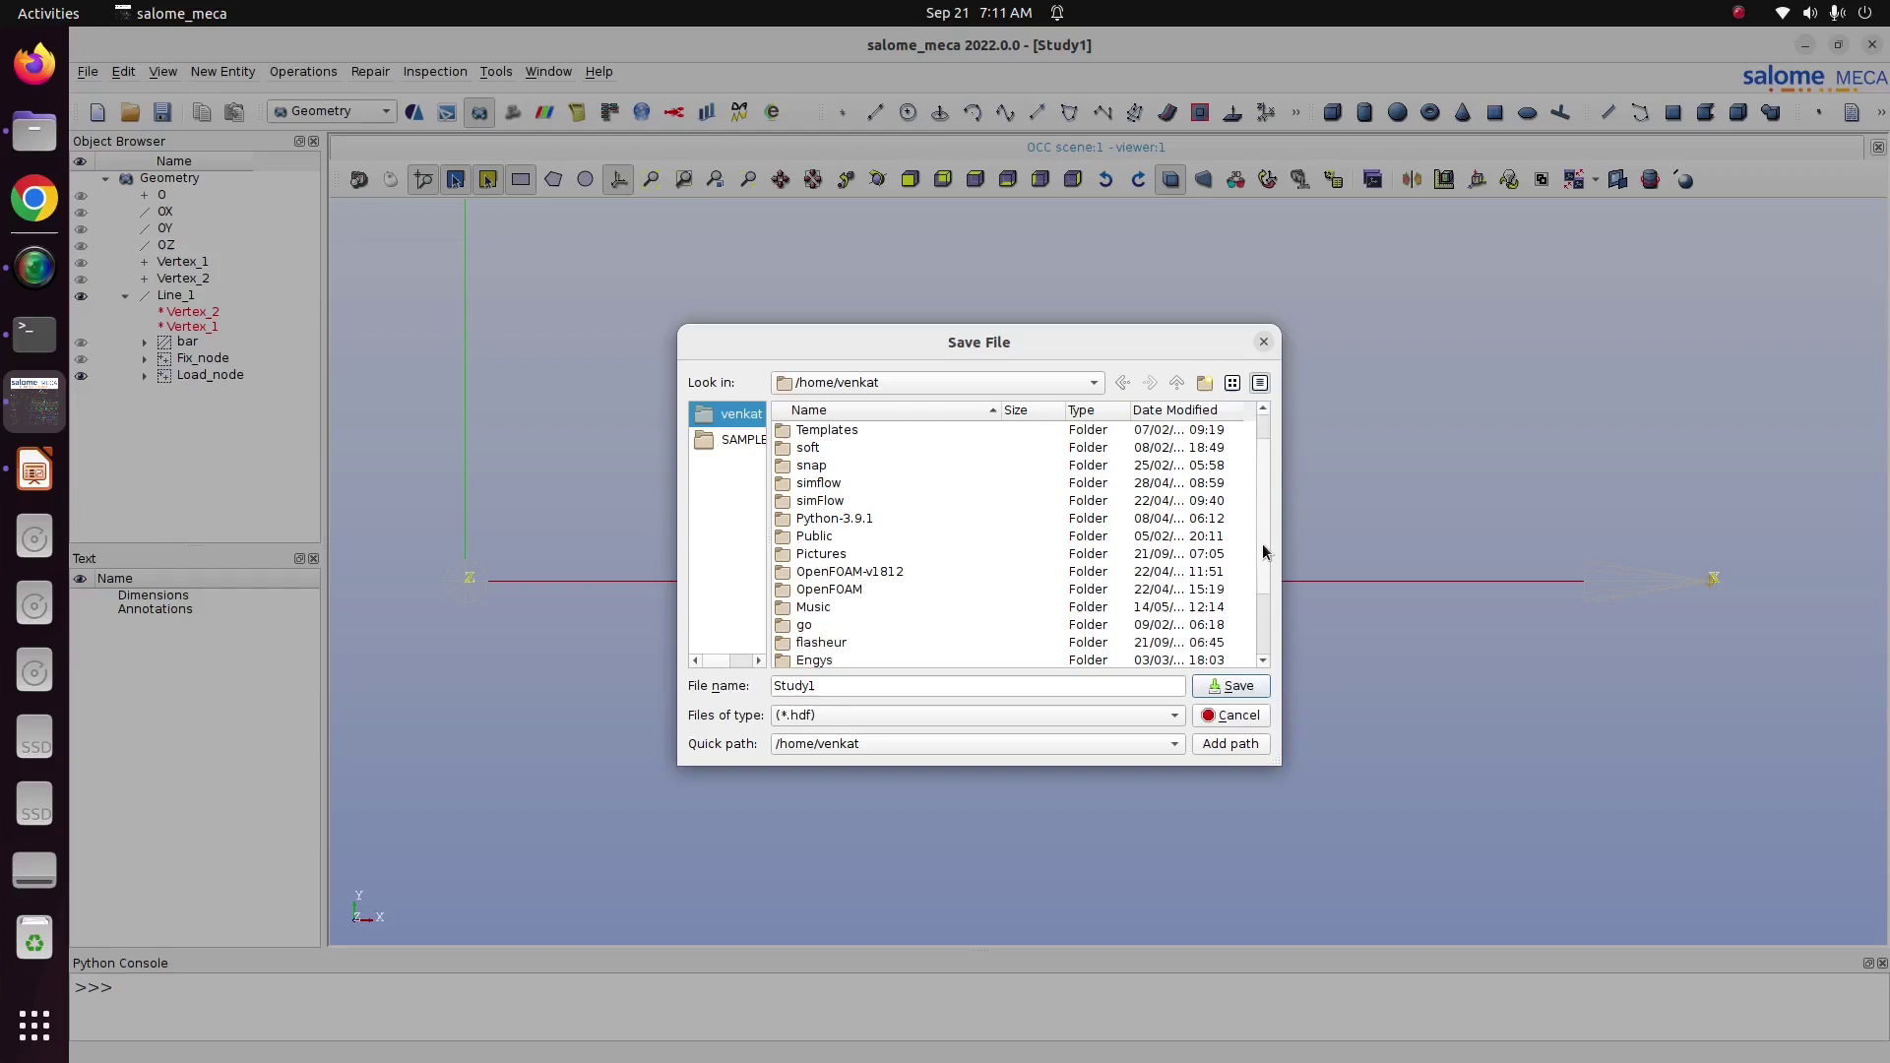
{"action": "double_click", "coordinate": [844, 554]}
{"action": "double_click", "coordinate": [833, 448]}
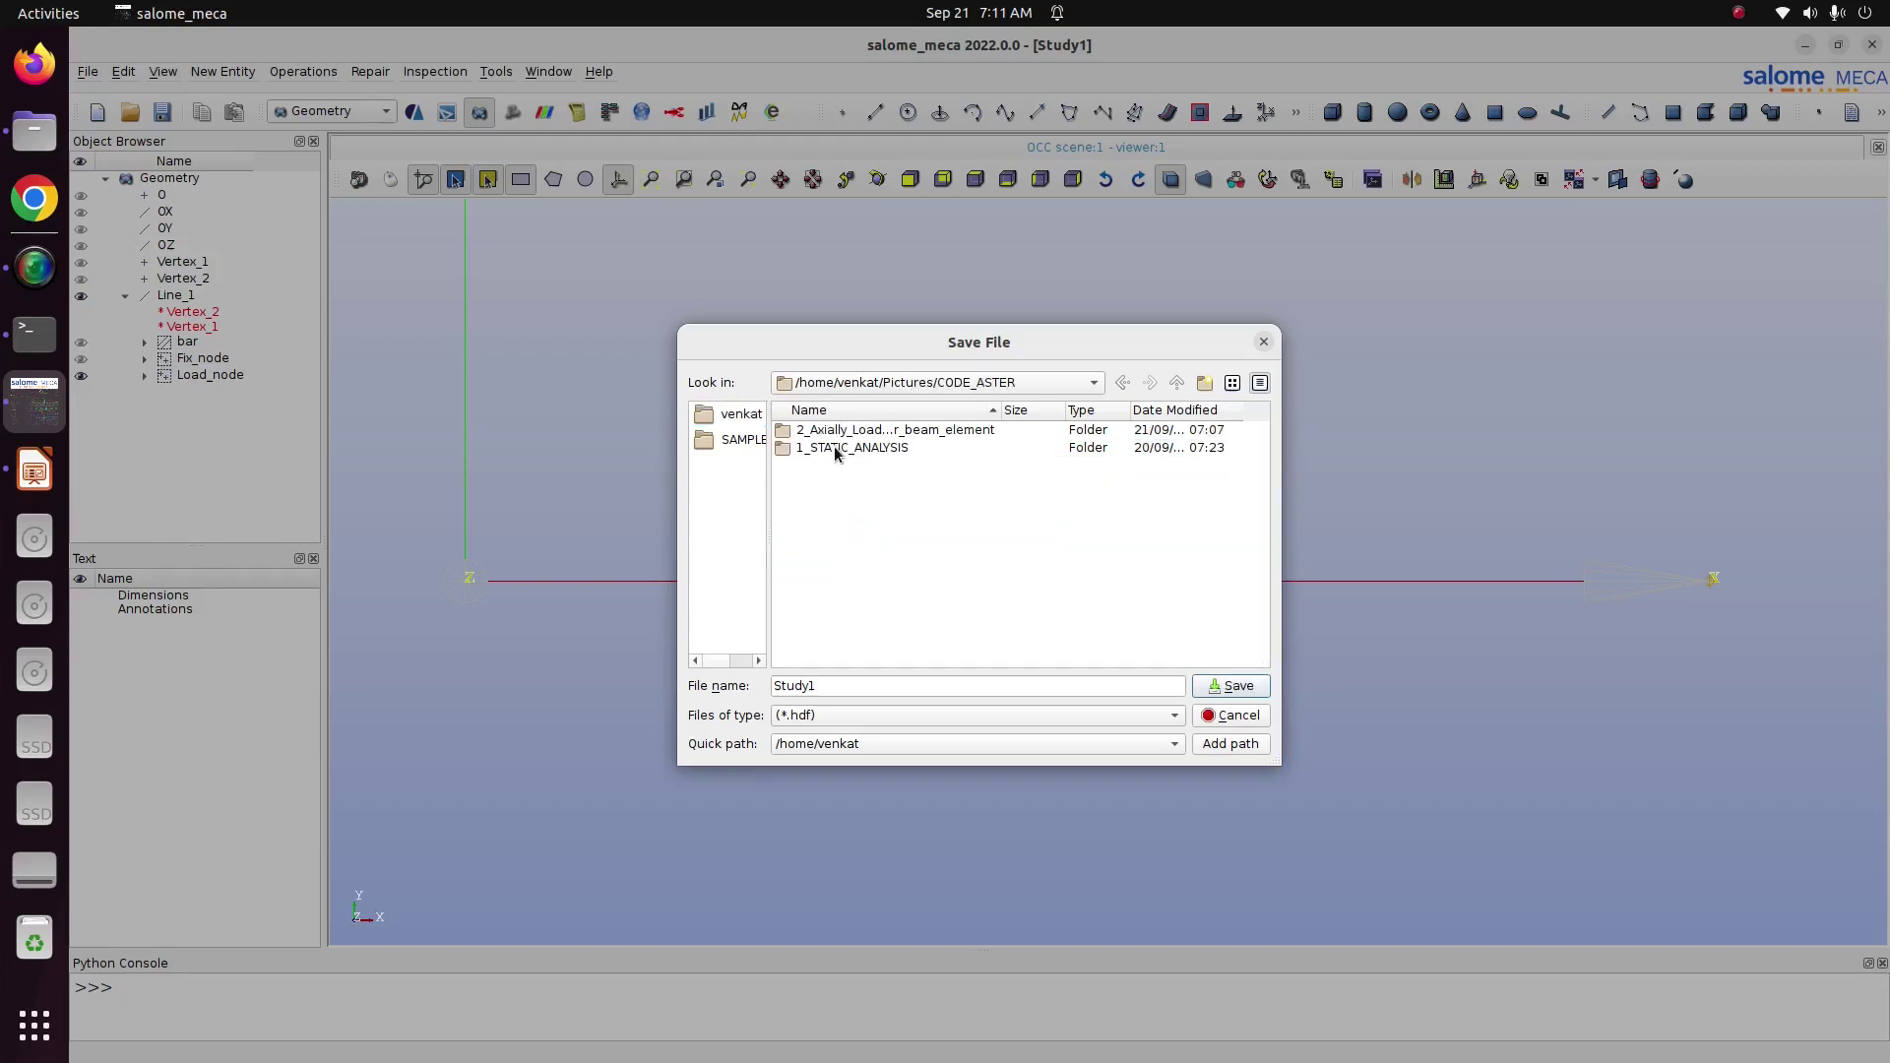
{"action": "double_click", "coordinate": [859, 433]}
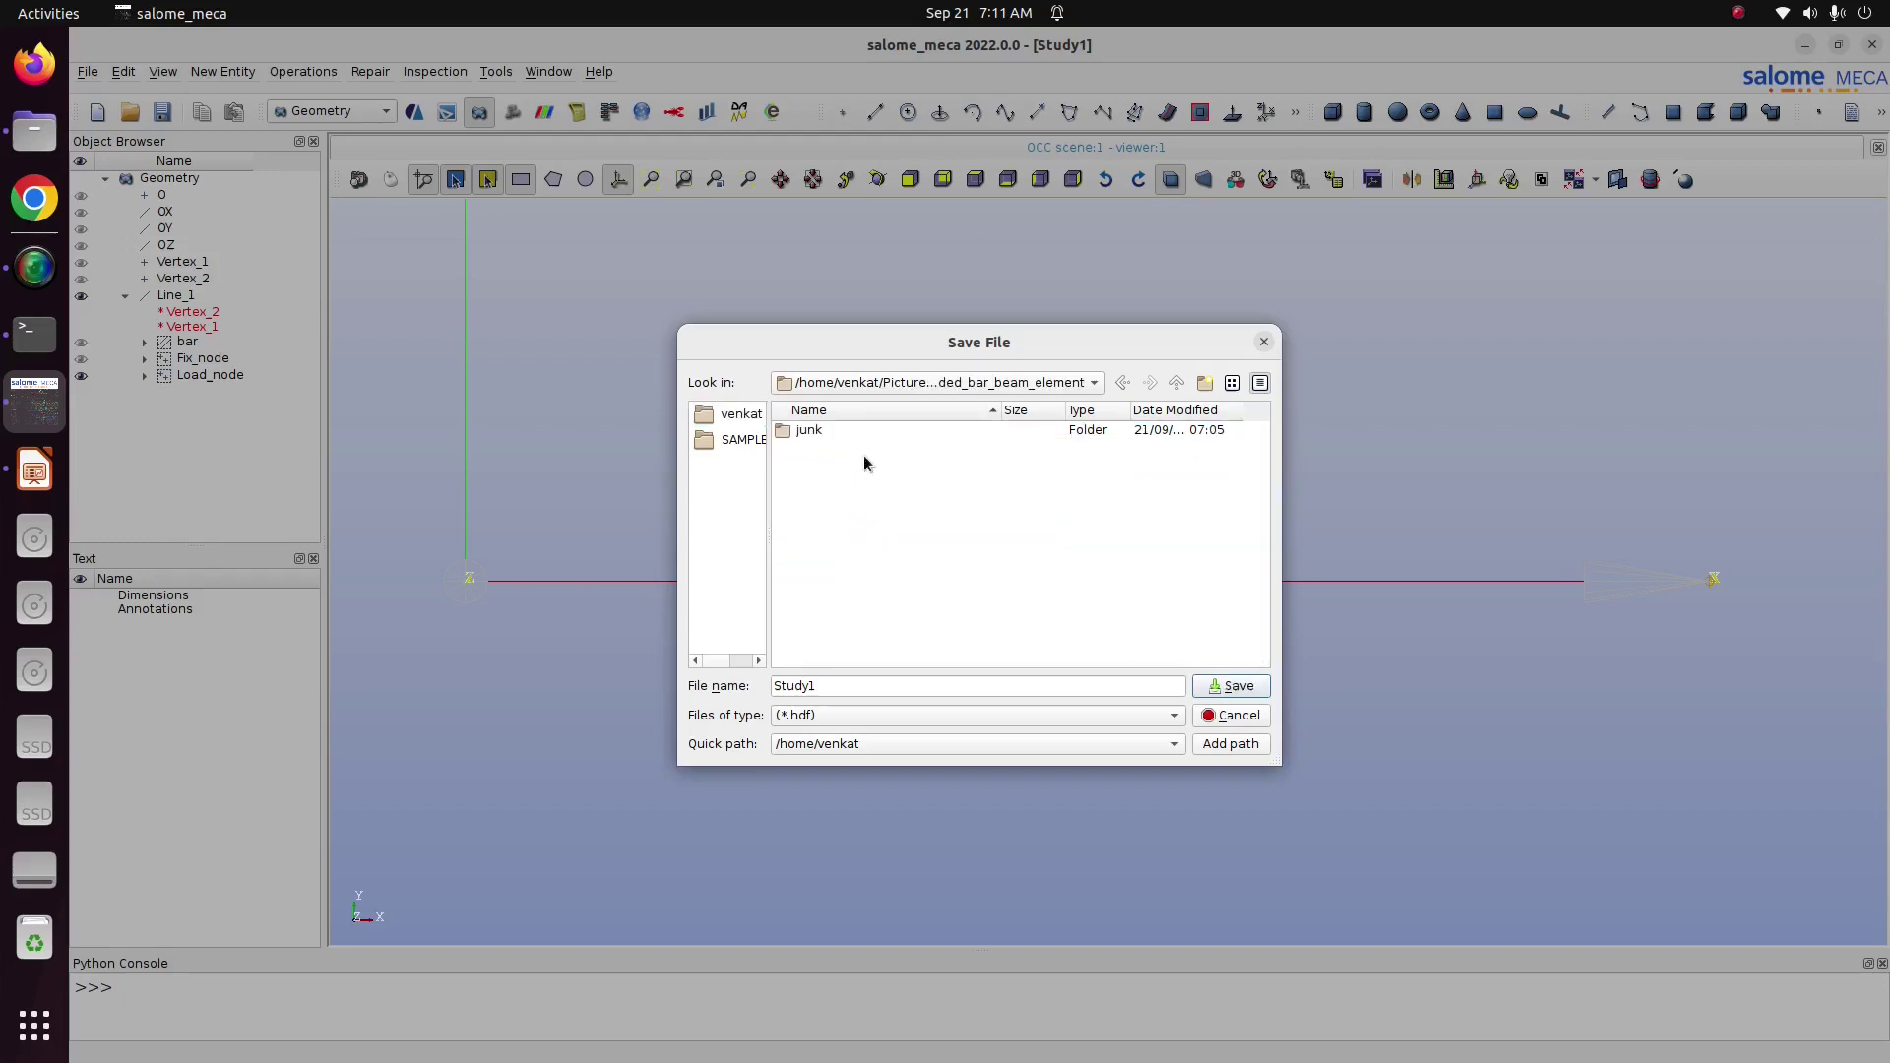
{"action": "left_click", "coordinate": [1211, 689]}
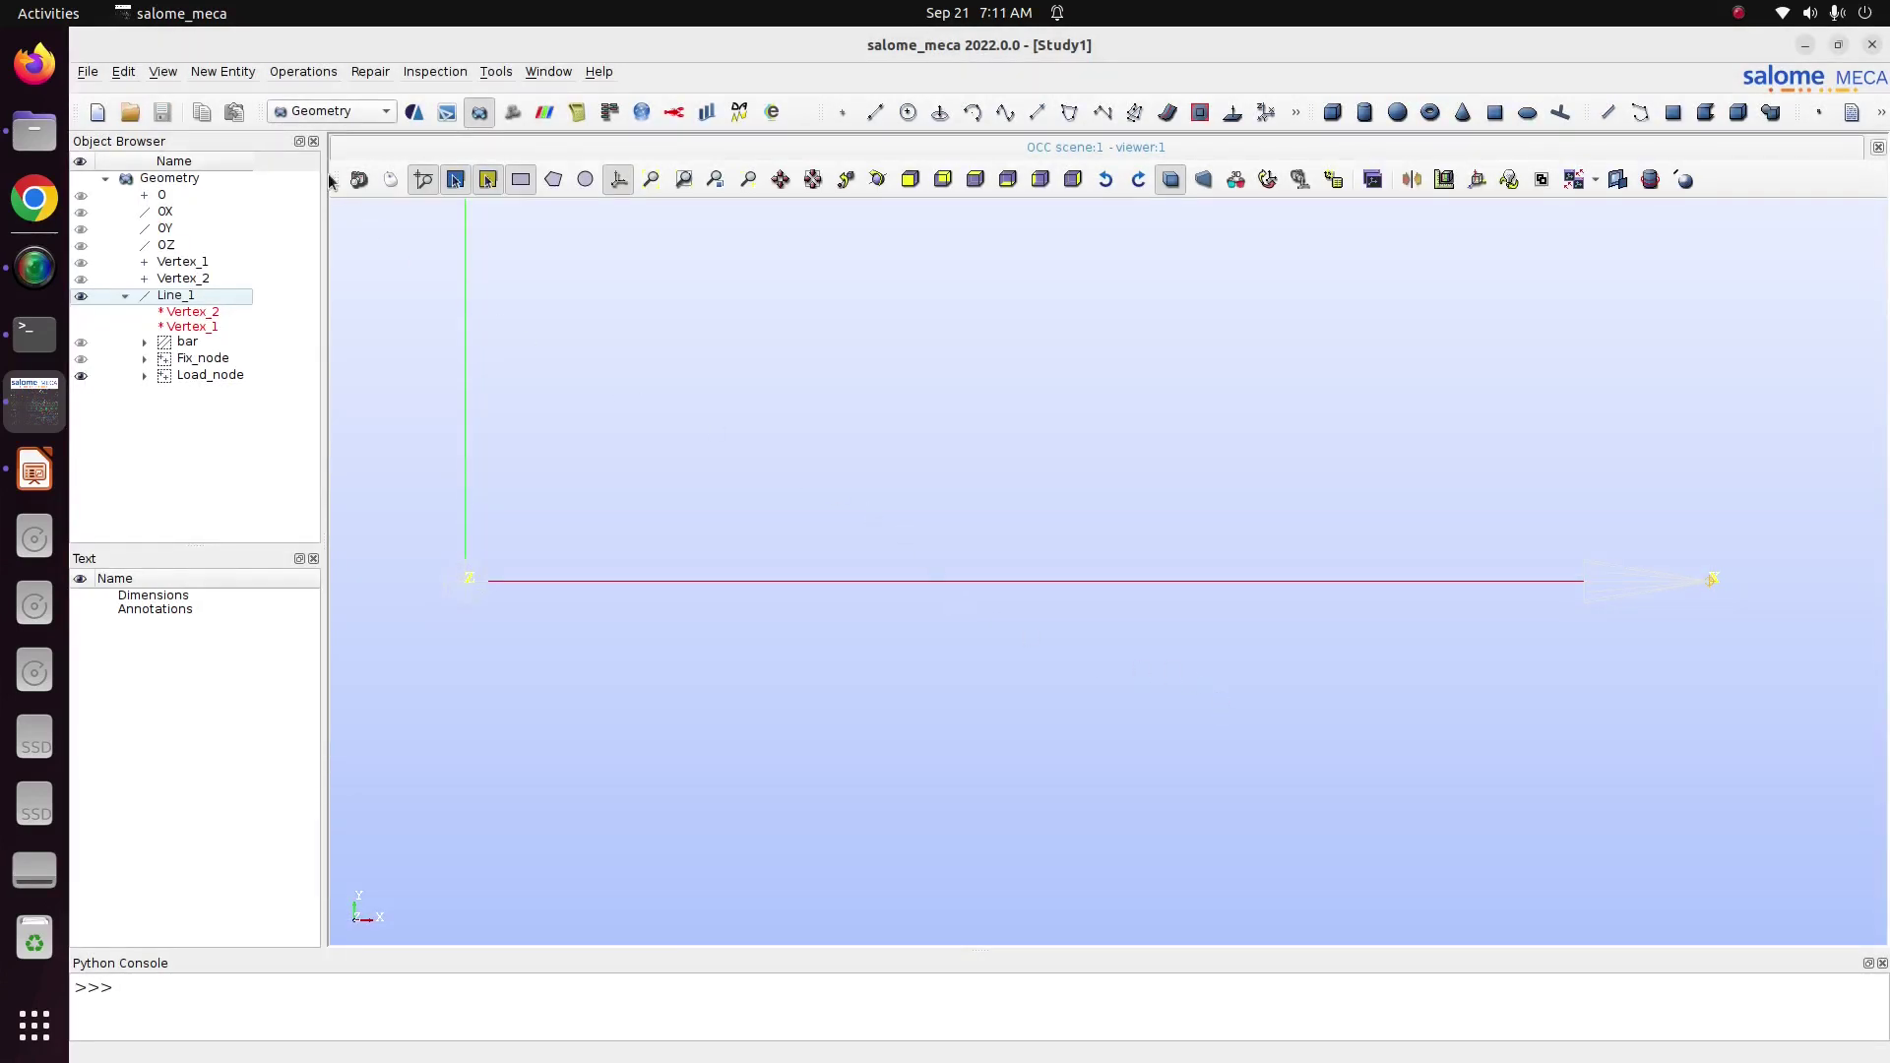
Switch to the Mesh module and start a new mesh on Line_1.
{"action": "left_click", "coordinate": [329, 115]}
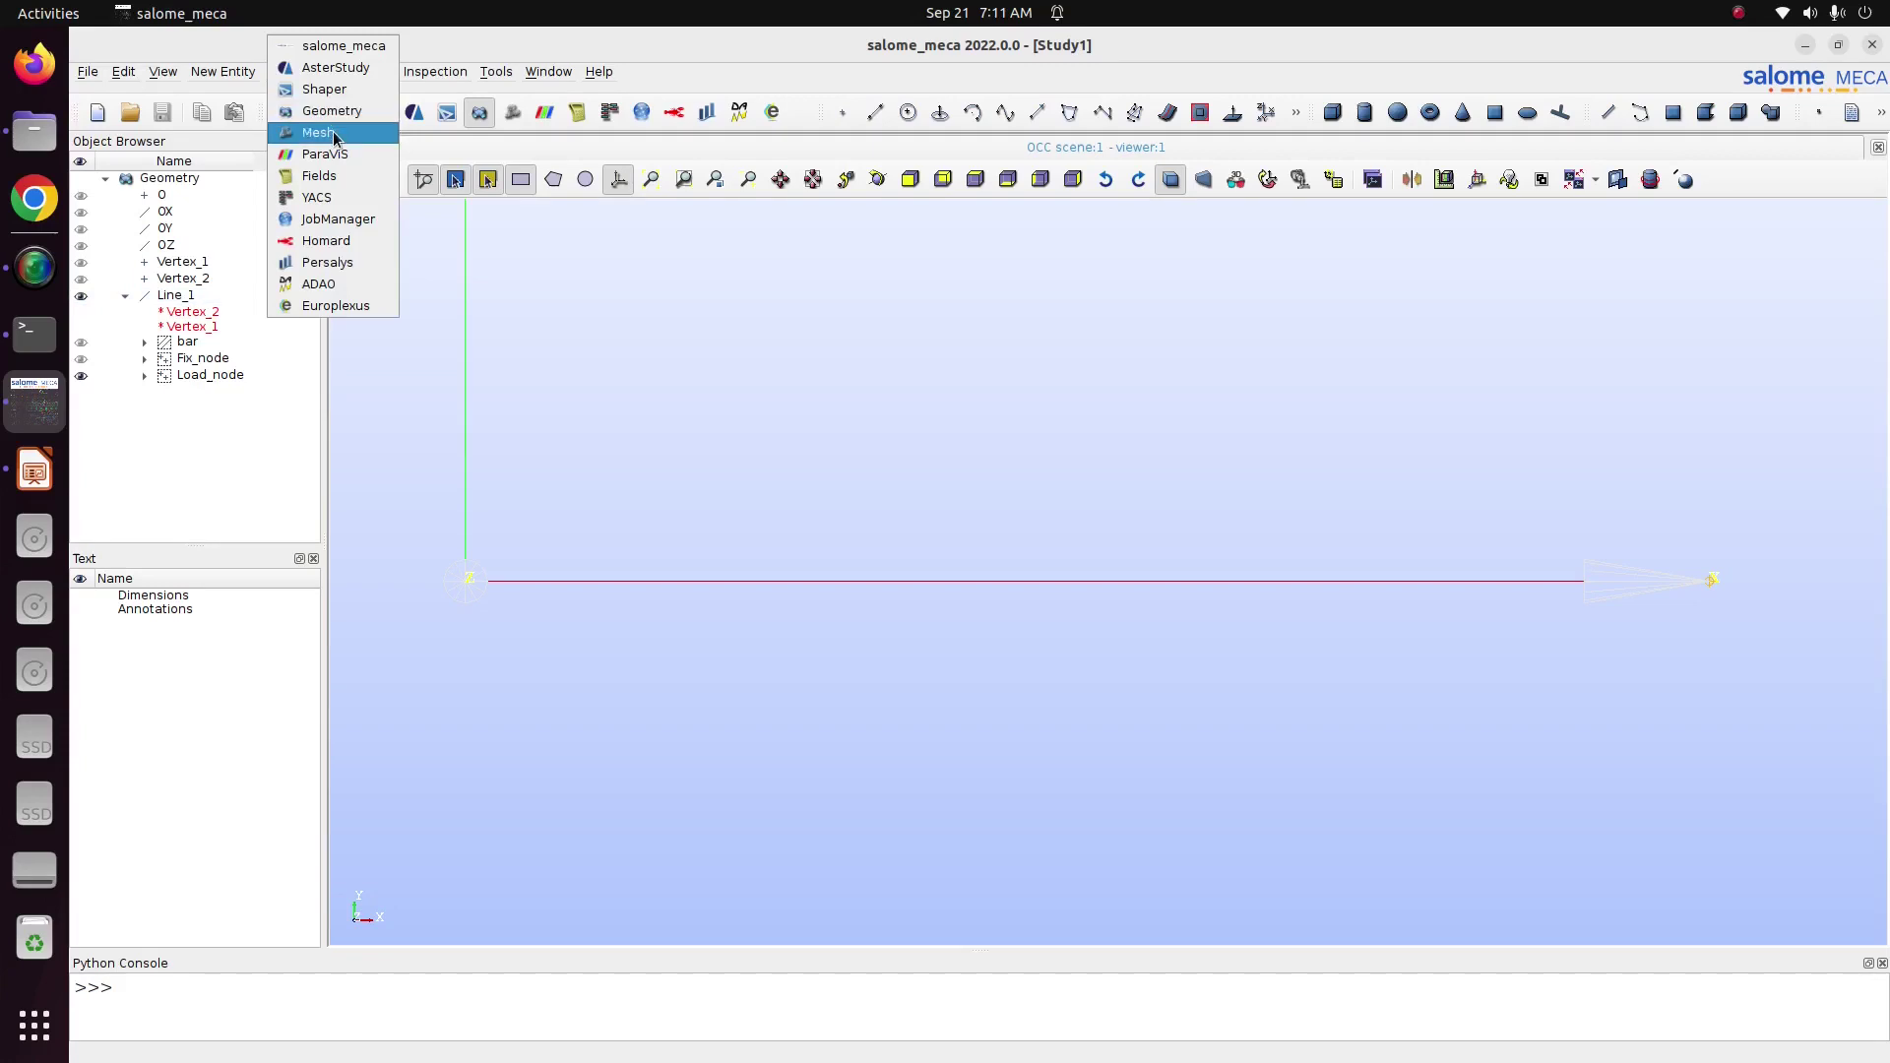
{"action": "left_click", "coordinate": [328, 131]}
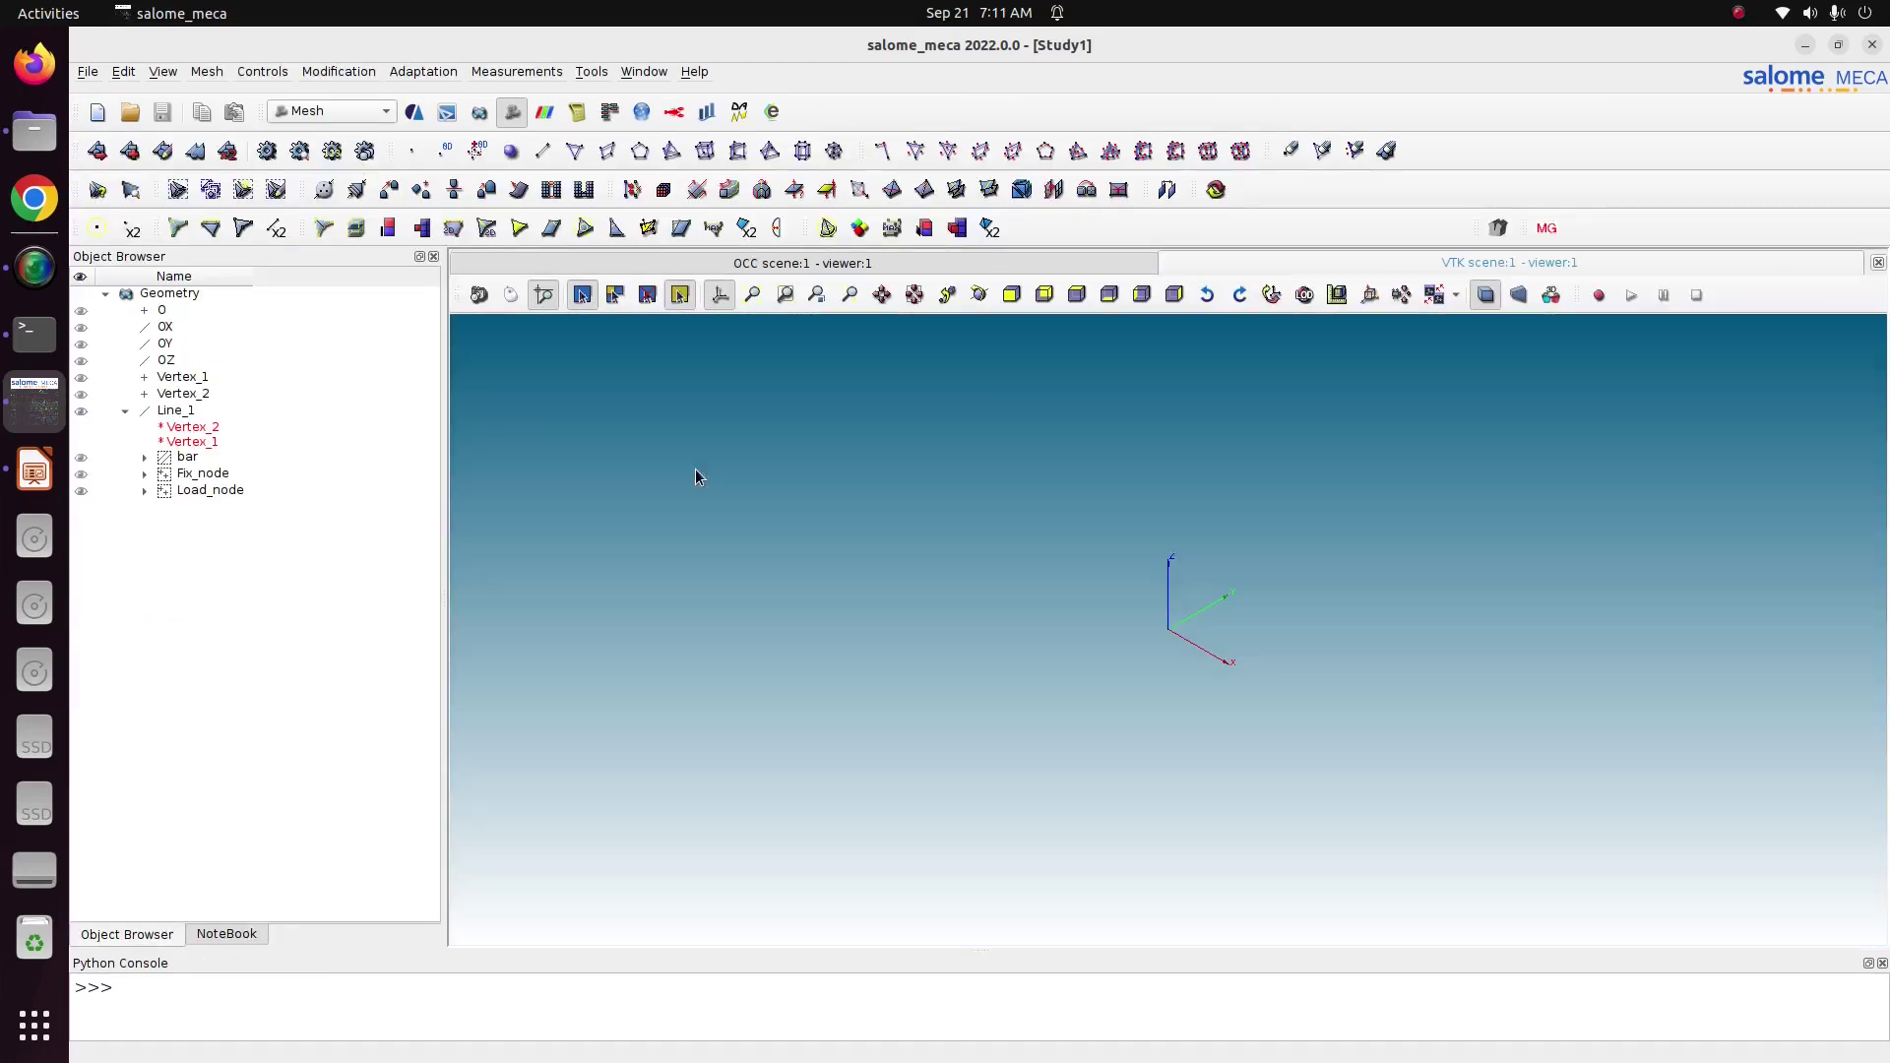
{"action": "left_click", "coordinate": [189, 412]}
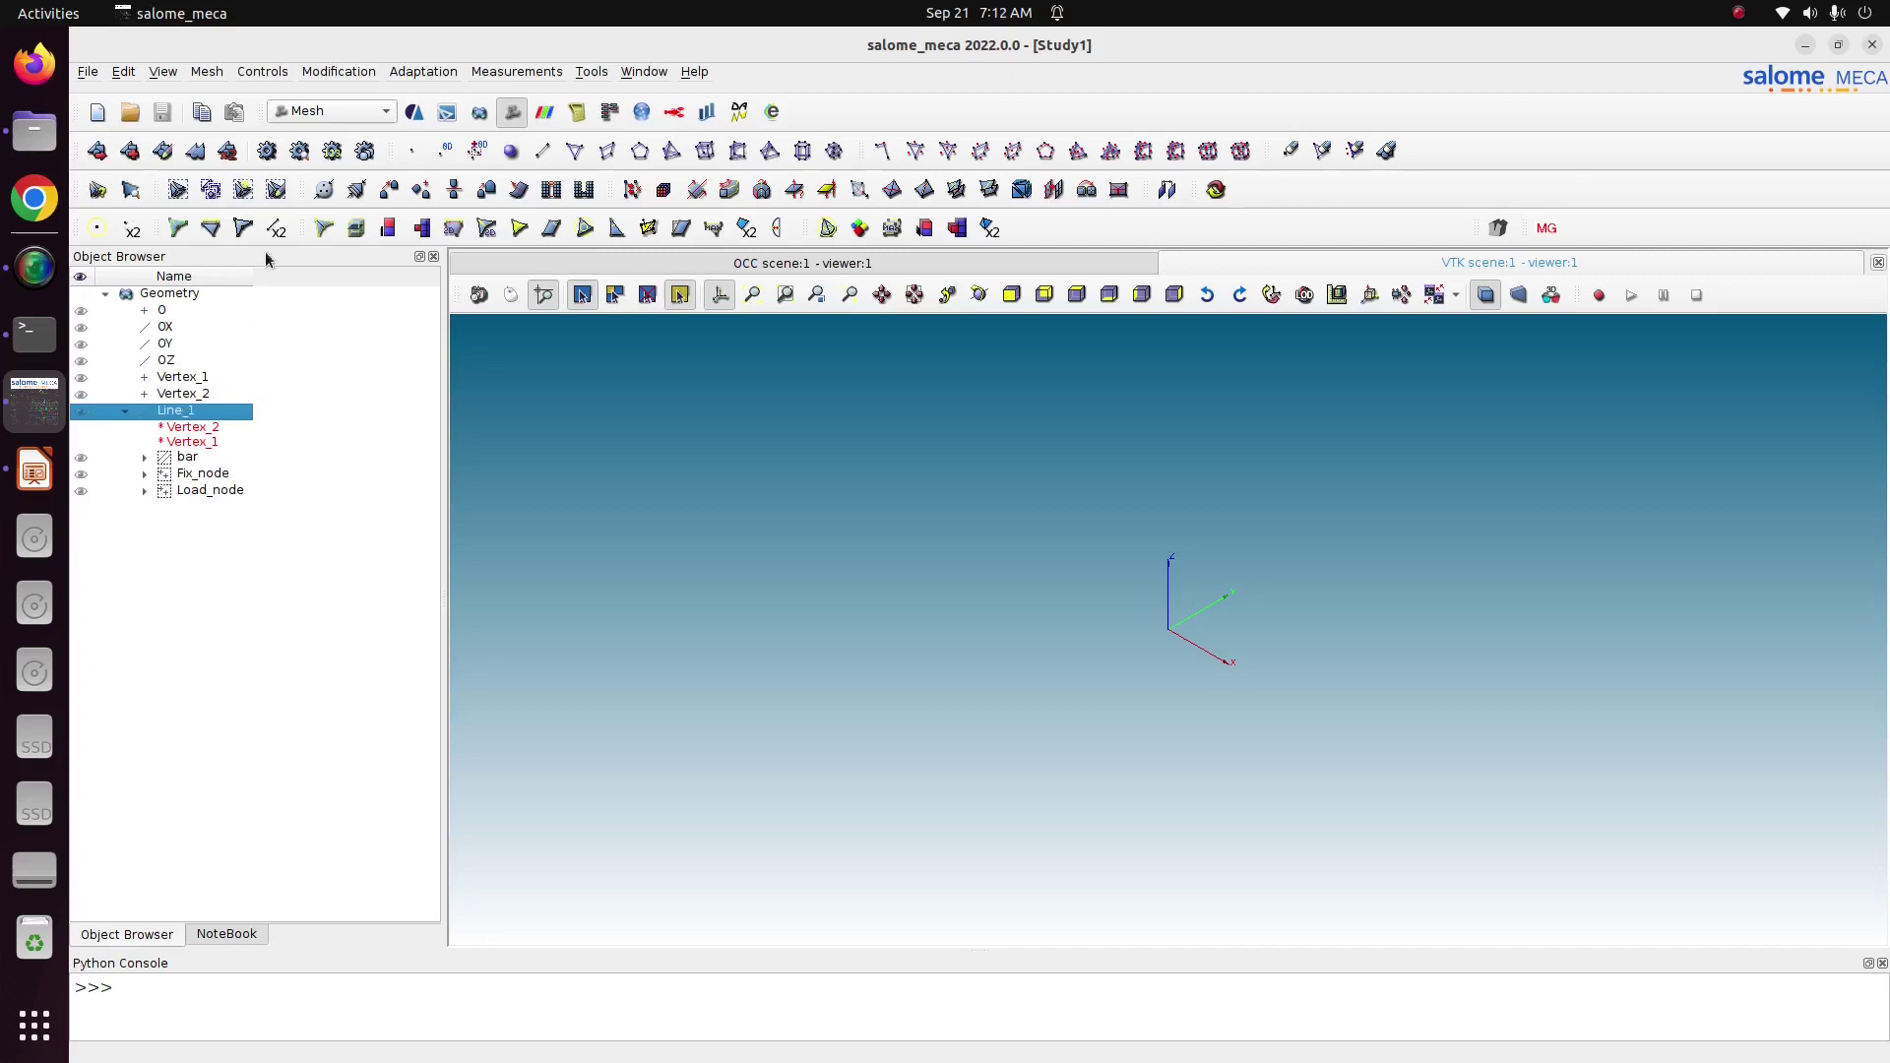
{"action": "left_click", "coordinate": [207, 72]}
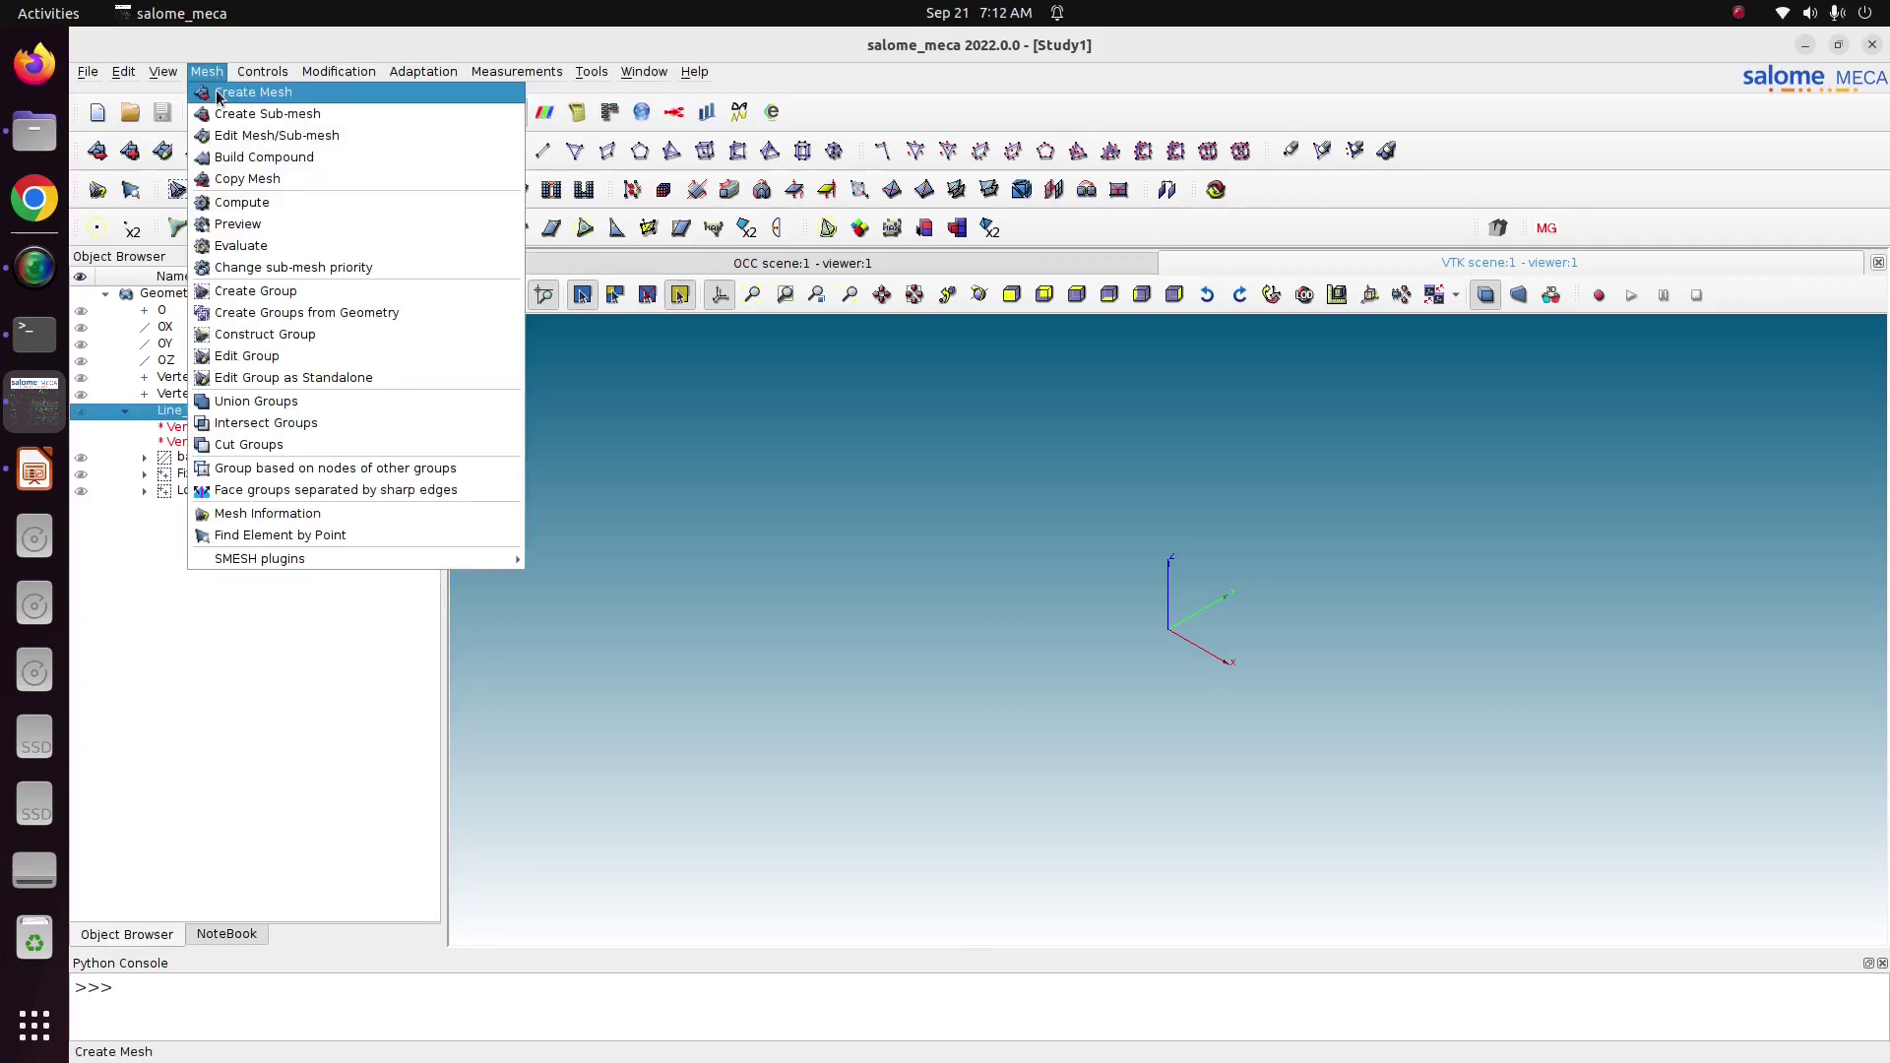
{"action": "left_click", "coordinate": [236, 92]}
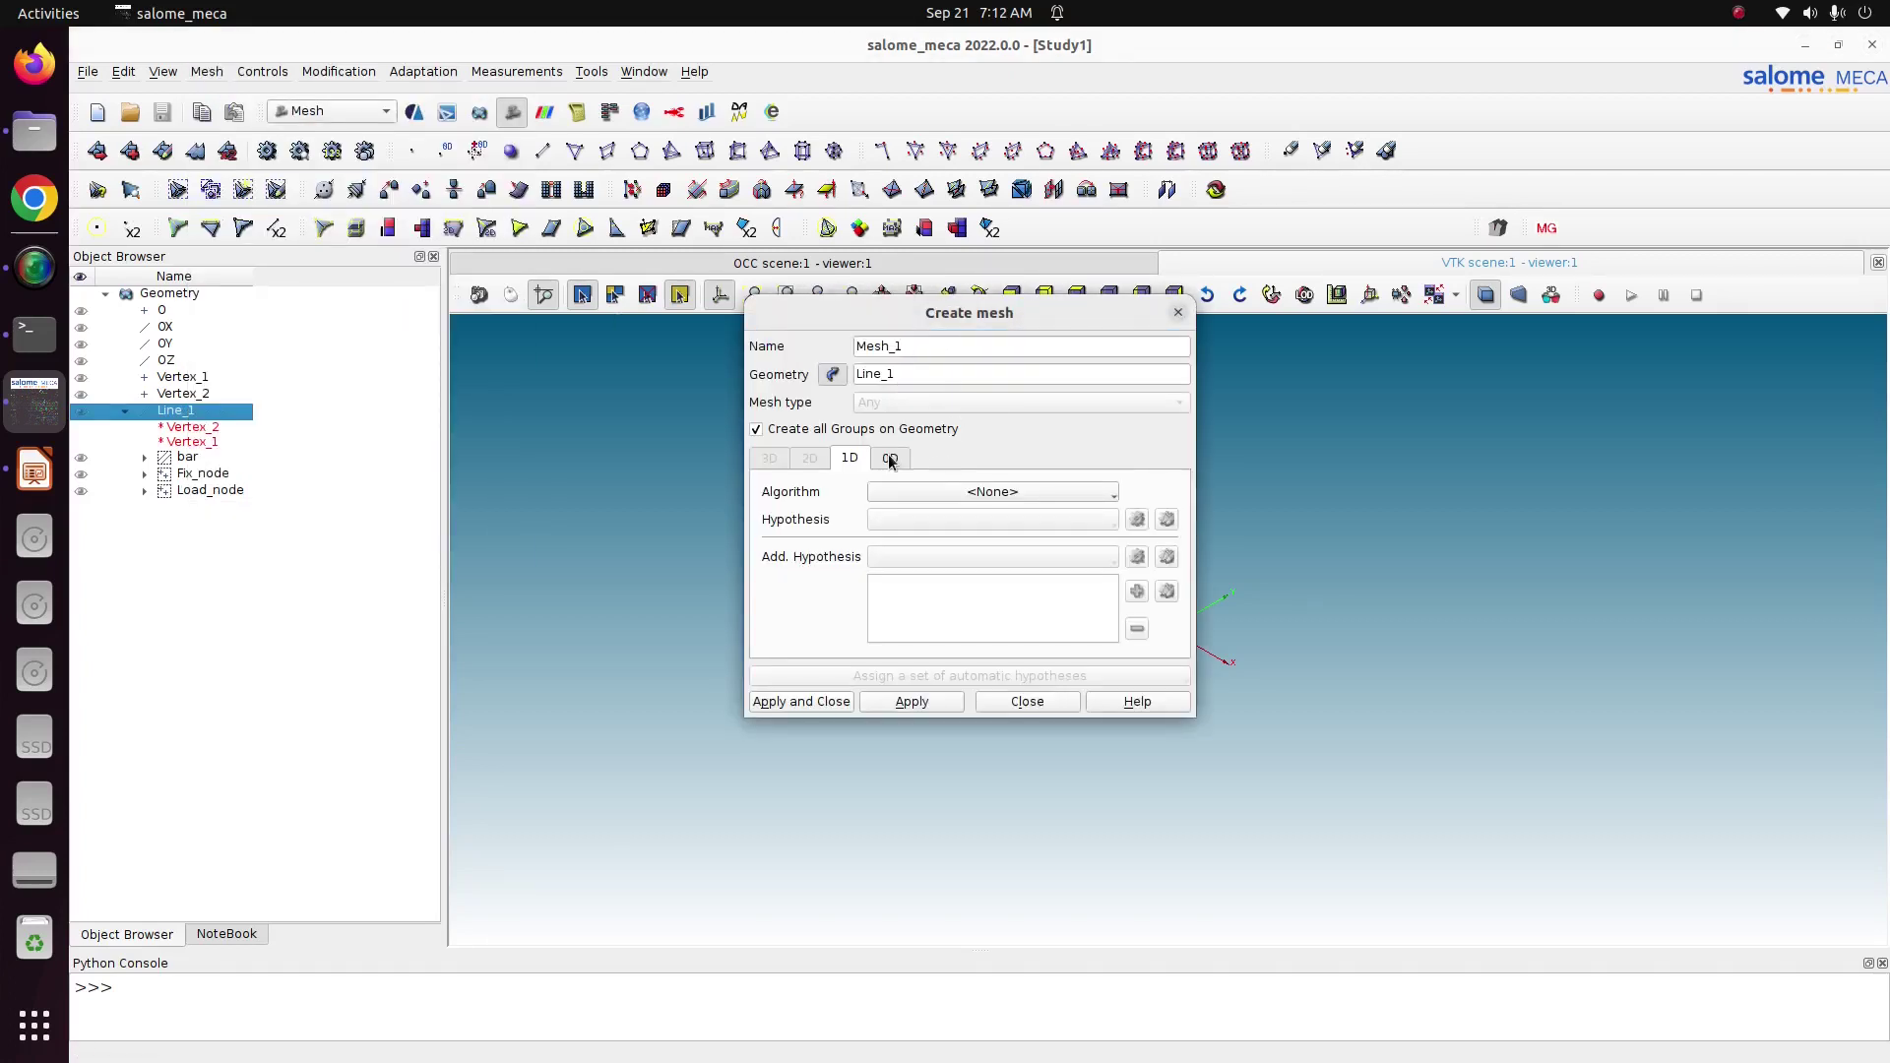
Use Wire Discretisation with a Local Length hypothesis of 0.1 to create Mesh_1.
{"action": "left_click", "coordinate": [954, 493]}
{"action": "left_click", "coordinate": [1039, 567]}
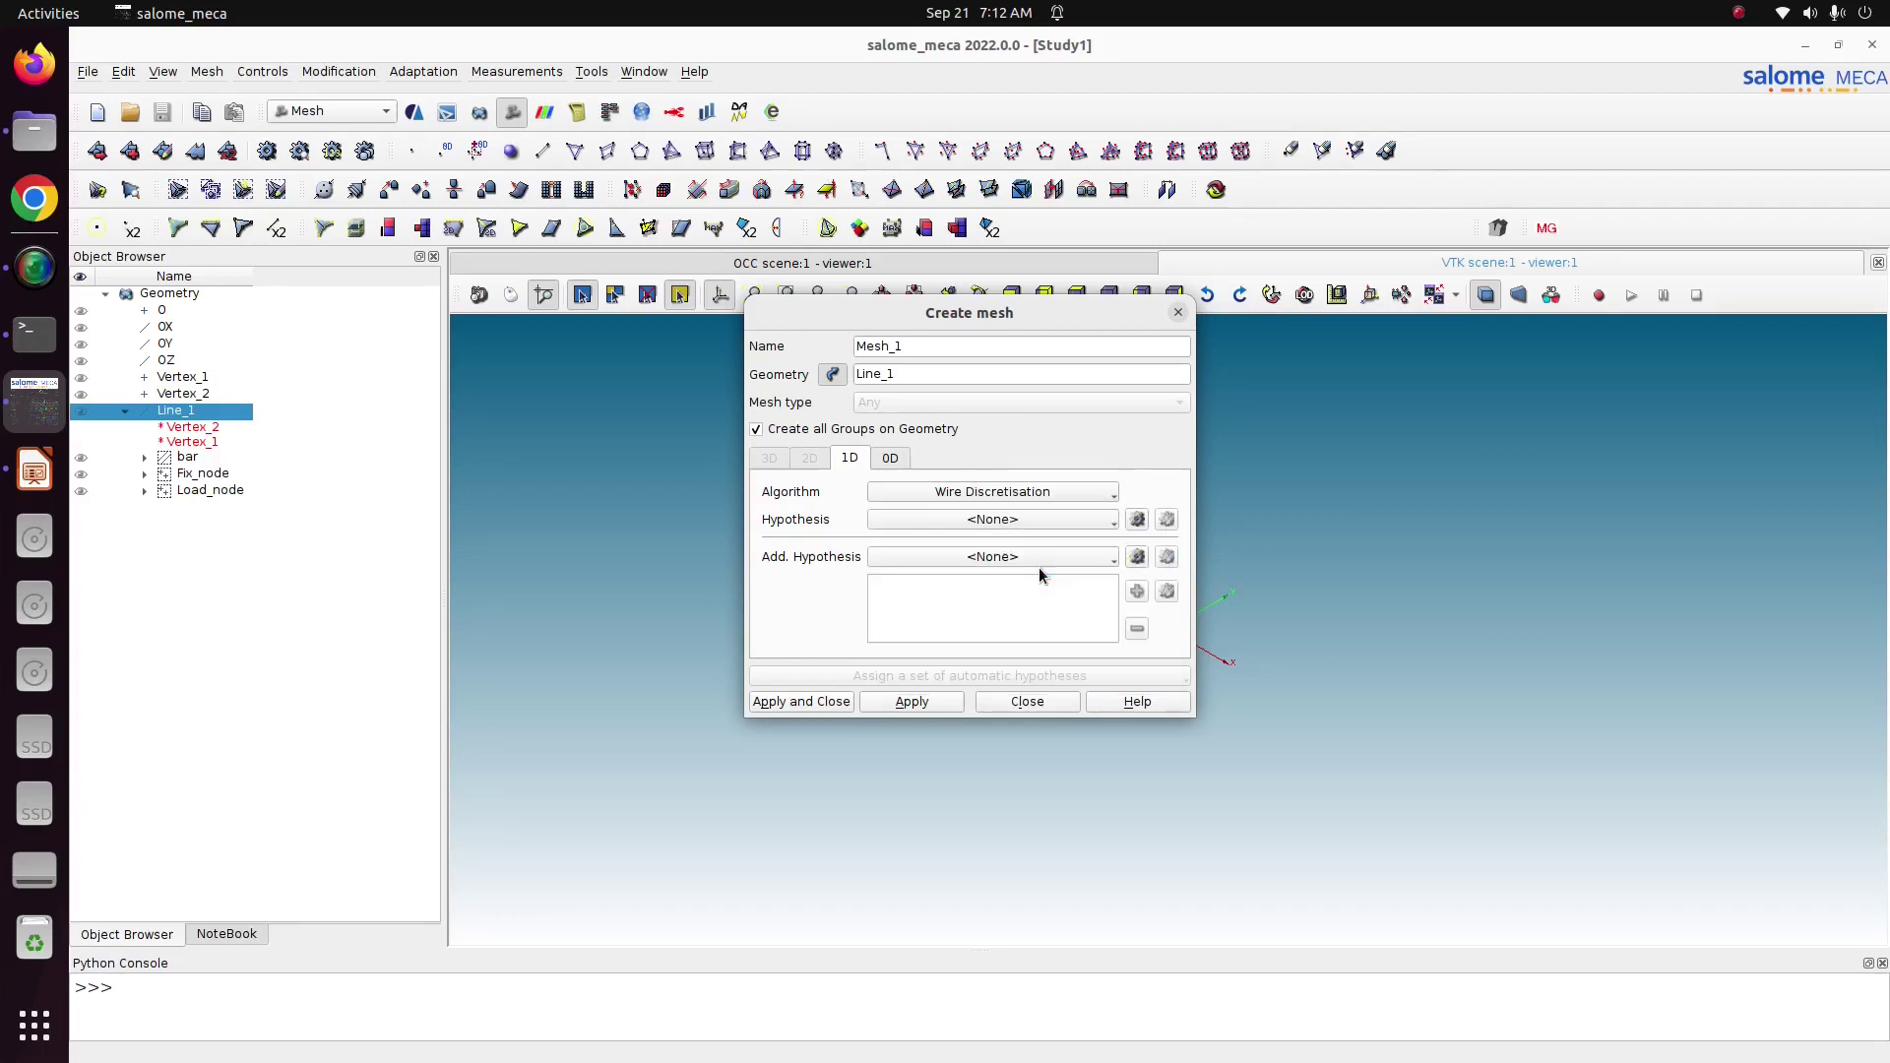
{"action": "left_click", "coordinate": [1137, 519]}
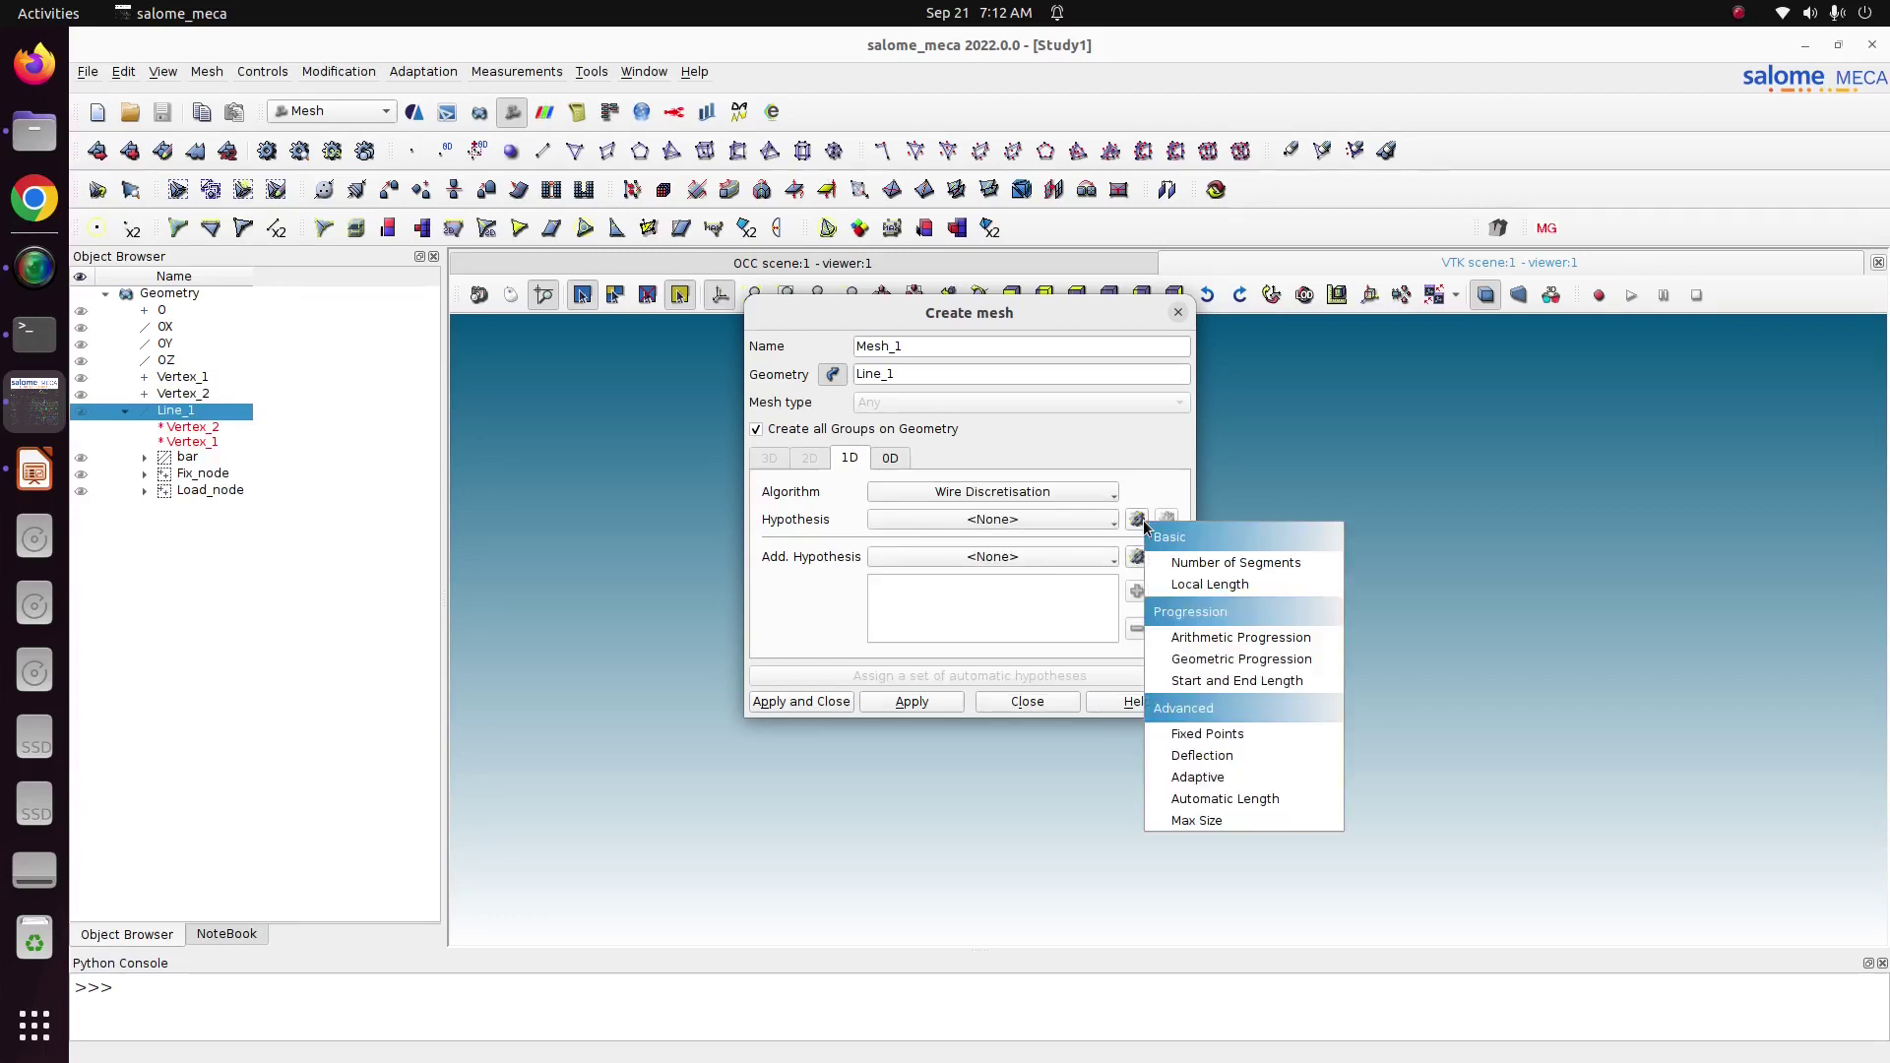
{"action": "left_click", "coordinate": [1304, 596]}
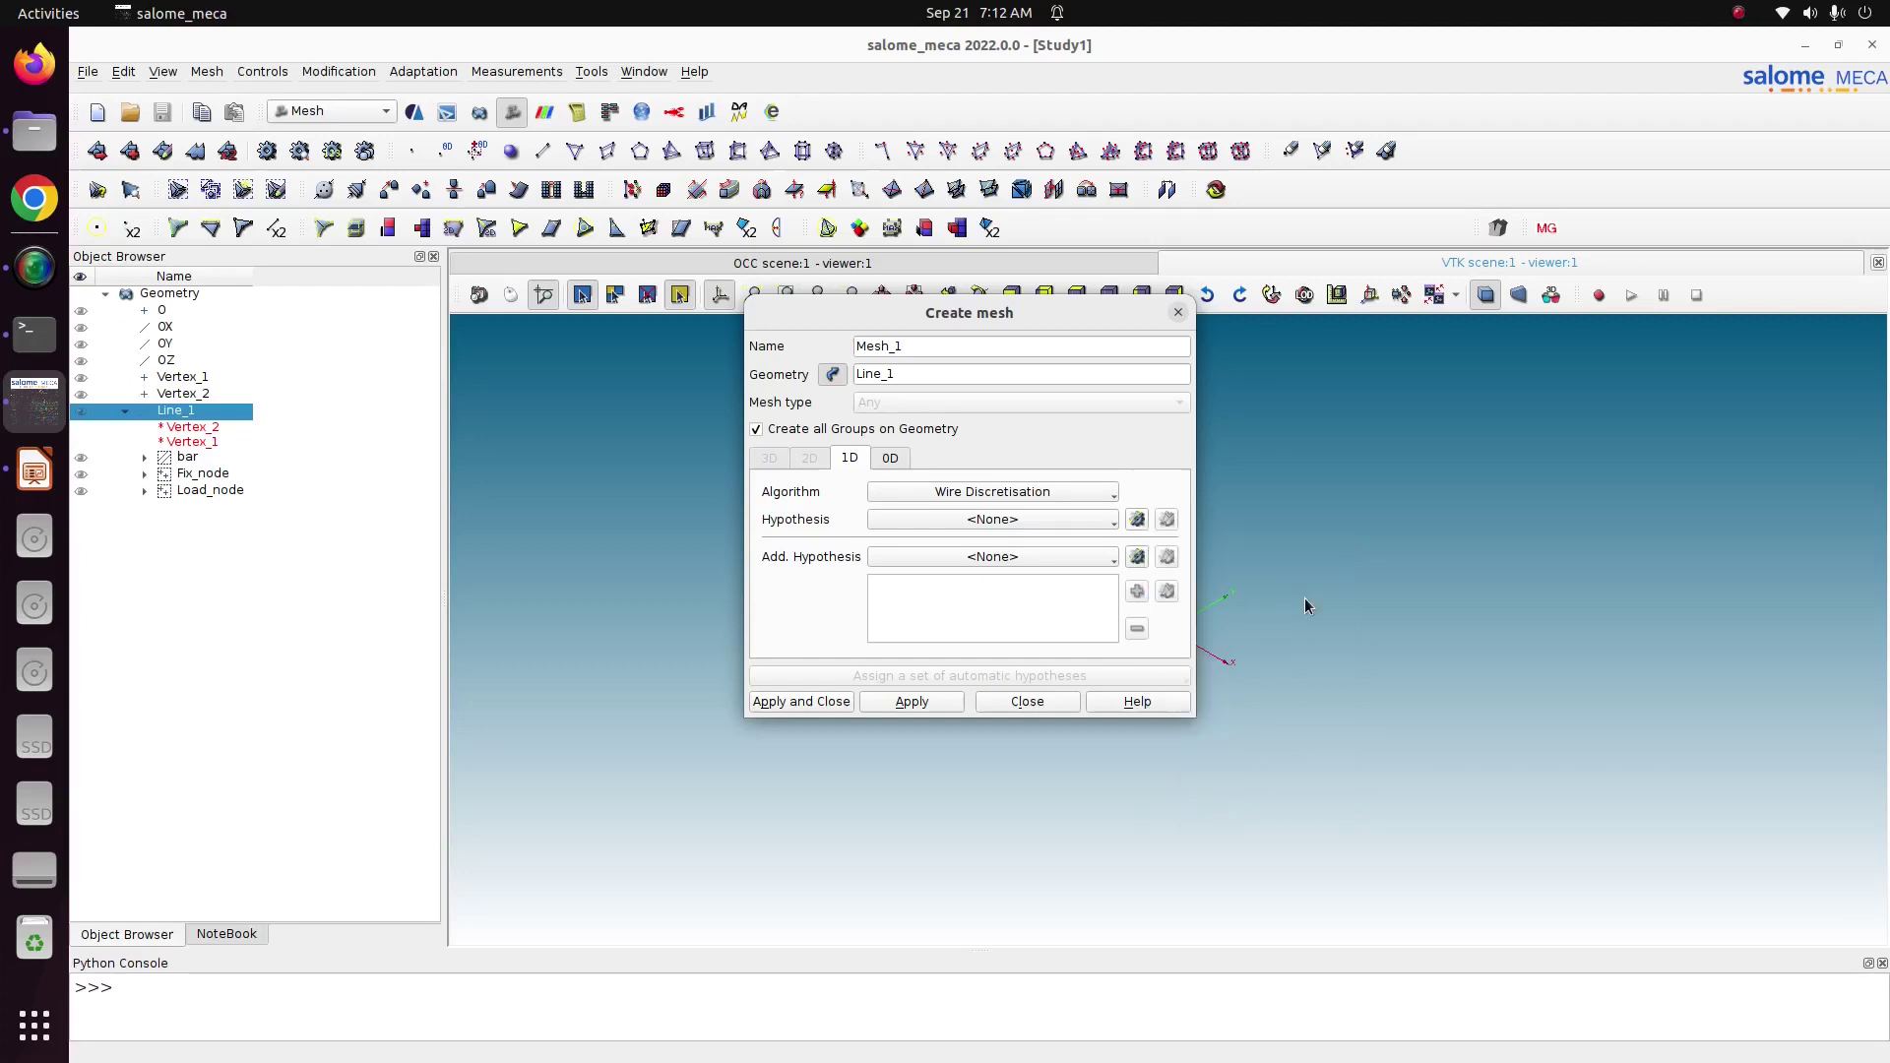
{"action": "left_click", "coordinate": [1137, 519]}
{"action": "left_click", "coordinate": [1199, 580]}
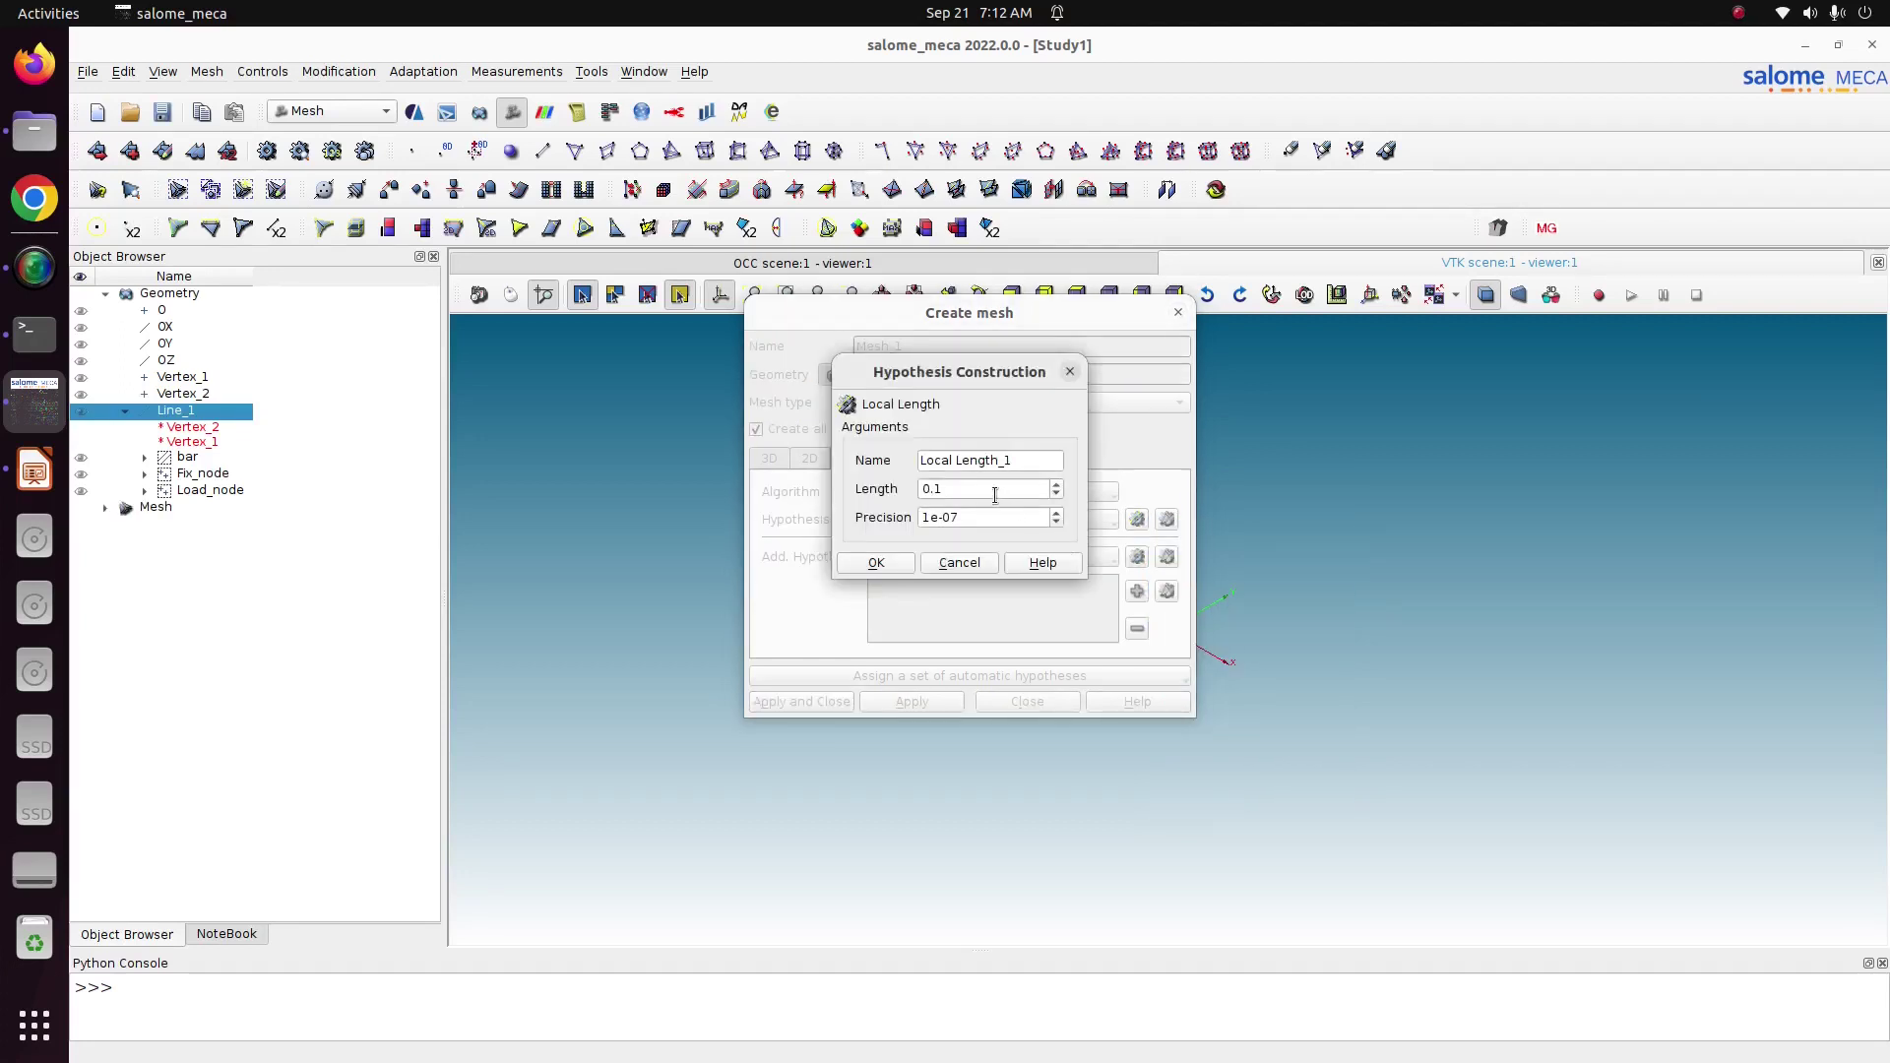
{"action": "left_click_drag", "start_coordinate": [996, 490], "coordinate": [930, 491]}
{"action": "left_click", "coordinate": [886, 562]}
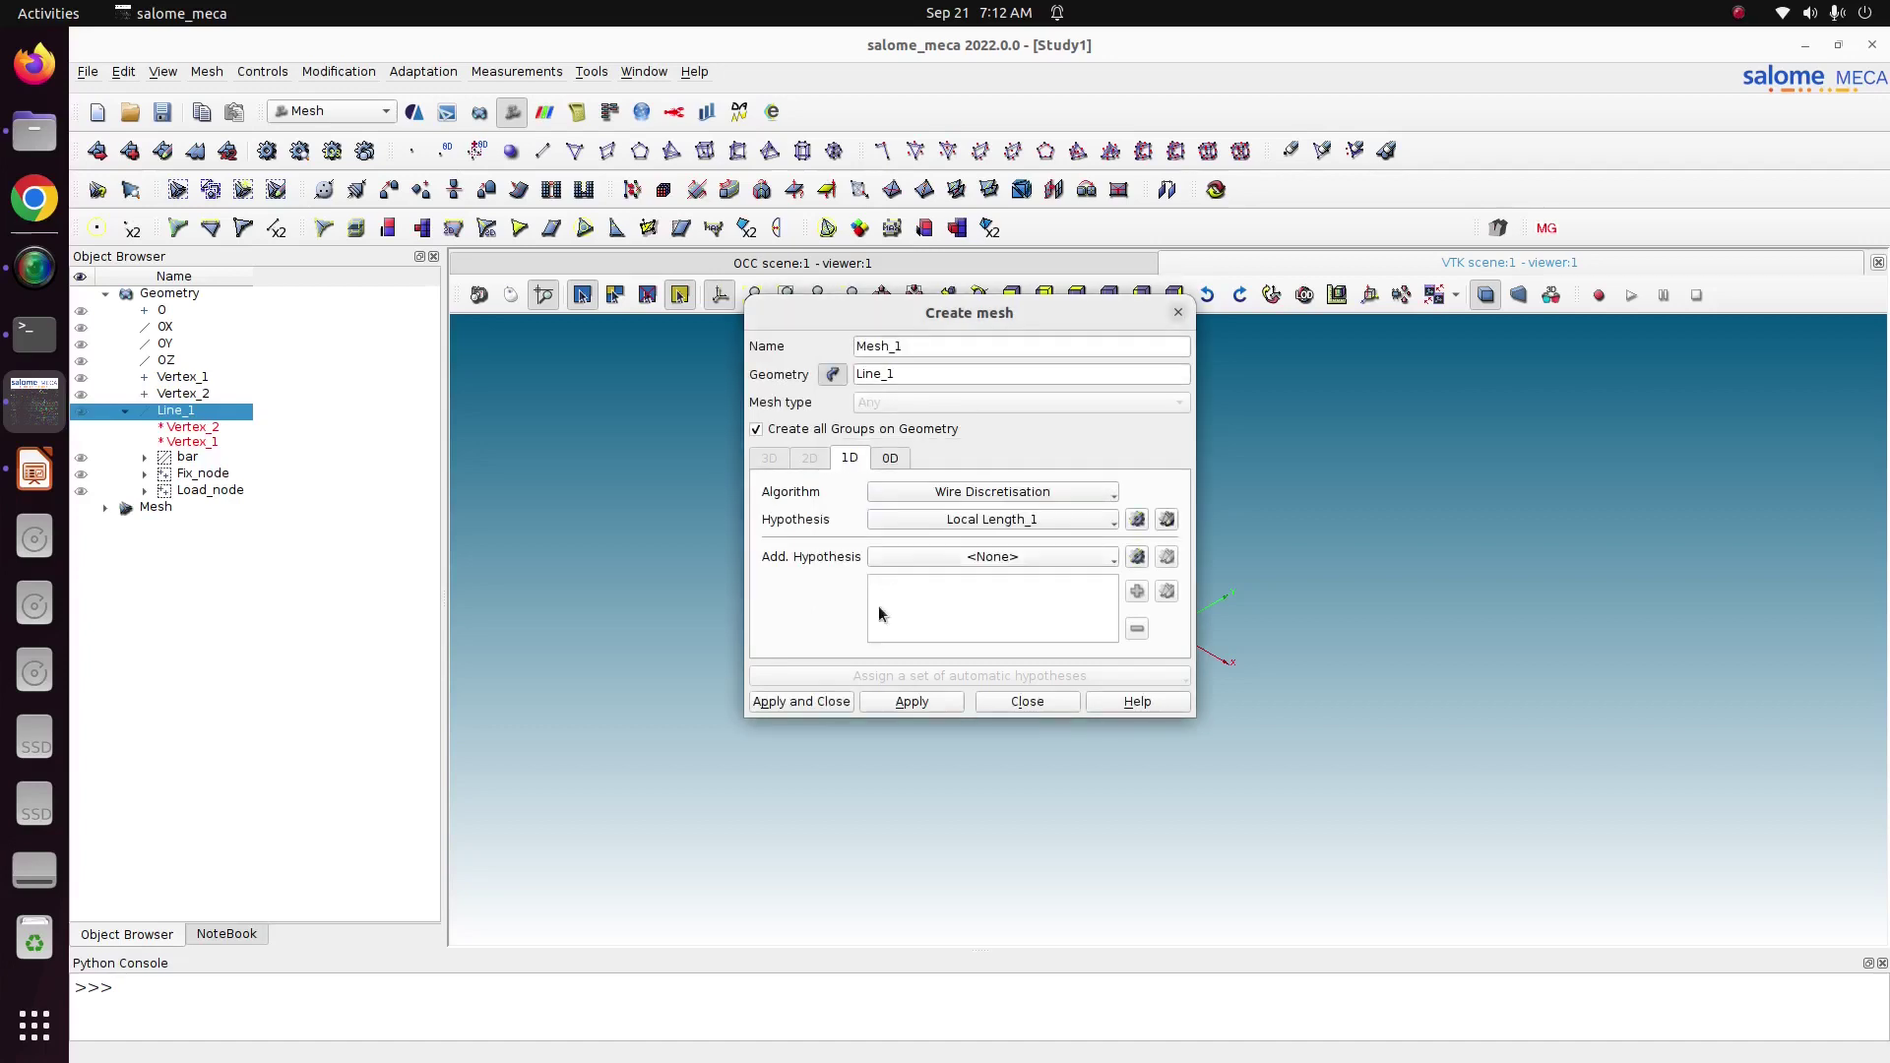
{"action": "left_click", "coordinate": [801, 702]}
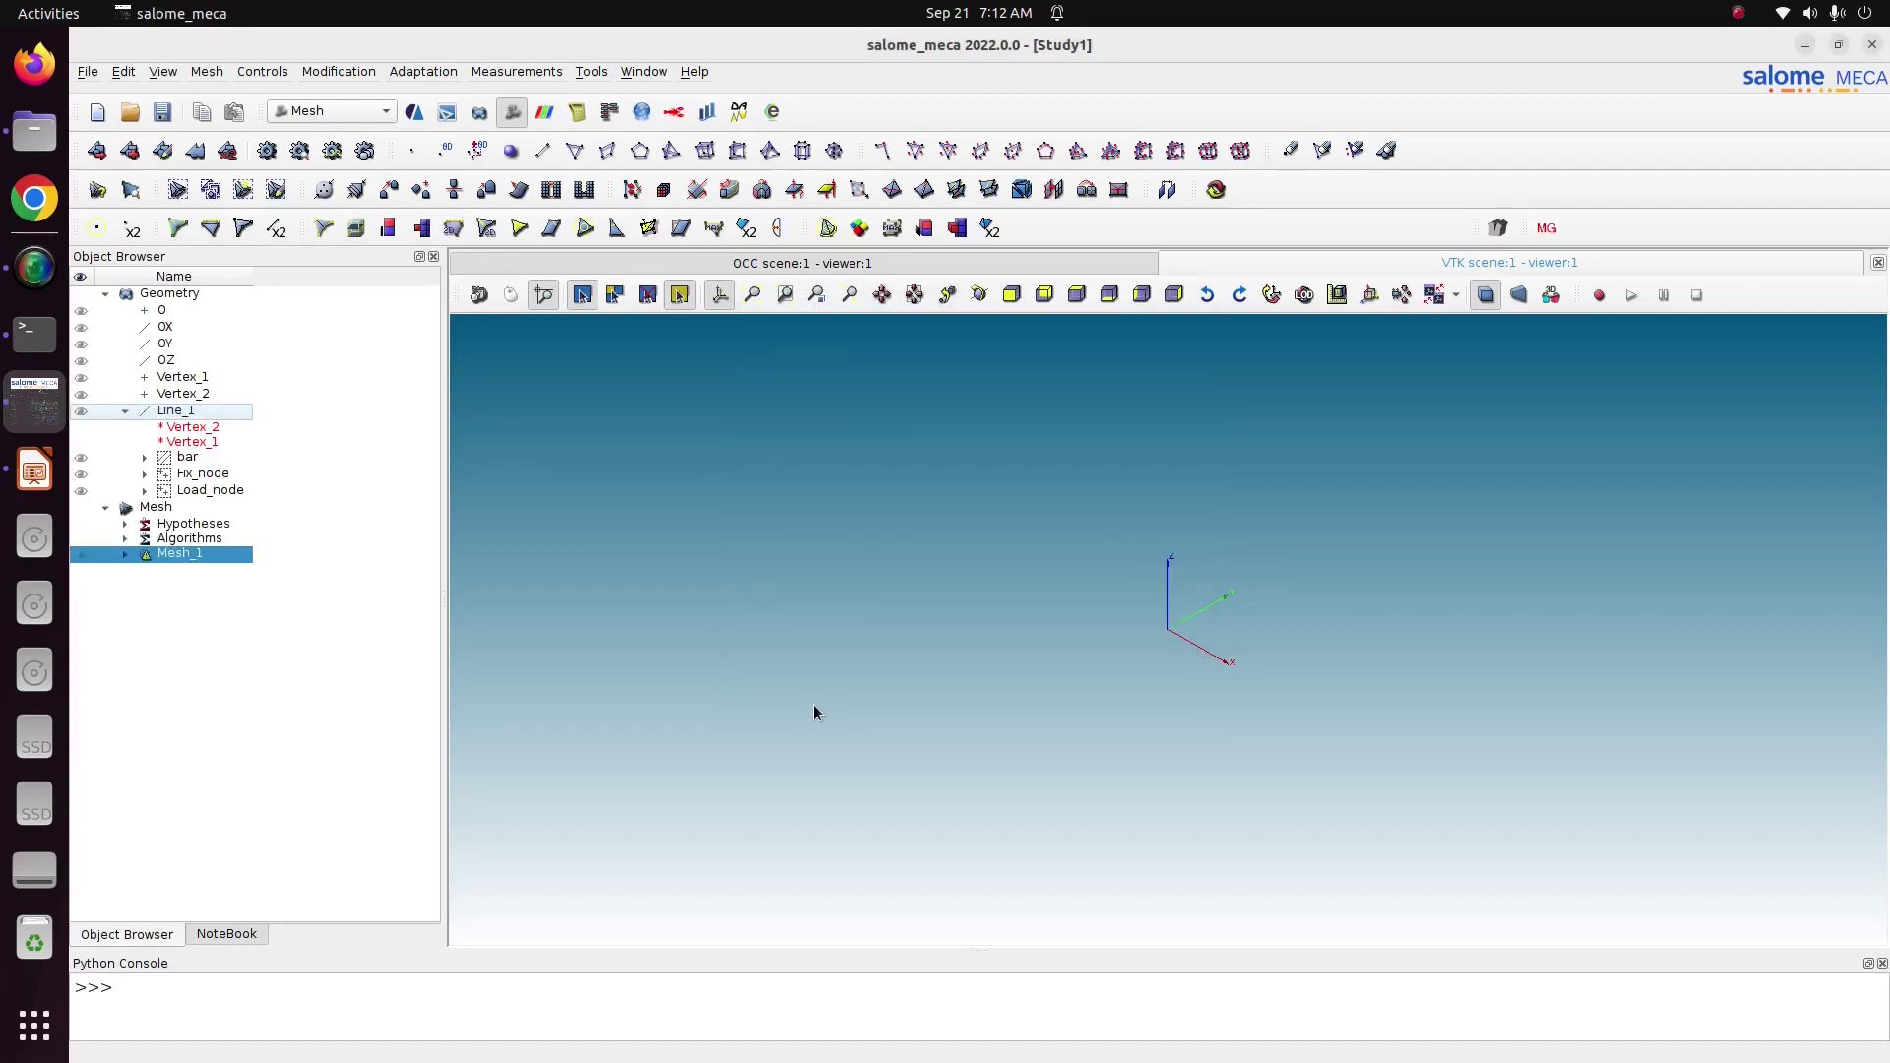
Compute Mesh_1, giving 11 nodes and 10 edges, and dismiss the summary.
{"action": "right_click", "coordinate": [210, 554]}
{"action": "left_click", "coordinate": [390, 655]}
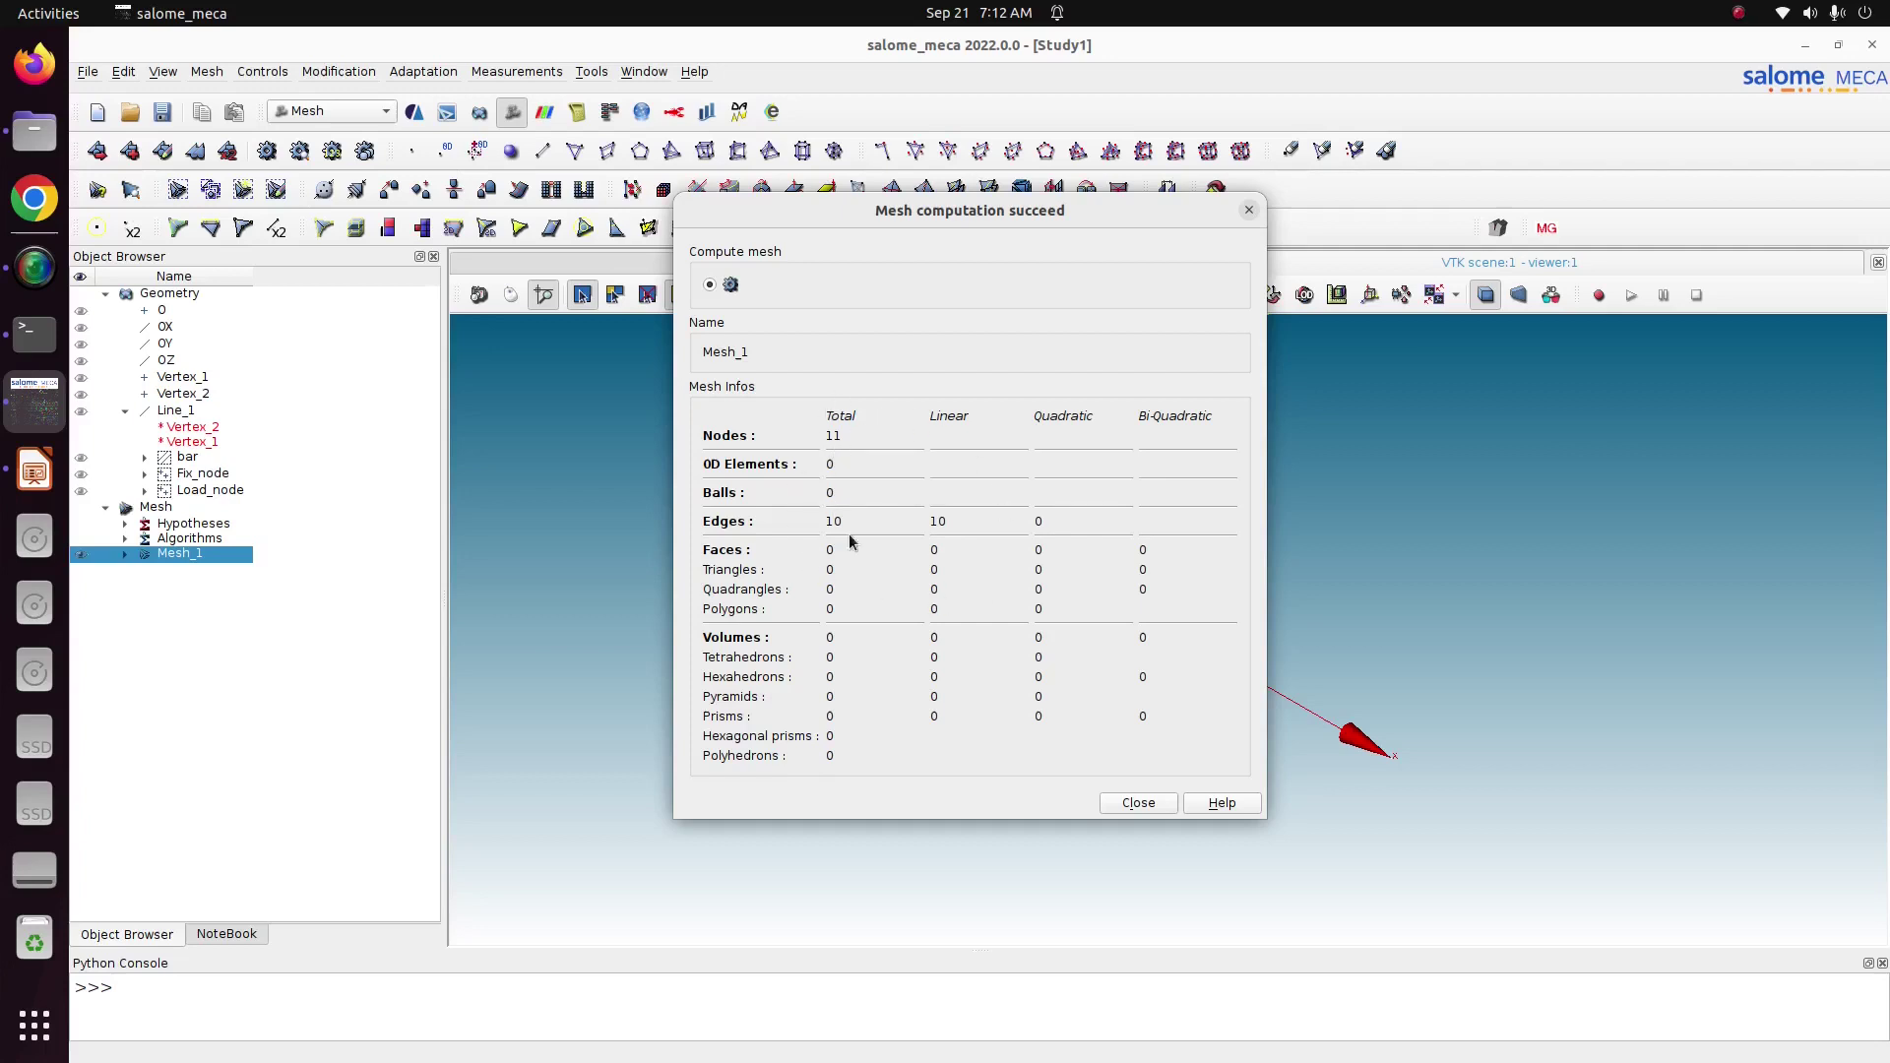
{"action": "left_click", "coordinate": [1137, 803]}
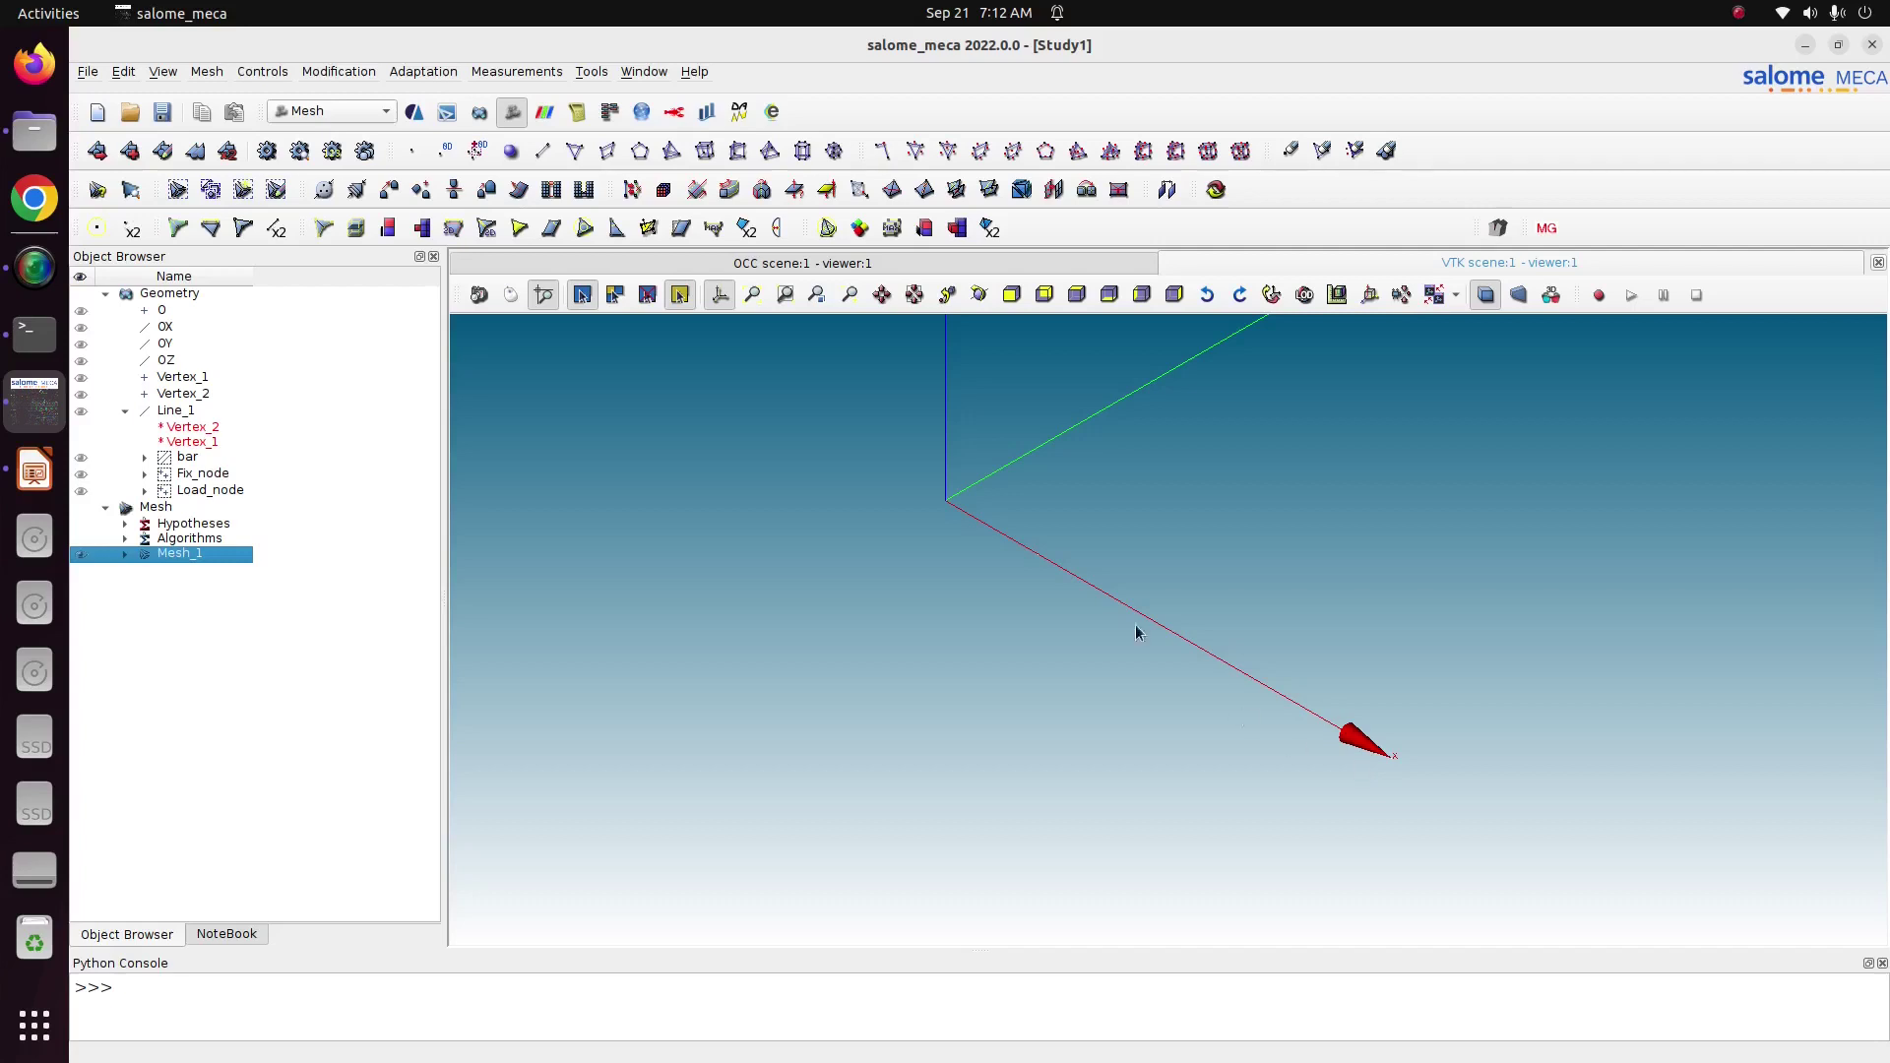
Open the Add Node dialog and close it without adding a node.
{"action": "left_click", "coordinate": [330, 76]}
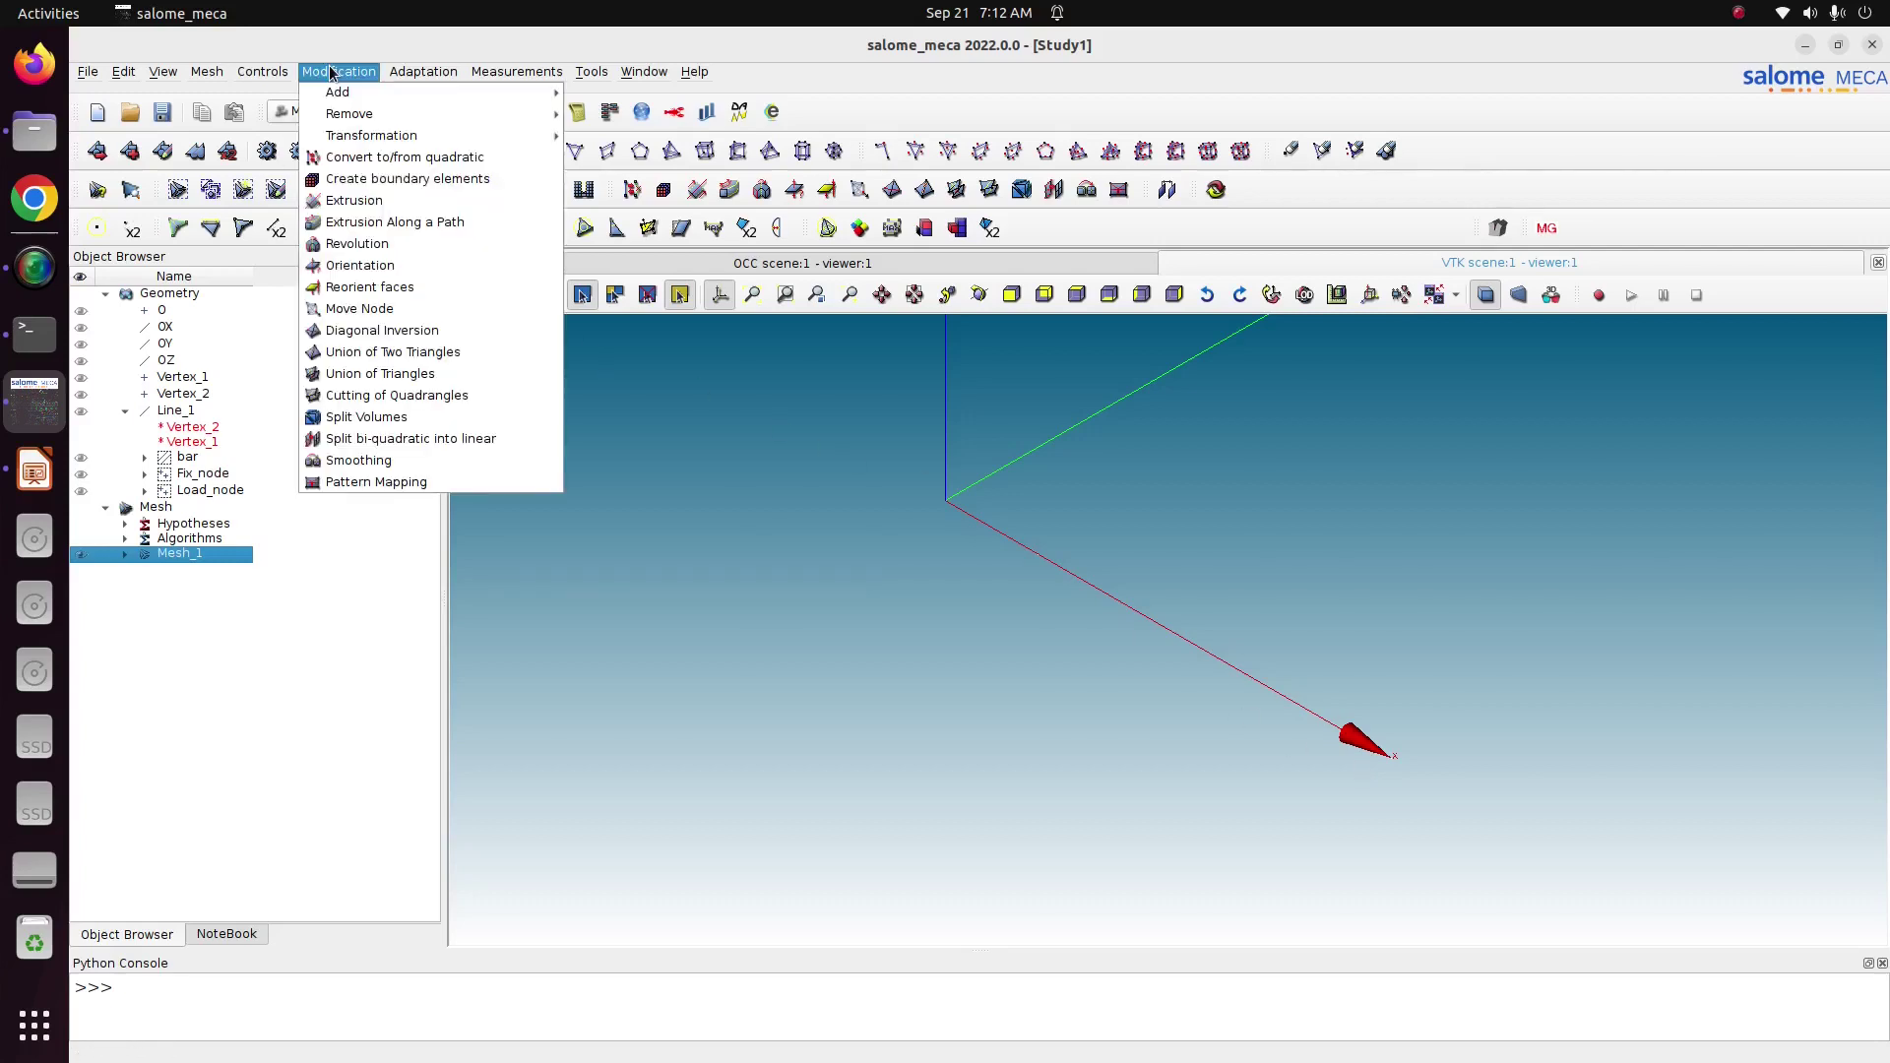
{"action": "mouse_move", "coordinate": [513, 90]}
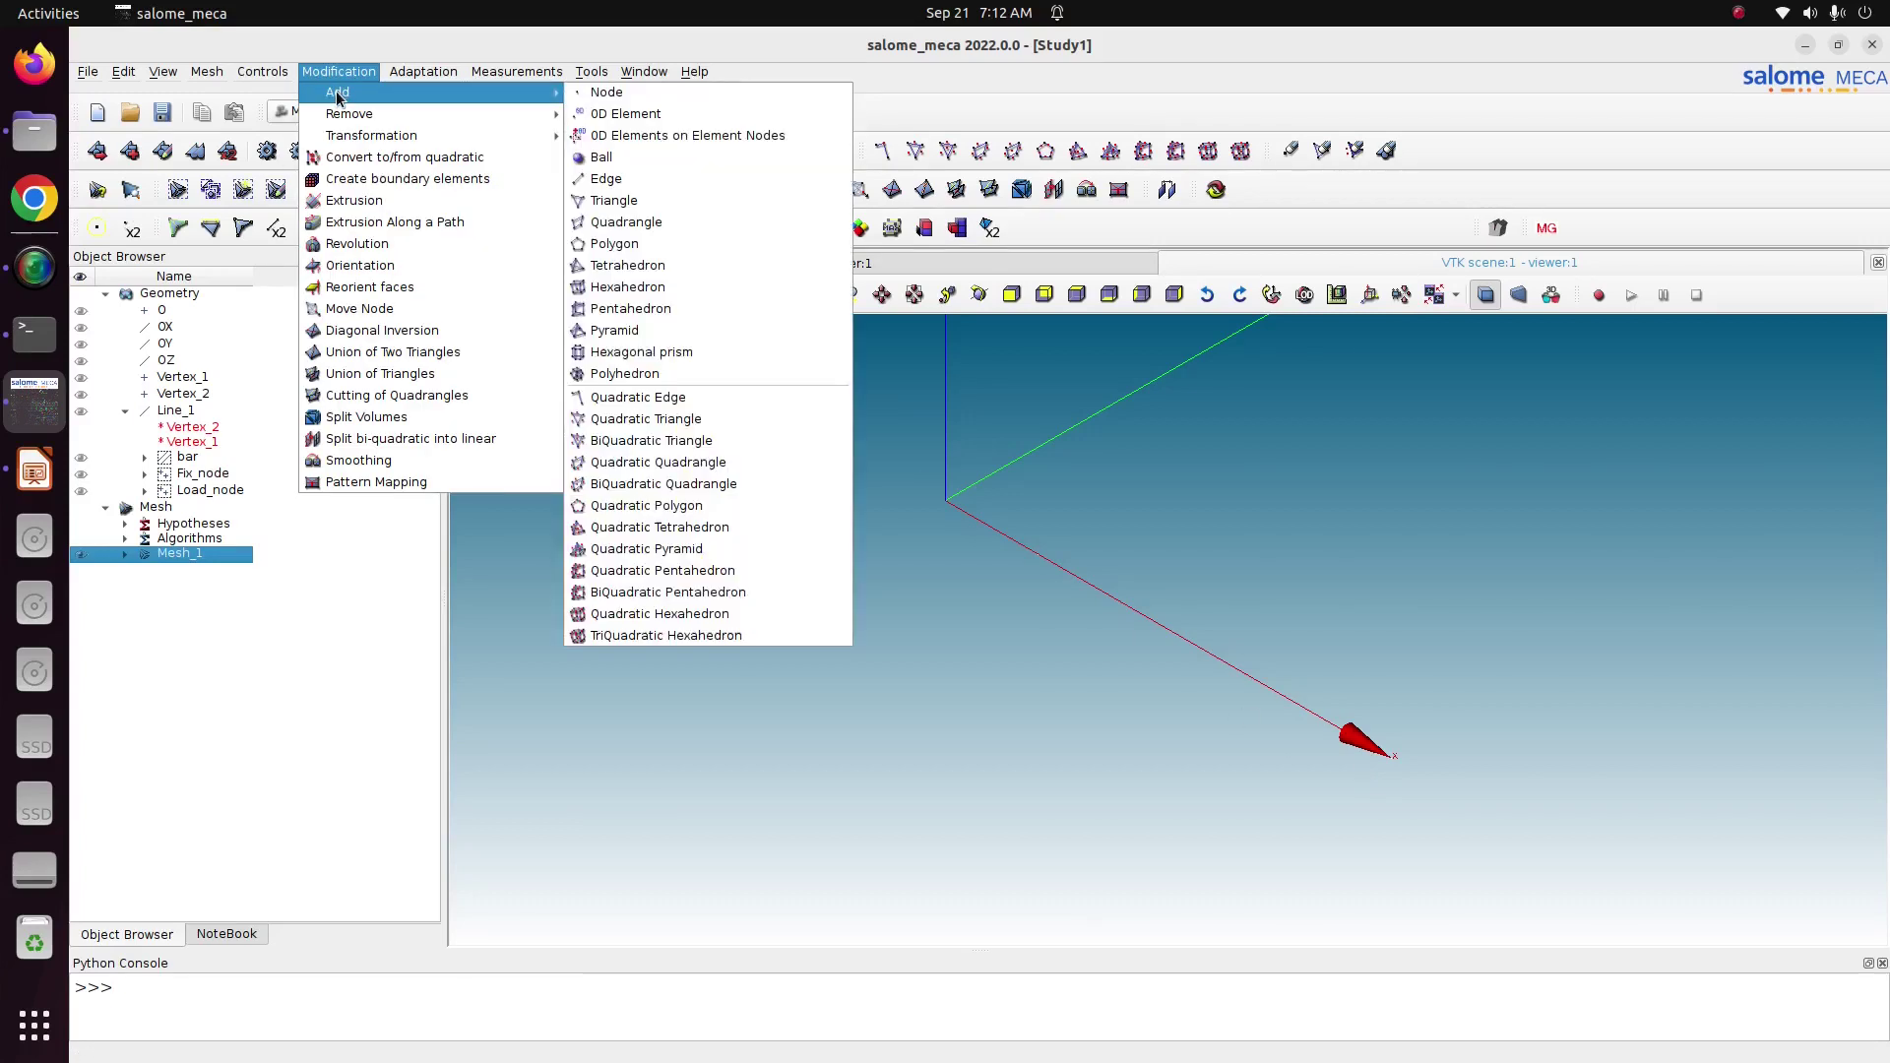
{"action": "left_click", "coordinate": [607, 91]}
{"action": "left_click_drag", "start_coordinate": [1060, 352], "coordinate": [743, 289]}
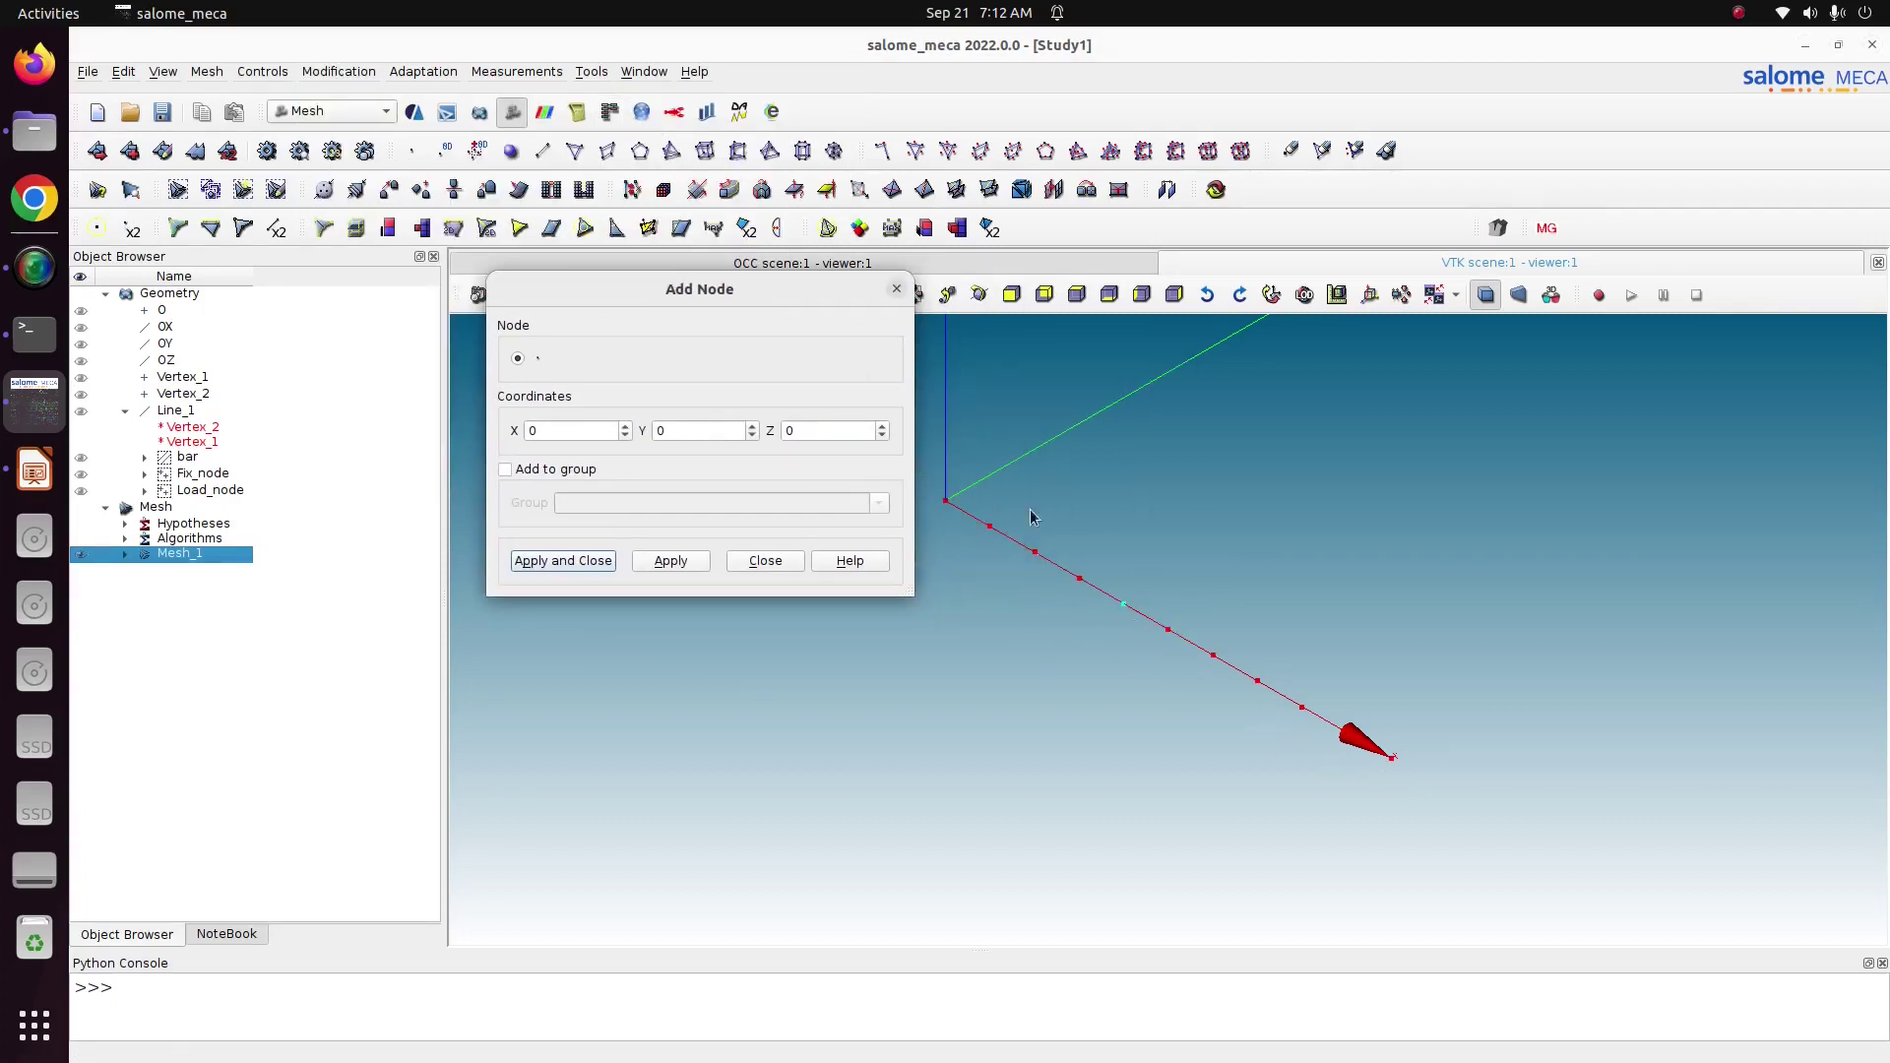
{"action": "left_click", "coordinate": [896, 293]}
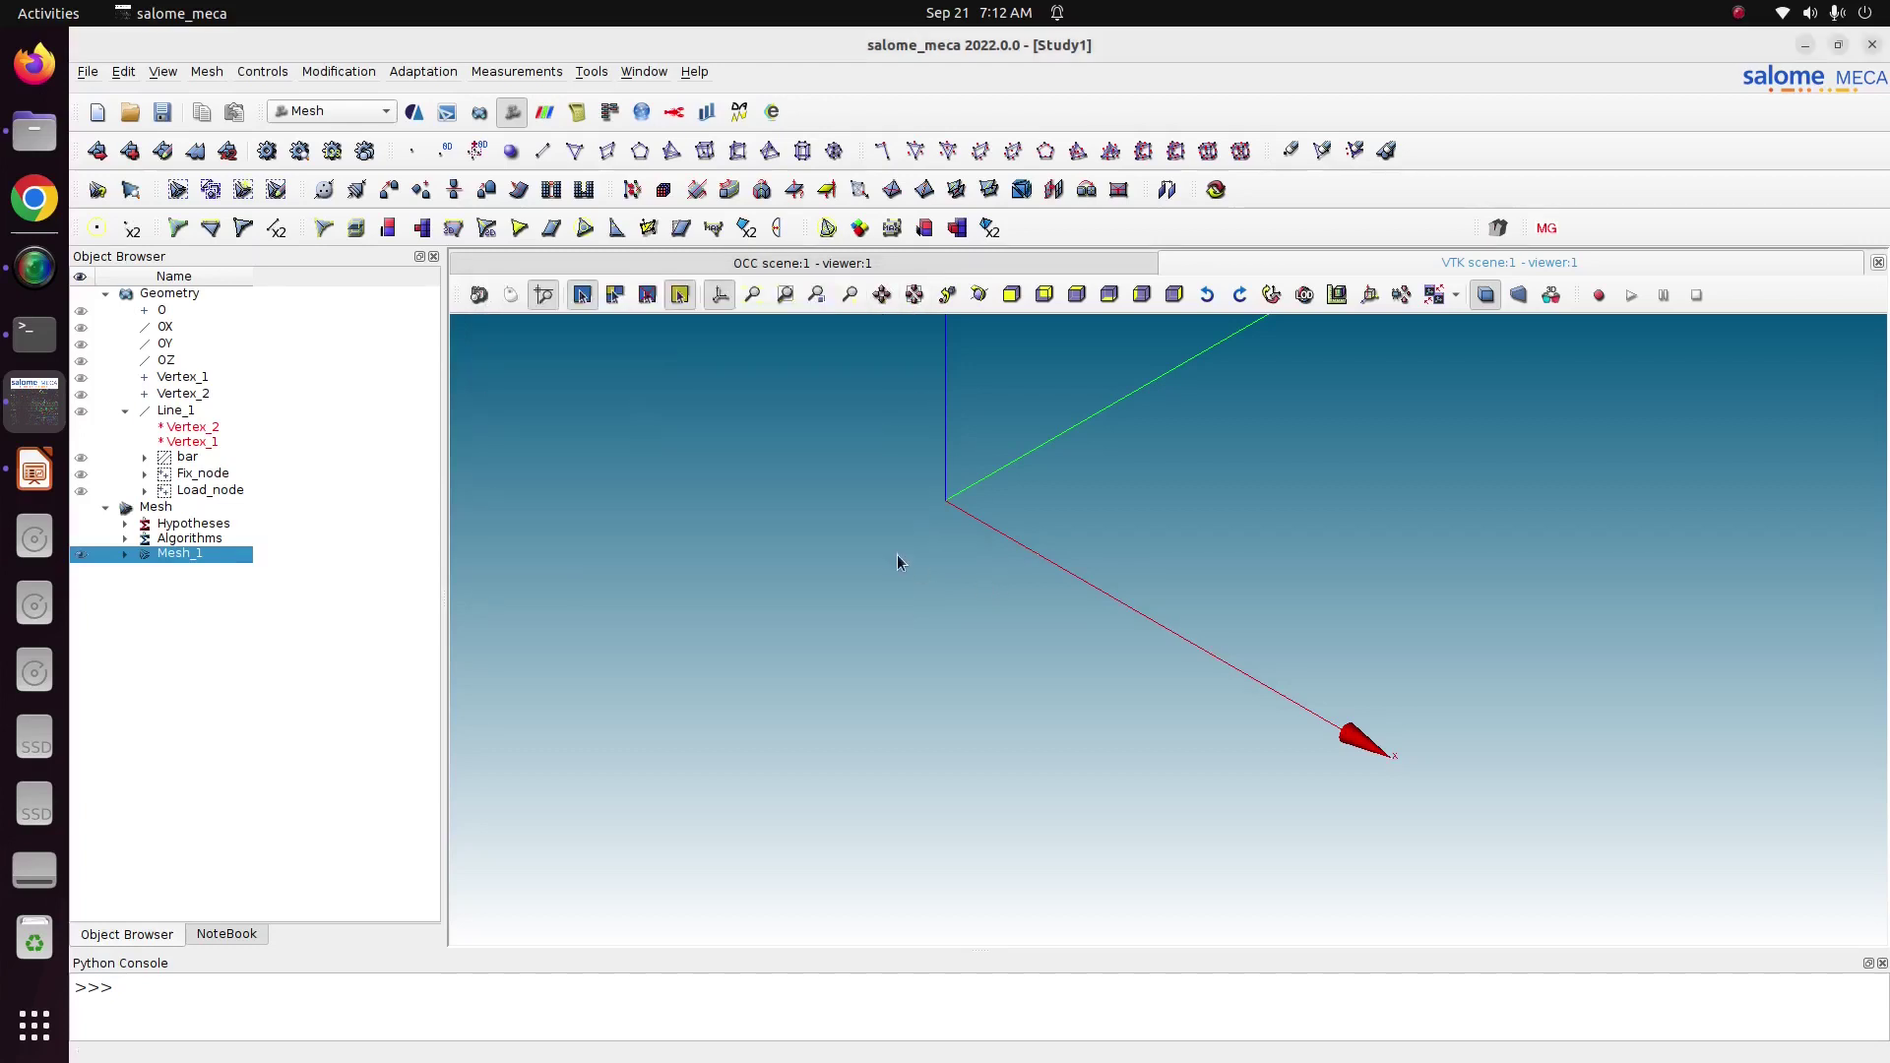
Display node numbers on Mesh_1 and zoom in on the bar from the top view.
{"action": "right_click", "coordinate": [1015, 681]}
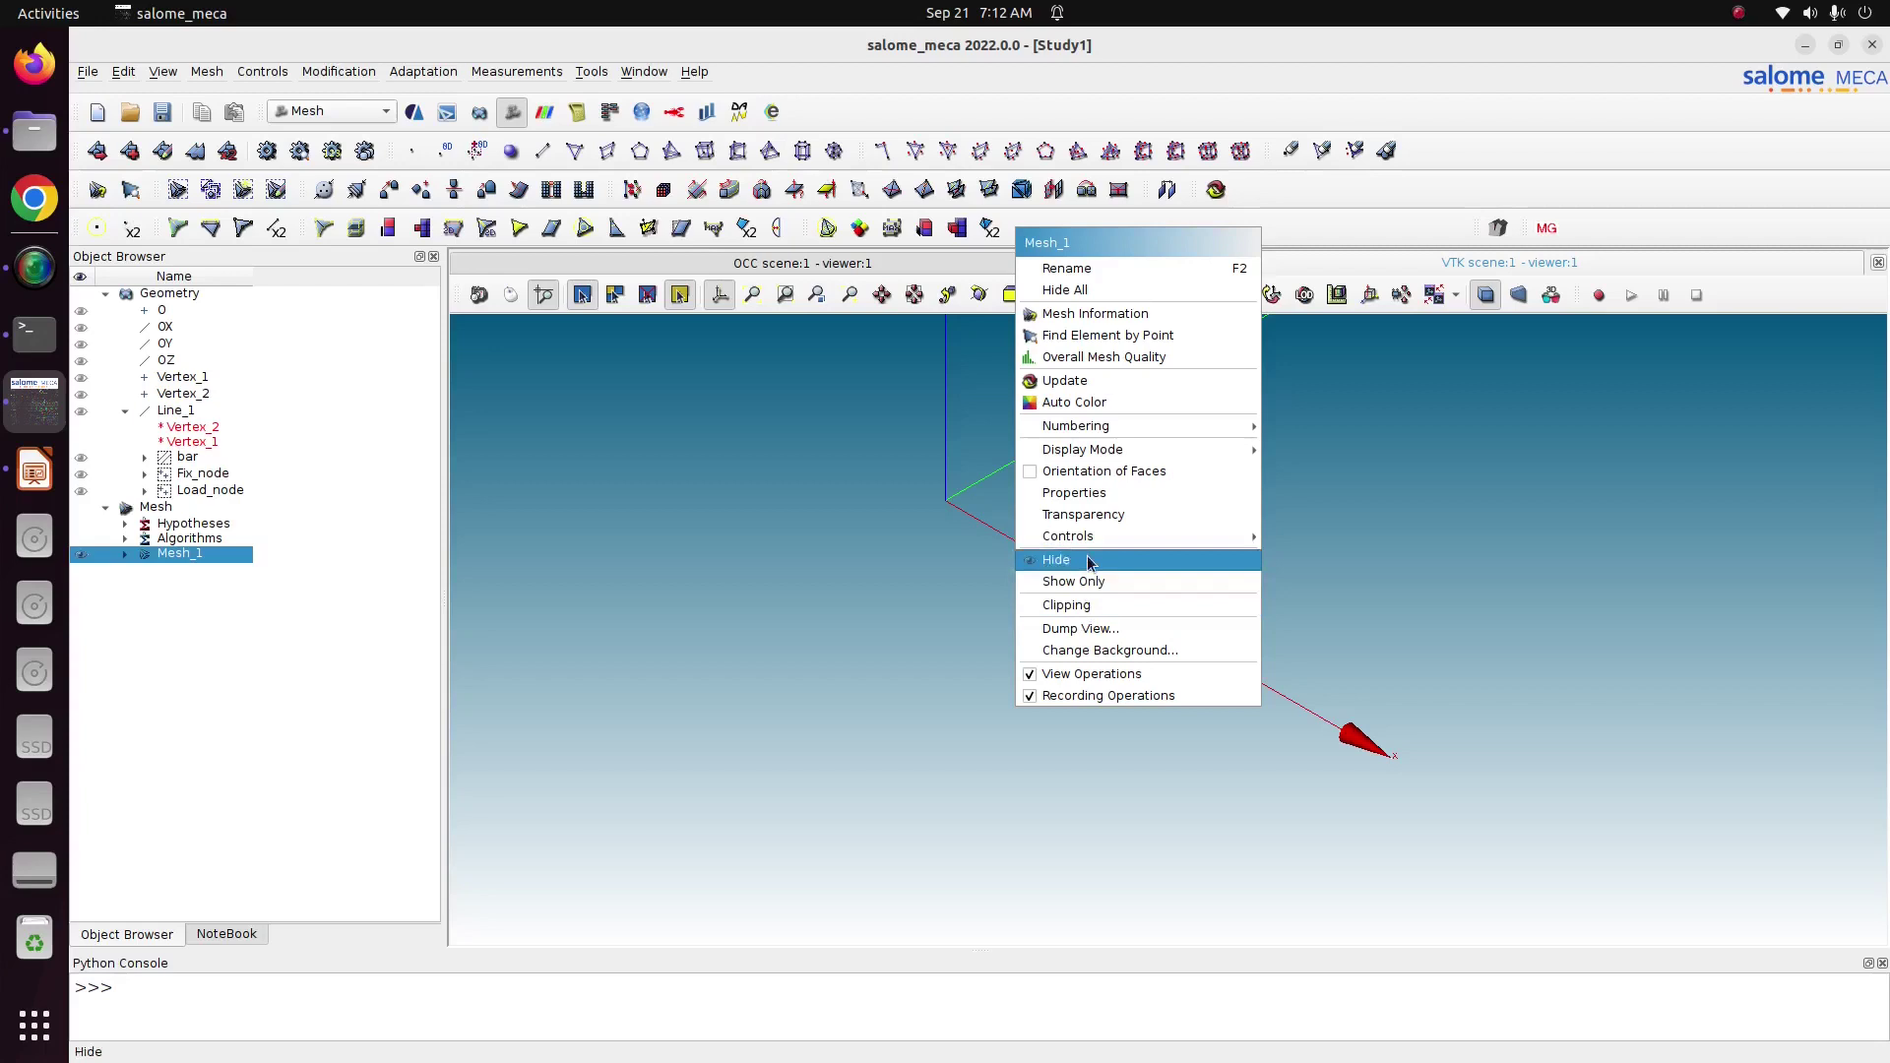
{"action": "mouse_move", "coordinate": [1092, 452]}
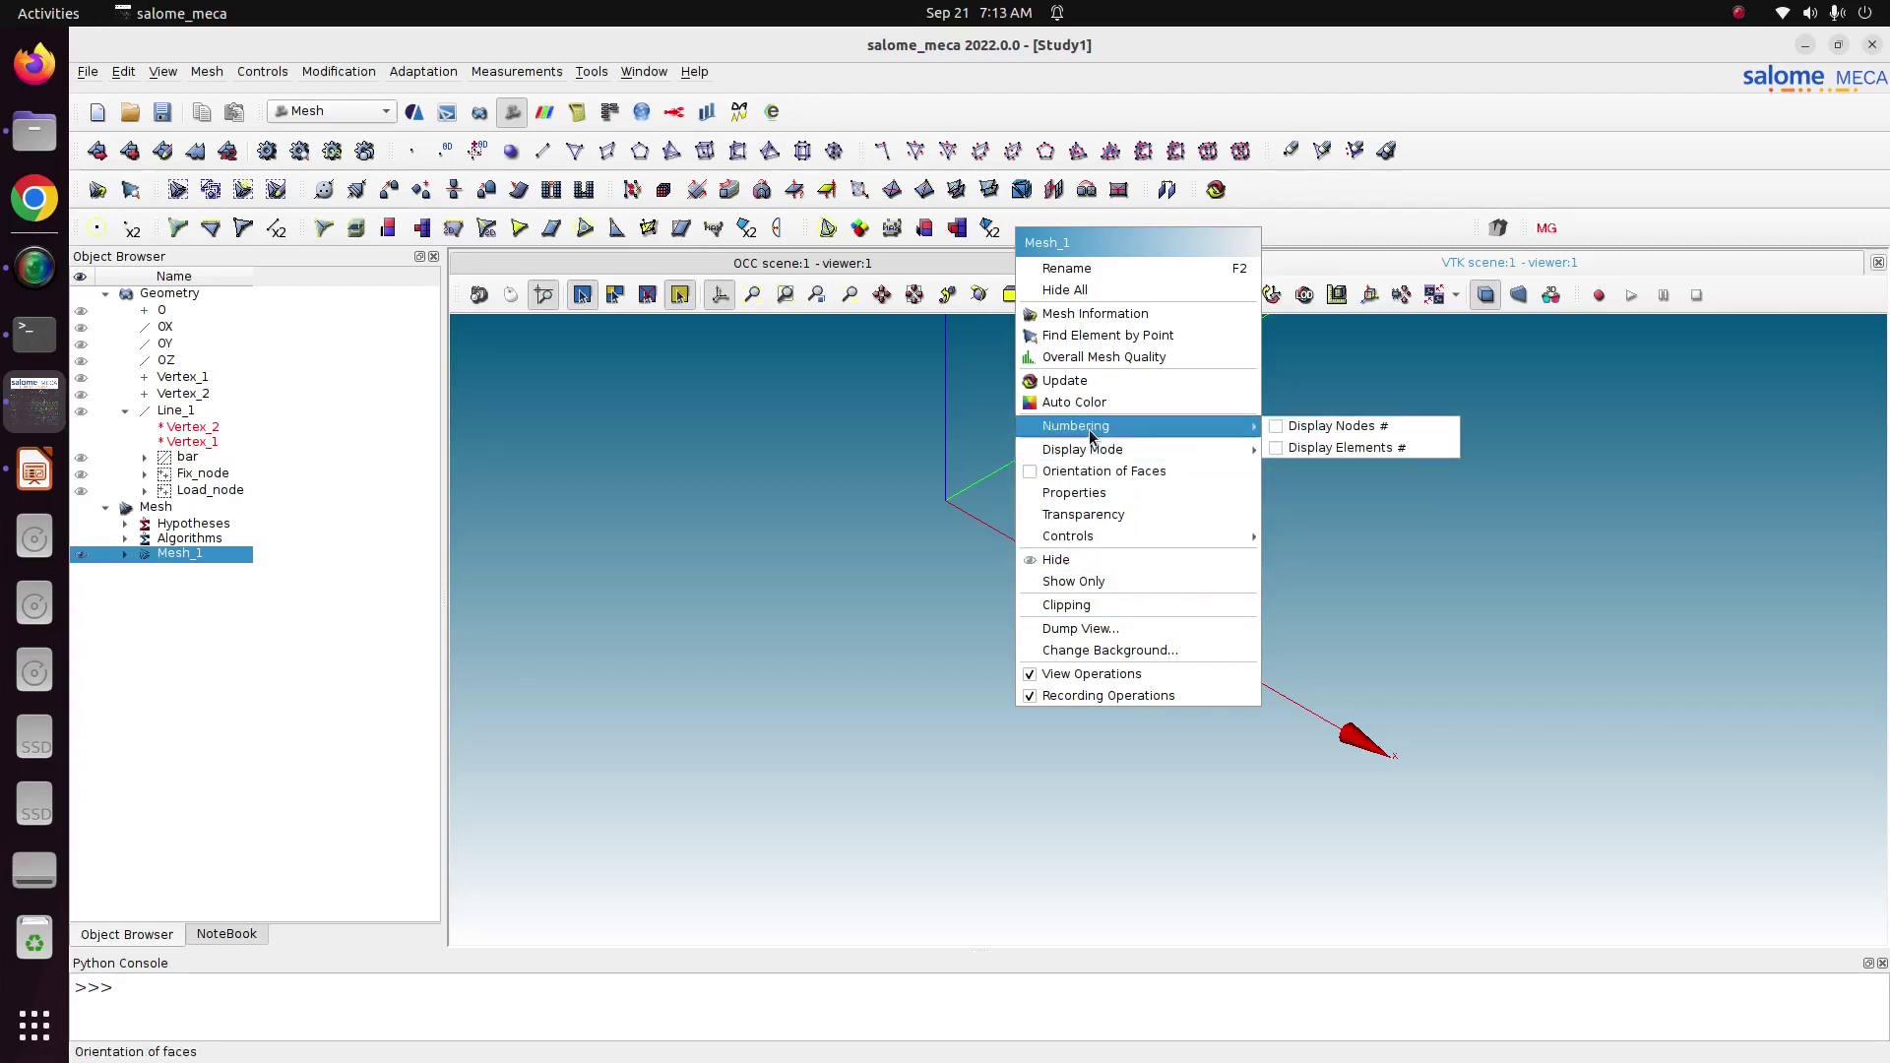
{"action": "left_click", "coordinate": [1288, 432]}
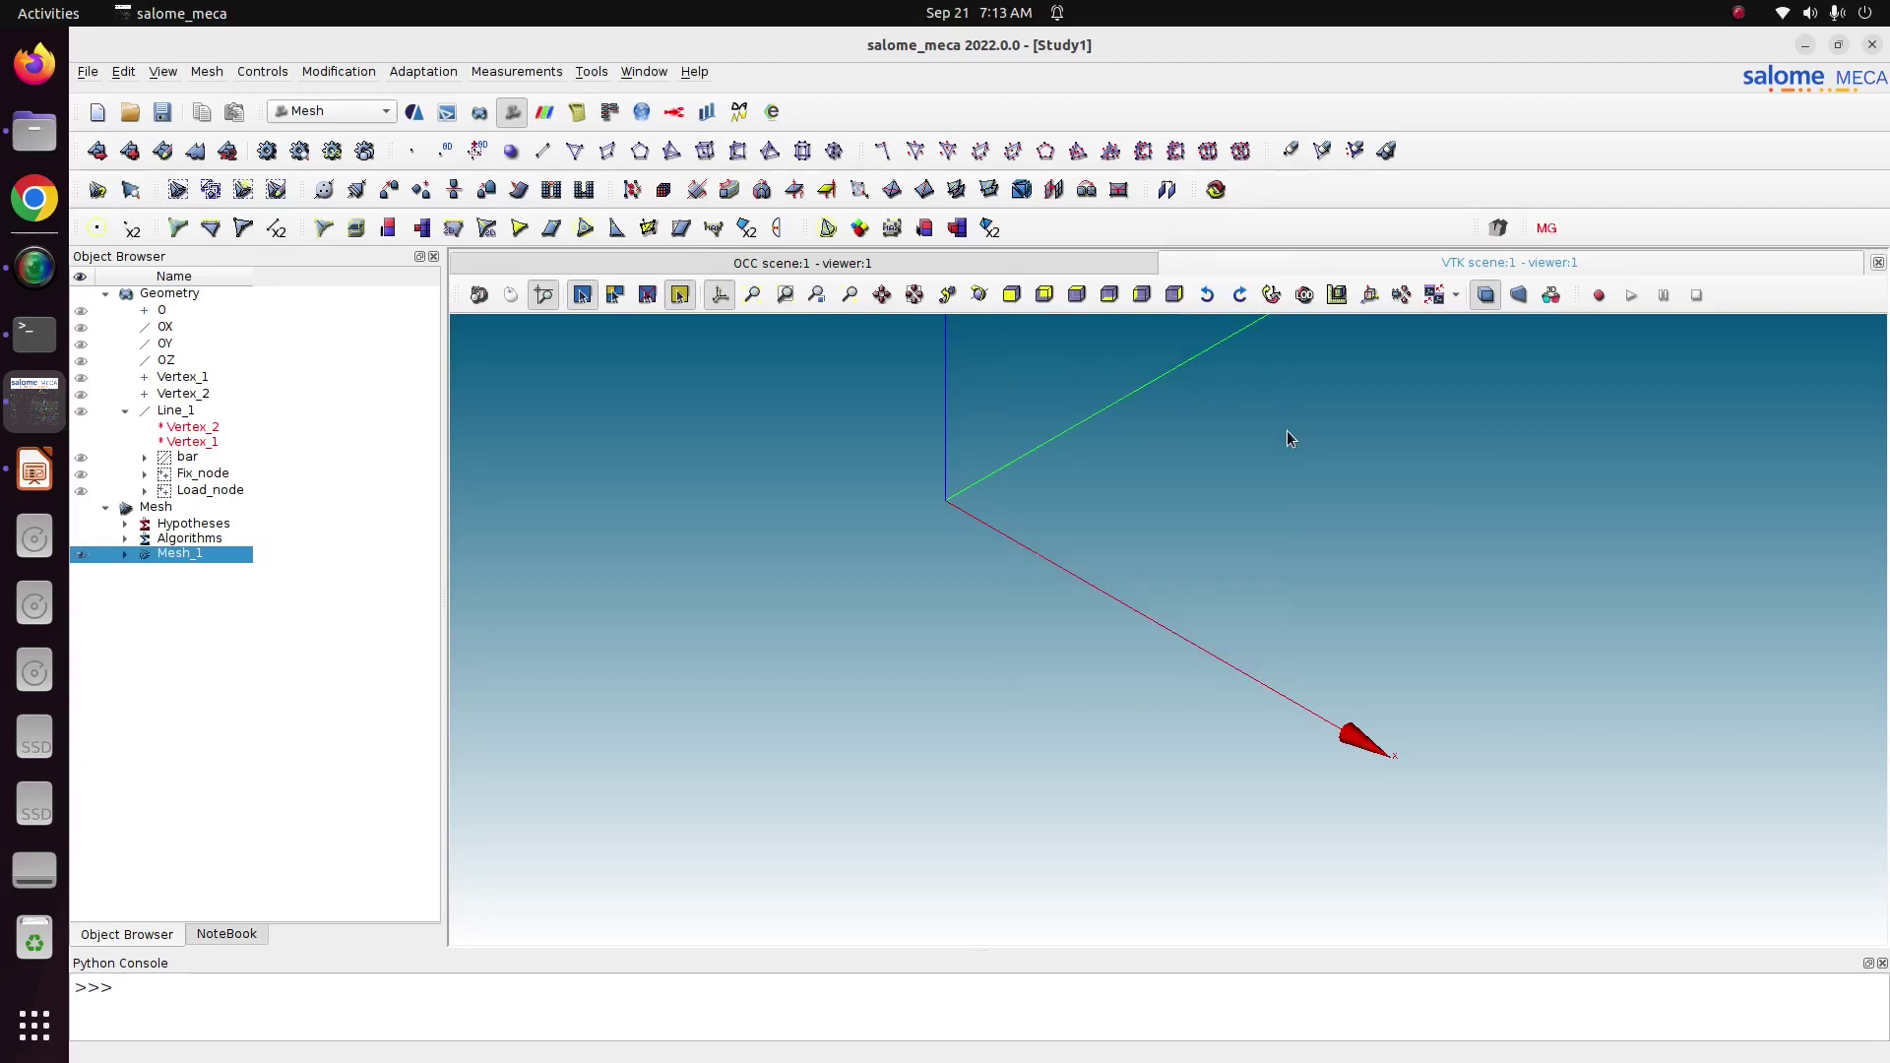
{"action": "left_click", "coordinate": [1257, 582]}
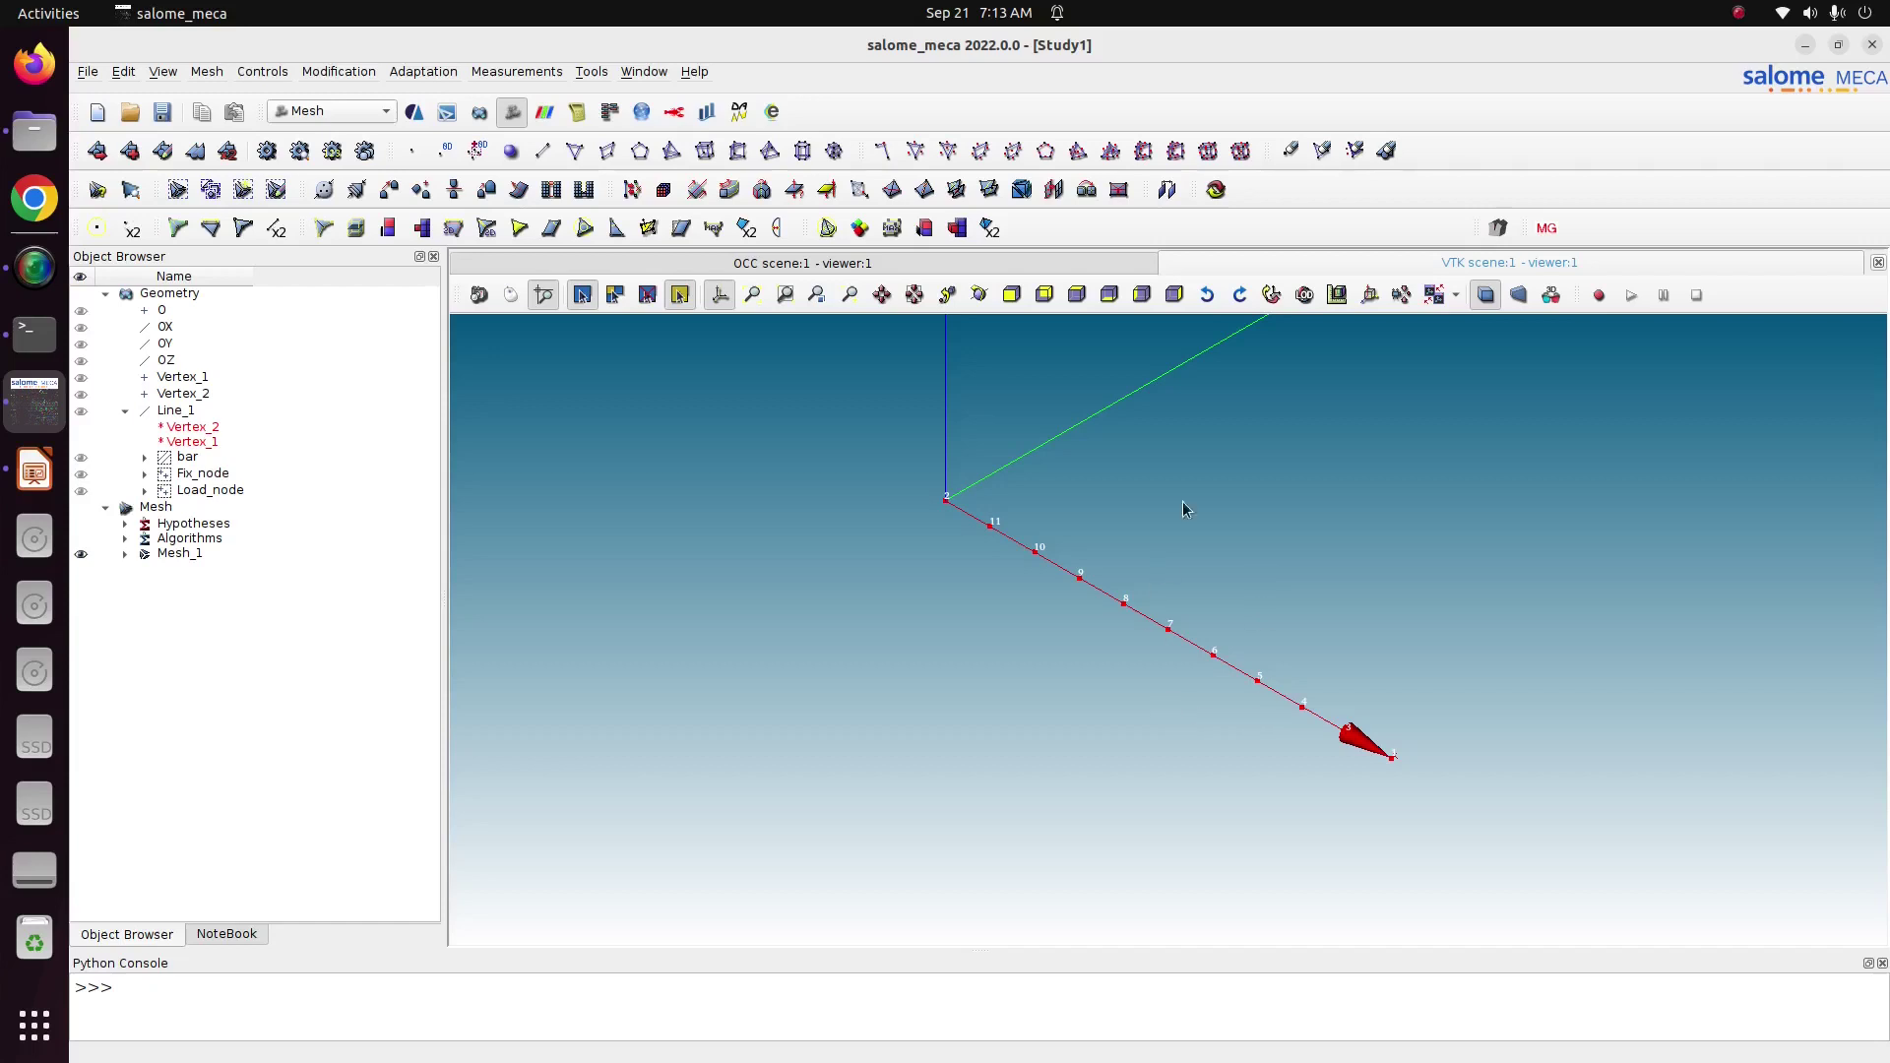
{"action": "left_click", "coordinate": [1077, 295]}
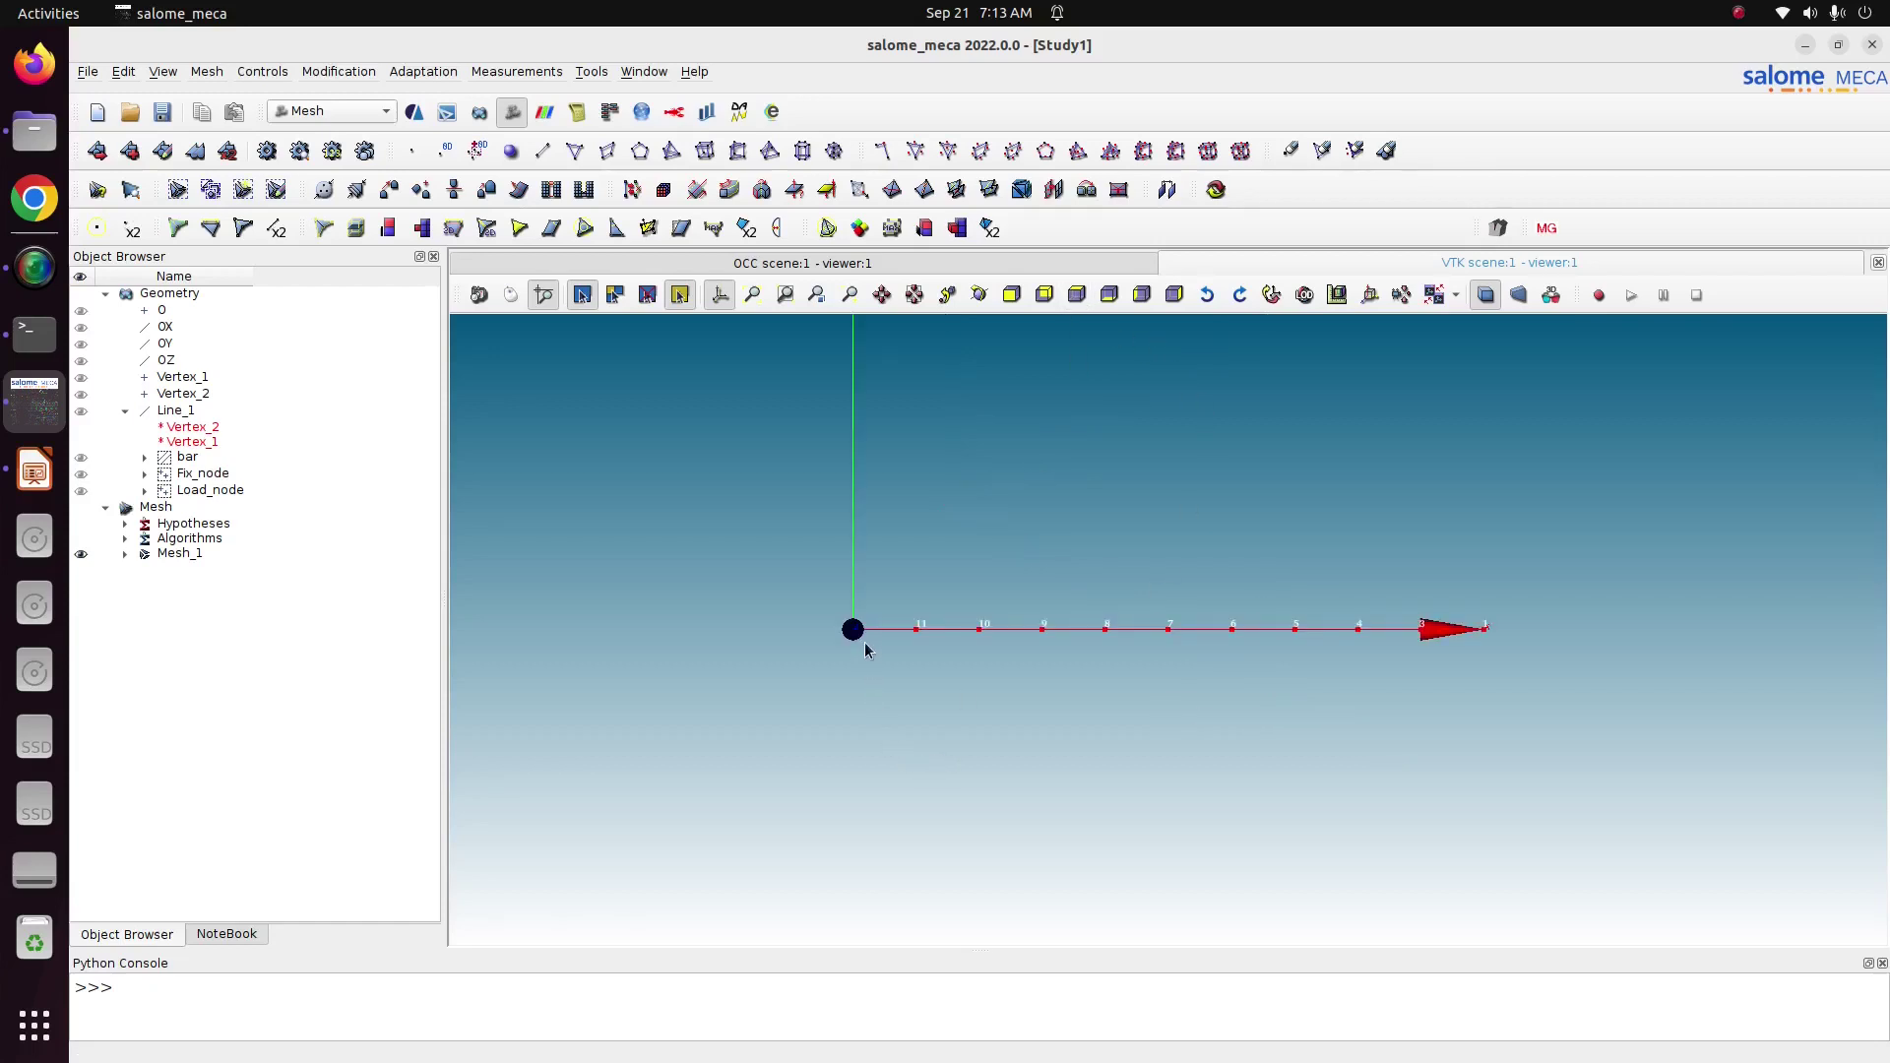
{"action": "scroll", "coordinate": [864, 645], "scroll_direction": "up", "scroll_amount": 3}
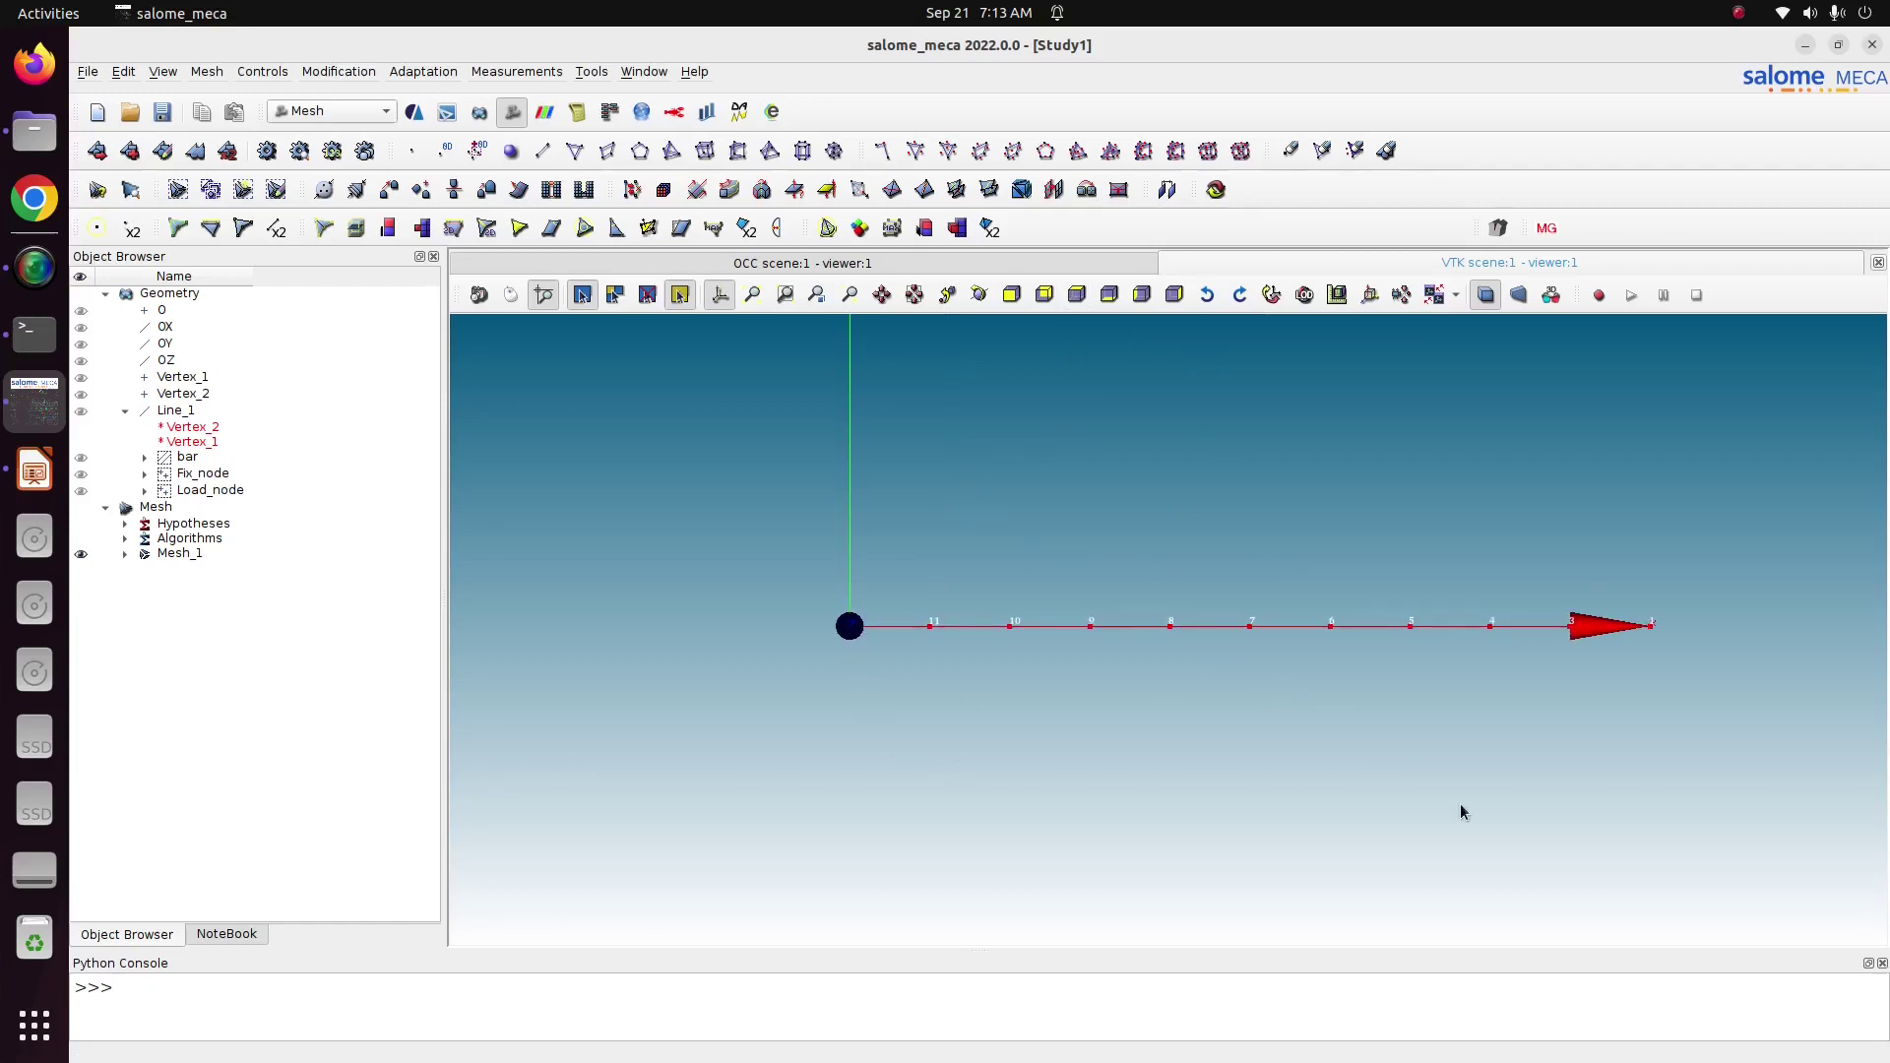
{"action": "scroll", "coordinate": [1698, 632], "scroll_direction": "up", "scroll_amount": 1}
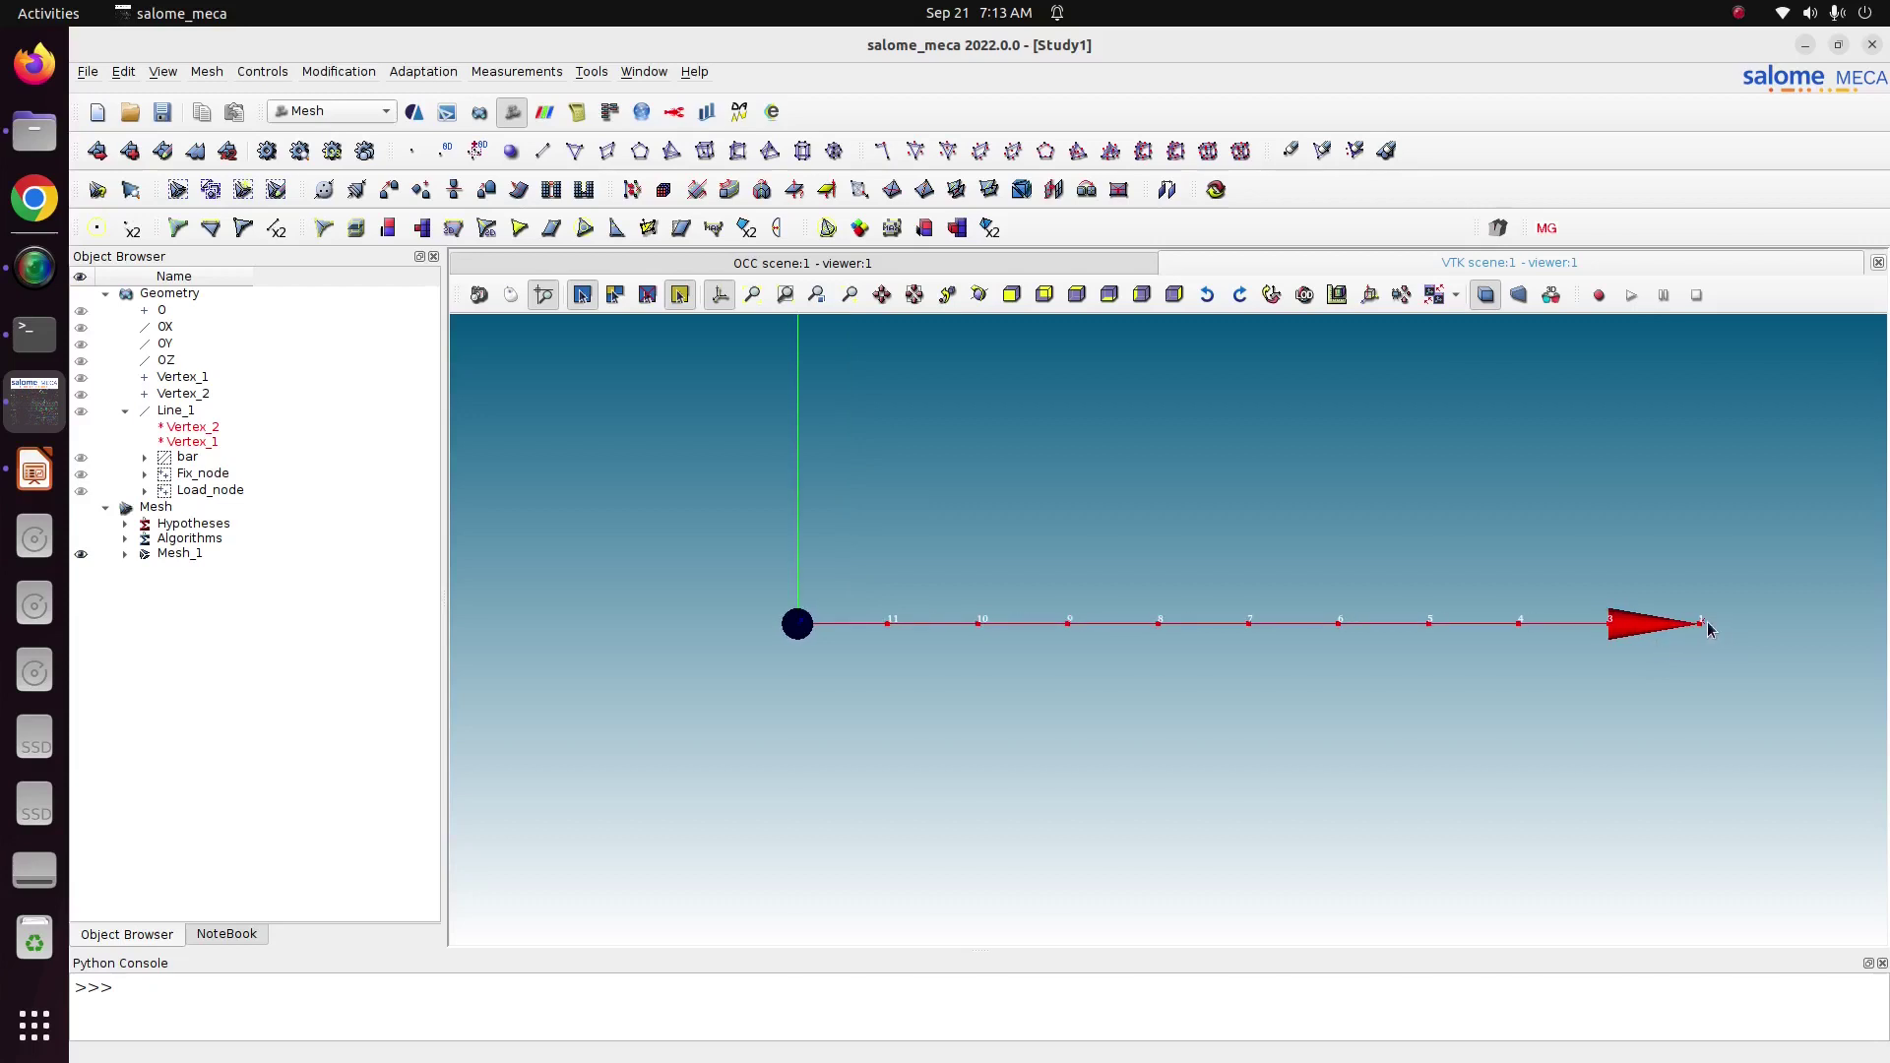
{"action": "scroll", "coordinate": [1710, 630], "scroll_direction": "up", "scroll_amount": 1}
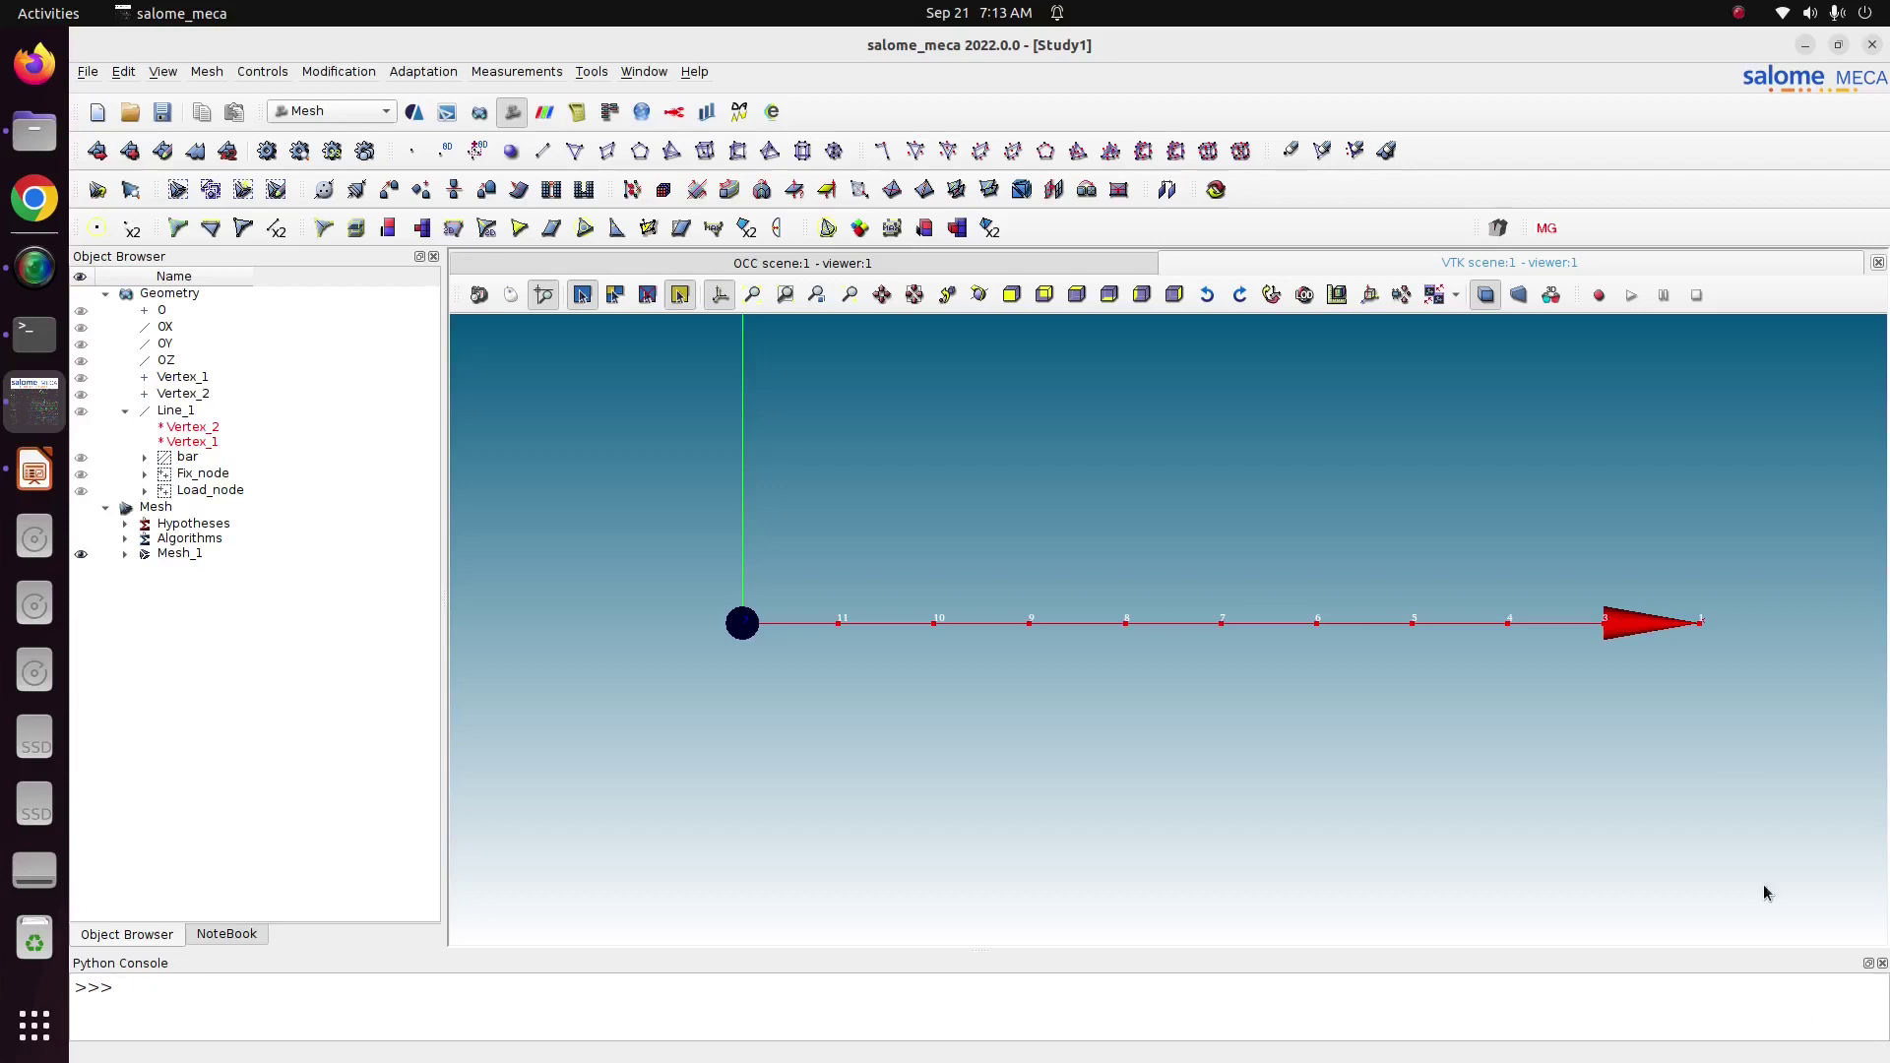
Expand Mesh_1 to show node groups Fix_node and Load_node and select the bar edge group.
{"action": "left_click", "coordinate": [125, 554]}
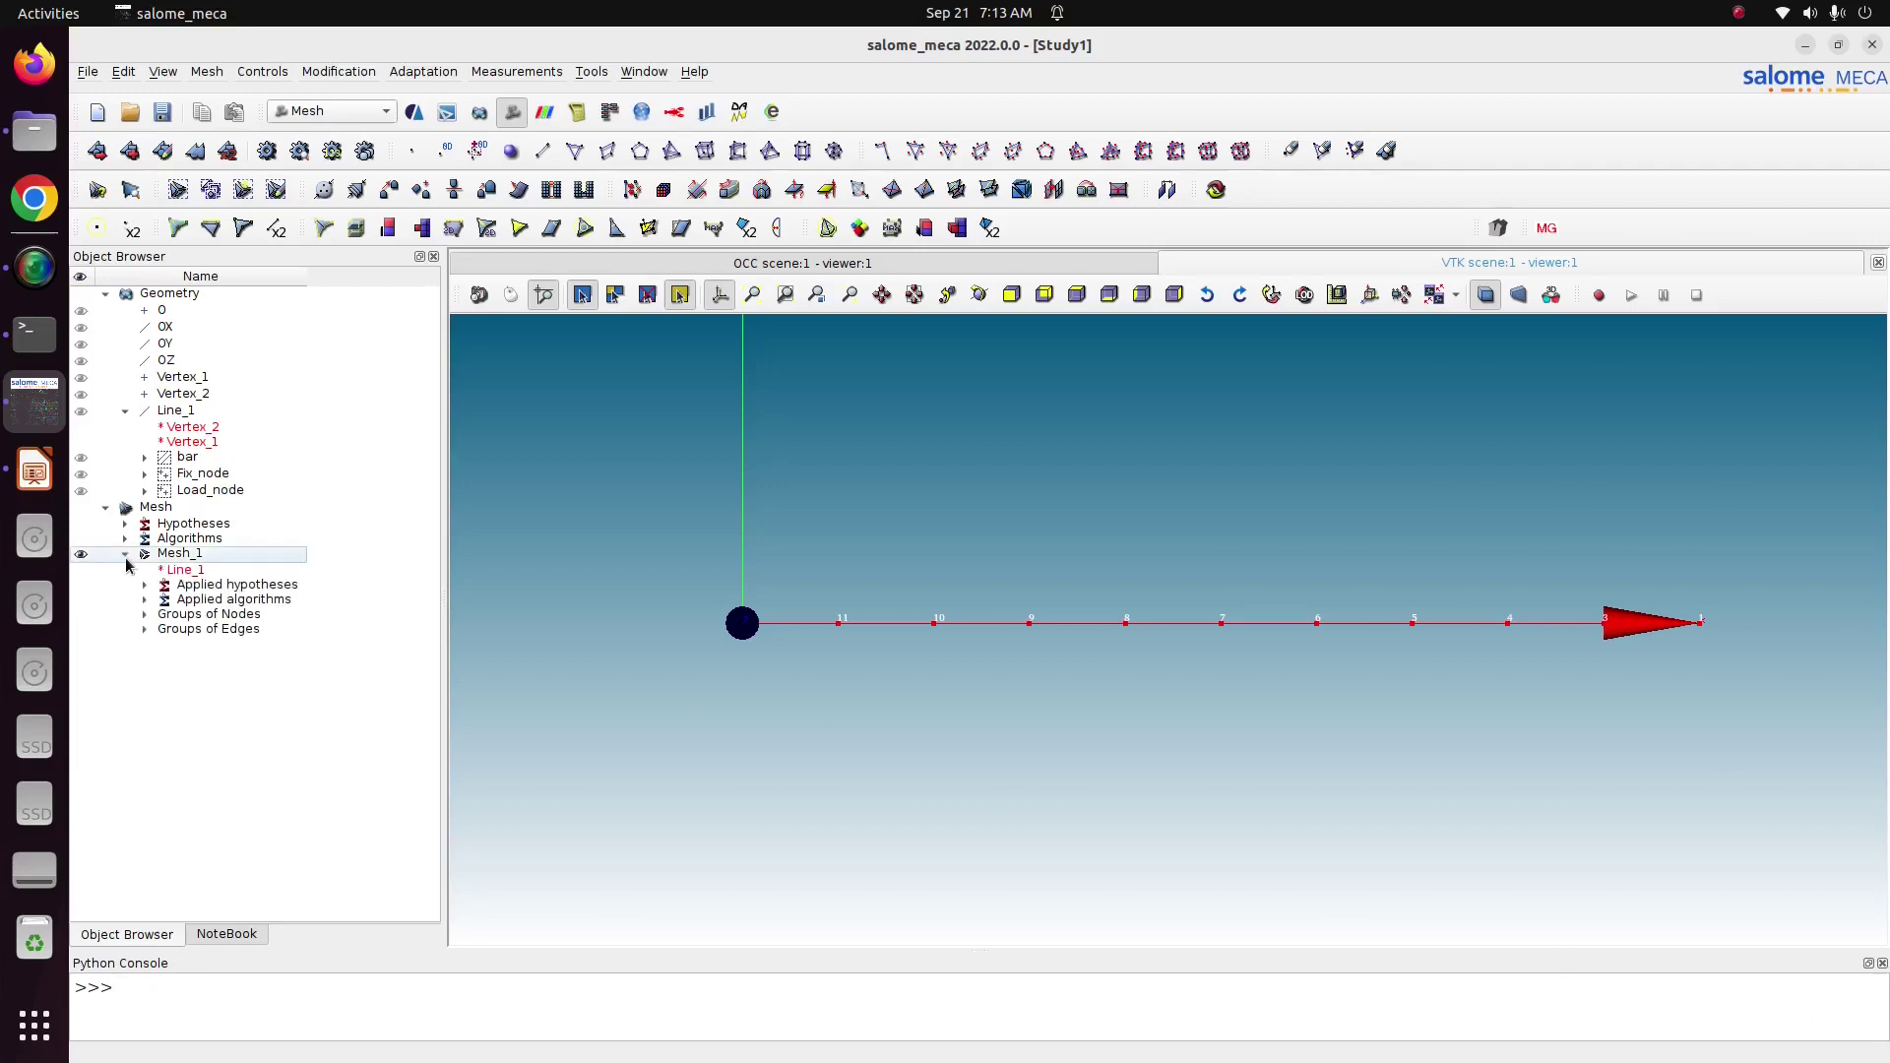
{"action": "left_click", "coordinate": [145, 614]}
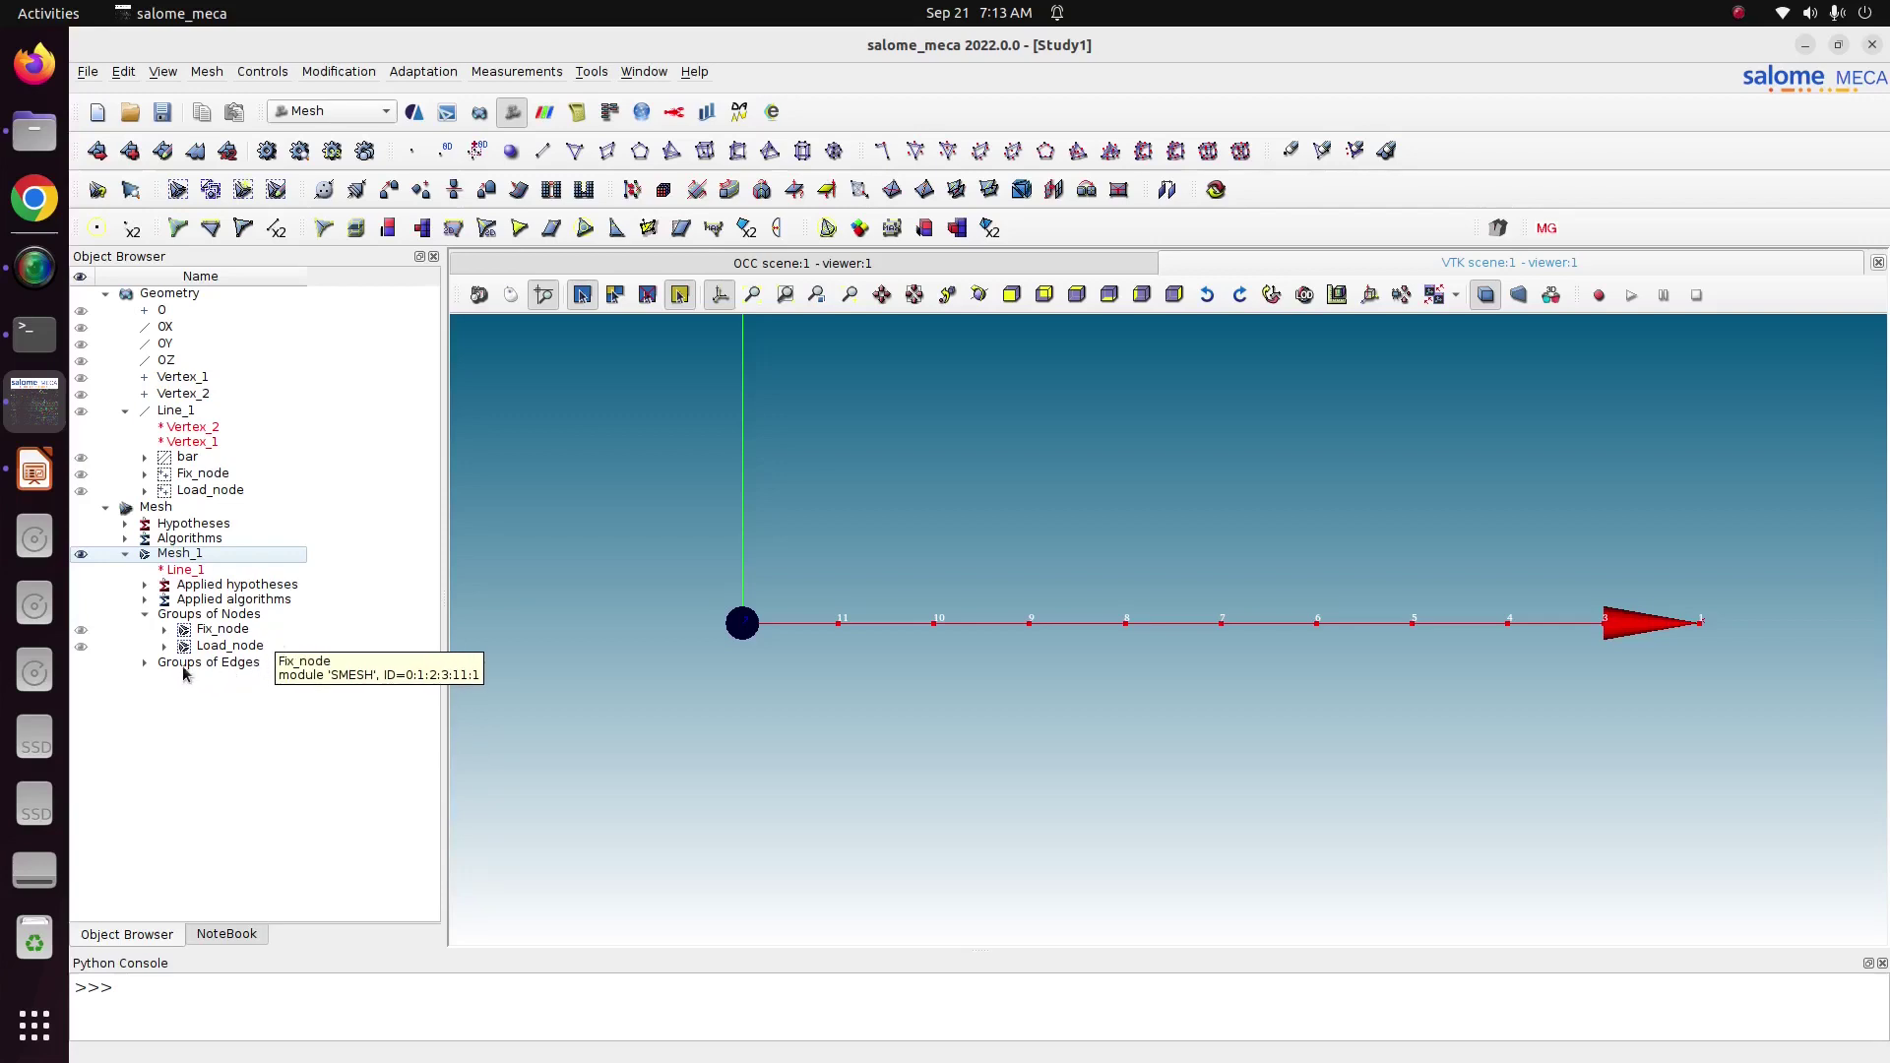
{"action": "left_click", "coordinate": [145, 664]}
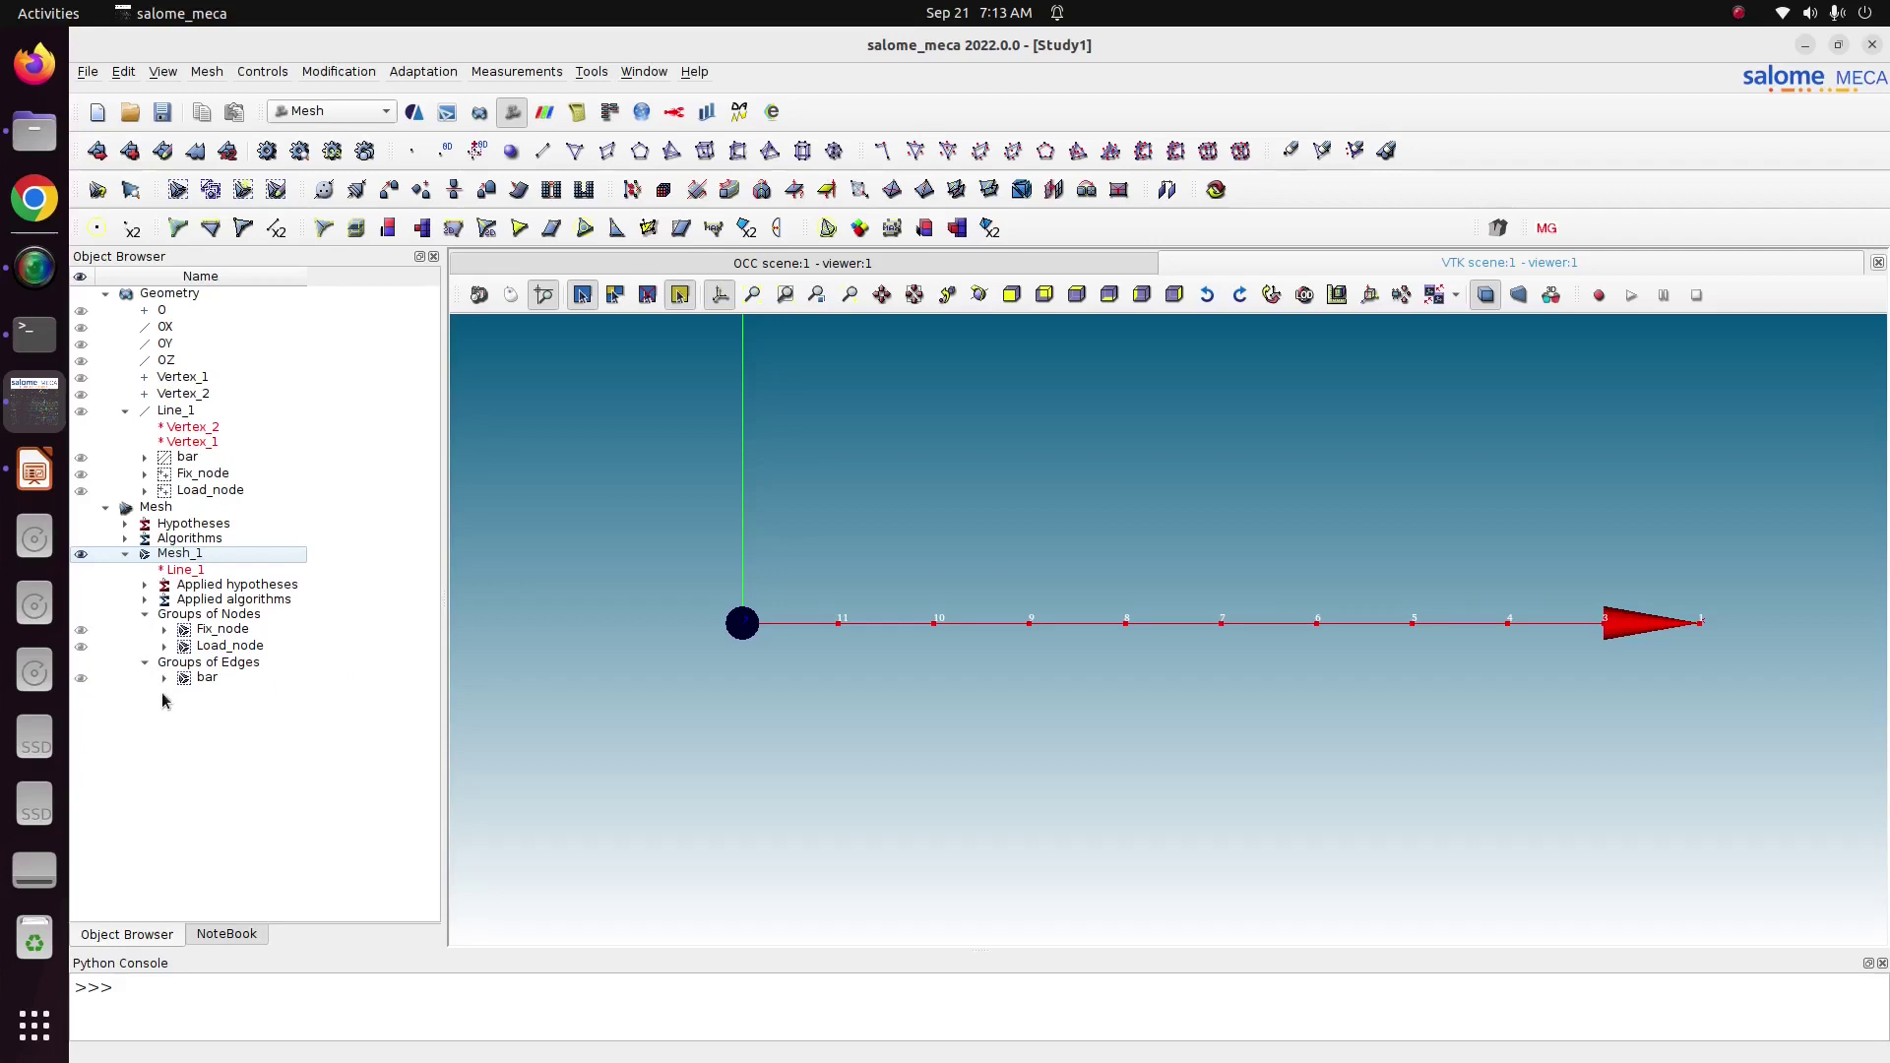
{"action": "left_click", "coordinate": [234, 680]}
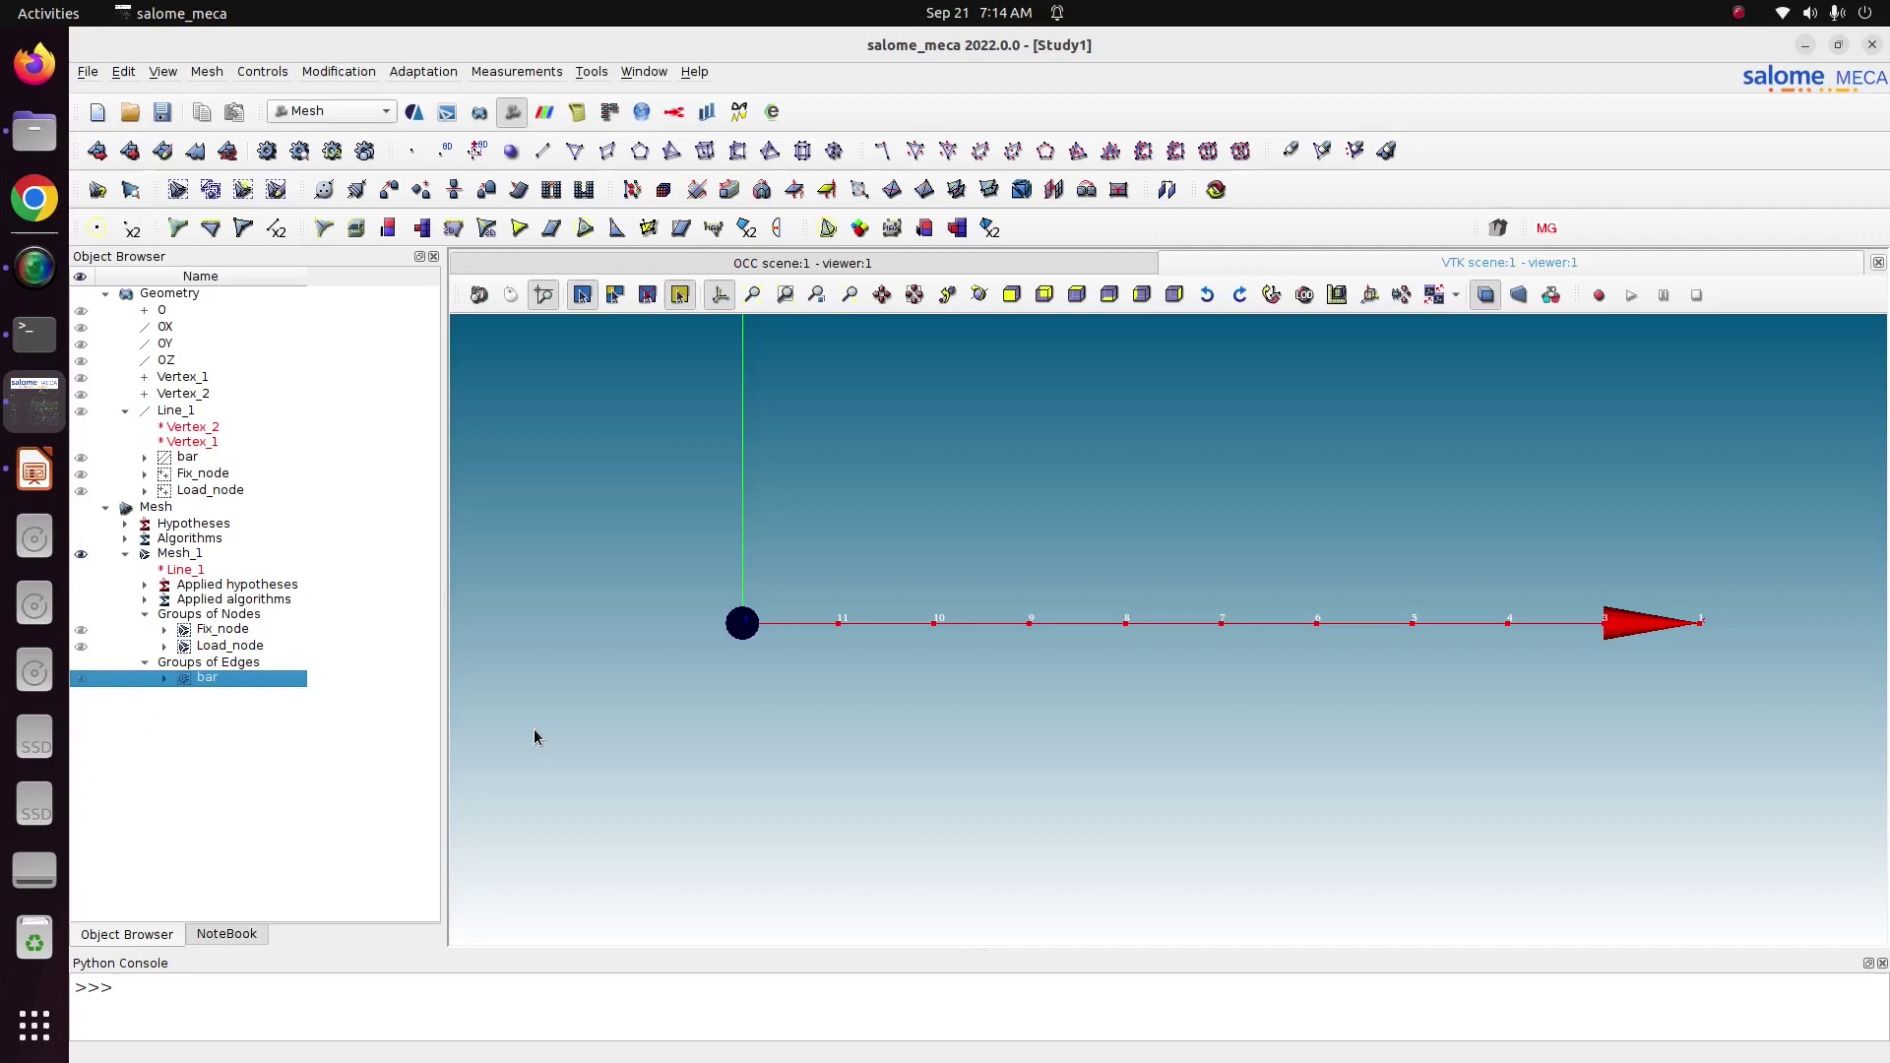
Save the study, then open the module list and close it without switching.
{"action": "key", "text": "ctrl+s"}
{"action": "left_click", "coordinate": [337, 112]}
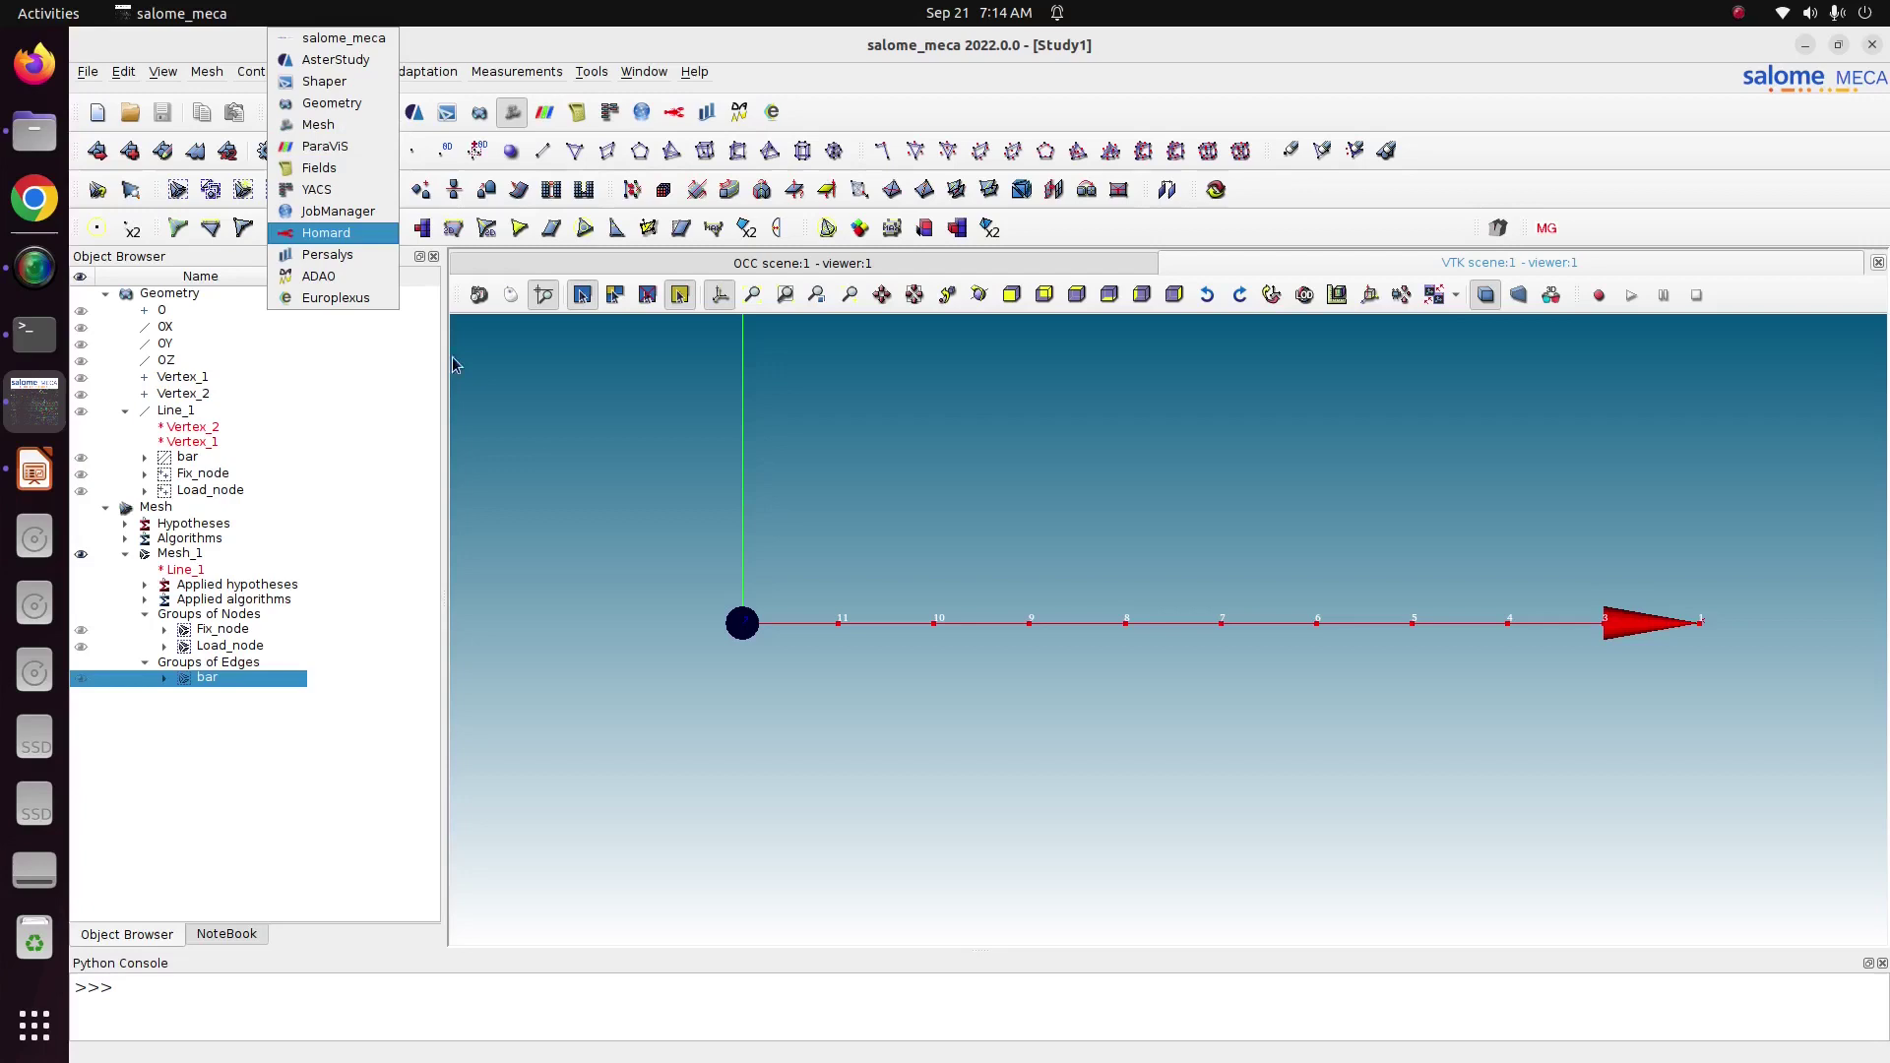
{"action": "left_click", "coordinate": [569, 493]}
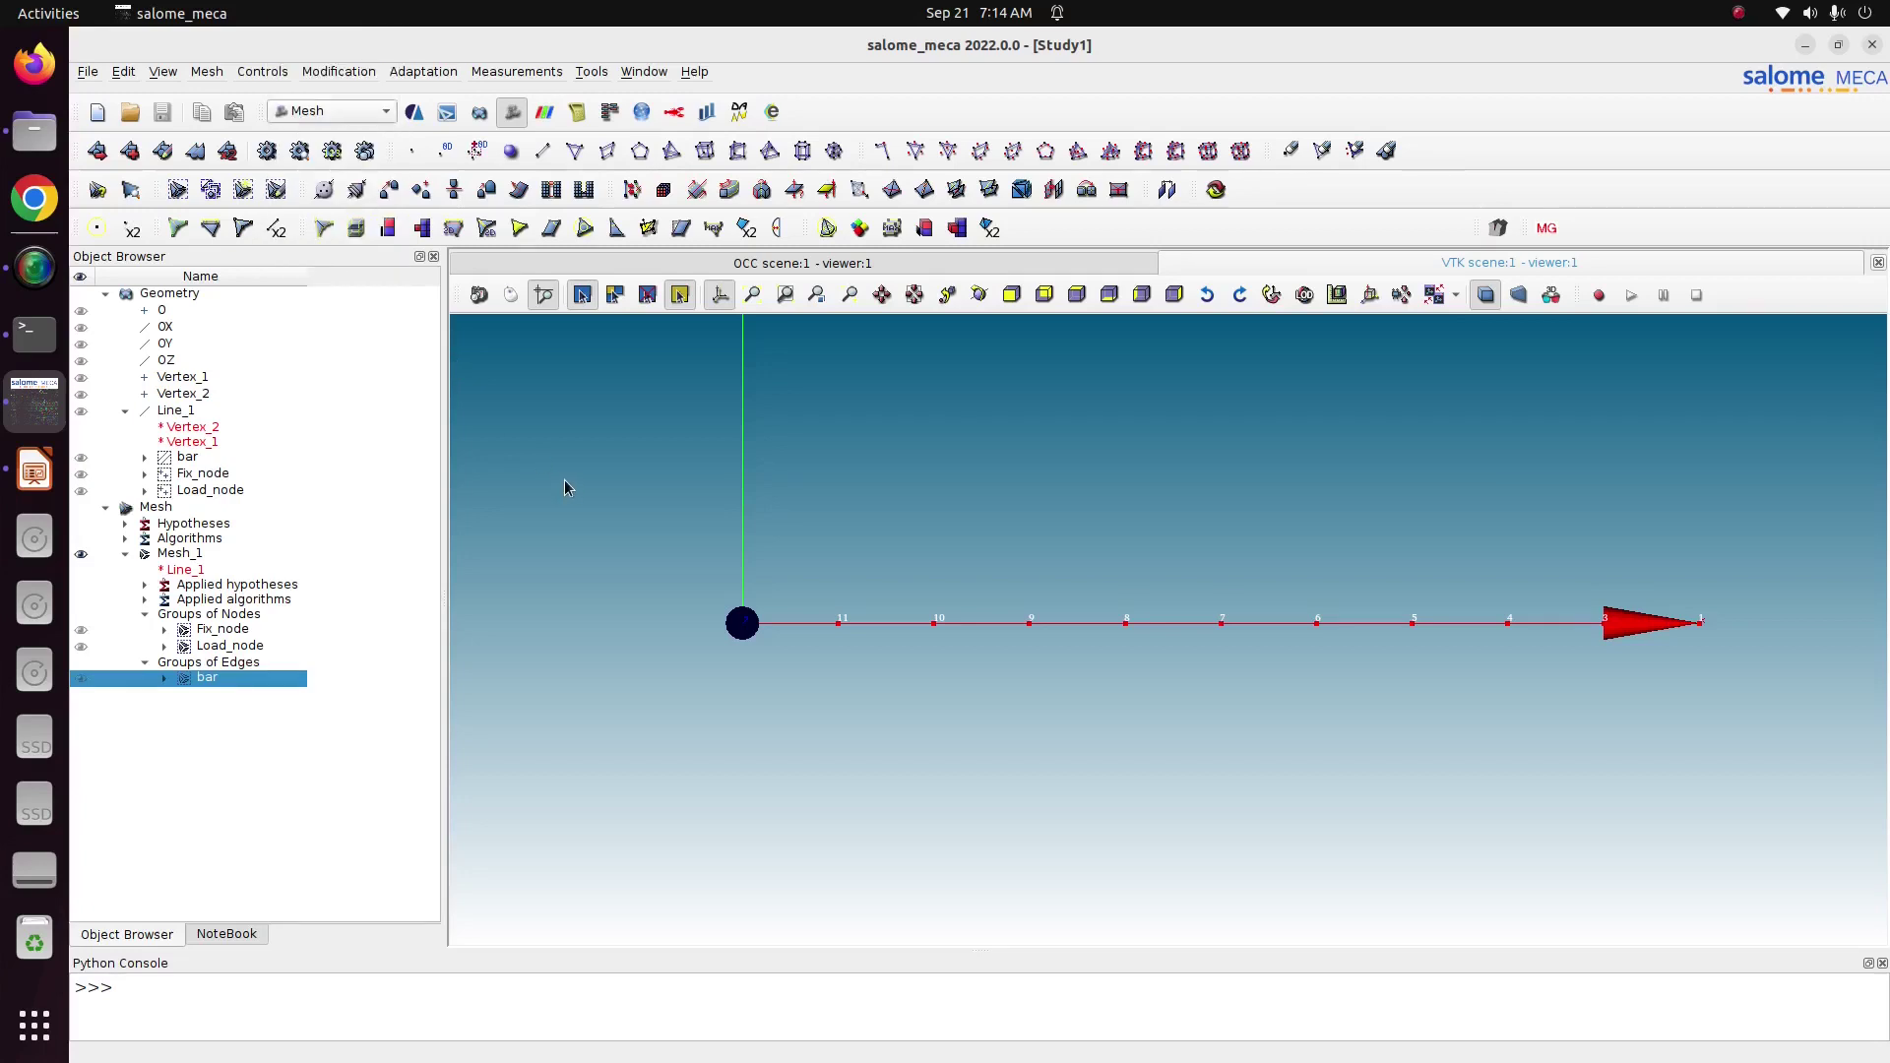
Run Efficient_v0-2-0.jar from the Videos folder with OpenJDK Java 8 Runtime.
{"action": "left_click", "coordinate": [35, 131]}
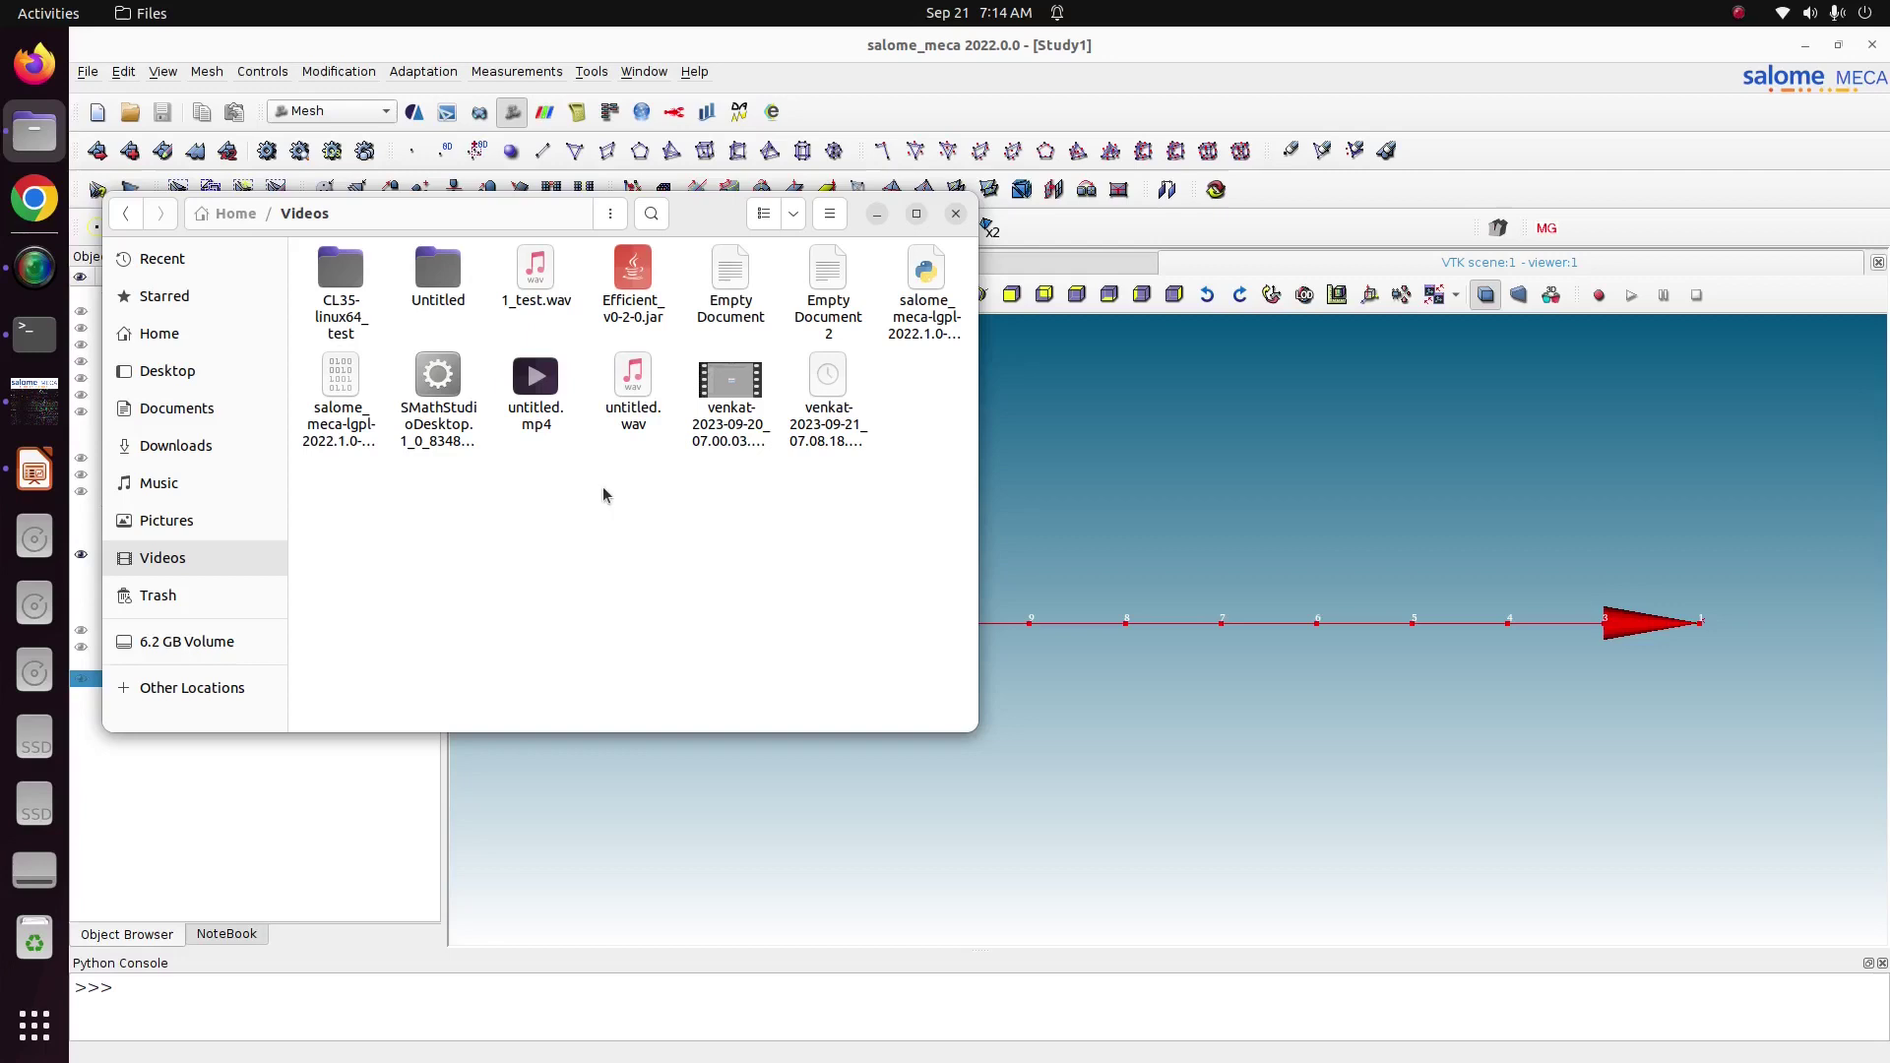
{"action": "left_click", "coordinate": [636, 318]}
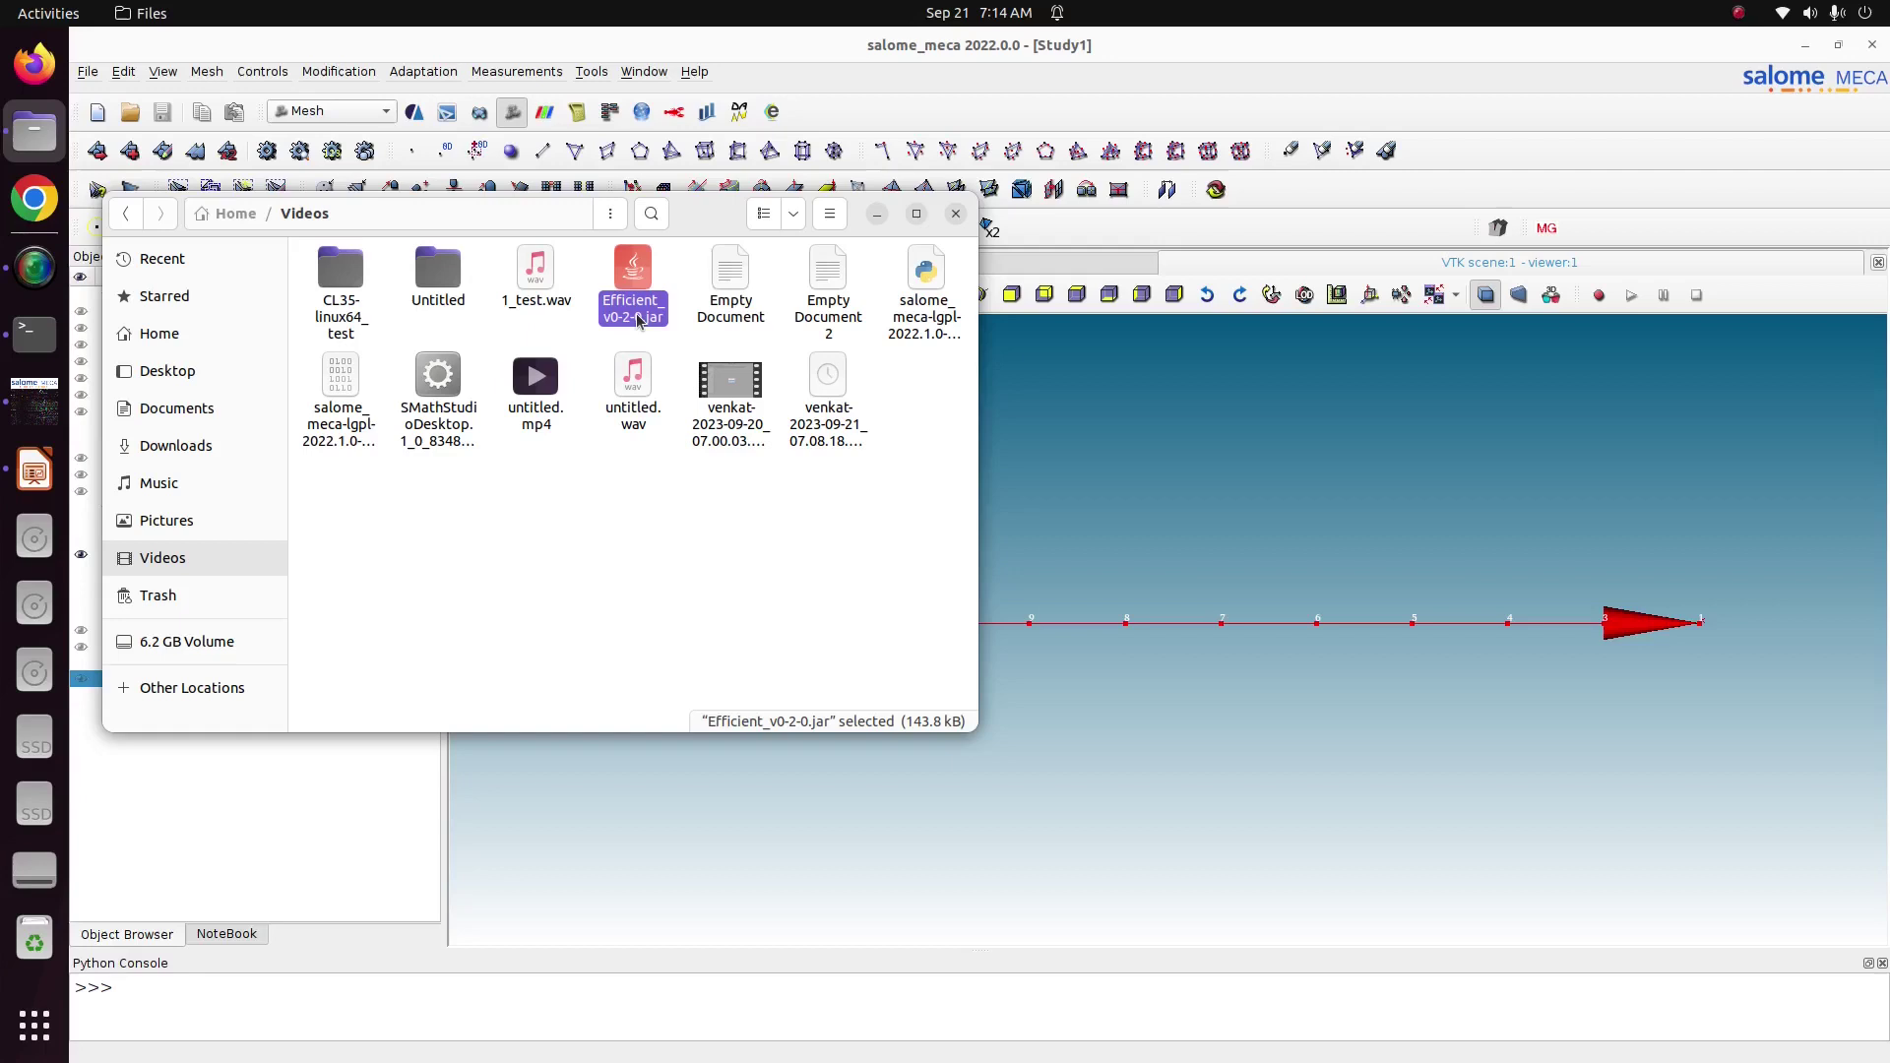
{"action": "right_click", "coordinate": [638, 320]}
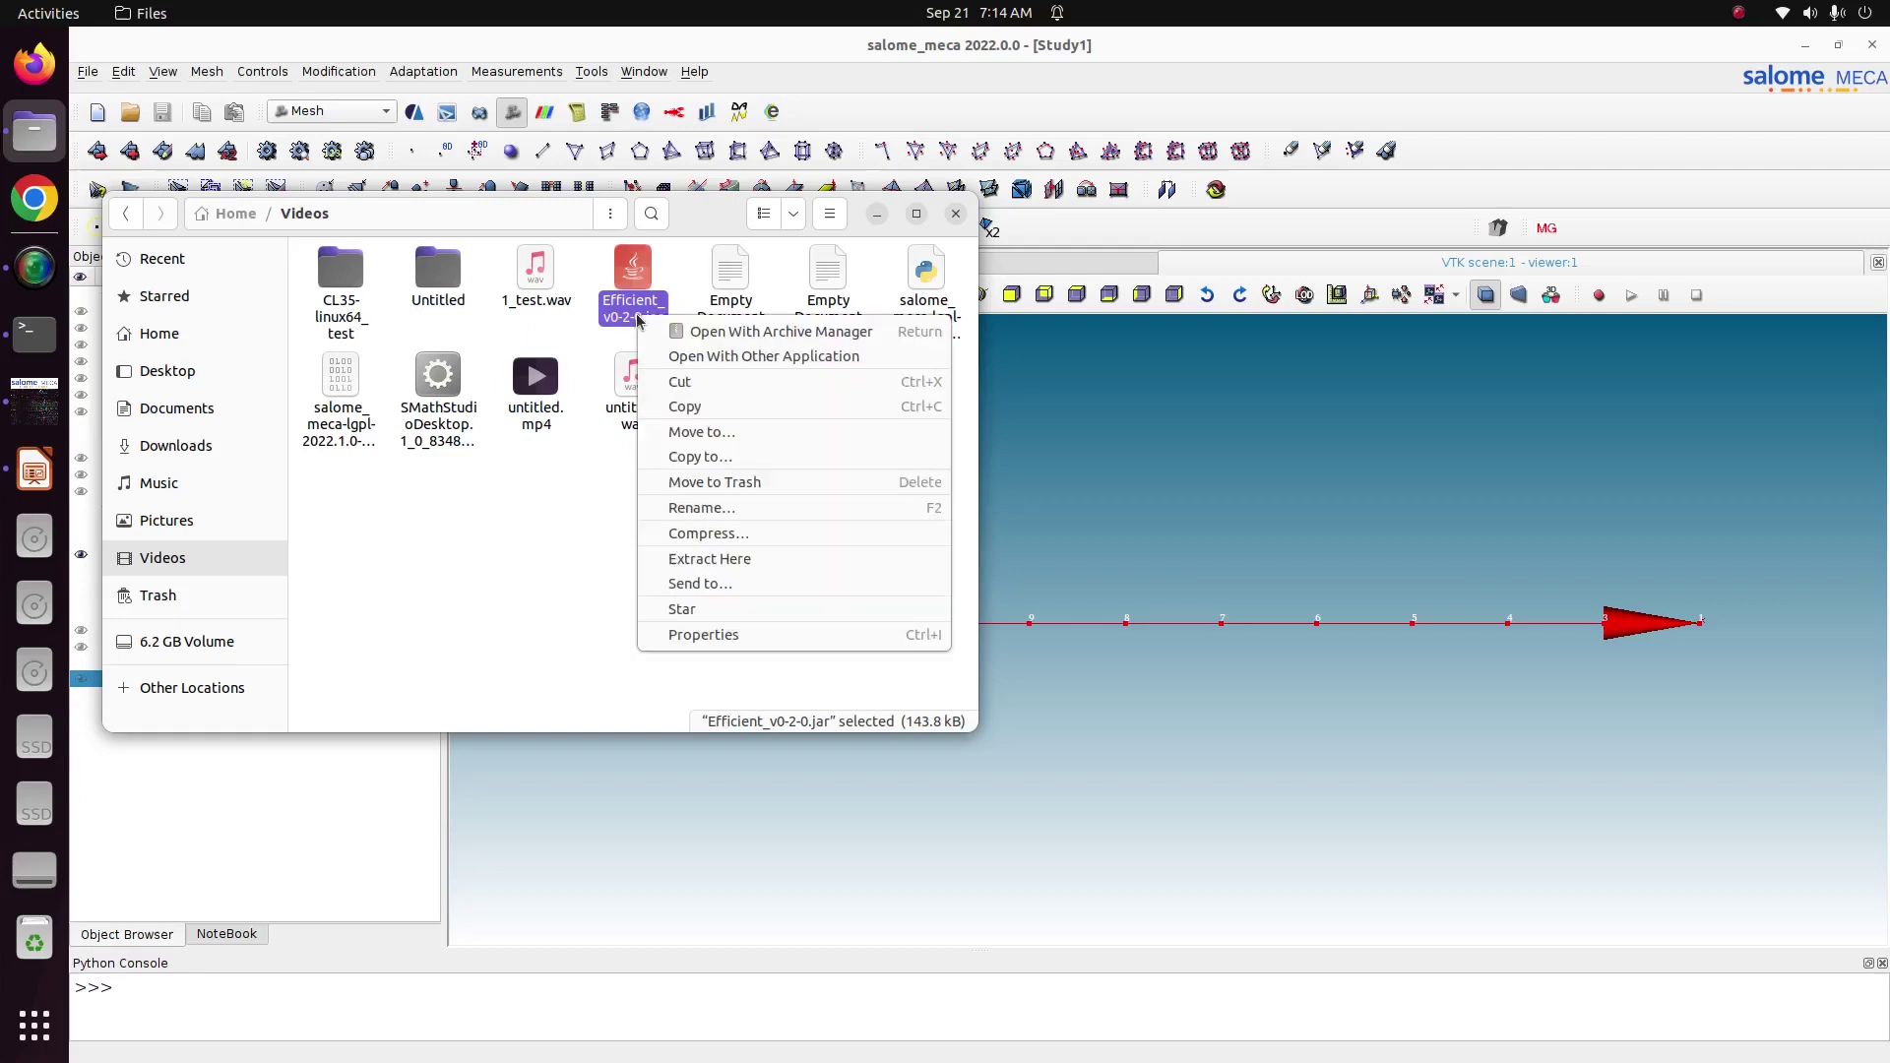
{"action": "left_click", "coordinate": [791, 360]}
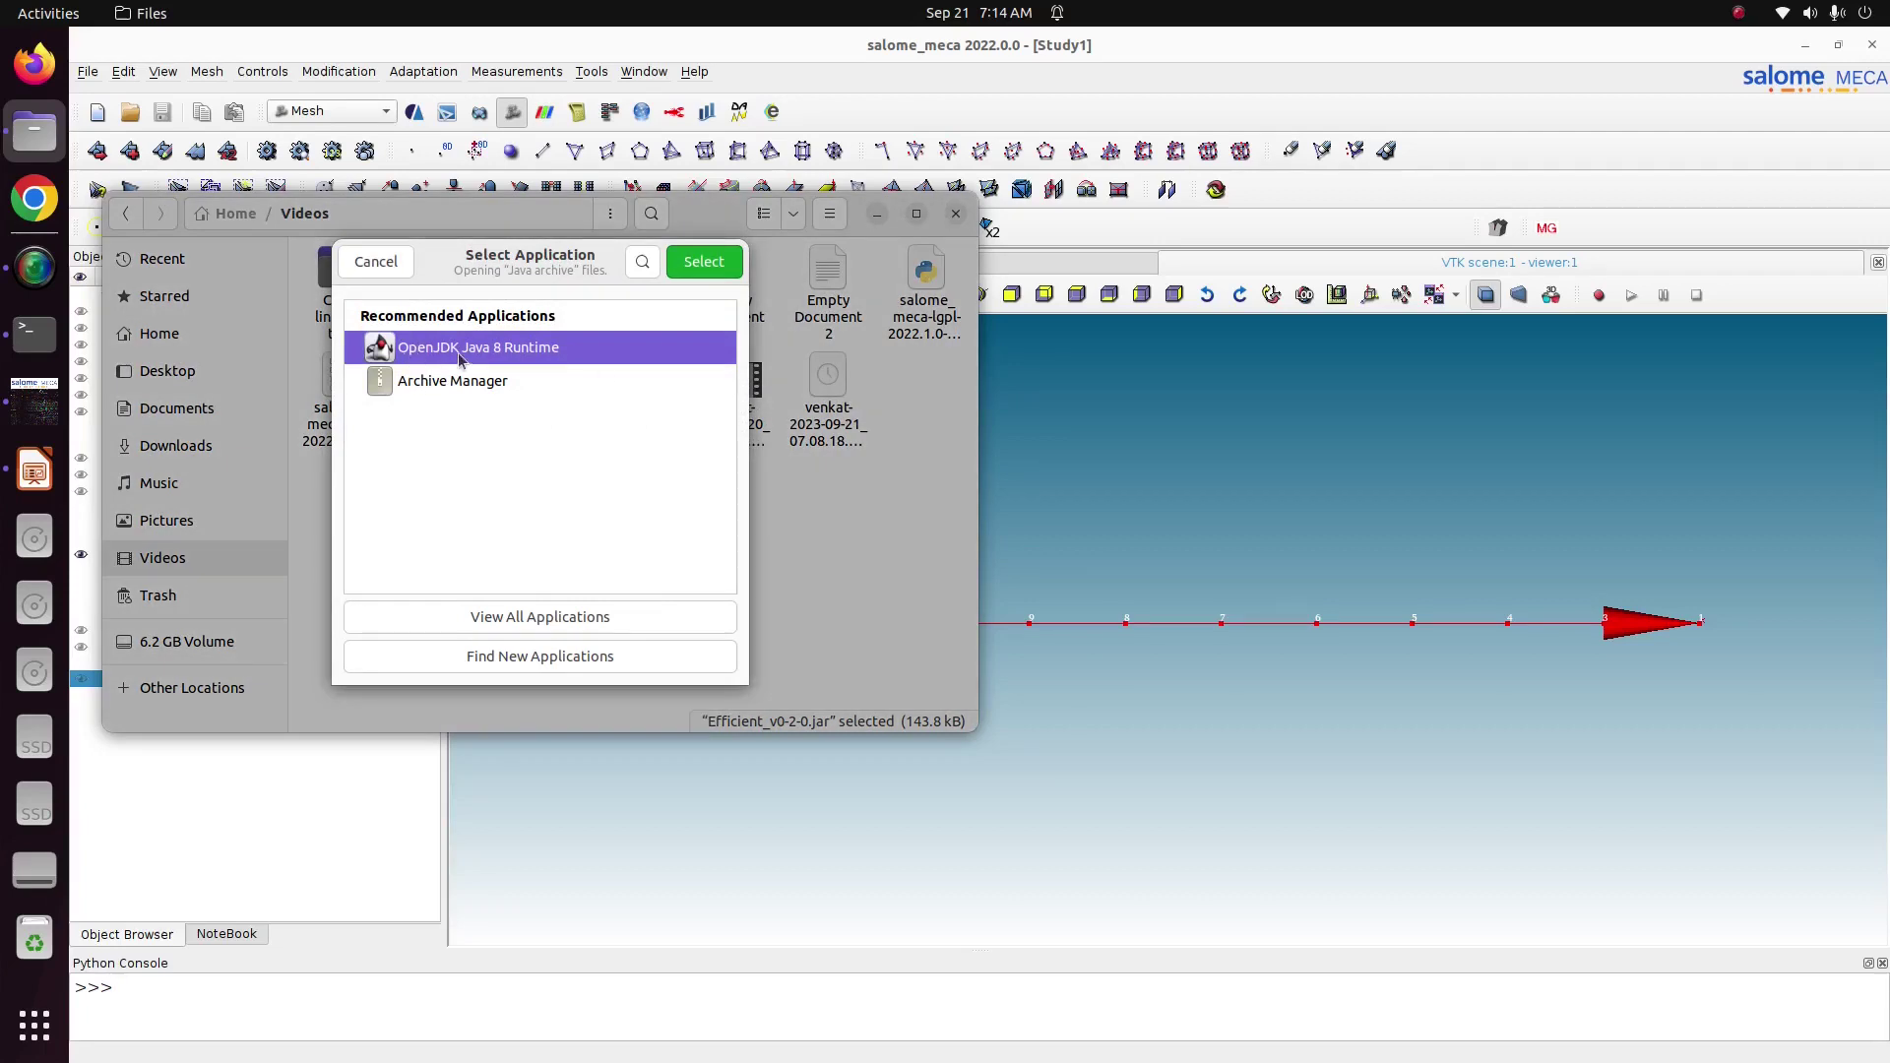
{"action": "left_click", "coordinate": [692, 276]}
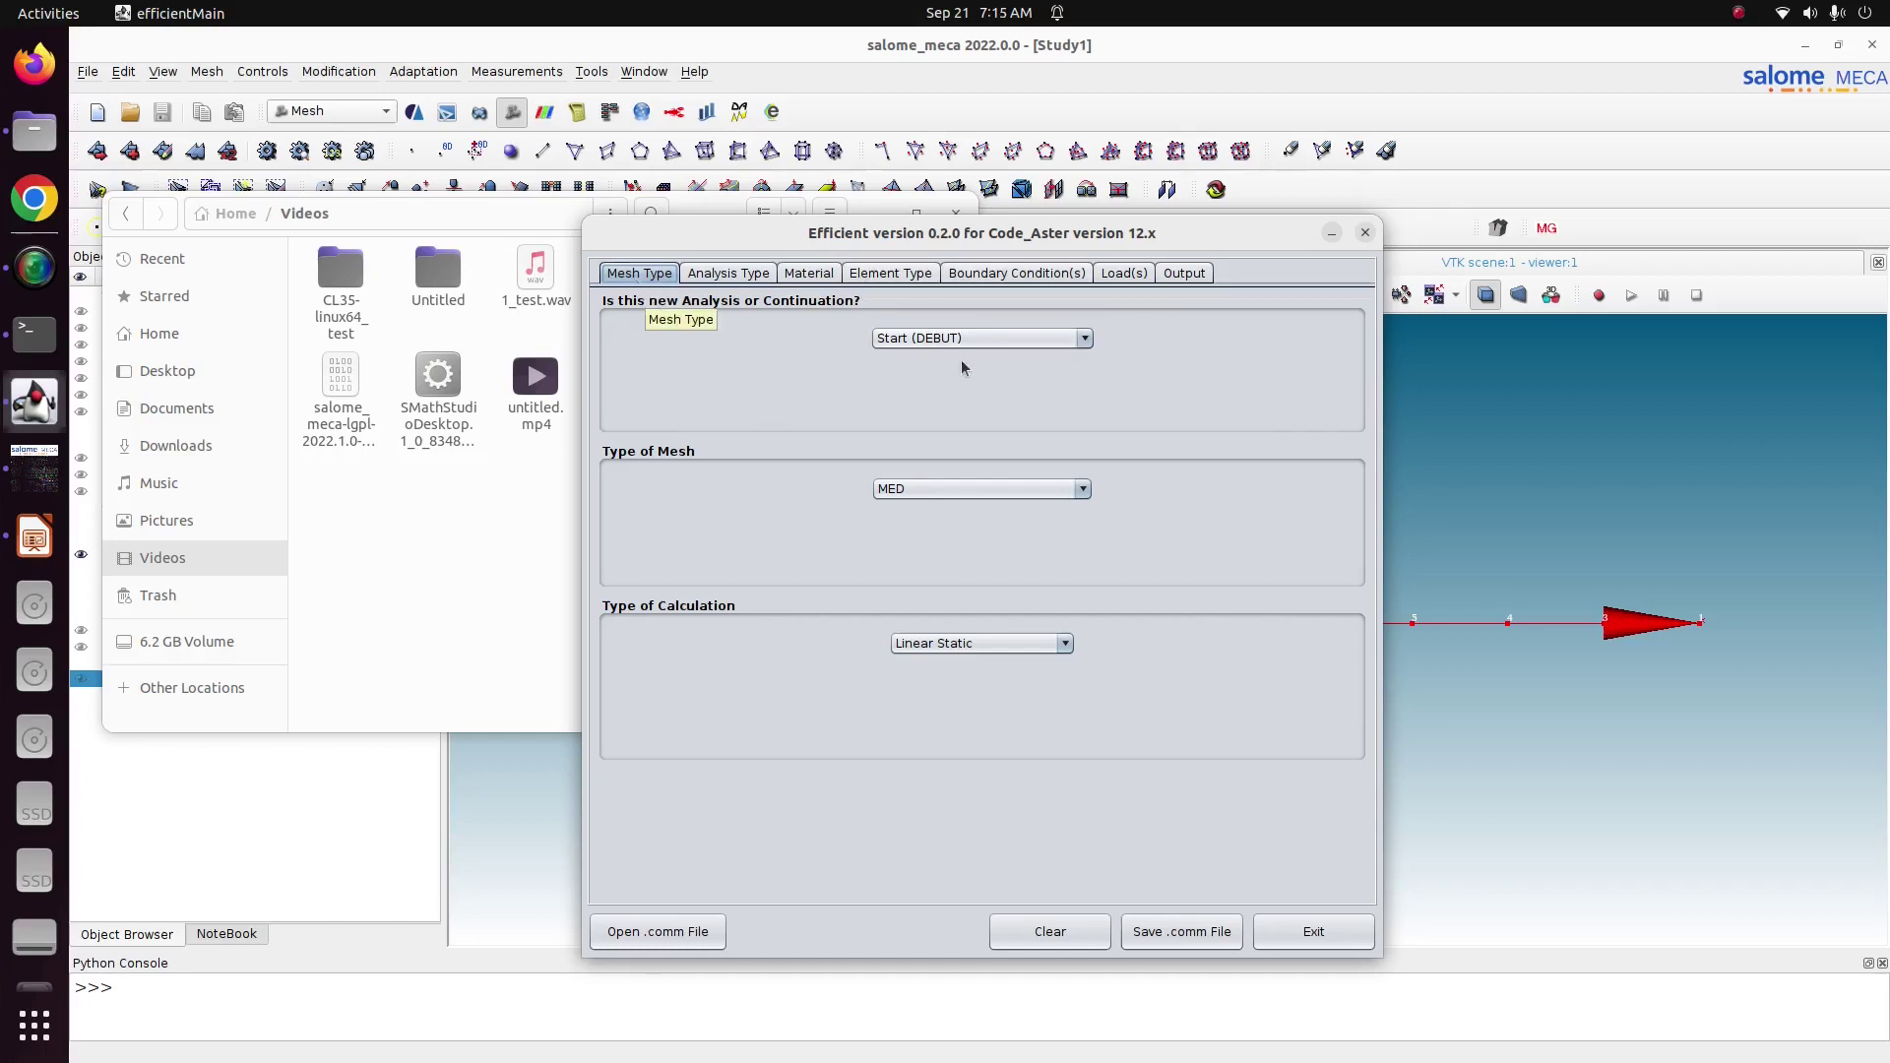
Set the Efficient analysis type to Mechanical - Beam.
{"action": "left_click", "coordinate": [727, 275]}
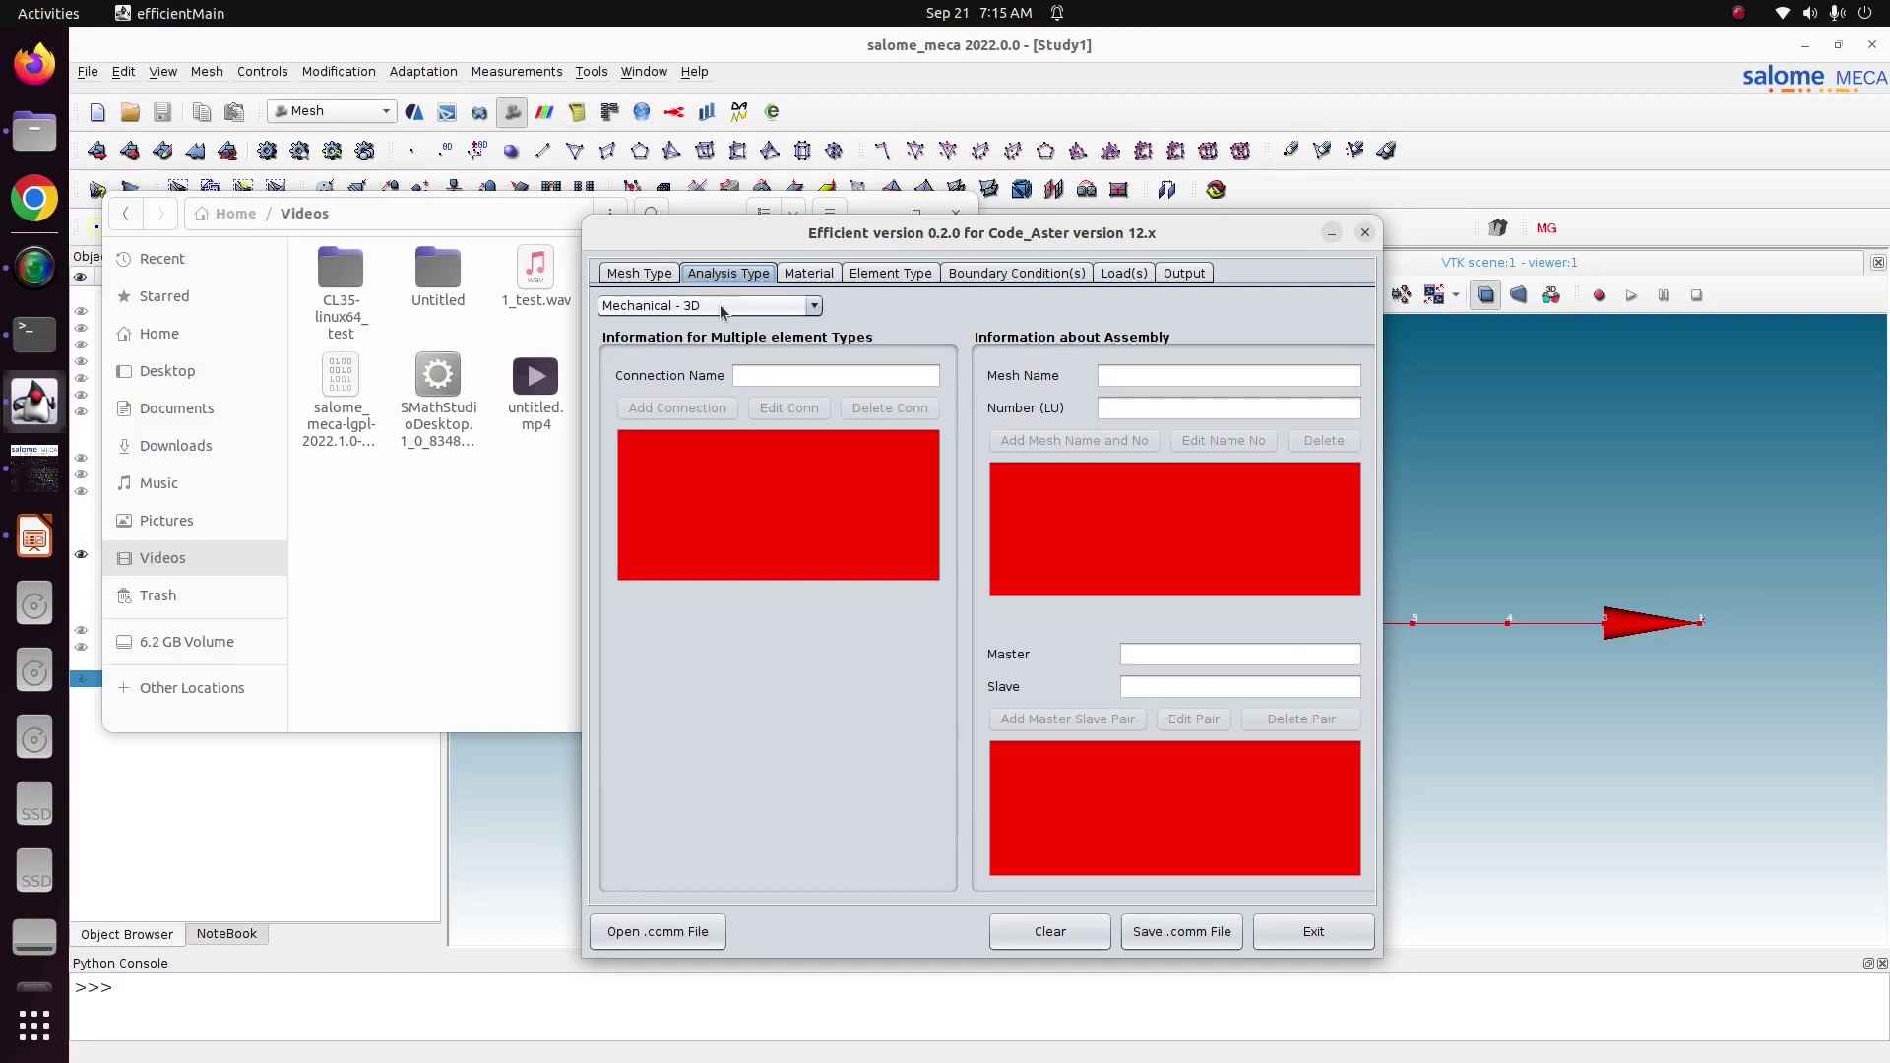
{"action": "left_click", "coordinate": [721, 309]}
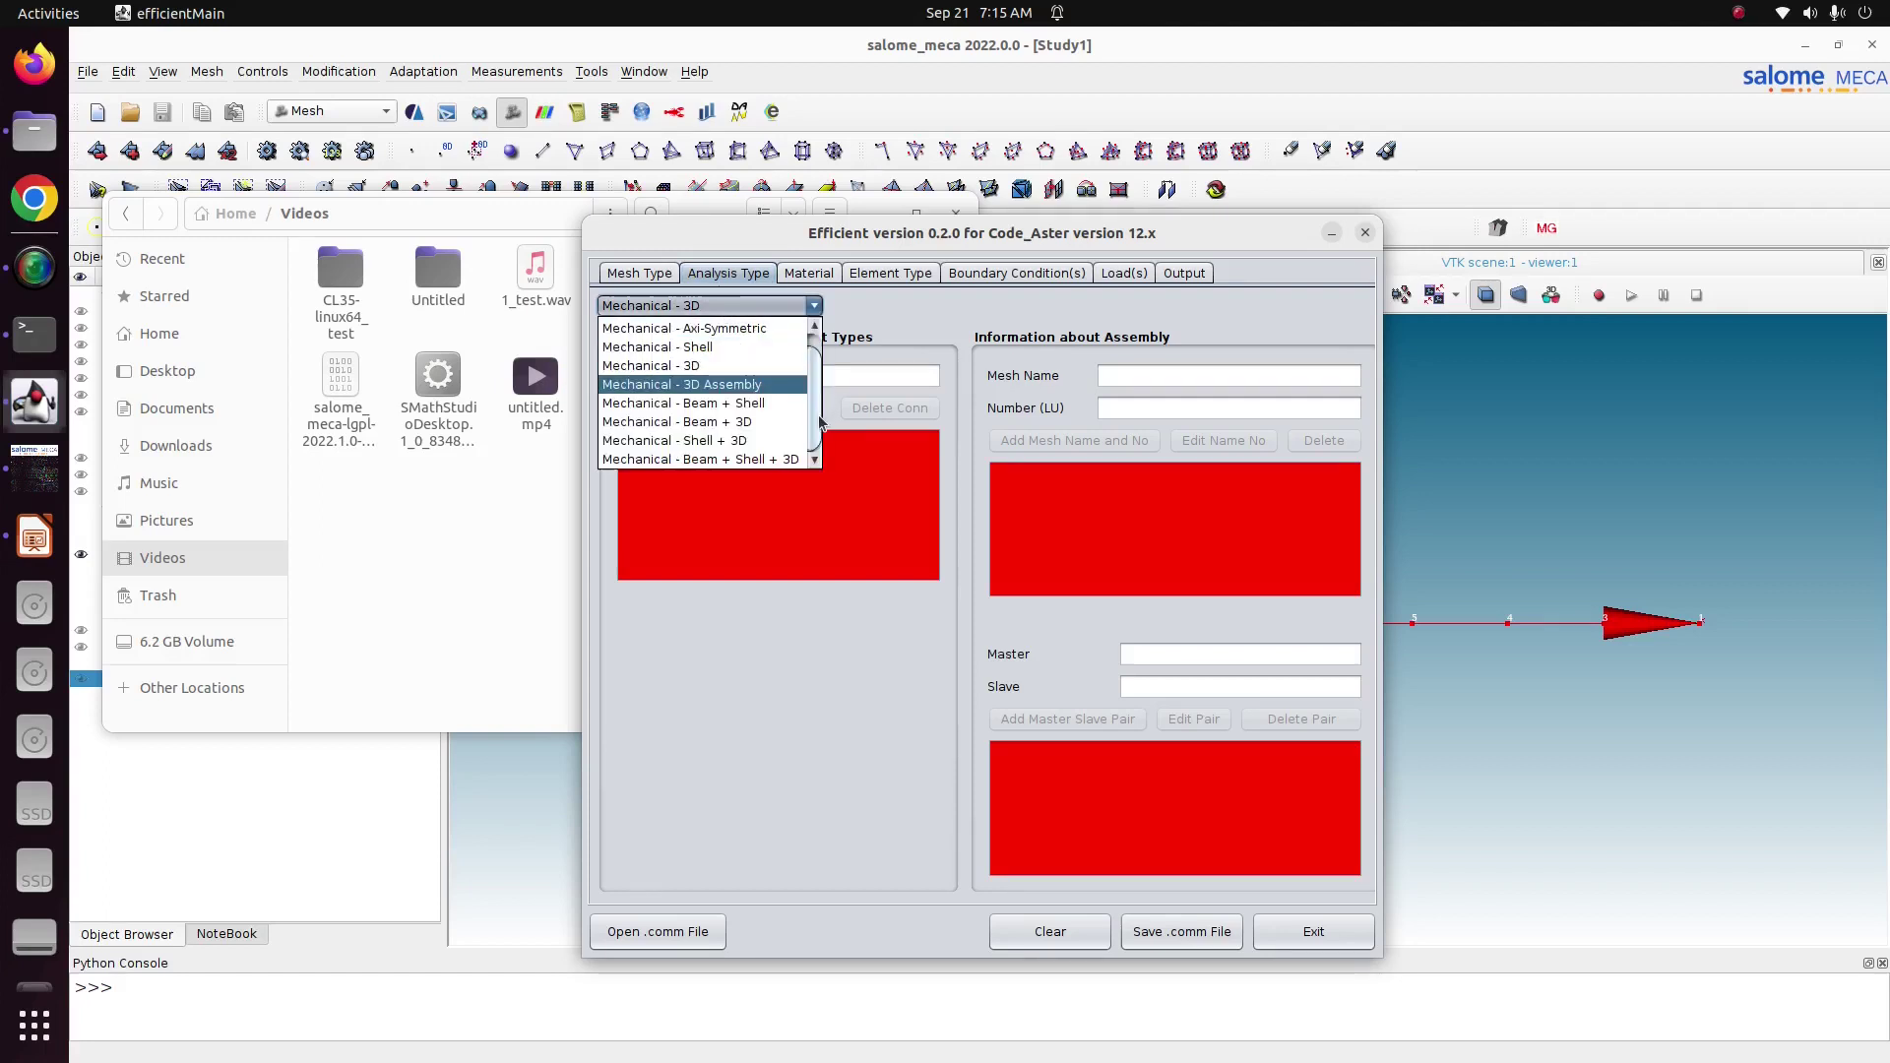
{"action": "scroll", "coordinate": [770, 335], "scroll_direction": "up", "scroll_amount": 1}
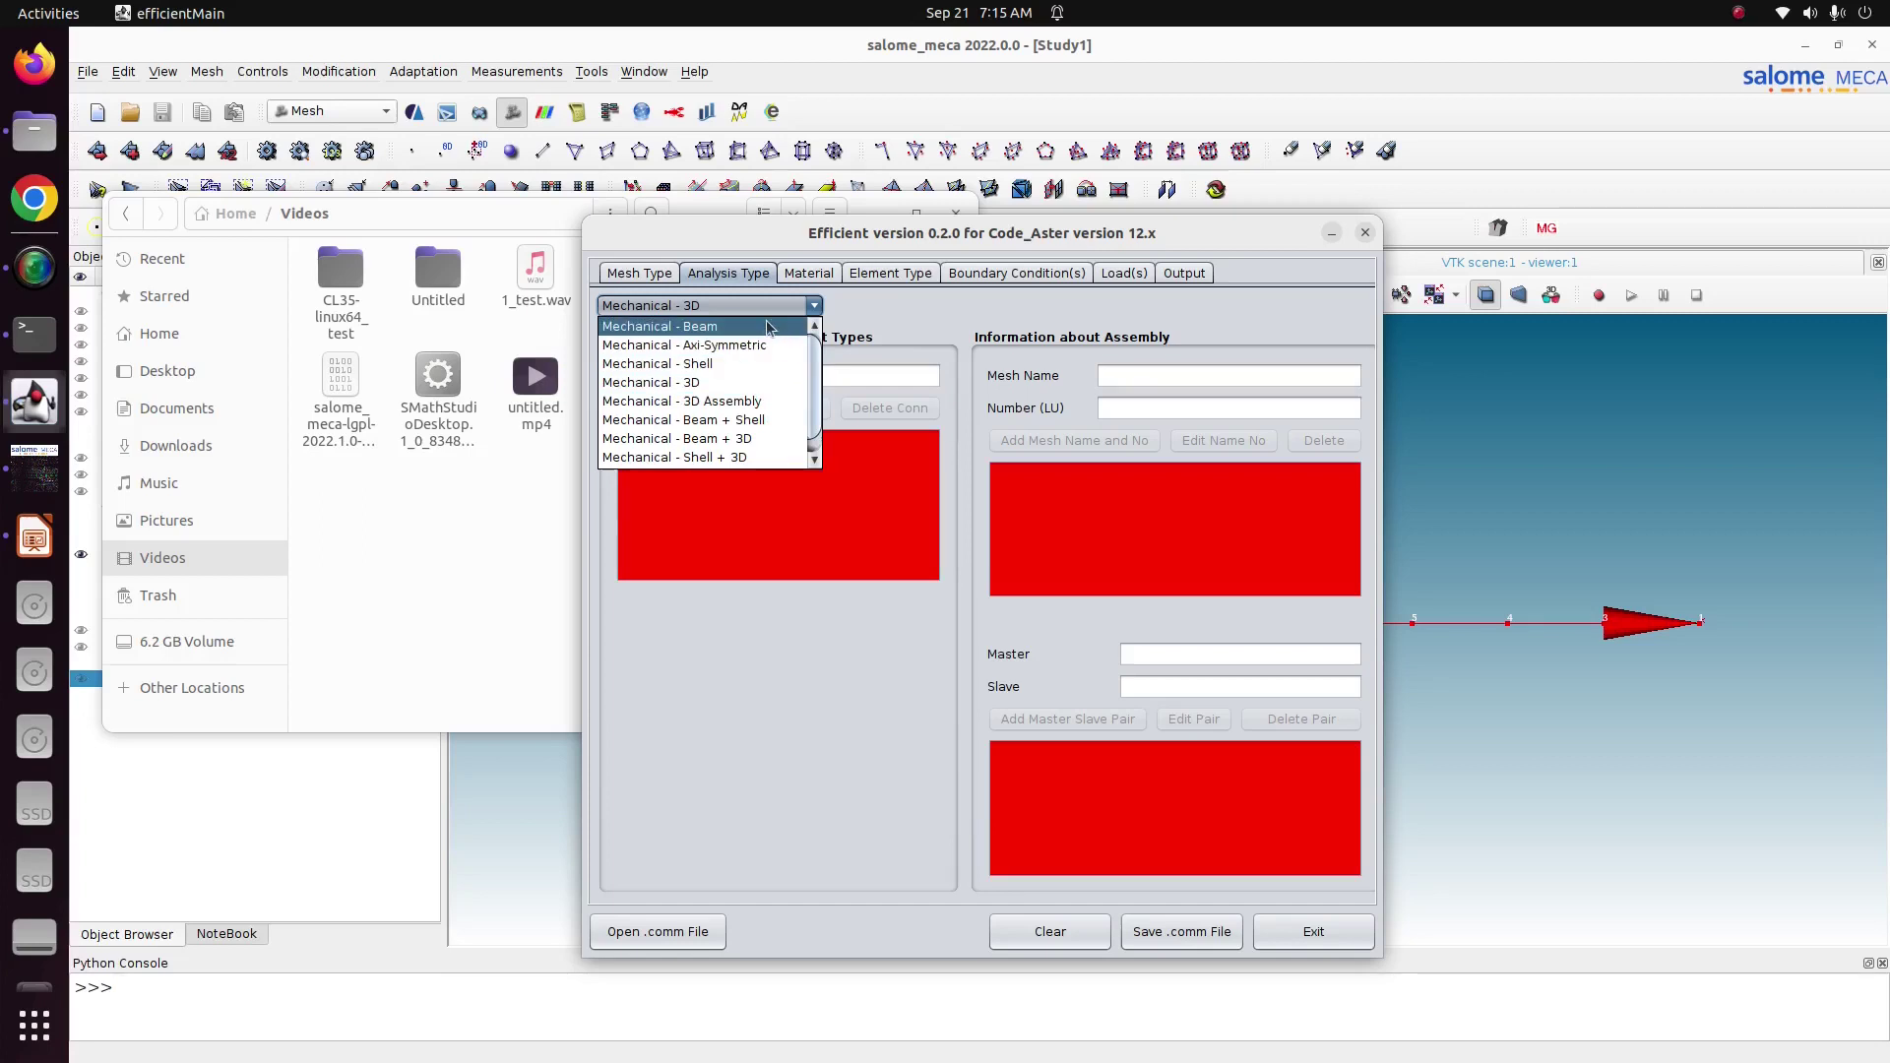
{"action": "left_click", "coordinate": [770, 328]}
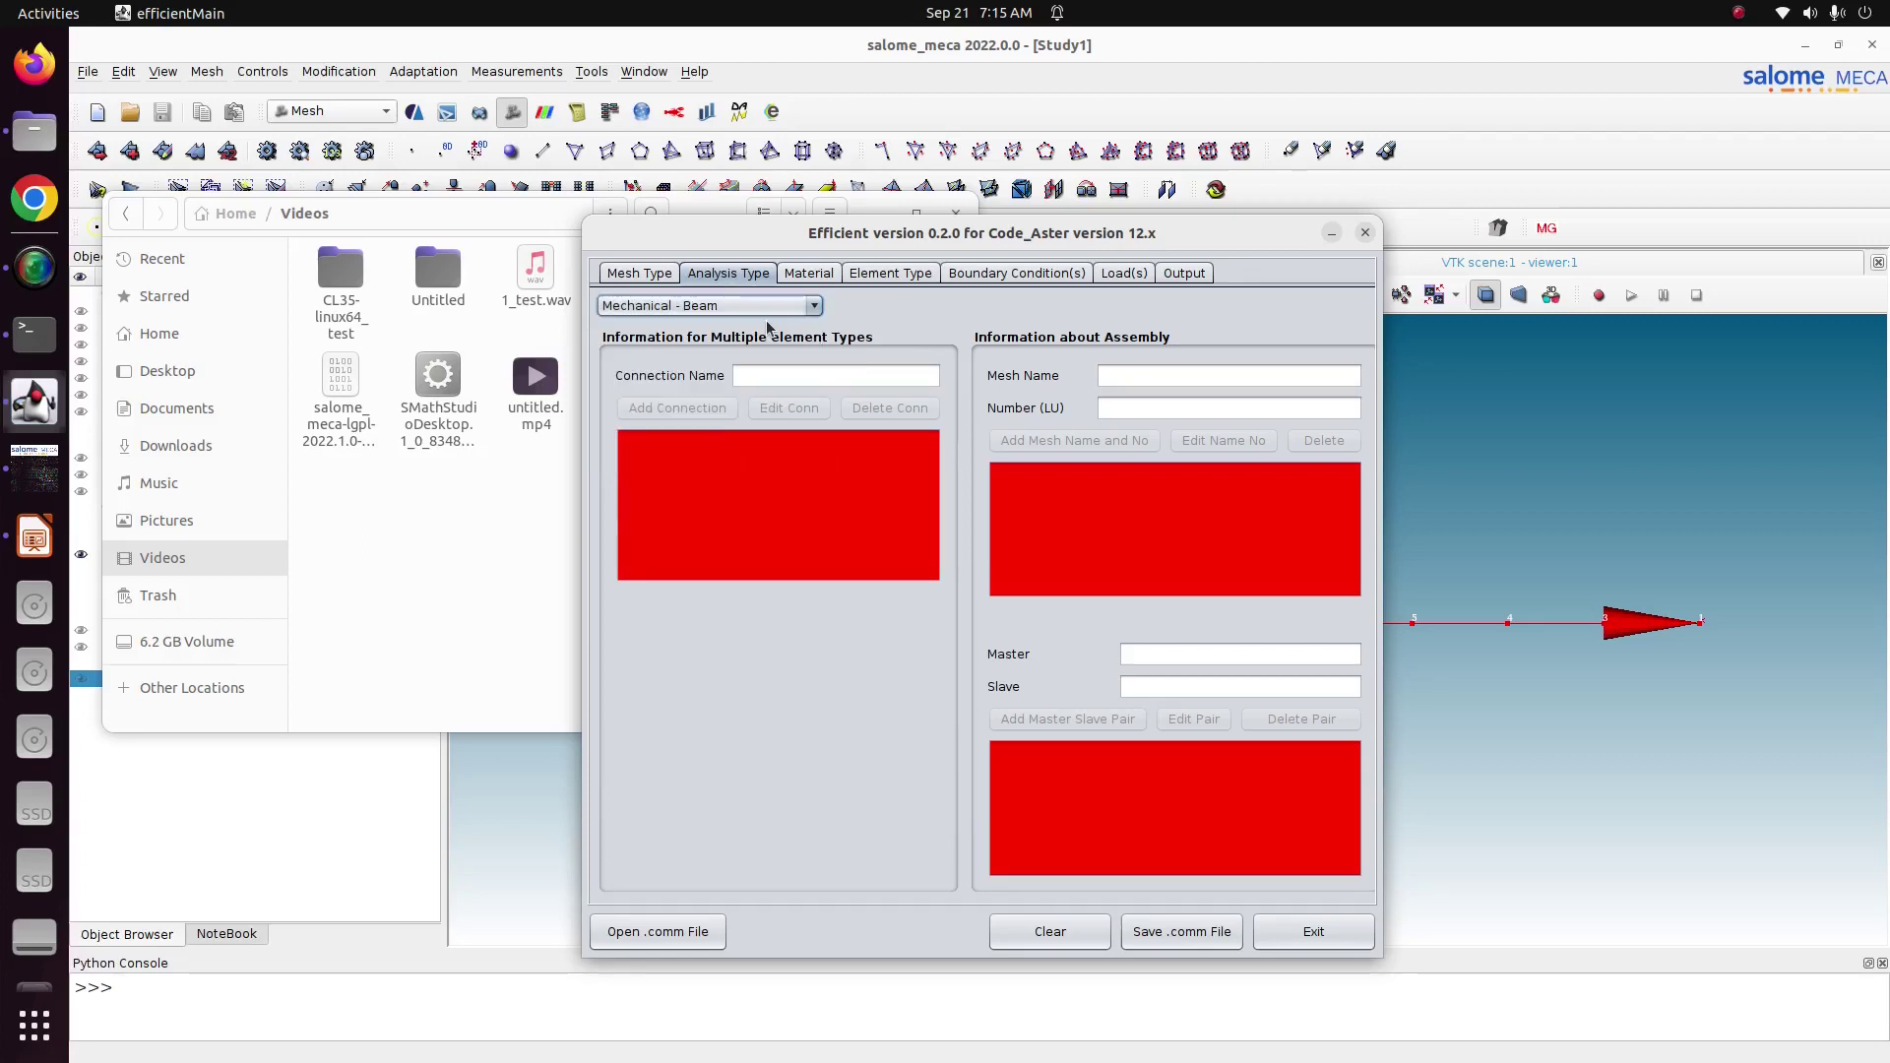
Create a Carbon Steel material named STEEL with Young's modulus 210e9.
{"action": "left_click", "coordinate": [805, 275]}
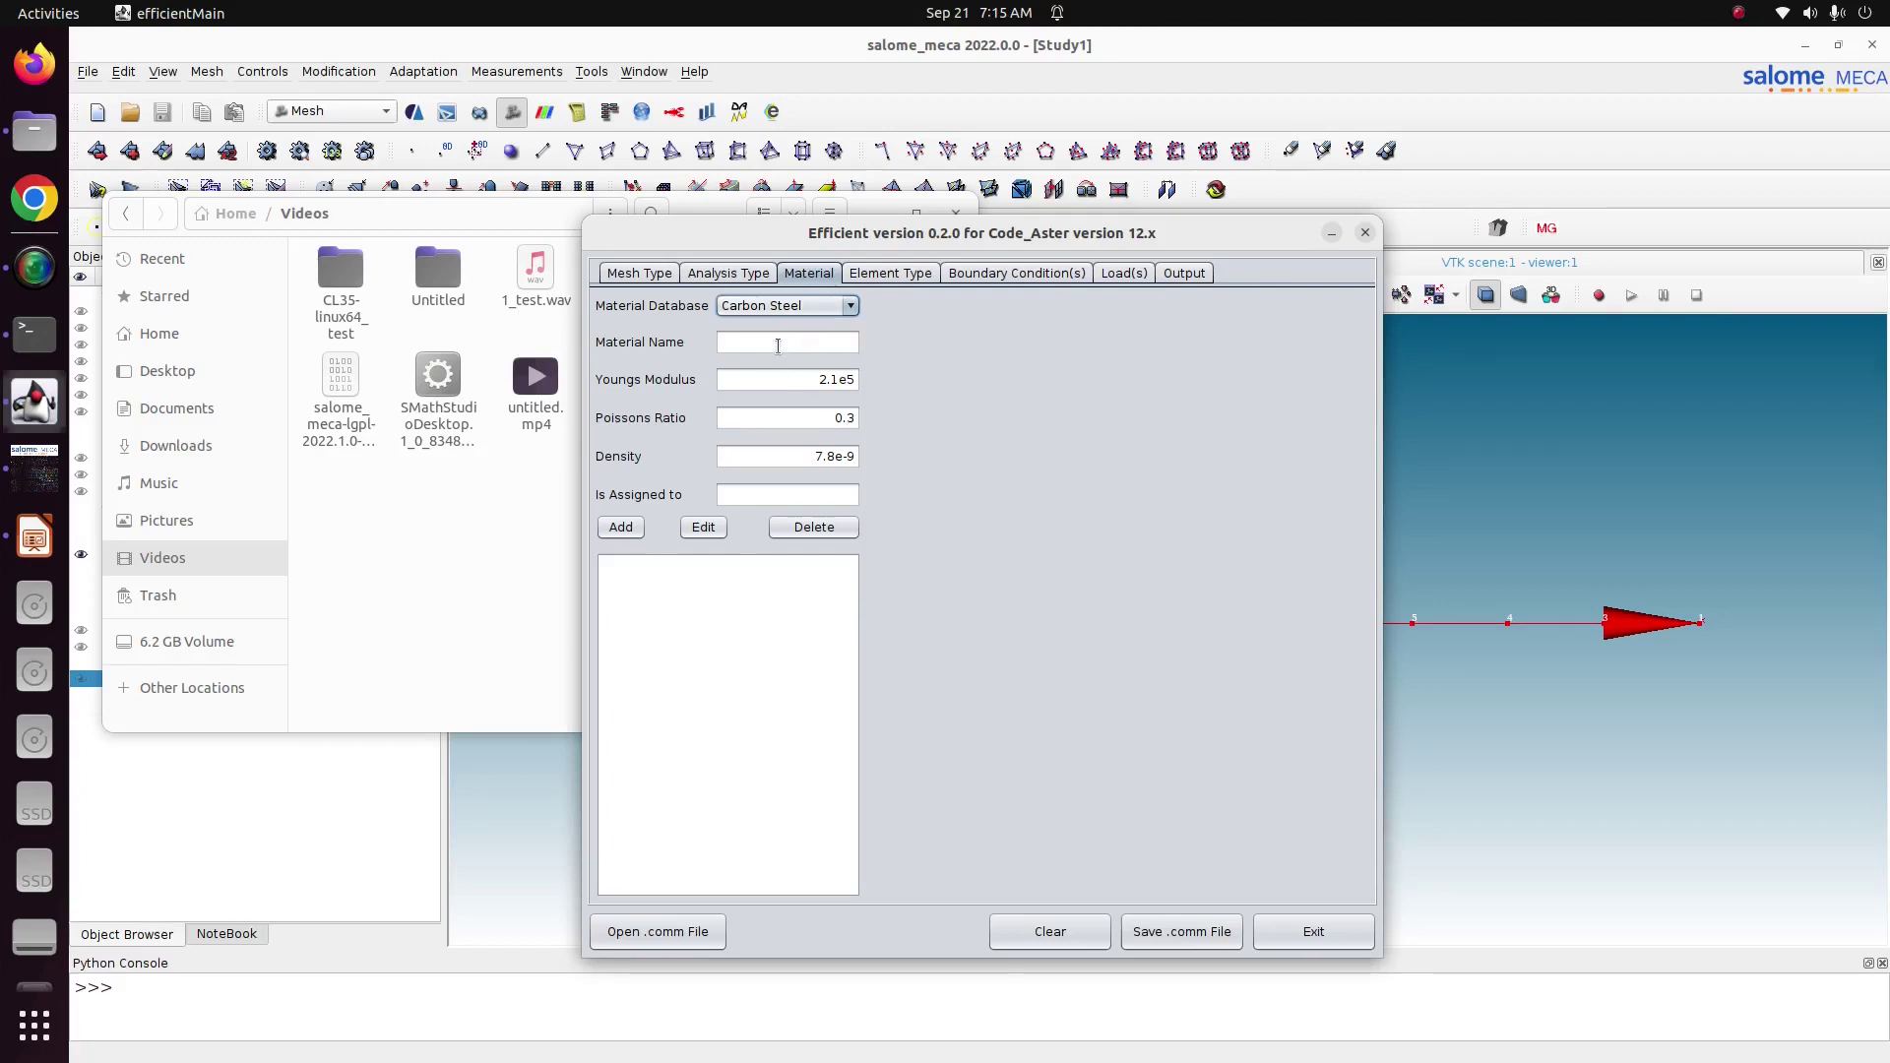
{"action": "left_click", "coordinate": [778, 345]}
{"action": "left_click", "coordinate": [793, 306]}
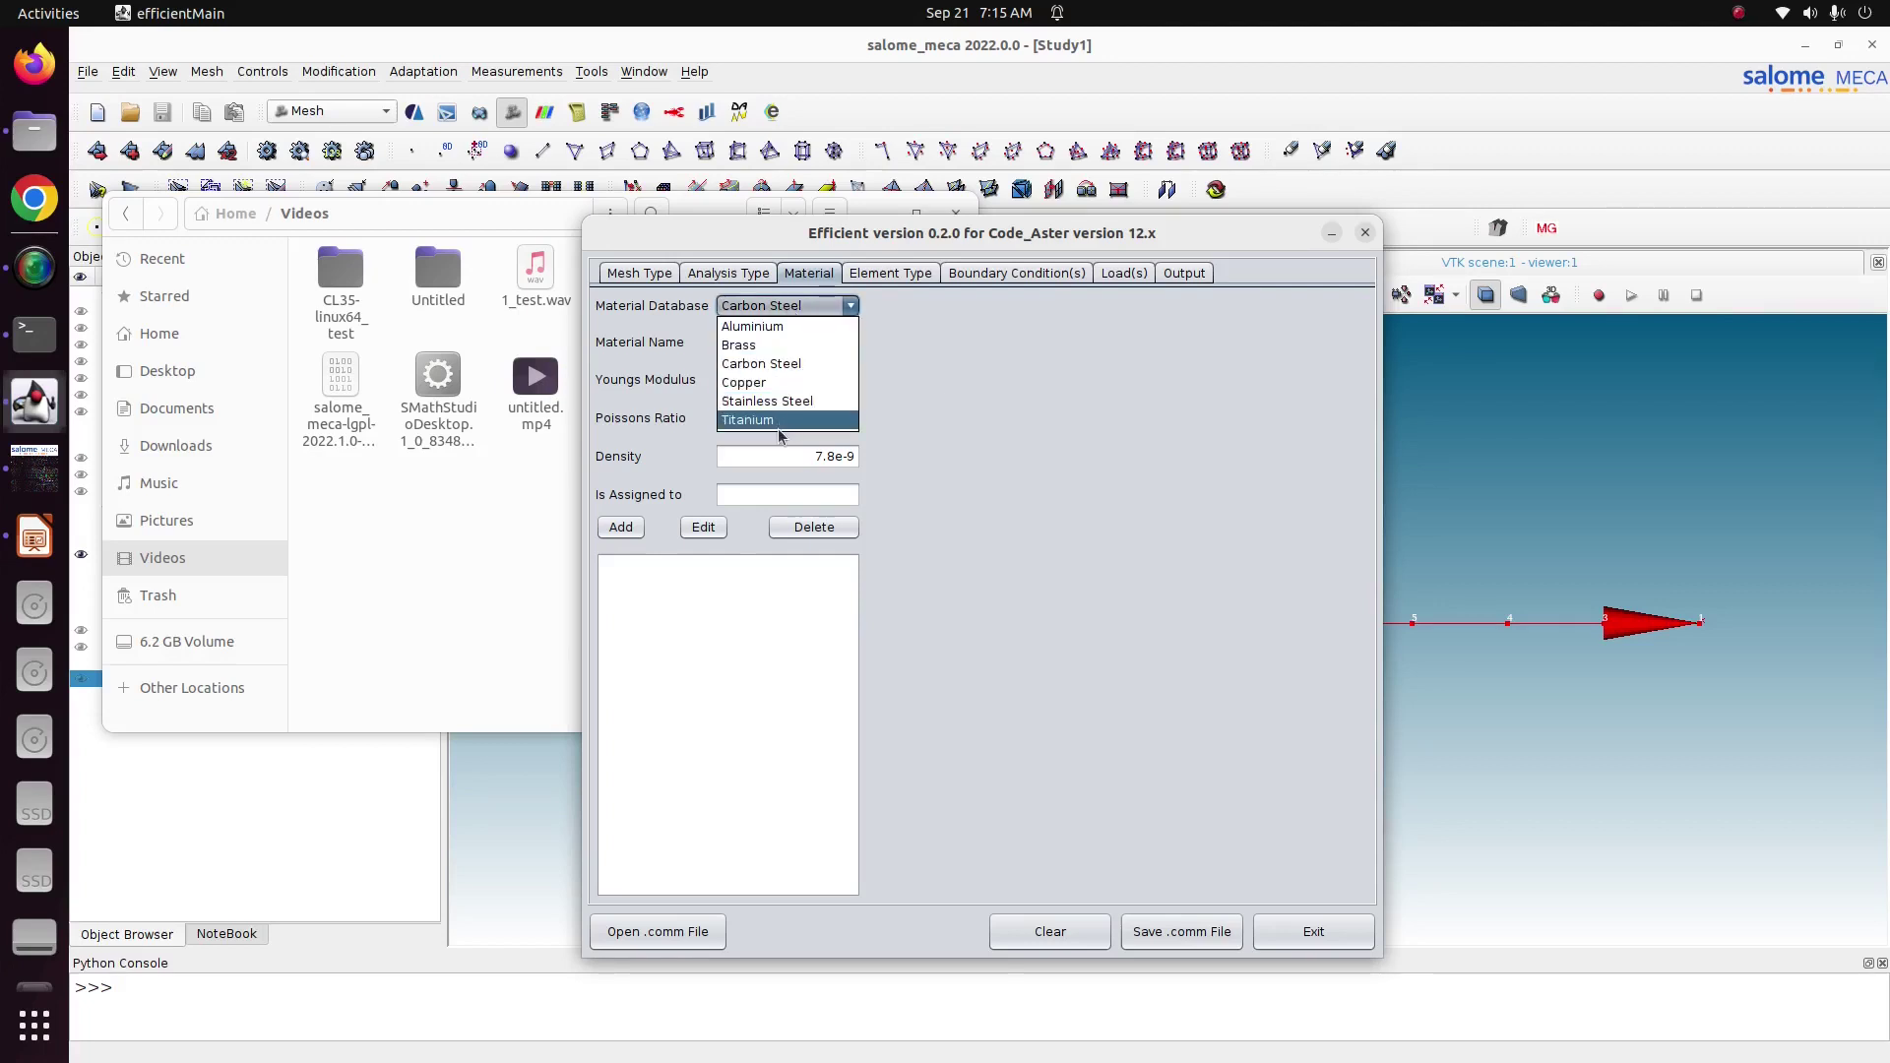
{"action": "left_click", "coordinate": [783, 308]}
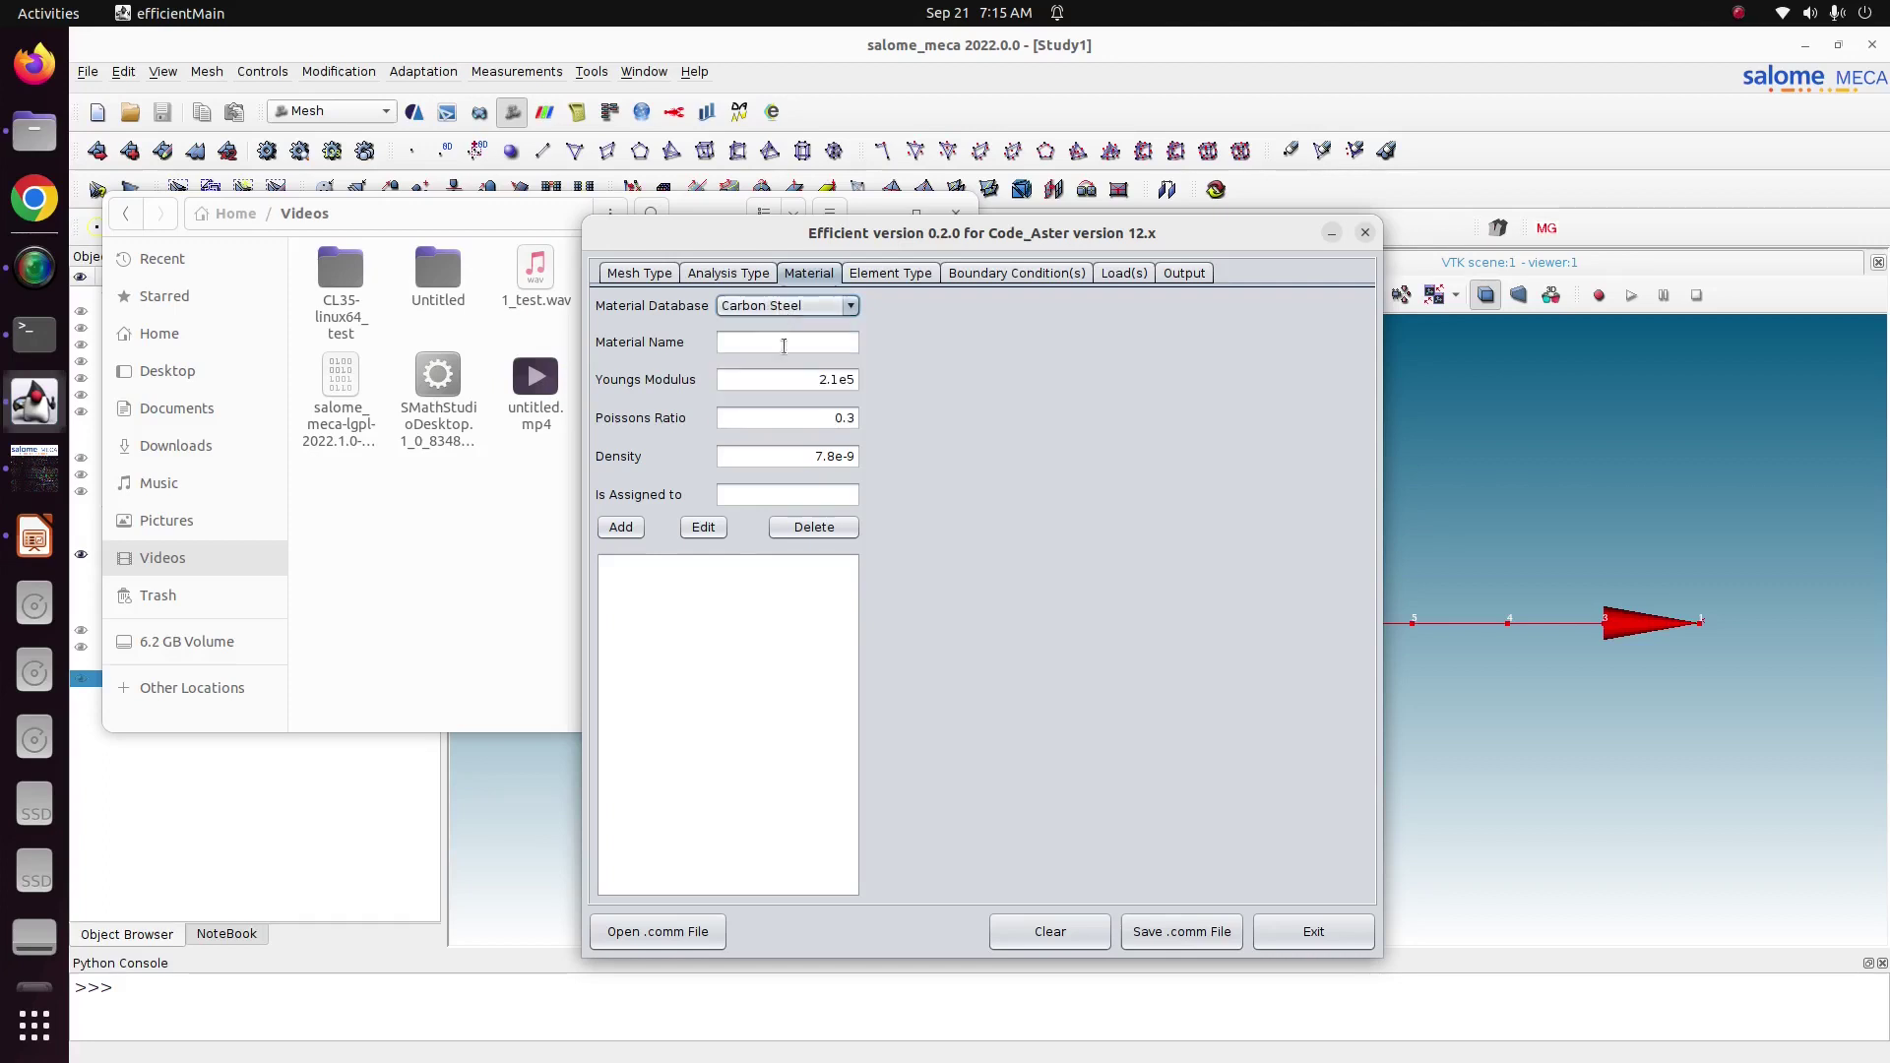
{"action": "left_click", "coordinate": [785, 340]}
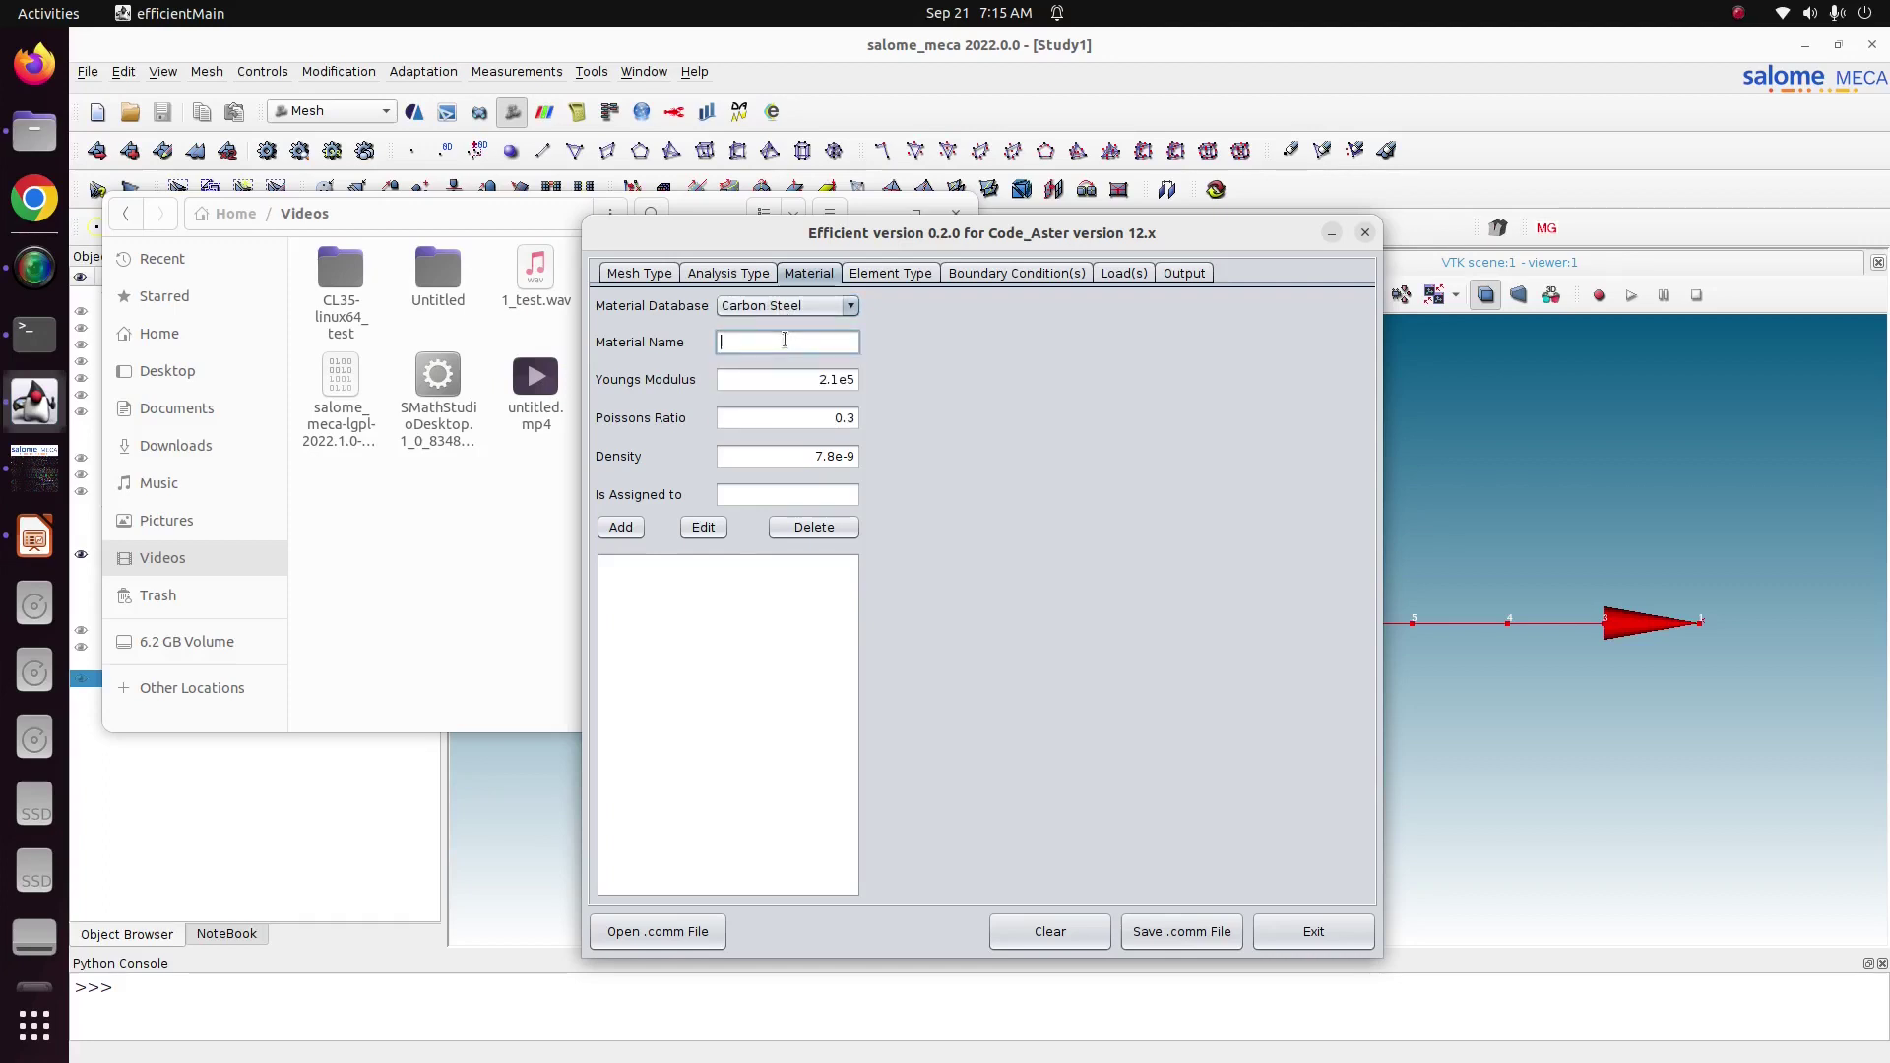
{"action": "type", "text": "STEEL"}
{"action": "left_click_drag", "start_coordinate": [813, 381], "coordinate": [852, 382]}
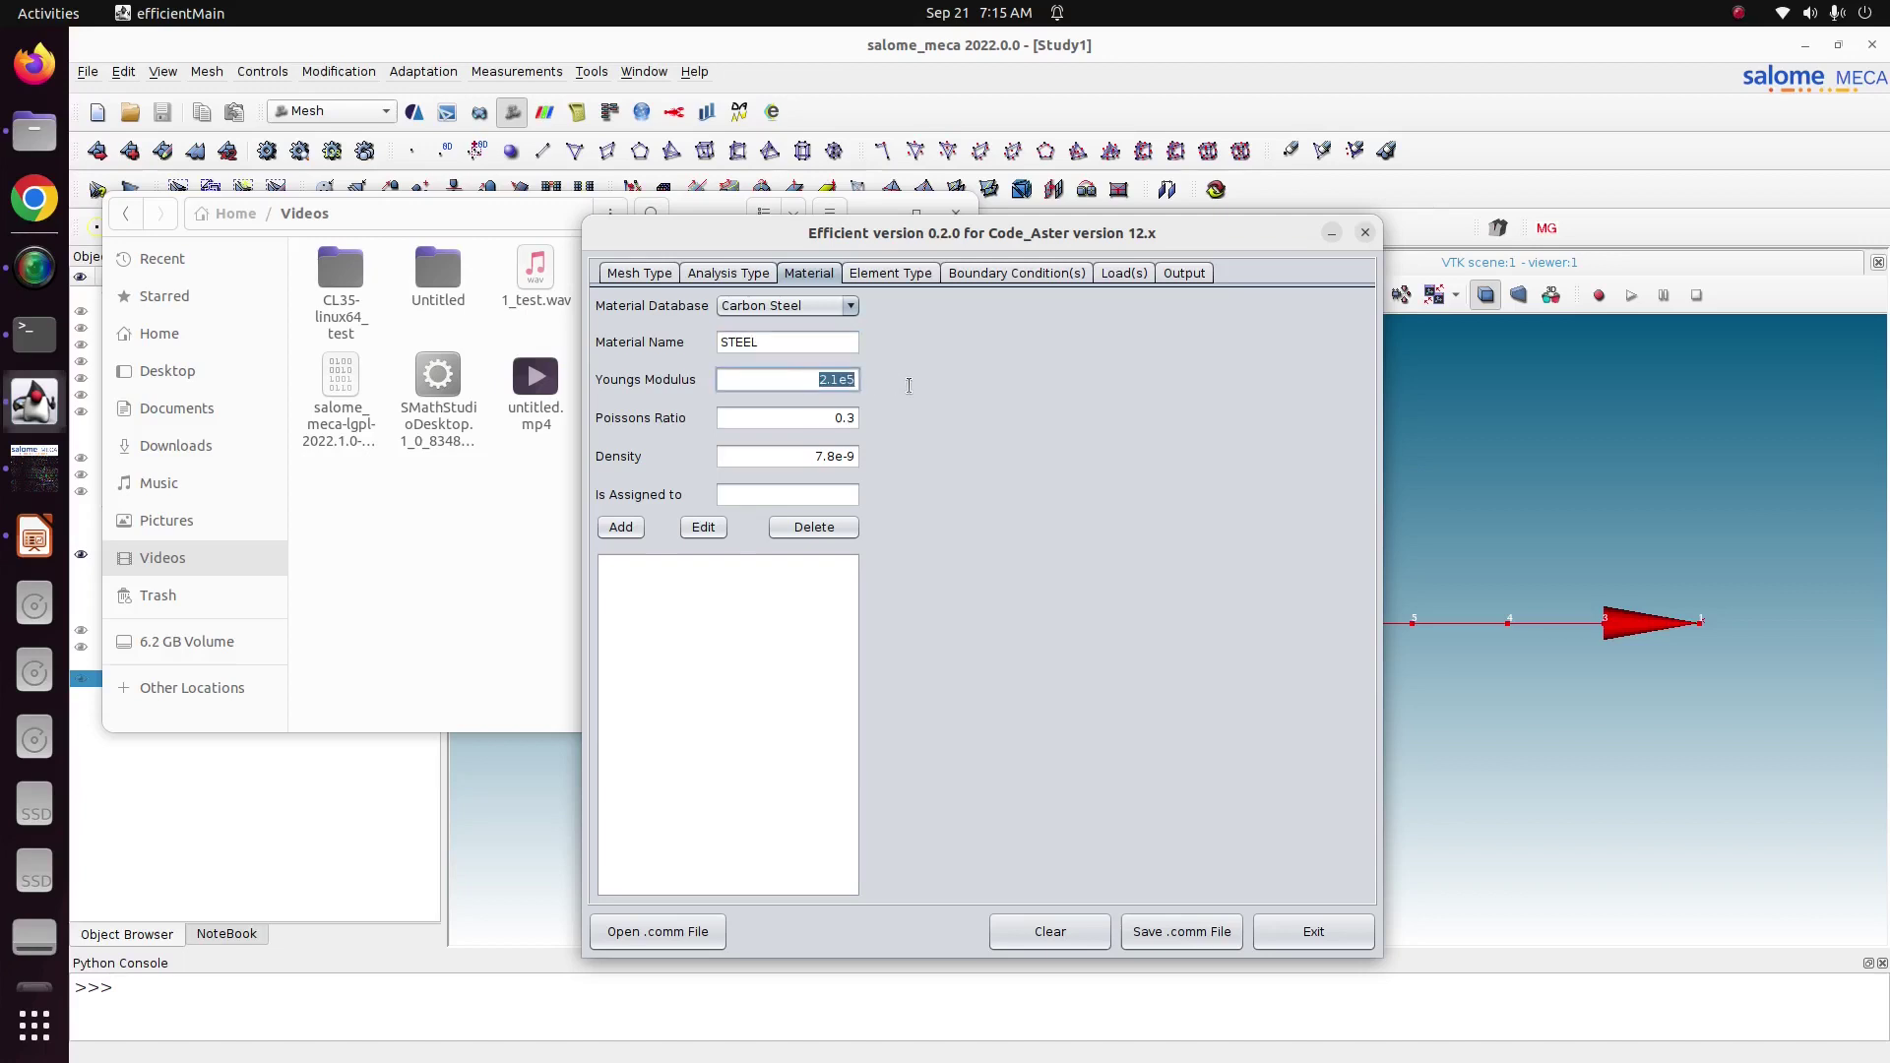
{"action": "type", "text": "210e9"}
Give STEEL Poisson's ratio 0.3 and density 7860, assign it to bar, and add it.
{"action": "left_click_drag", "start_coordinate": [821, 419], "coordinate": [878, 417]}
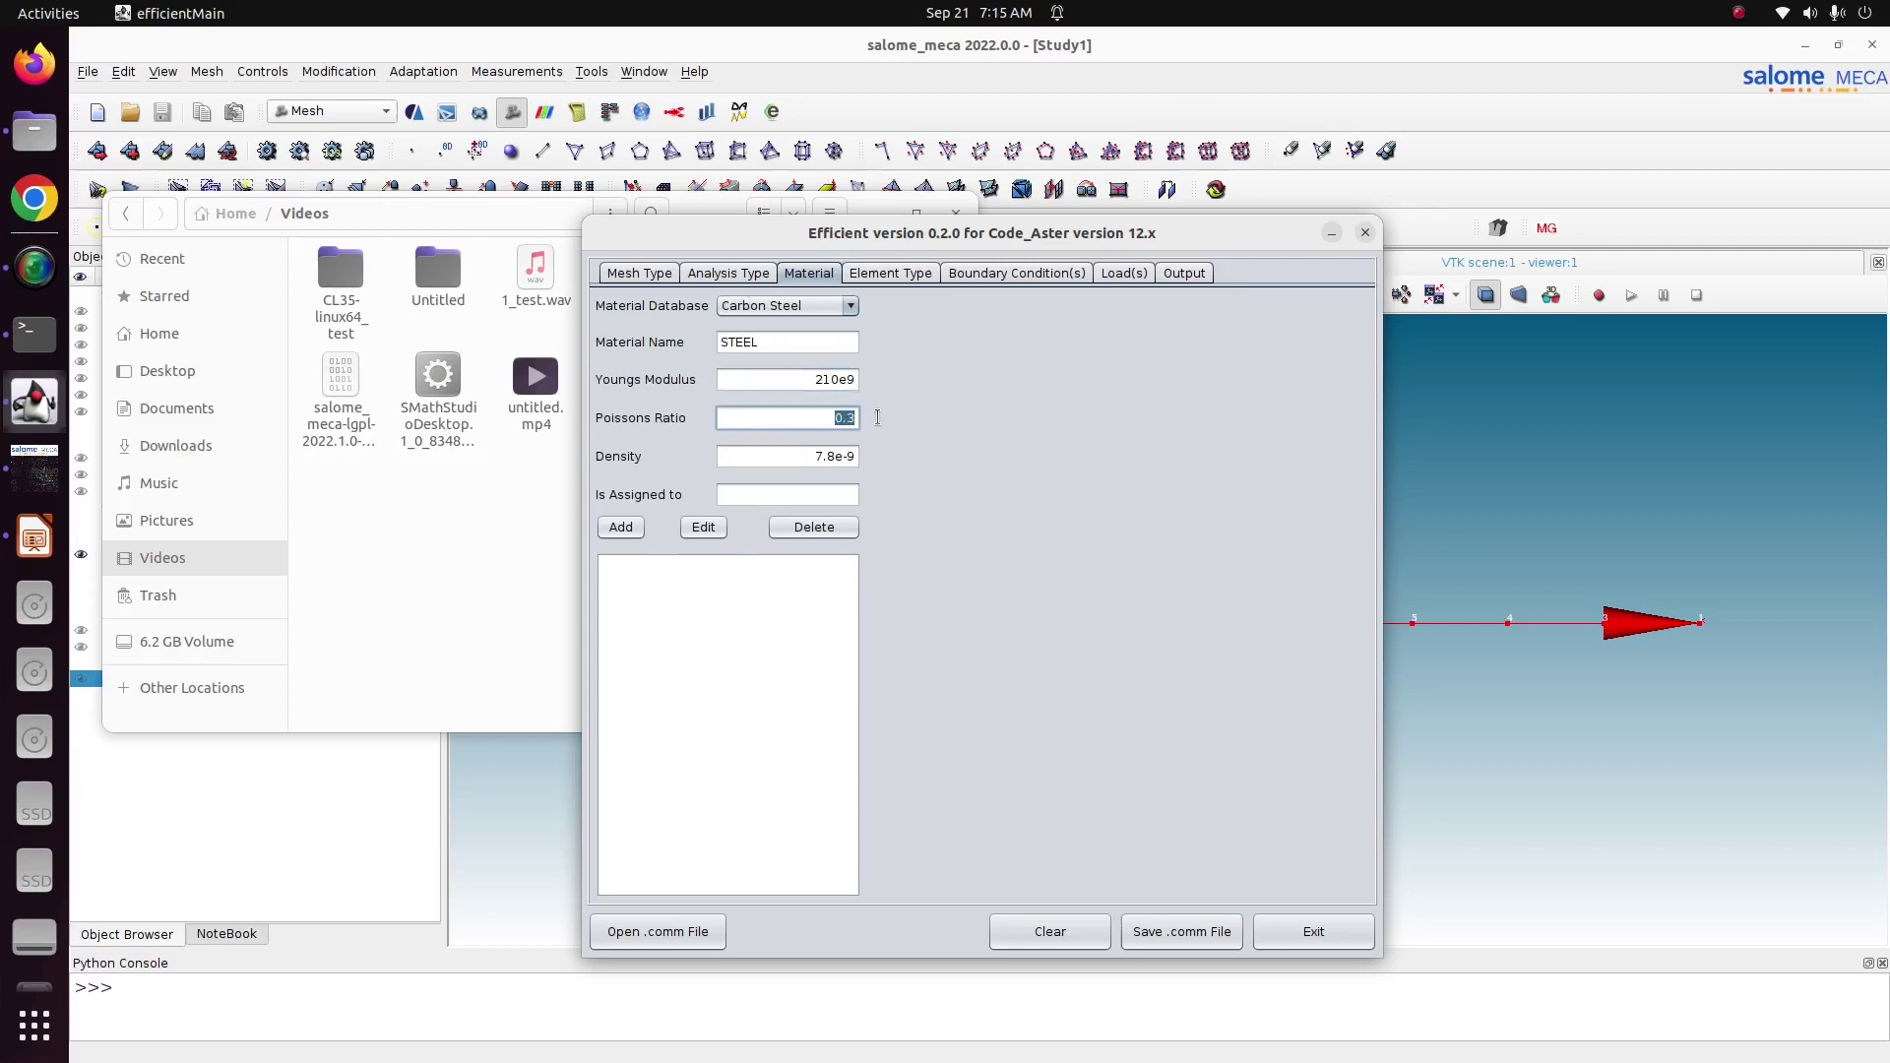
{"action": "left_click", "coordinate": [34, 537]}
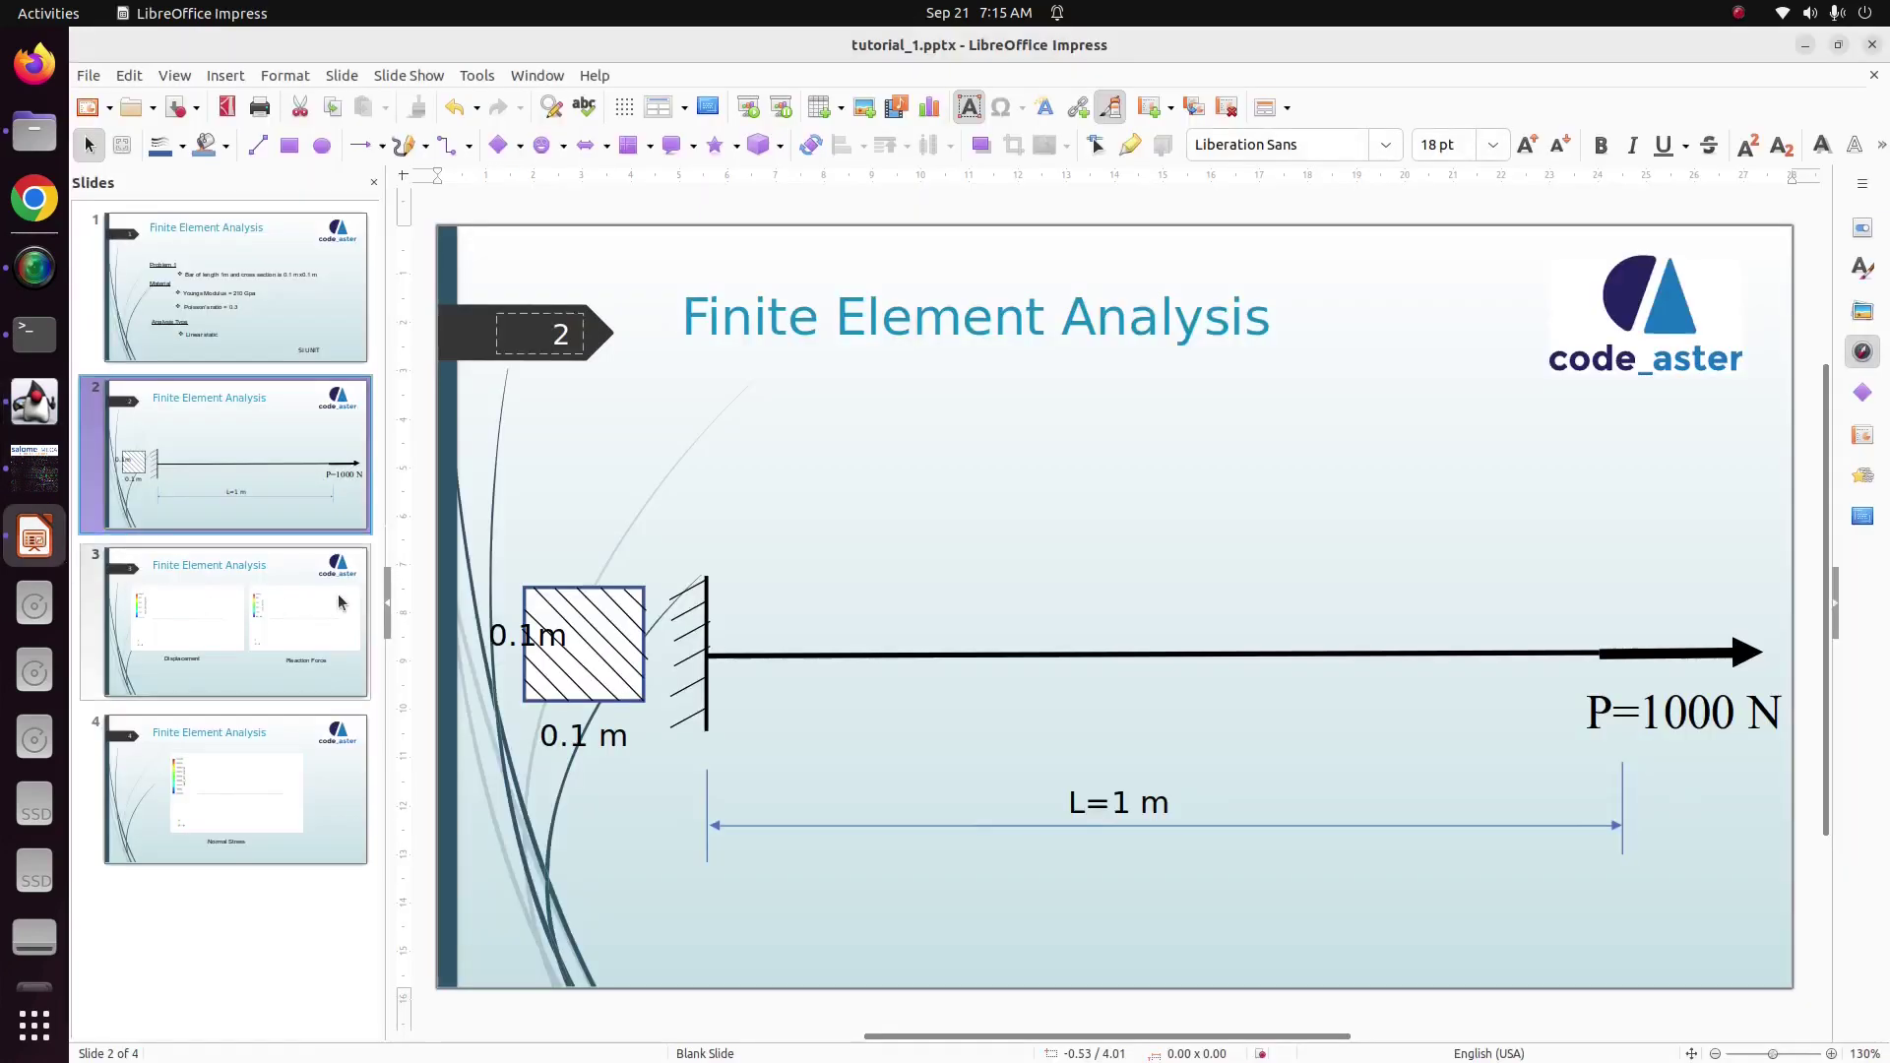
{"action": "left_click", "coordinate": [276, 321]}
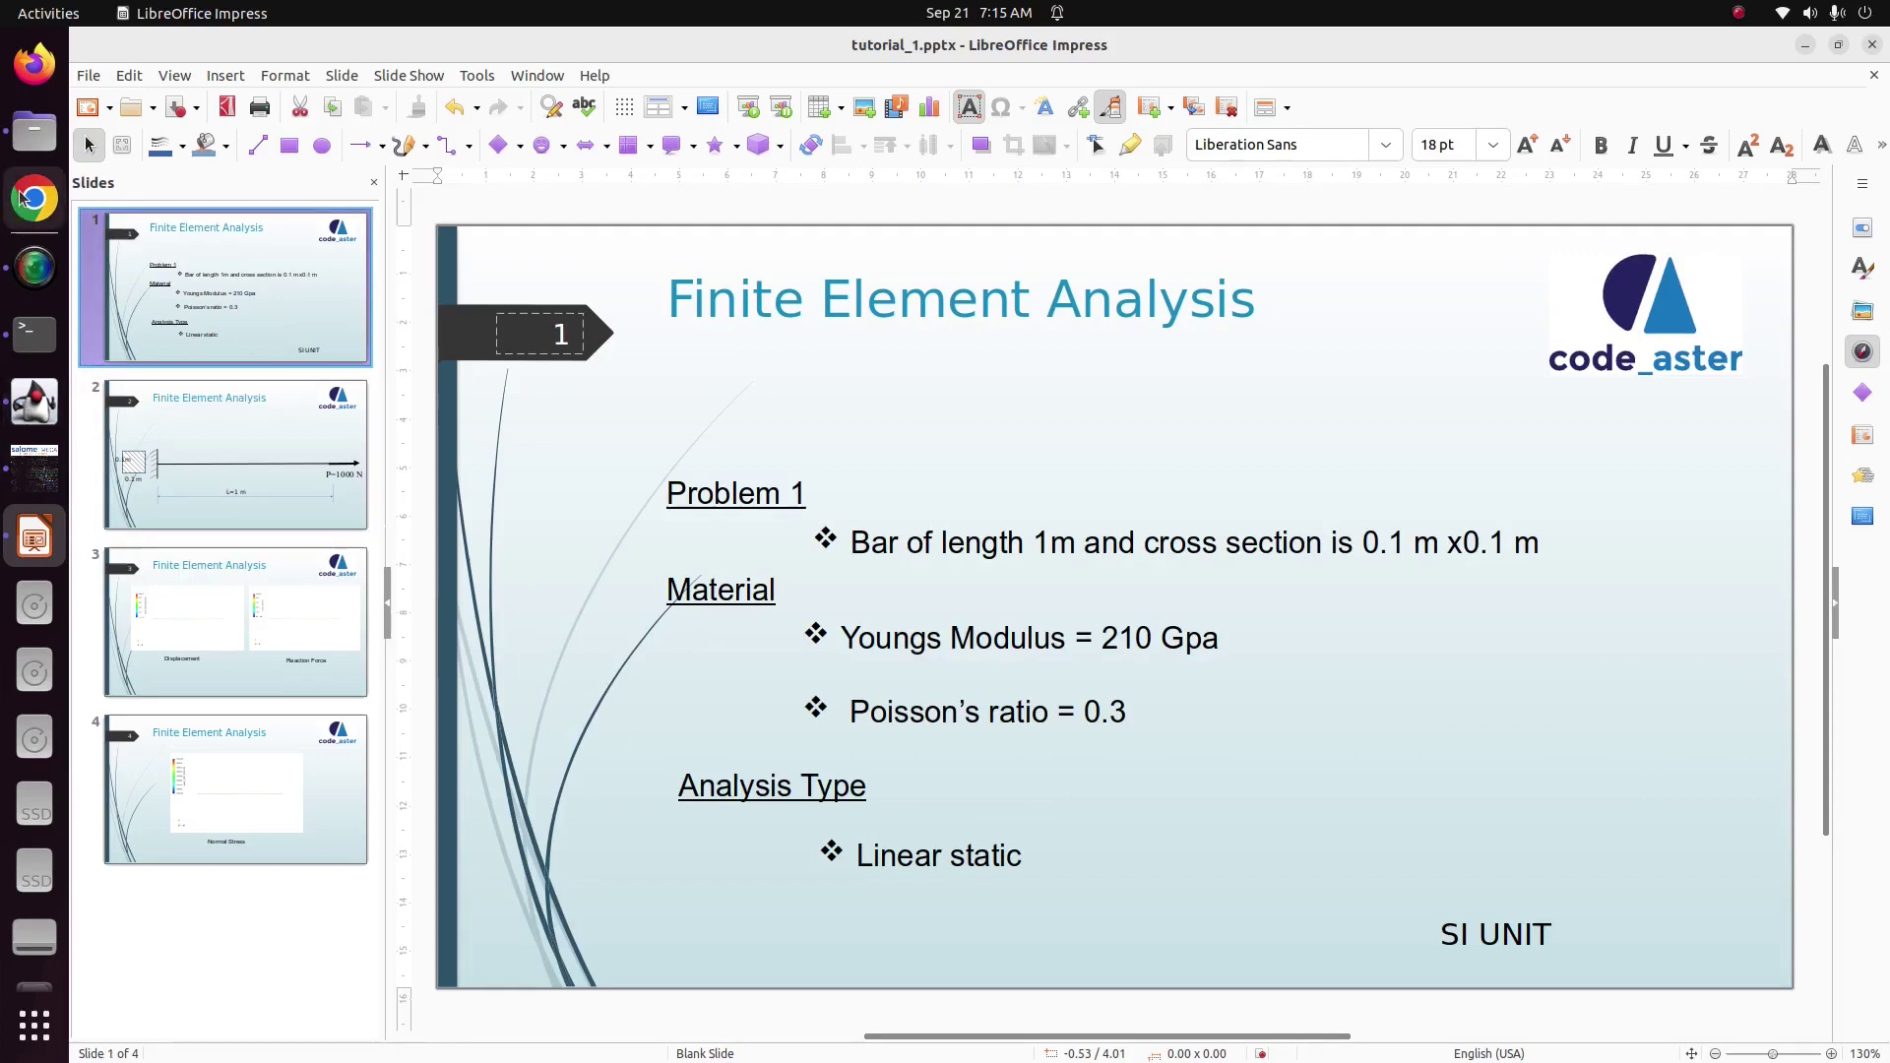
{"action": "left_click", "coordinate": [35, 402]}
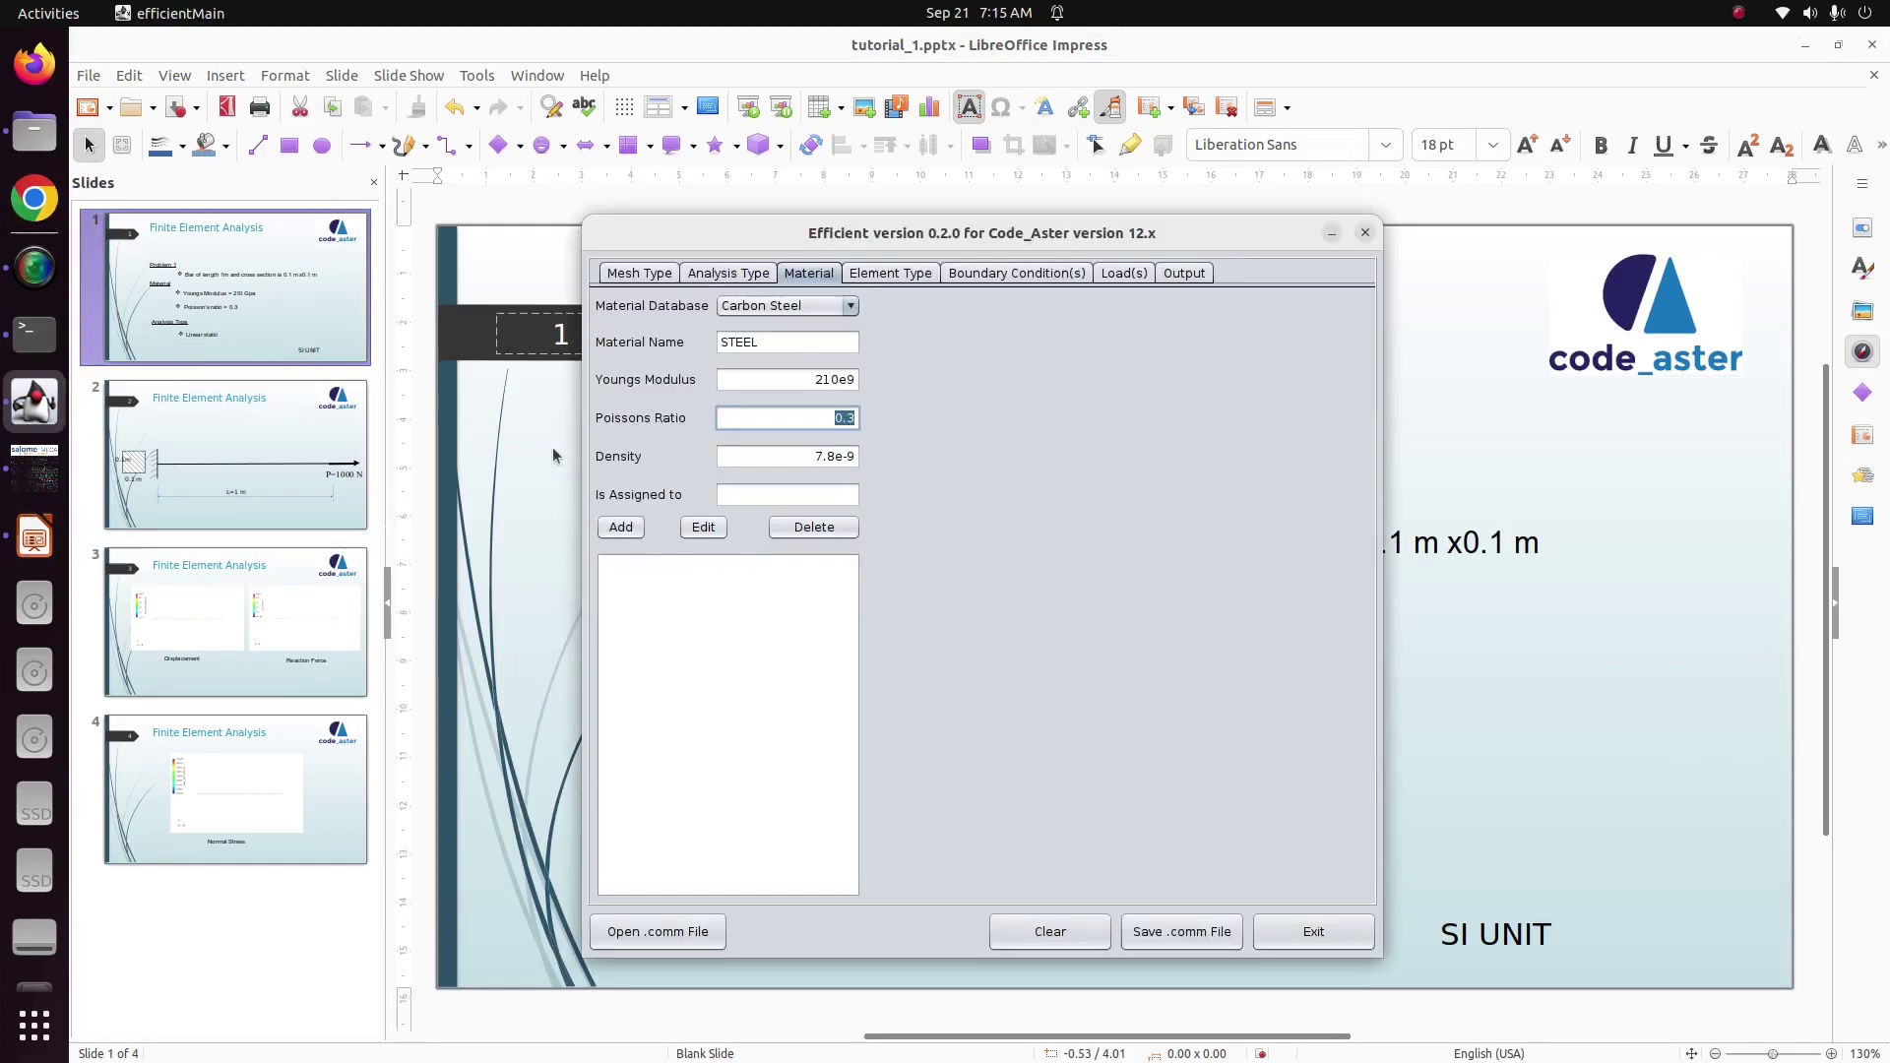
{"action": "left_click", "coordinate": [828, 457]}
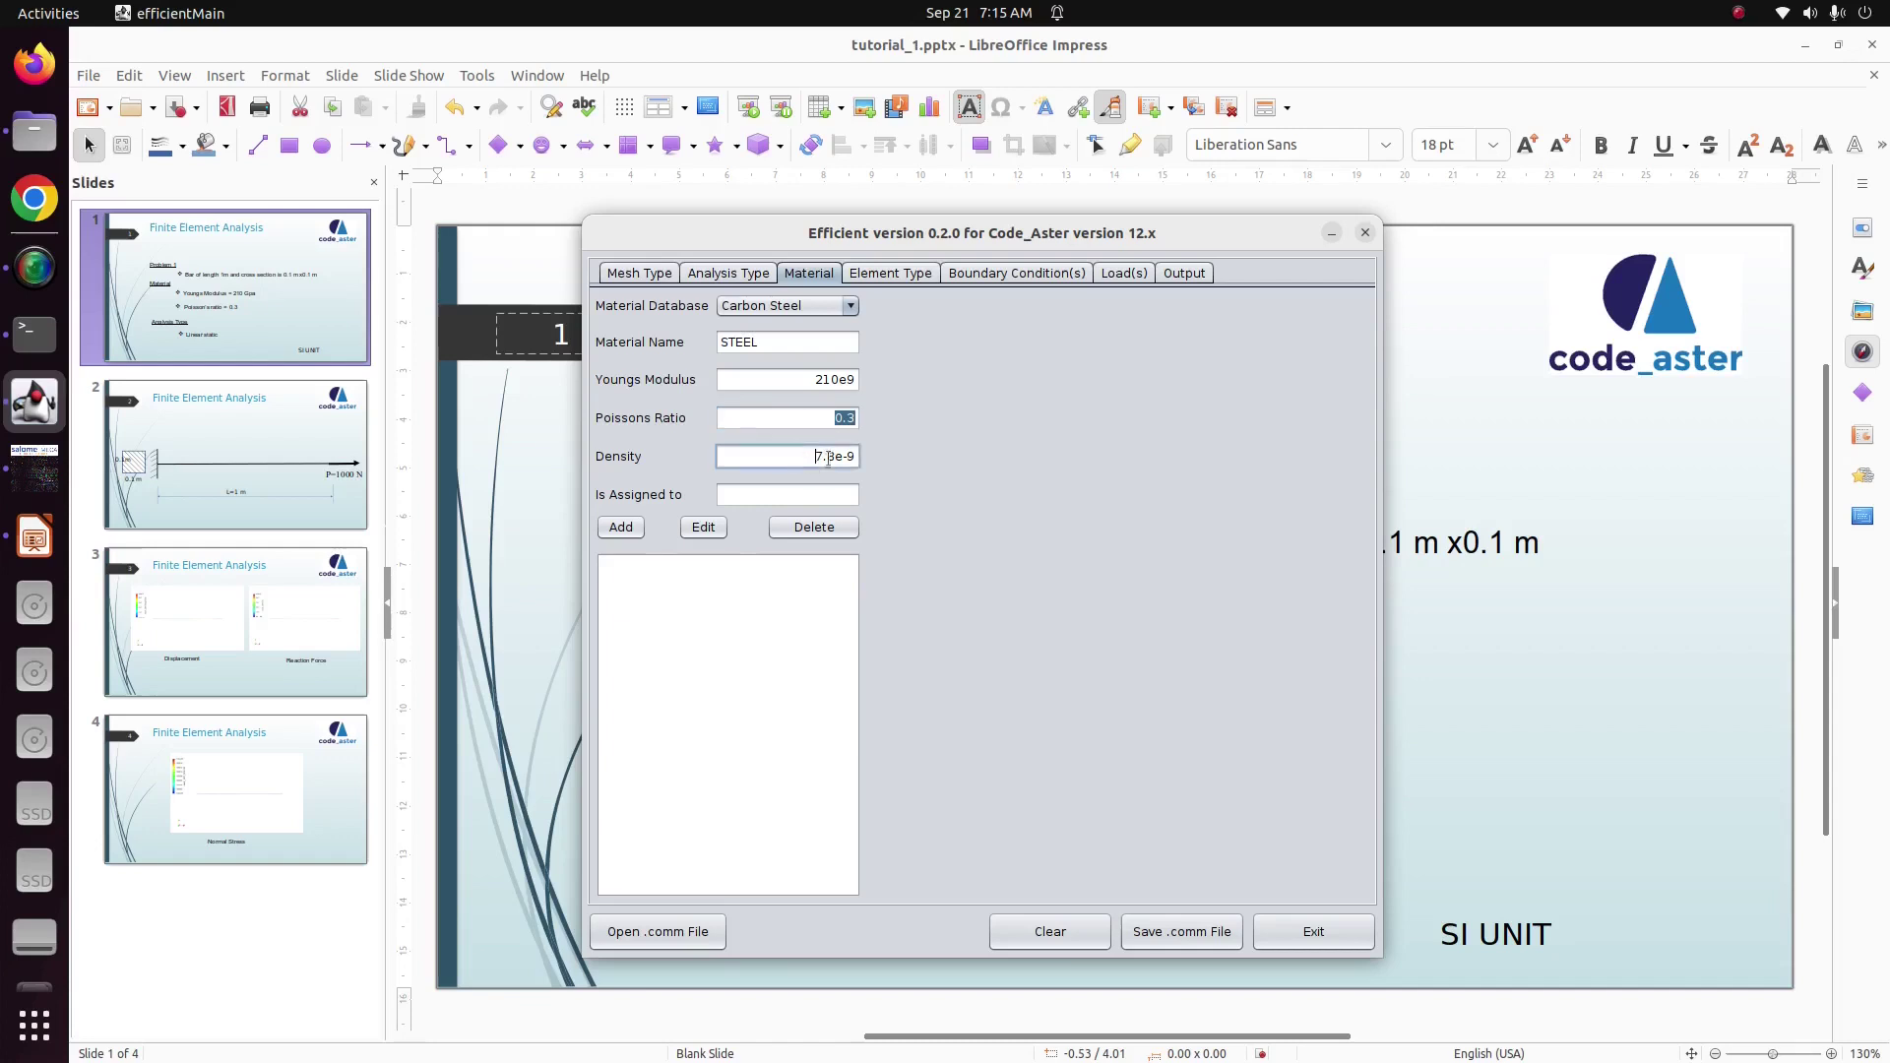
{"action": "triple_click", "coordinate": [828, 456]}
{"action": "type", "text": "7860"}
{"action": "left_click", "coordinate": [811, 494]}
{"action": "type", "text": "bar"}
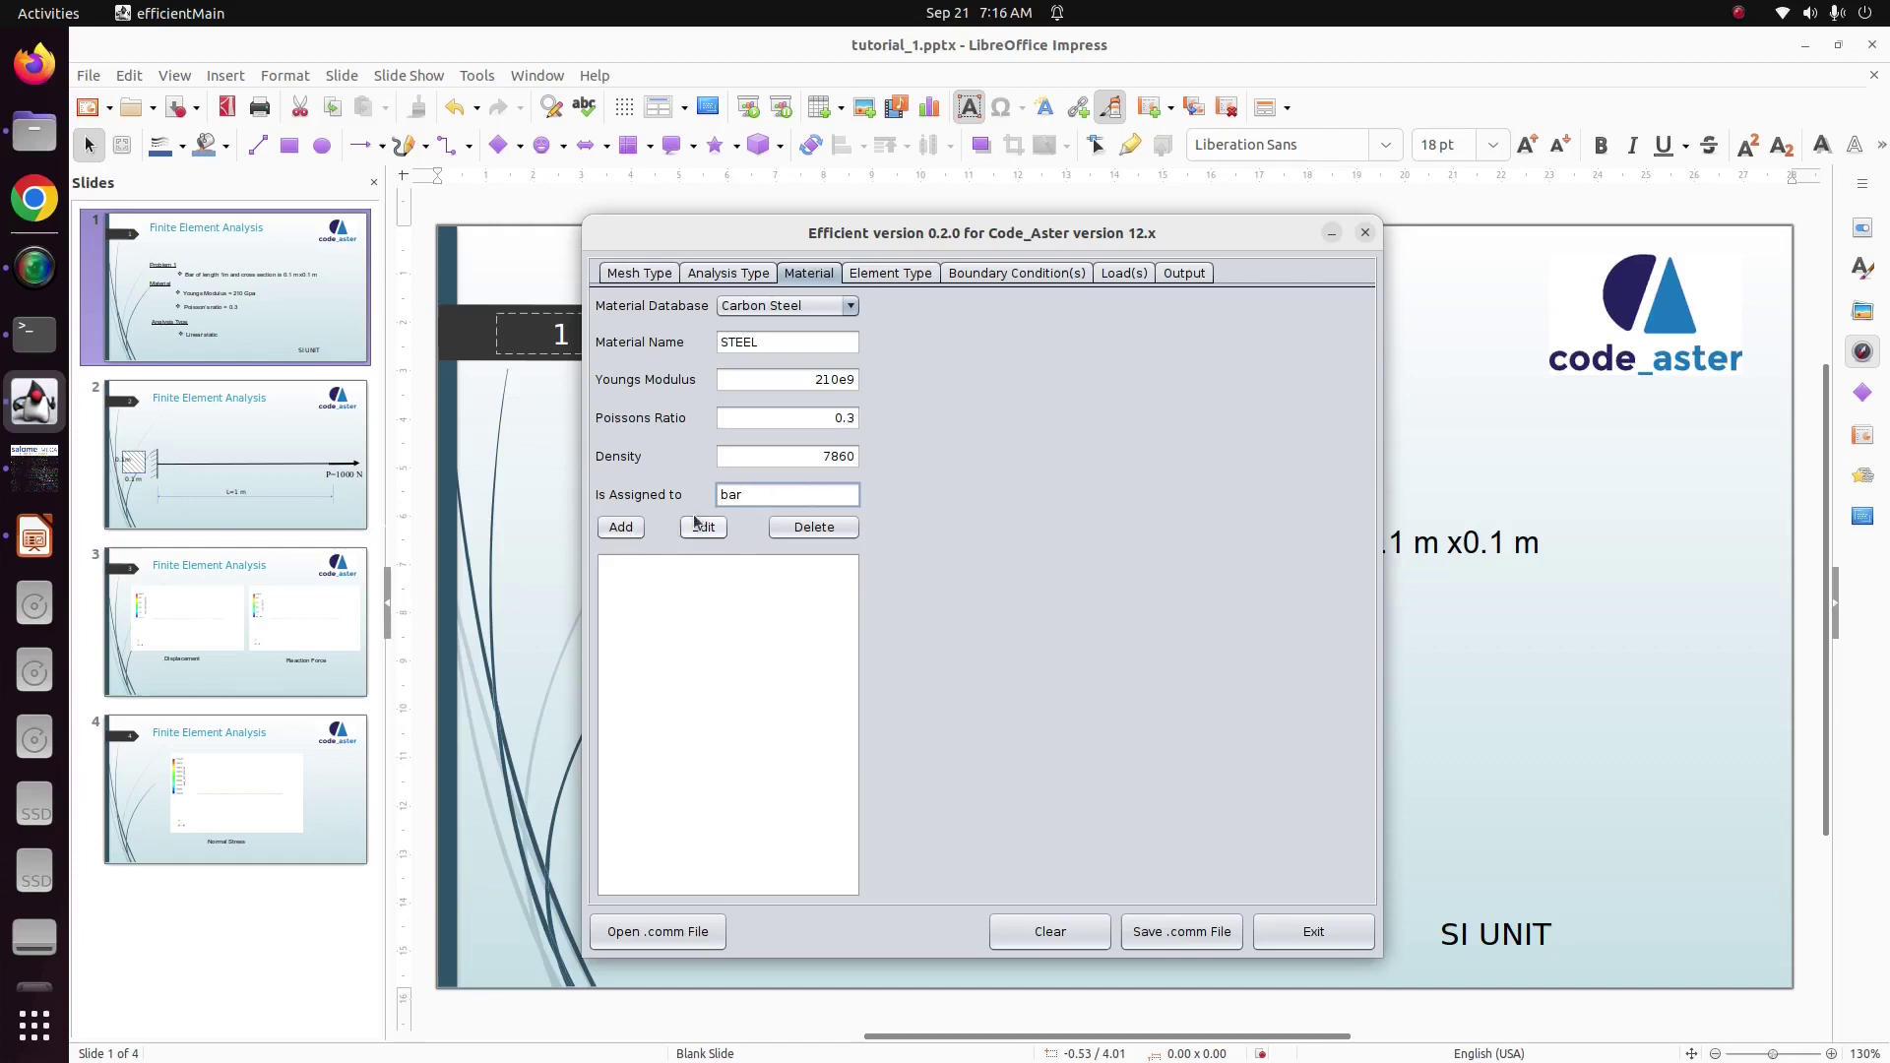
{"action": "double_click", "coordinate": [738, 495]}
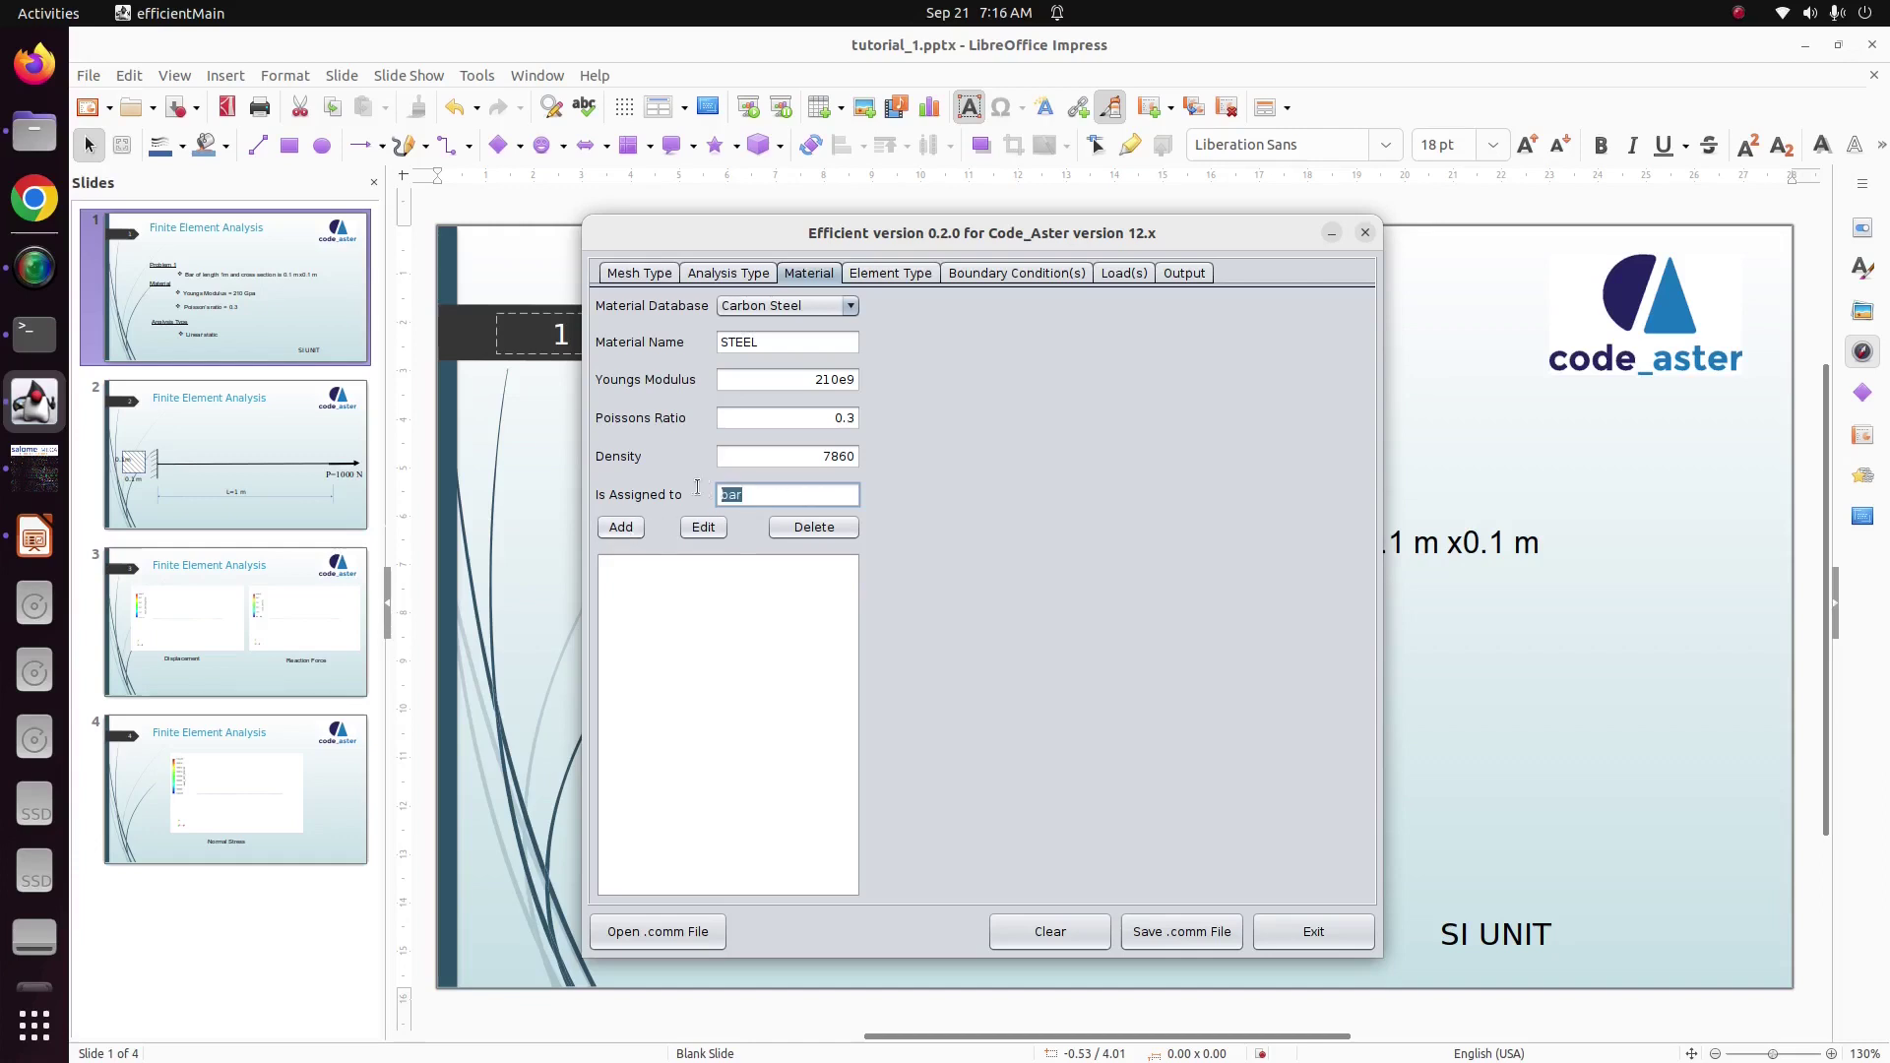
{"action": "left_click", "coordinate": [636, 533]}
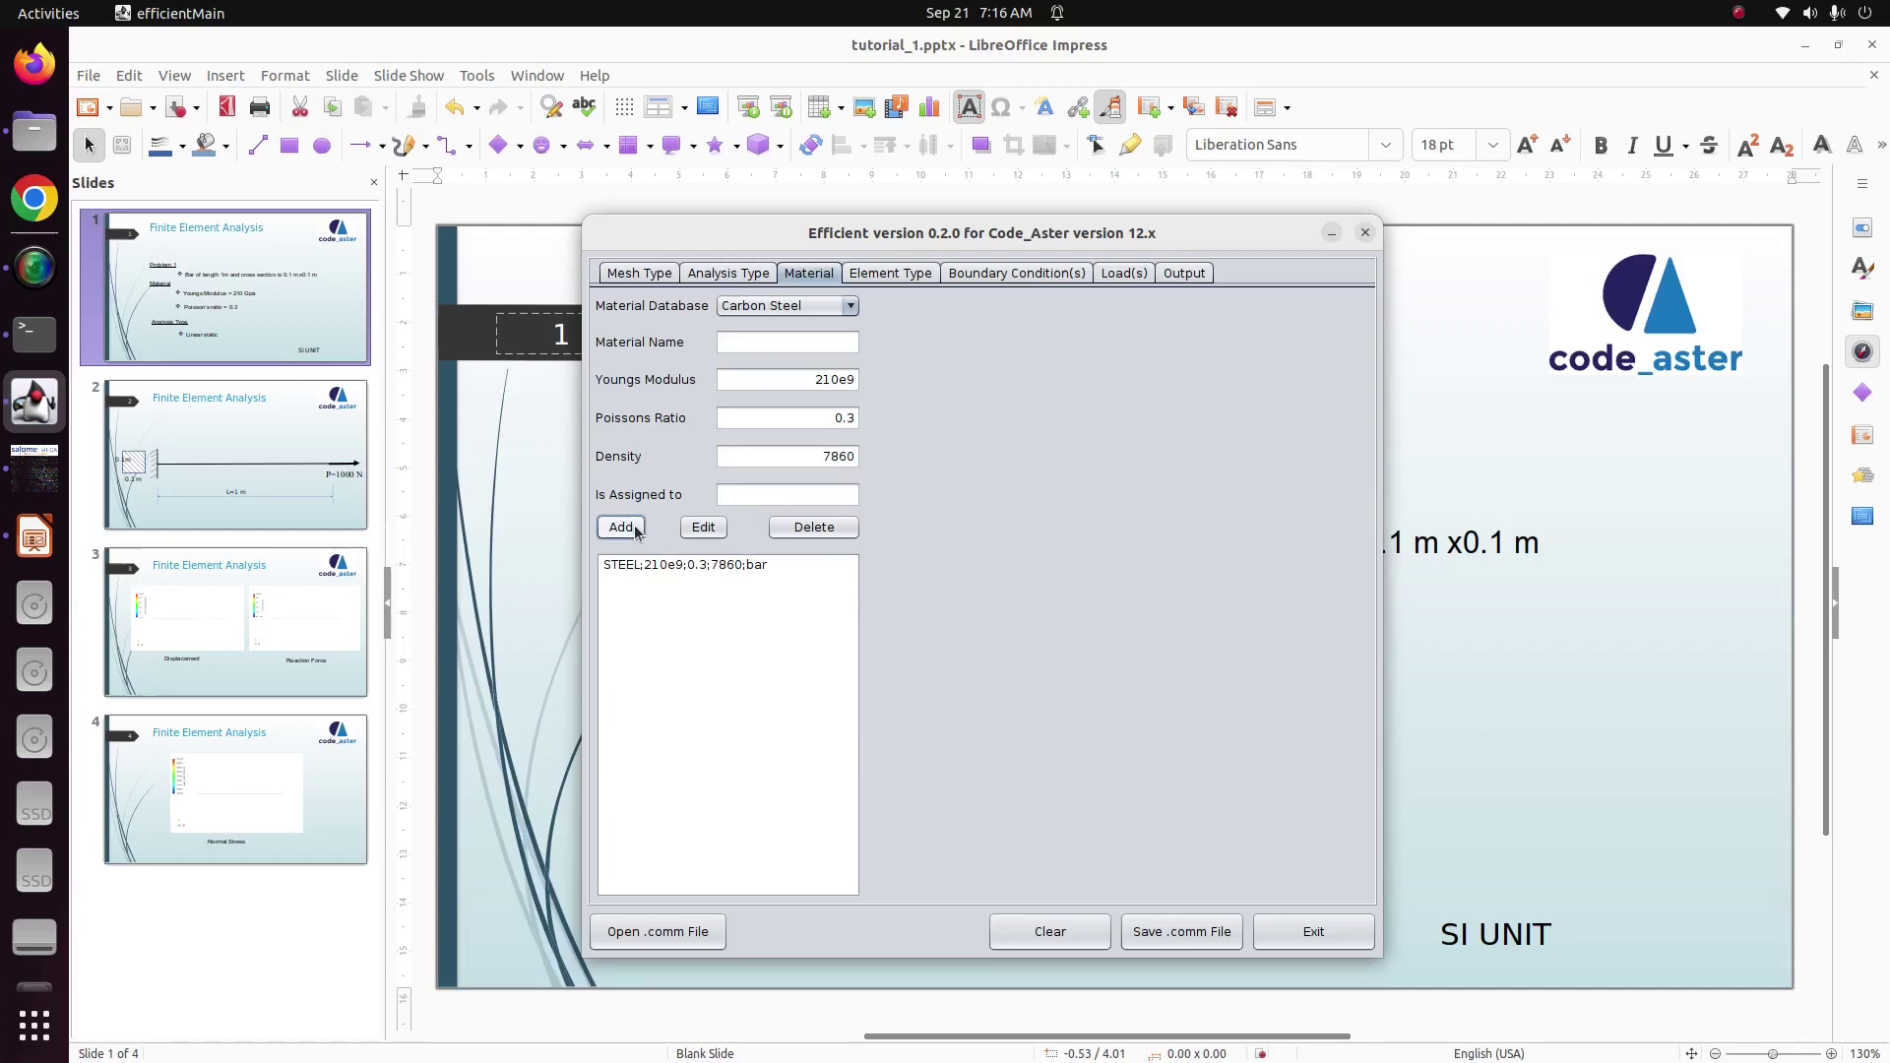
Choose a Beam element with a Rectangle section applied to the bar group.
{"action": "left_click", "coordinate": [925, 274]}
{"action": "left_click", "coordinate": [924, 307]}
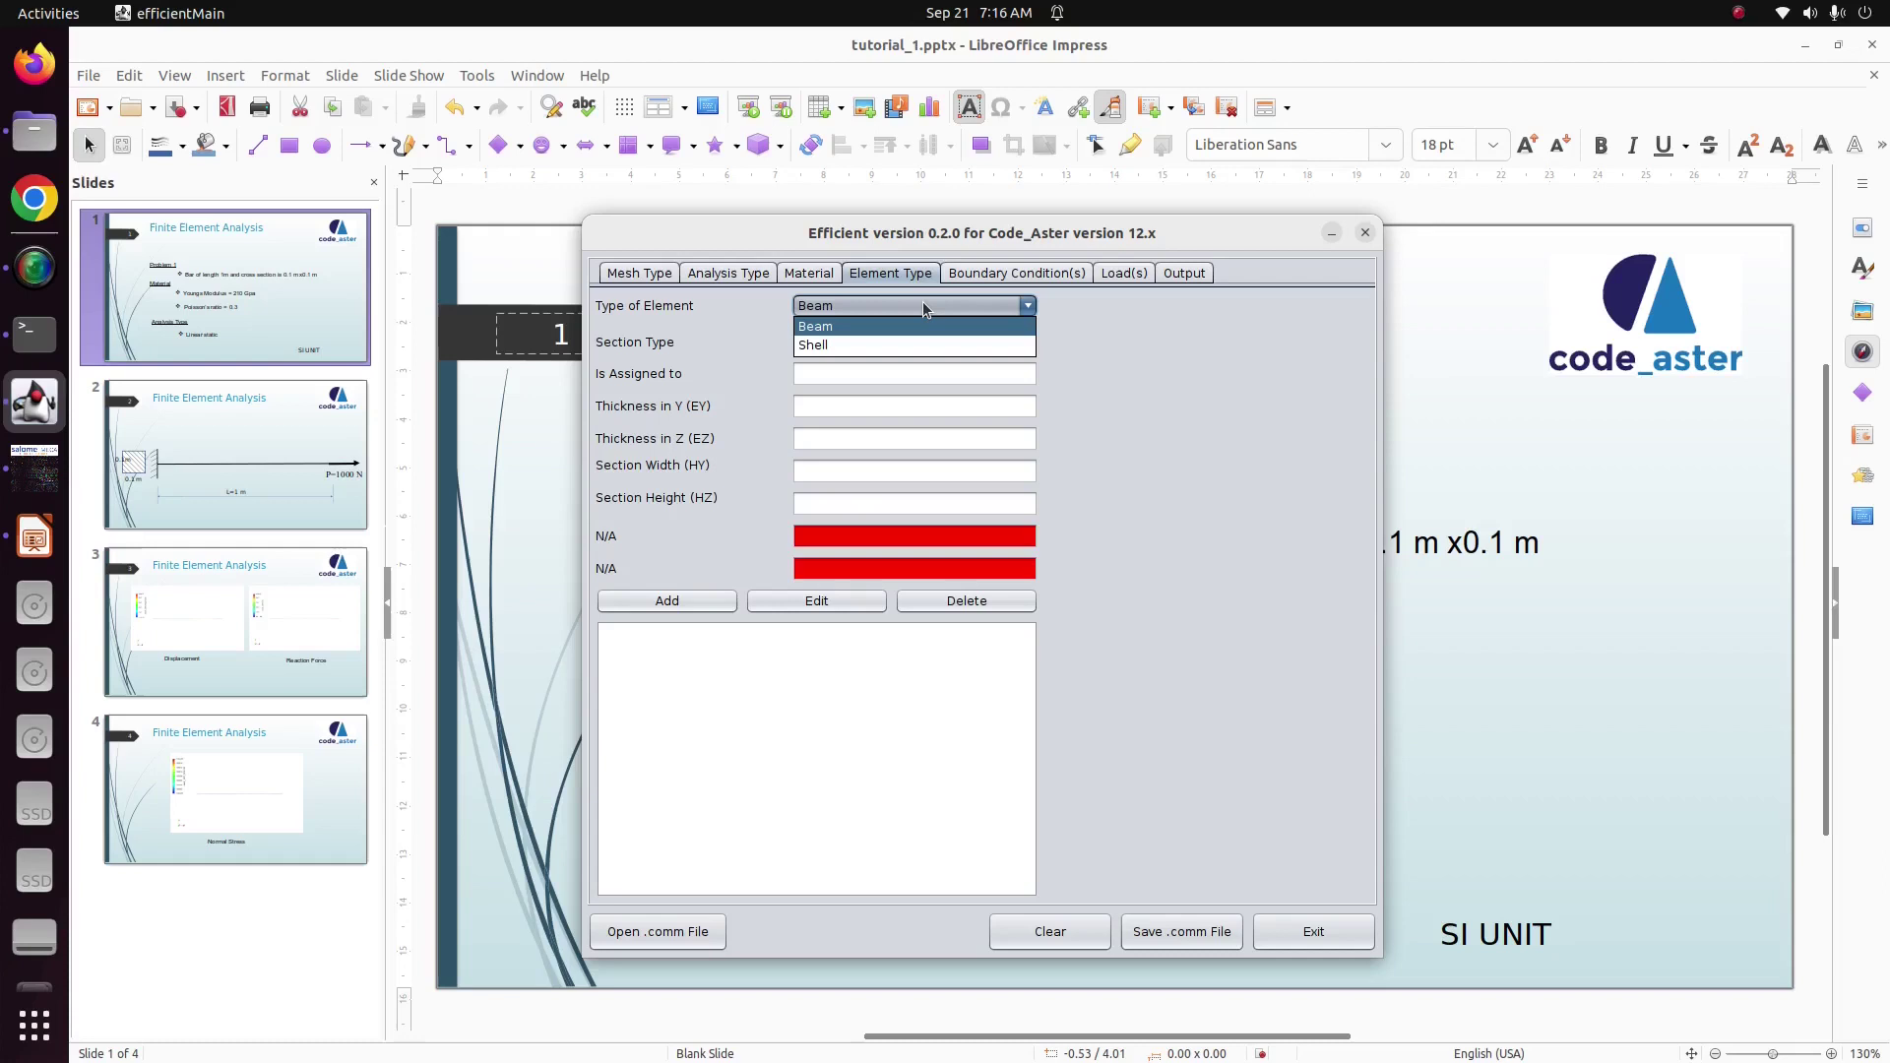
{"action": "left_click", "coordinate": [918, 326]}
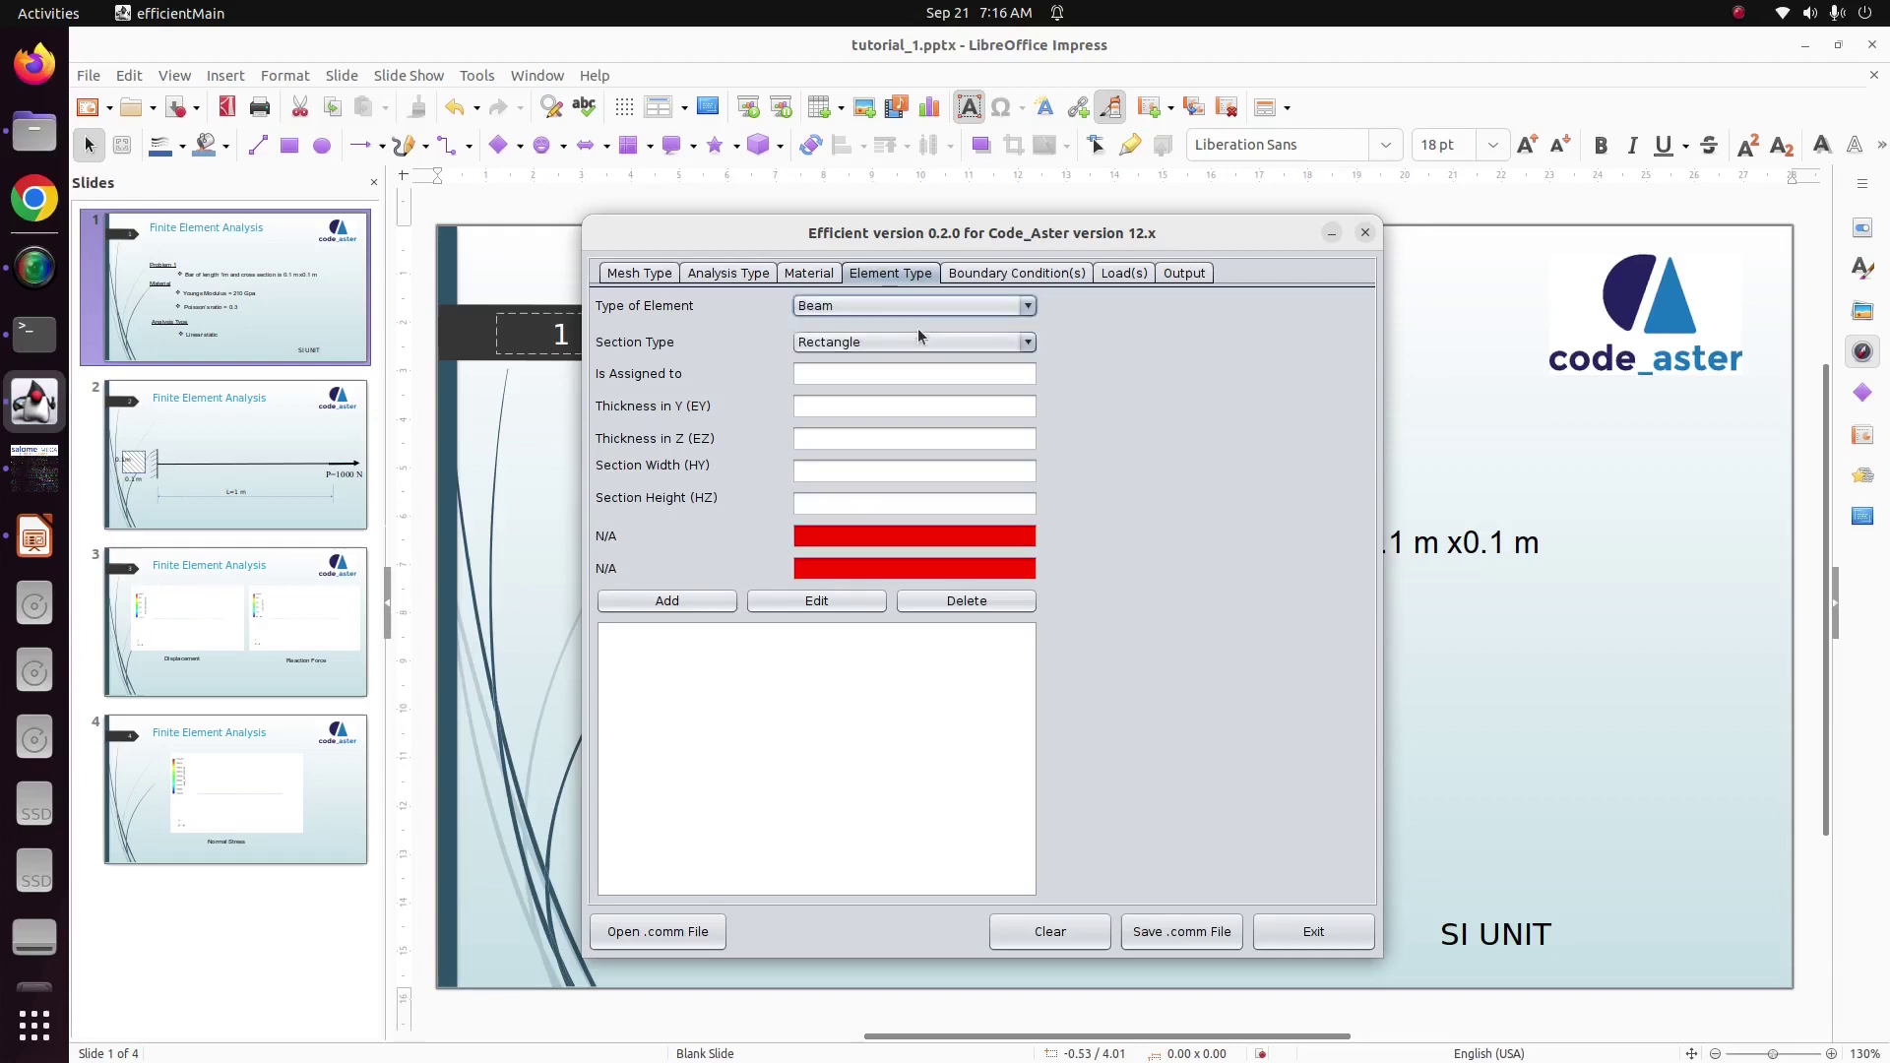
{"action": "left_click", "coordinate": [919, 344]}
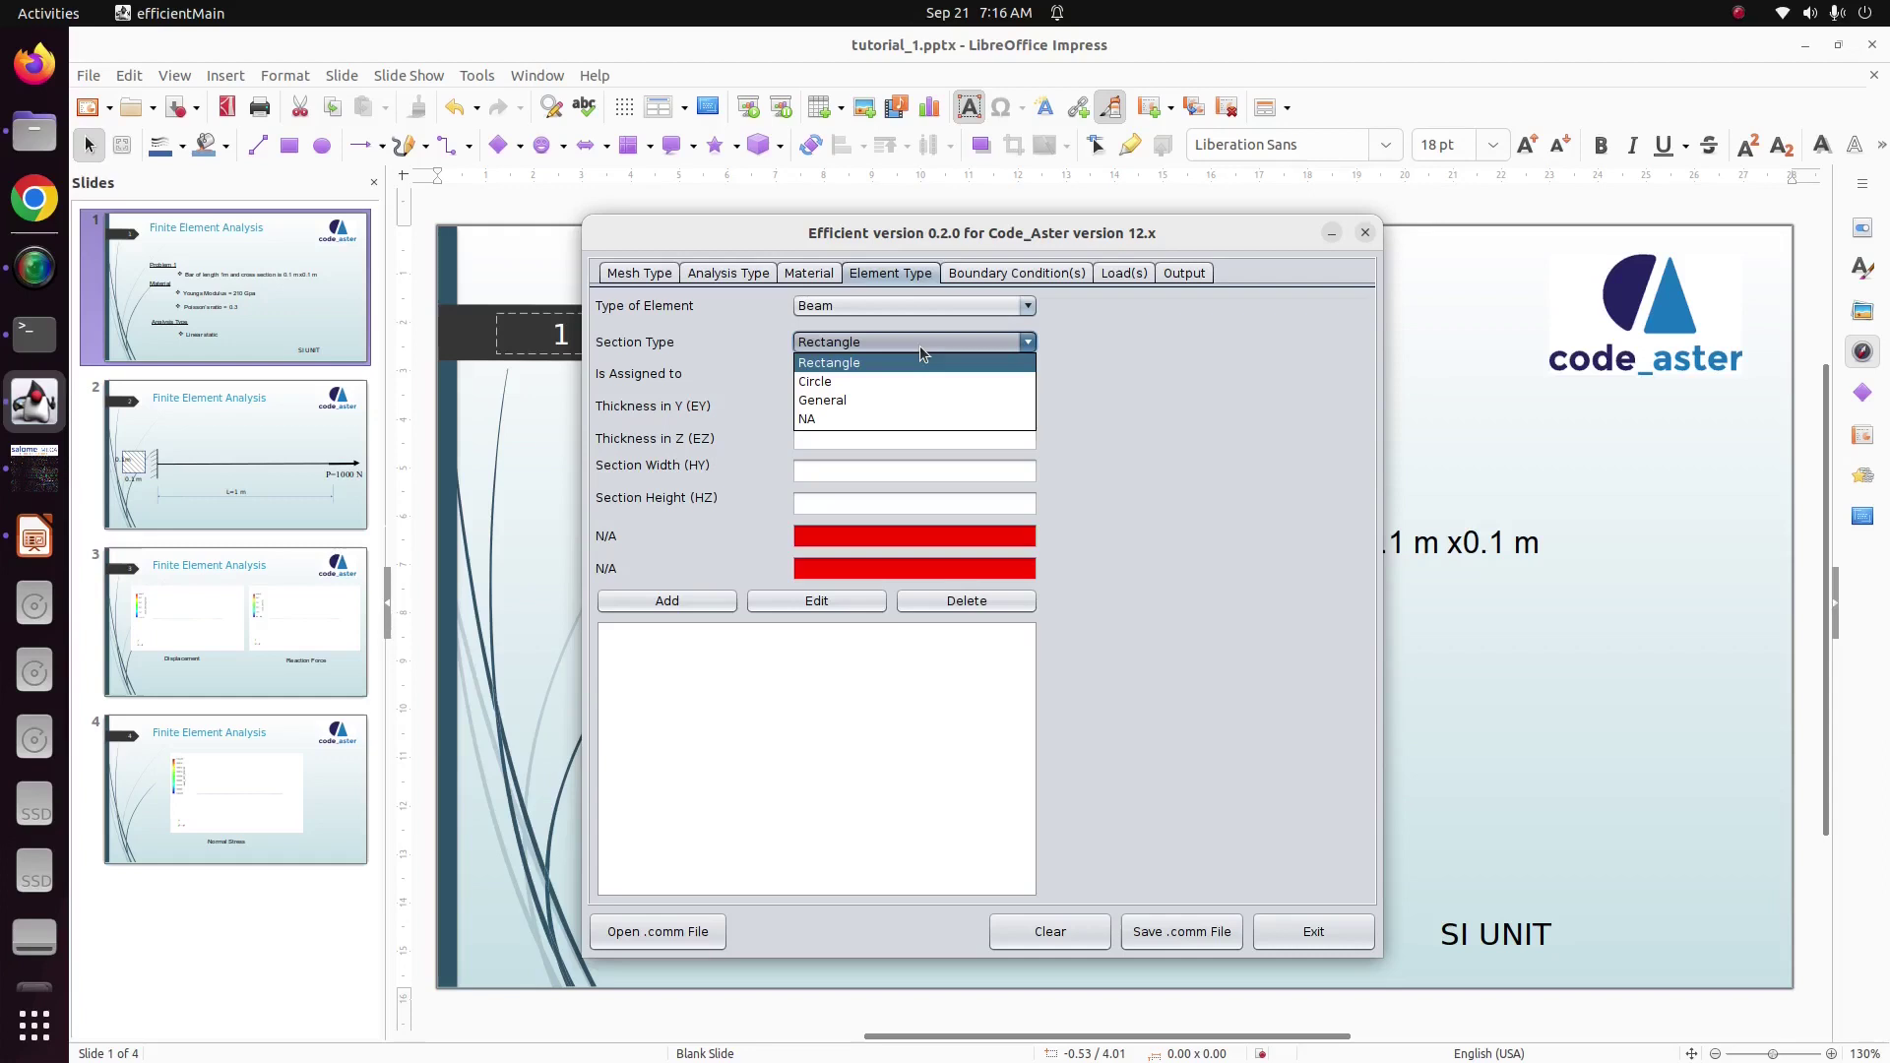
{"action": "left_click", "coordinate": [920, 364]}
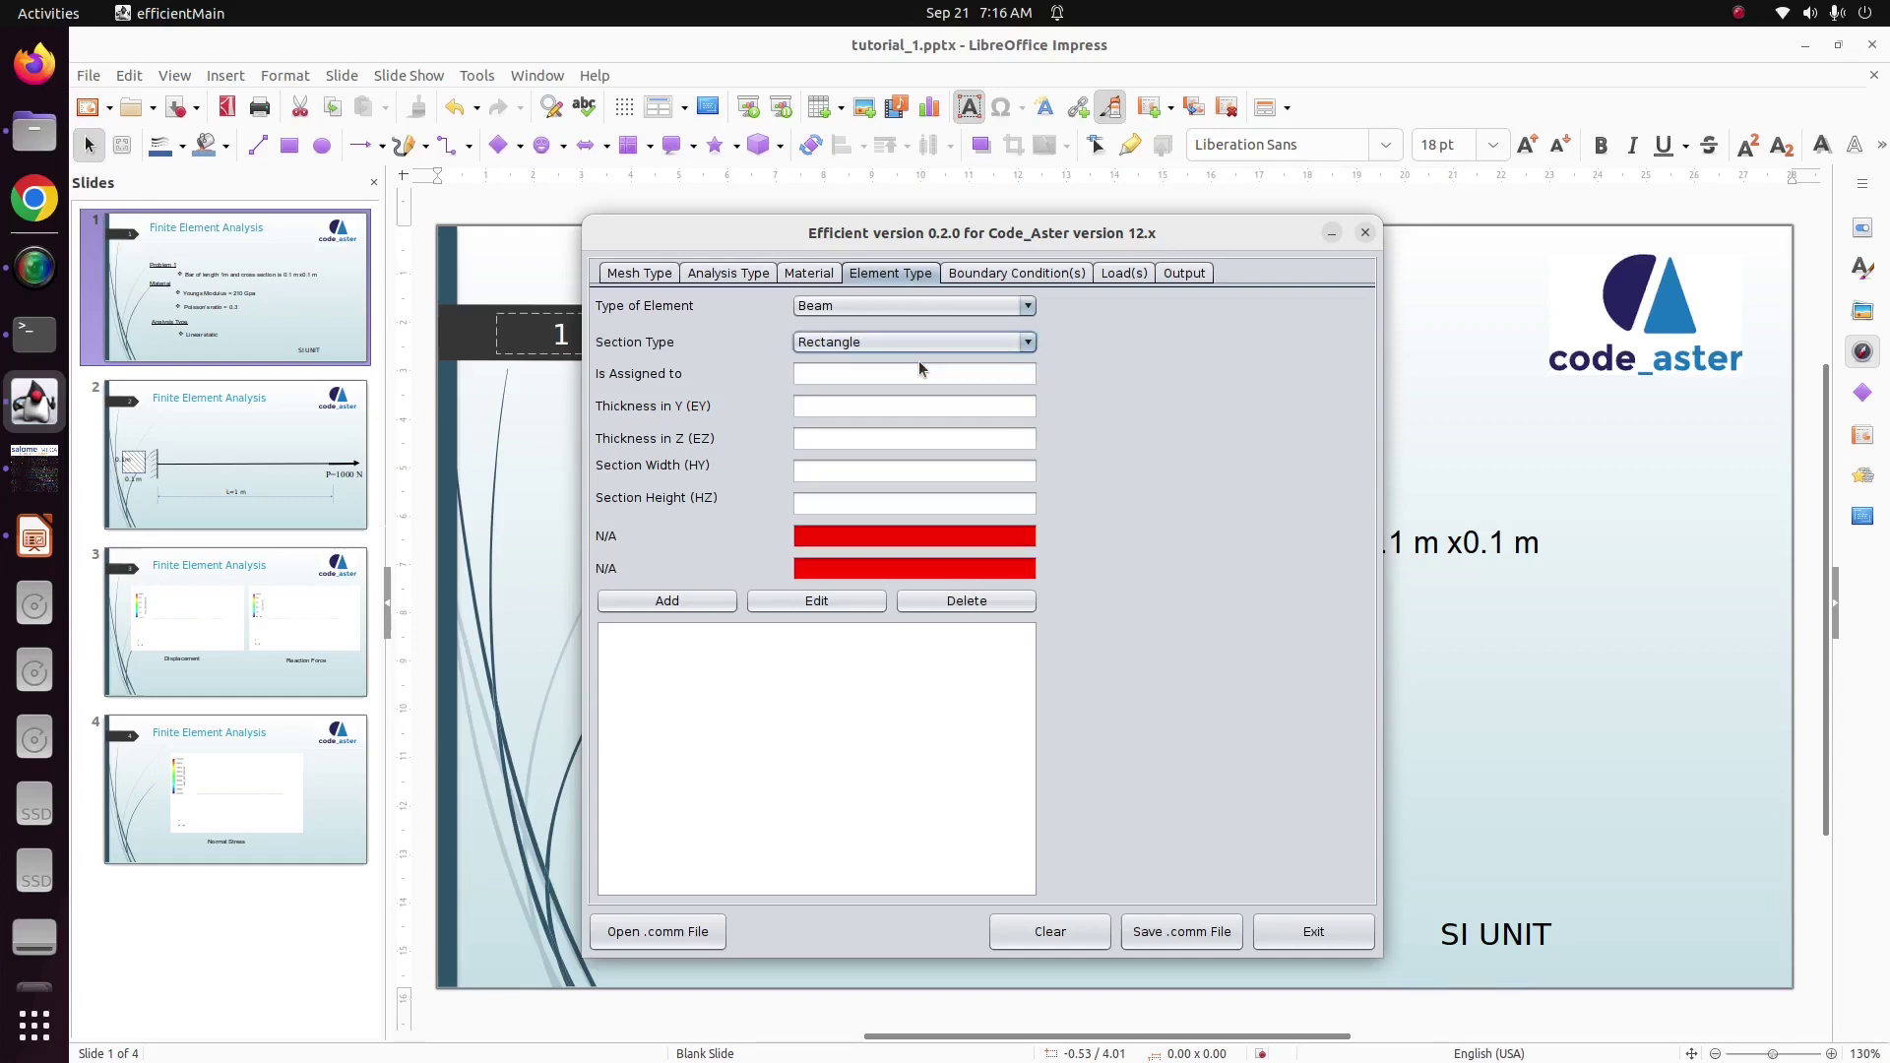
{"action": "left_click", "coordinate": [916, 374]}
{"action": "type", "text": "bar"}
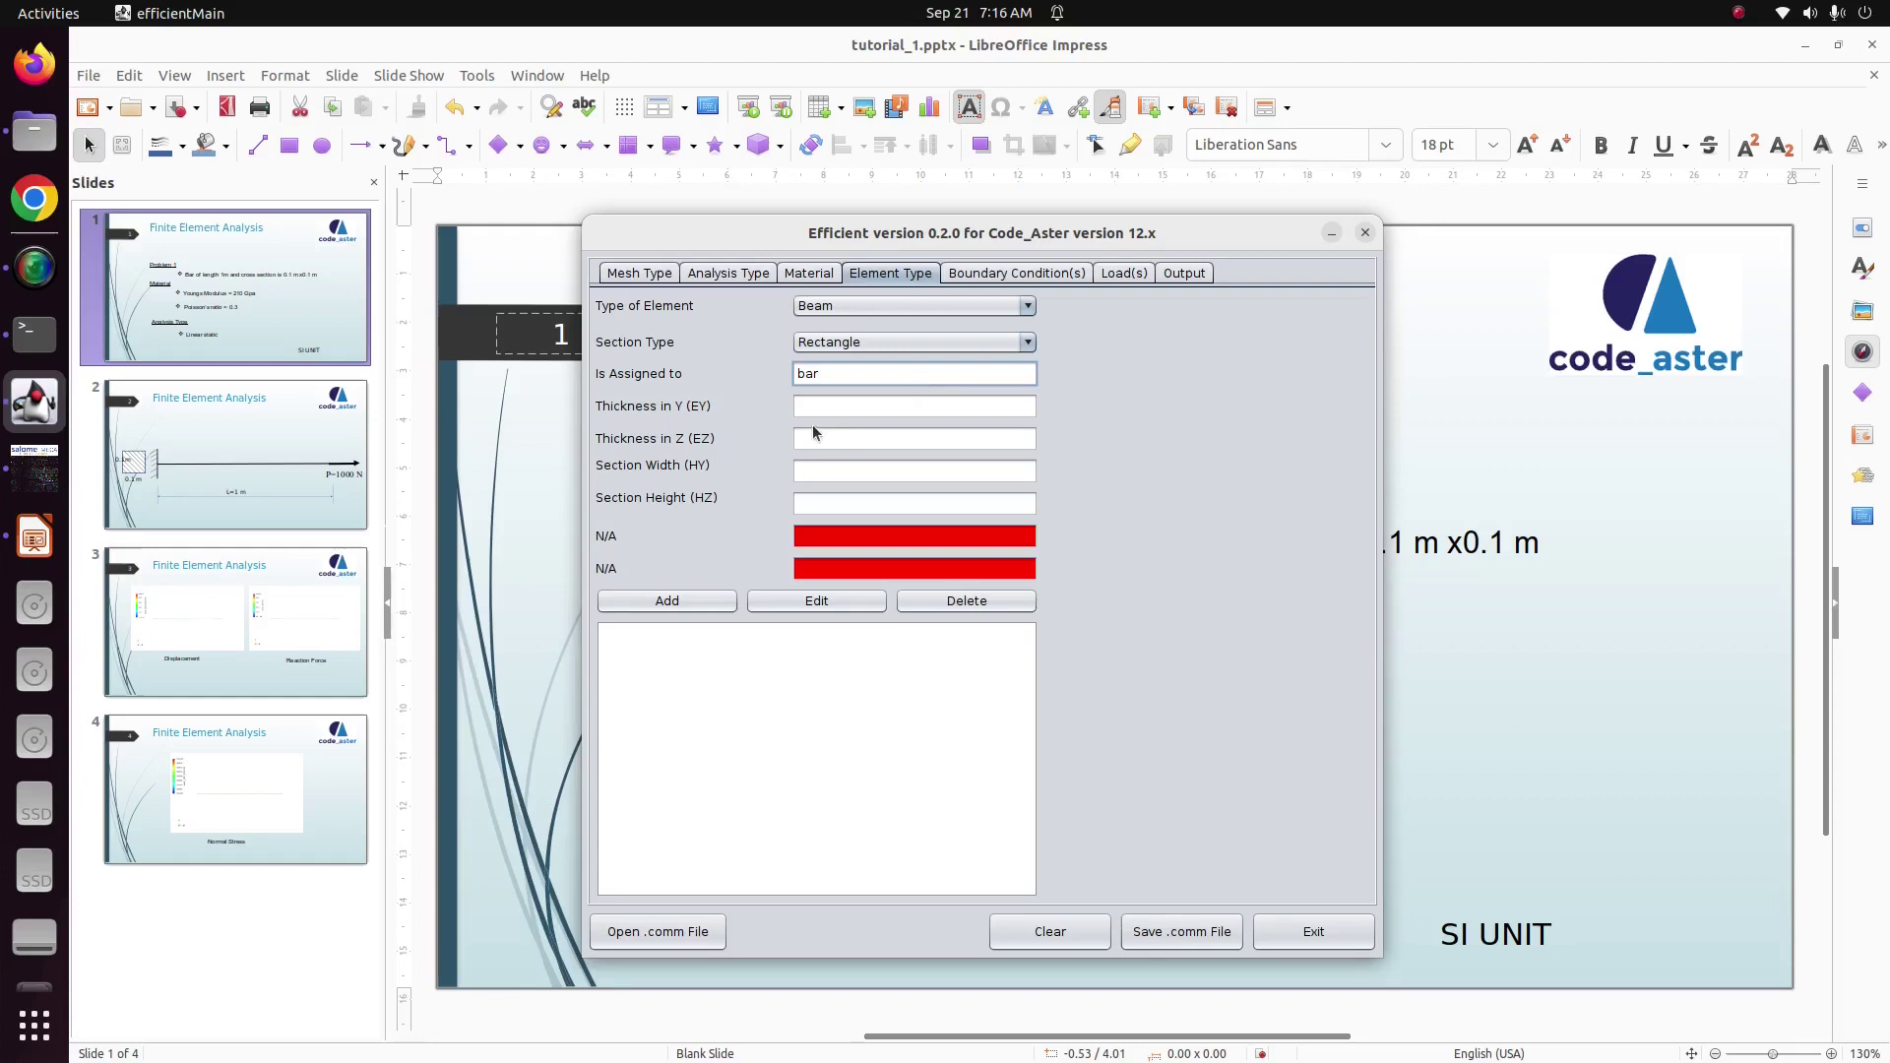
Set section width and height to 0.1 and add the beam element.
{"action": "left_click", "coordinate": [835, 470]}
{"action": "type", "text": "0.1"}
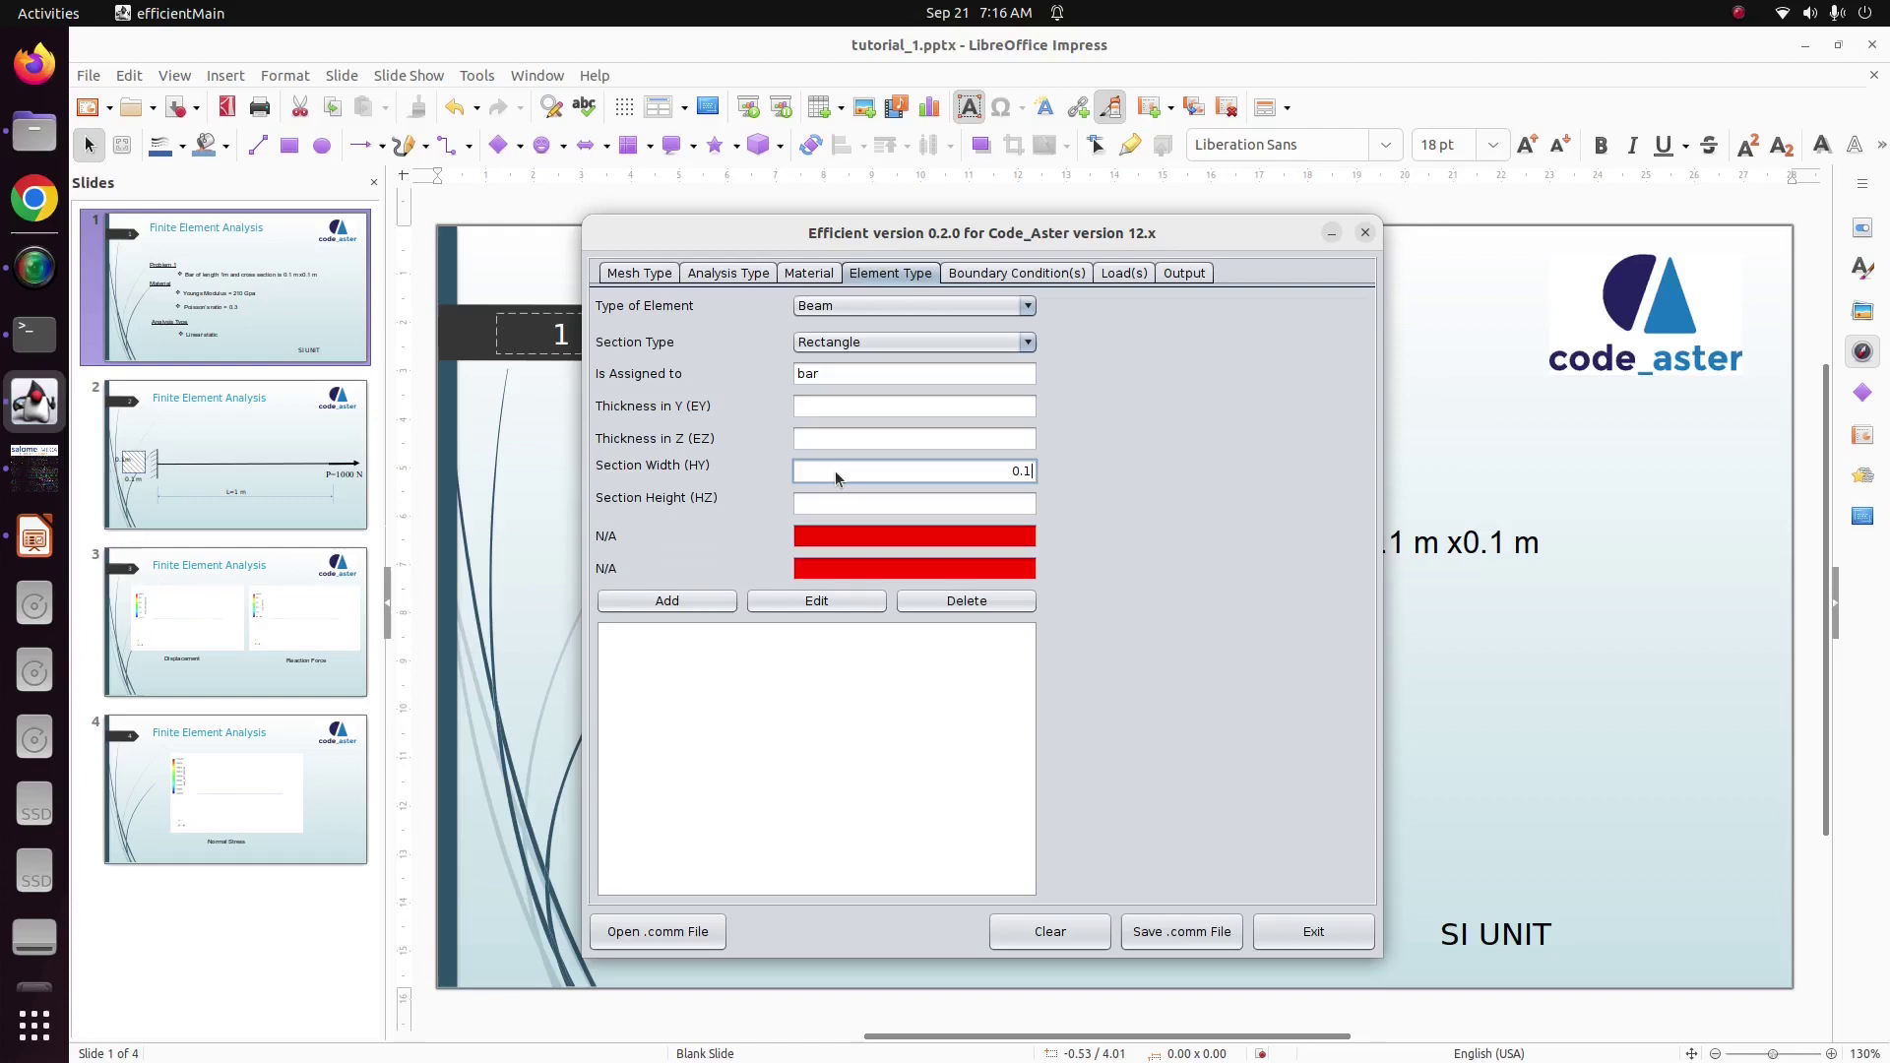
{"action": "left_click", "coordinate": [855, 506]}
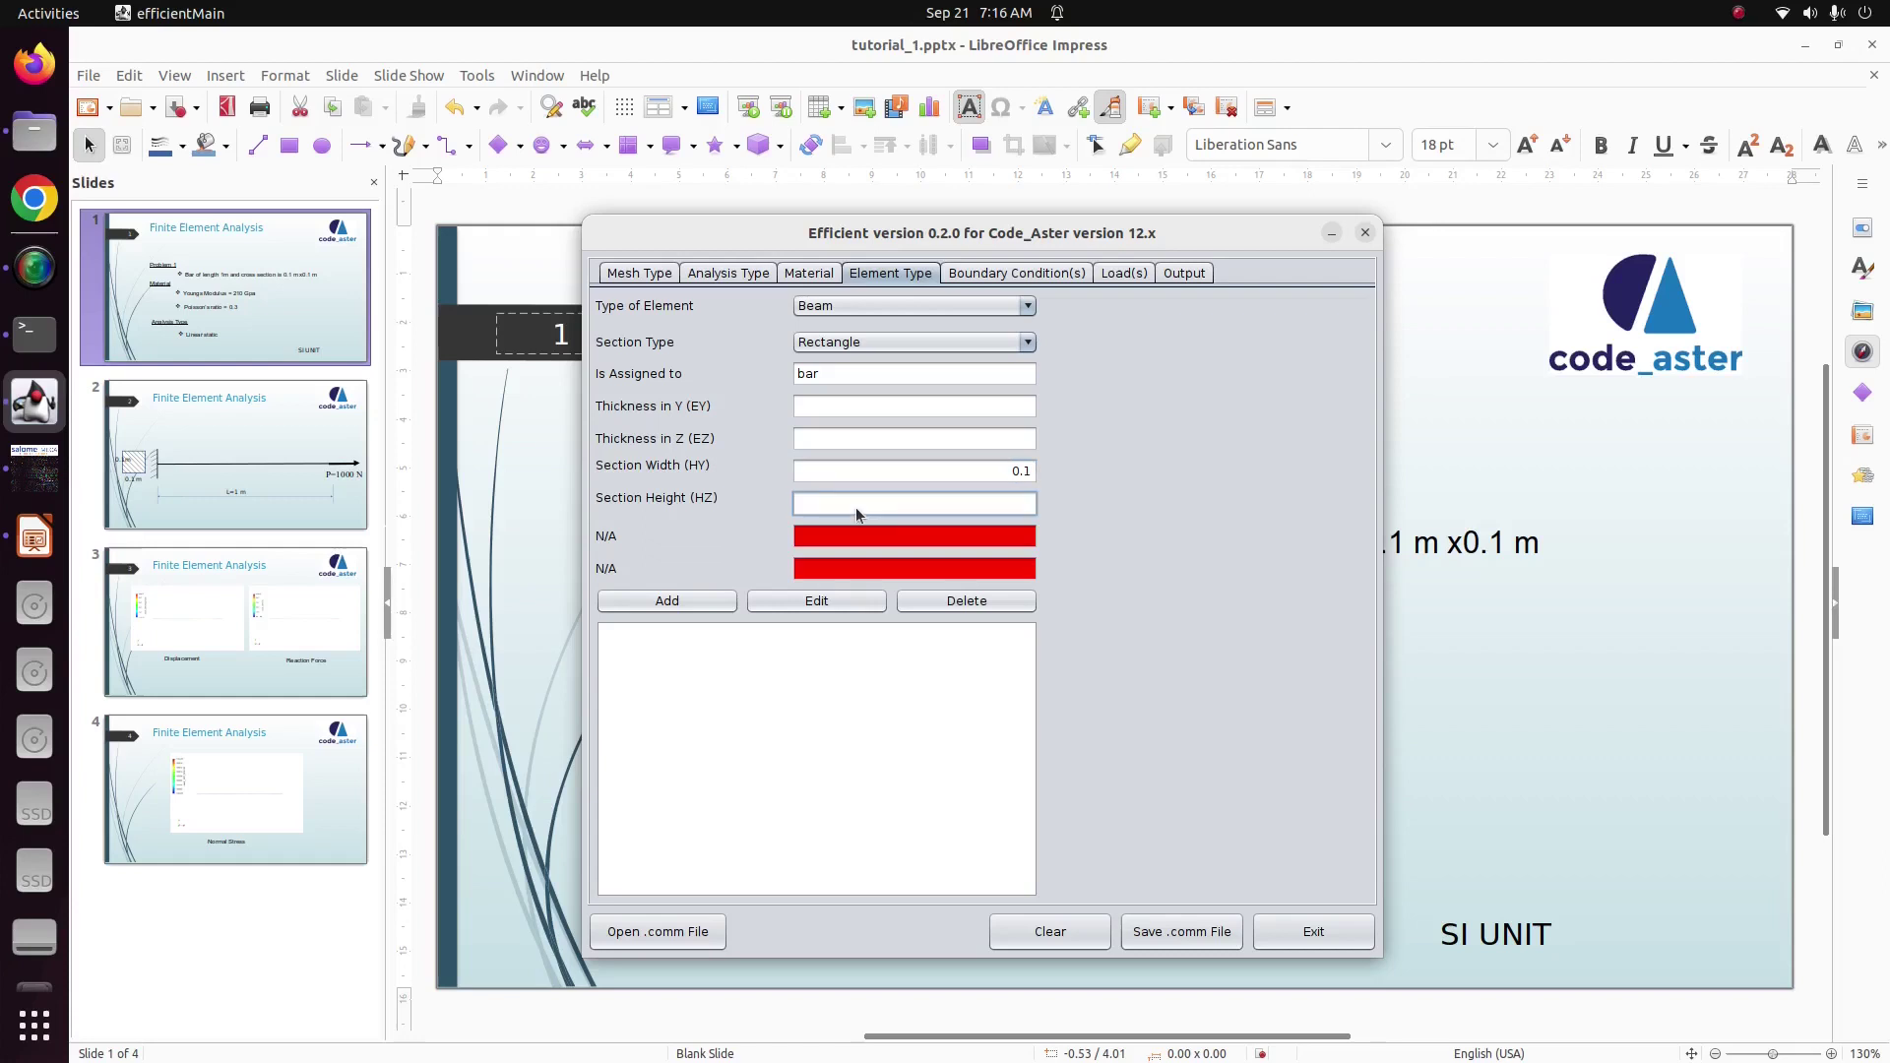
{"action": "type", "text": "0.1"}
{"action": "left_click", "coordinate": [706, 603]}
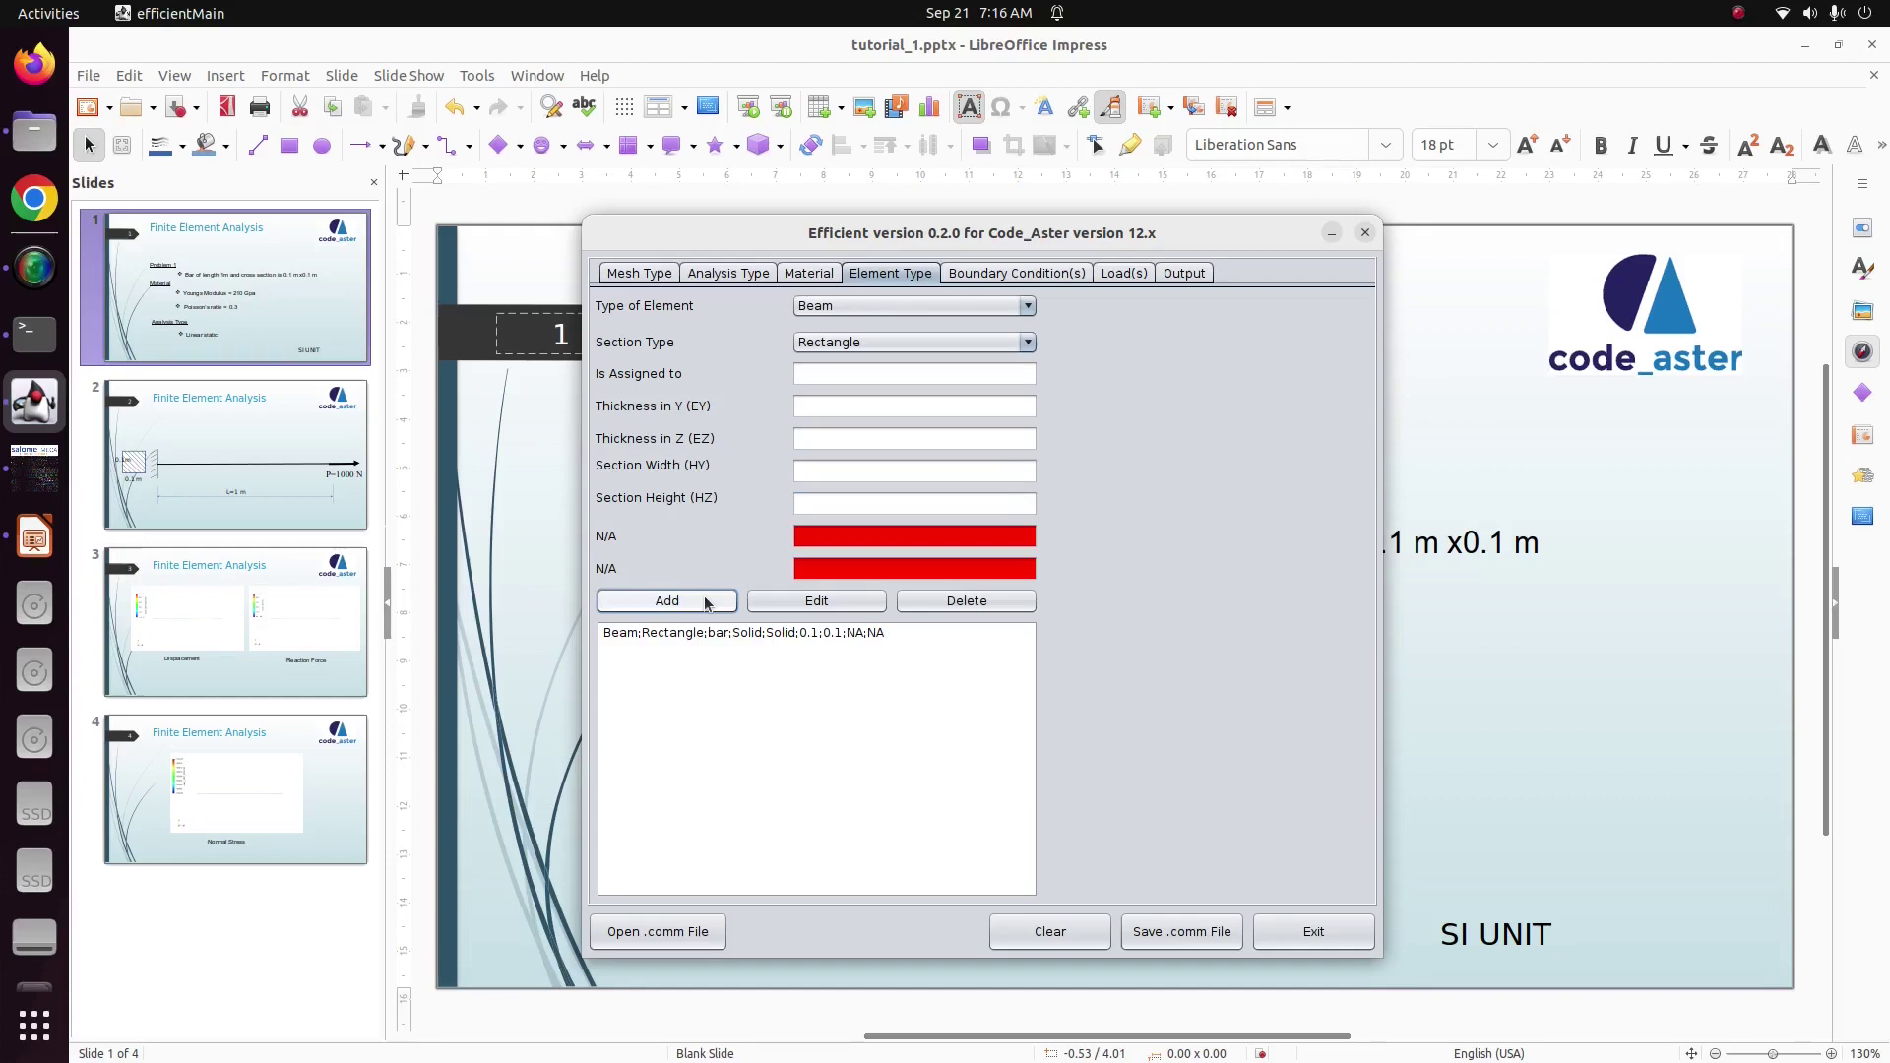
Create a D.O.F on Node Group condition named Fixed on the Fix_node group.
{"action": "left_click", "coordinate": [1043, 275]}
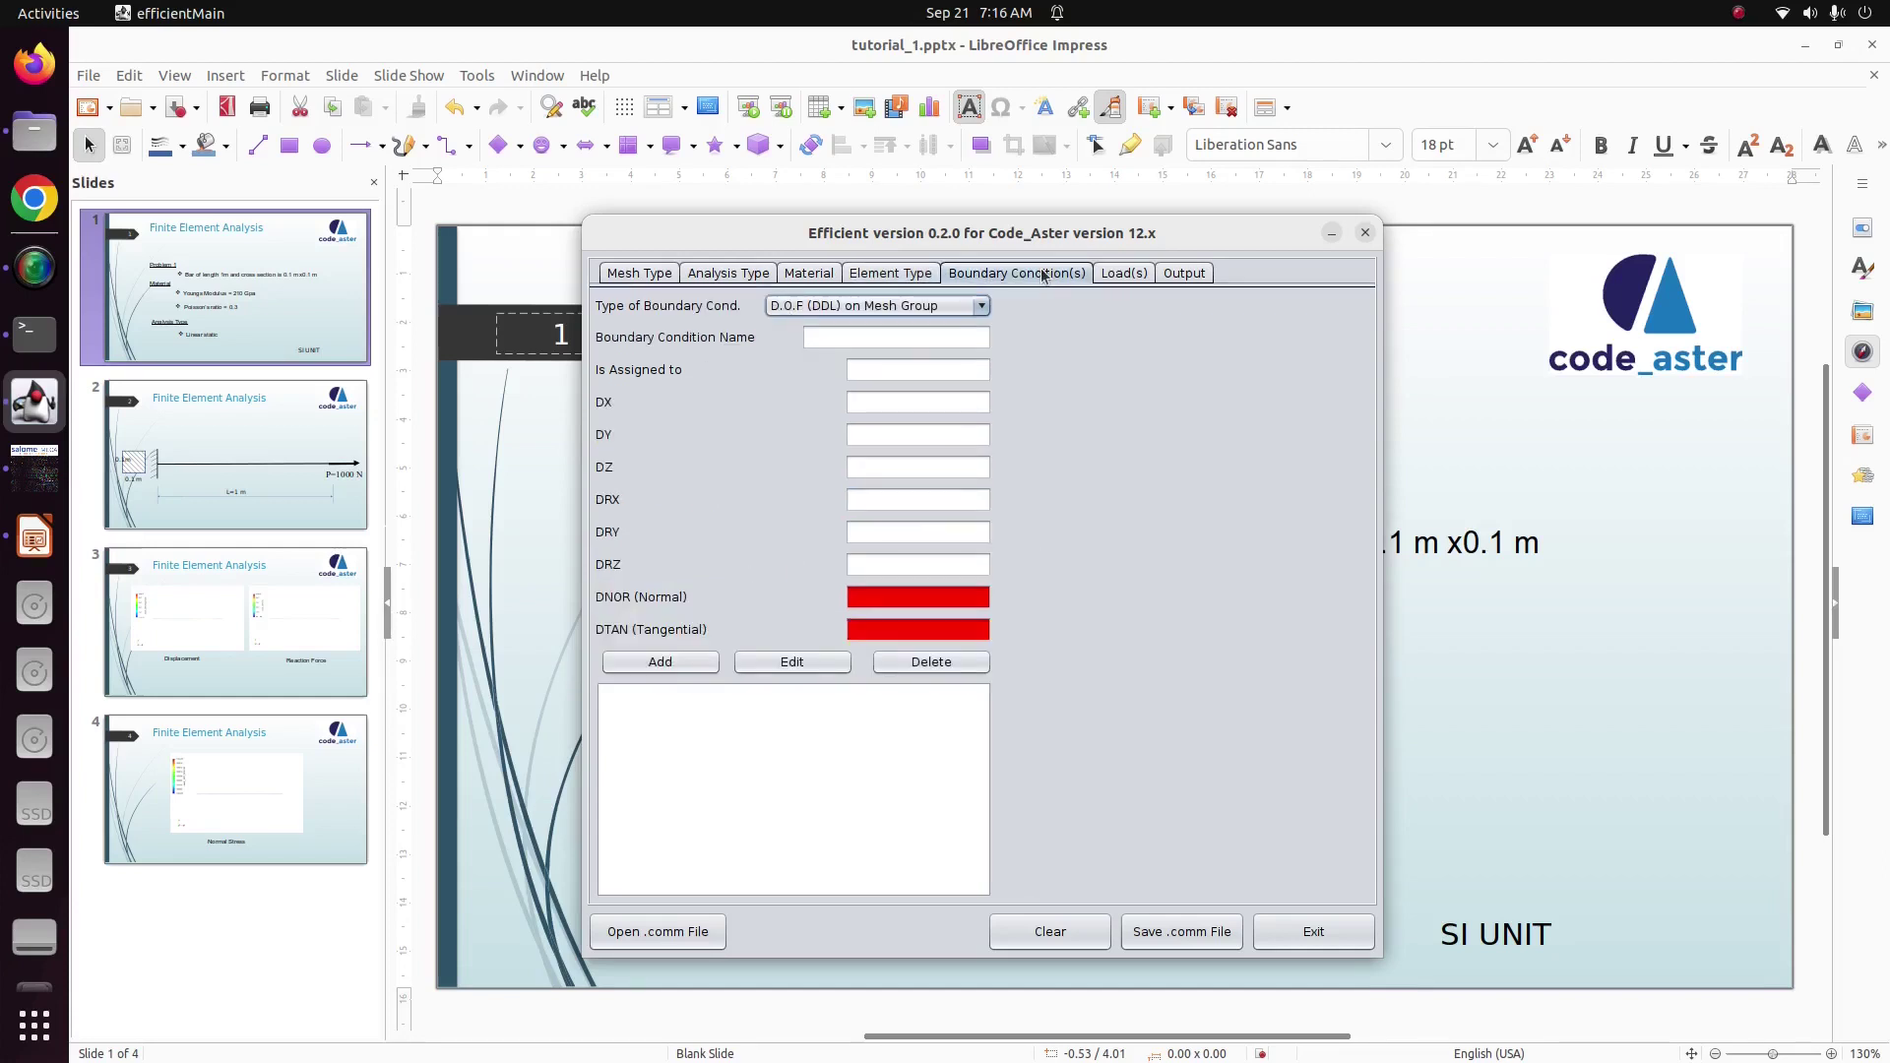
{"action": "left_click", "coordinate": [981, 307]}
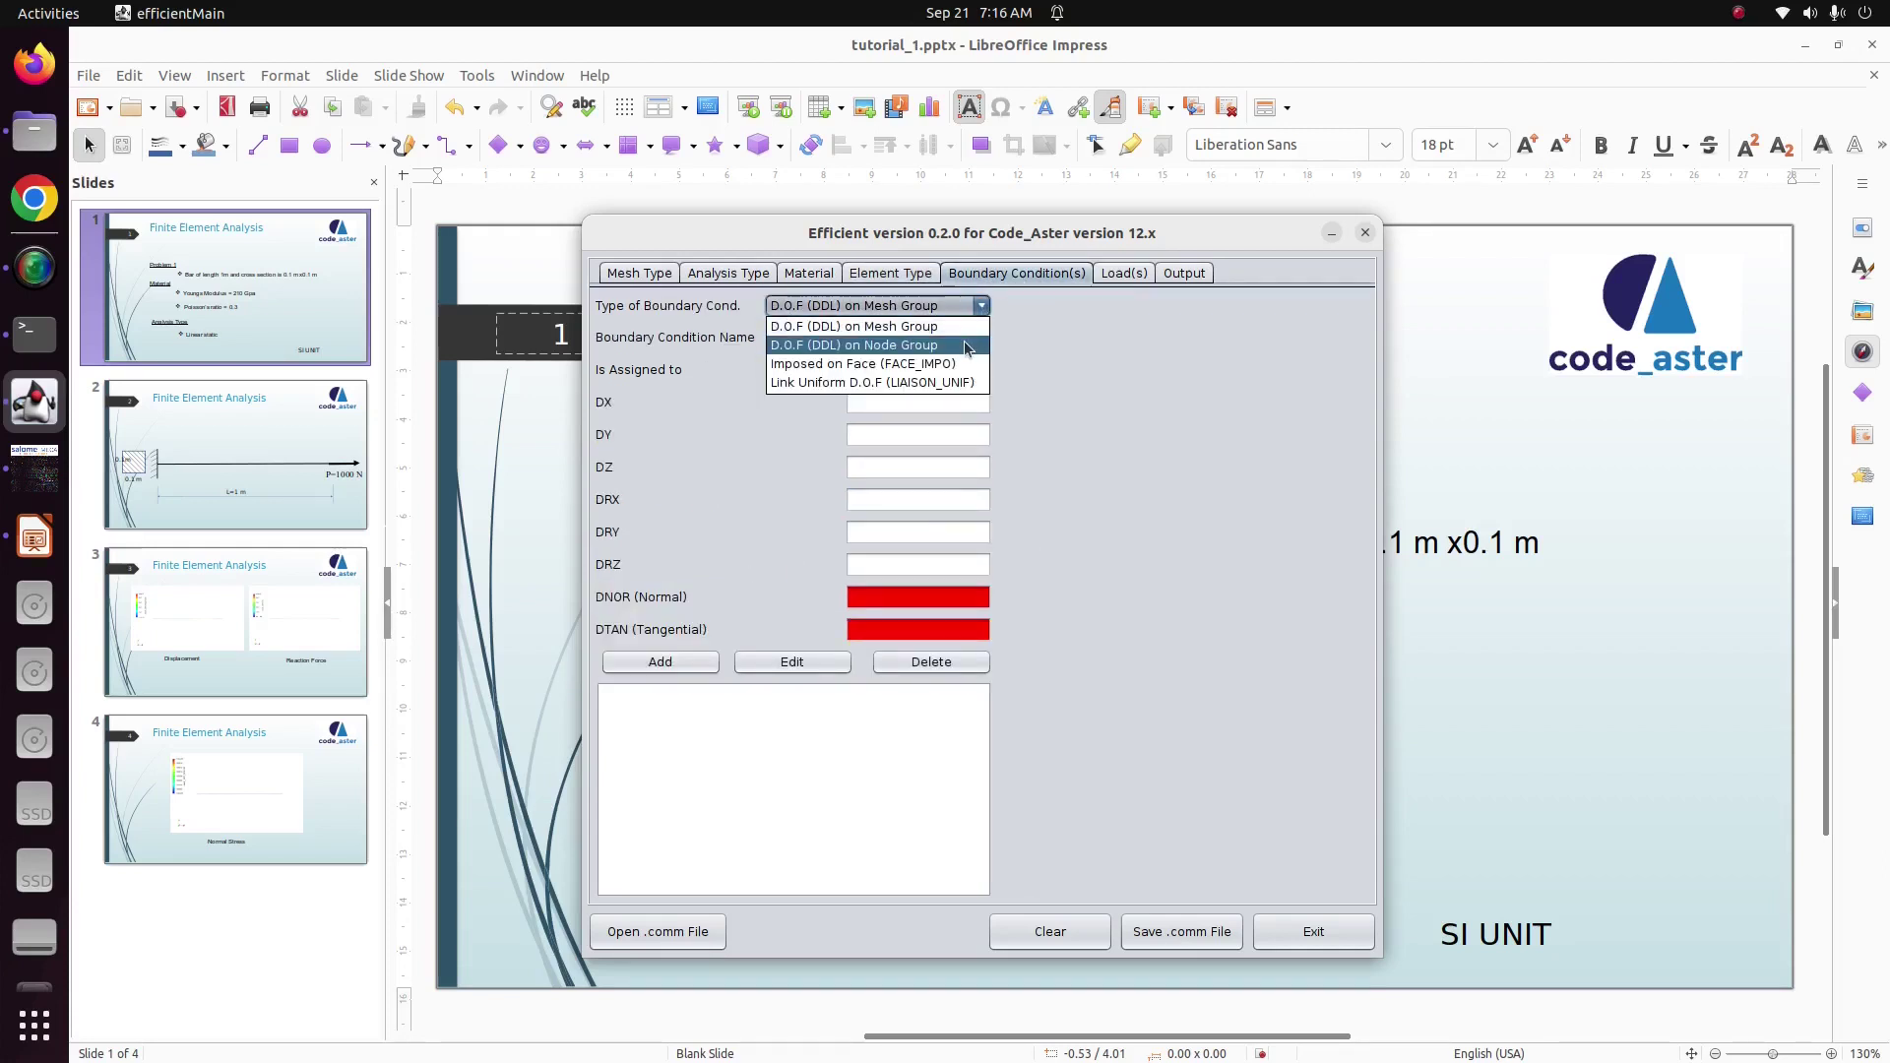
{"action": "left_click", "coordinate": [966, 346]}
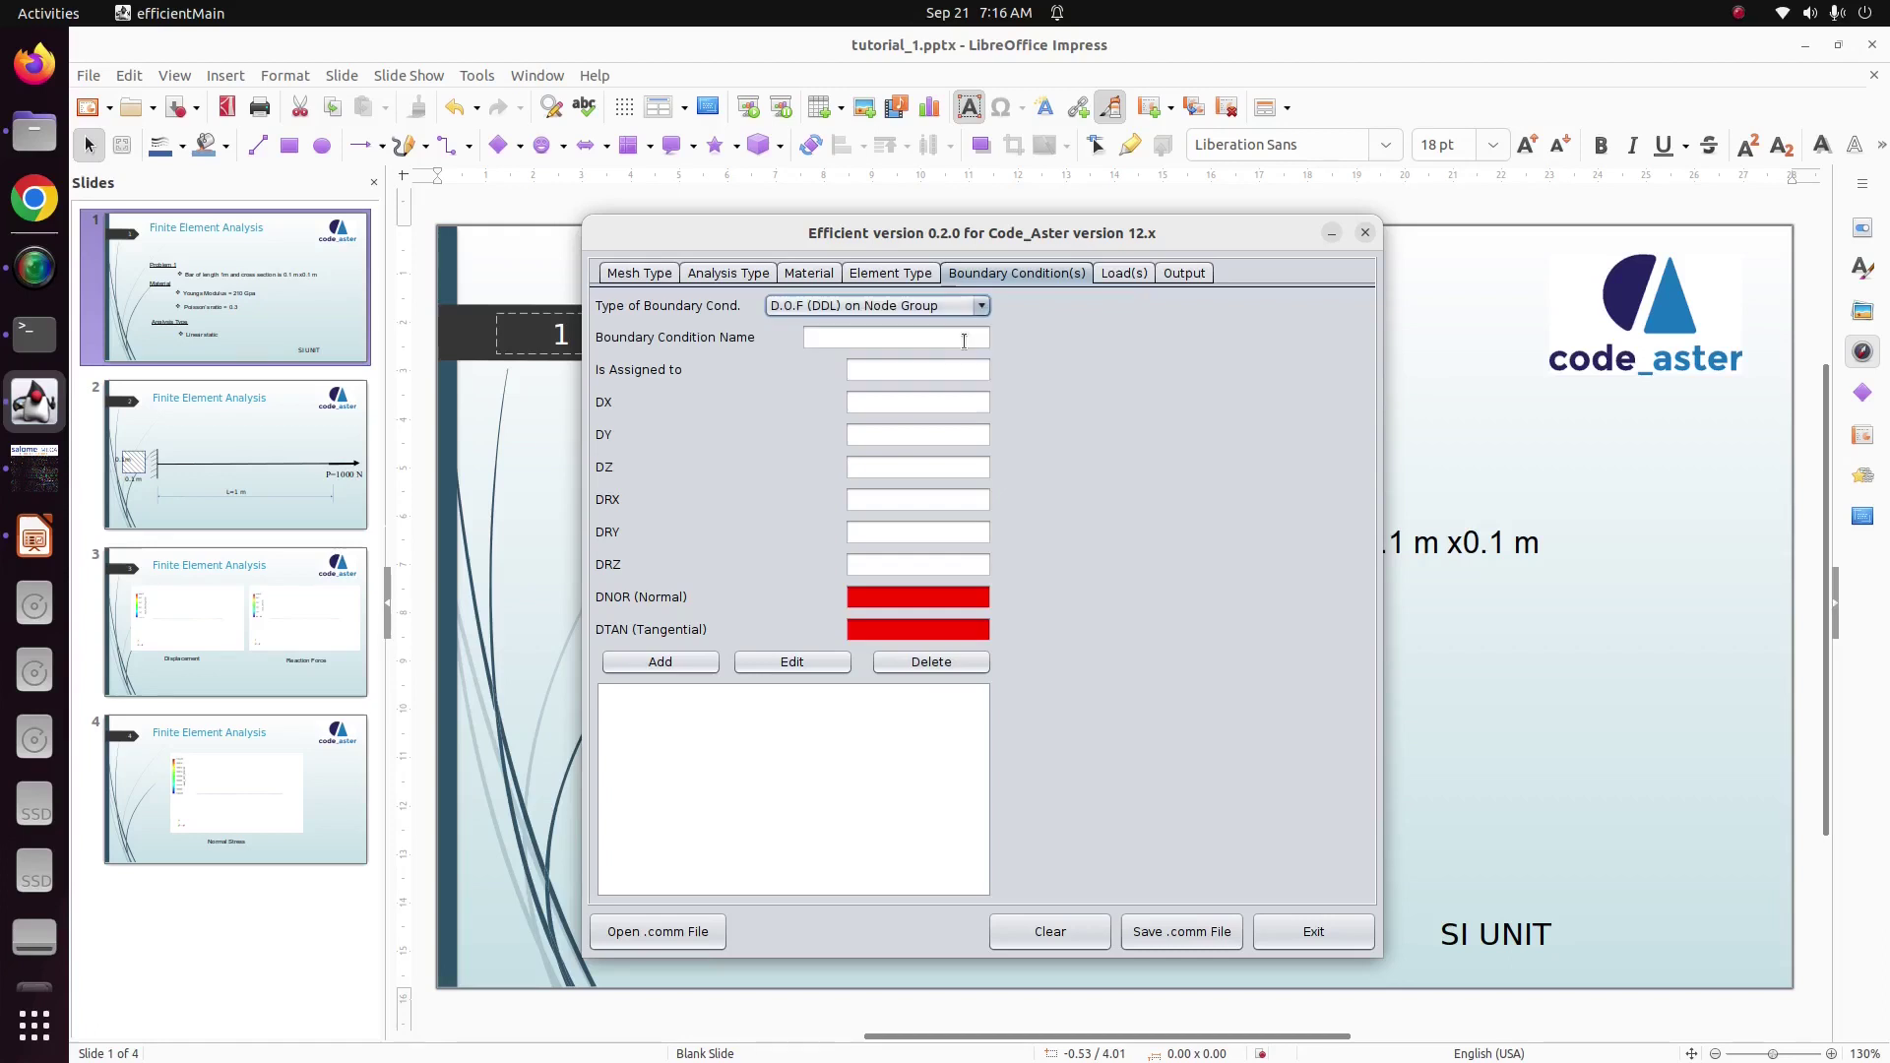
{"action": "left_click", "coordinate": [964, 342]}
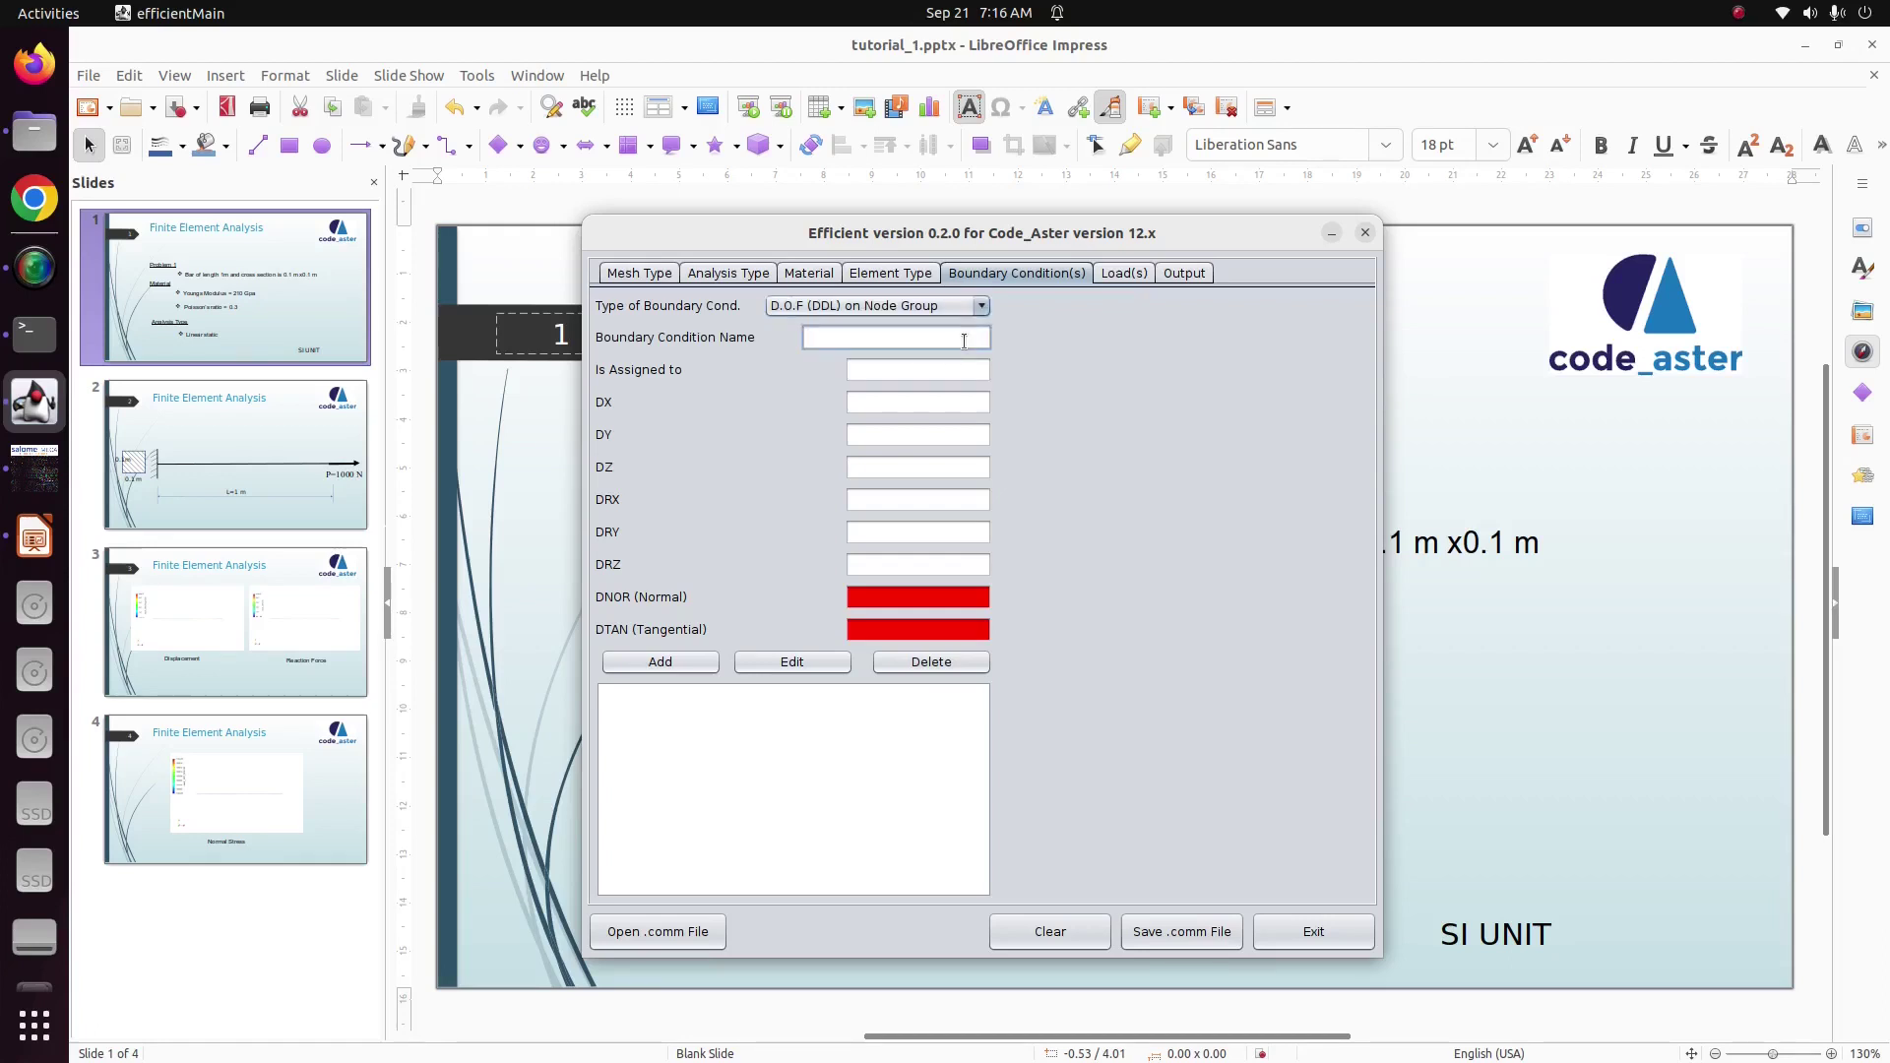
{"action": "type", "text": "Fixed"}
{"action": "left_click", "coordinate": [962, 371]}
{"action": "left_click", "coordinate": [34, 469]}
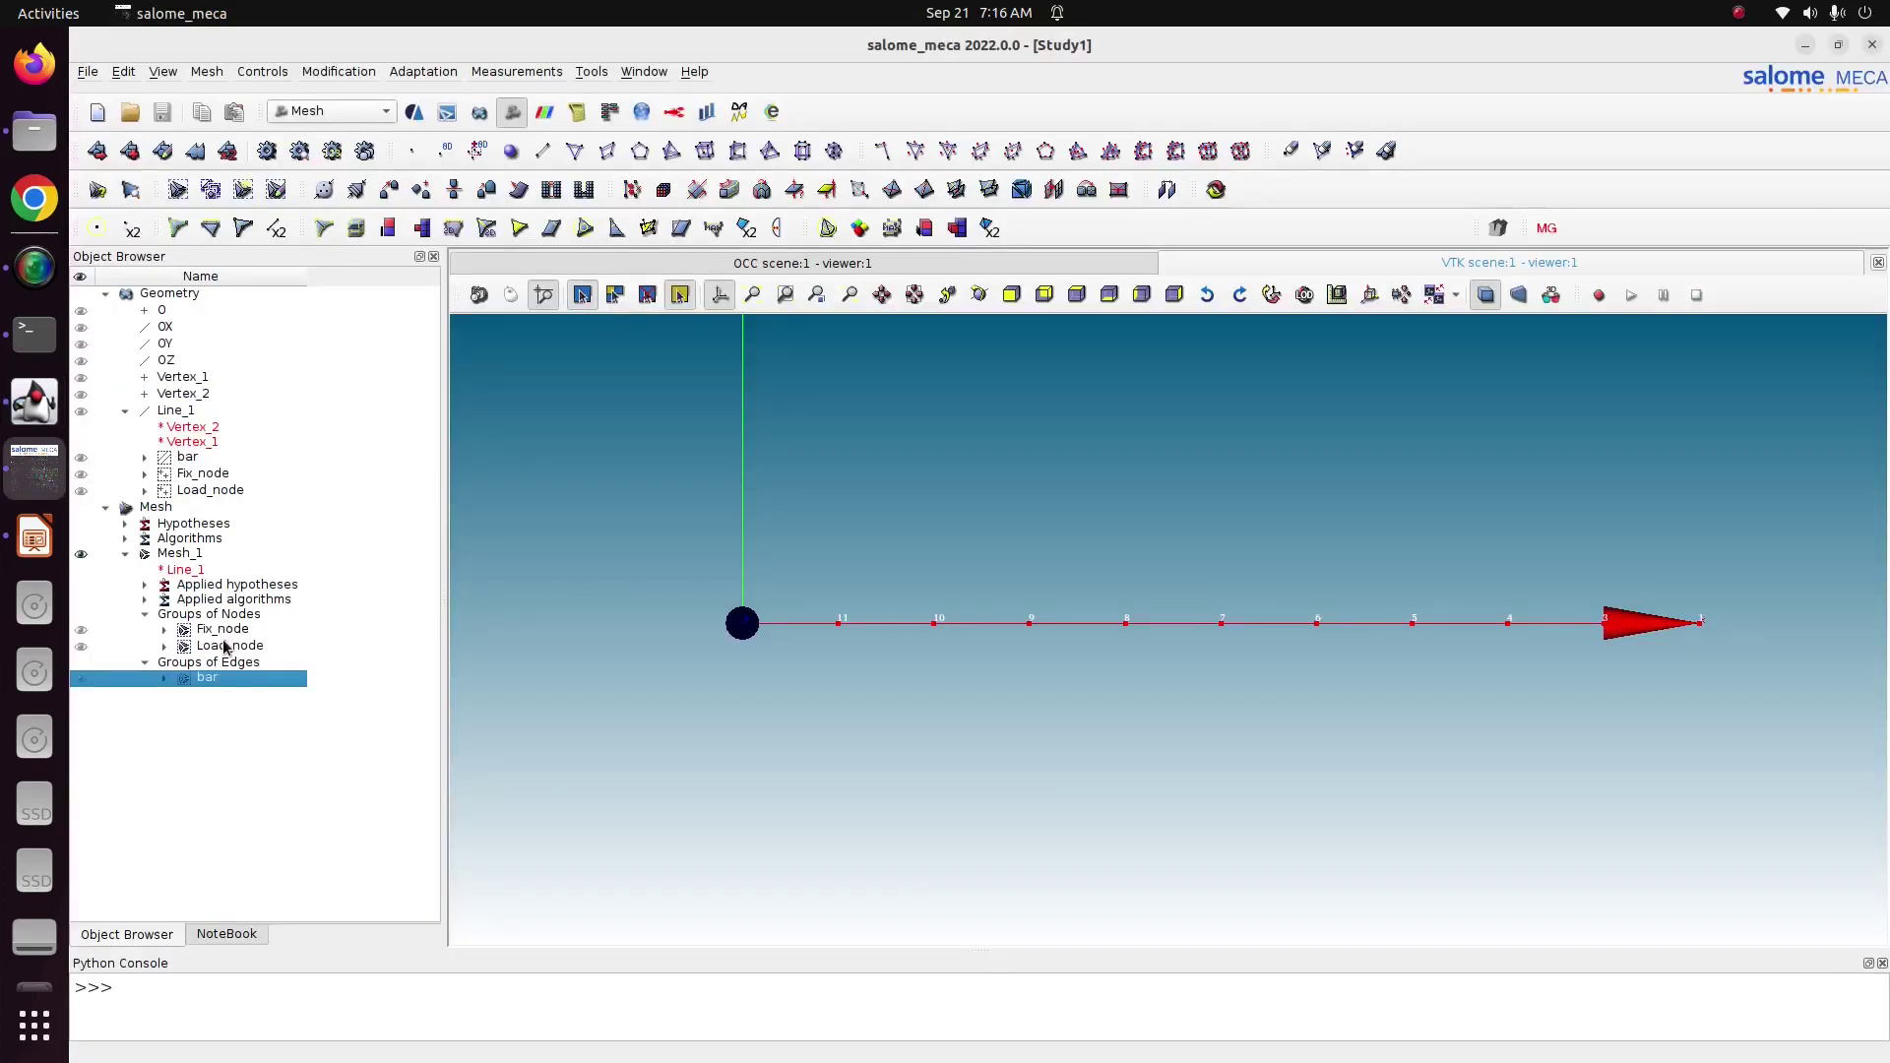
{"action": "left_click", "coordinate": [35, 400]}
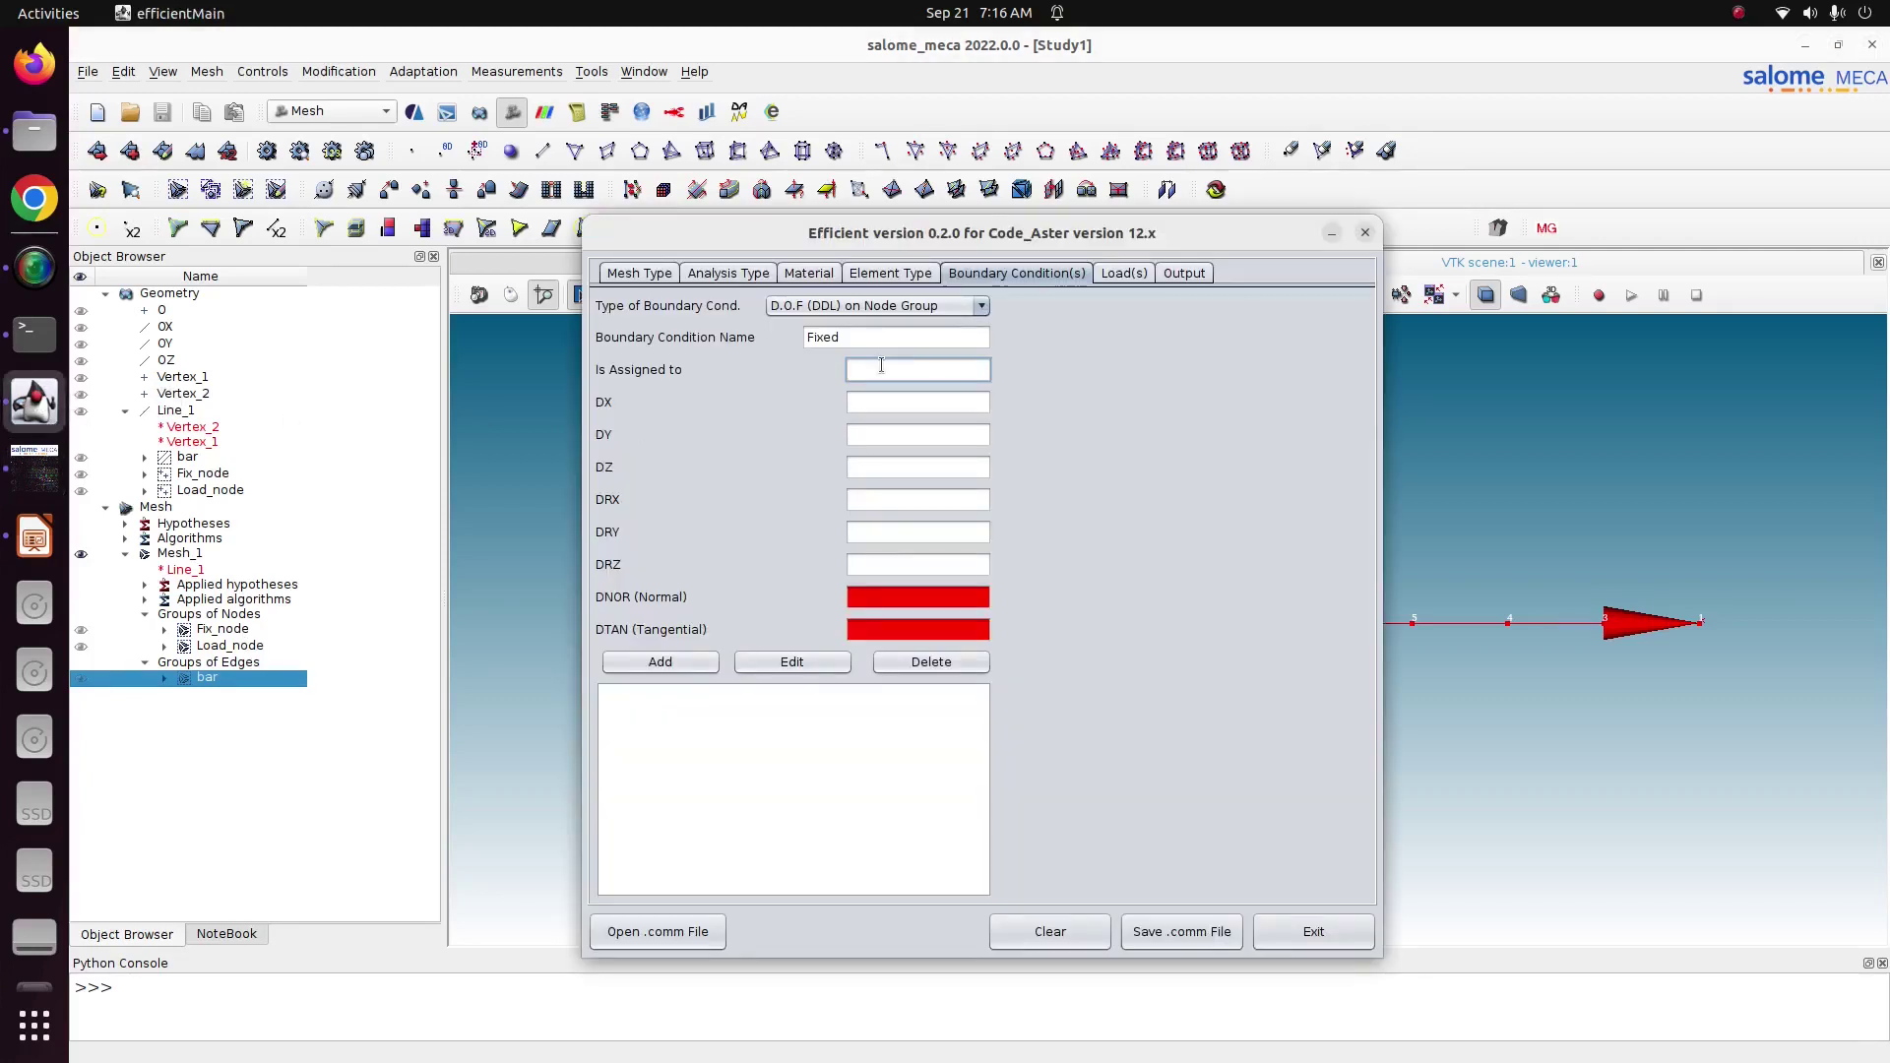
{"action": "type", "text": "Fix_node"}
Set all six degrees of freedom to 0 and add the Fixed condition.
{"action": "left_click", "coordinate": [901, 405]}
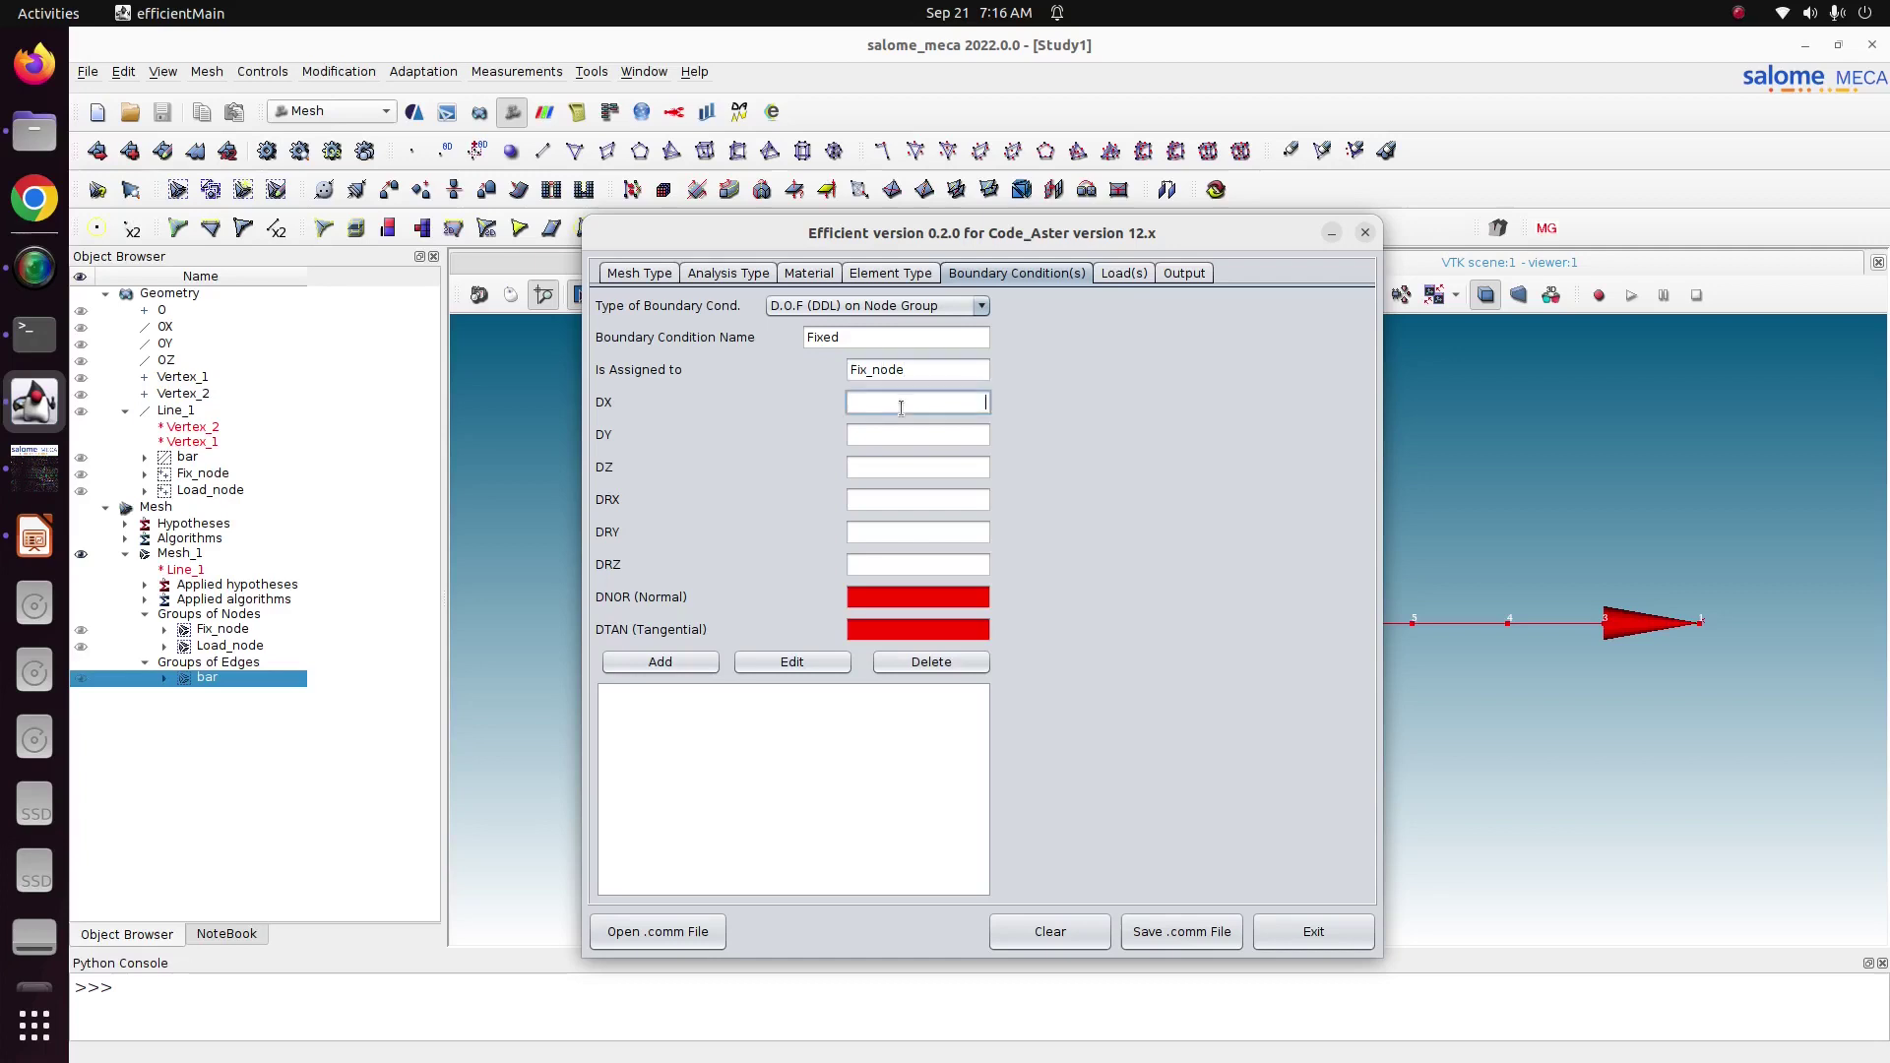
{"action": "type", "text": "0"}
{"action": "key", "text": "Tab"}
{"action": "type", "text": "0"}
{"action": "key", "text": "Tab"}
{"action": "type", "text": "0"}
{"action": "key", "text": "Tab"}
{"action": "type", "text": "0"}
{"action": "key", "text": "Tab"}
{"action": "key", "text": "0"}
{"action": "key", "text": "Tab"}
{"action": "type", "text": "0"}
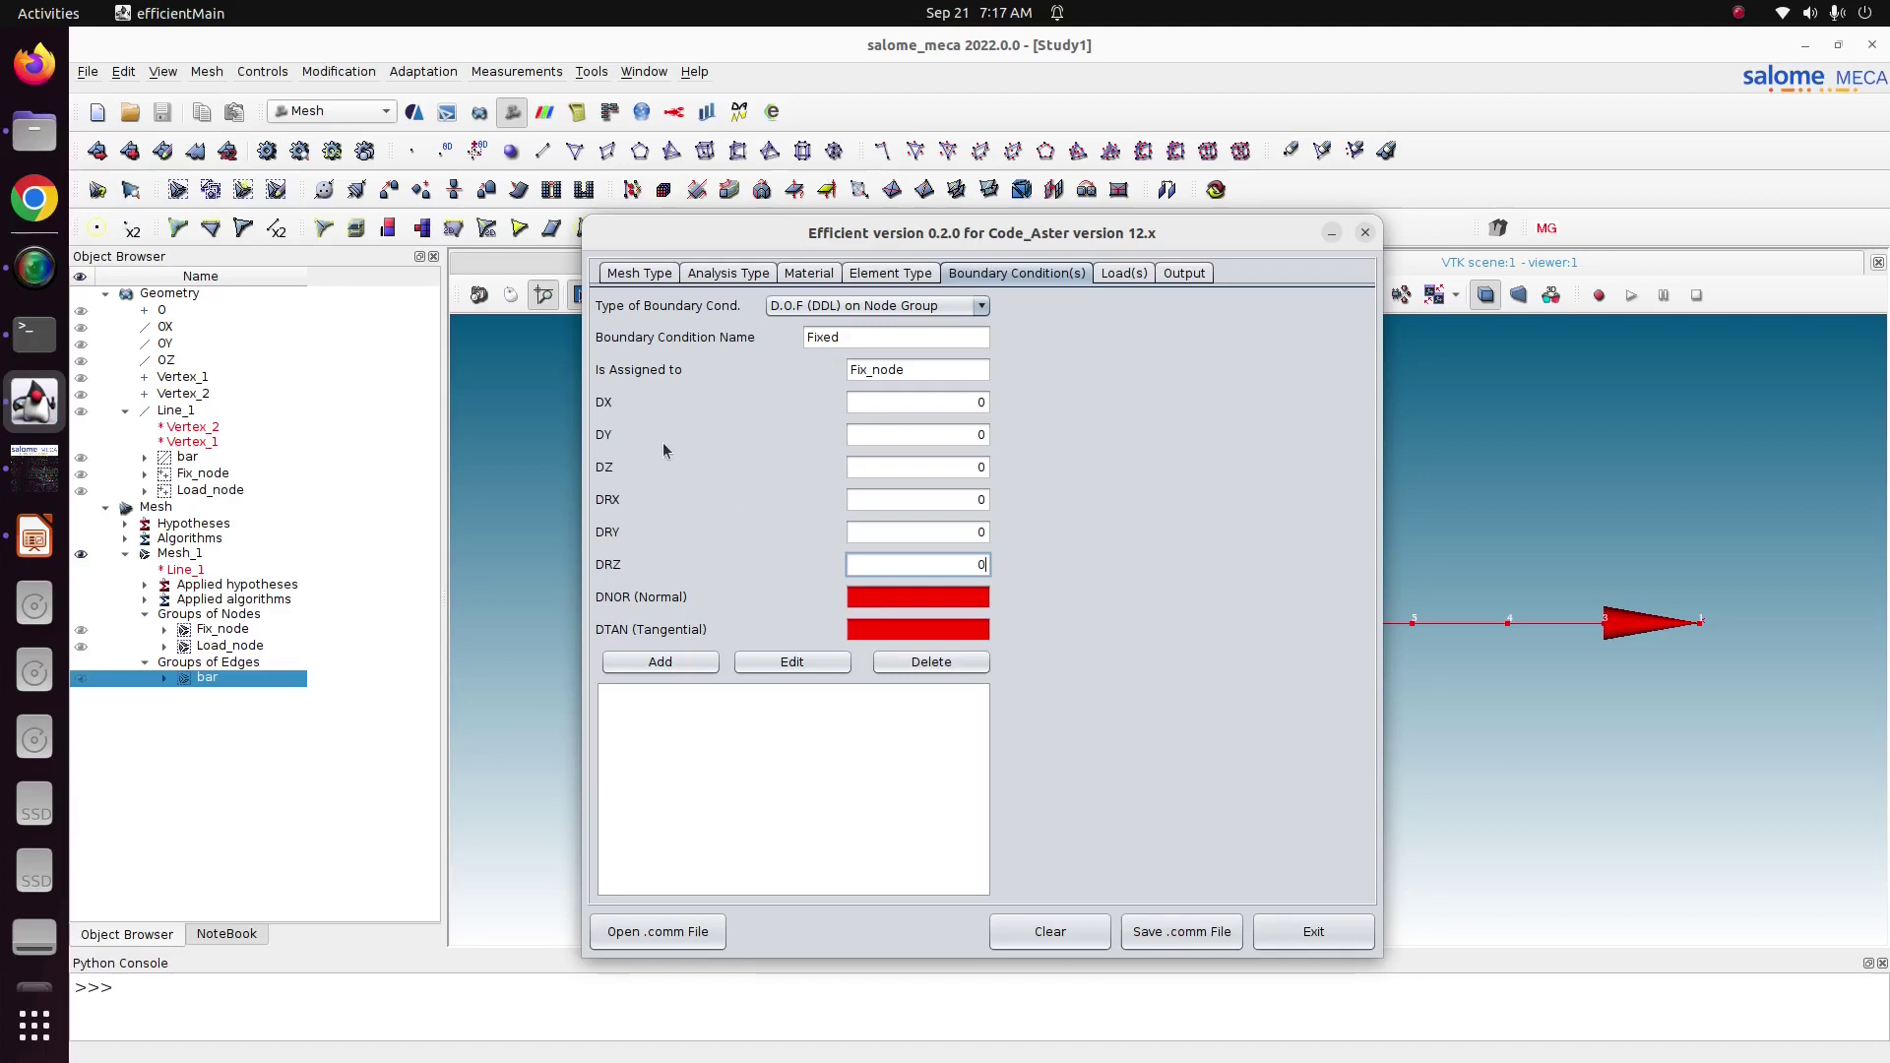
{"action": "left_click", "coordinate": [667, 662]}
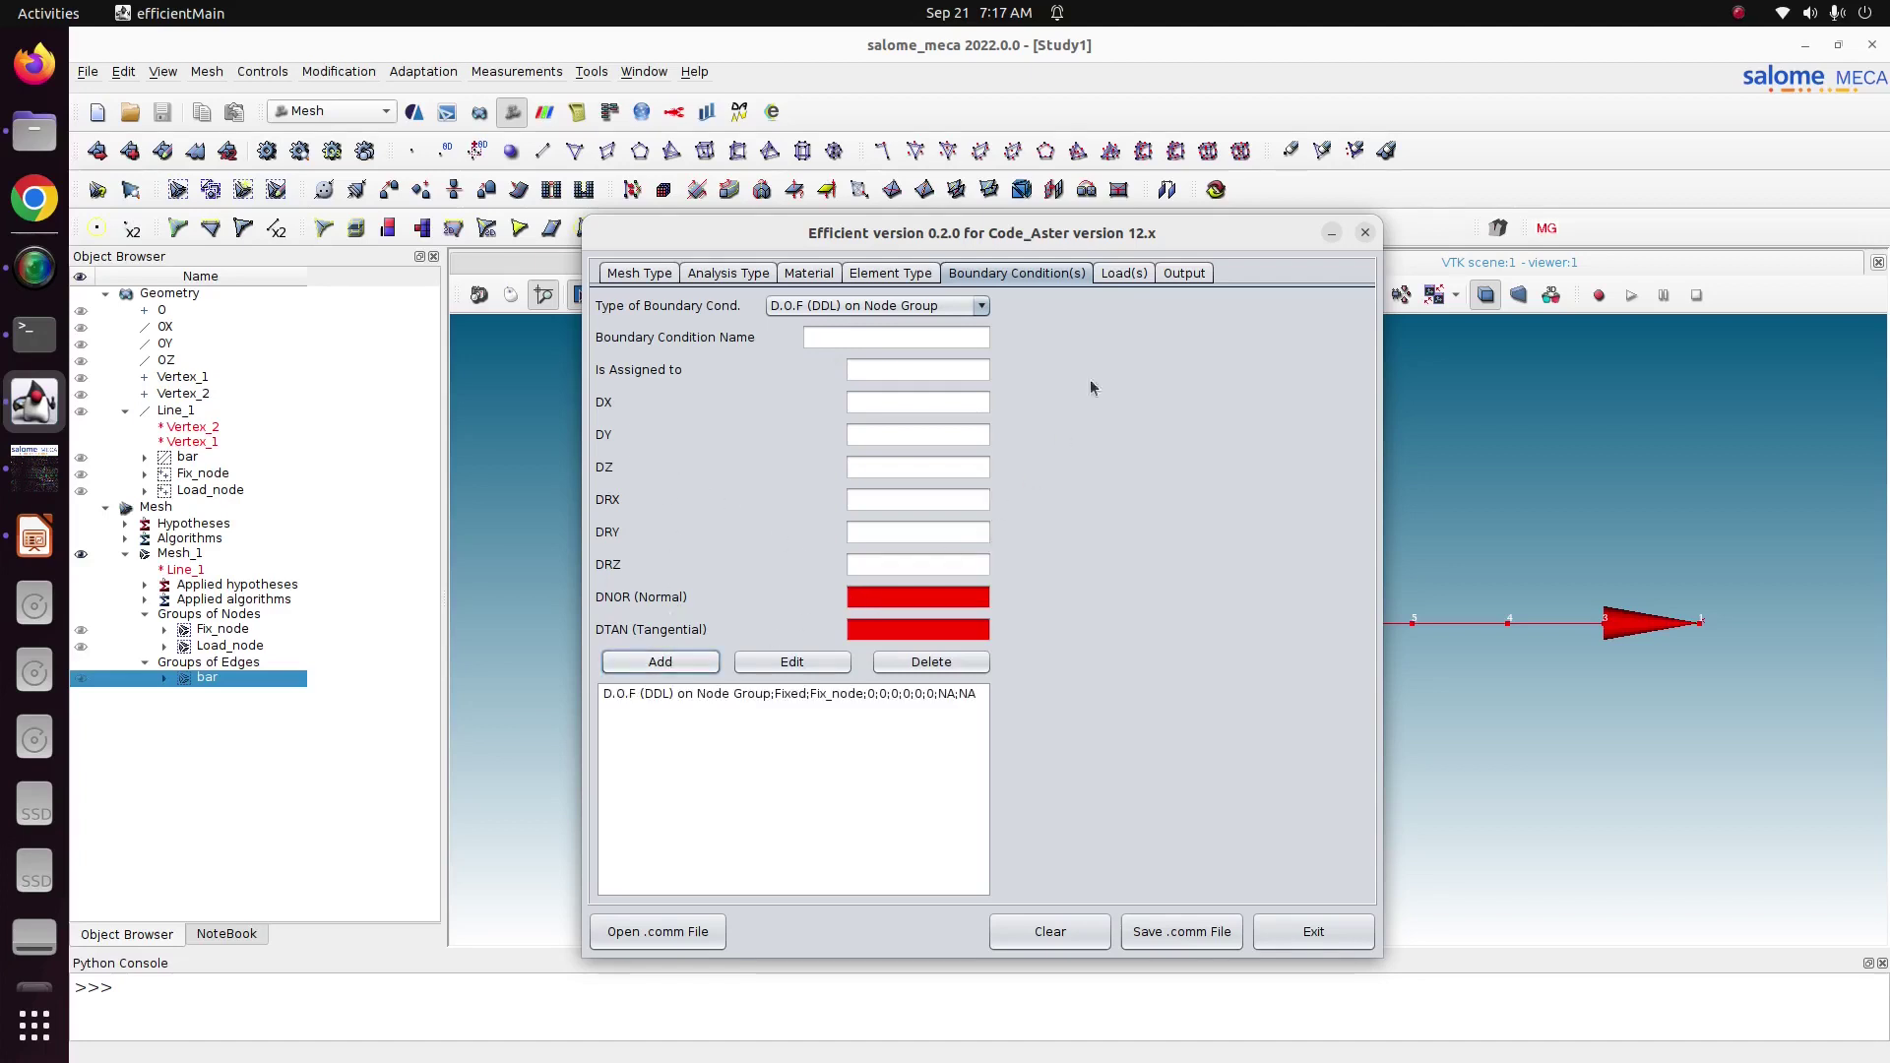
Create a Force on Node load named Load on the Load_node group.
{"action": "left_click", "coordinate": [1118, 276]}
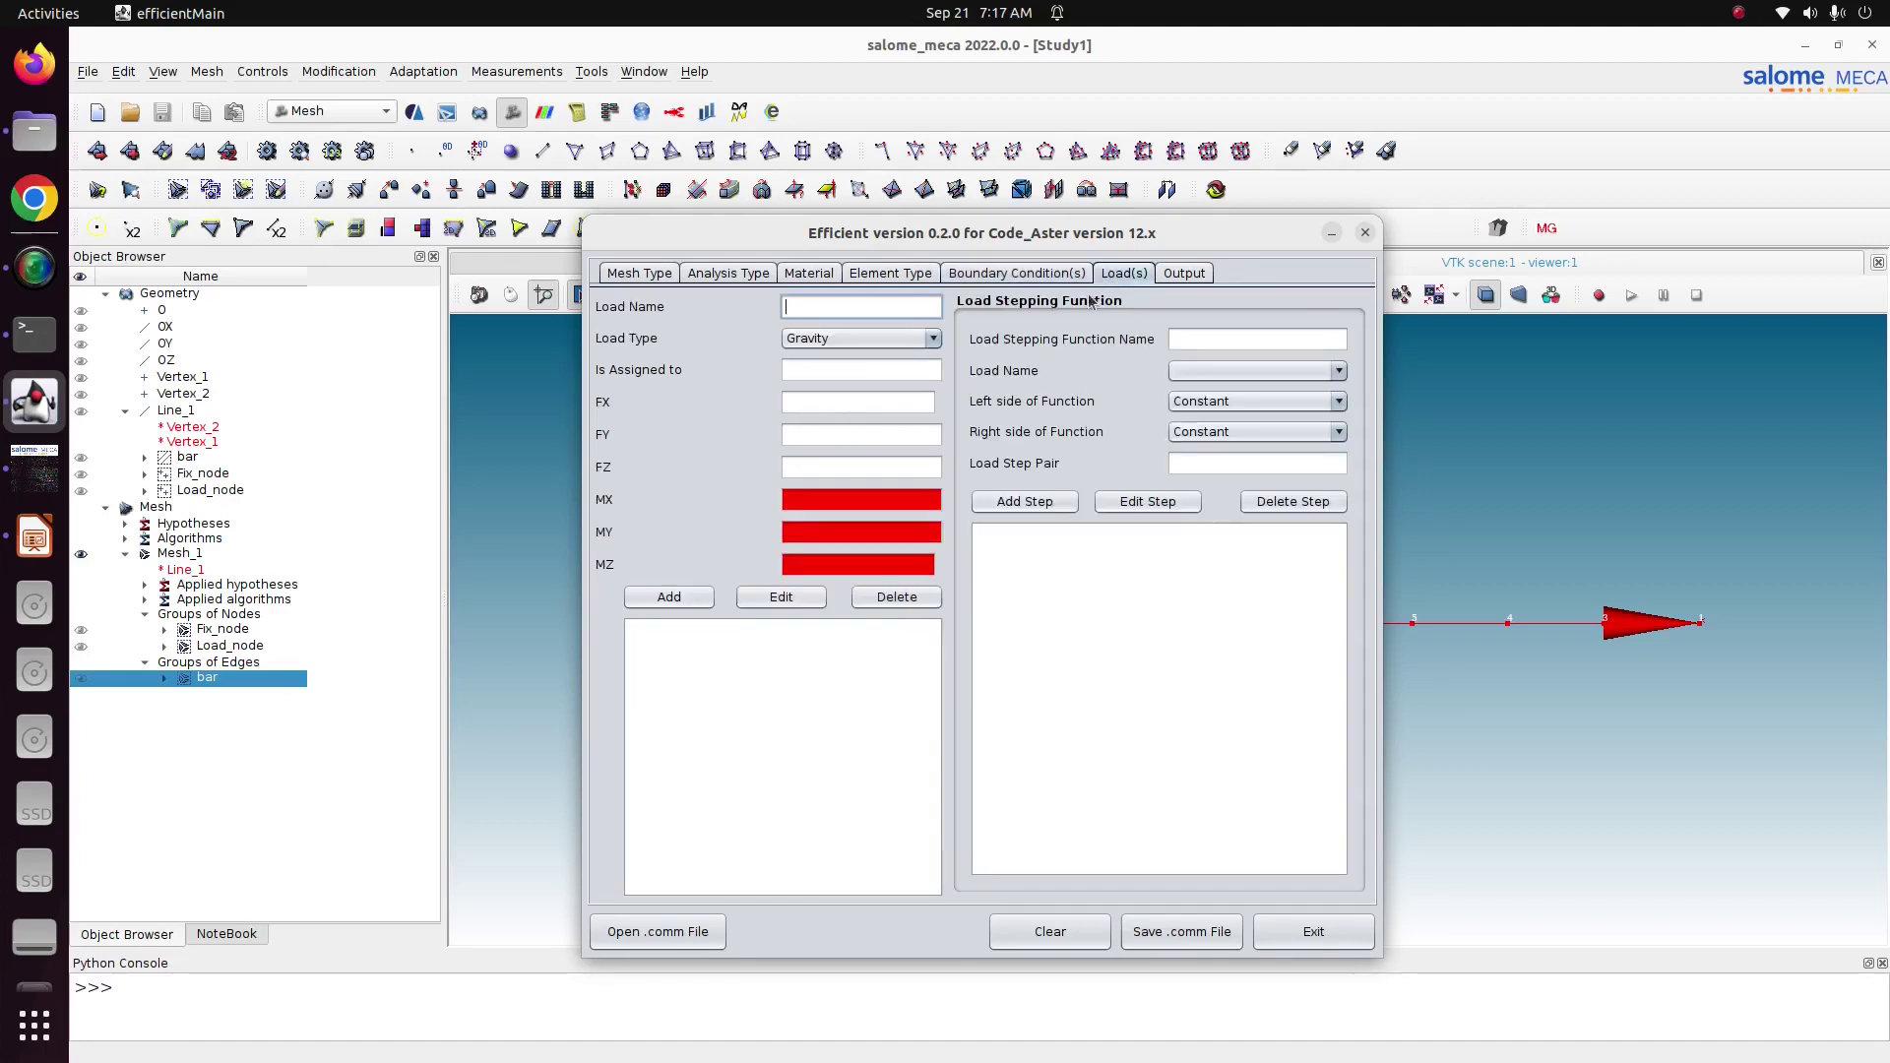
{"action": "left_click", "coordinate": [890, 343]}
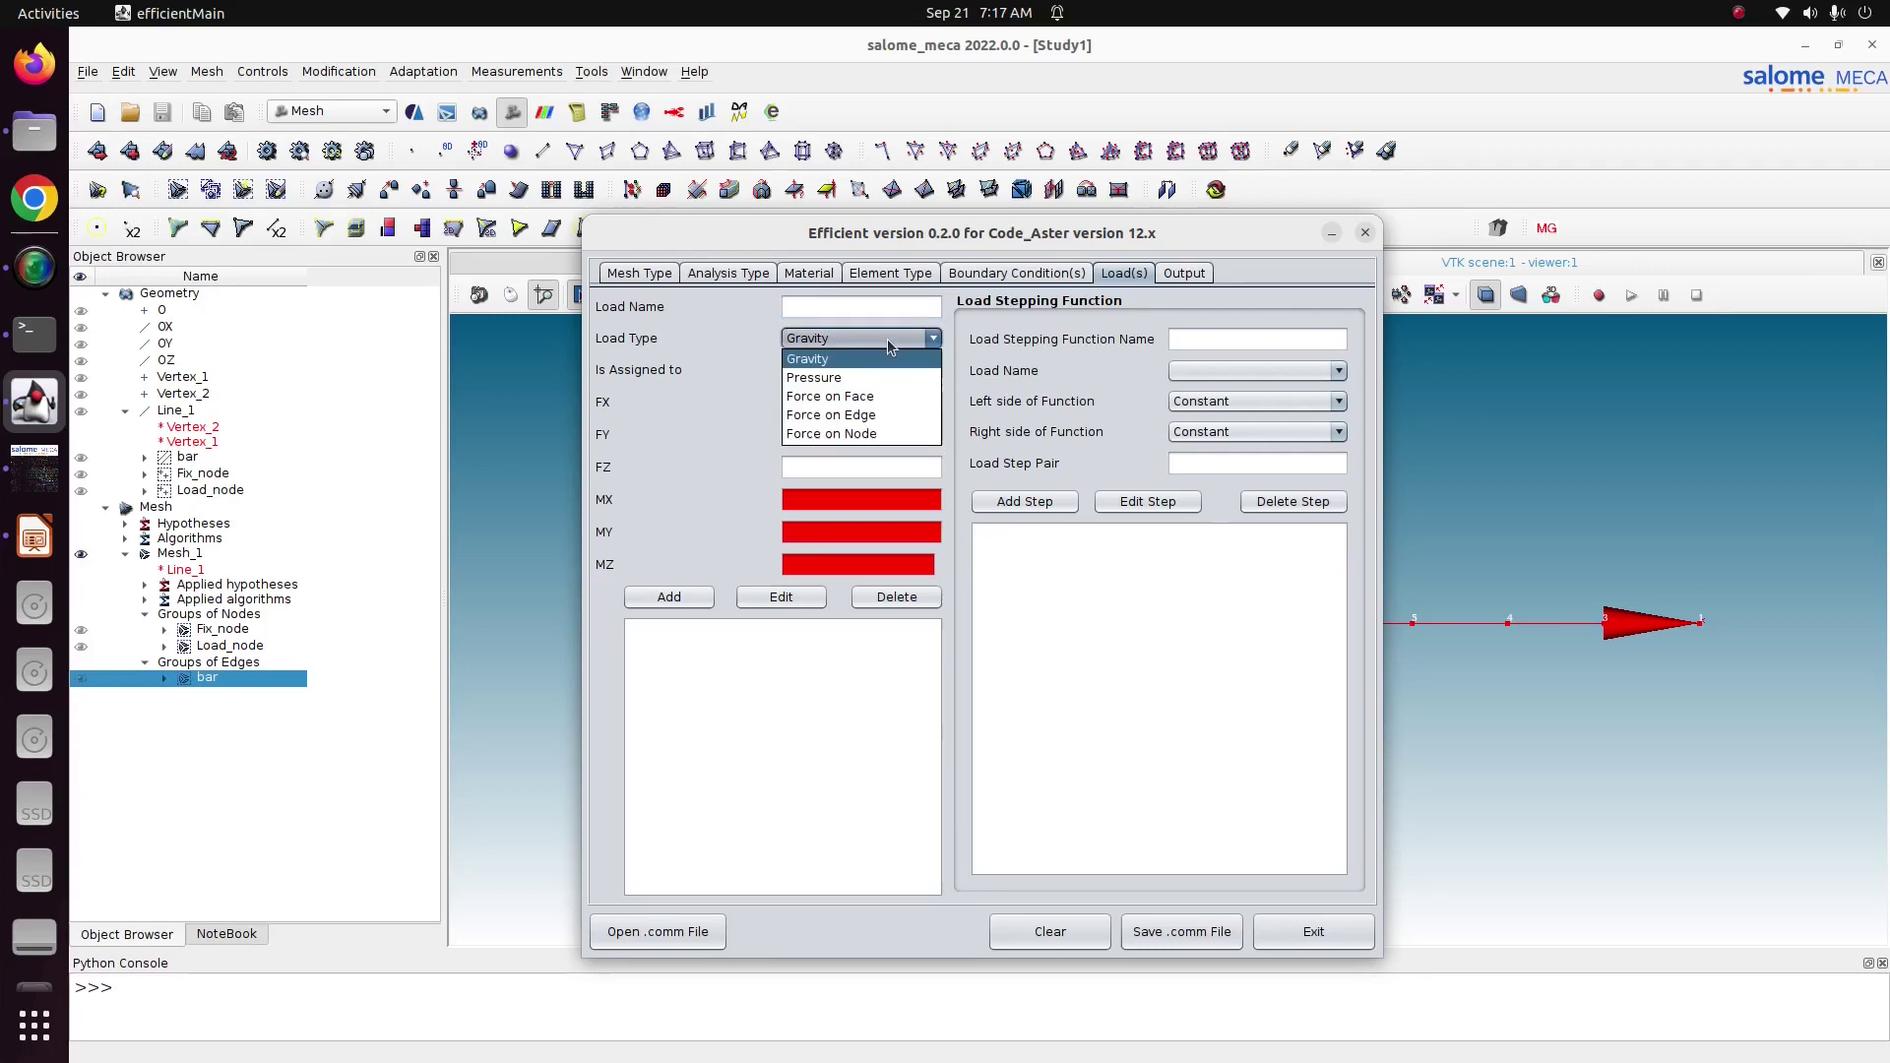
{"action": "left_click", "coordinate": [886, 434]}
{"action": "left_click", "coordinate": [811, 308]}
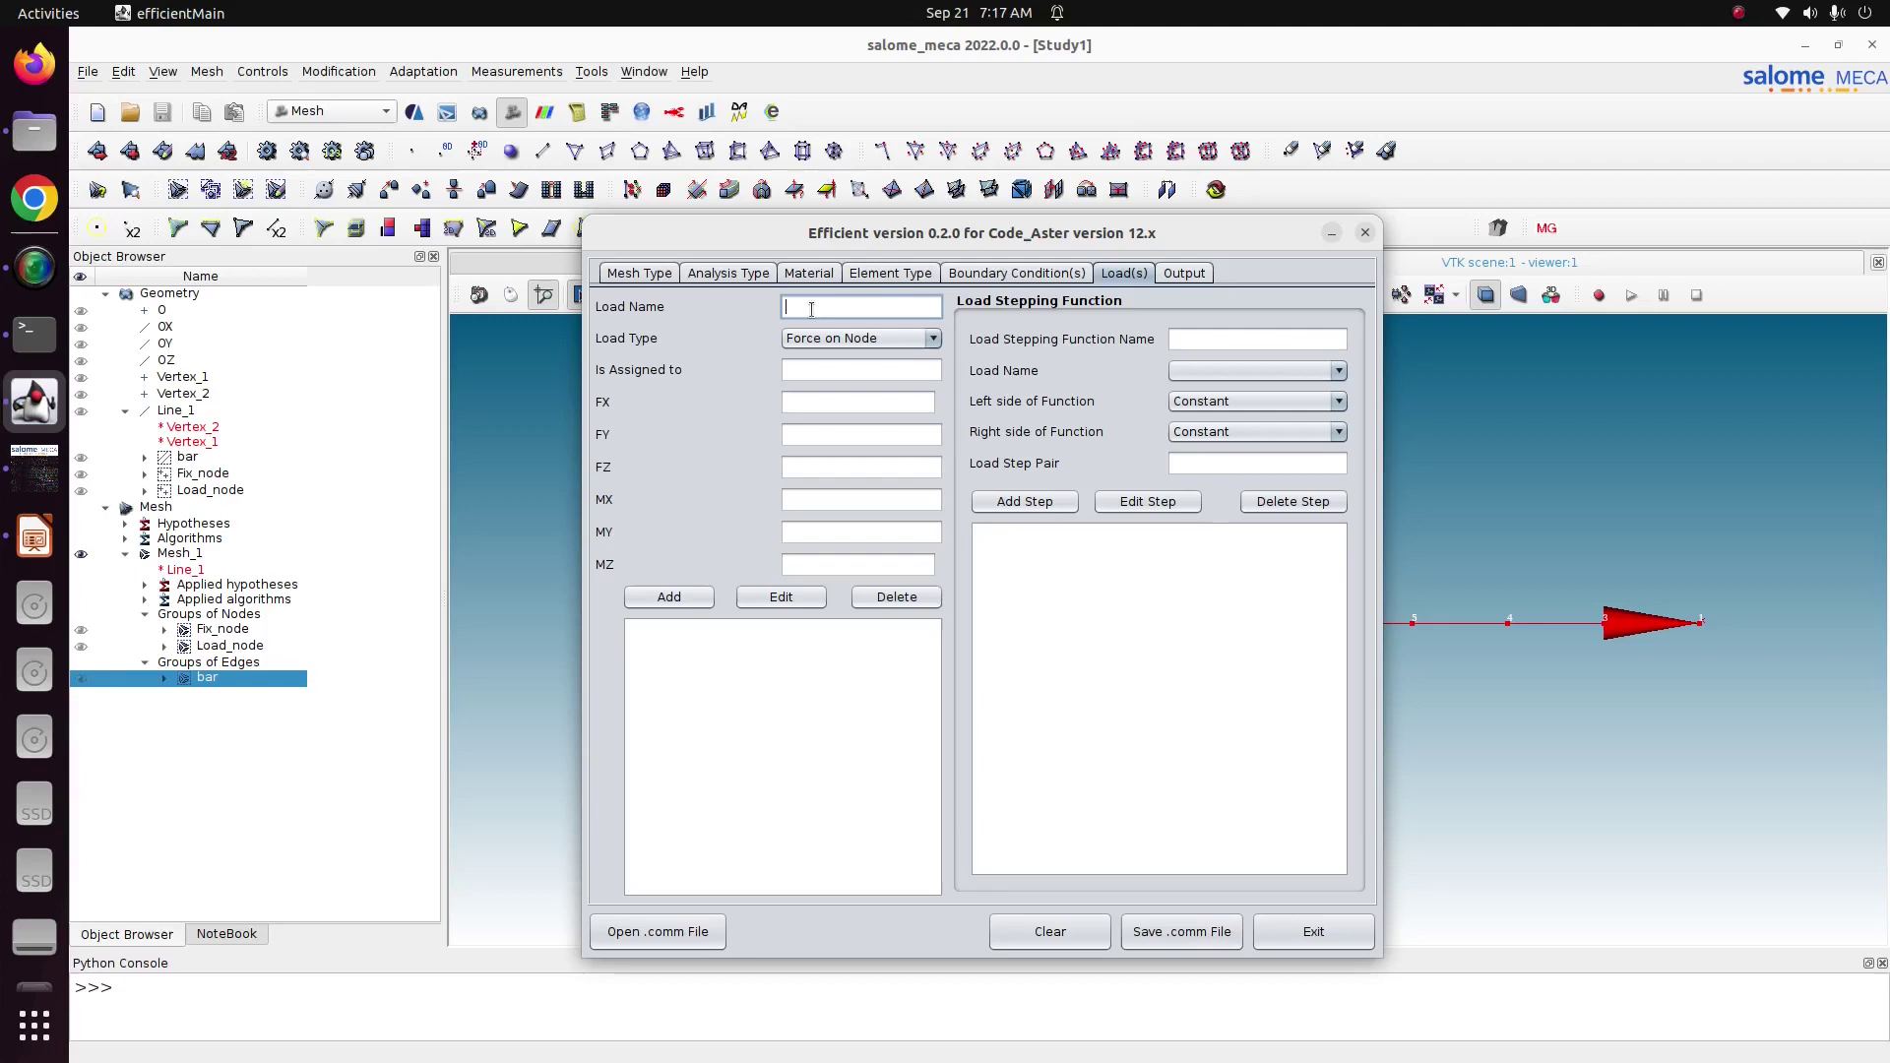
{"action": "type", "text": "Load"}
{"action": "left_click", "coordinate": [803, 371]}
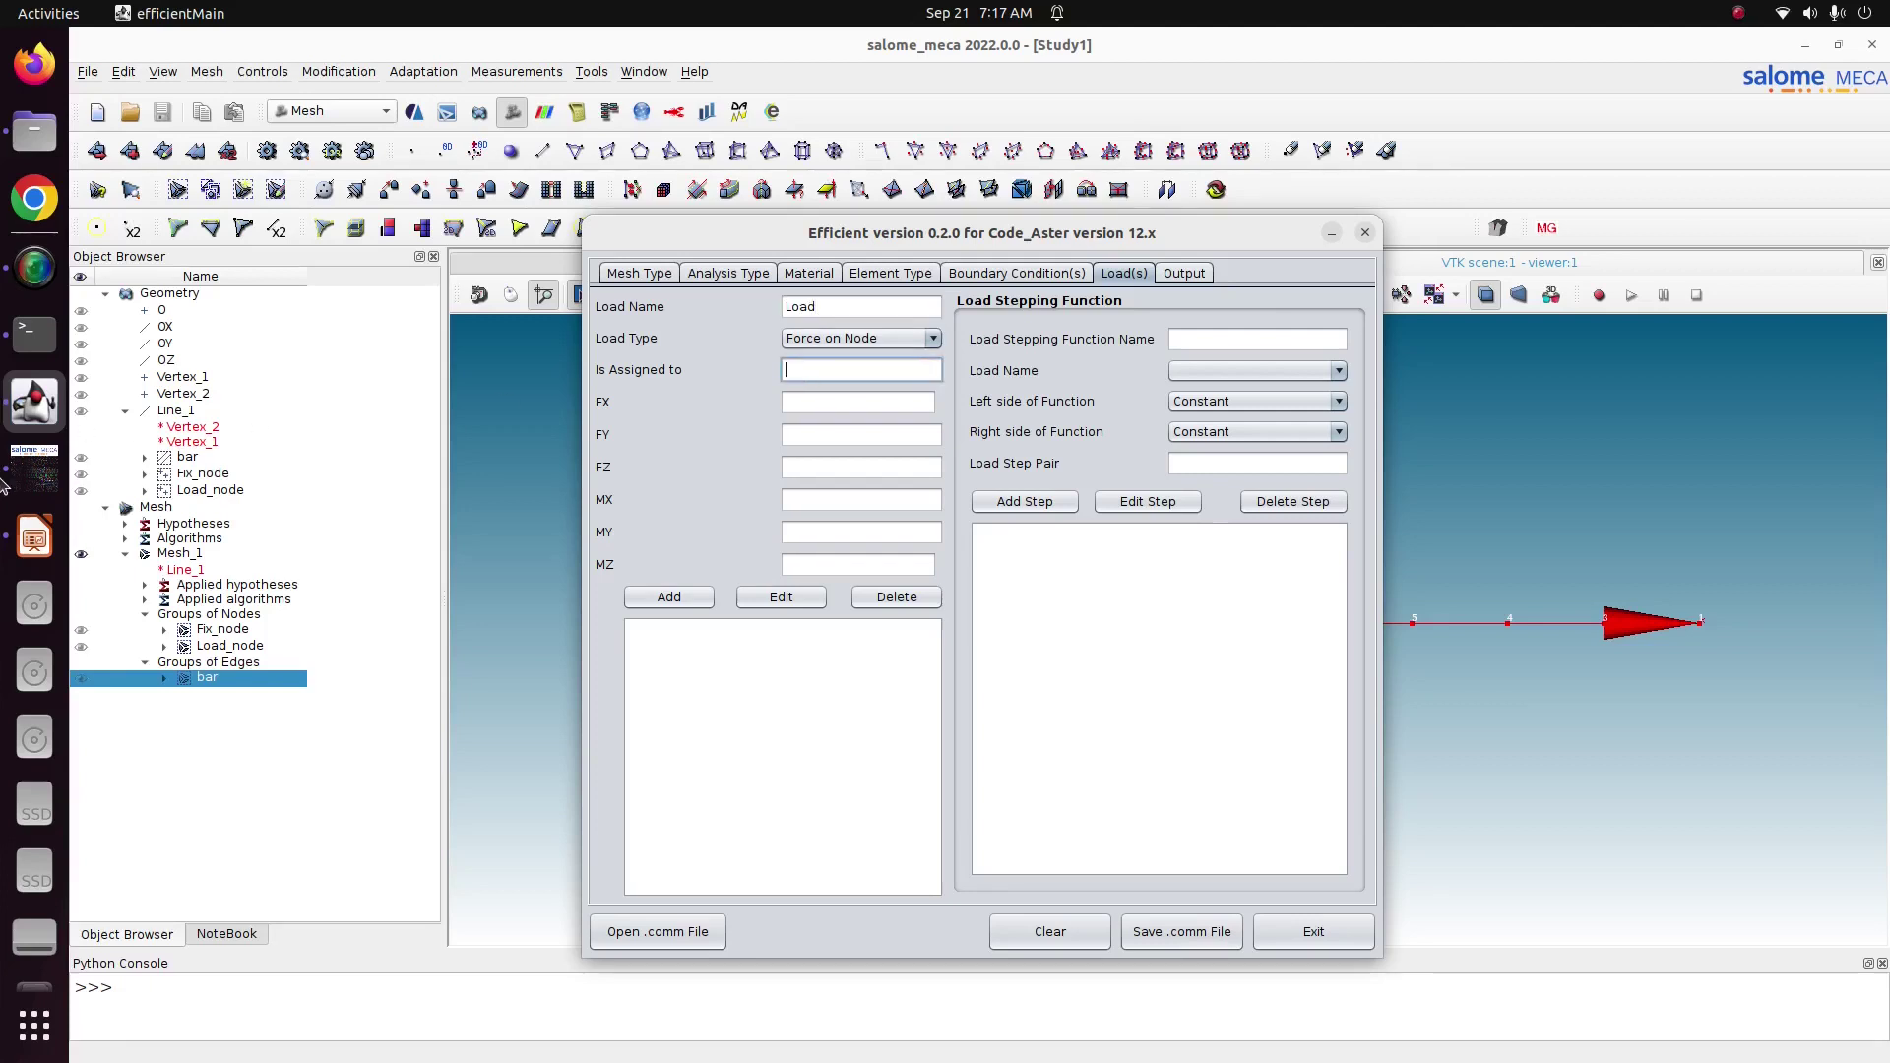
{"action": "left_click", "coordinate": [34, 468]}
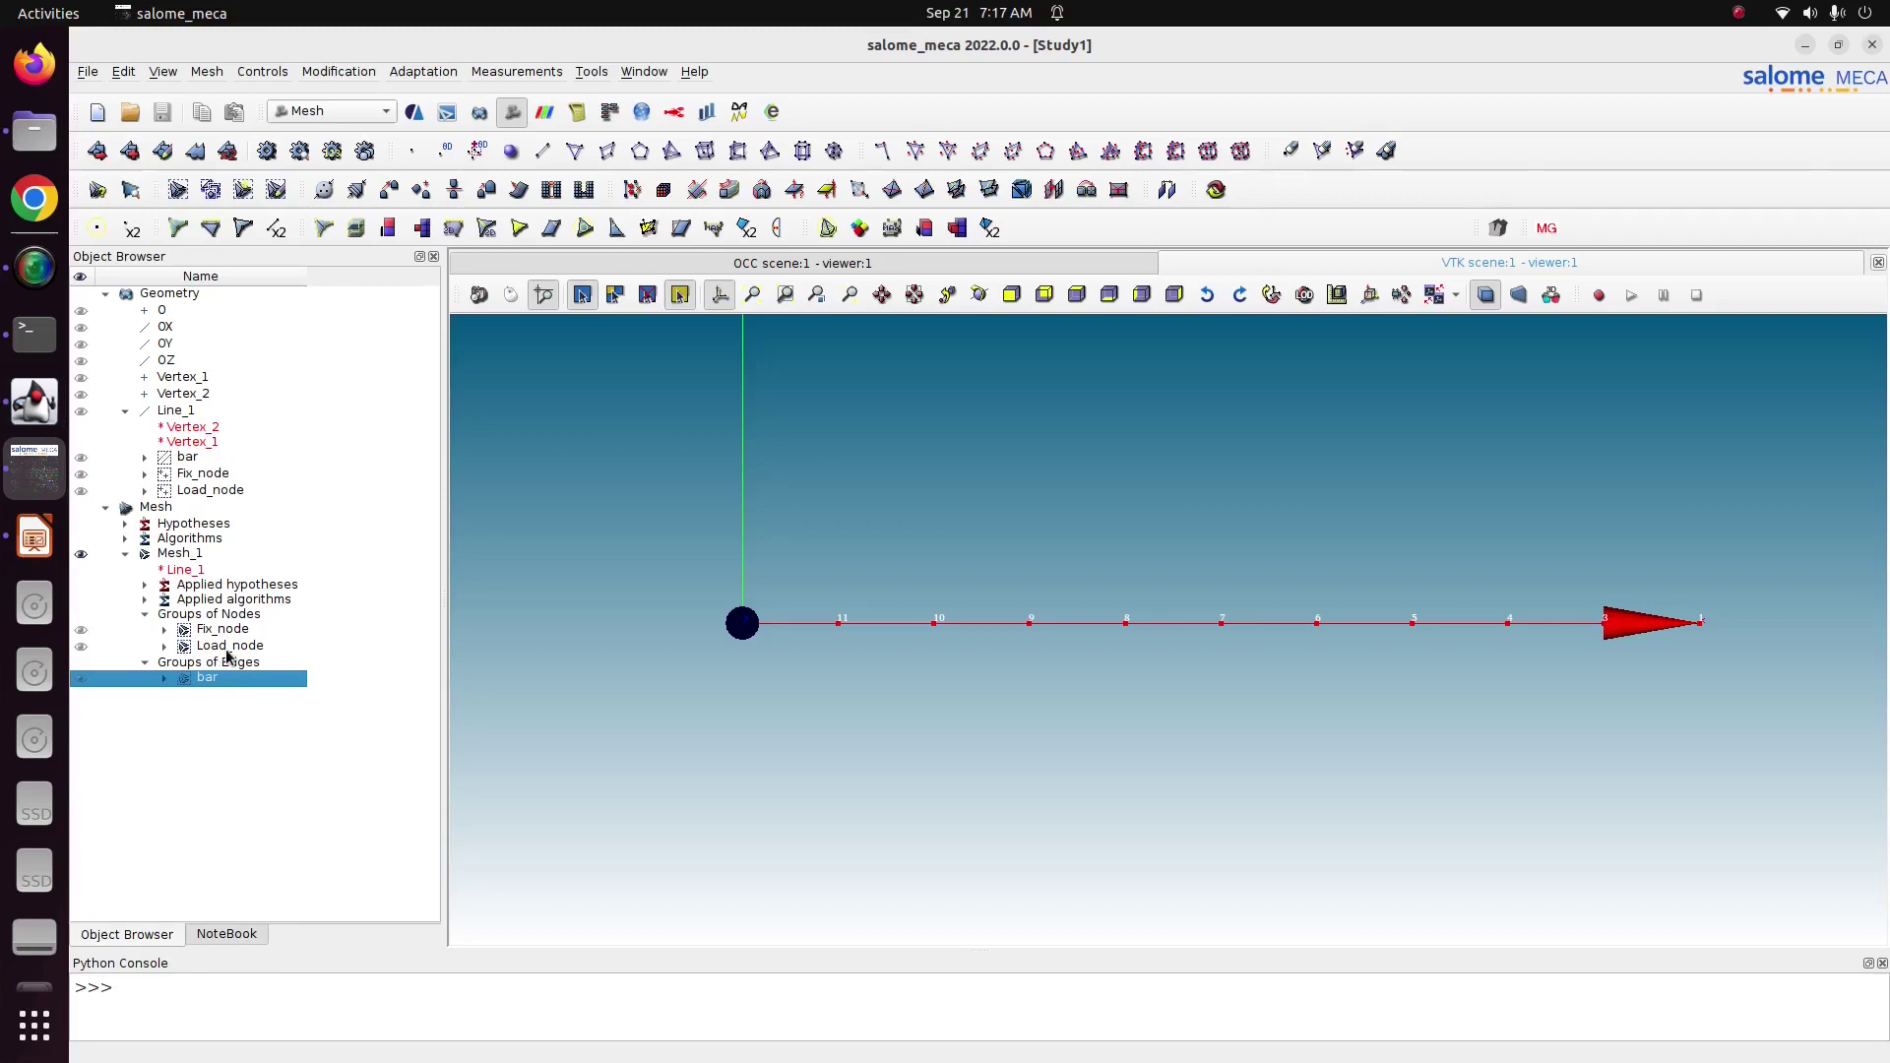
{"action": "left_click", "coordinate": [39, 408]}
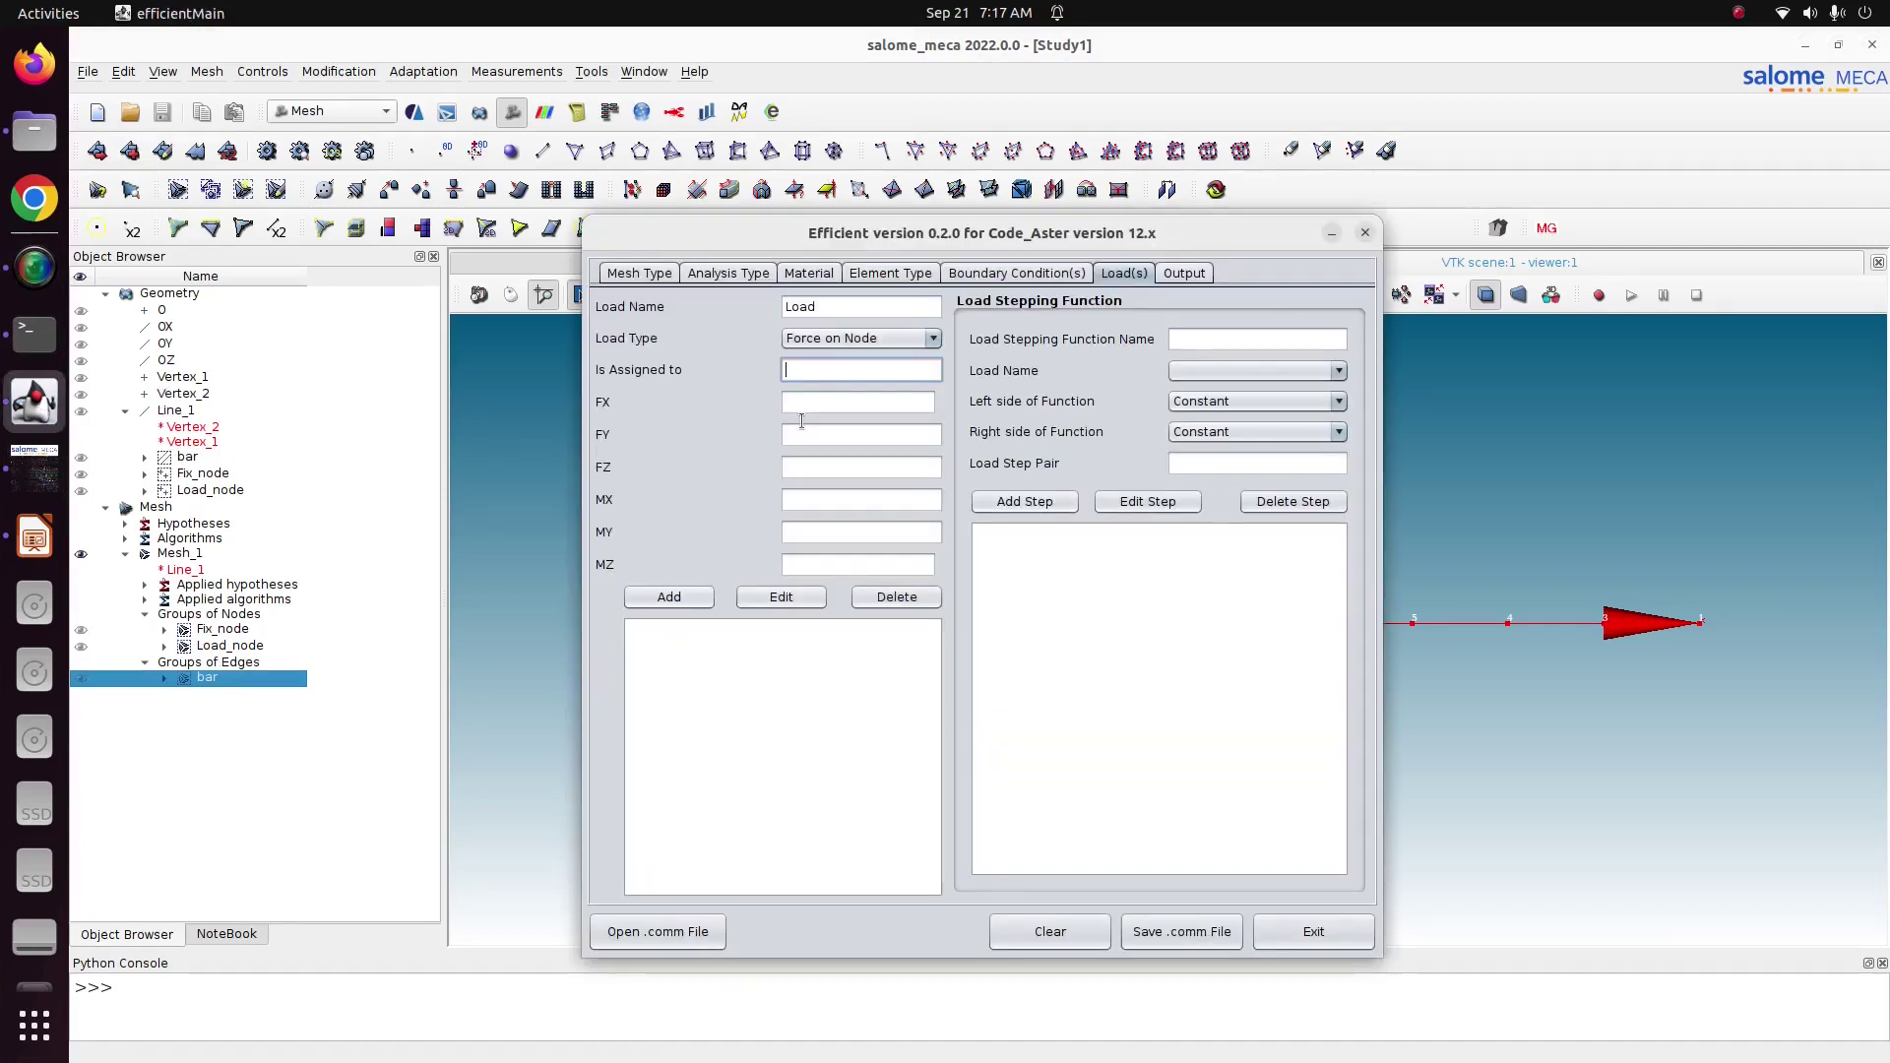
{"action": "type", "text": "Load_node"}
Set the load's FX component to 1000 and add it to the load list.
{"action": "left_click", "coordinate": [822, 407]}
{"action": "left_click_drag", "start_coordinate": [775, 238], "coordinate": [1382, 222]}
{"action": "left_click", "coordinate": [754, 670]}
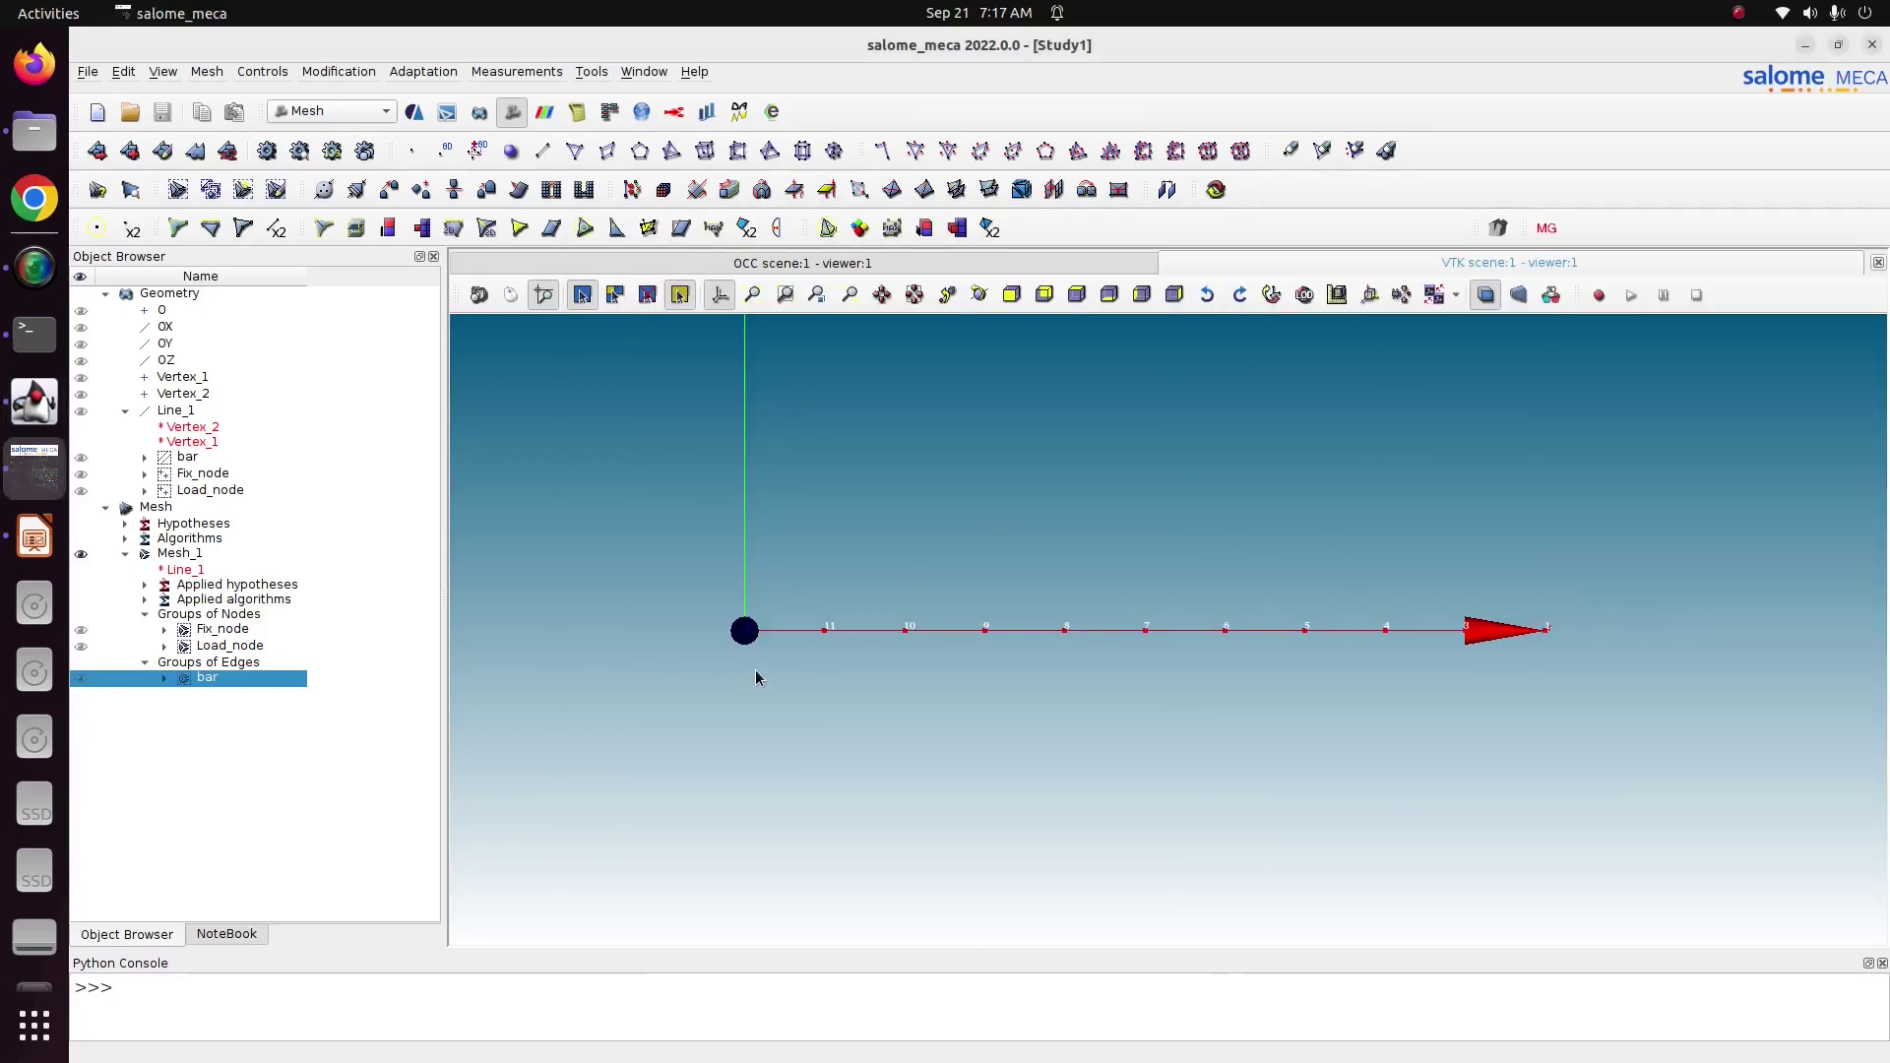
{"action": "scroll", "coordinate": [929, 675], "scroll_direction": "down", "scroll_amount": 5}
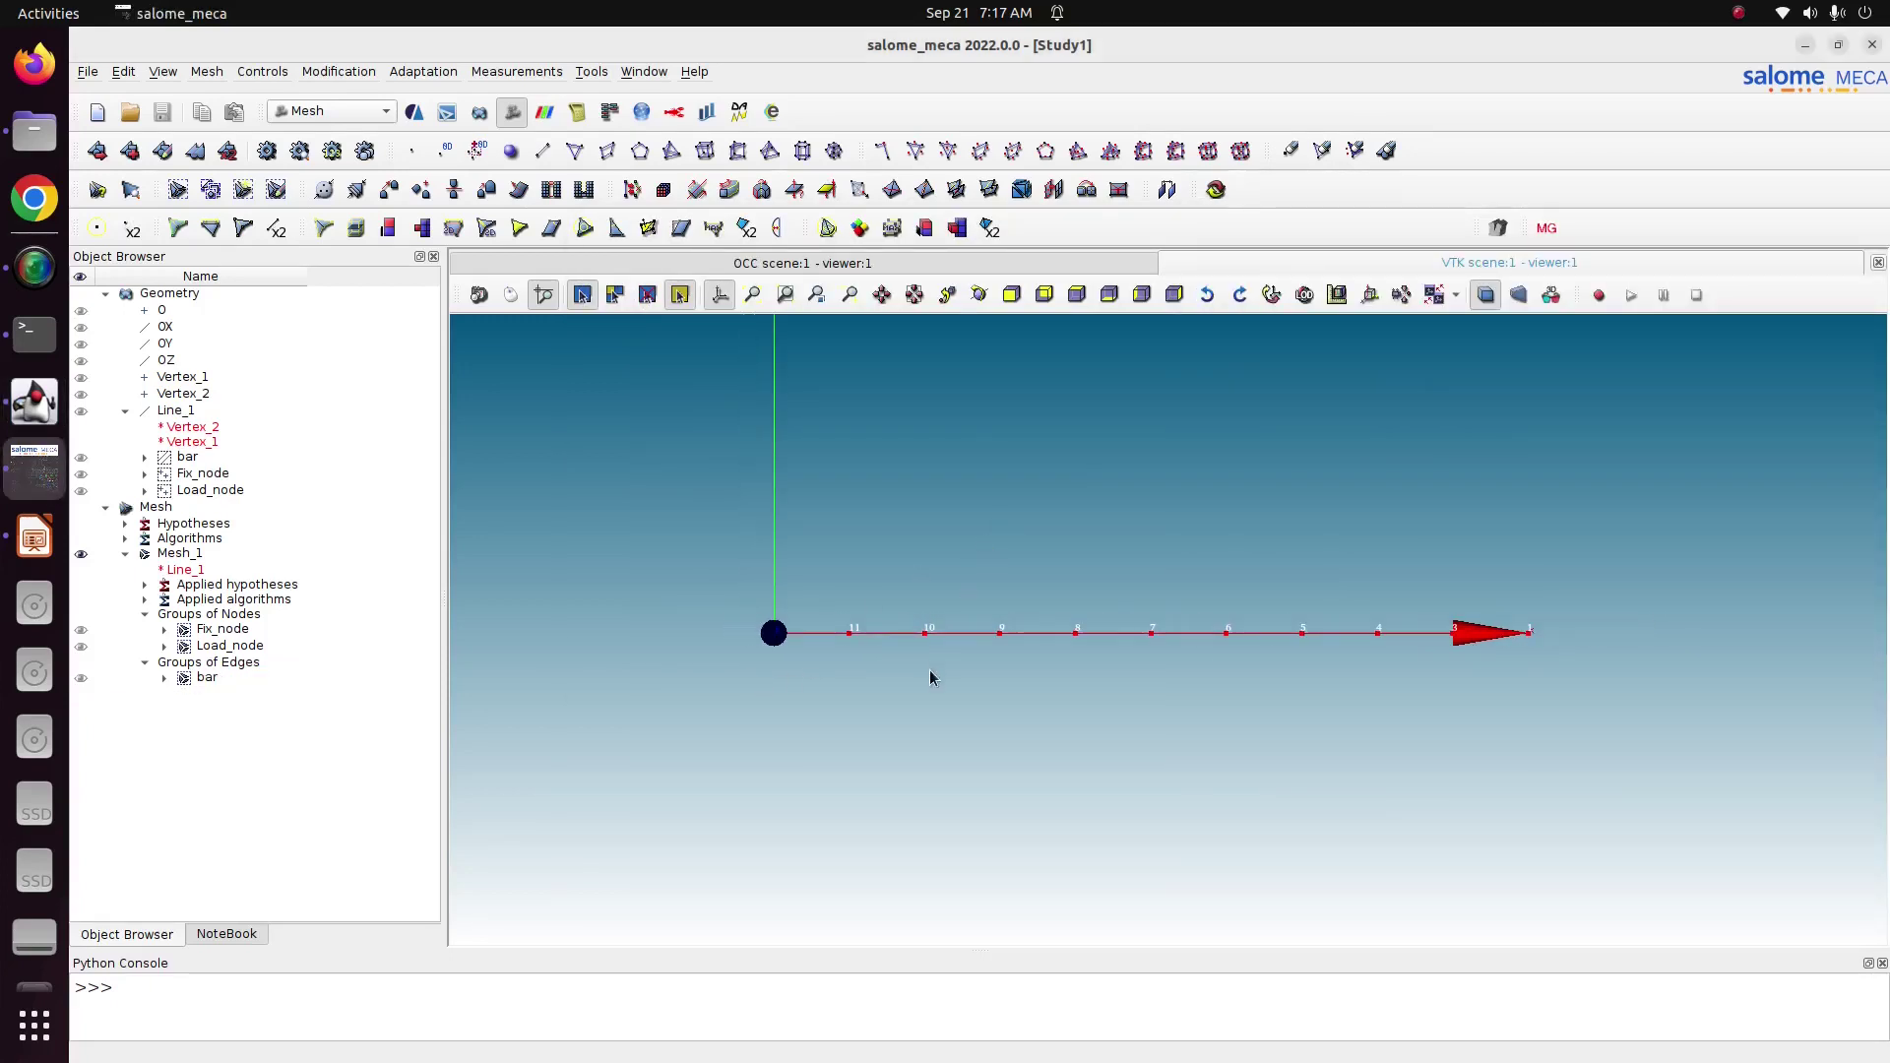
{"action": "scroll", "coordinate": [930, 677], "scroll_direction": "down", "scroll_amount": 2}
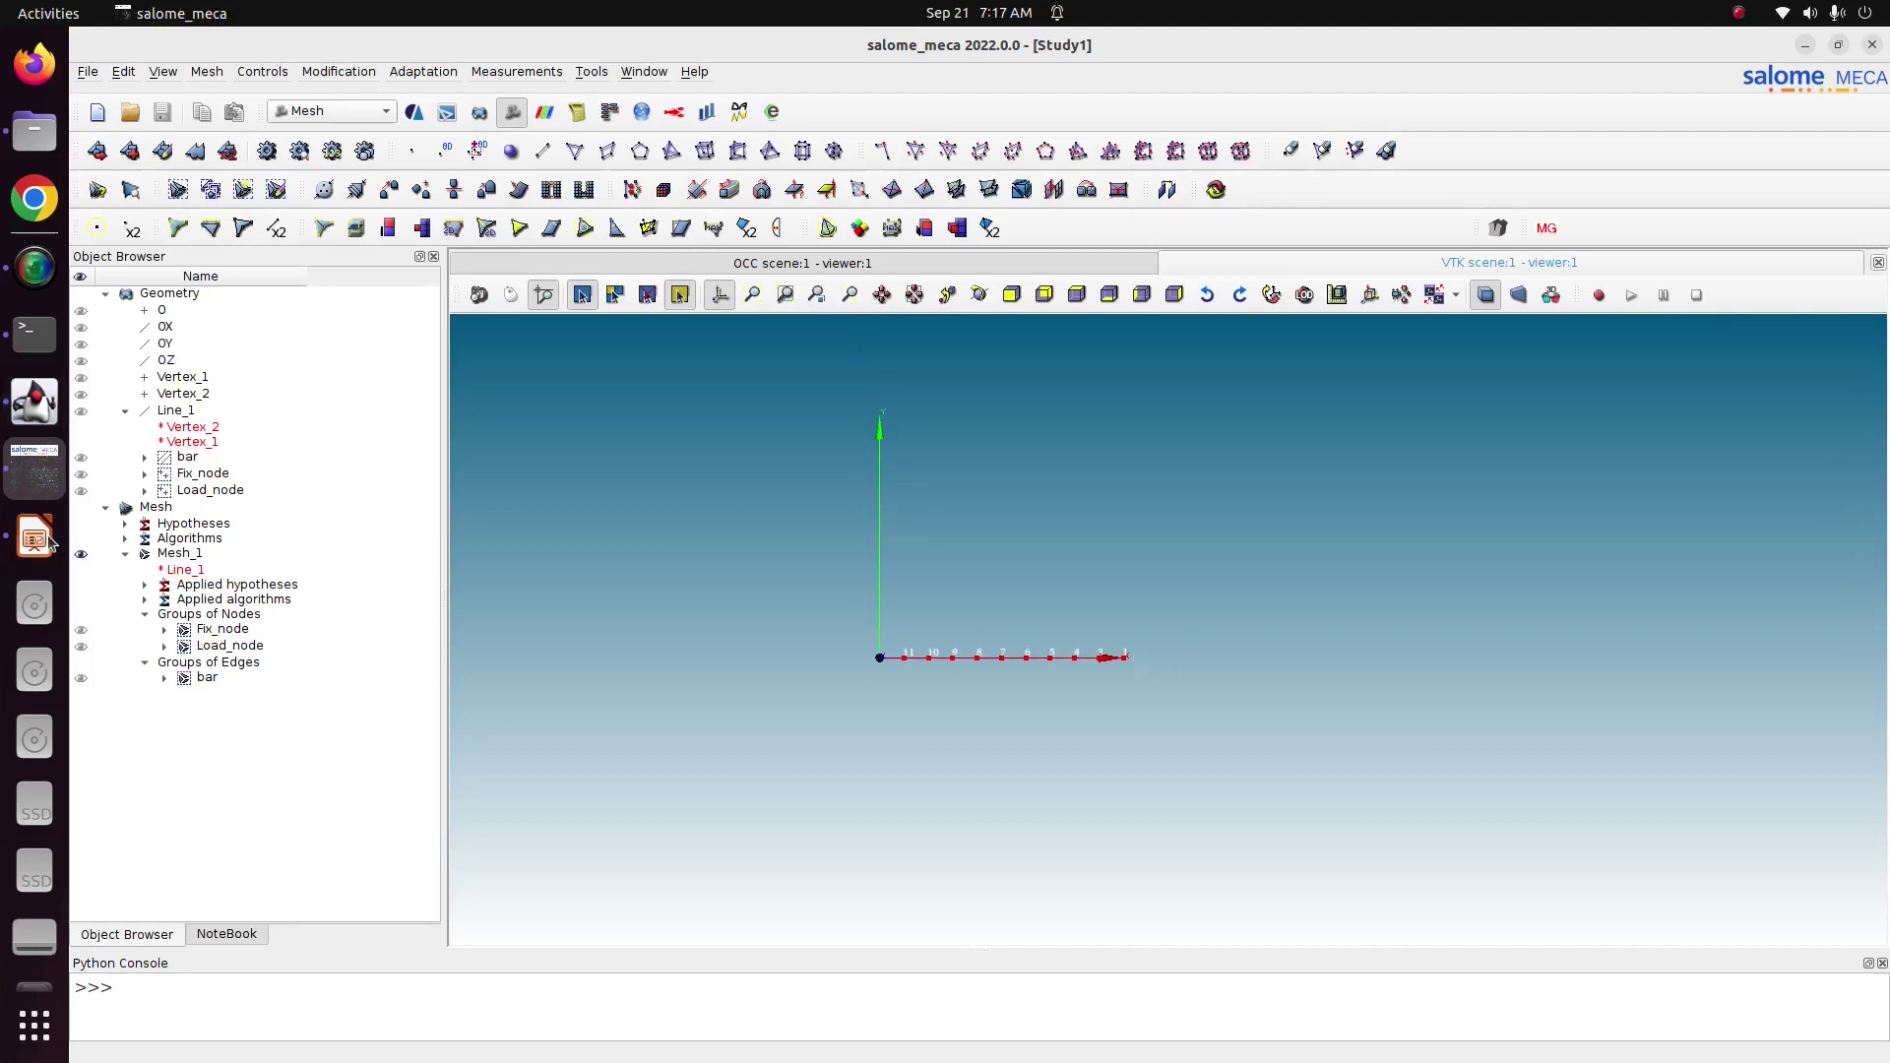
{"action": "left_click", "coordinate": [35, 401]}
{"action": "left_click_drag", "start_coordinate": [1467, 216], "coordinate": [753, 172]}
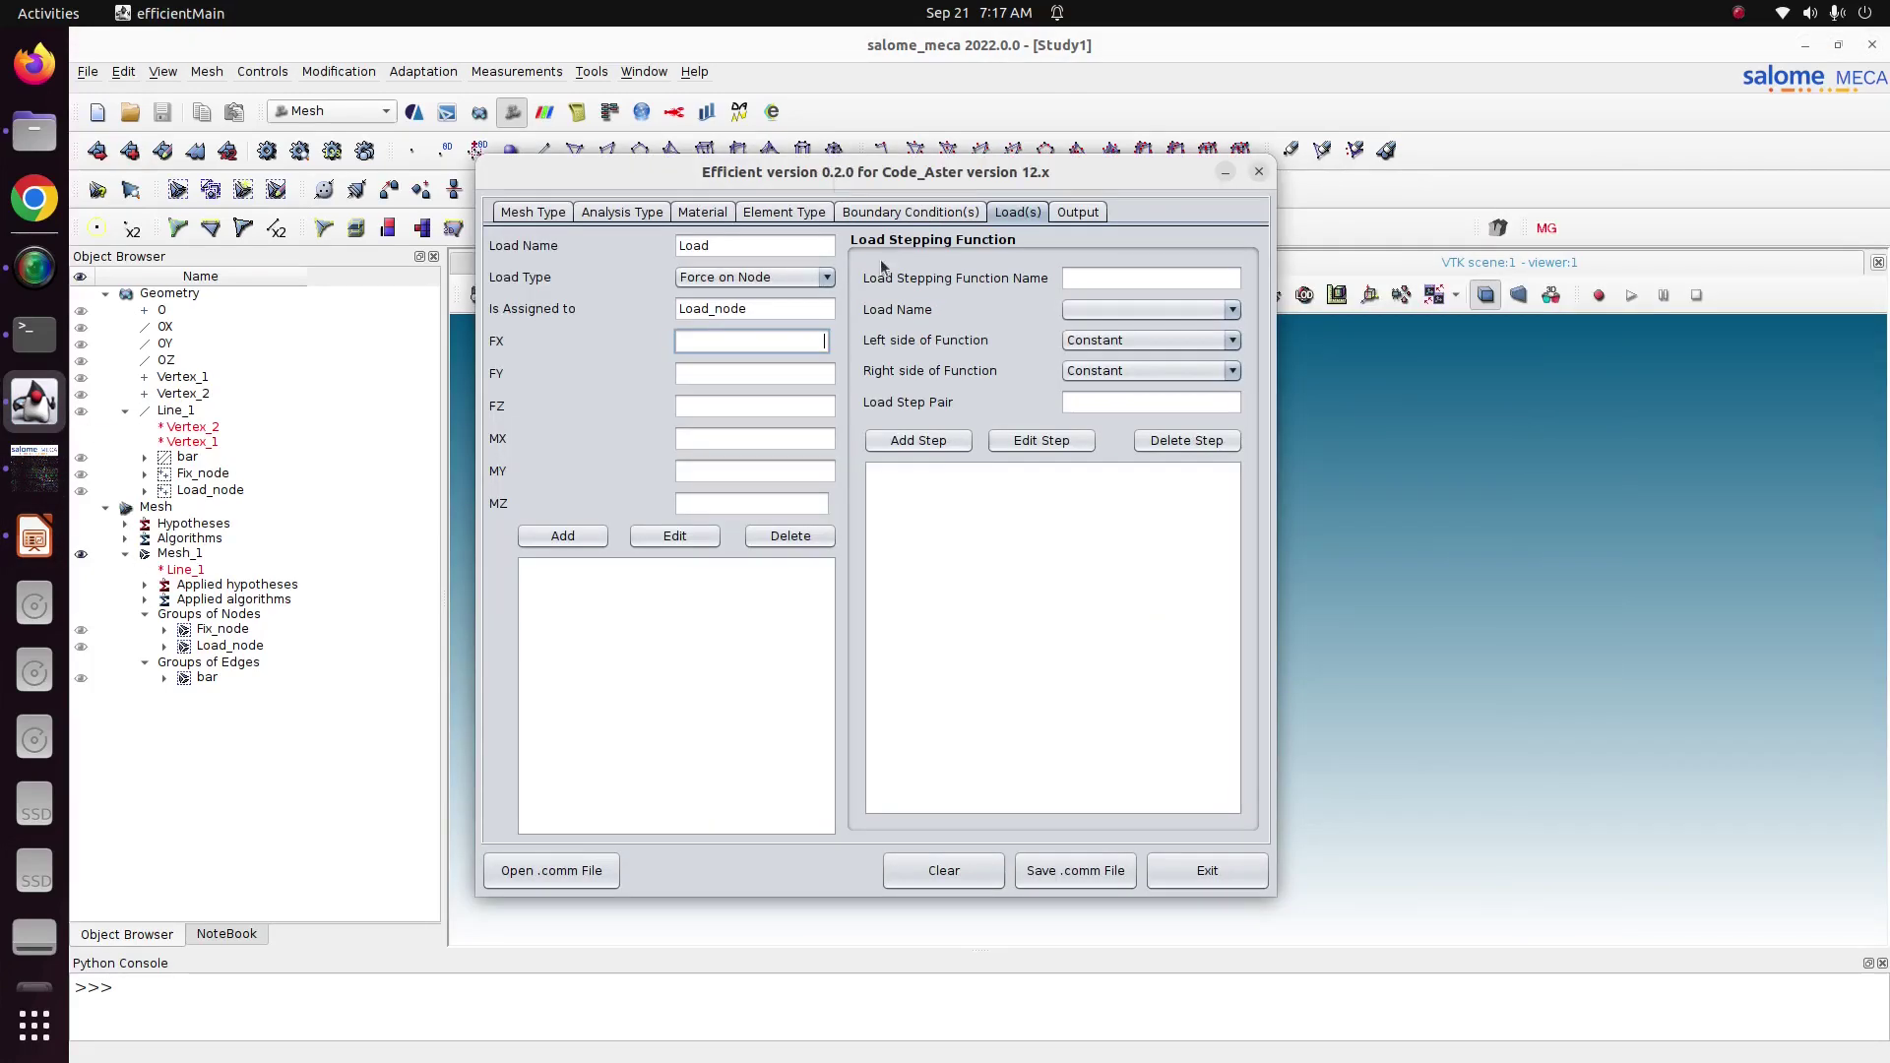
{"action": "left_click", "coordinate": [797, 342]}
{"action": "type", "text": "1000"}
{"action": "left_click", "coordinate": [581, 536]}
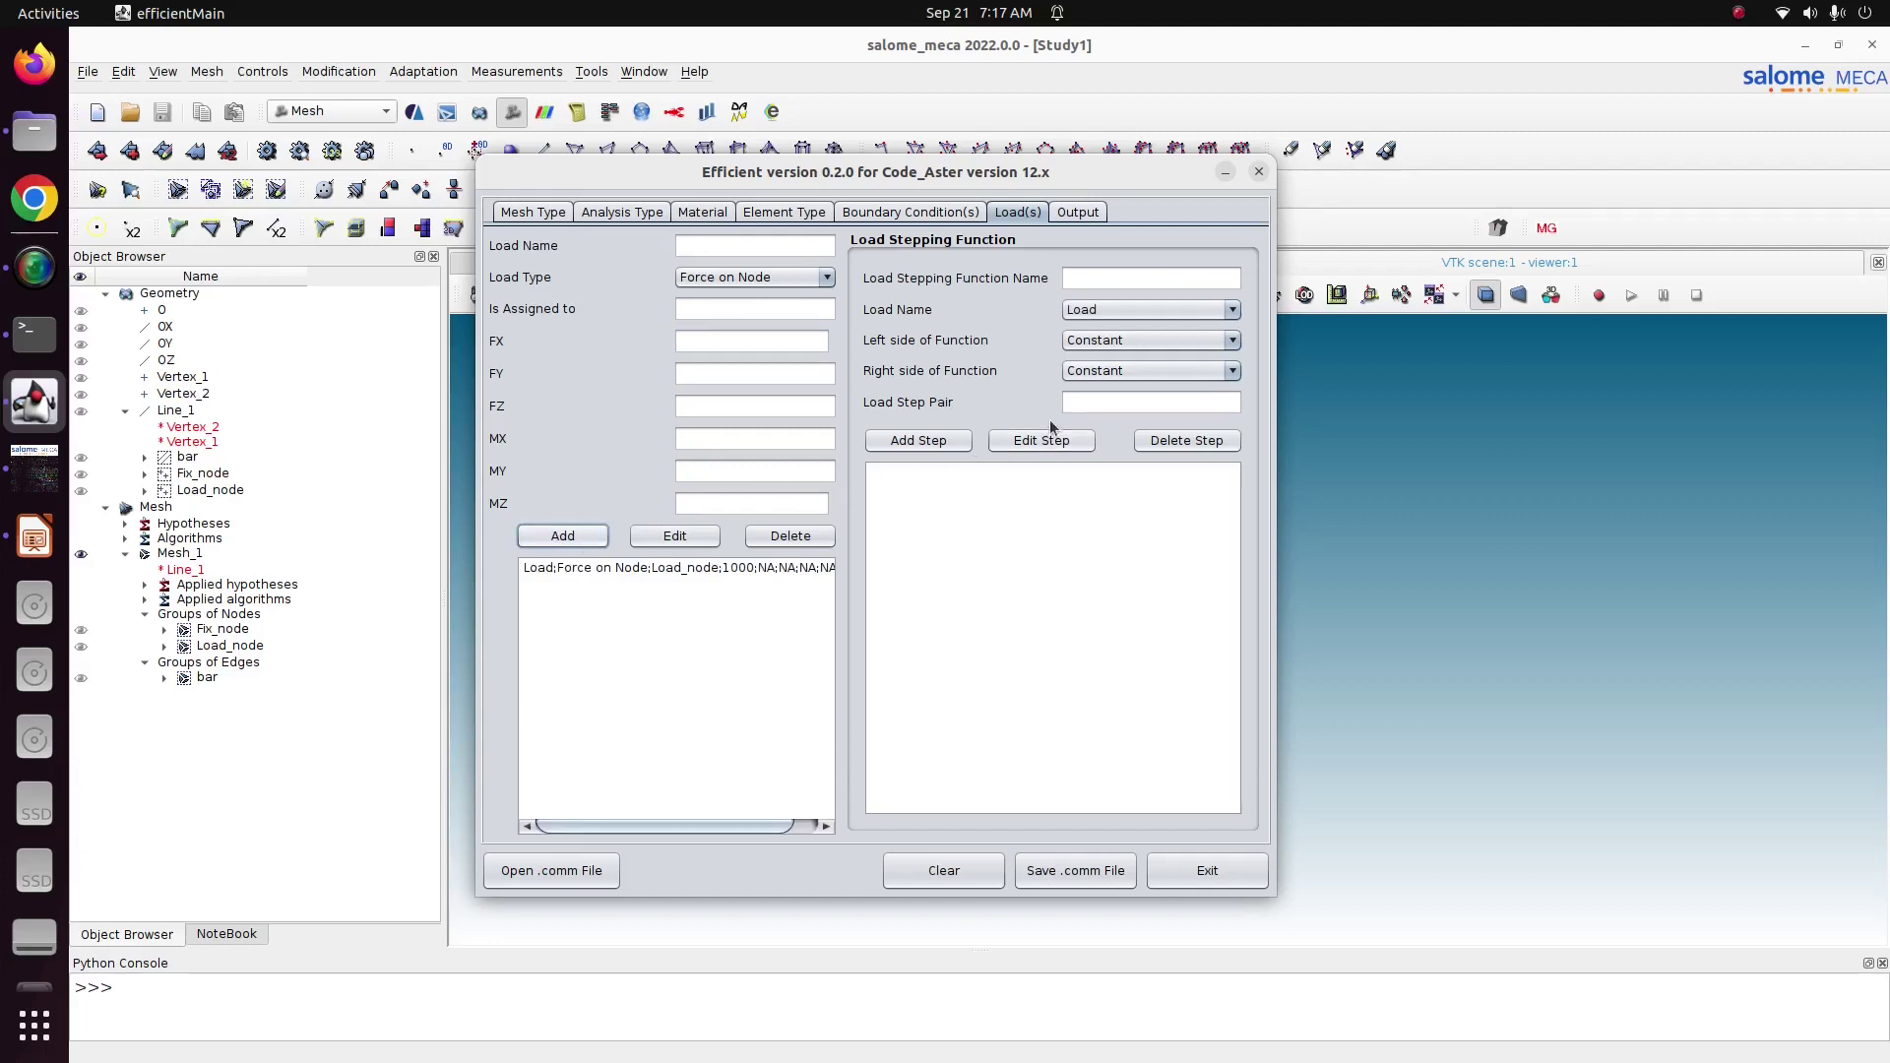
Add all five MED output fields and save static.comm into 2_Axially_Loaded_bar_beam_element.
{"action": "left_click", "coordinate": [1081, 211]}
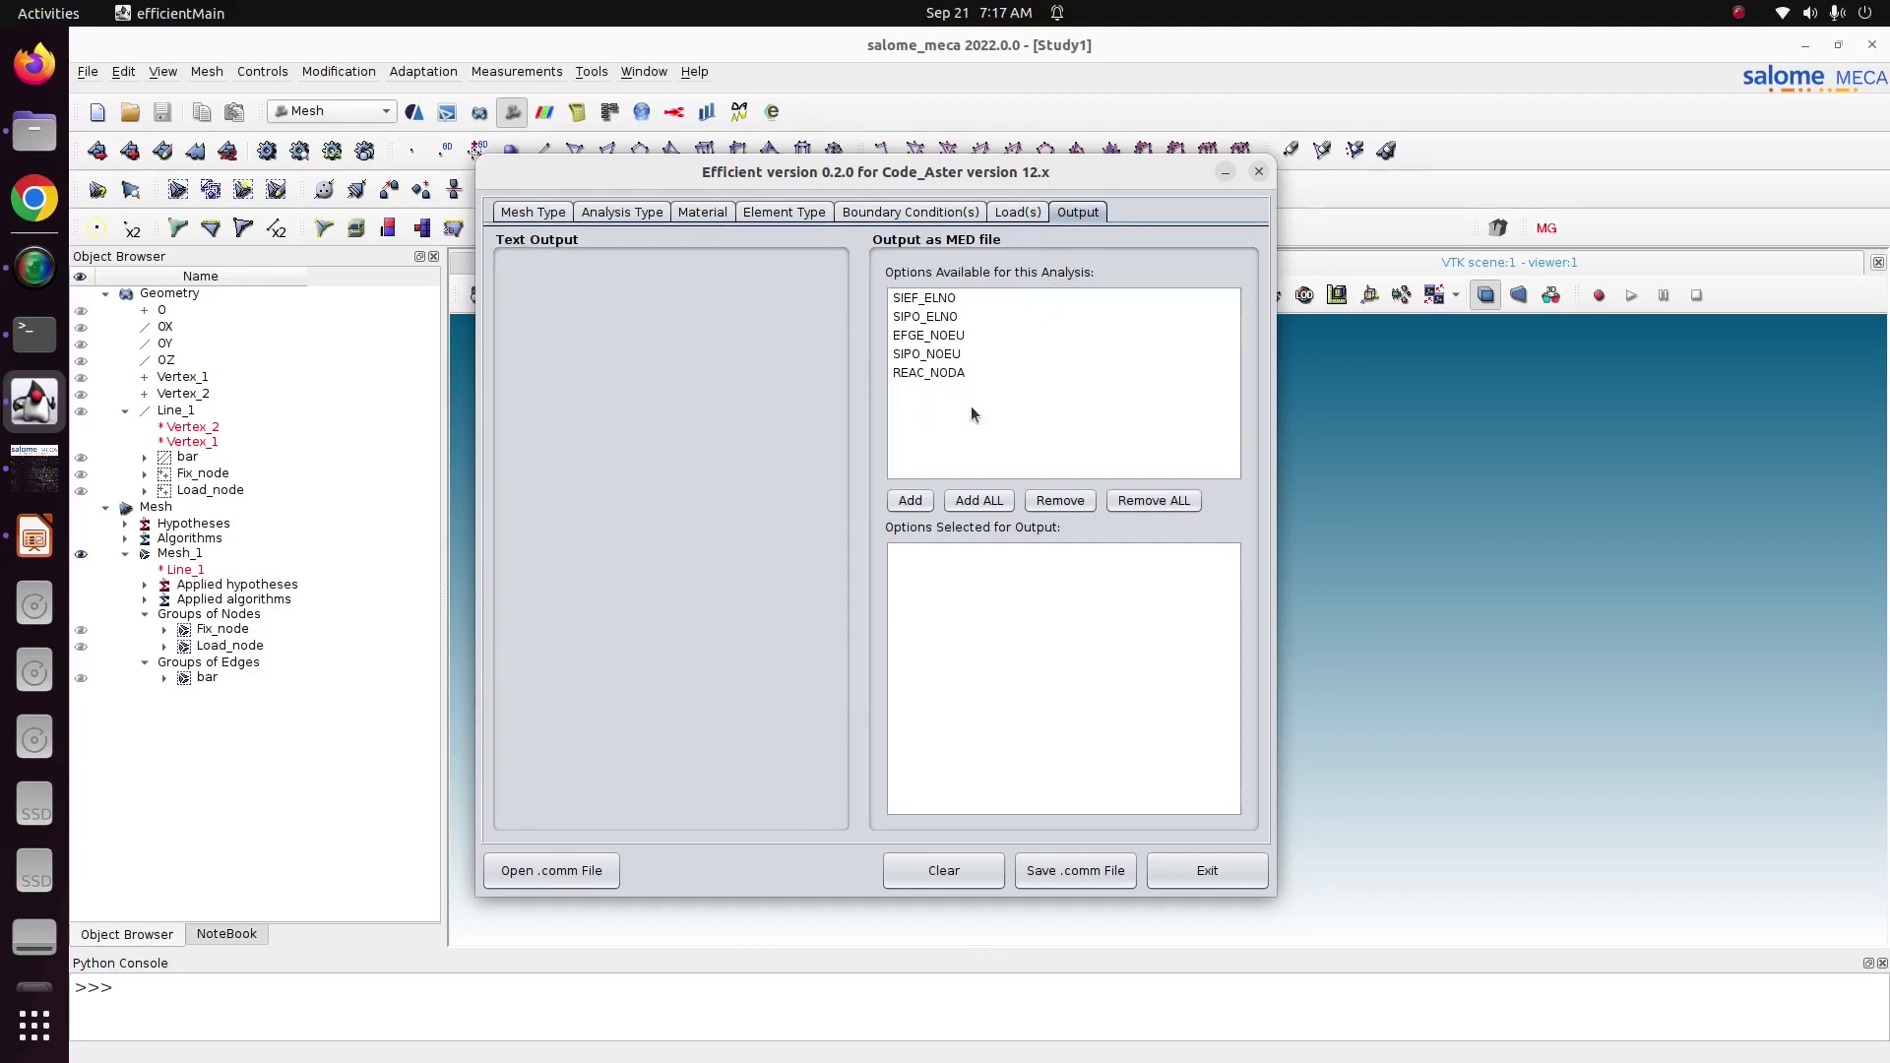
{"action": "left_click", "coordinate": [968, 504]}
{"action": "left_click", "coordinate": [1079, 870]}
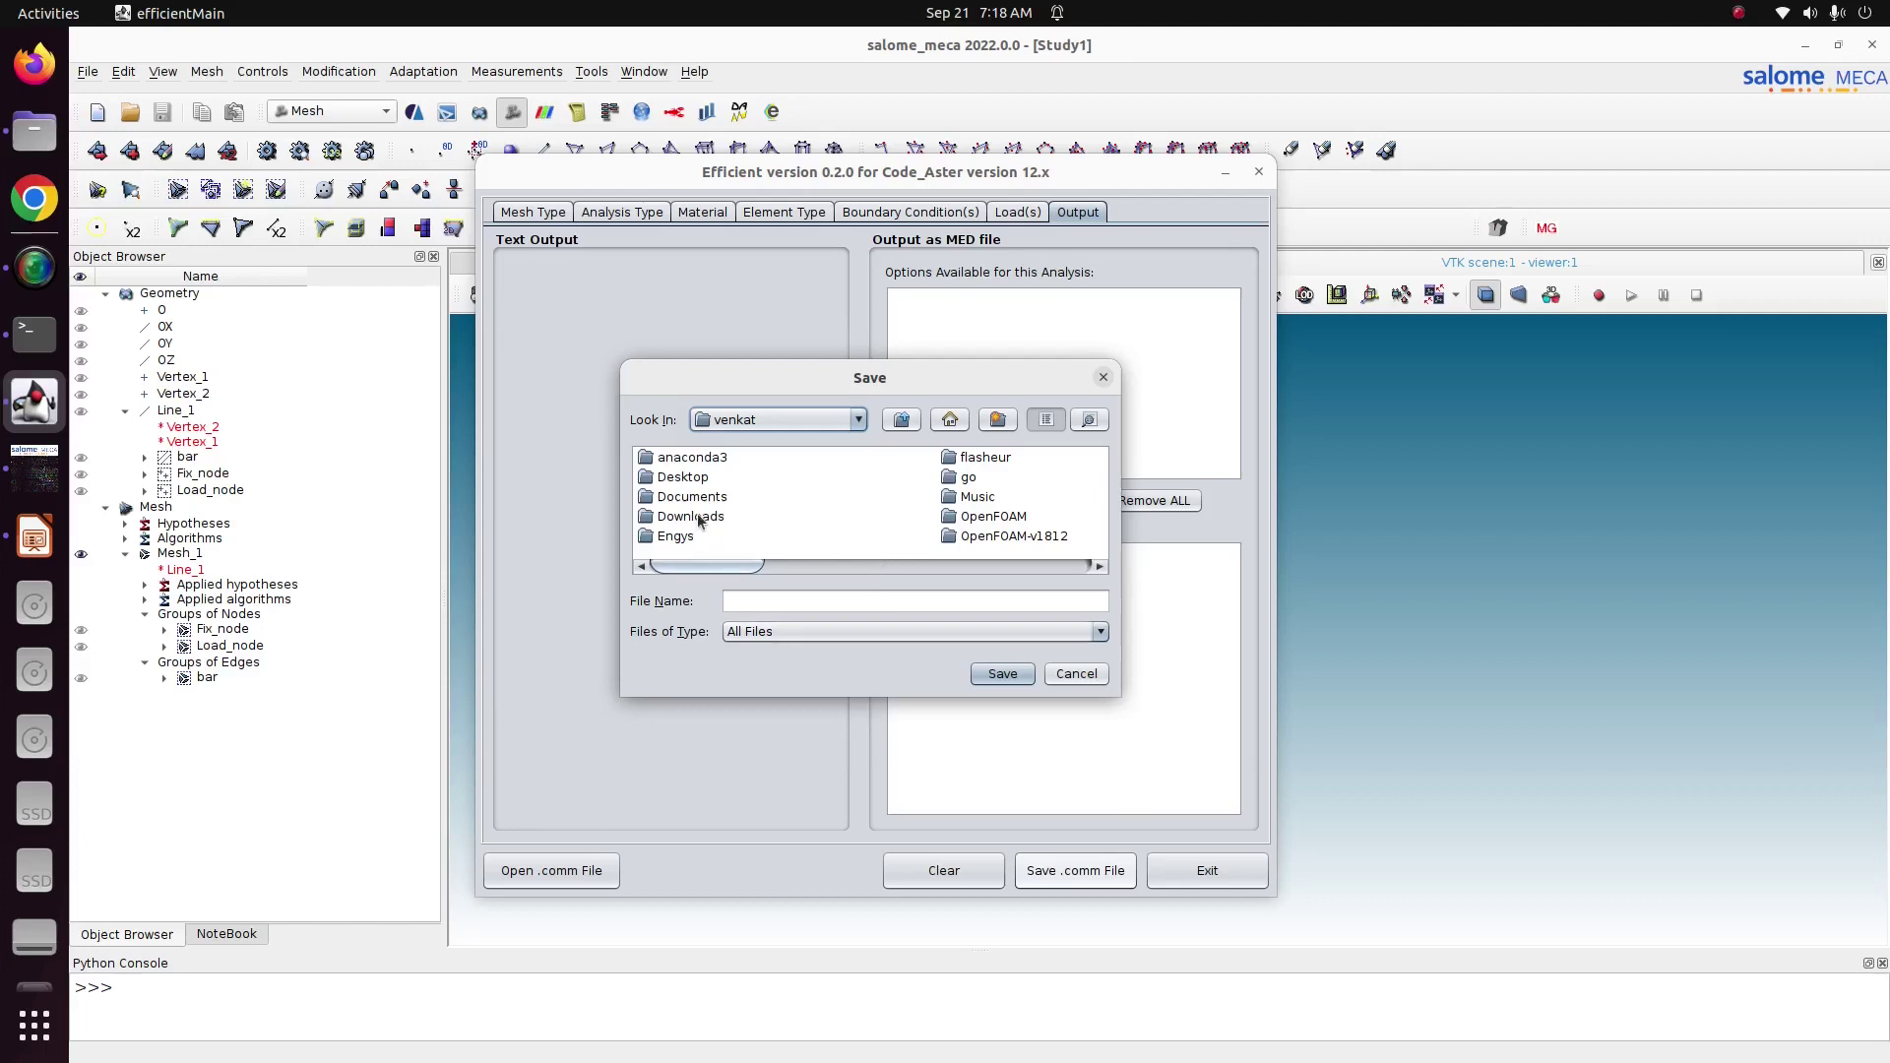
{"action": "left_click_drag", "start_coordinate": [734, 569], "coordinate": [751, 570]}
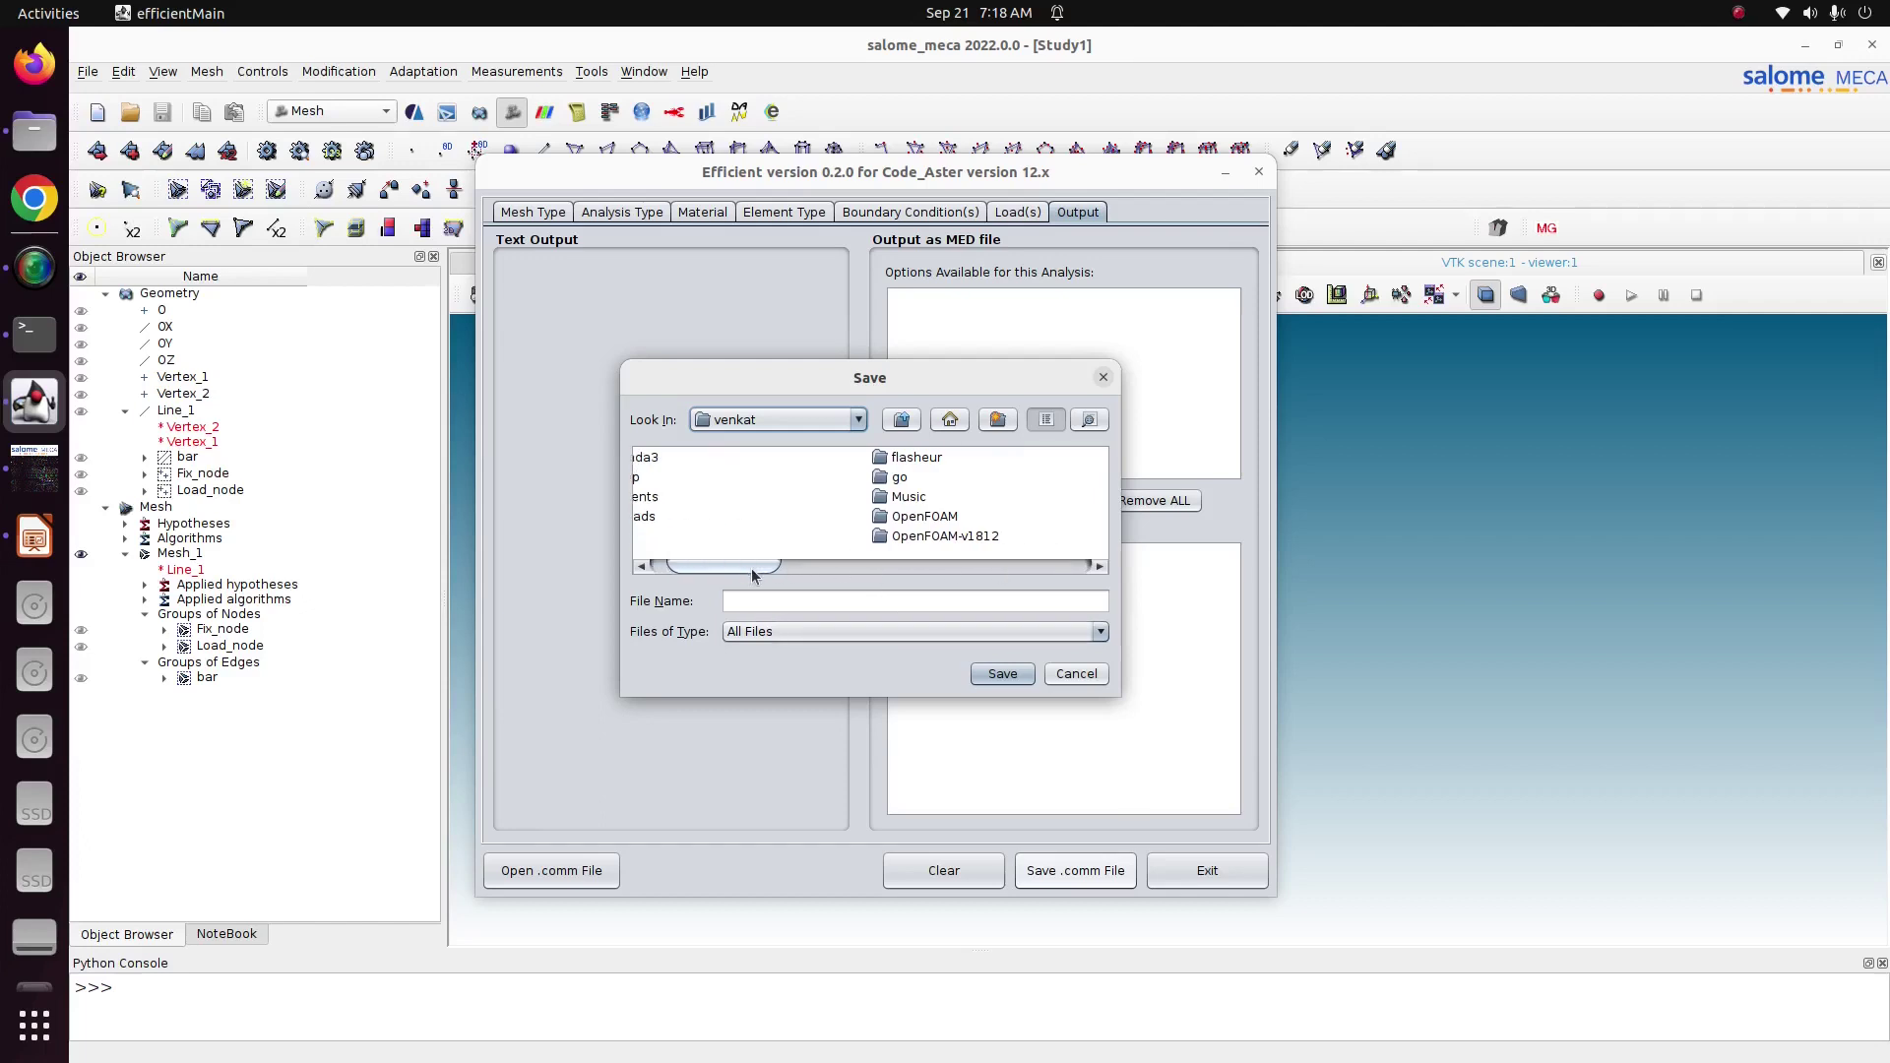
{"action": "left_click", "coordinate": [809, 572]}
{"action": "double_click", "coordinate": [975, 456]}
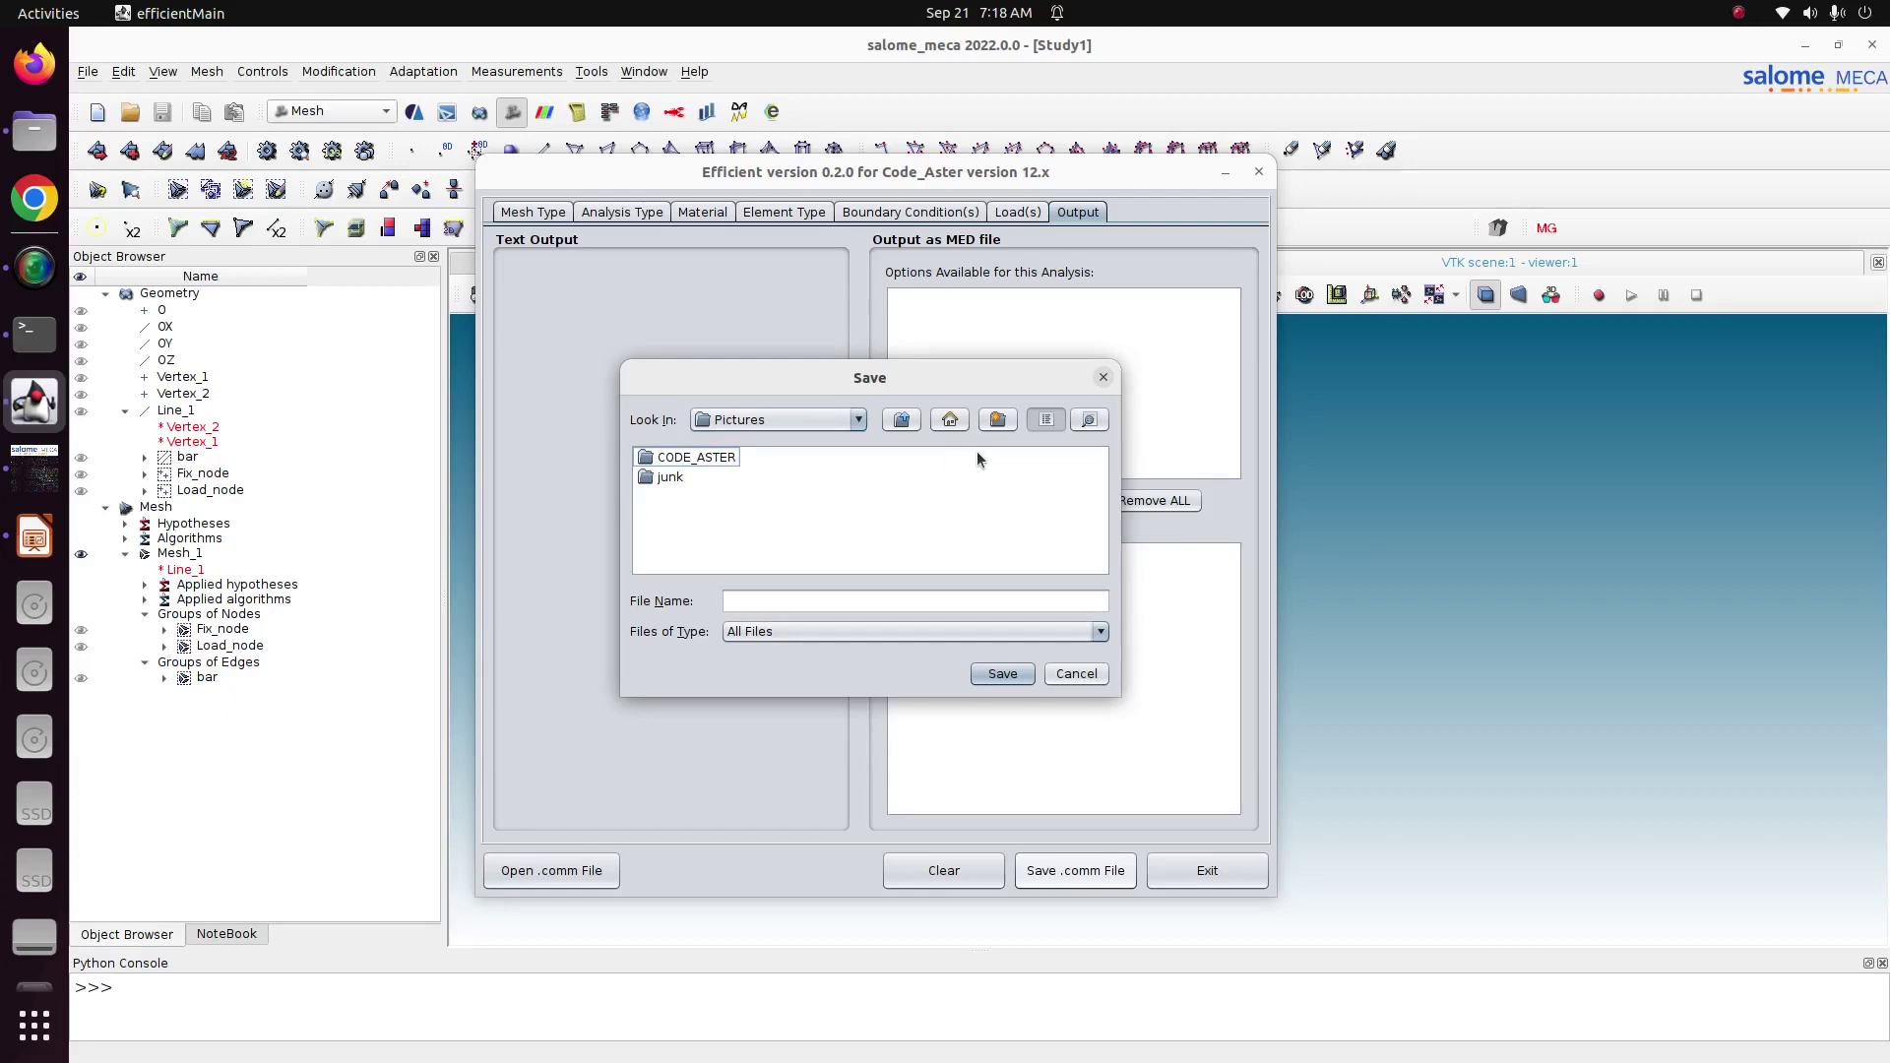
{"action": "double_click", "coordinate": [691, 461]}
{"action": "double_click", "coordinate": [695, 476]}
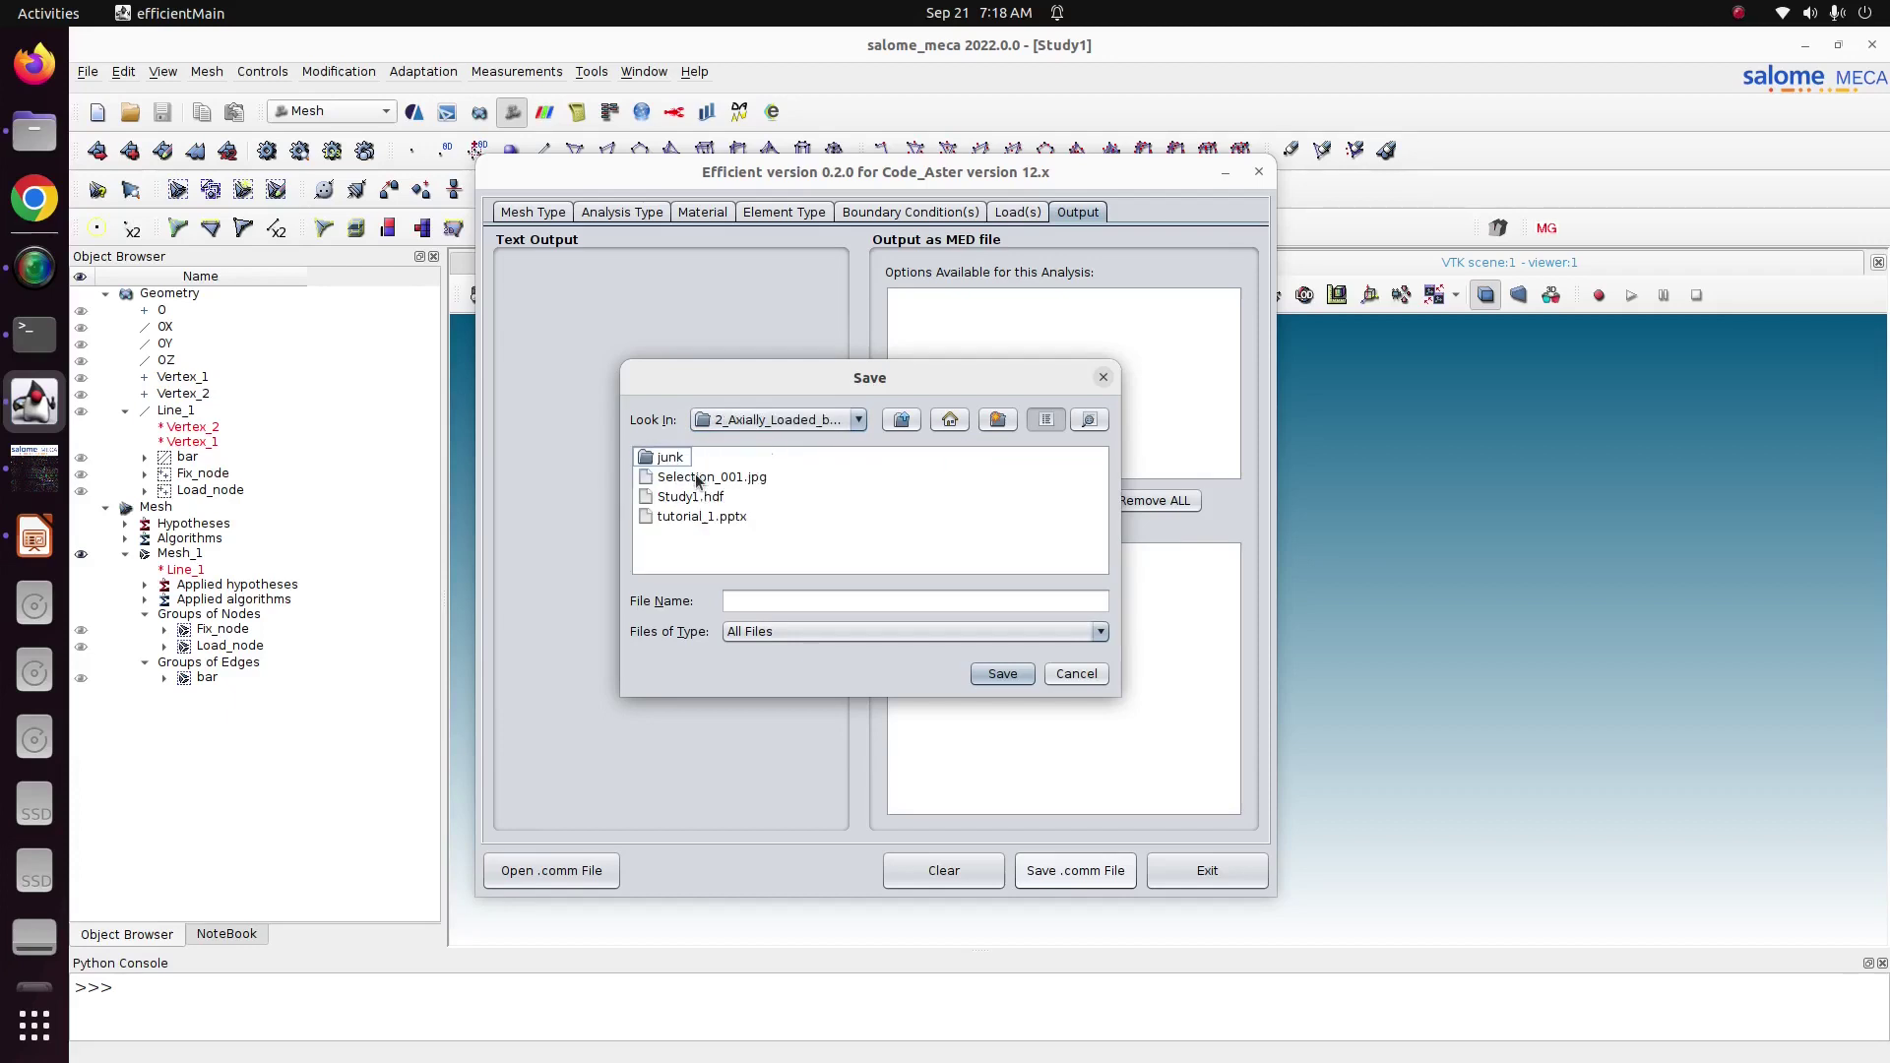
{"action": "left_click", "coordinate": [773, 589]}
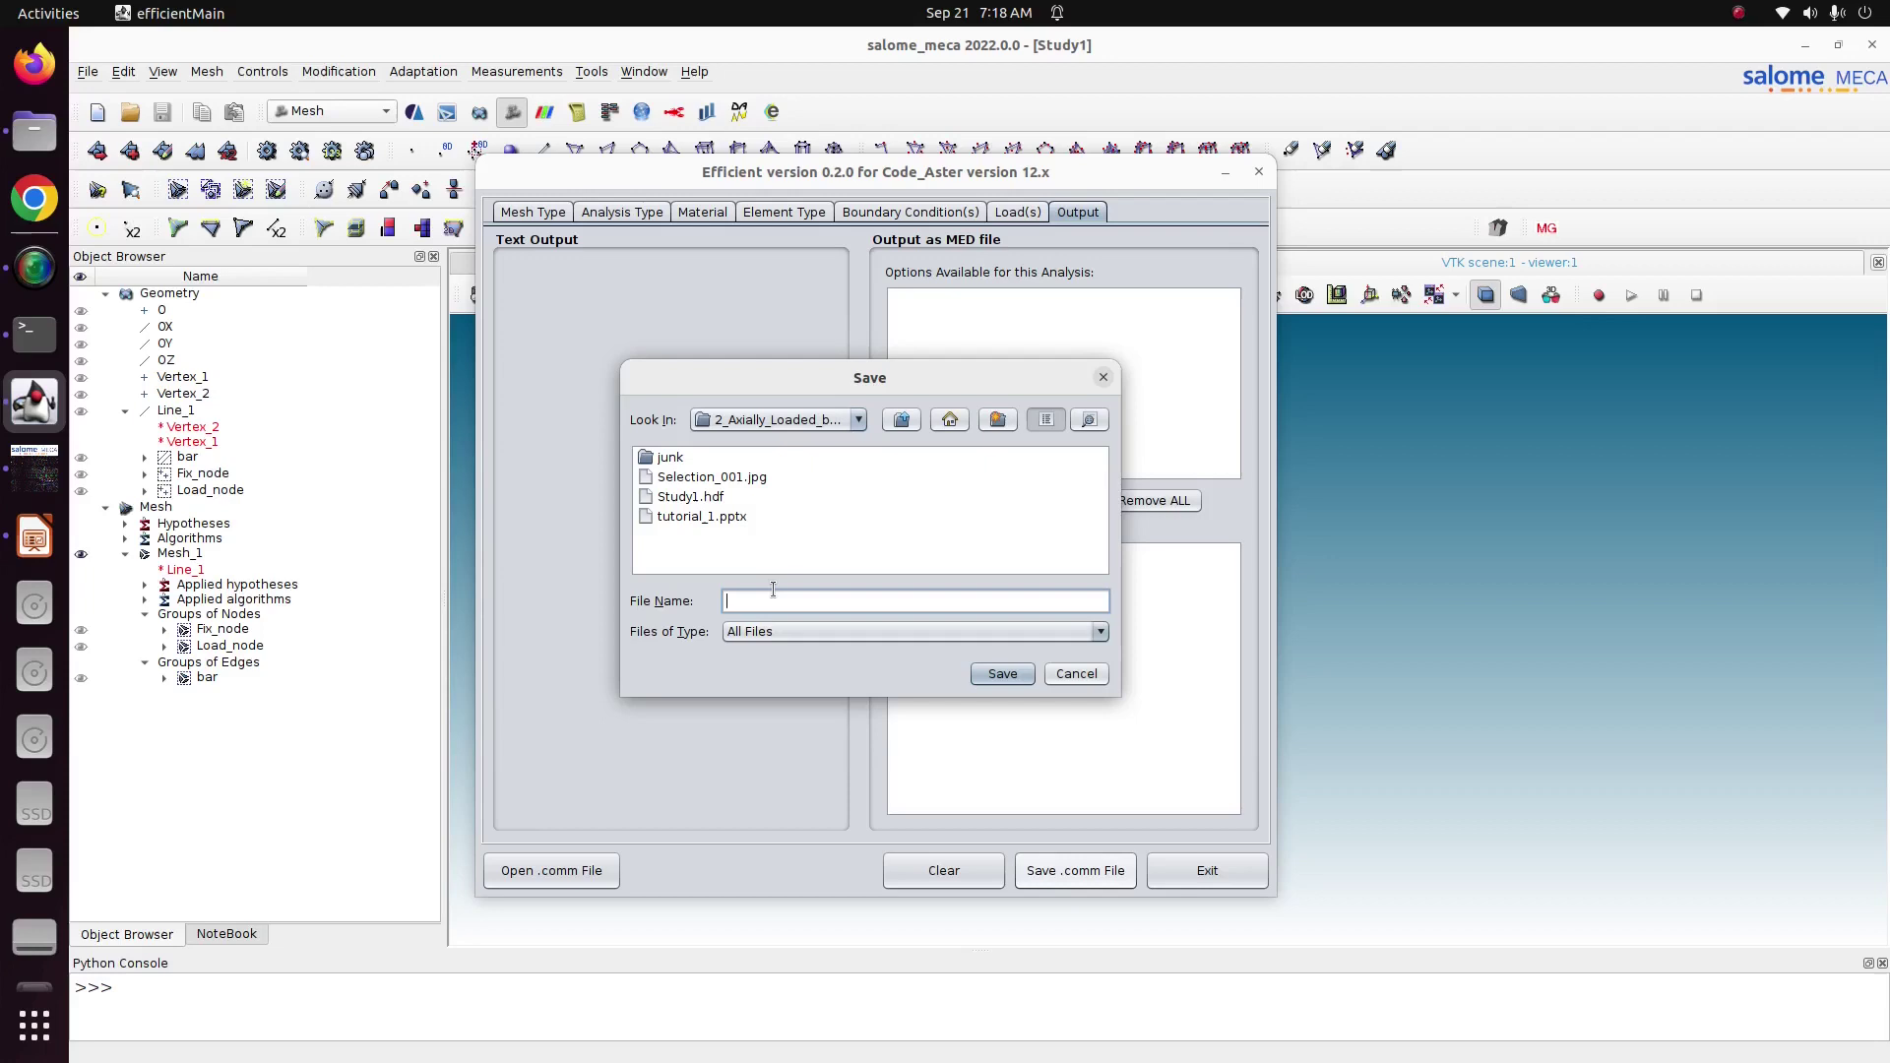
{"action": "type", "text": "static.comm"}
{"action": "left_click", "coordinate": [1002, 674]}
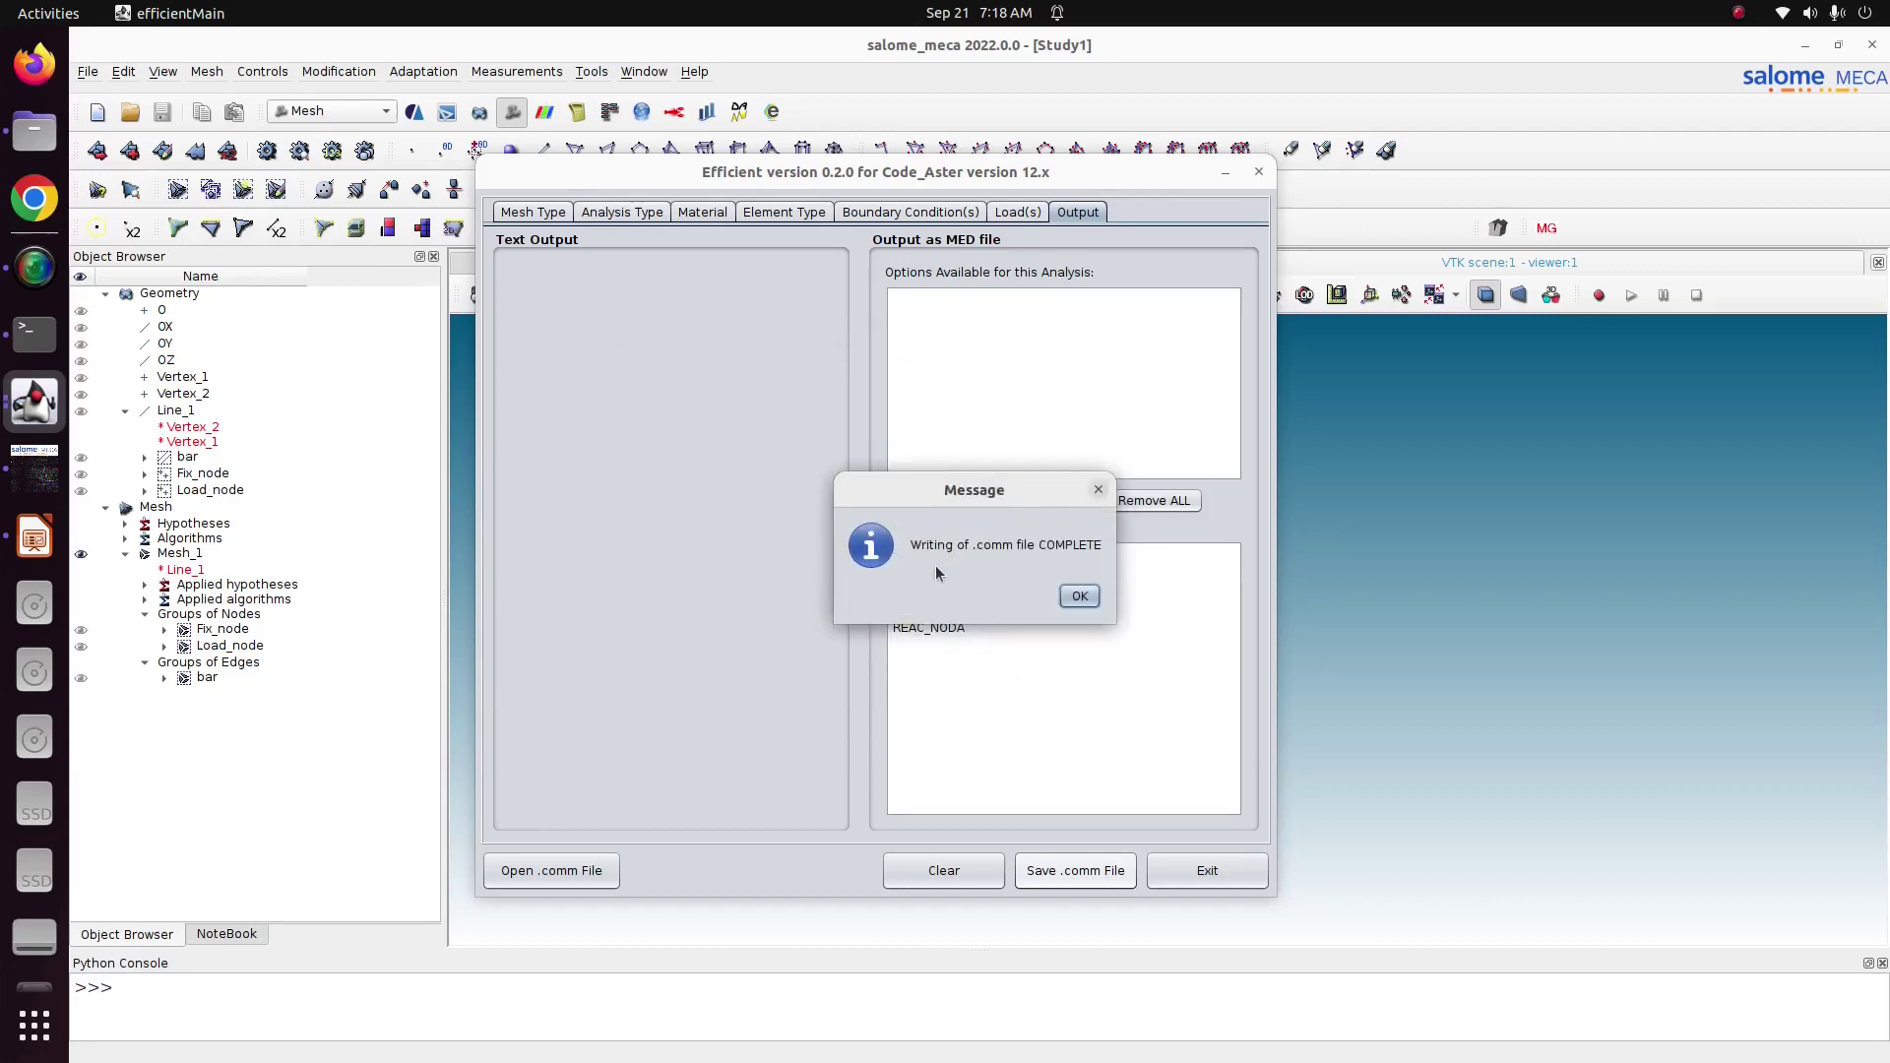
{"action": "left_click", "coordinate": [1087, 599]}
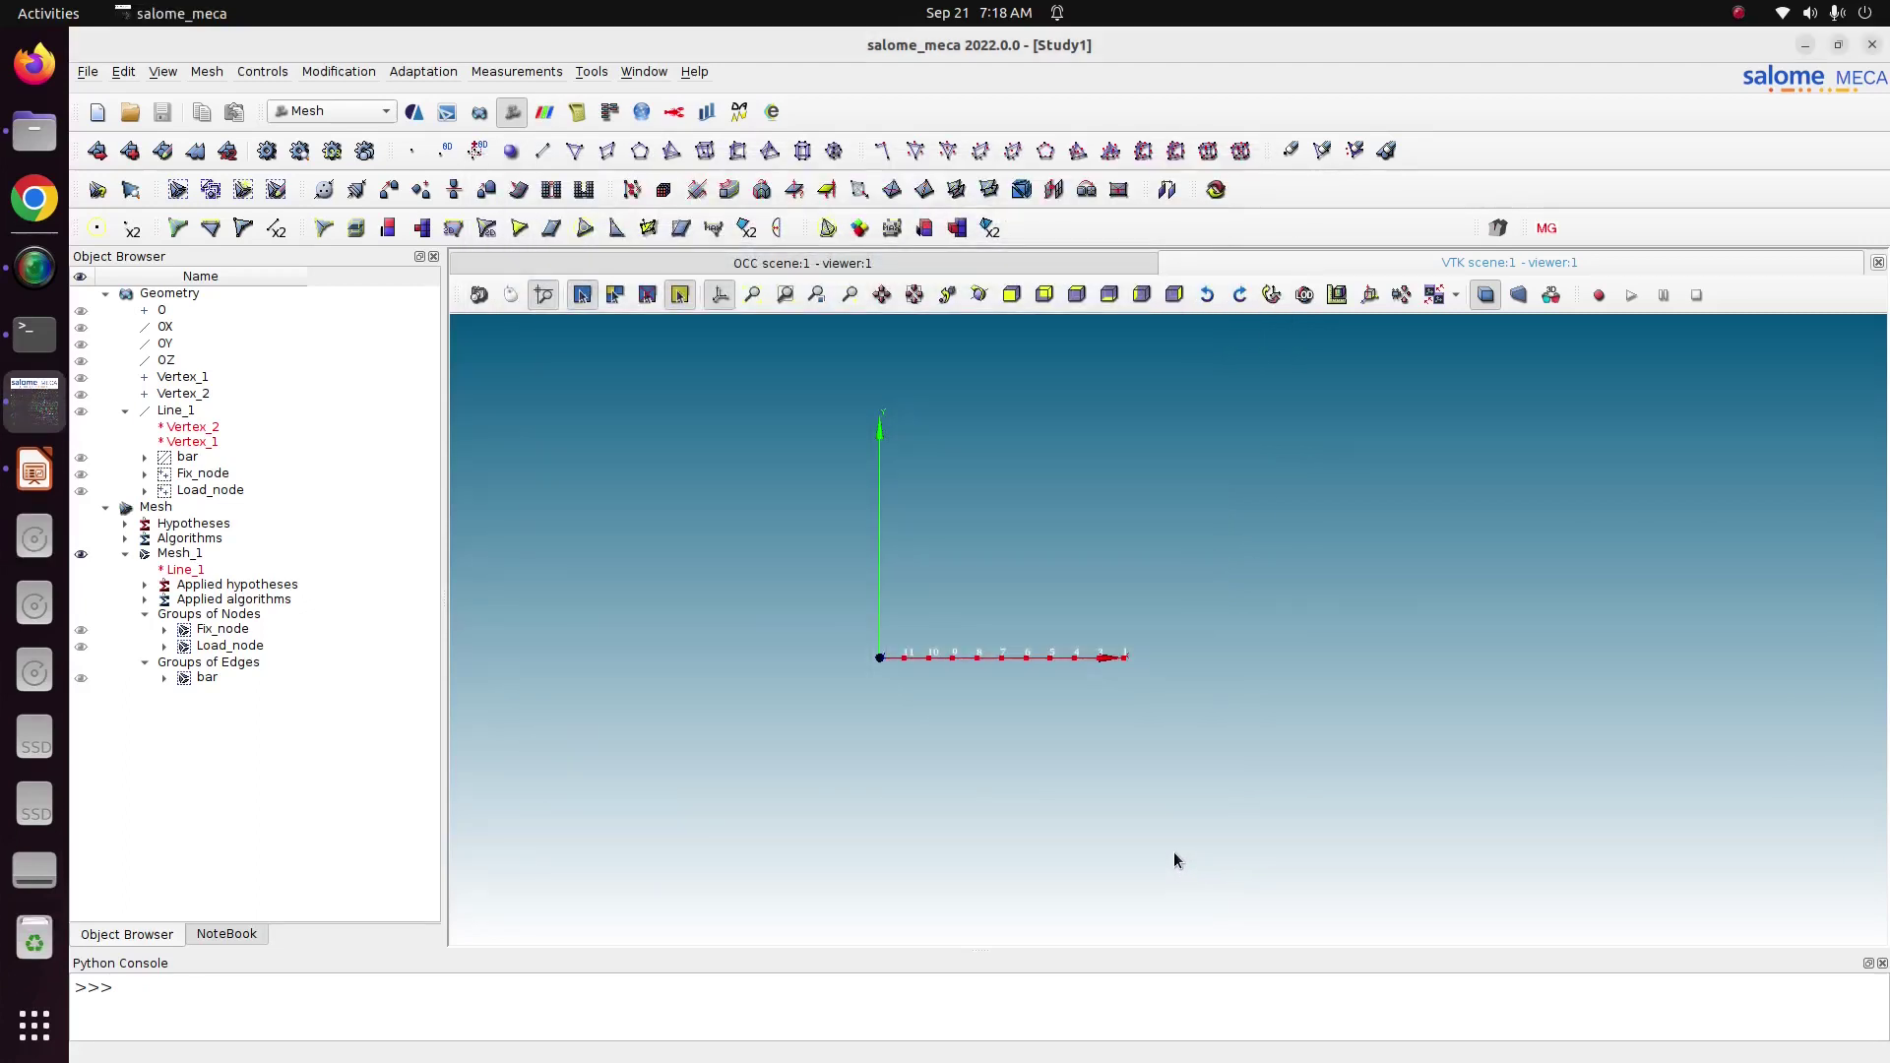
Export Mesh_1 as Mesh_1.med into the axially loaded bar folder.
{"action": "left_click", "coordinate": [187, 554]}
{"action": "right_click", "coordinate": [210, 564]}
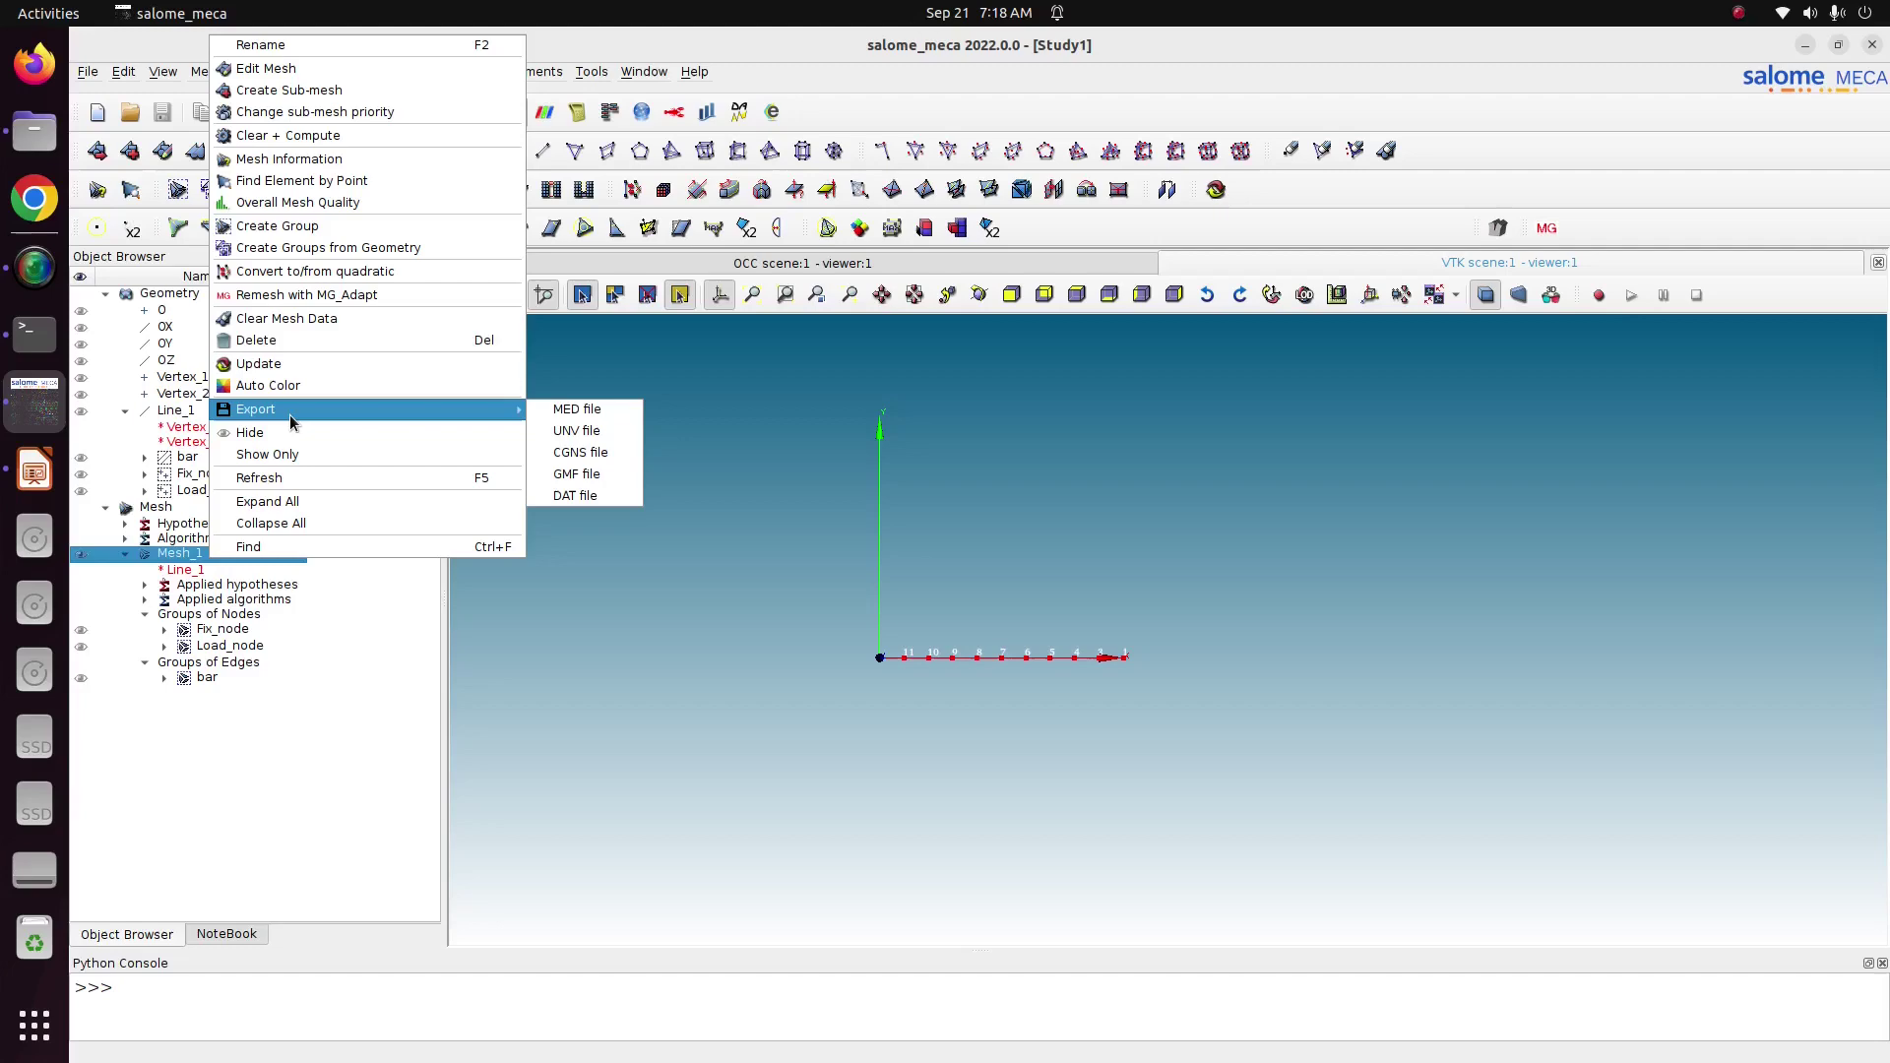
{"action": "mouse_move", "coordinate": [370, 411]}
{"action": "left_click", "coordinate": [596, 412]}
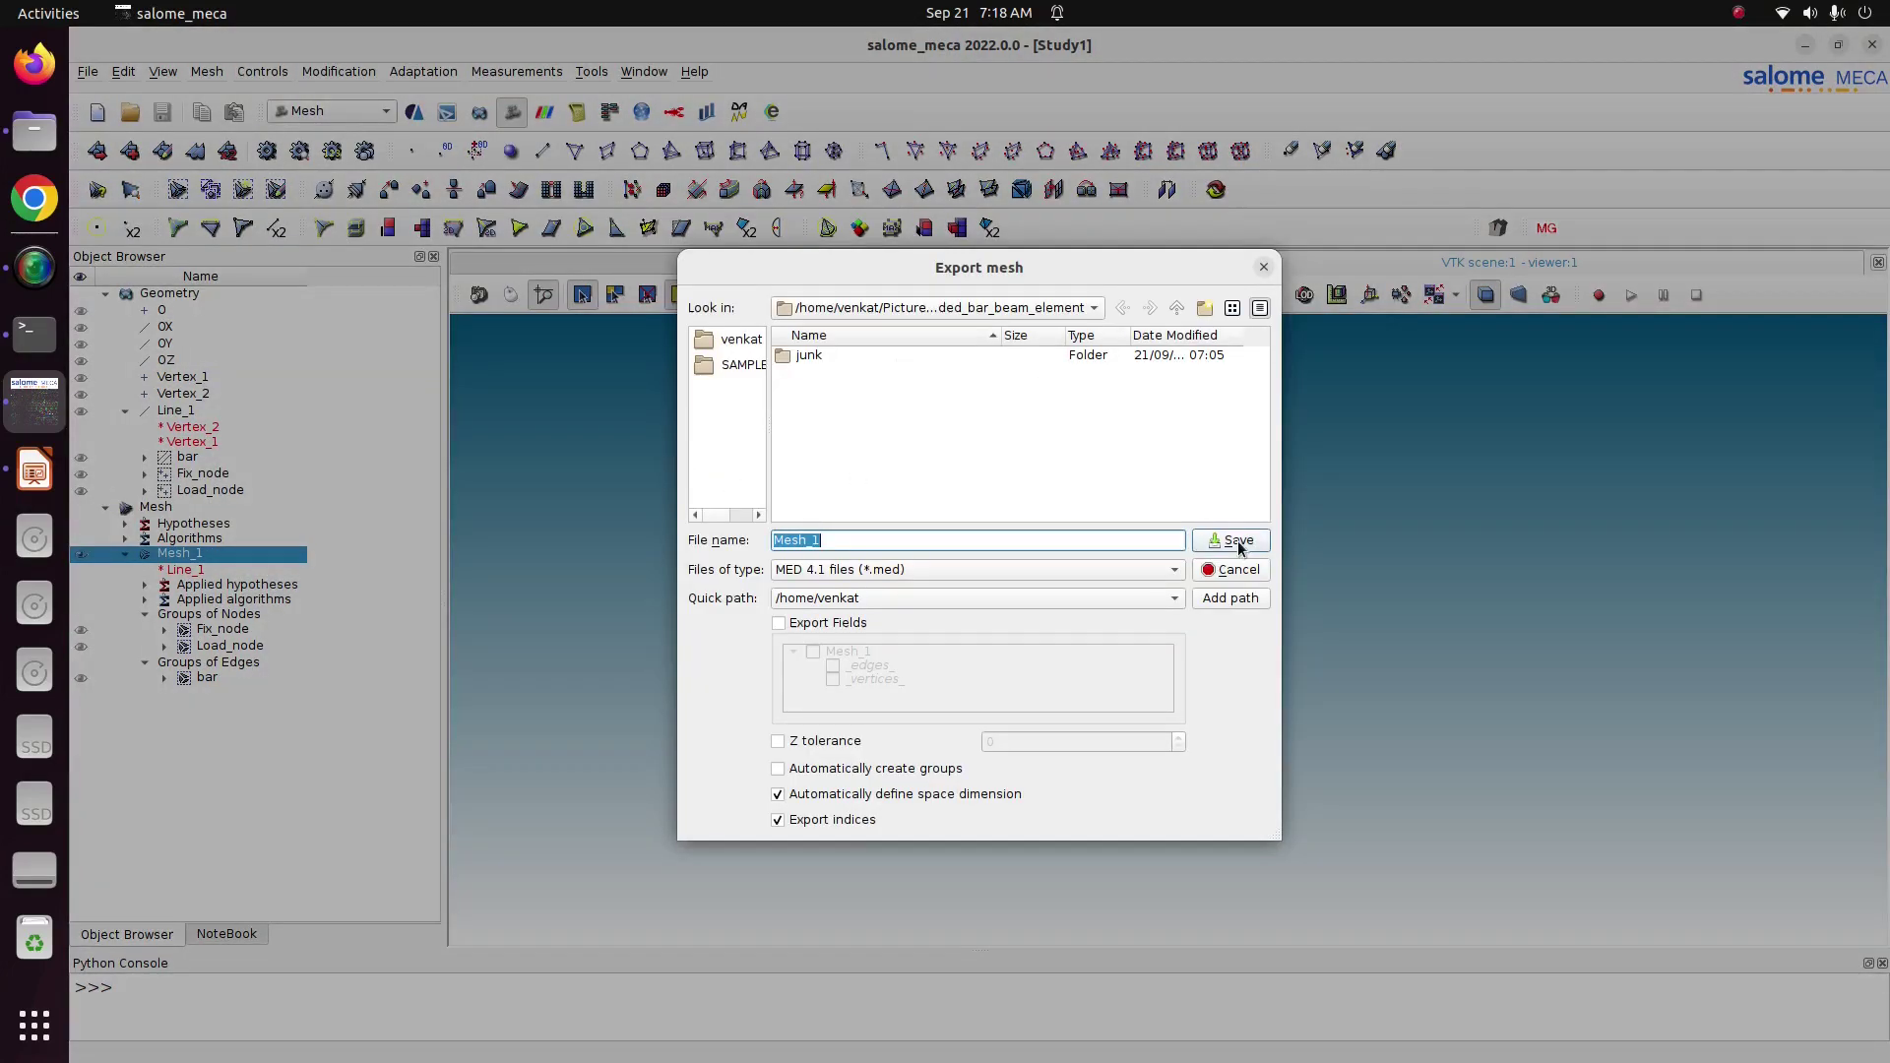
{"action": "left_click", "coordinate": [1221, 541]}
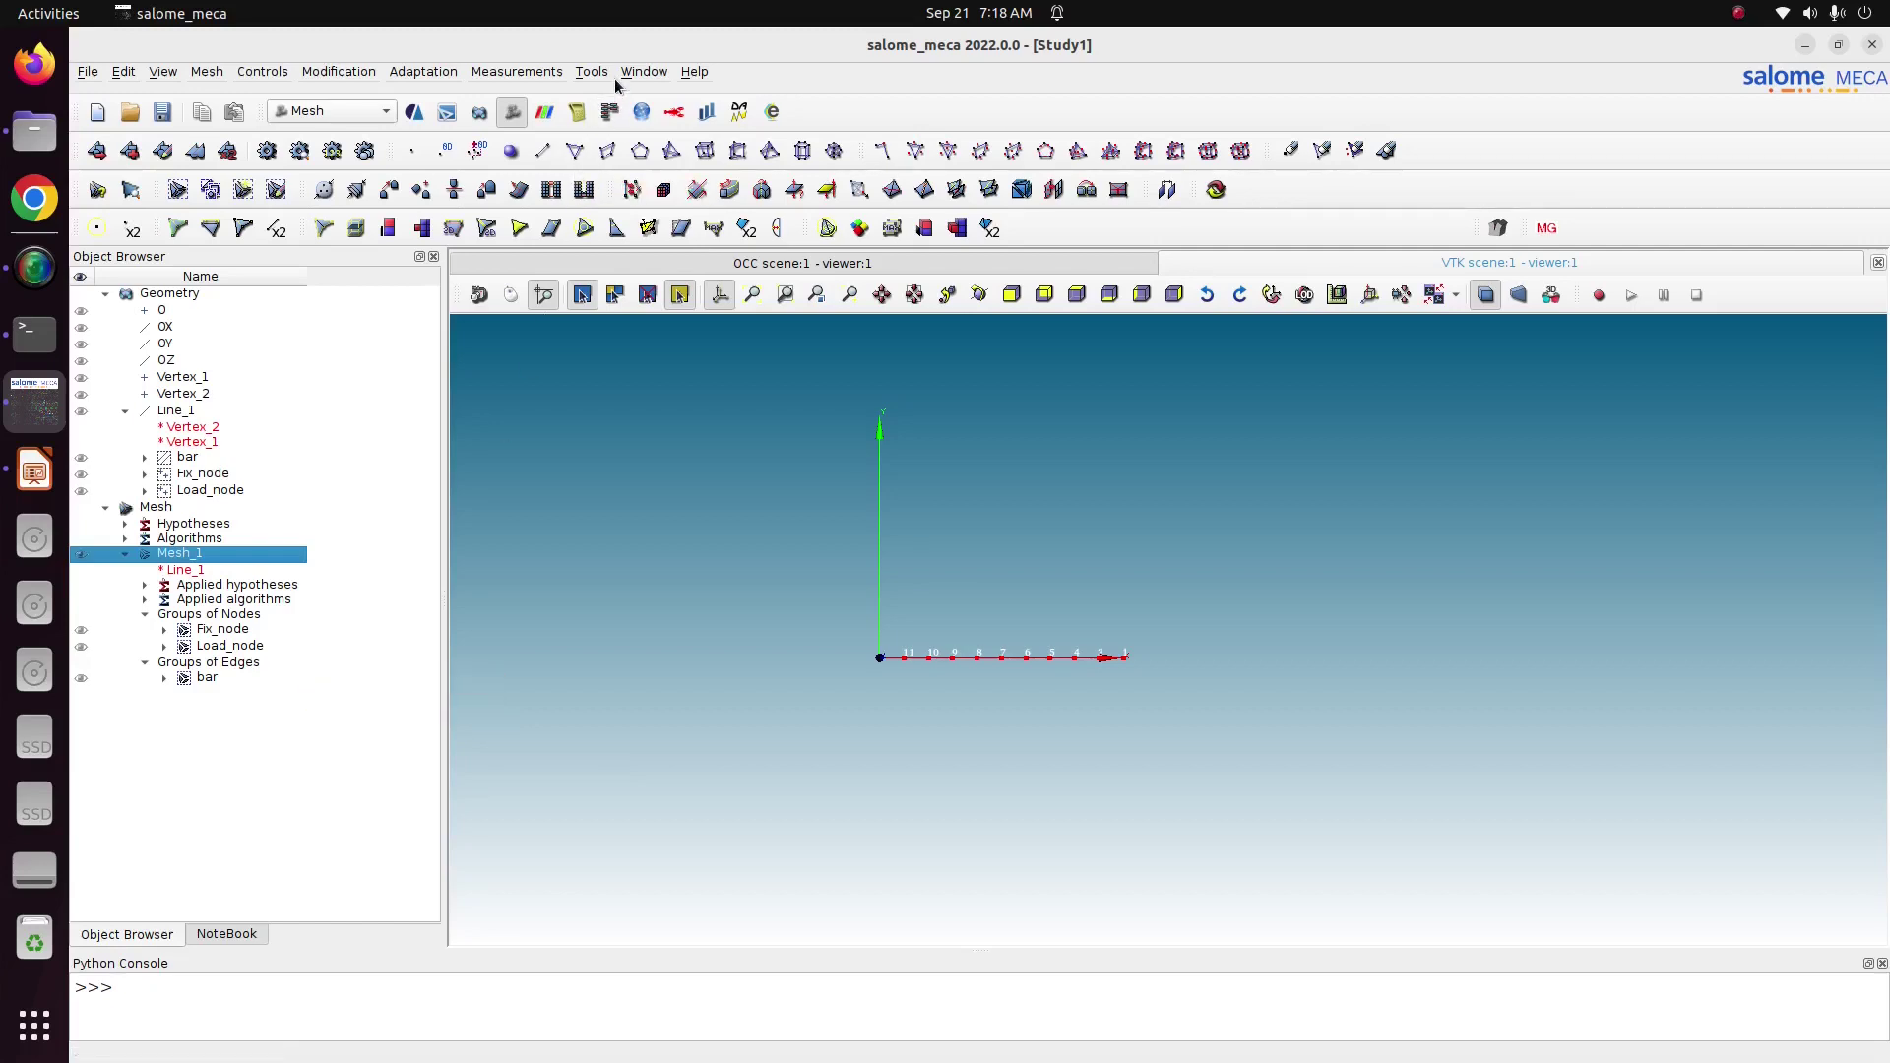
Launch ASTK through Tools > Plugins > code_aster > Run astk and dismiss the notice.
{"action": "left_click", "coordinate": [541, 77]}
{"action": "mouse_move", "coordinate": [578, 83]}
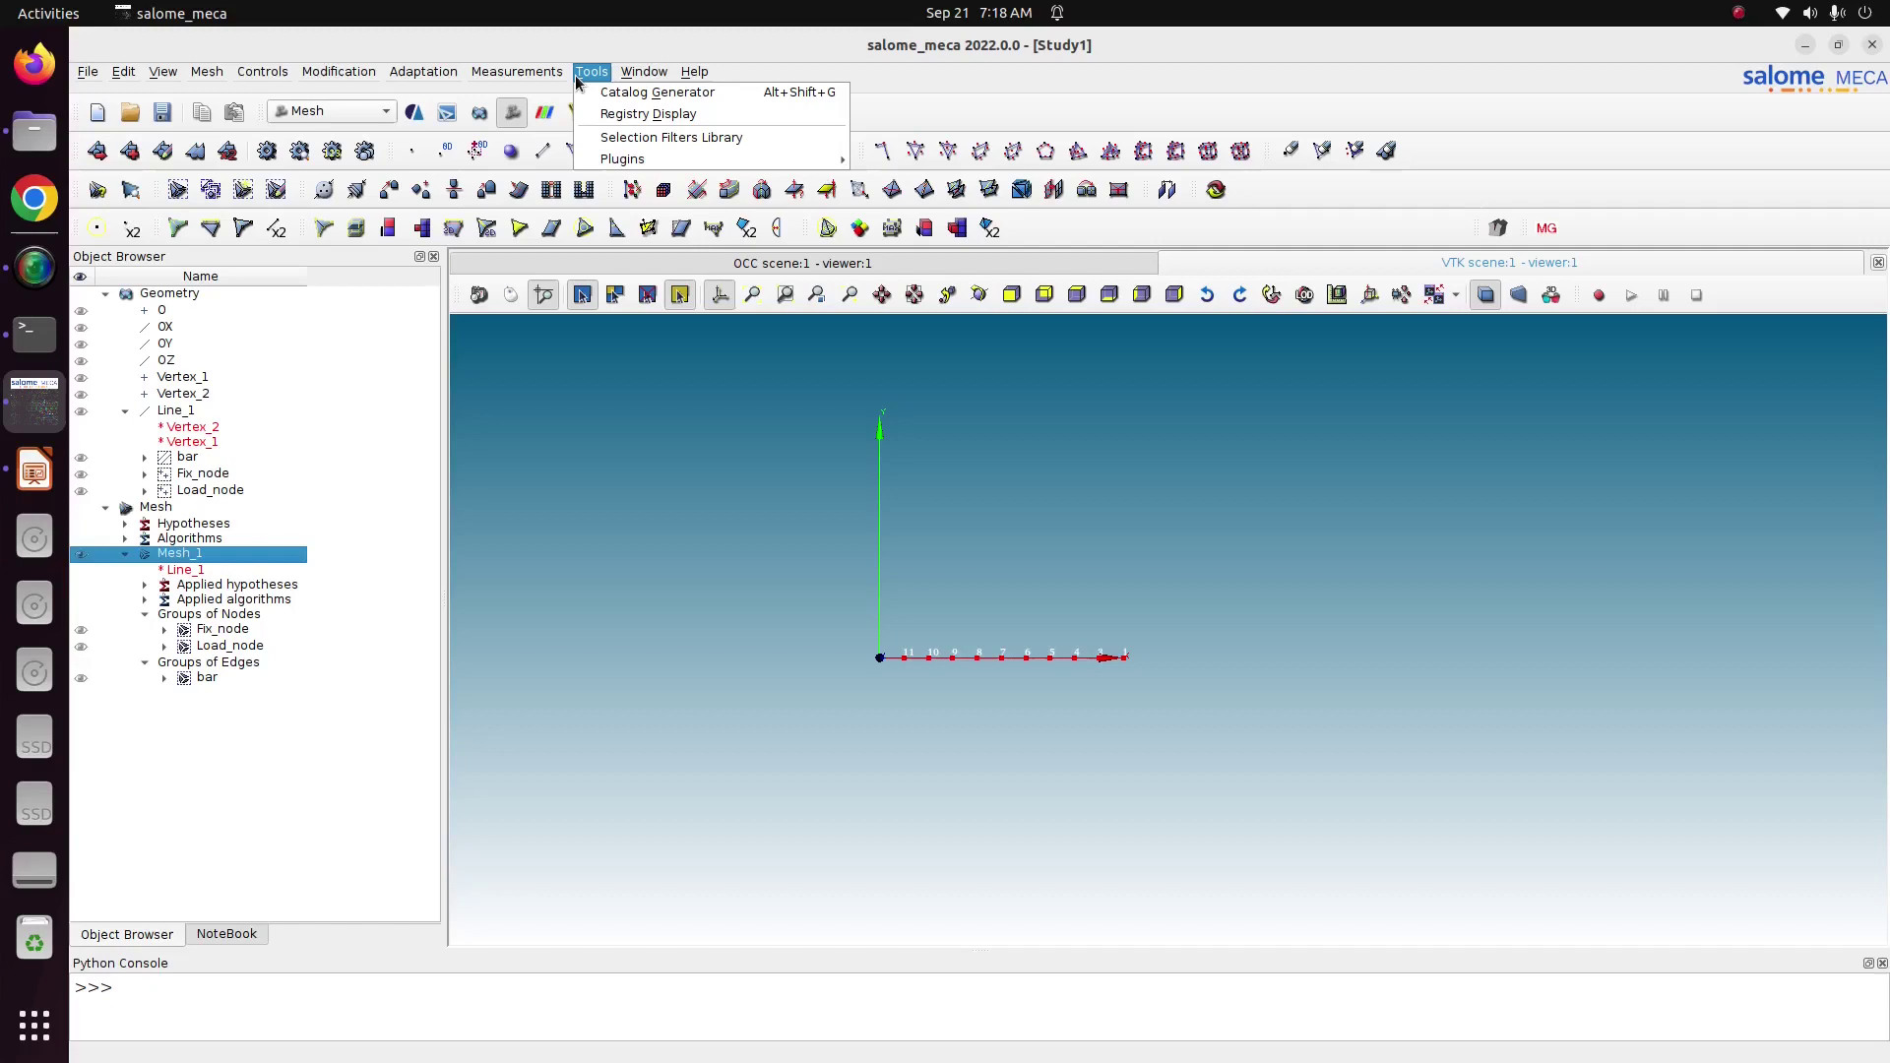
{"action": "mouse_move", "coordinate": [645, 161]}
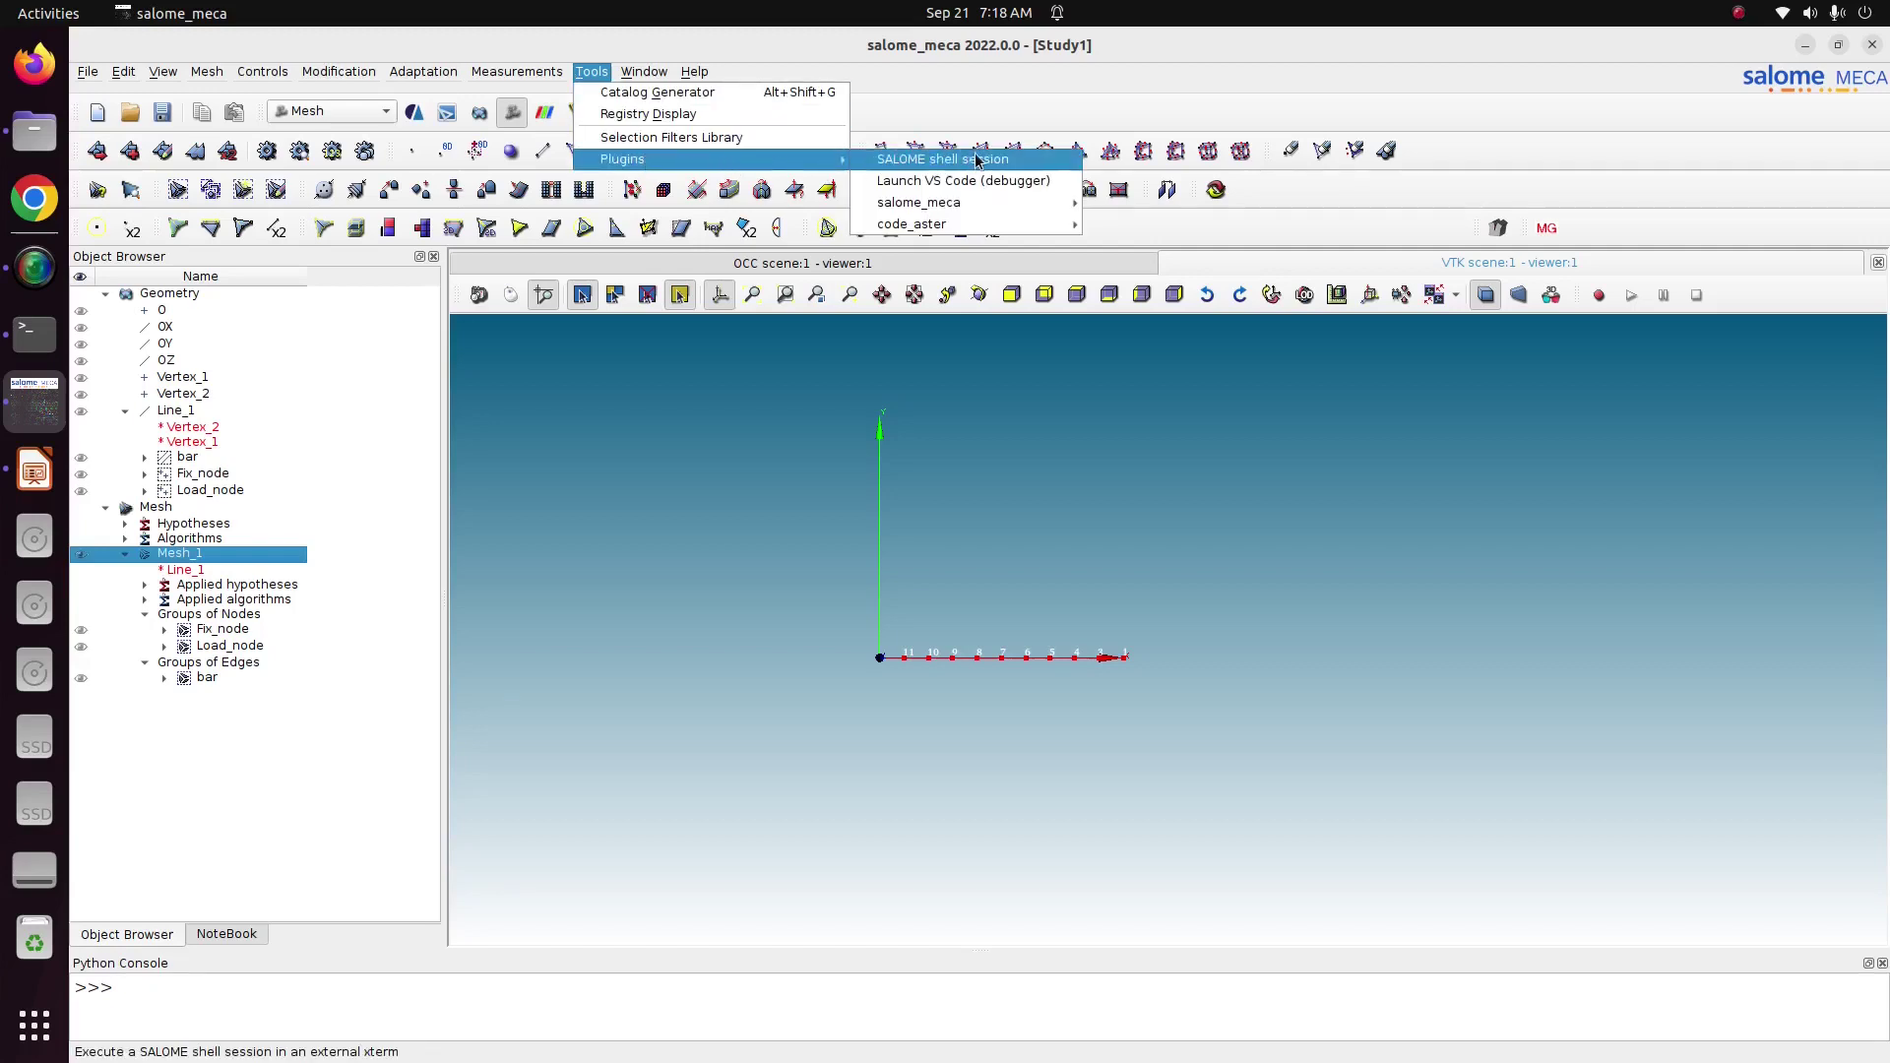
{"action": "mouse_move", "coordinate": [988, 228]}
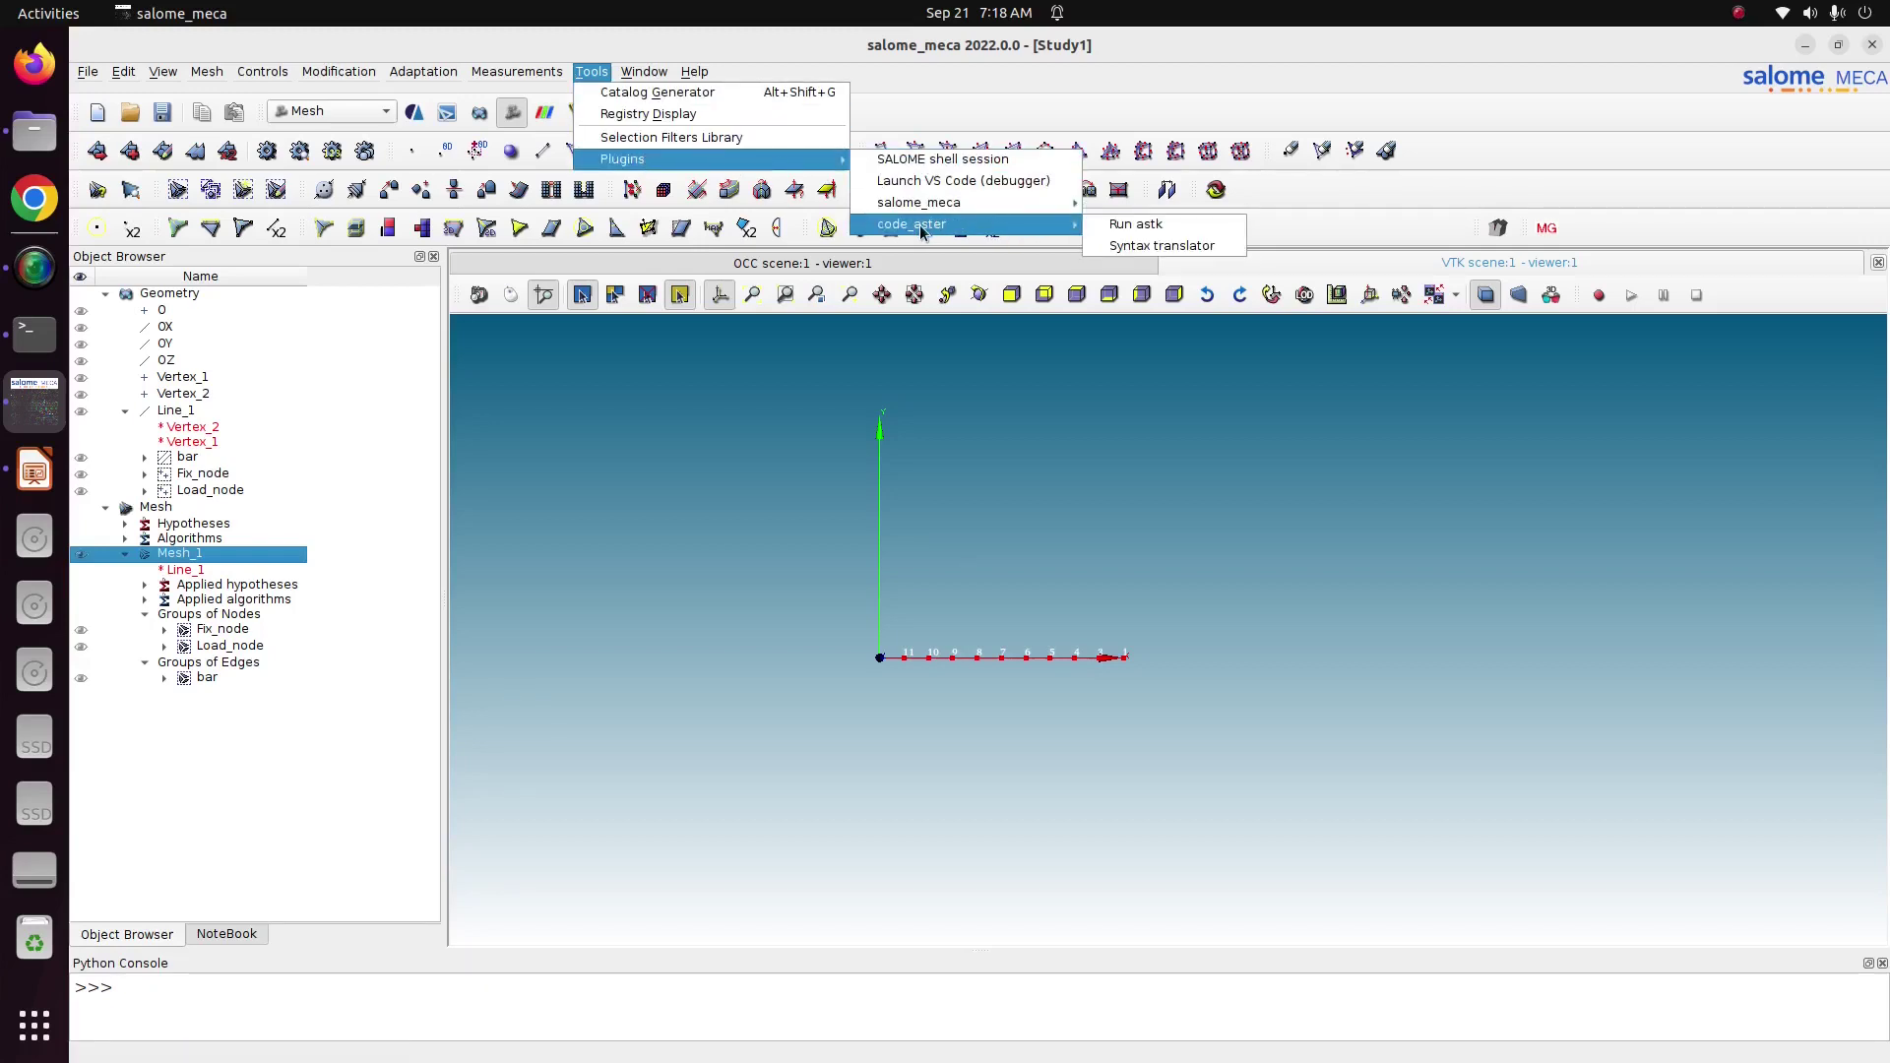
{"action": "left_click", "coordinate": [1152, 232]}
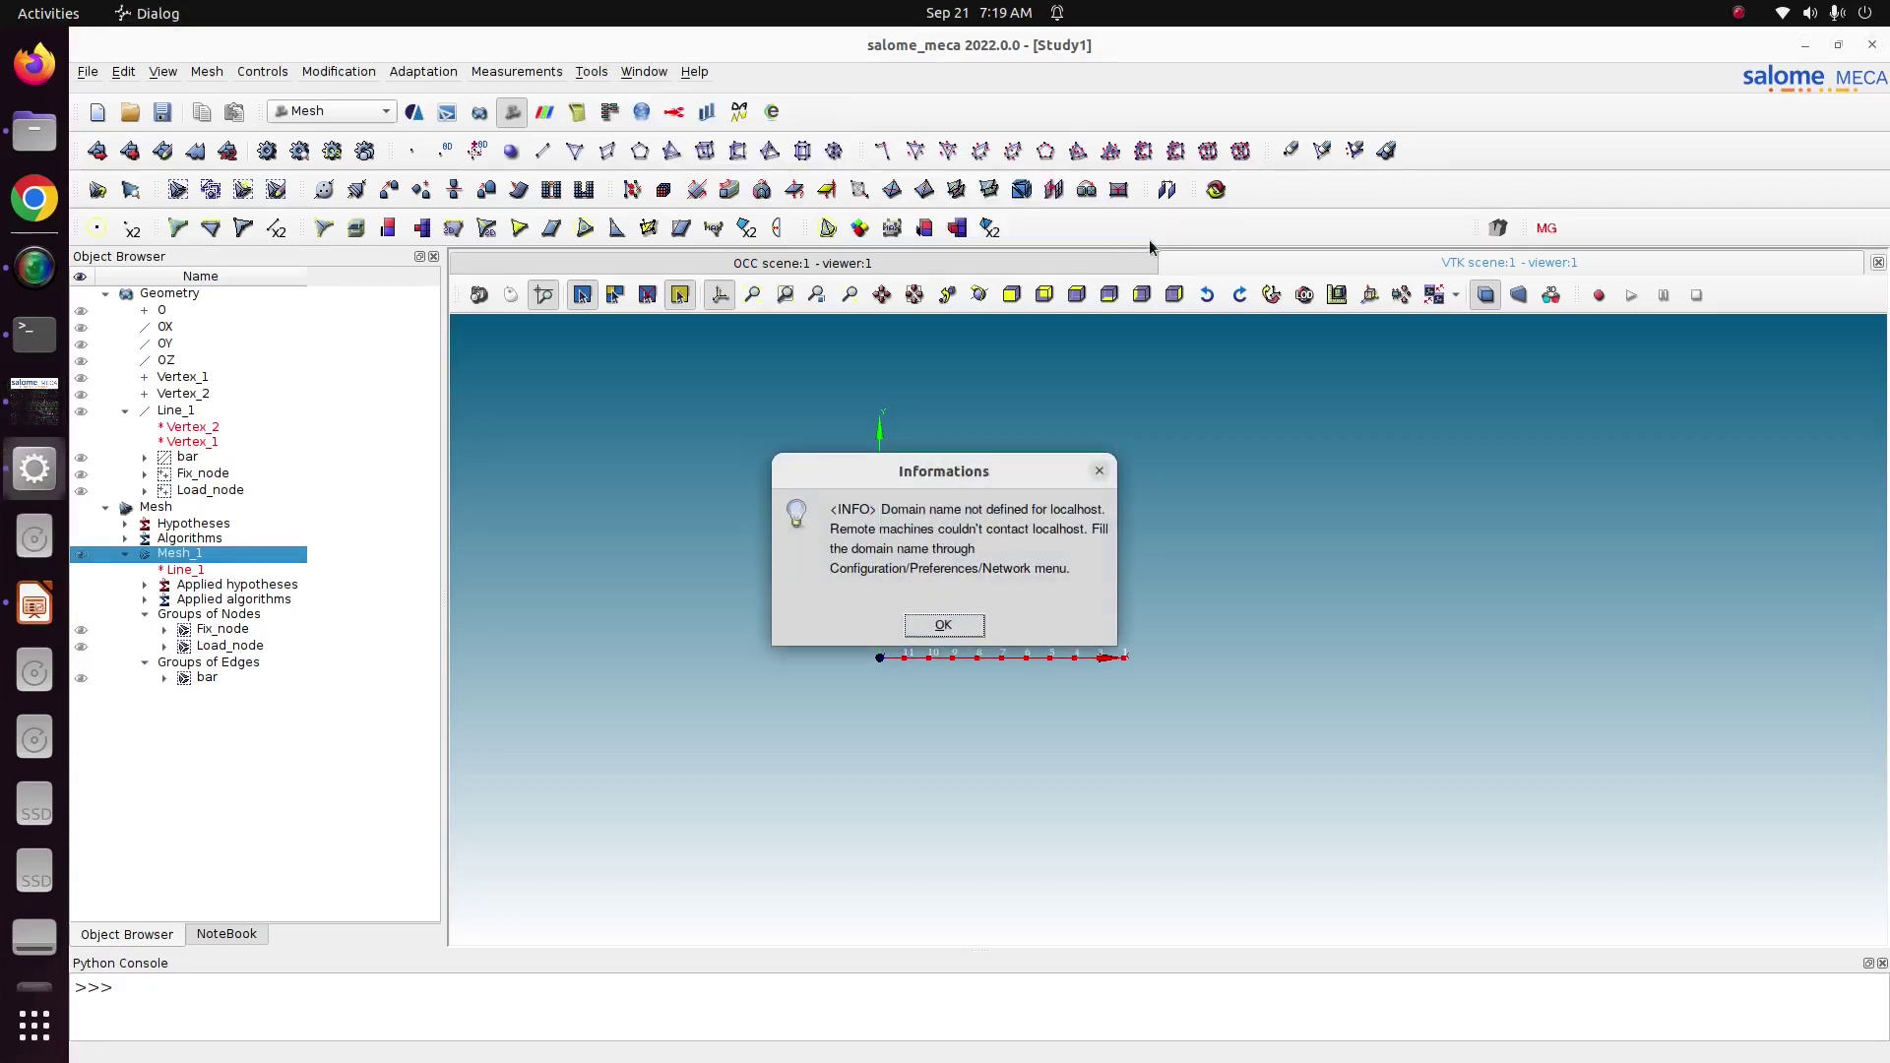
{"action": "left_click", "coordinate": [947, 624]}
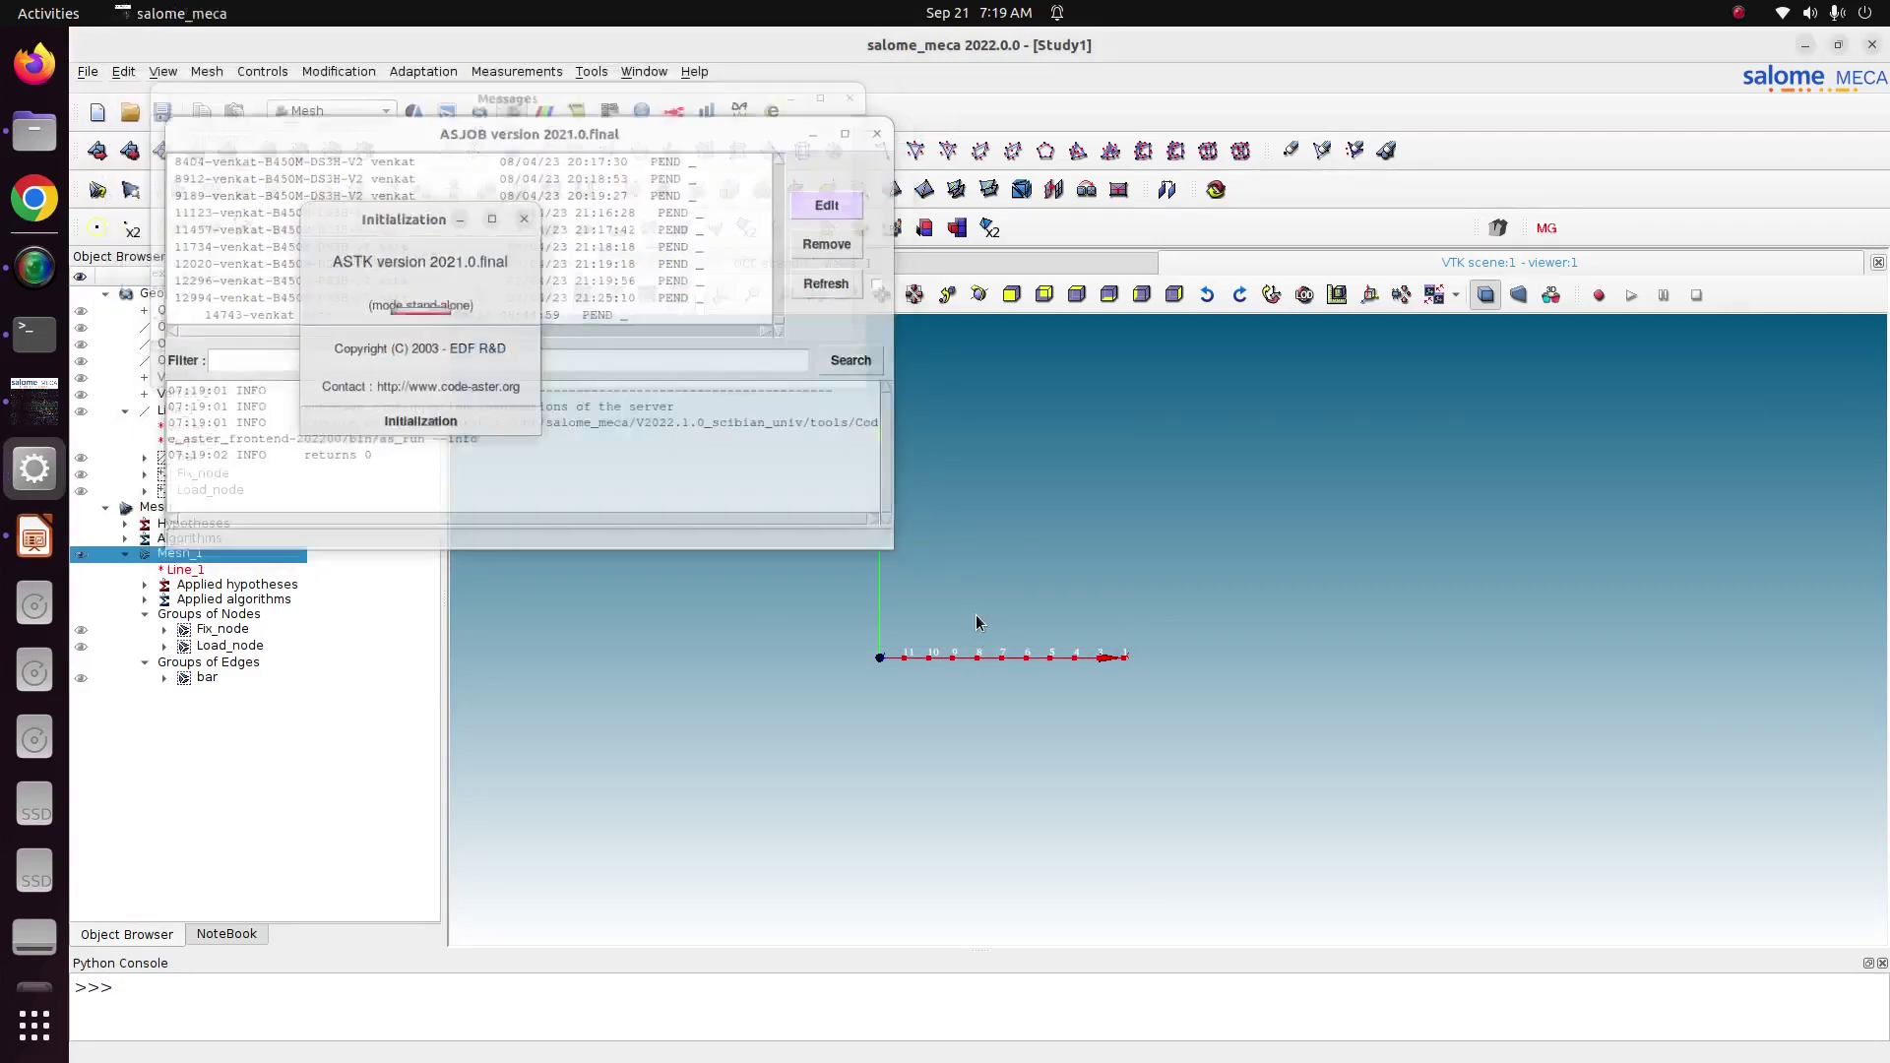
{"action": "left_click_drag", "start_coordinate": [512, 133], "coordinate": [1024, 311]}
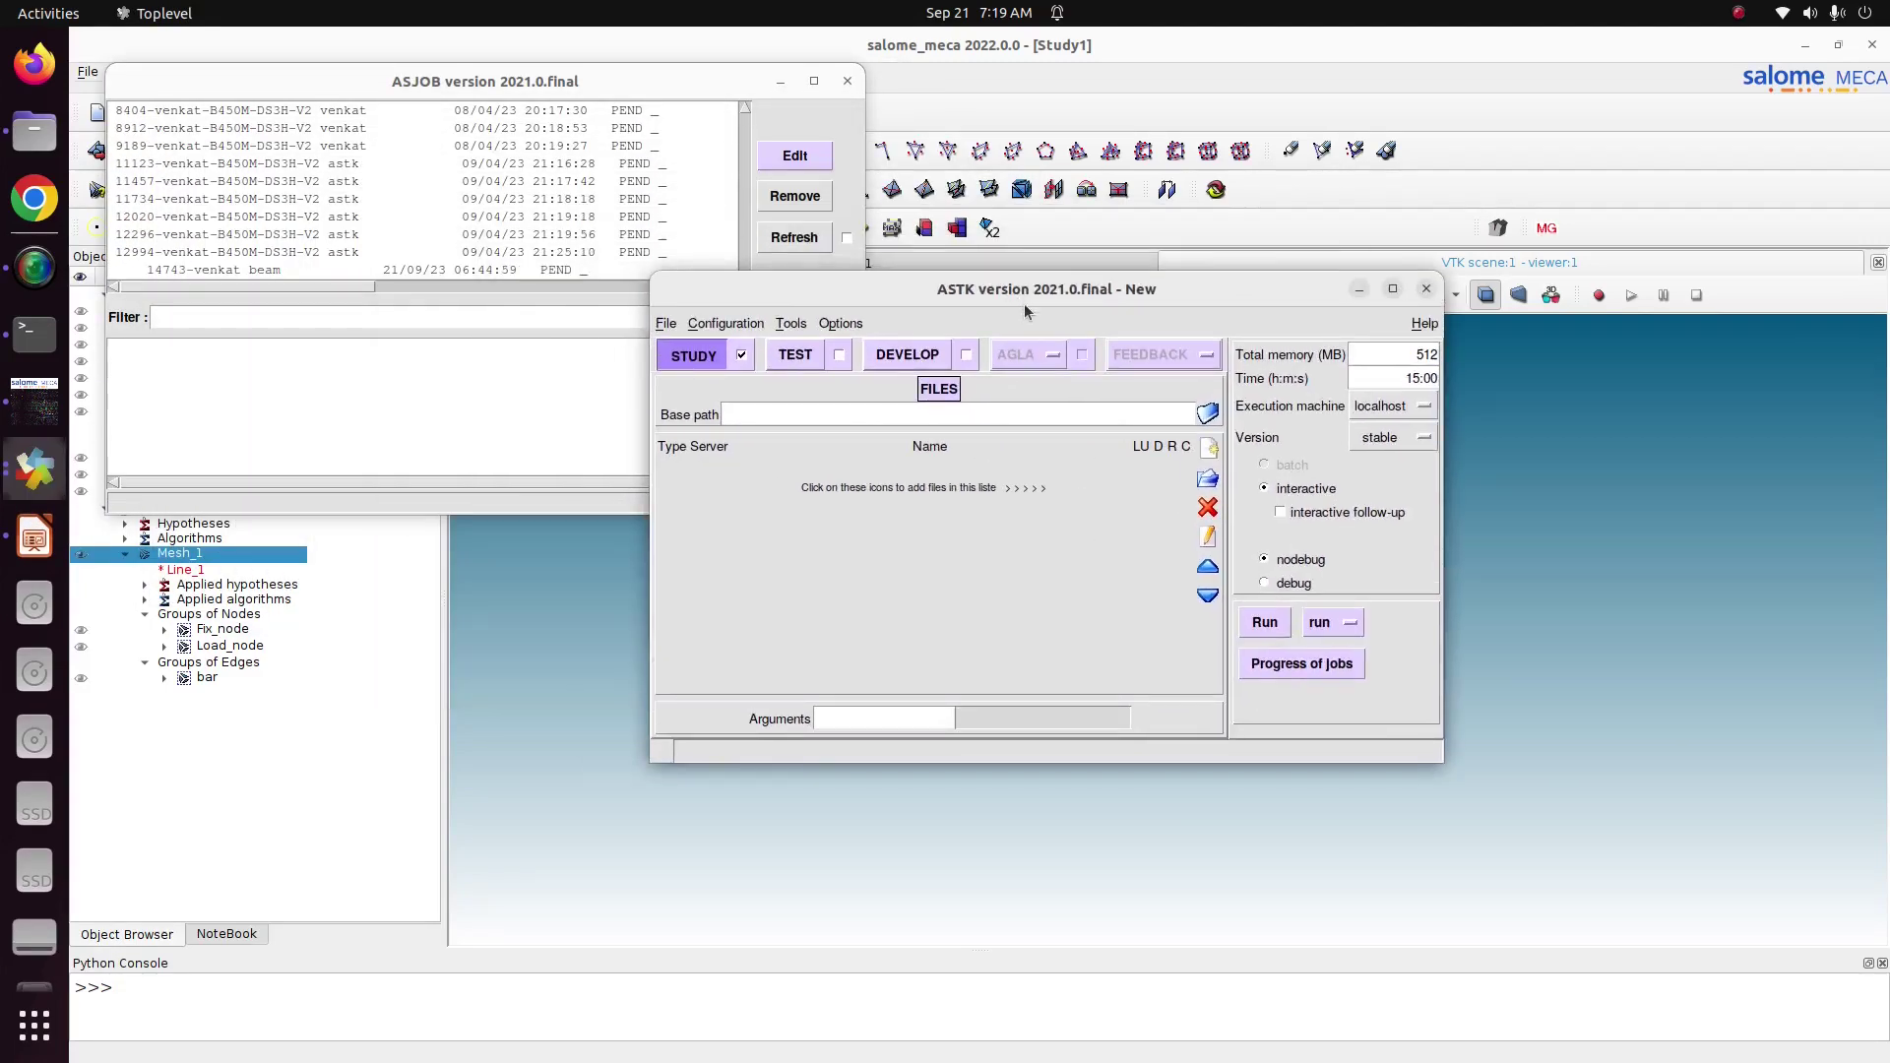
Set the study base path to CODE_ASTER/2_Axially_Loaded_bar_beam_element.
{"action": "left_click", "coordinate": [1208, 415]}
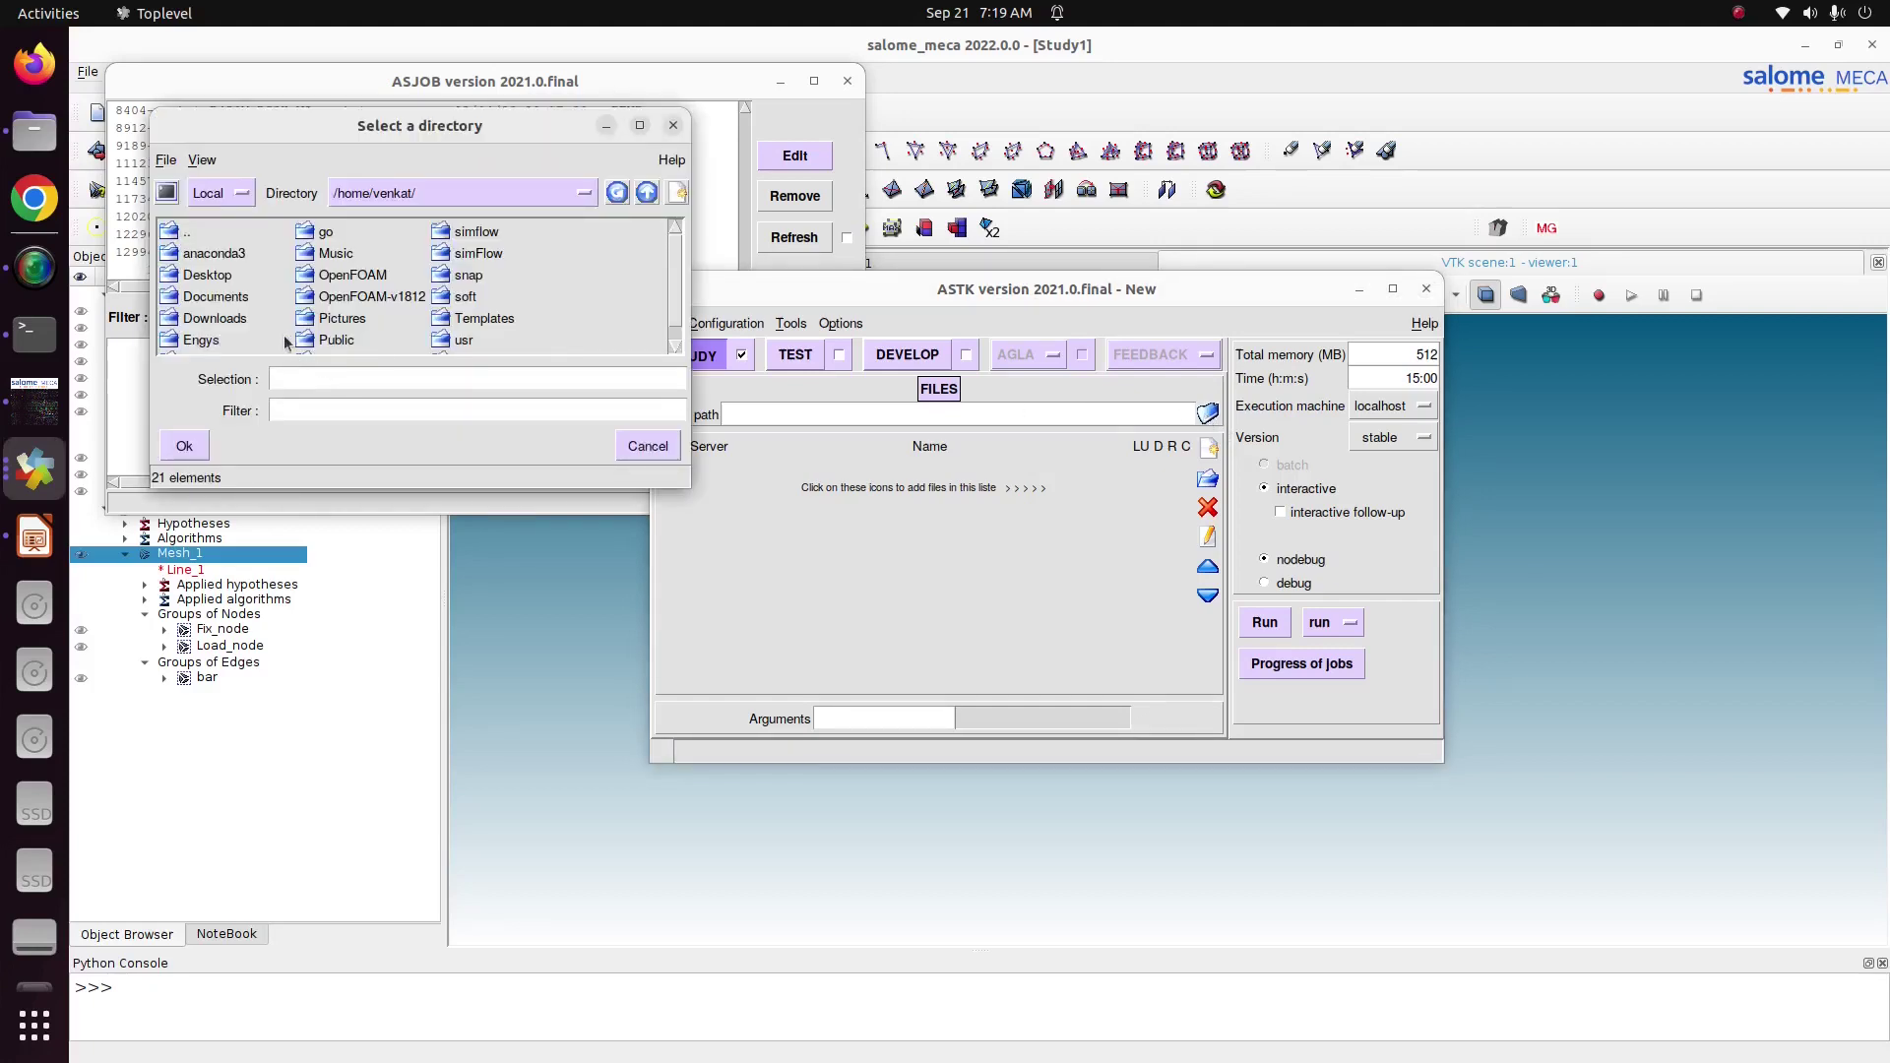
{"action": "double_click", "coordinate": [335, 318]}
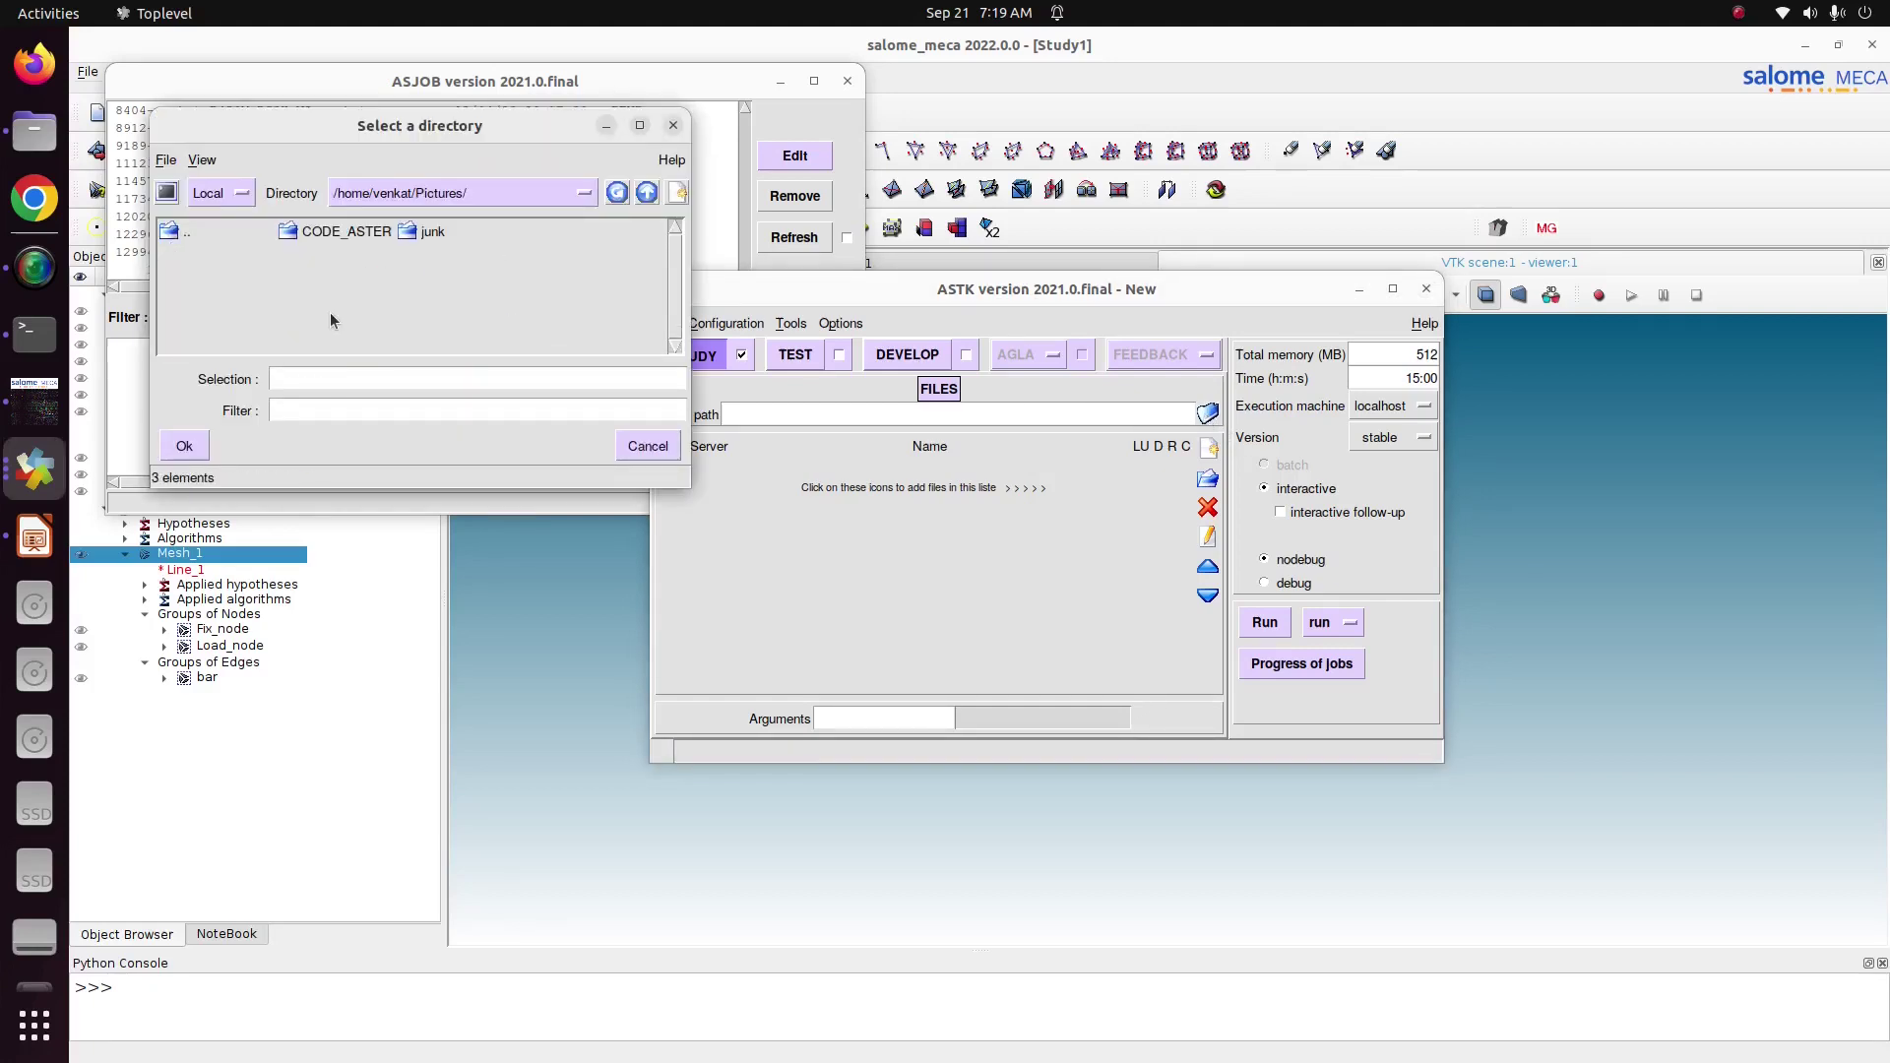
{"action": "double_click", "coordinate": [345, 232]}
{"action": "double_click", "coordinate": [455, 236]}
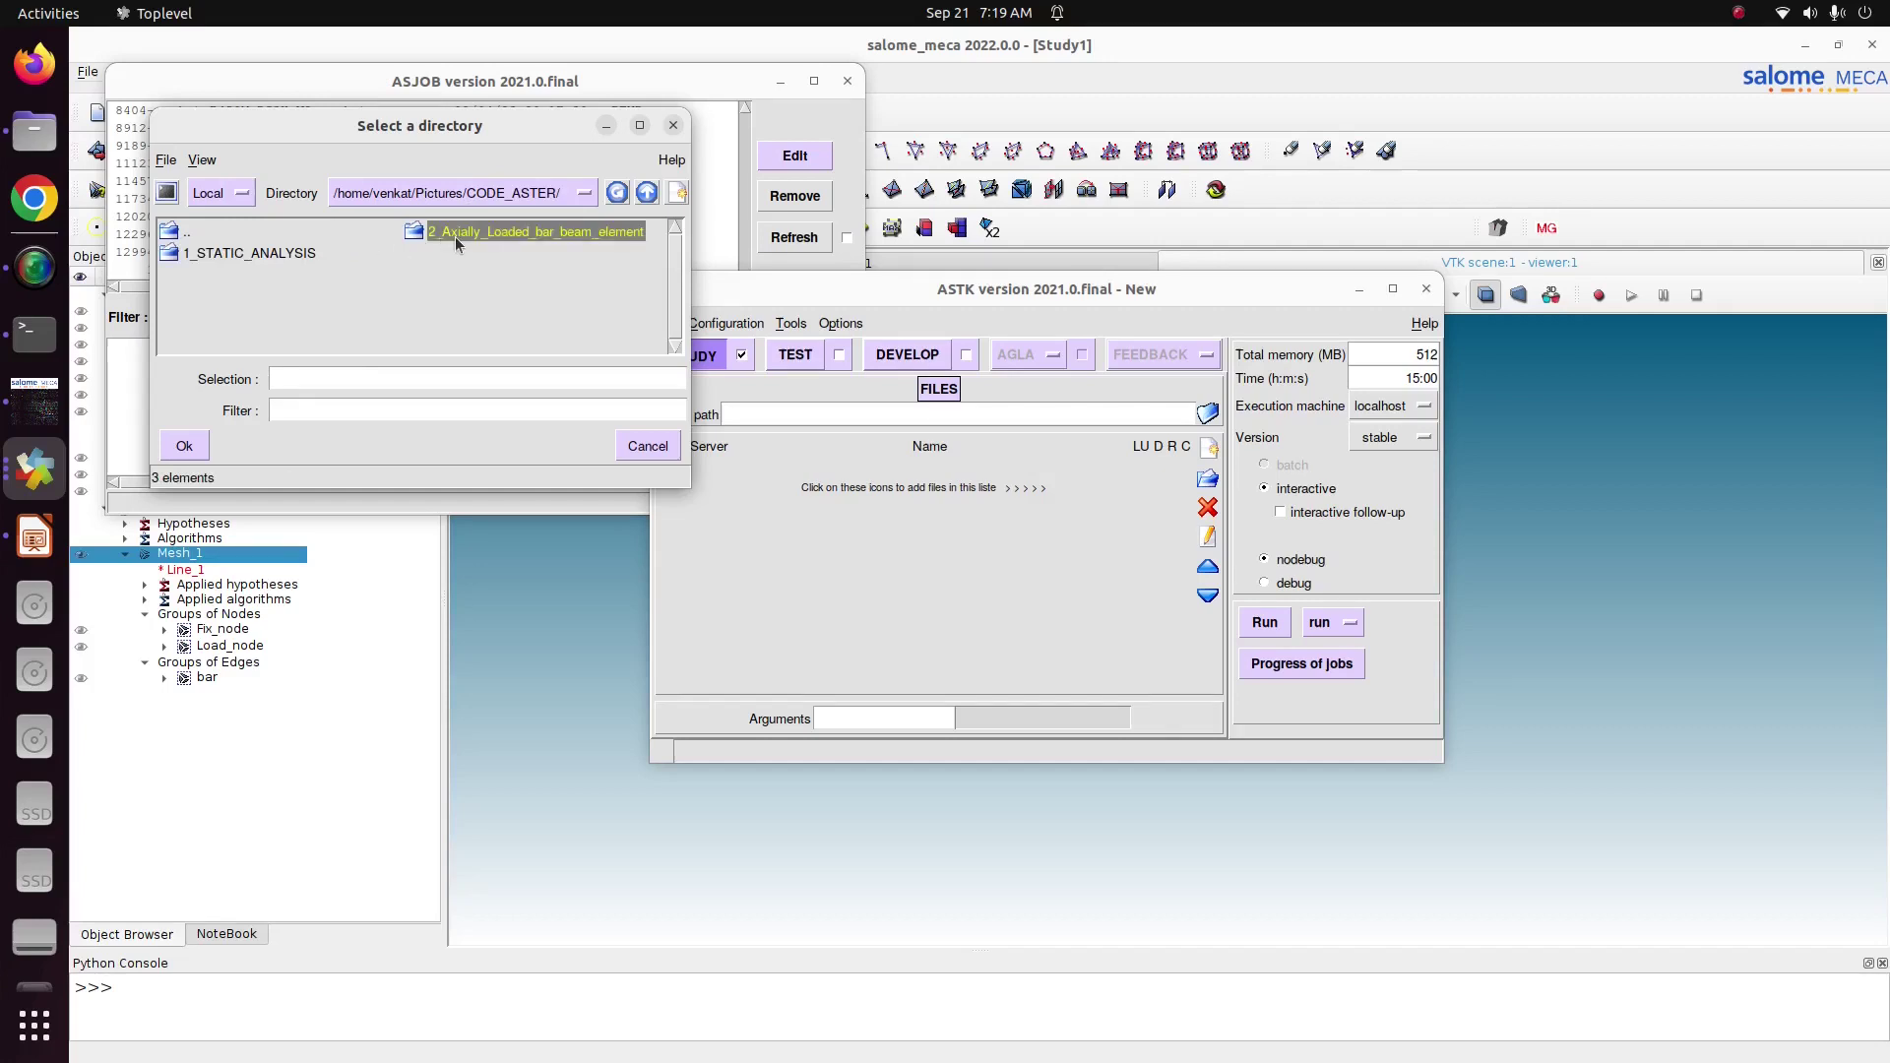
{"action": "left_click", "coordinate": [185, 447]}
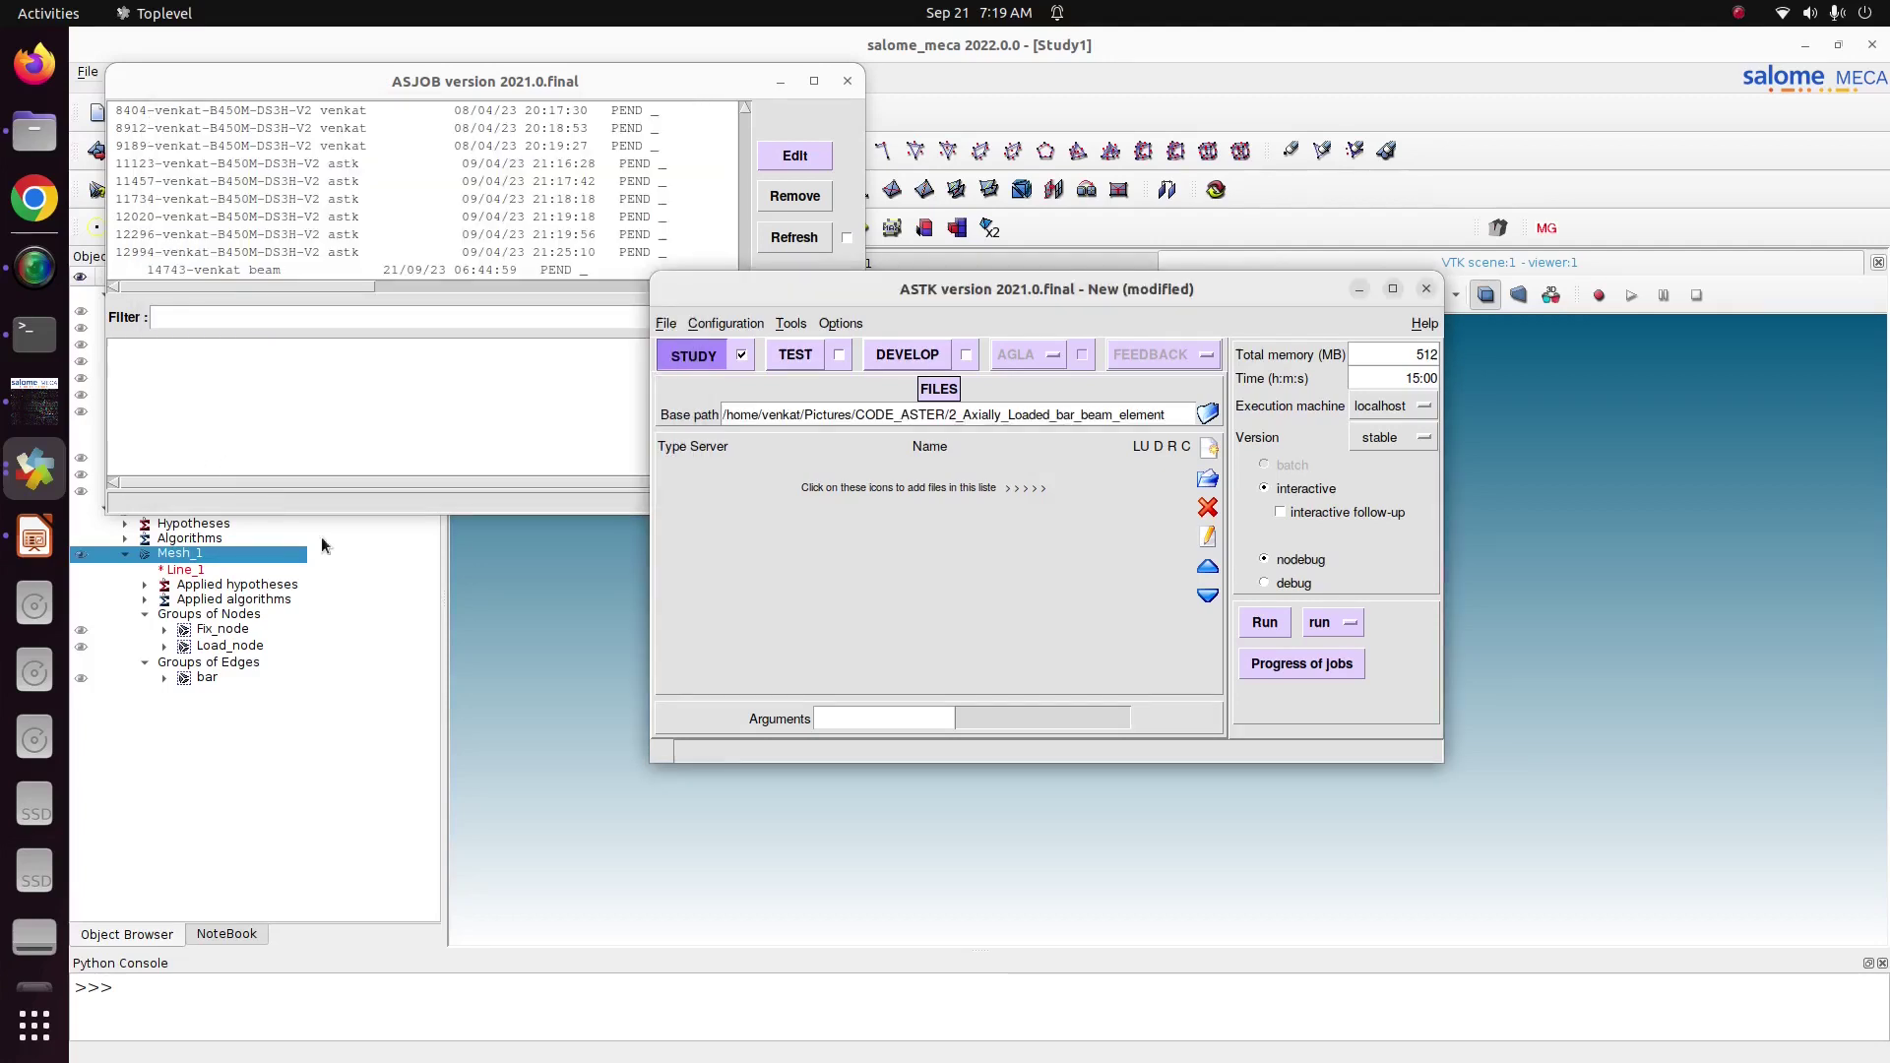
Add four file entries and set the second and third to mail and mess.
{"action": "left_click", "coordinate": [1210, 450]}
{"action": "left_click", "coordinate": [1210, 450]}
{"action": "left_click", "coordinate": [1210, 450]}
{"action": "left_click", "coordinate": [1210, 450]}
{"action": "left_click", "coordinate": [1210, 450]}
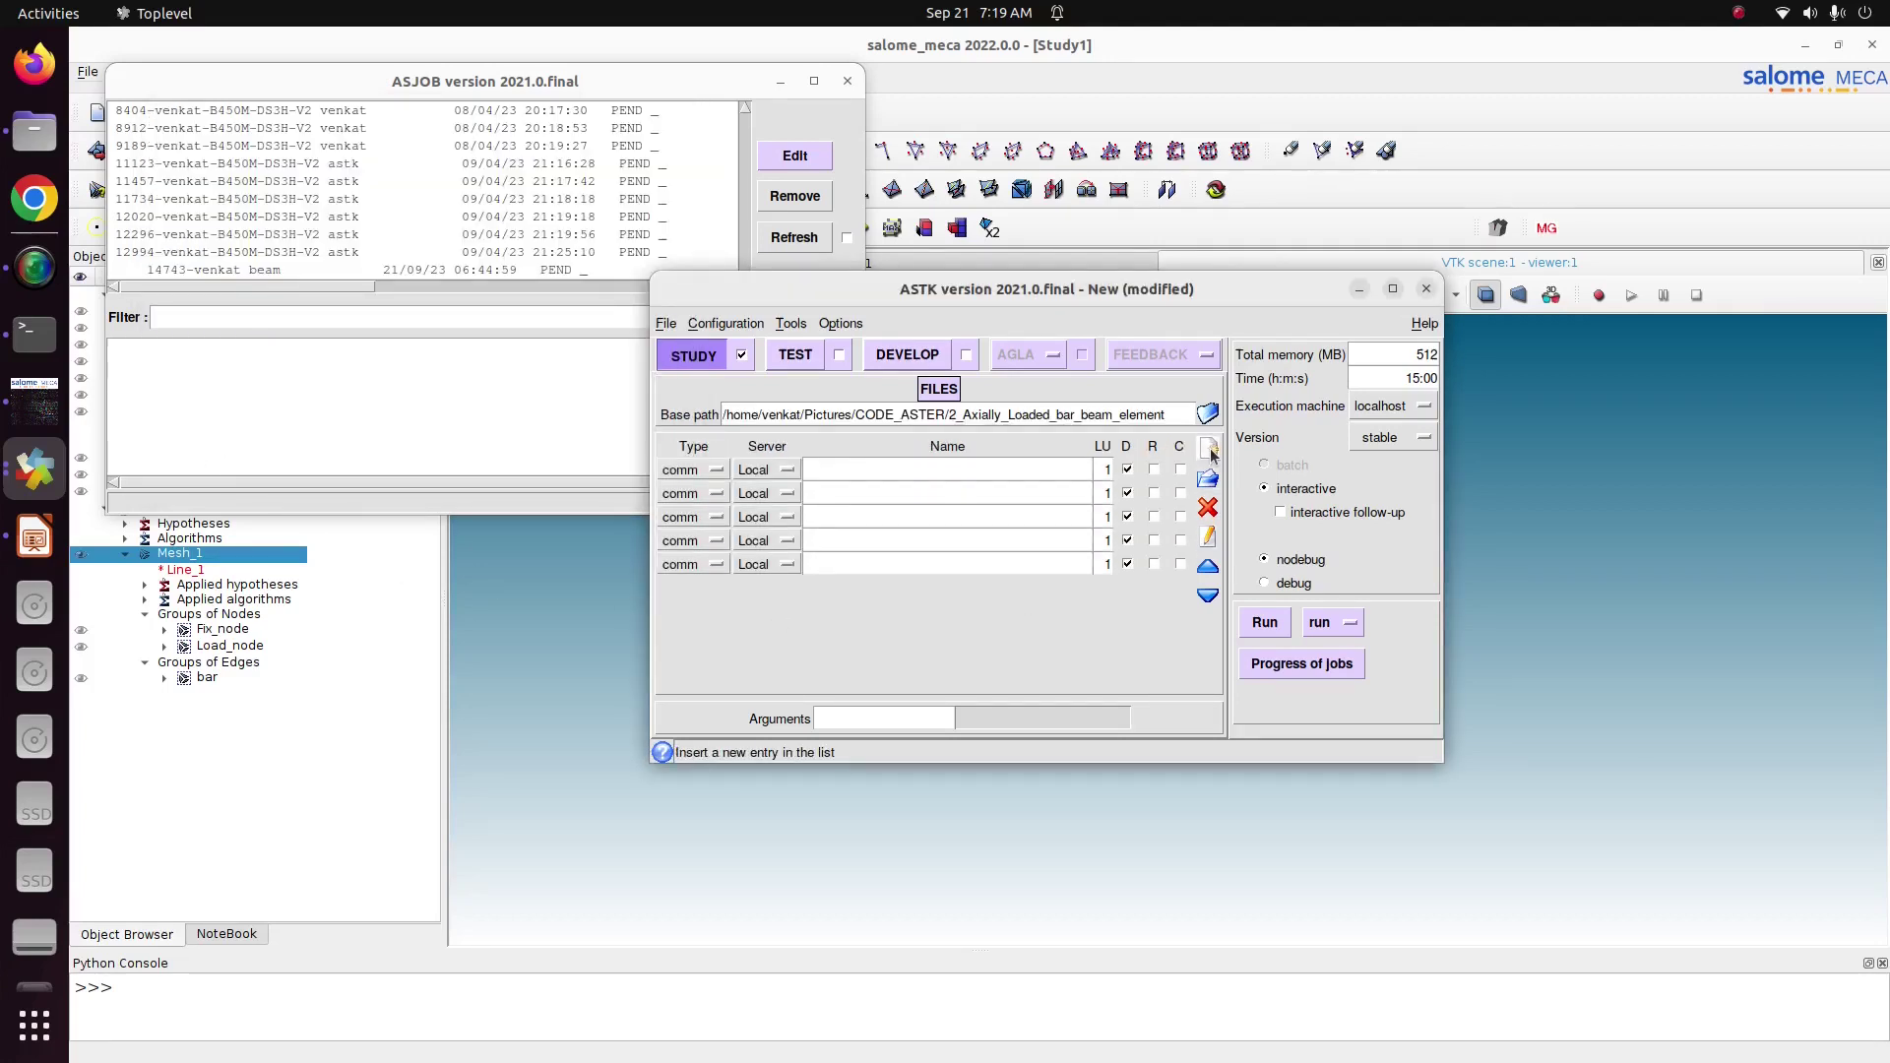
{"action": "left_click", "coordinate": [1211, 450]}
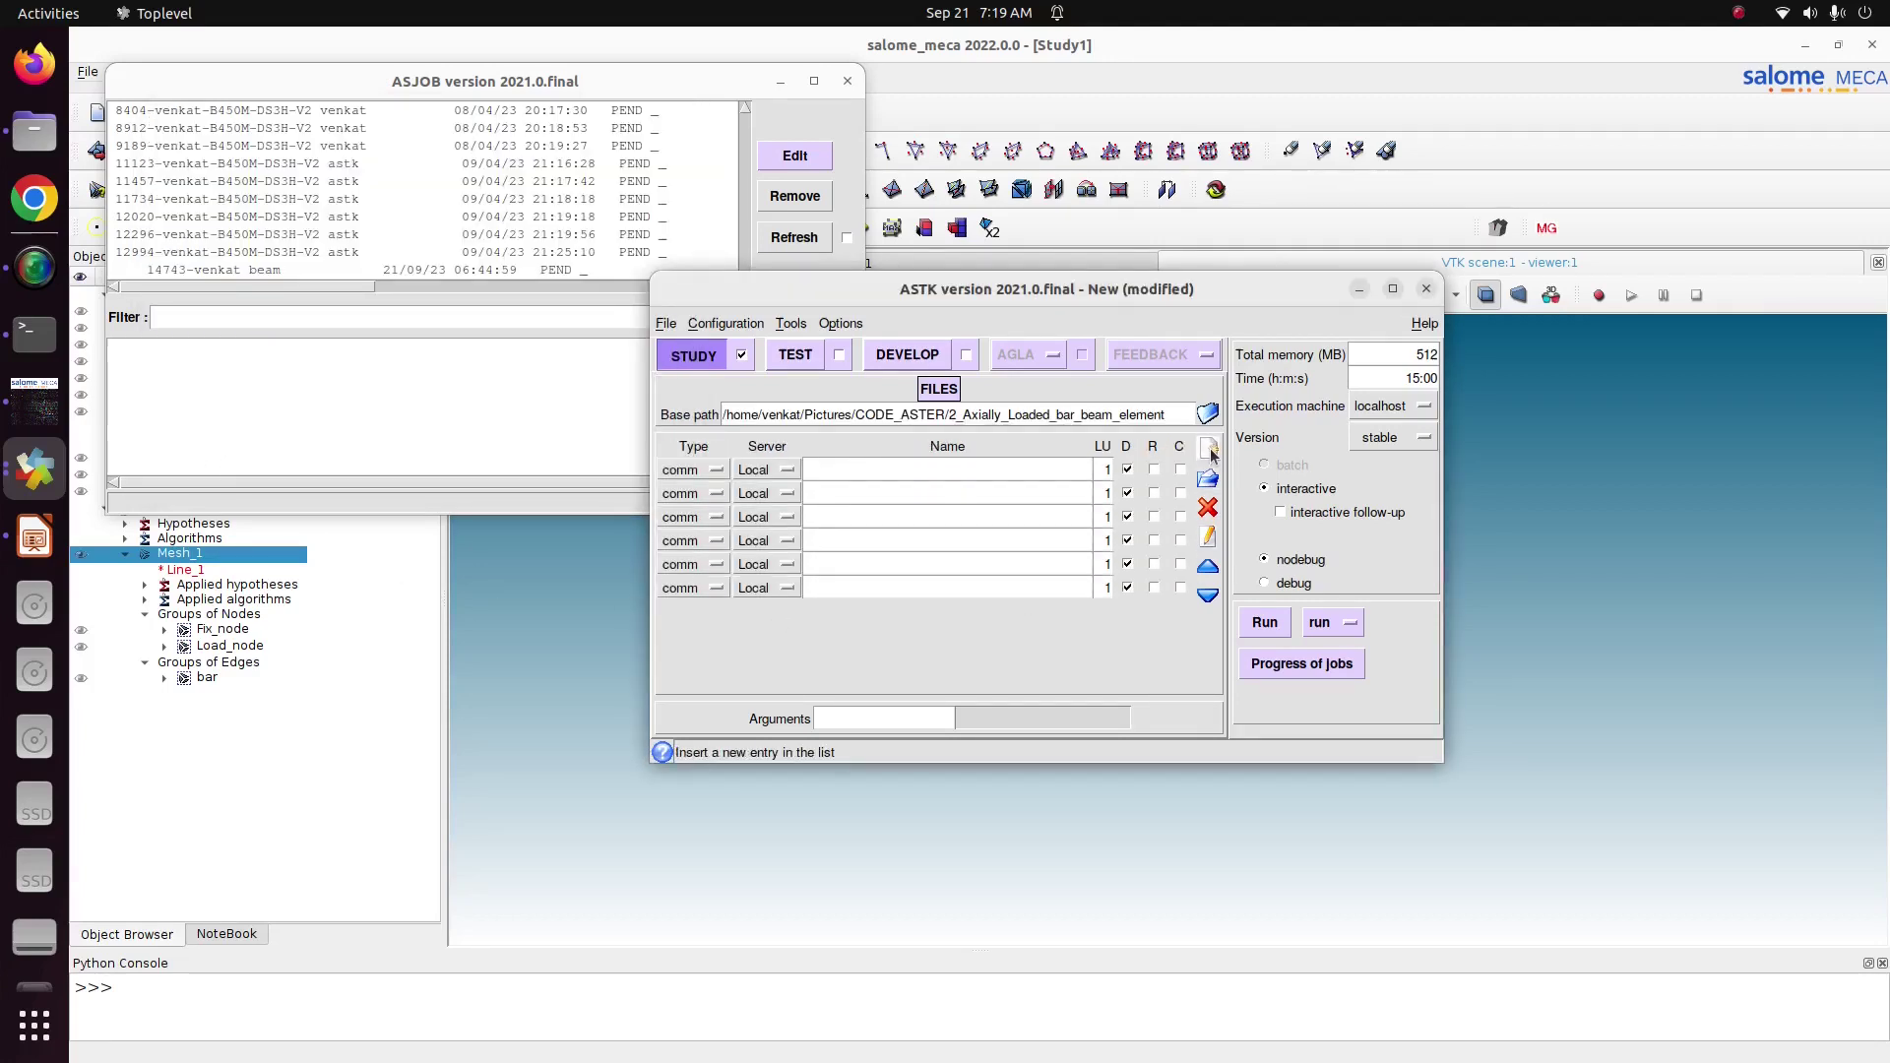
{"action": "left_click", "coordinate": [705, 492]}
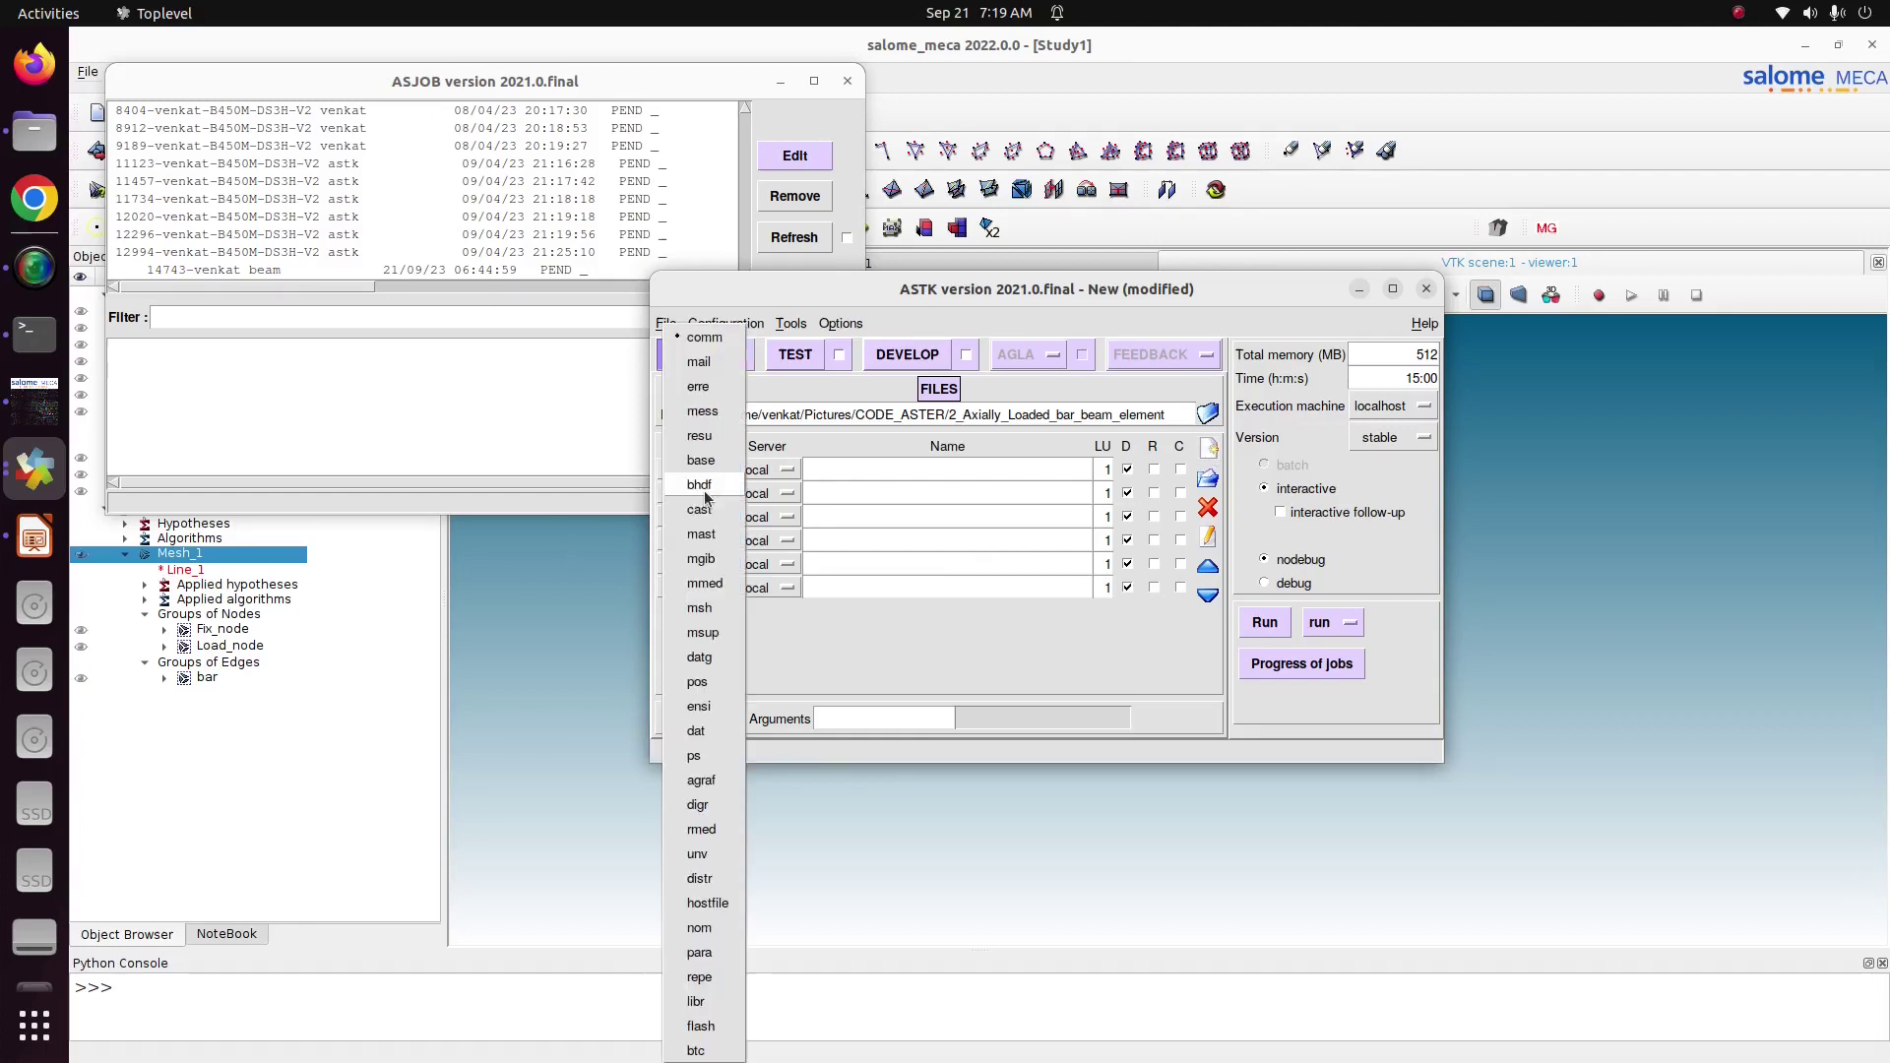
{"action": "left_click", "coordinate": [701, 363]}
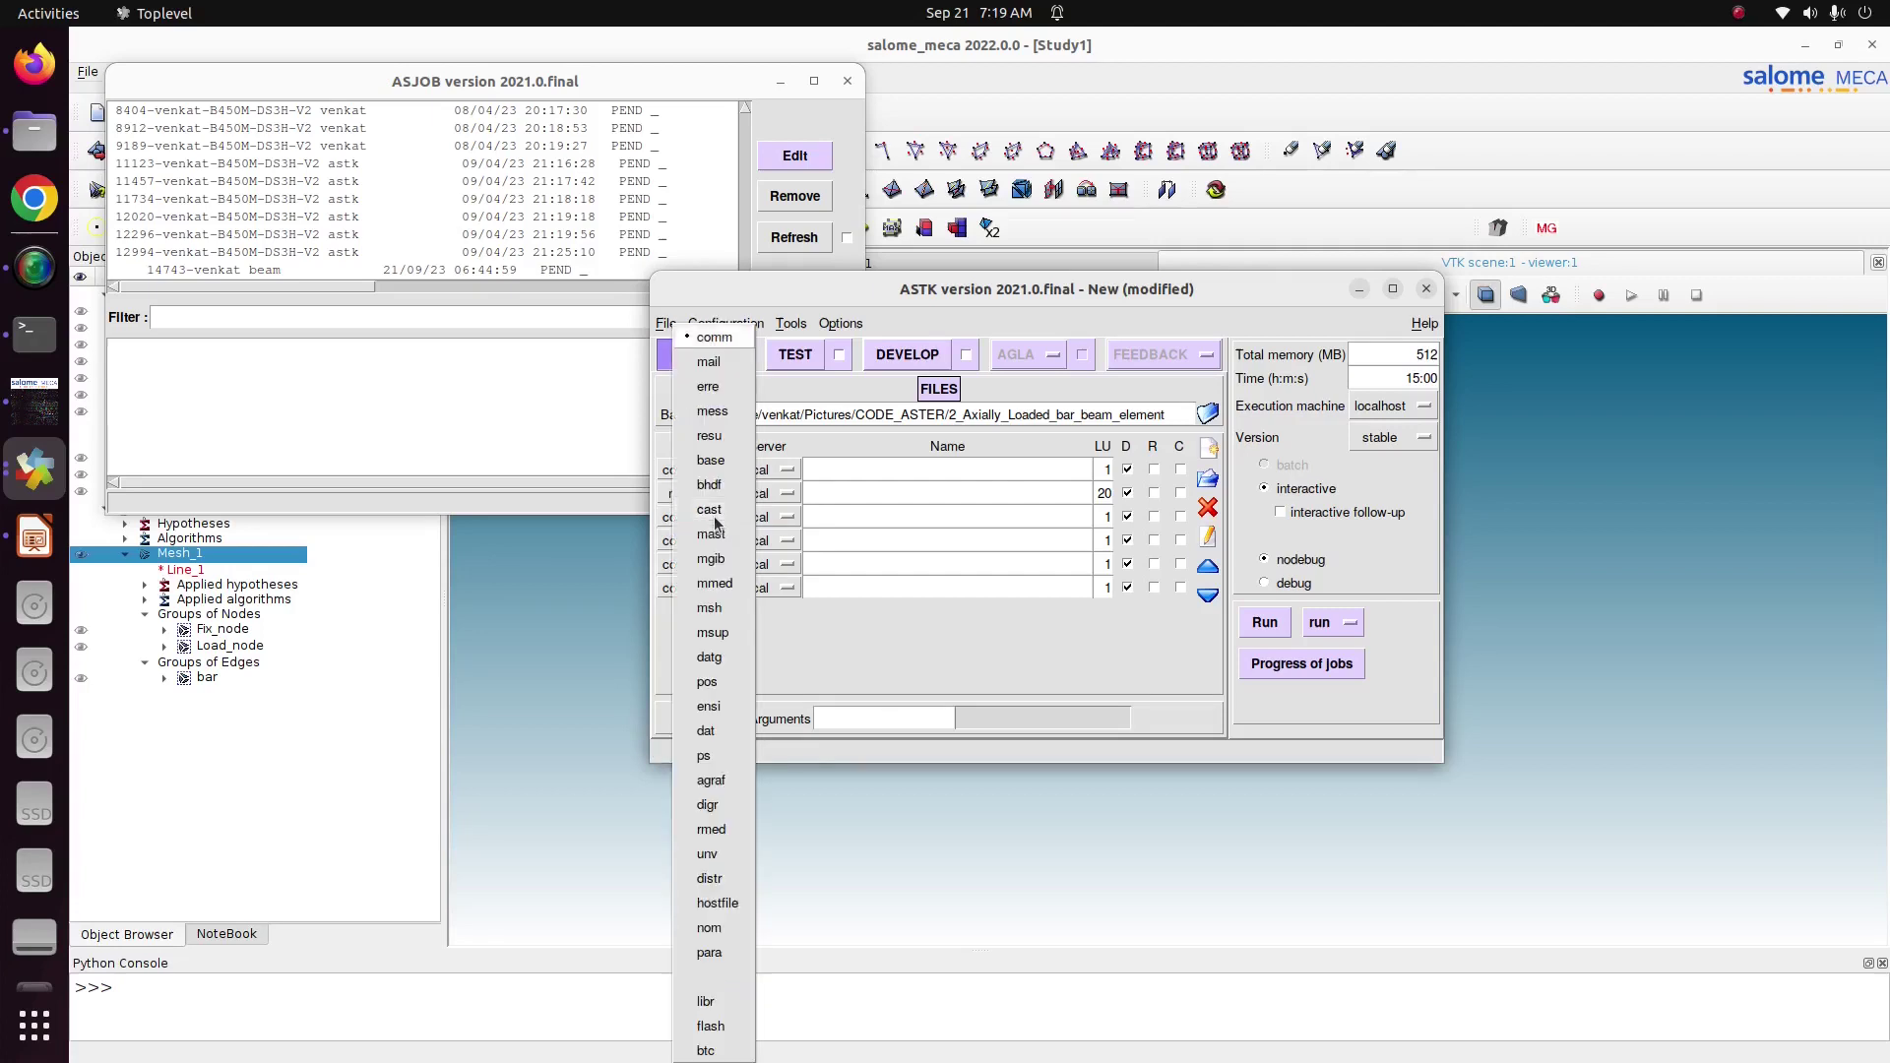
{"action": "left_click", "coordinate": [715, 517]}
{"action": "left_click", "coordinate": [719, 412]}
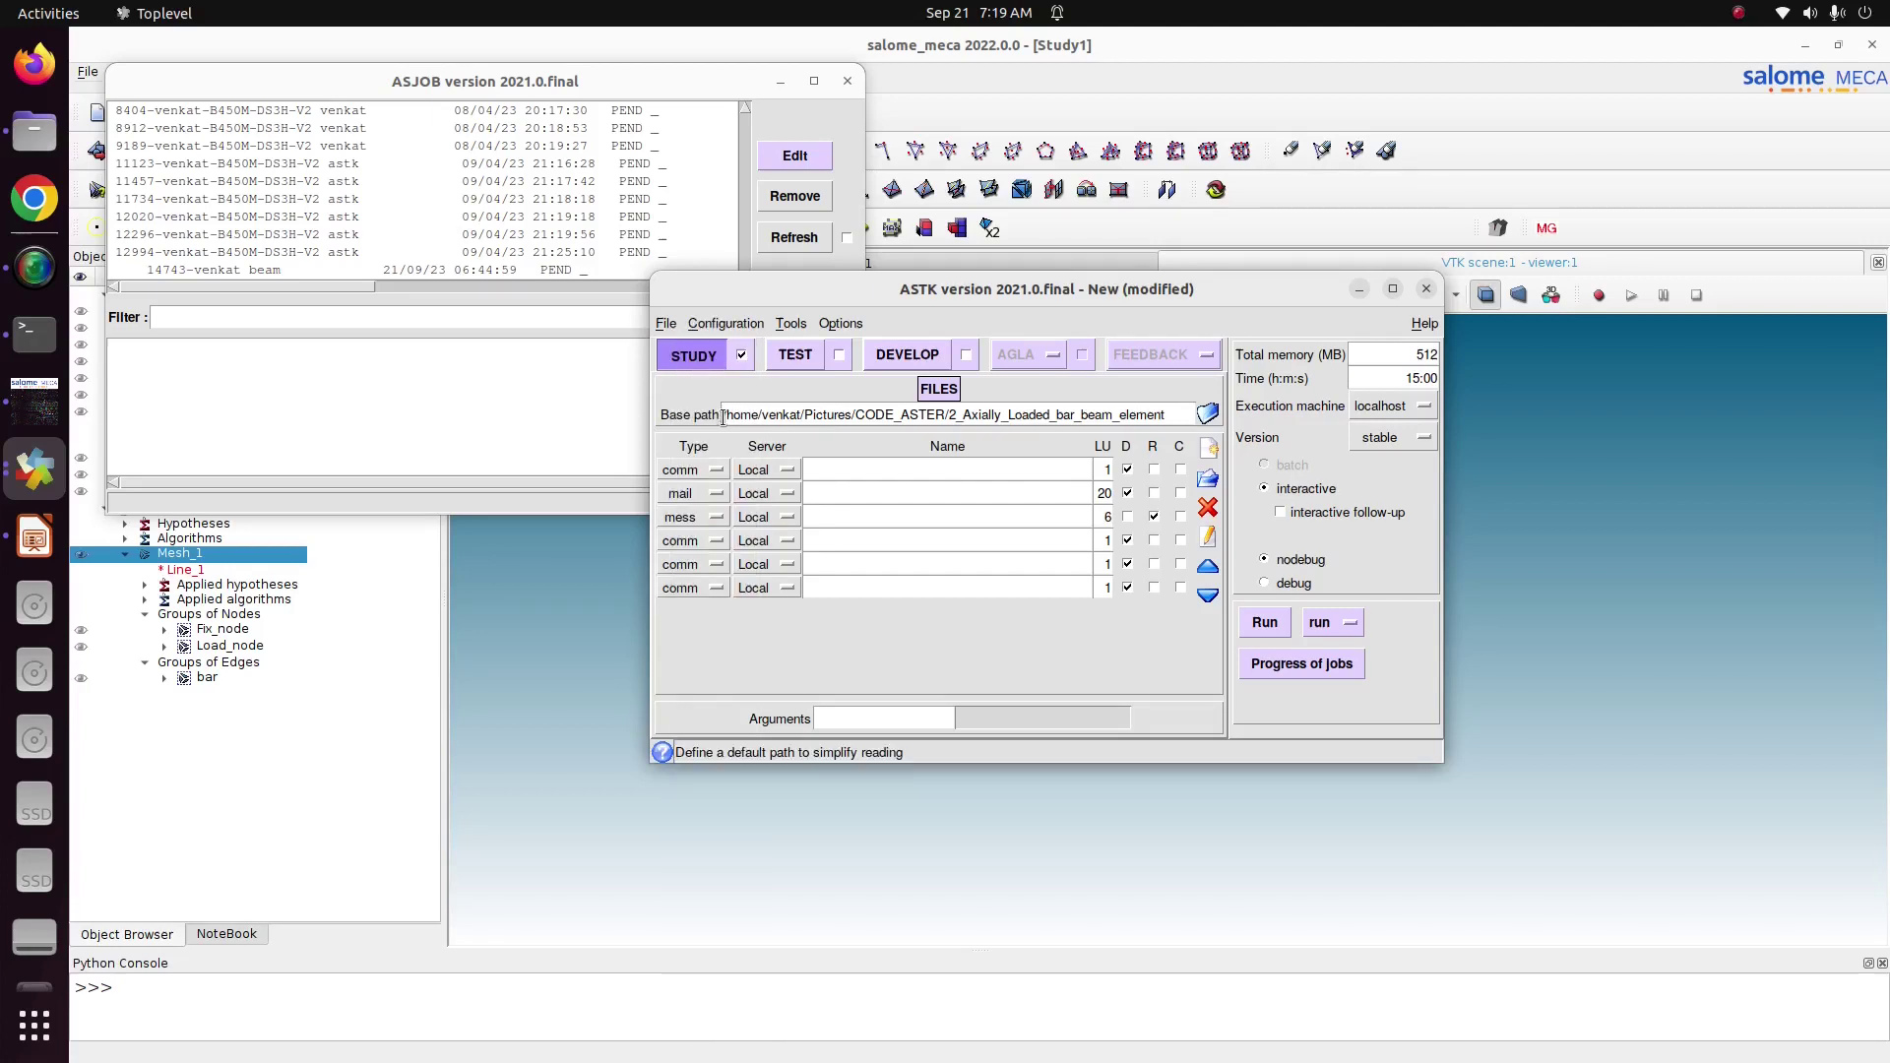
Set the fourth, fifth and sixth entries to resu, erre and rmed on unit 80.
{"action": "left_click", "coordinate": [689, 540]}
{"action": "left_click", "coordinate": [701, 548]}
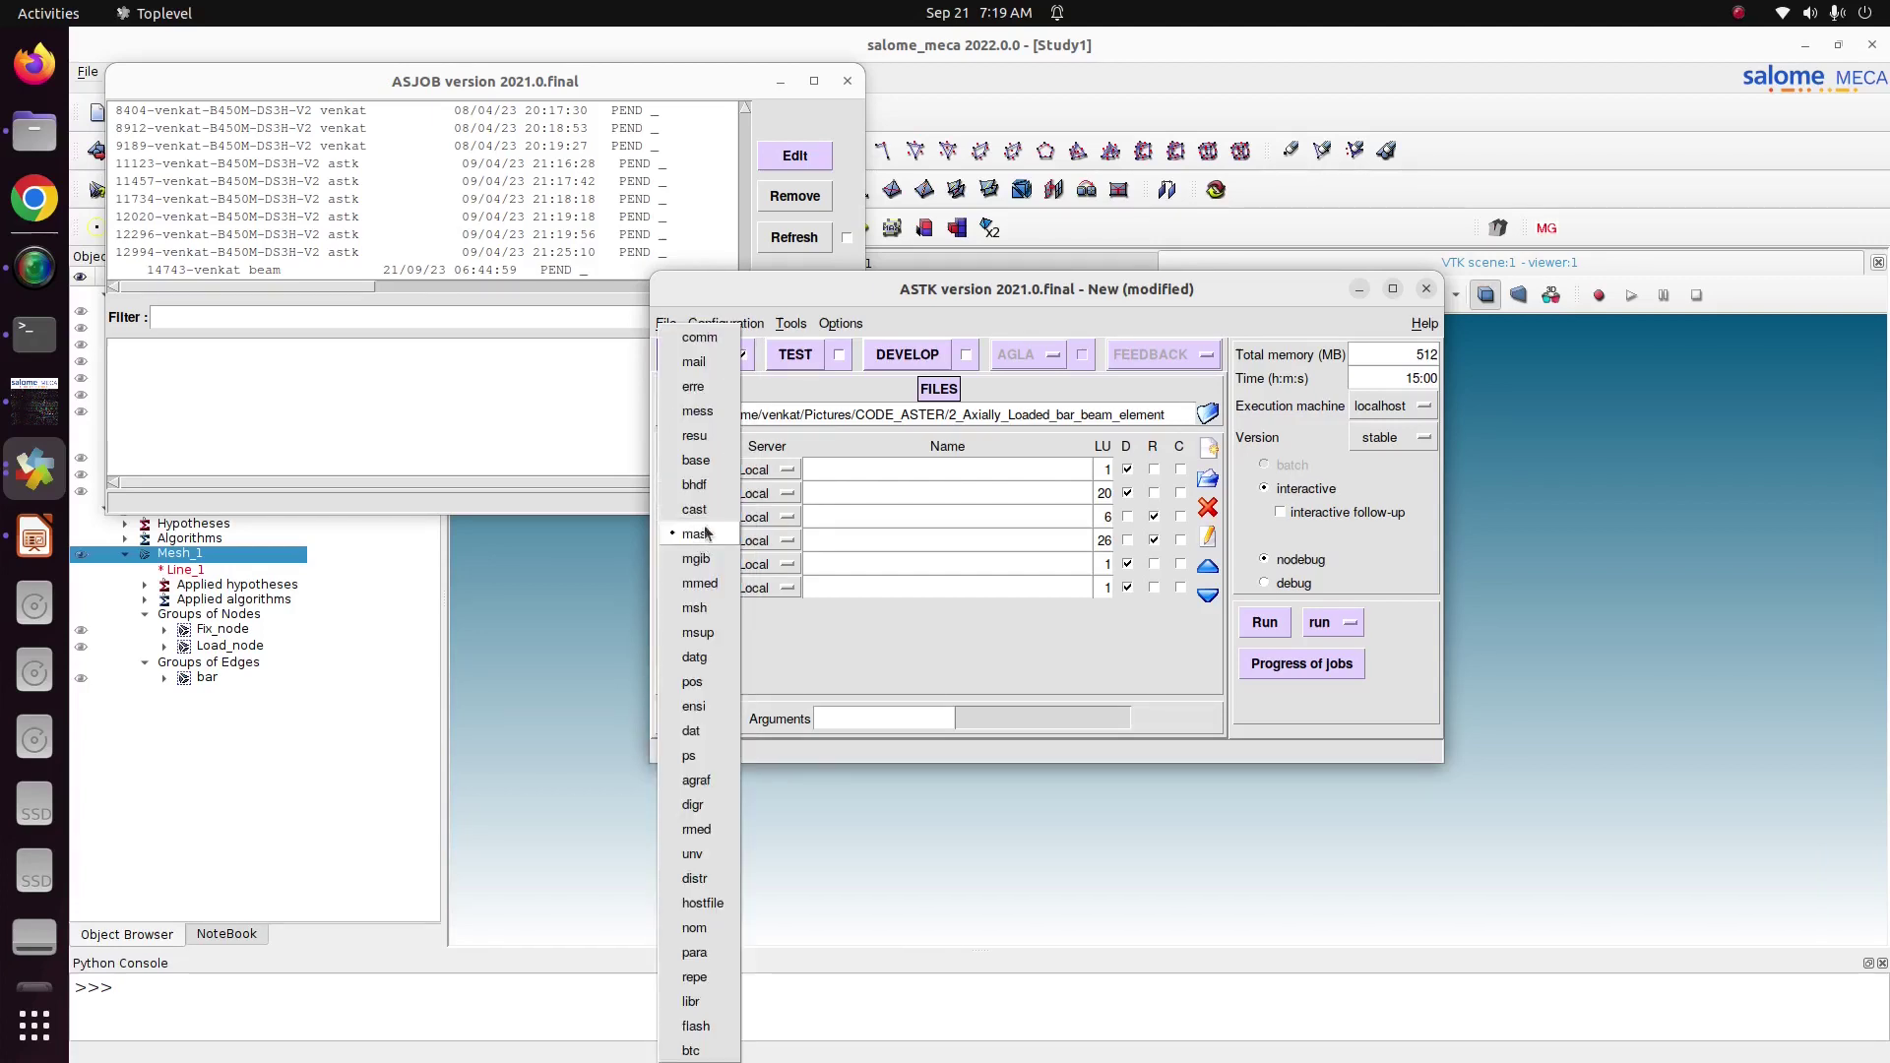
{"action": "left_click", "coordinate": [715, 436]}
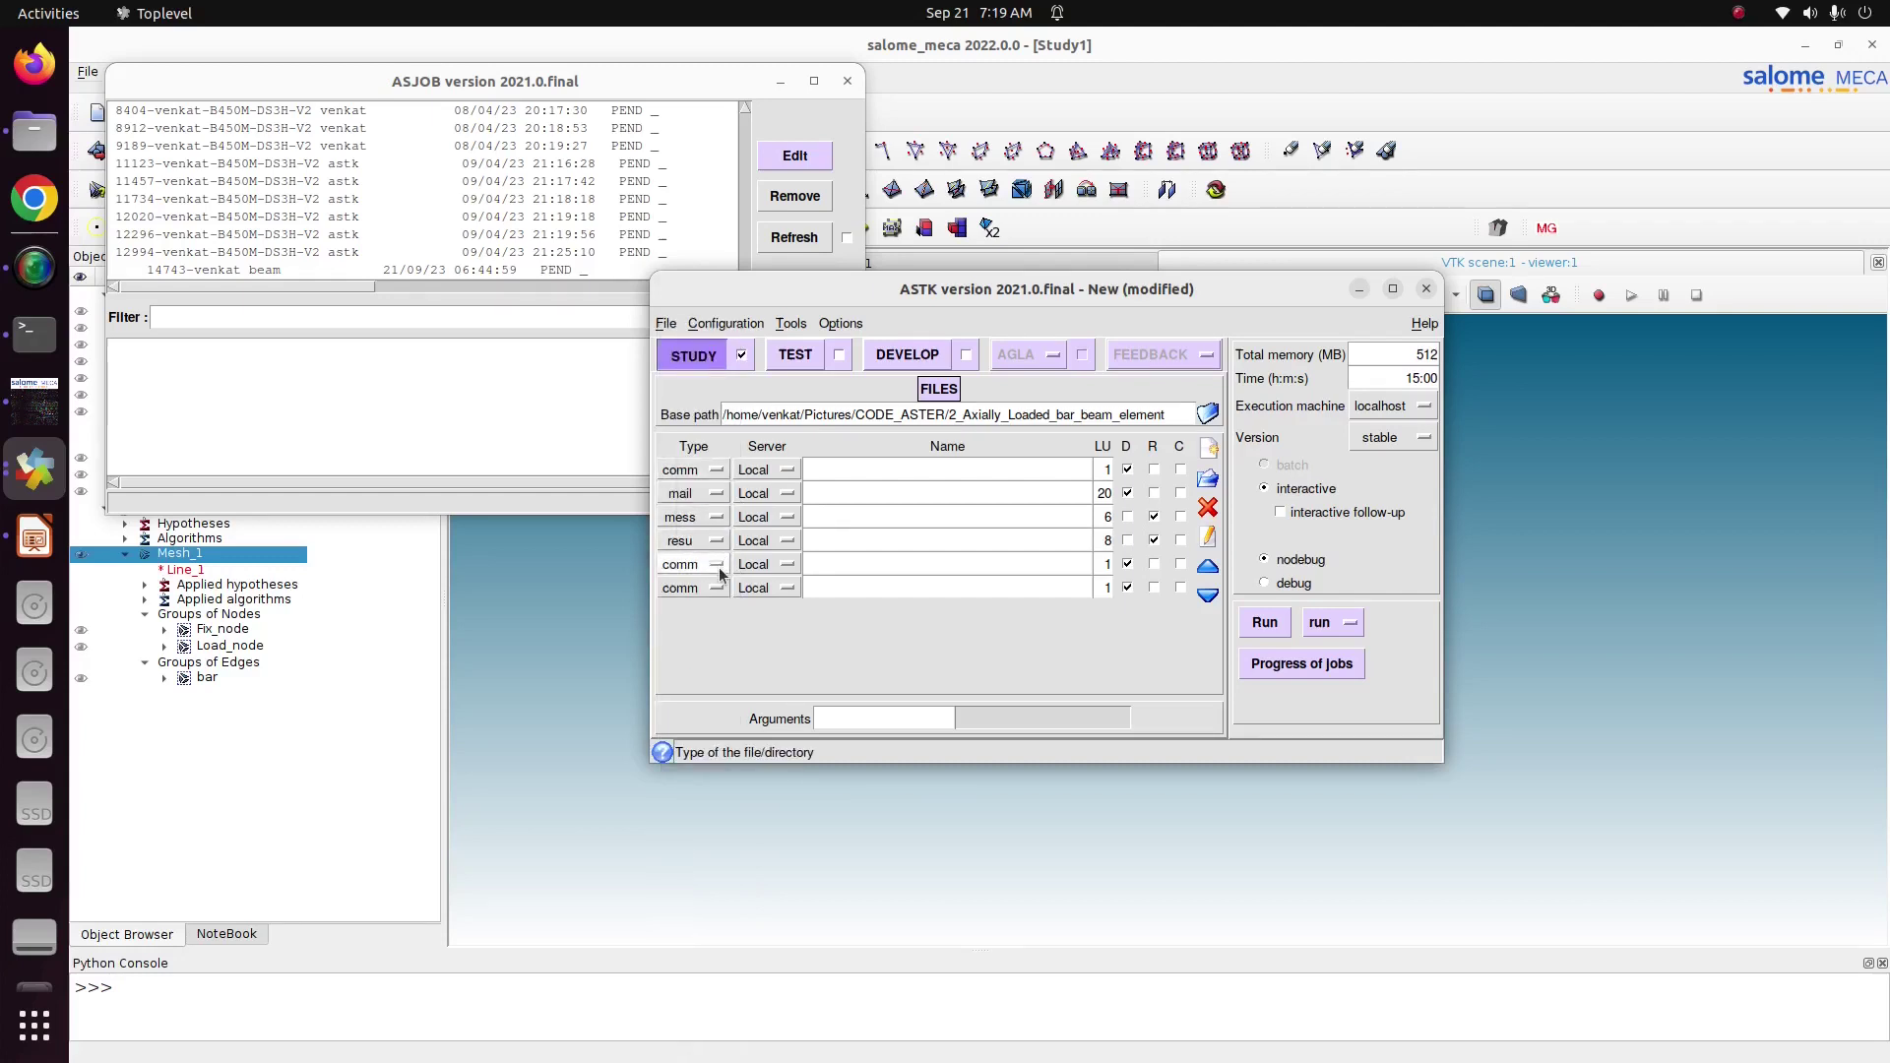
{"action": "left_click", "coordinate": [714, 568]}
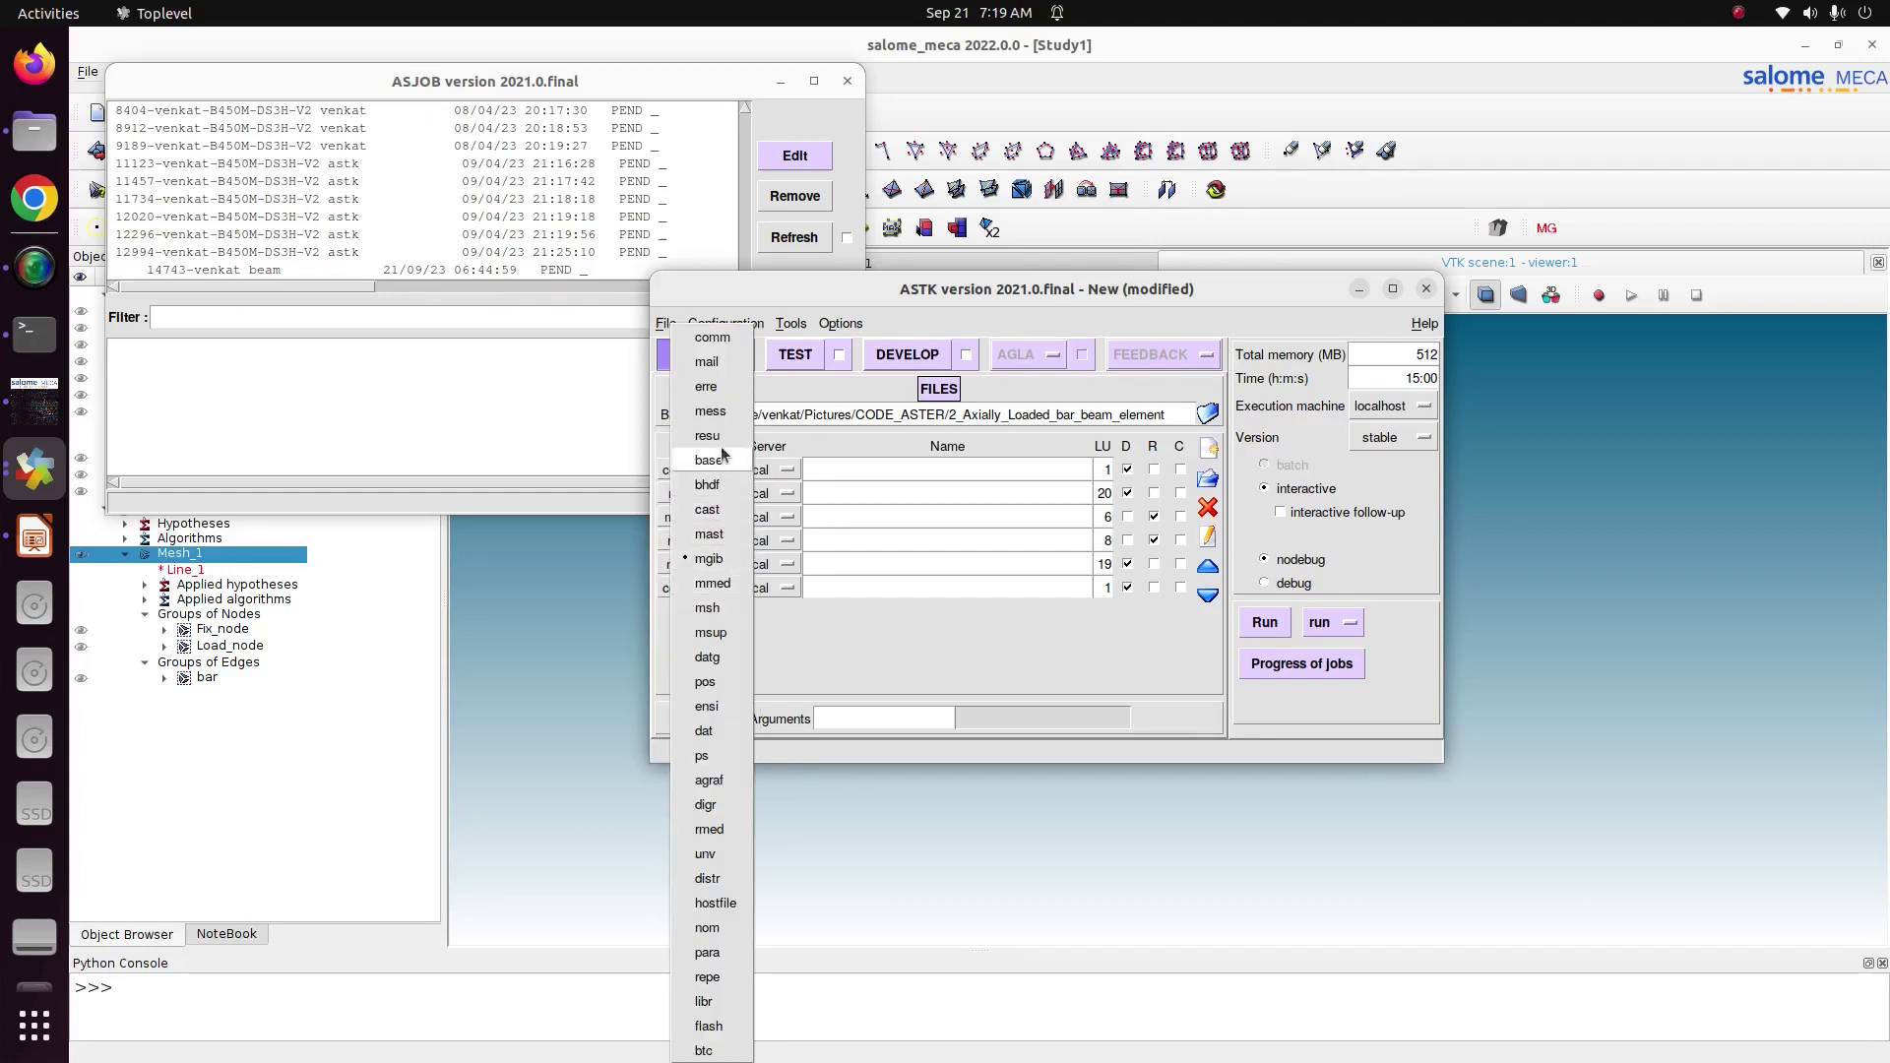
{"action": "left_click", "coordinate": [721, 397]}
{"action": "left_click", "coordinate": [702, 587]}
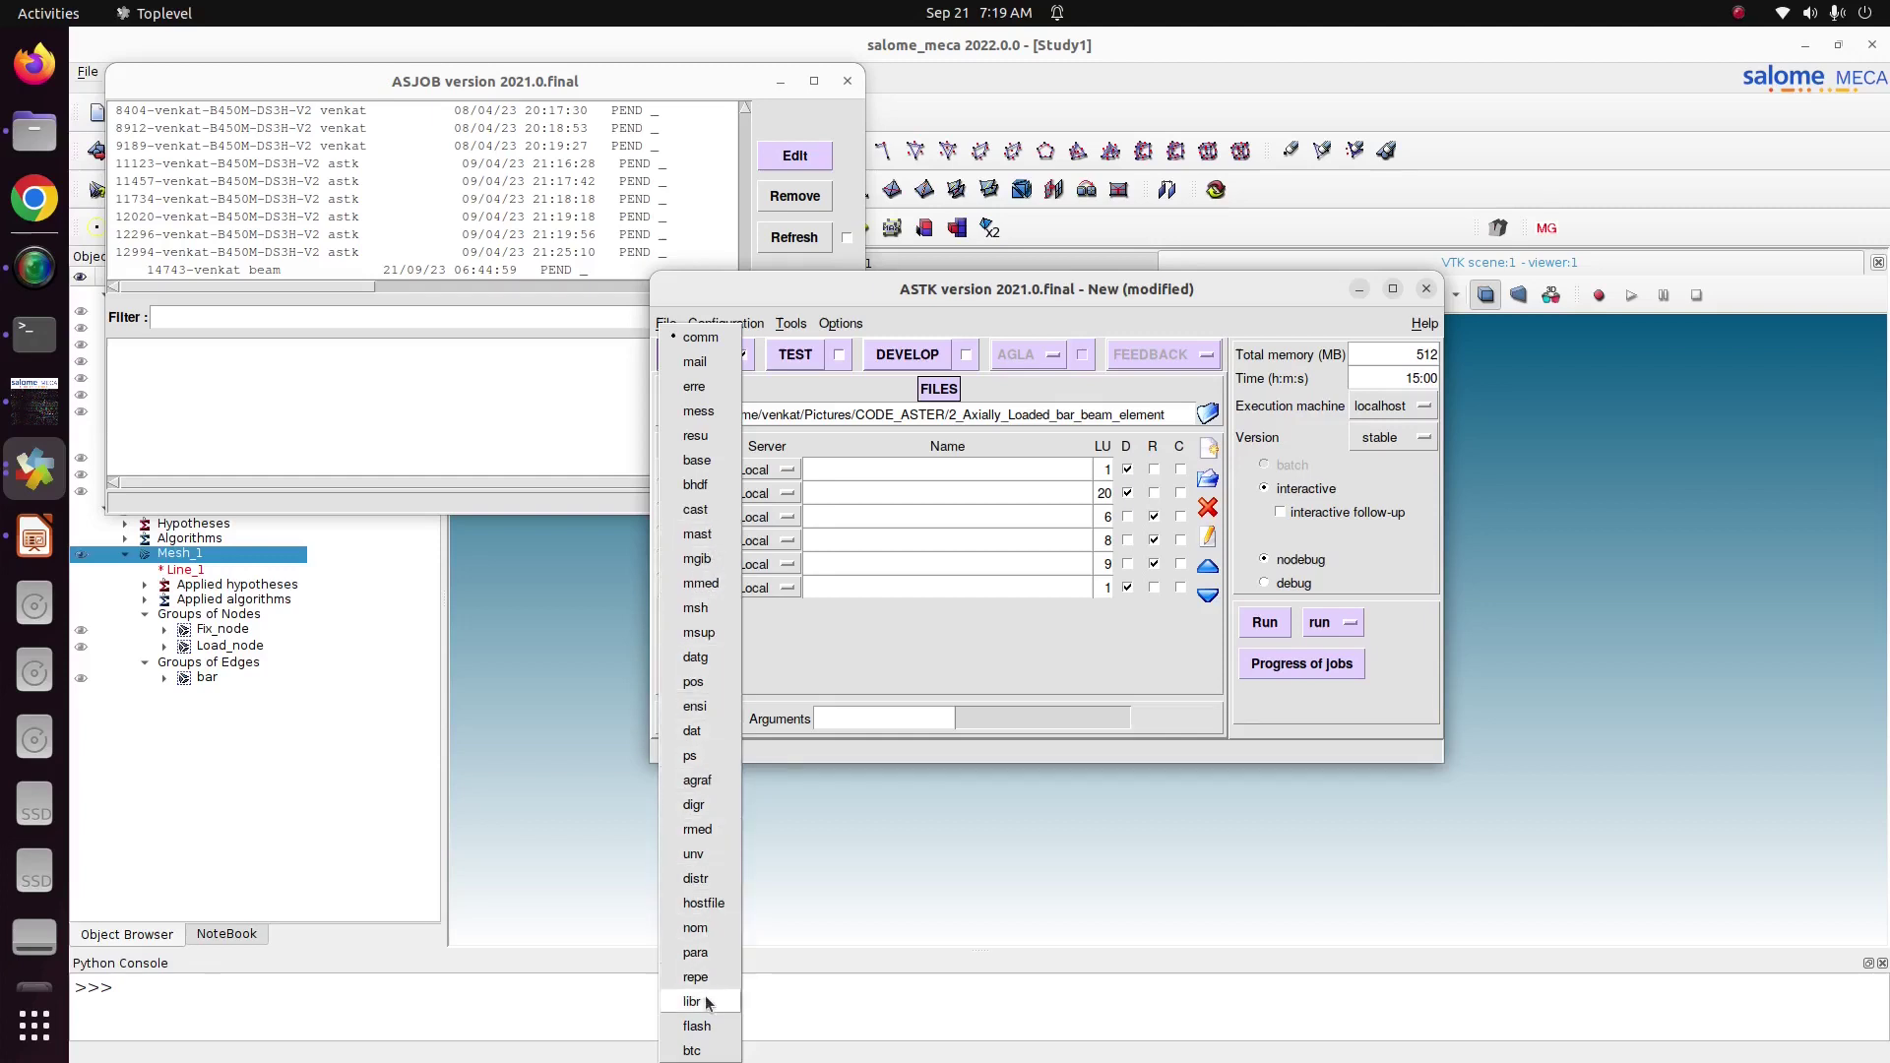
{"action": "left_click", "coordinate": [837, 694]}
{"action": "left_click_drag", "start_coordinate": [987, 291], "coordinate": [985, 49]}
{"action": "left_click", "coordinate": [715, 342]}
{"action": "left_click", "coordinate": [715, 343]}
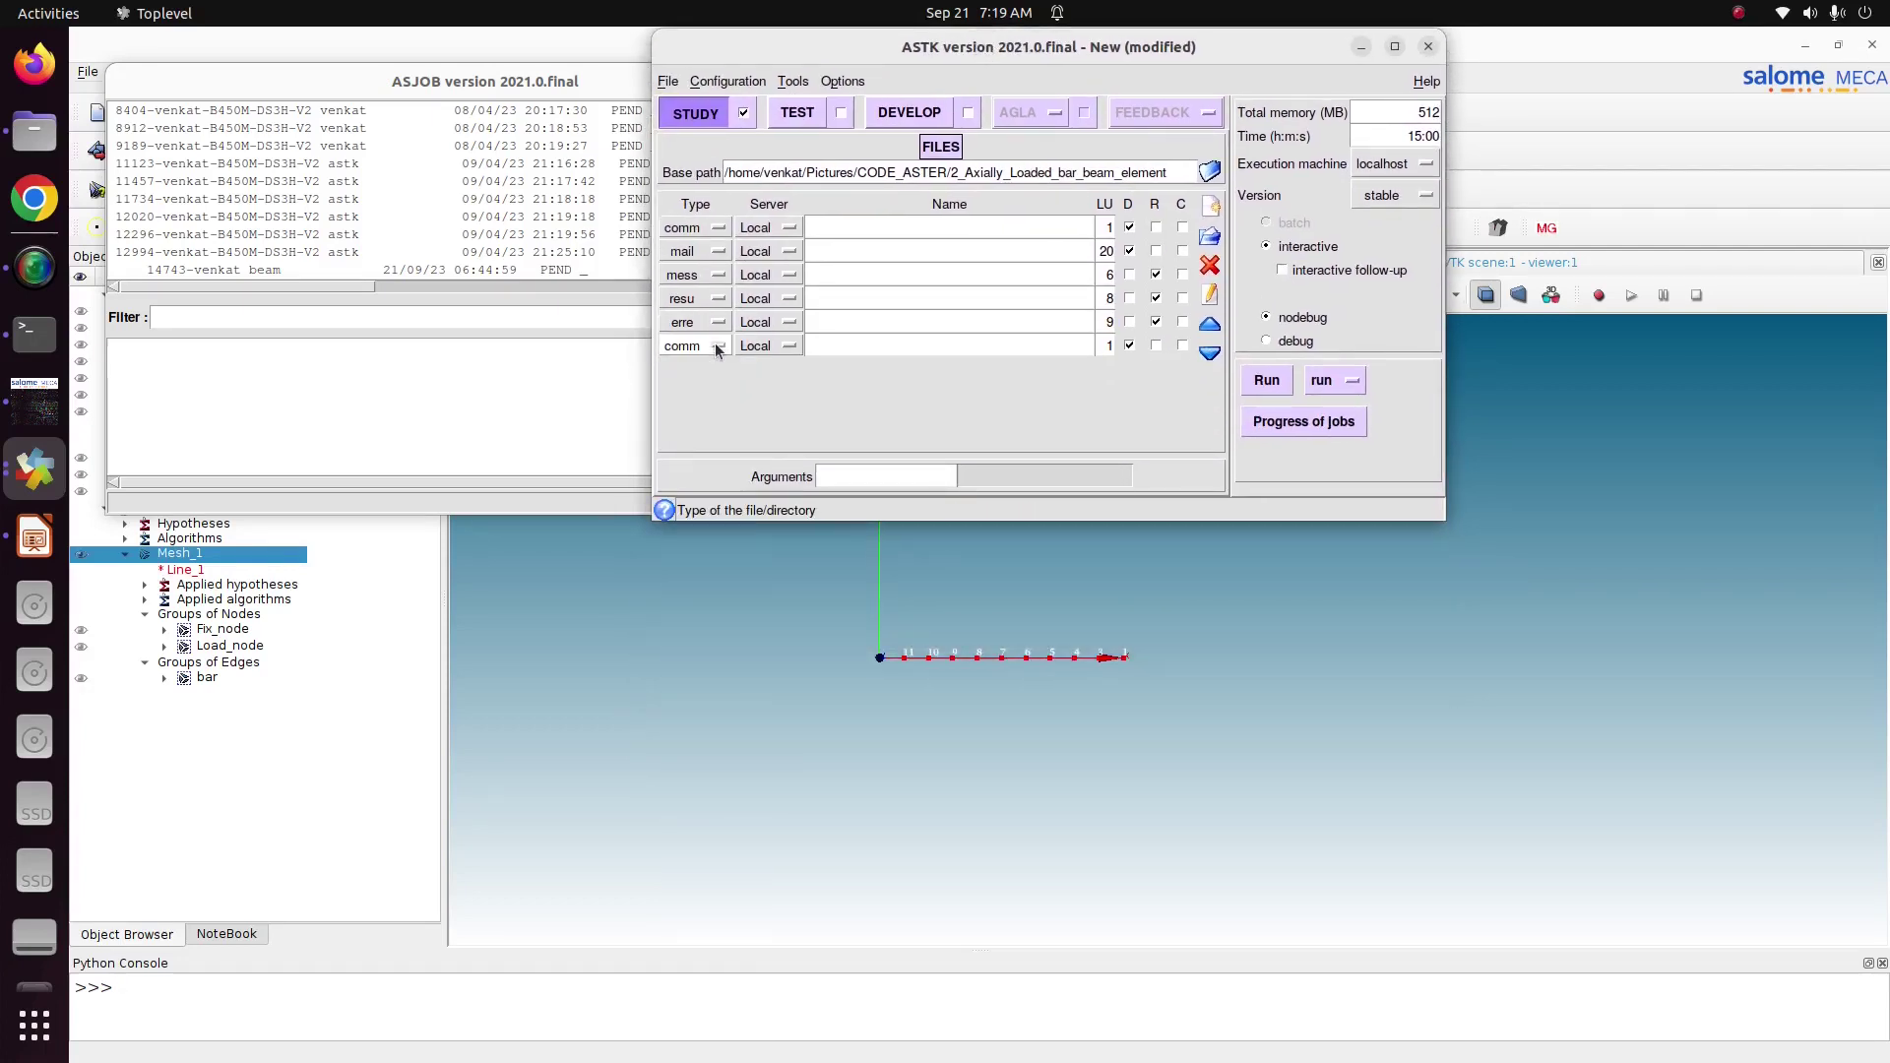
{"action": "left_click", "coordinate": [714, 343]}
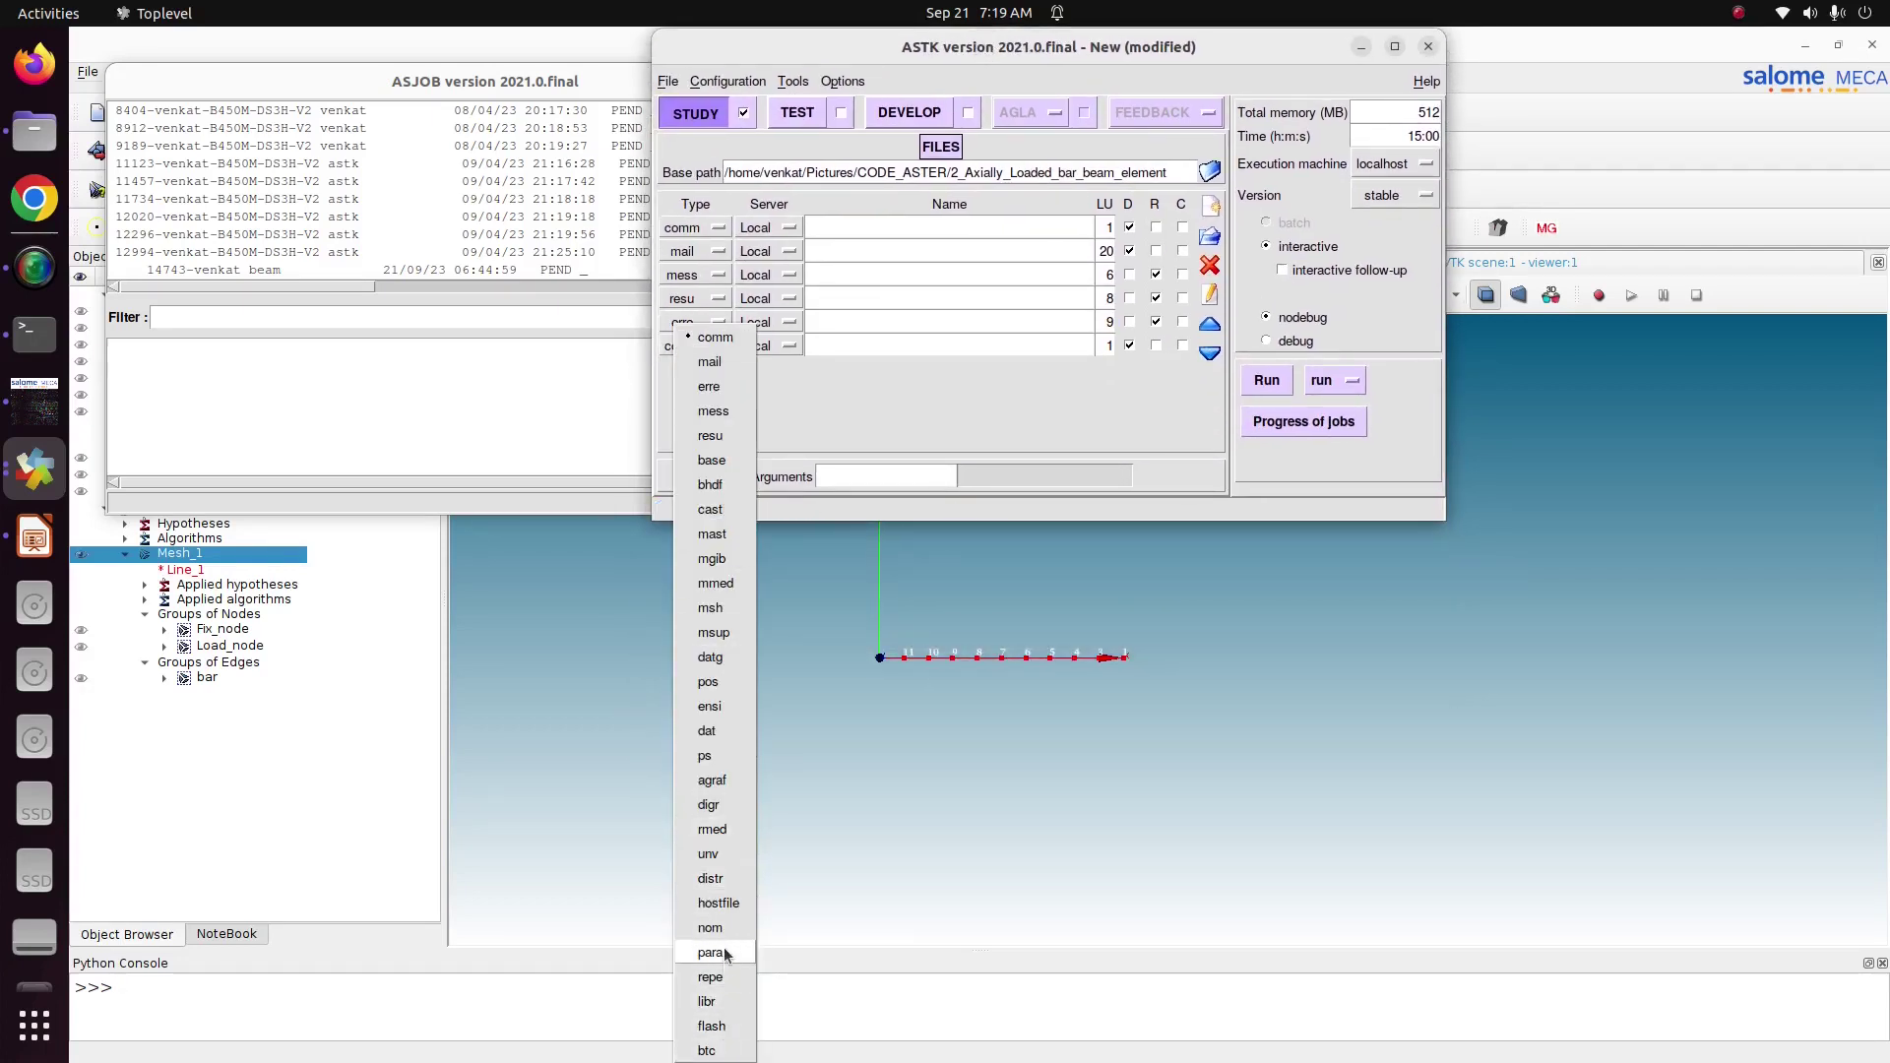
{"action": "left_click", "coordinate": [723, 830]}
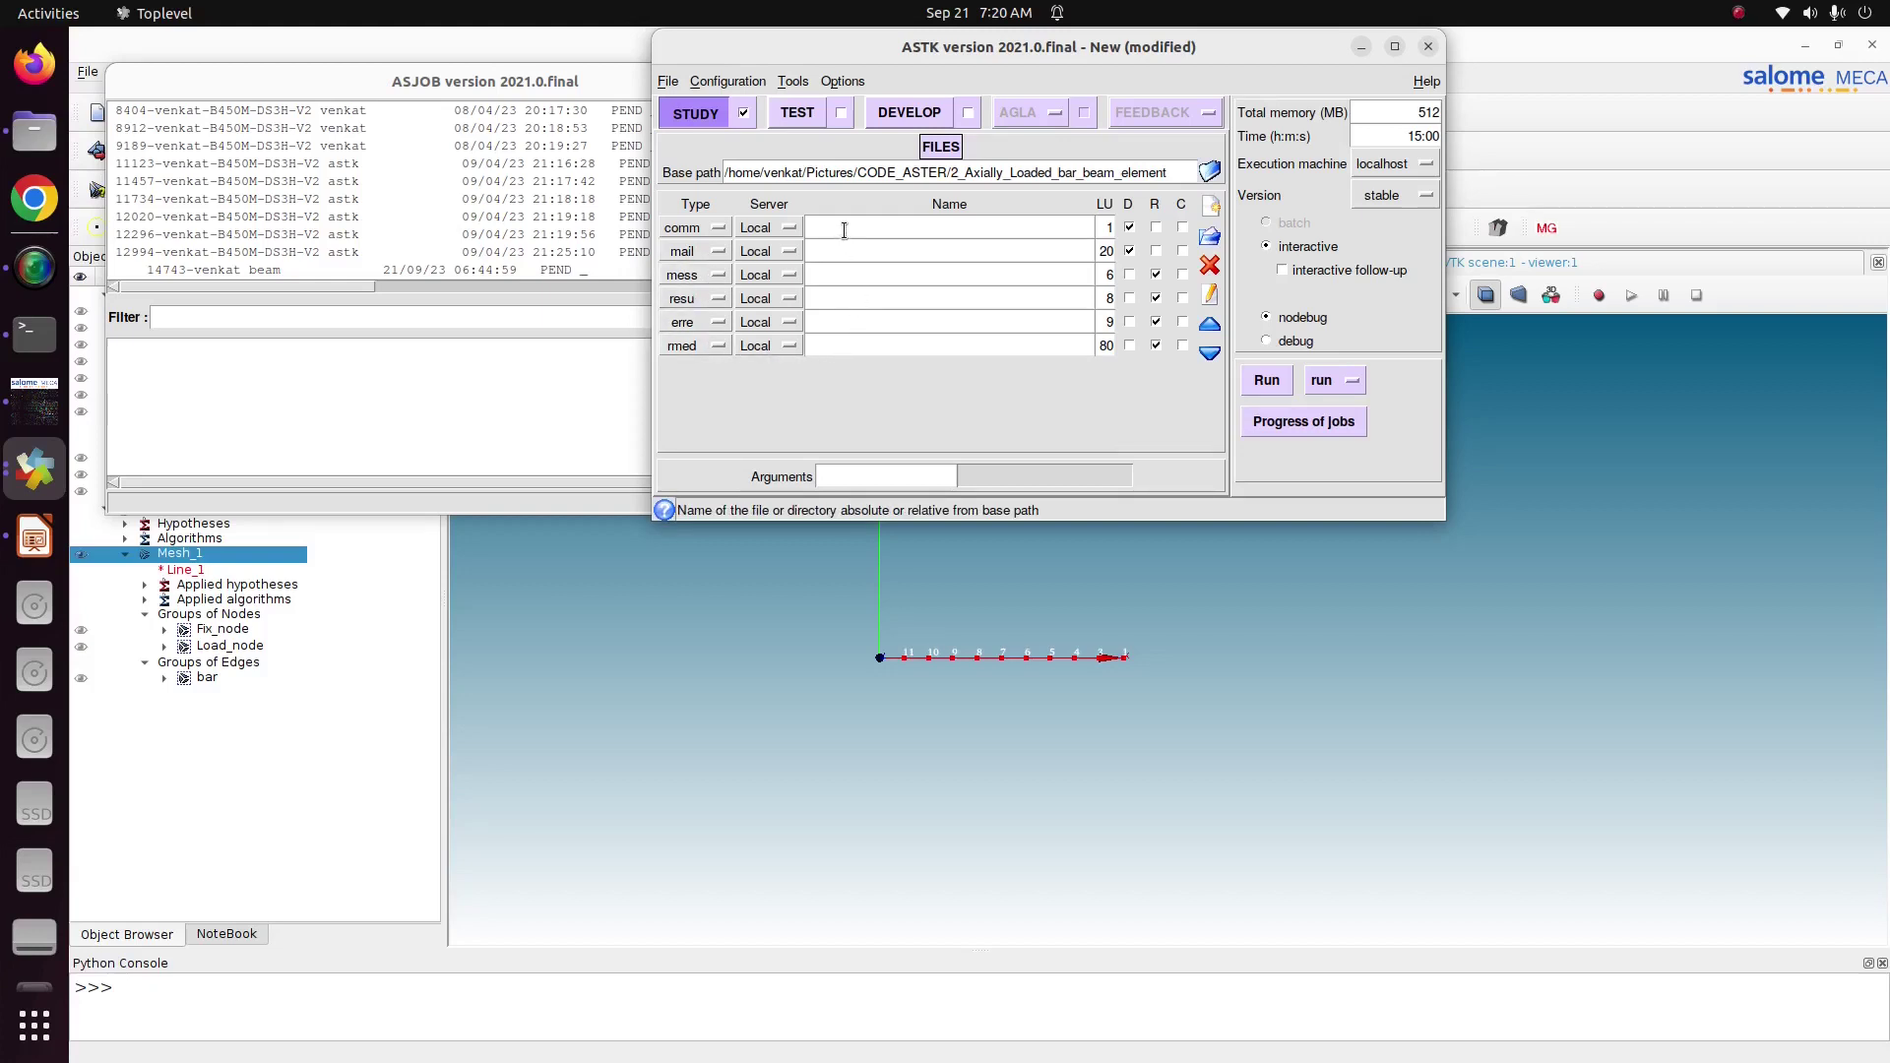
Tile the file manager on the left half of the screen and ASTK on the right half.
{"action": "left_click", "coordinate": [34, 131]}
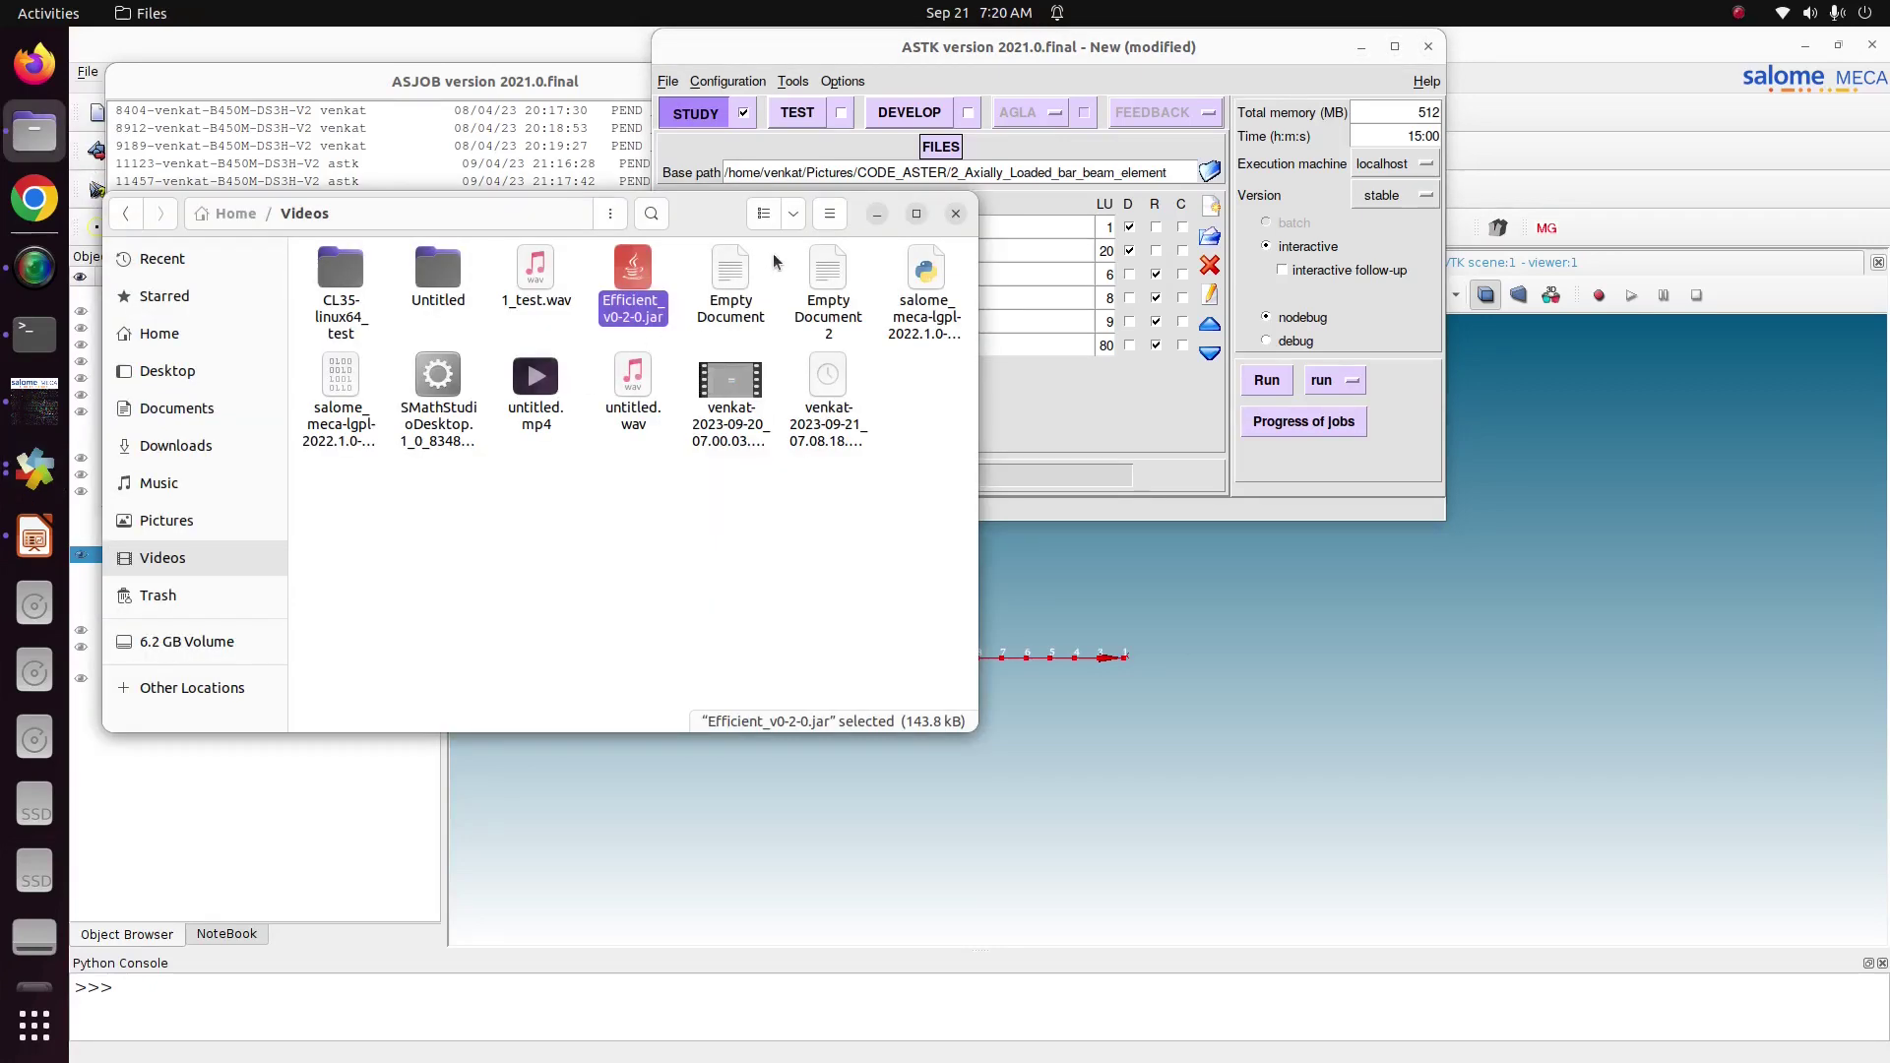
{"action": "key", "text": "super+Left"}
{"action": "left_click", "coordinate": [1034, 404]}
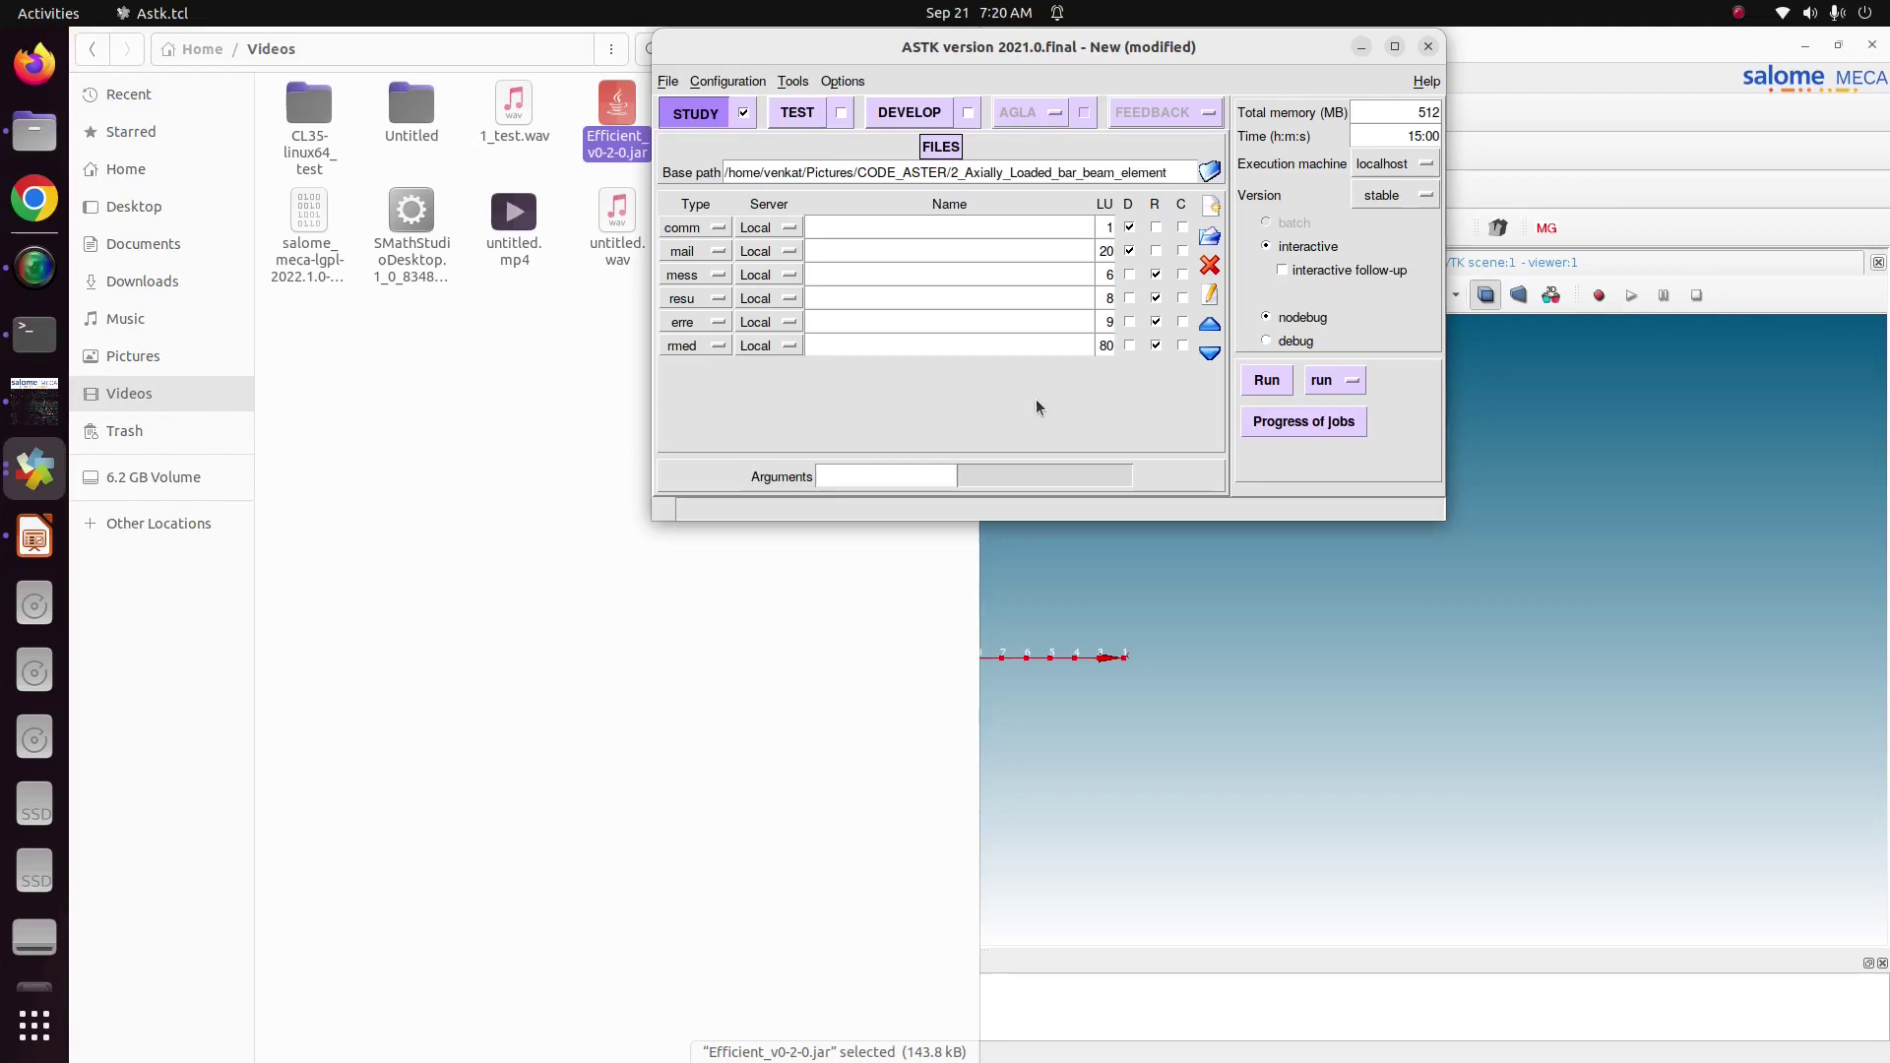
{"action": "key", "text": "super+Right"}
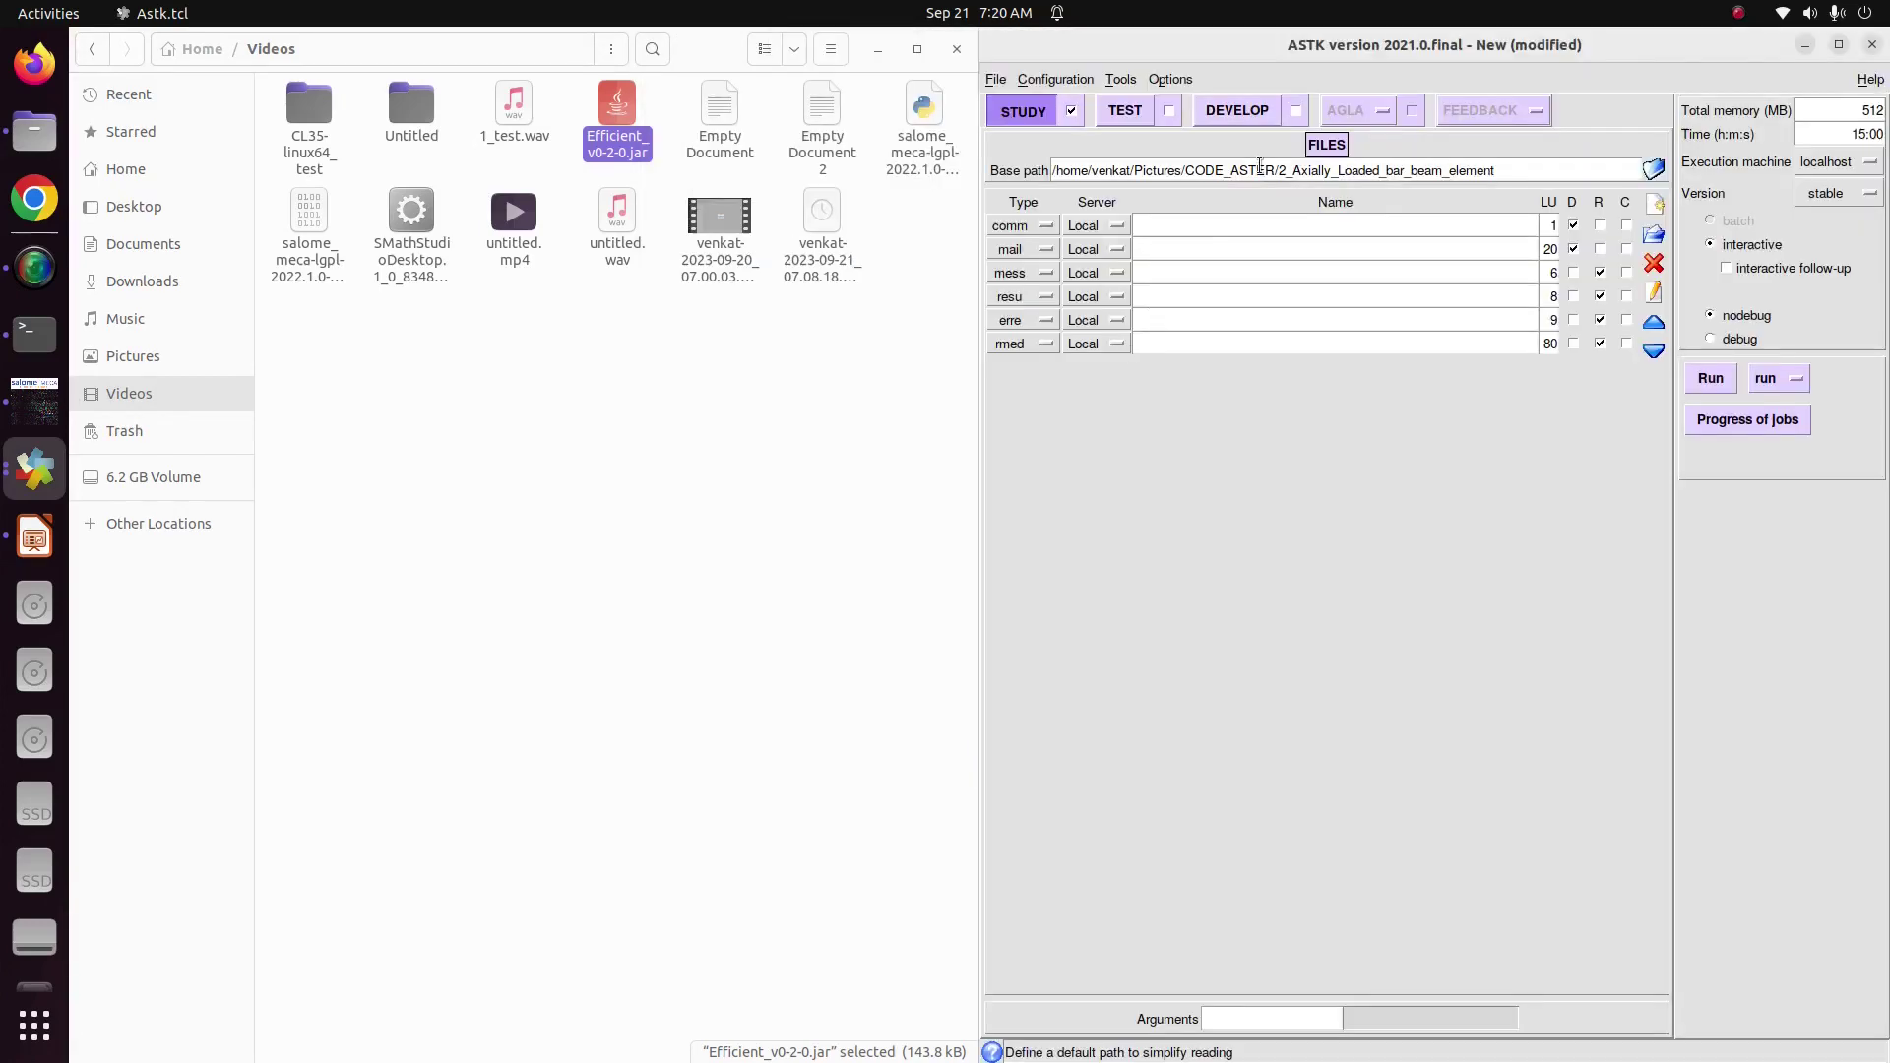
Browse the file manager to Pictures/CODE_ASTER/2_Axially_Loaded_bar_beam_element.
{"action": "left_click", "coordinate": [1200, 225]}
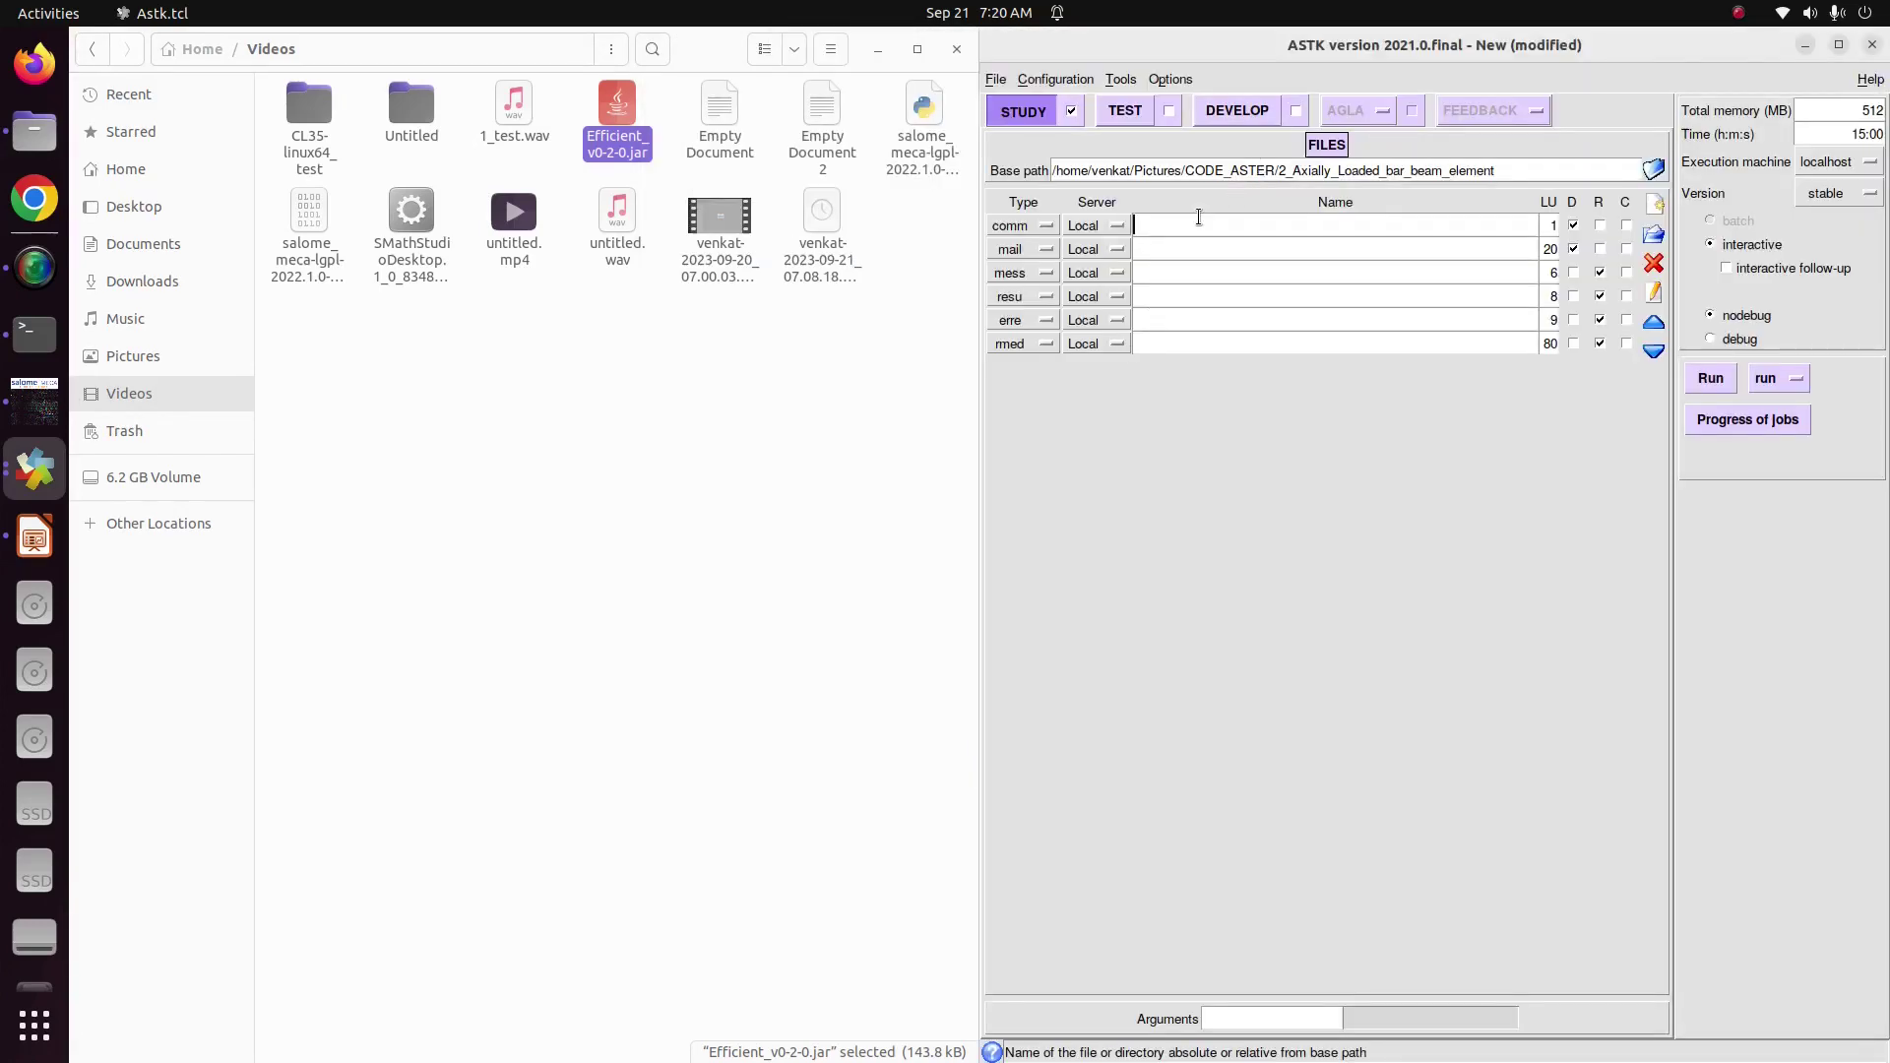
{"action": "left_click", "coordinate": [131, 358]}
{"action": "double_click", "coordinate": [323, 150]}
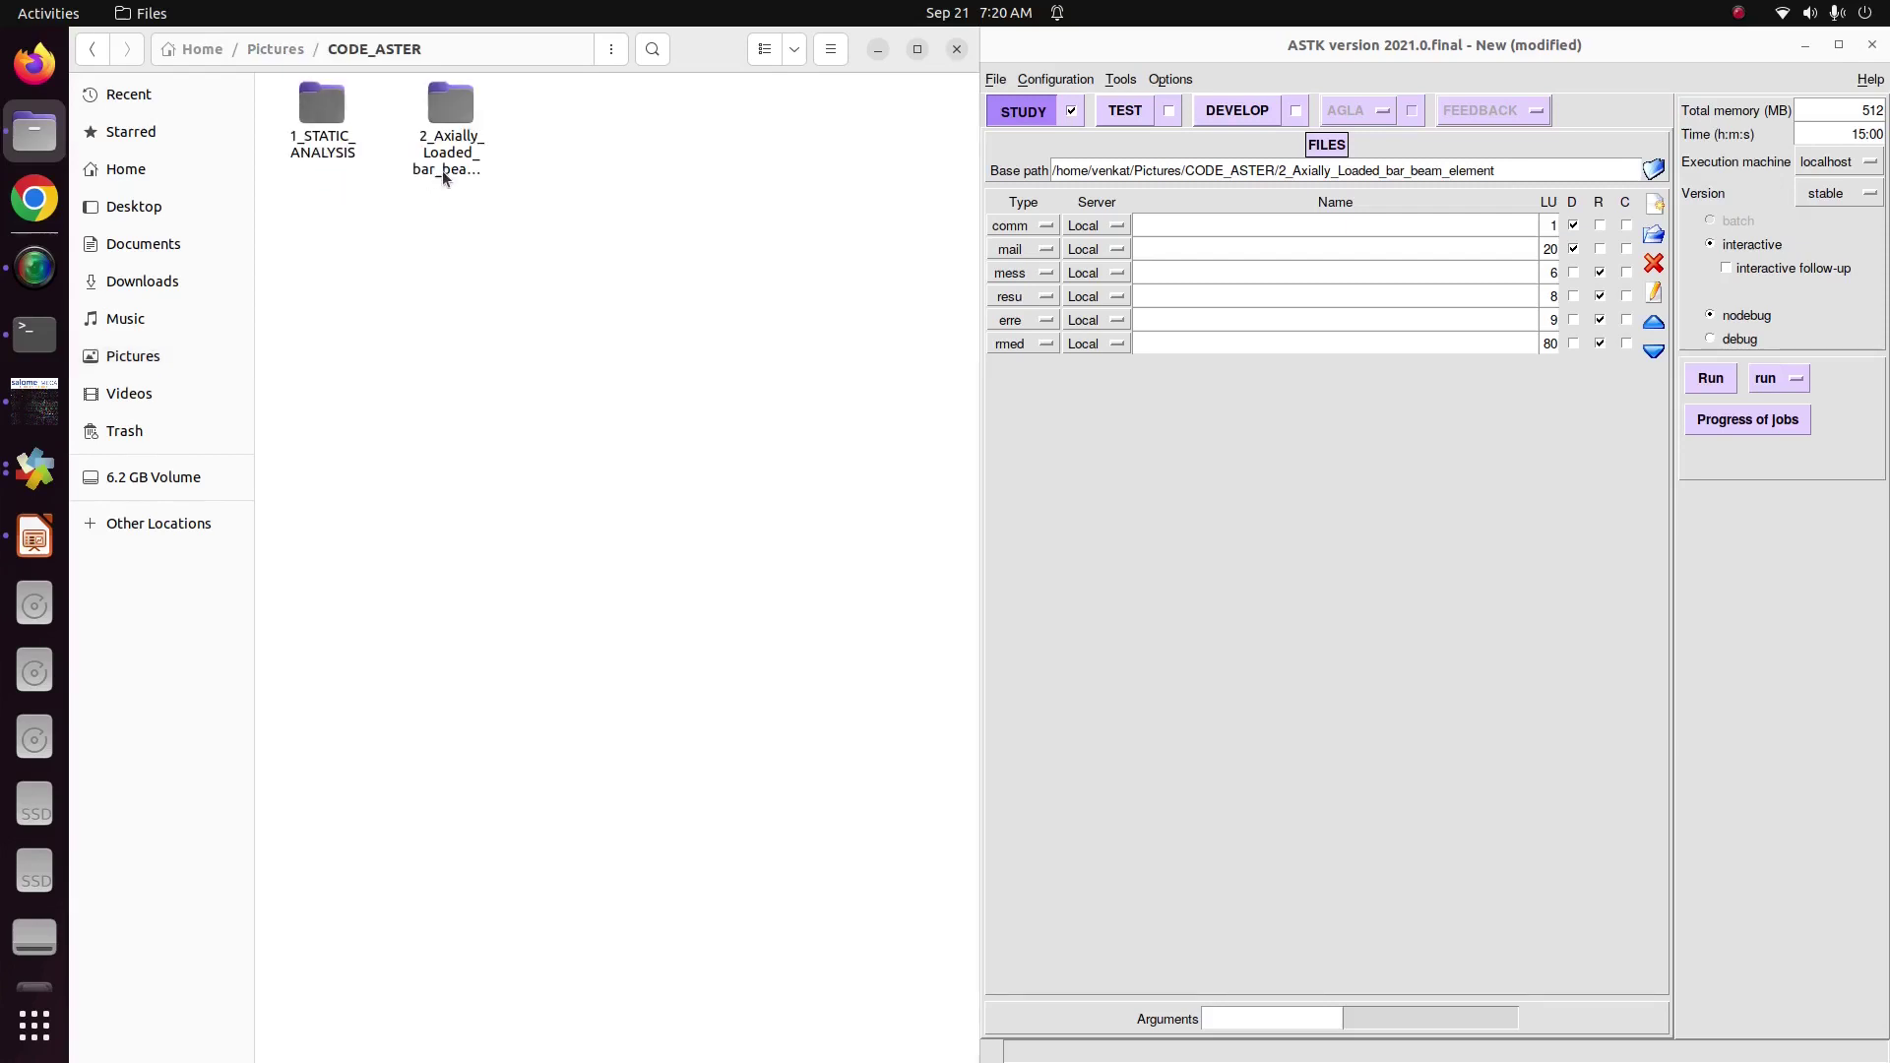
{"action": "double_click", "coordinate": [449, 169]}
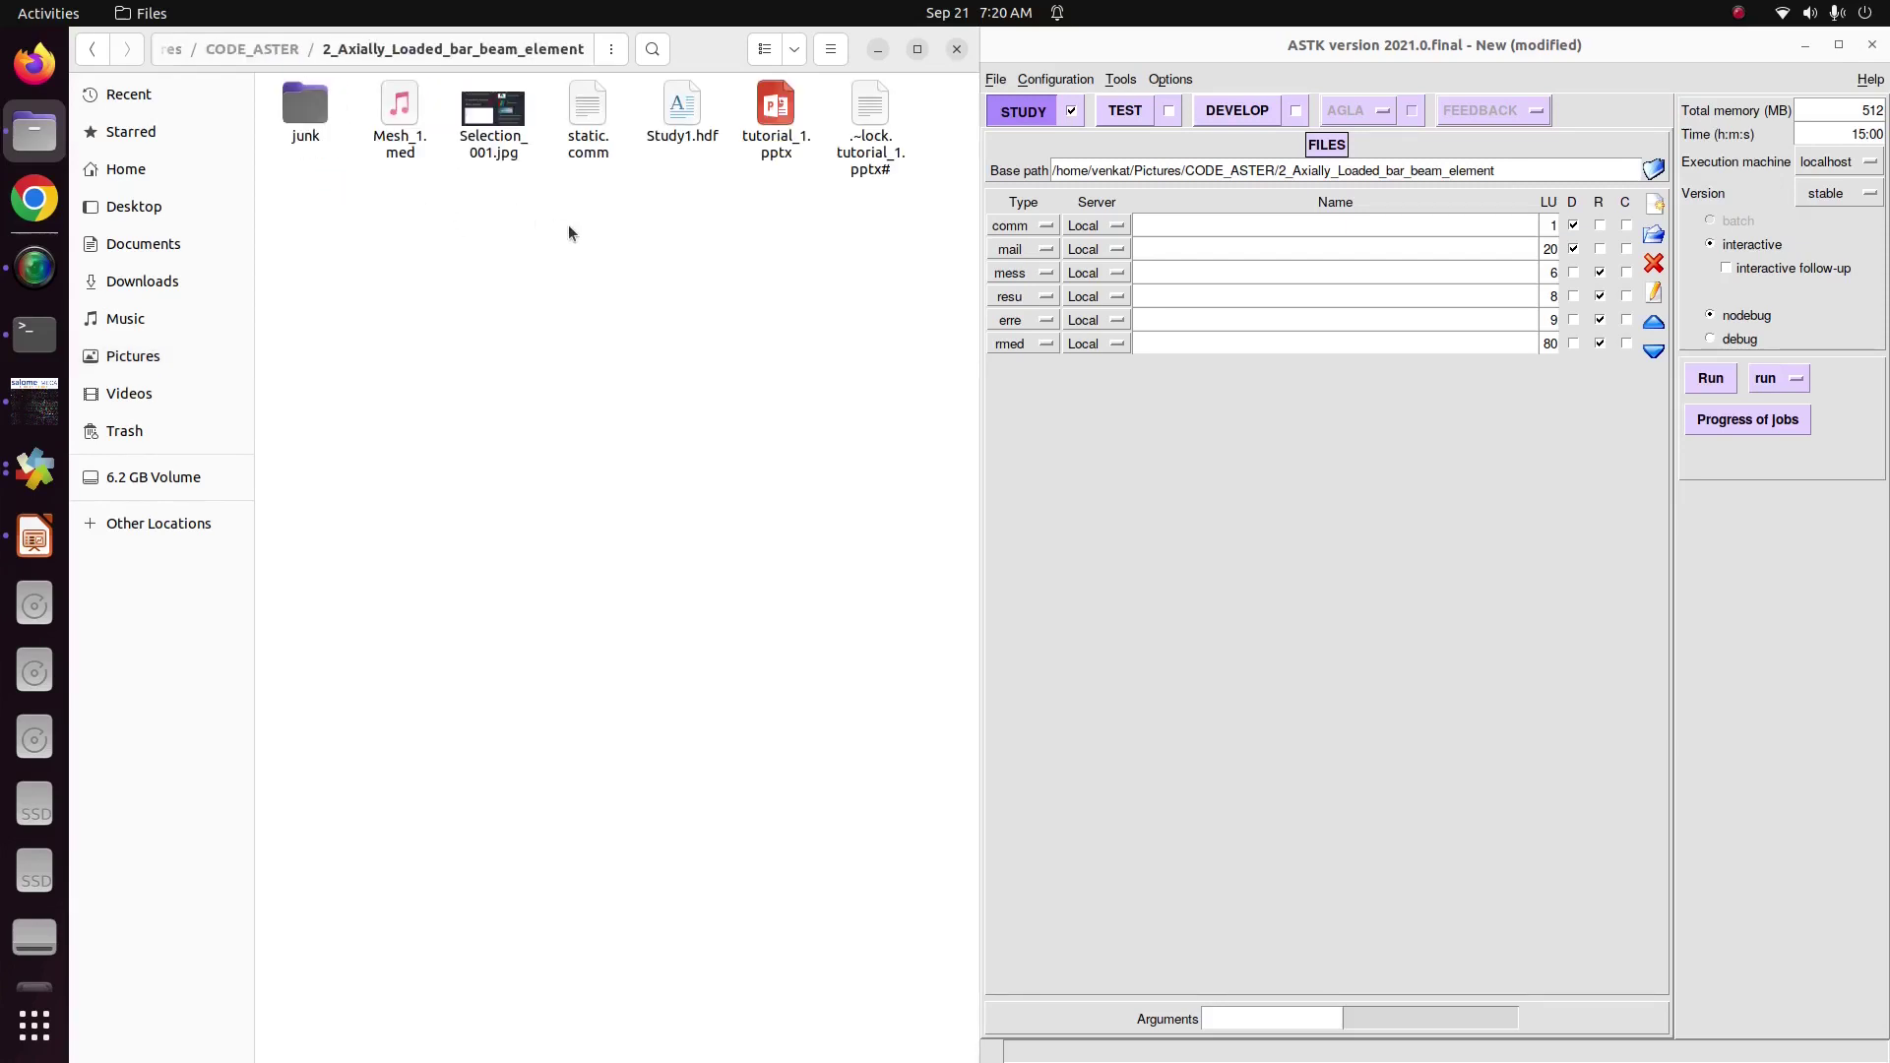
Name the ASTK entries static.comm, Mesh_1.med, message.mess, resu.resu, error.err and static_result.rmed.
{"action": "left_click", "coordinate": [1207, 231]}
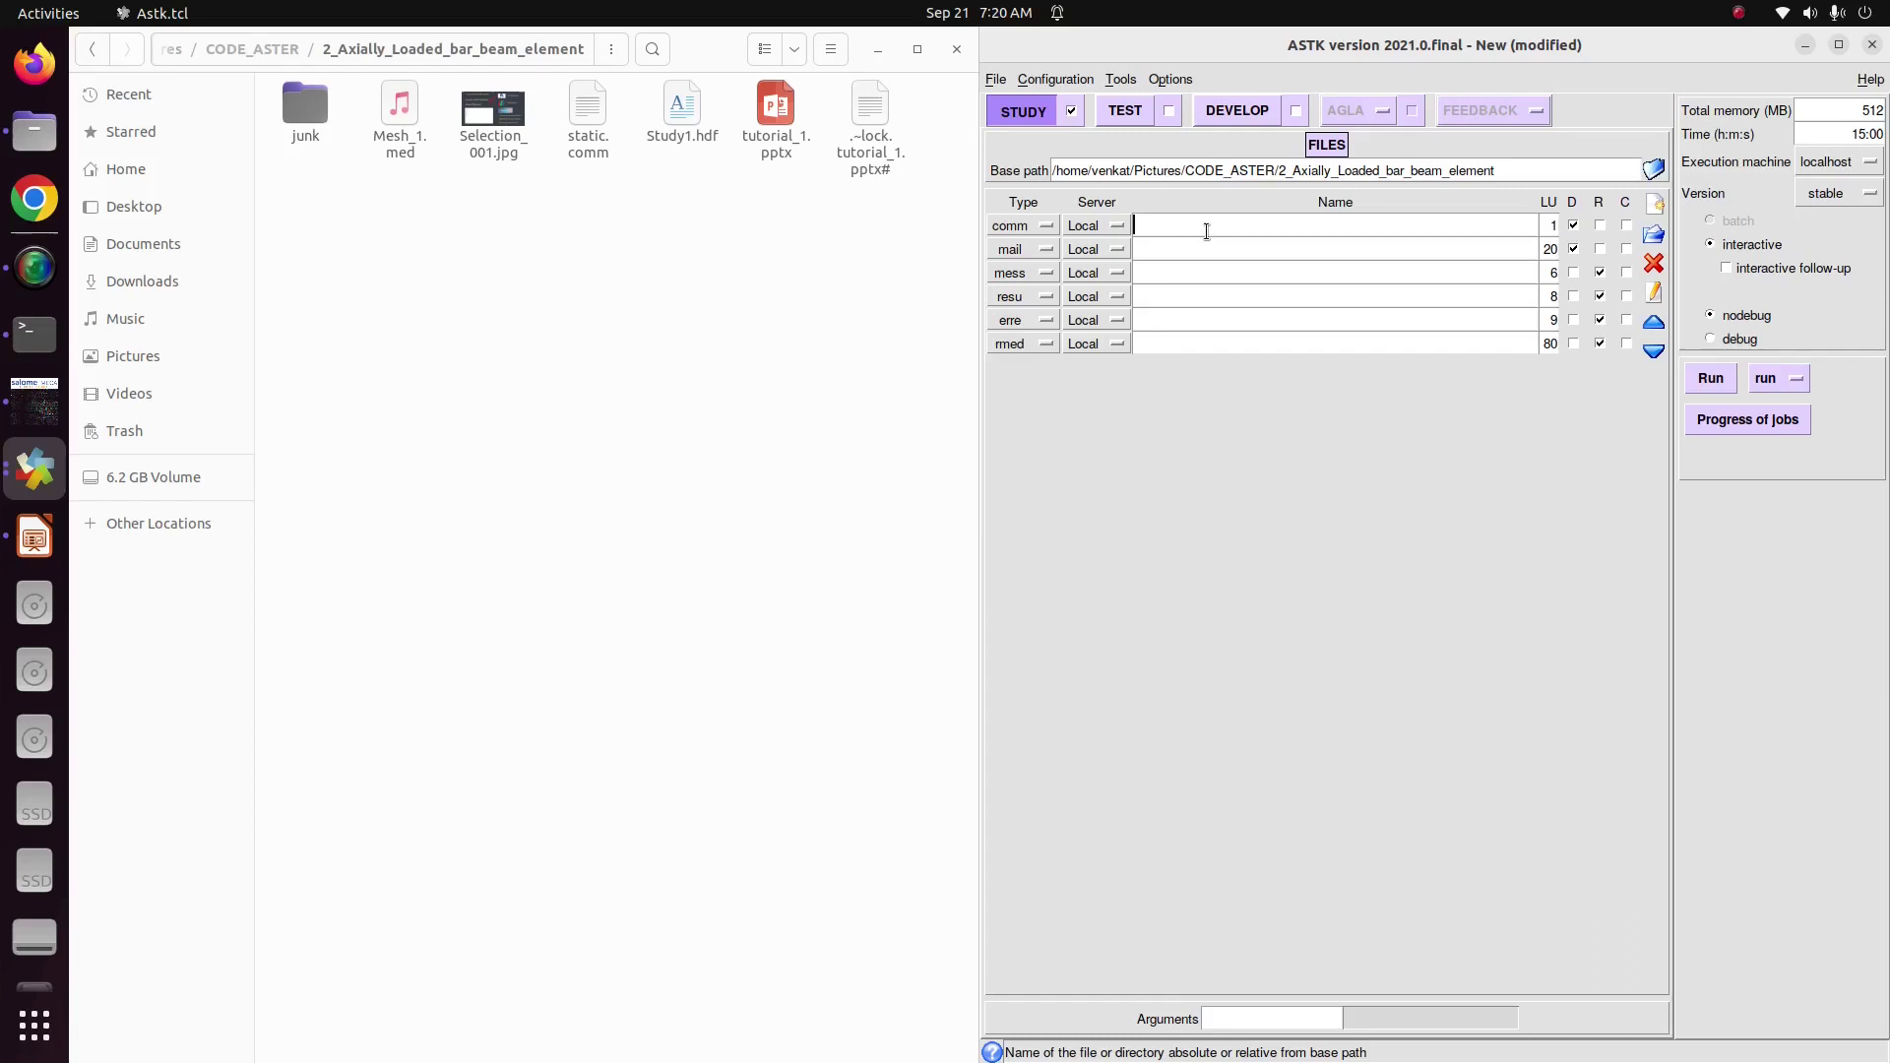
{"action": "type", "text": "static.comm"}
{"action": "left_click", "coordinate": [1213, 256]}
{"action": "type", "text": "Mesh_1.med"}
{"action": "left_click", "coordinate": [1172, 279]}
{"action": "type", "text": "message.mes"}
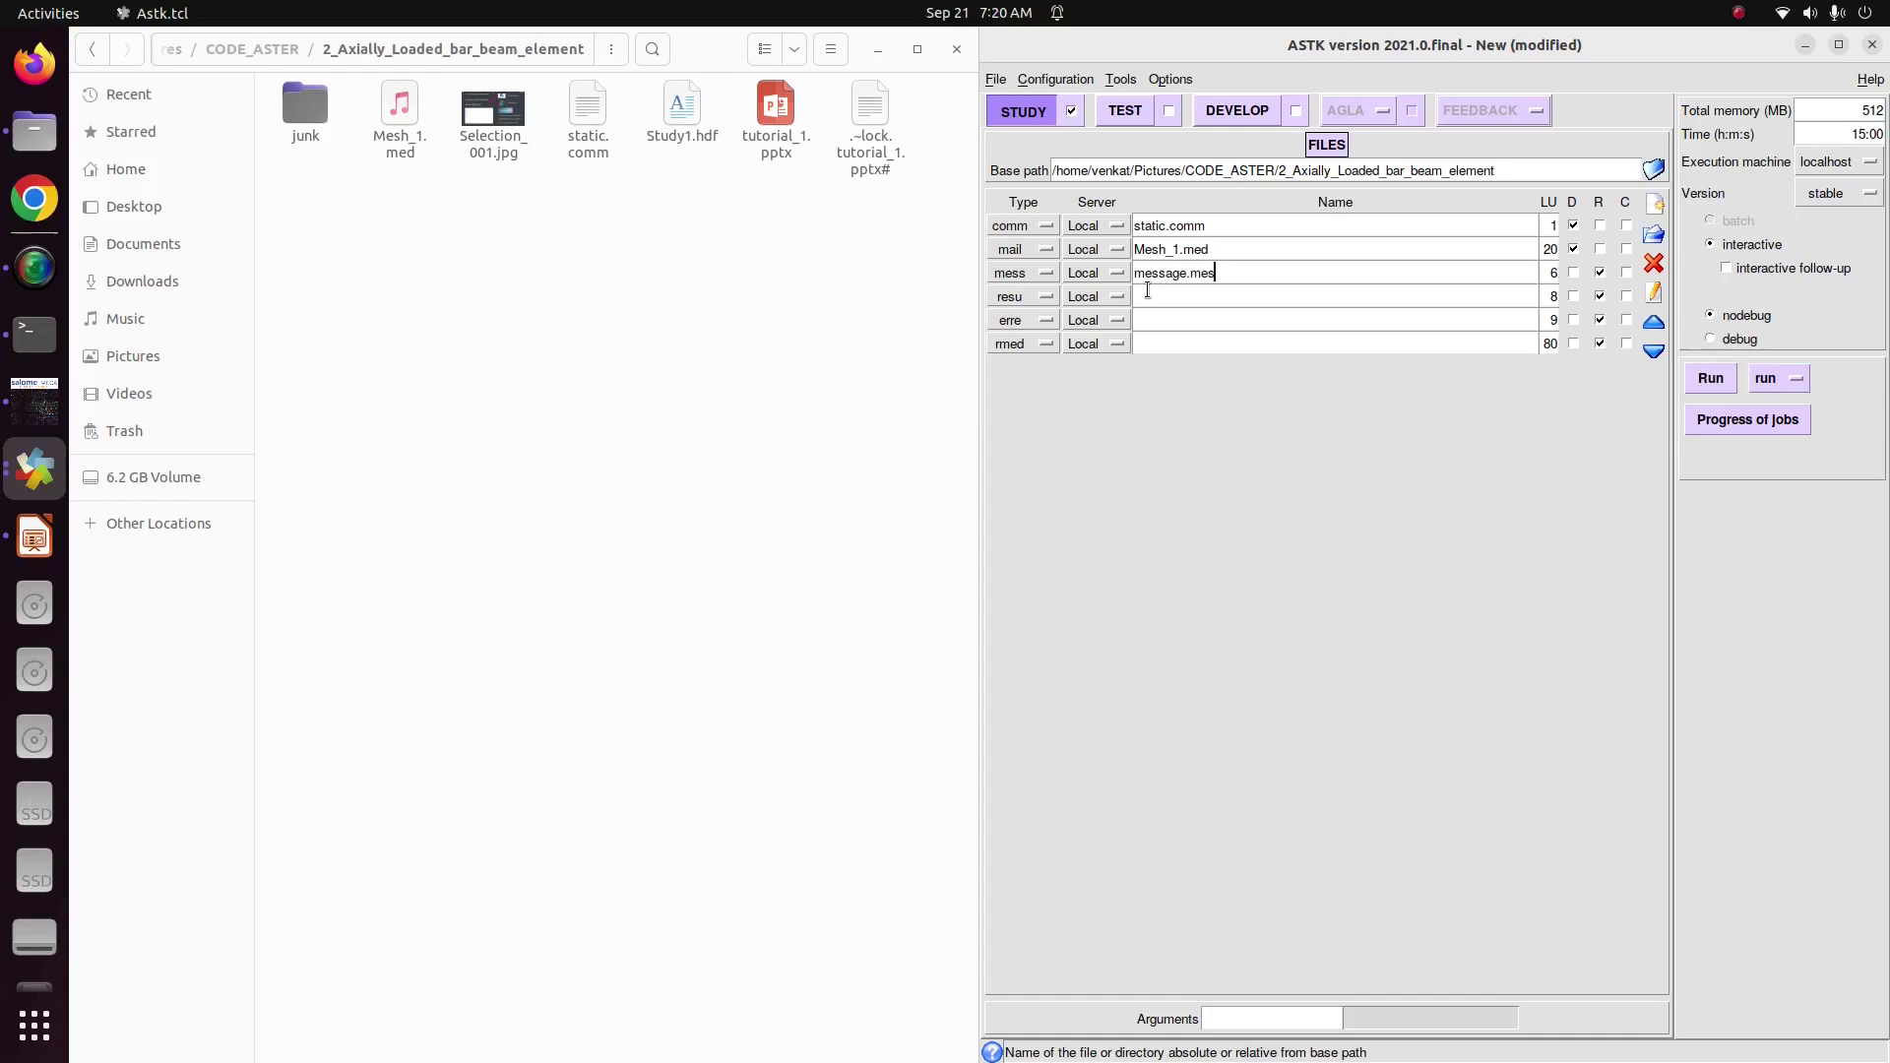
{"action": "type", "text": "resu.resu"}
{"action": "left_click", "coordinate": [1167, 313]}
{"action": "type", "text": "error.err"}
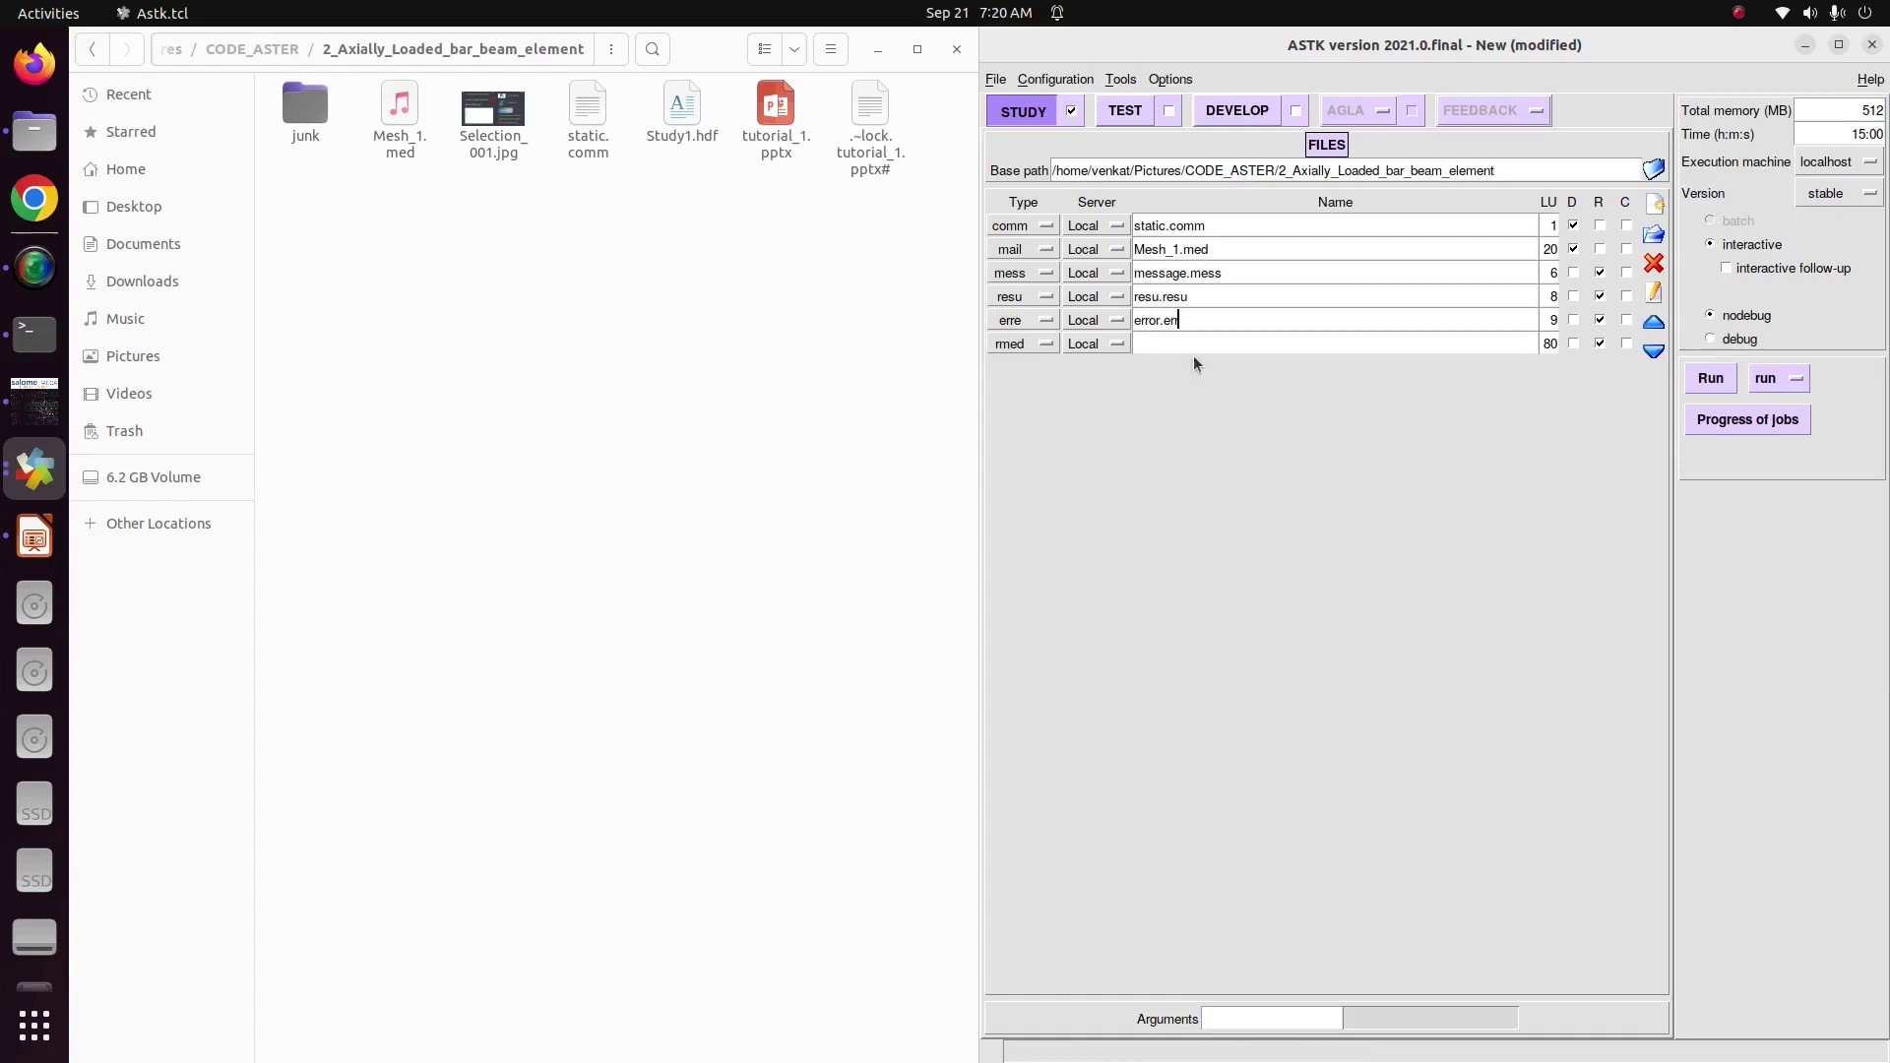
{"action": "left_click", "coordinate": [1189, 342]}
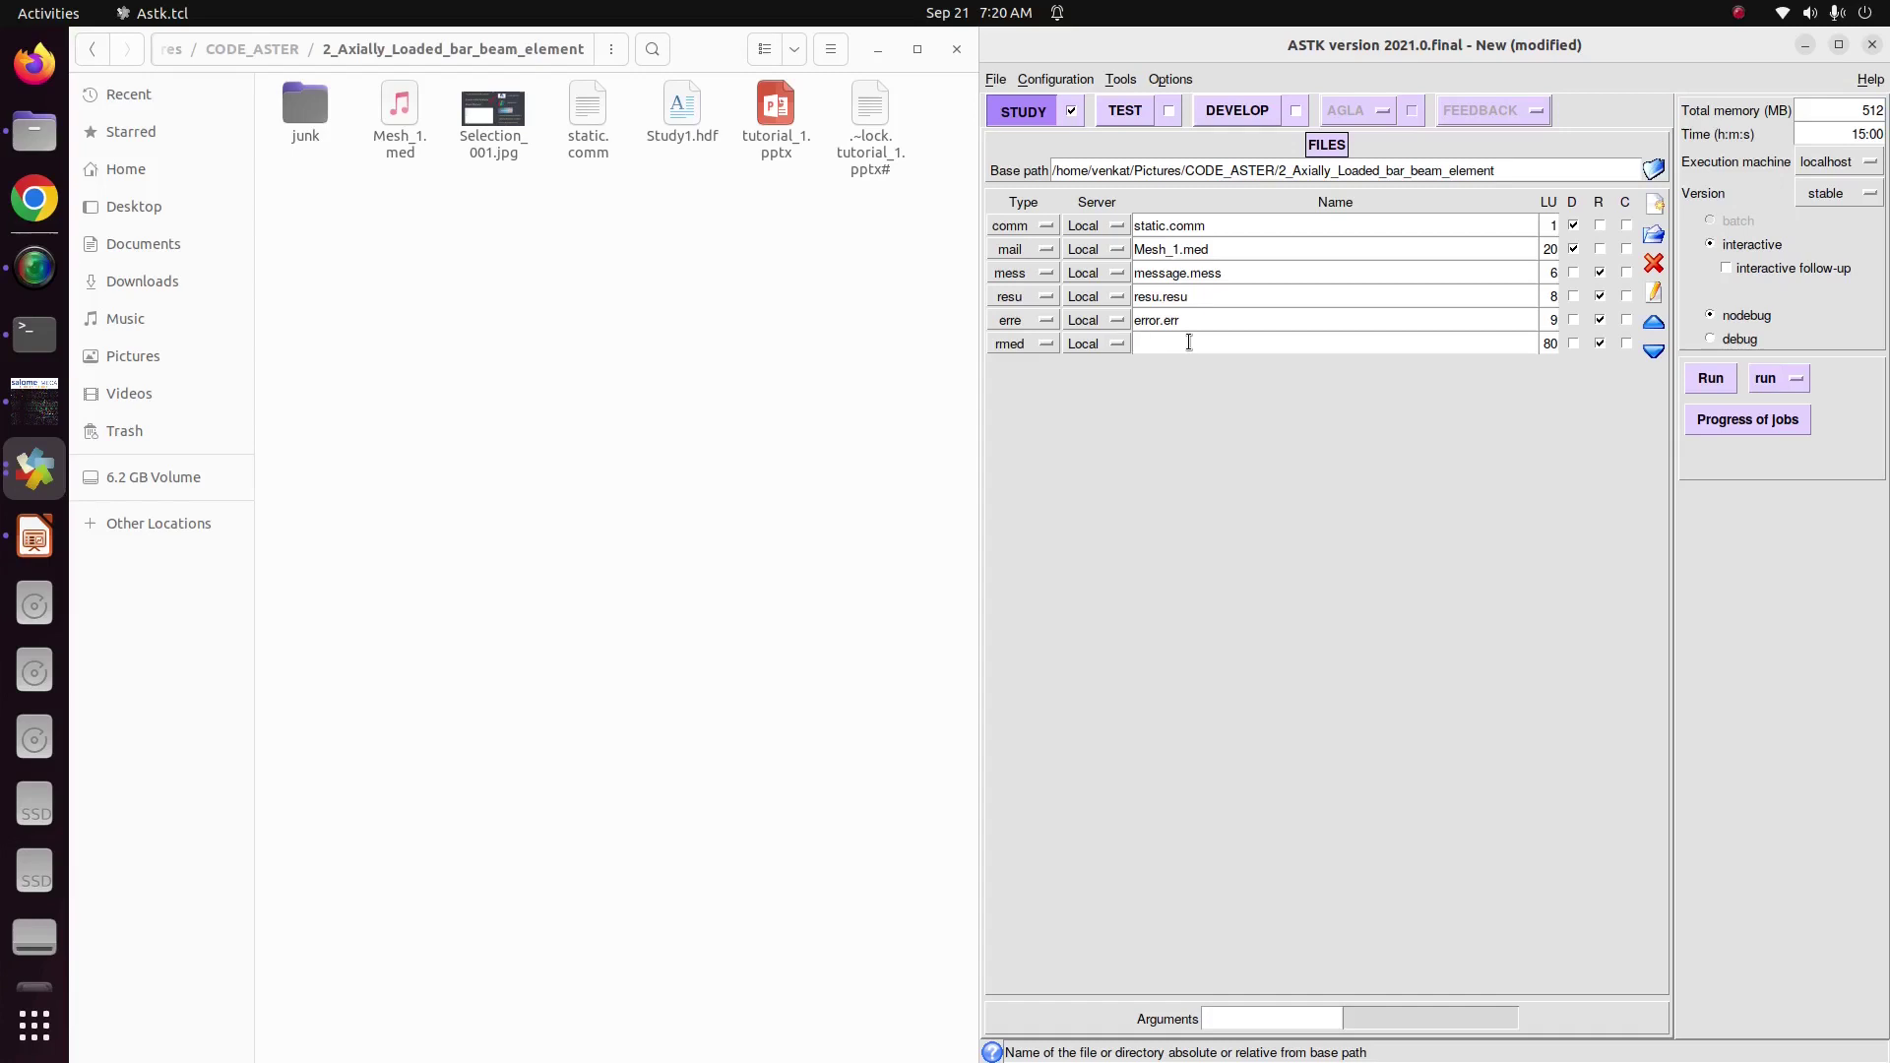
{"action": "type", "text": "static_result.rmed"}
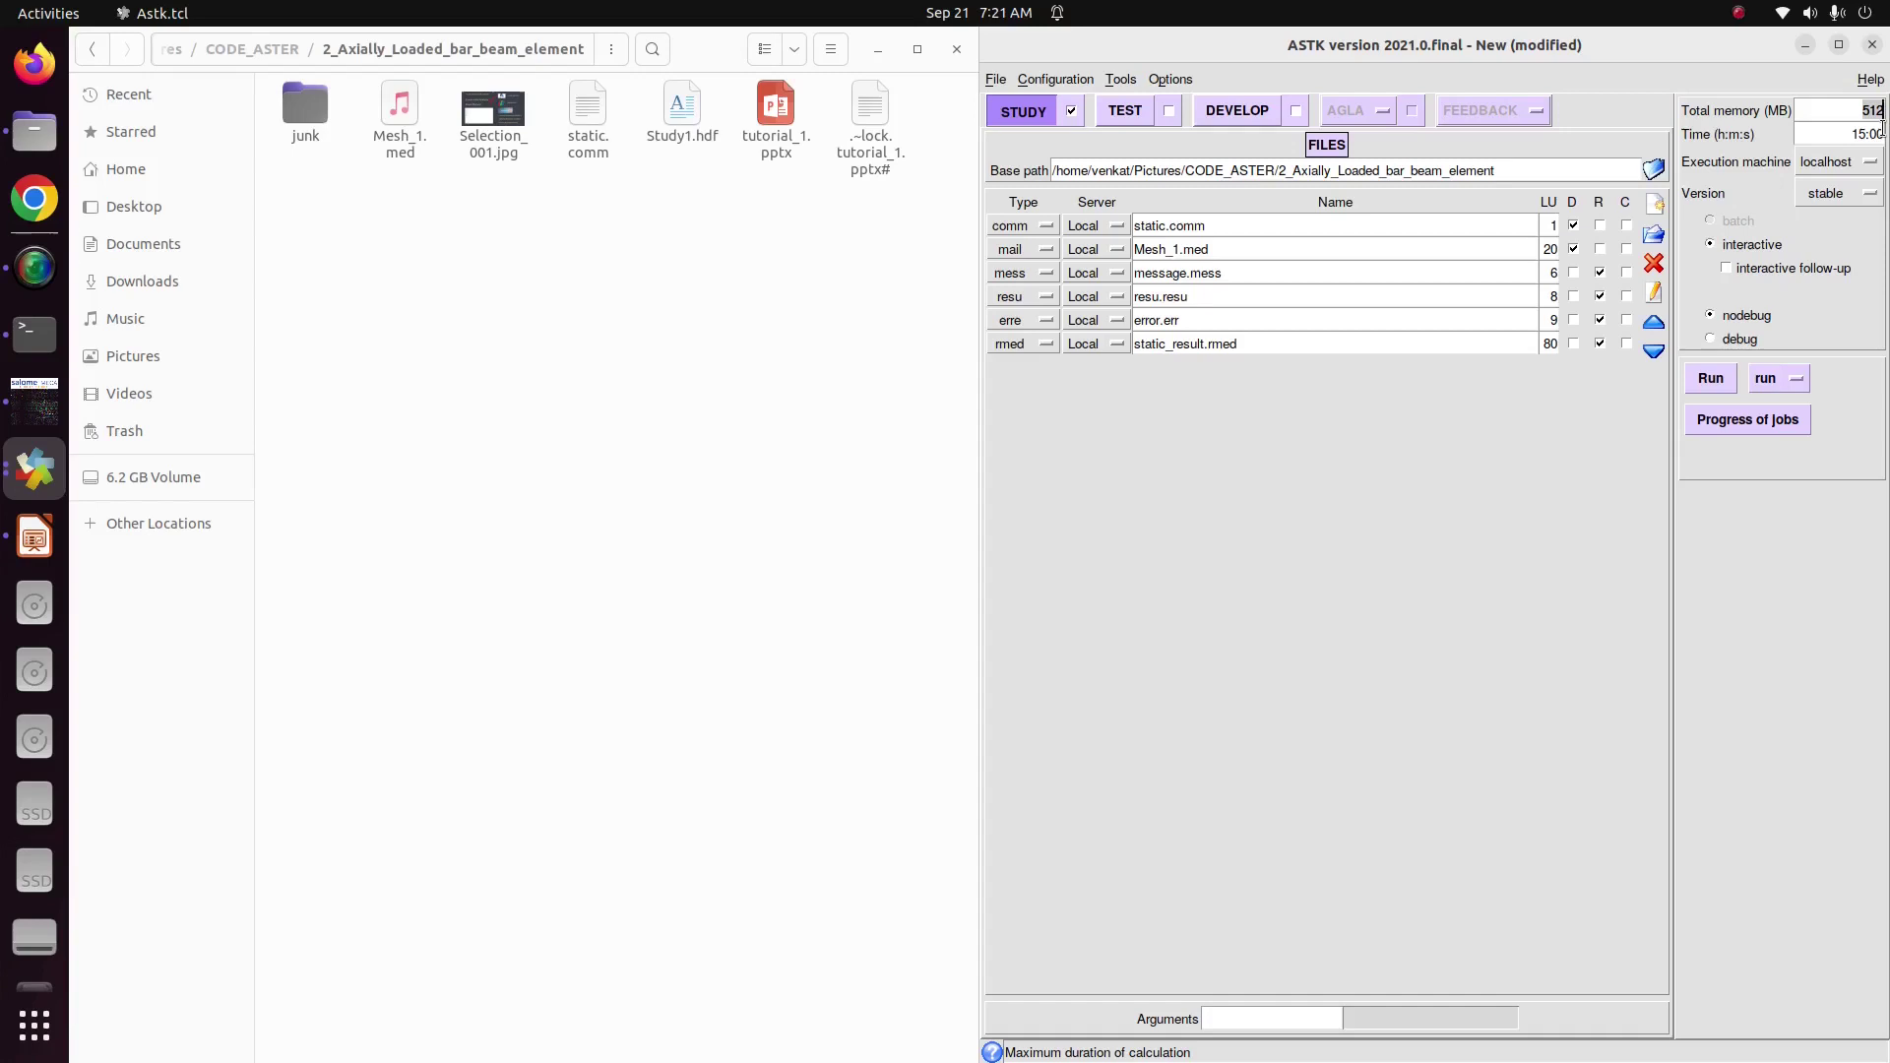
Set total memory to 2048 MB, keep the 15:00 time limit, and enable interactive follow-up.
{"action": "type", "text": "2048"}
{"action": "triple_click", "coordinate": [1865, 140]}
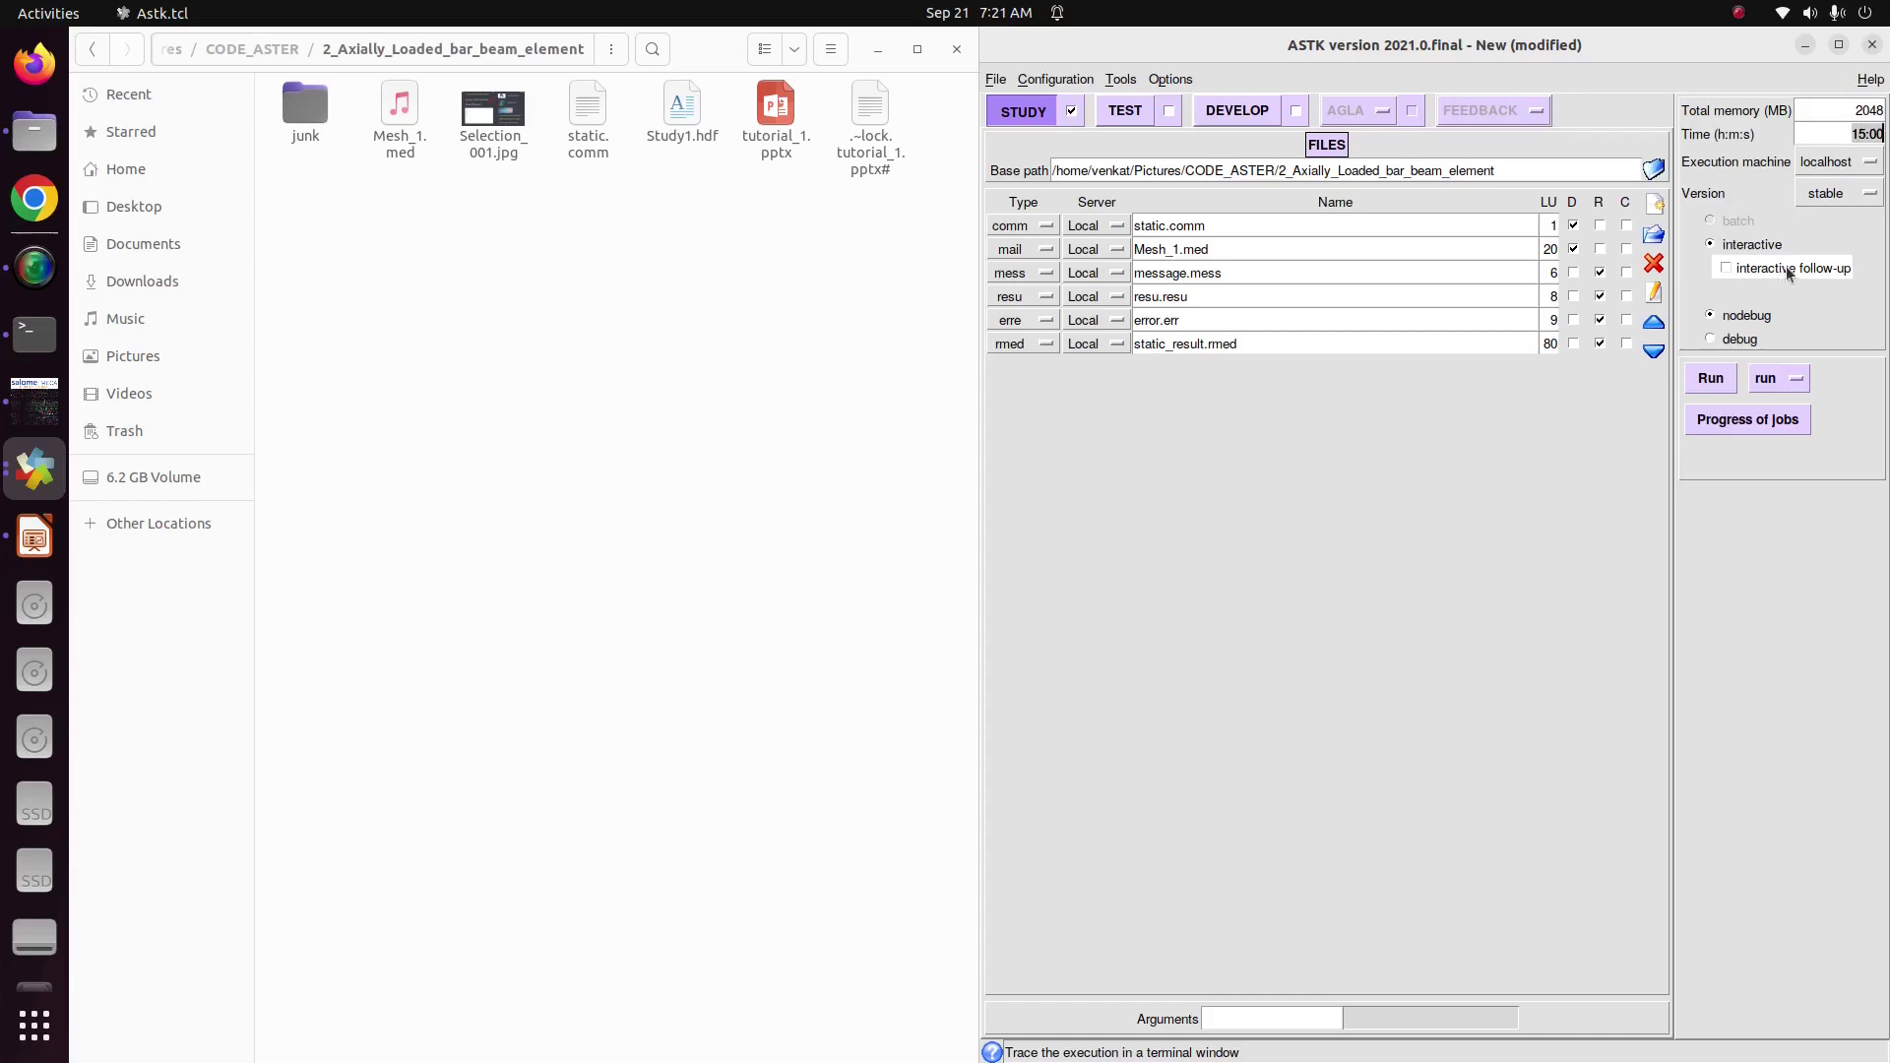
{"action": "left_click", "coordinate": [1740, 272]}
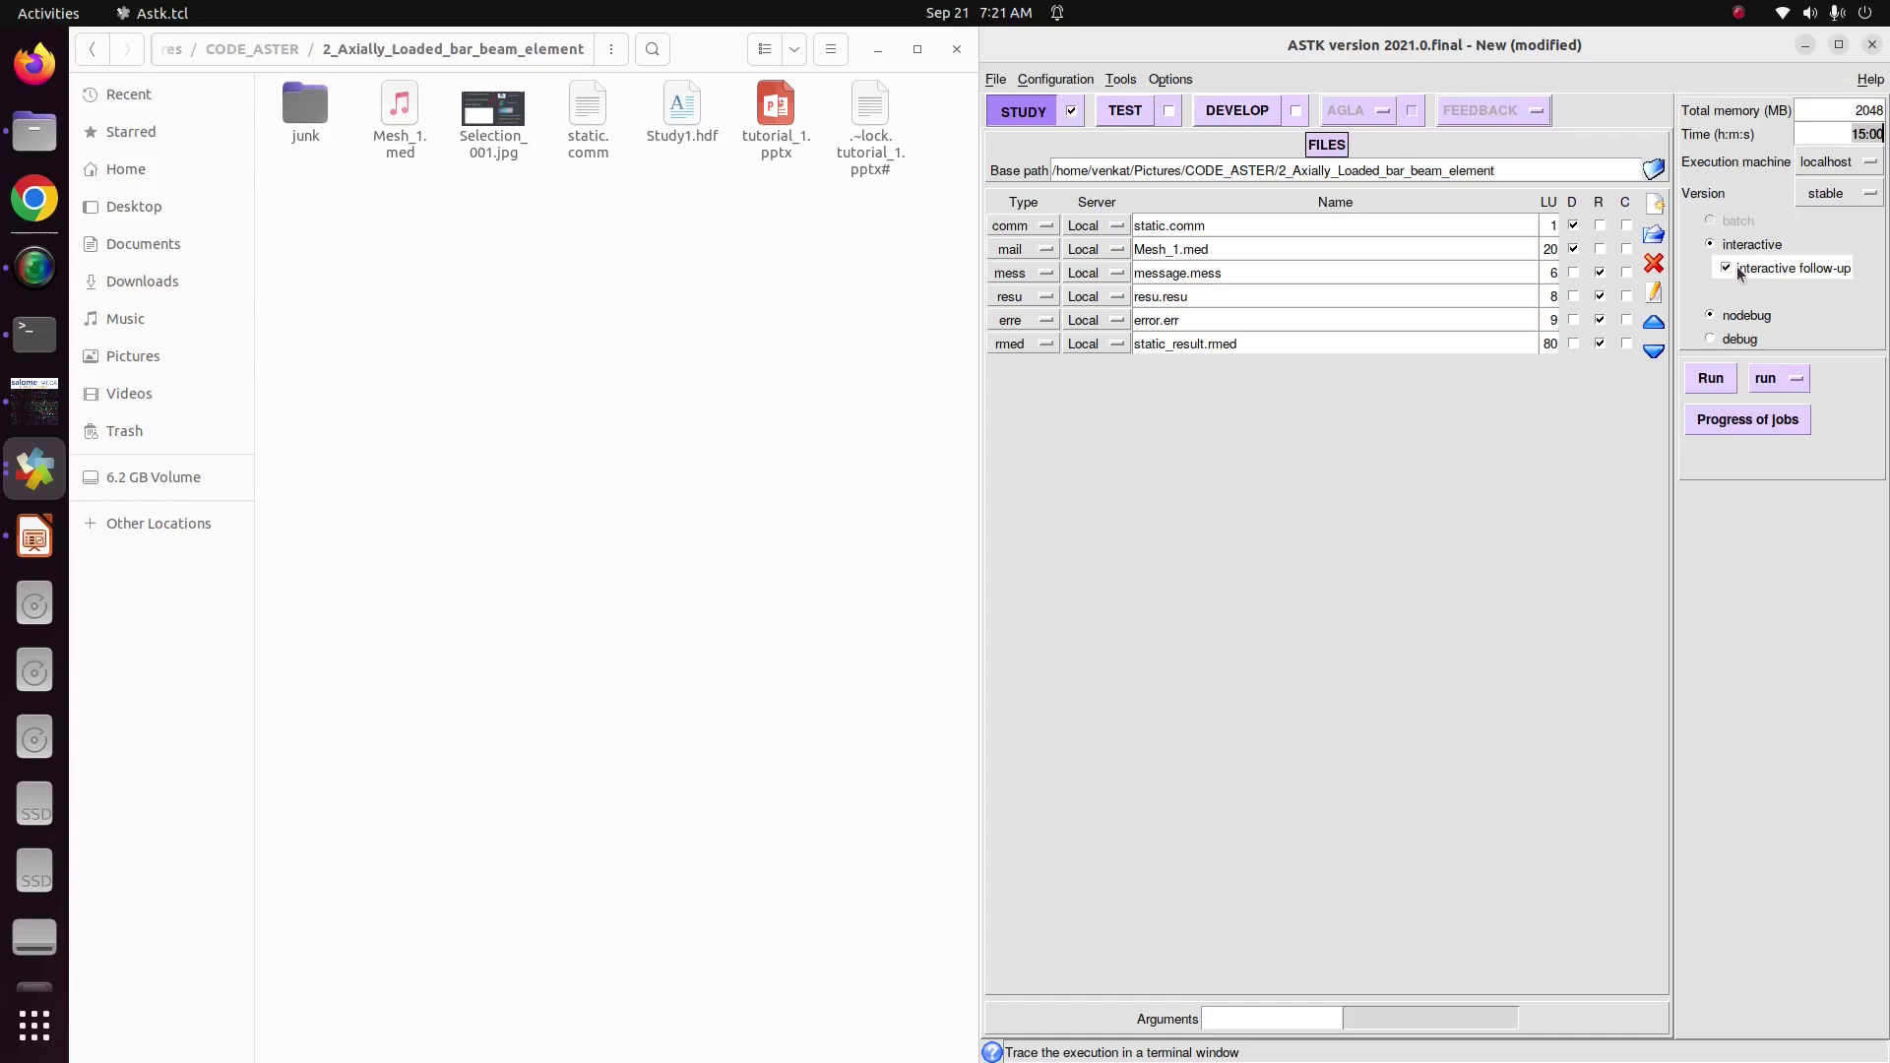
Run the job and save the study environment as astk.astk when prompted.
{"action": "left_click", "coordinate": [1719, 385]}
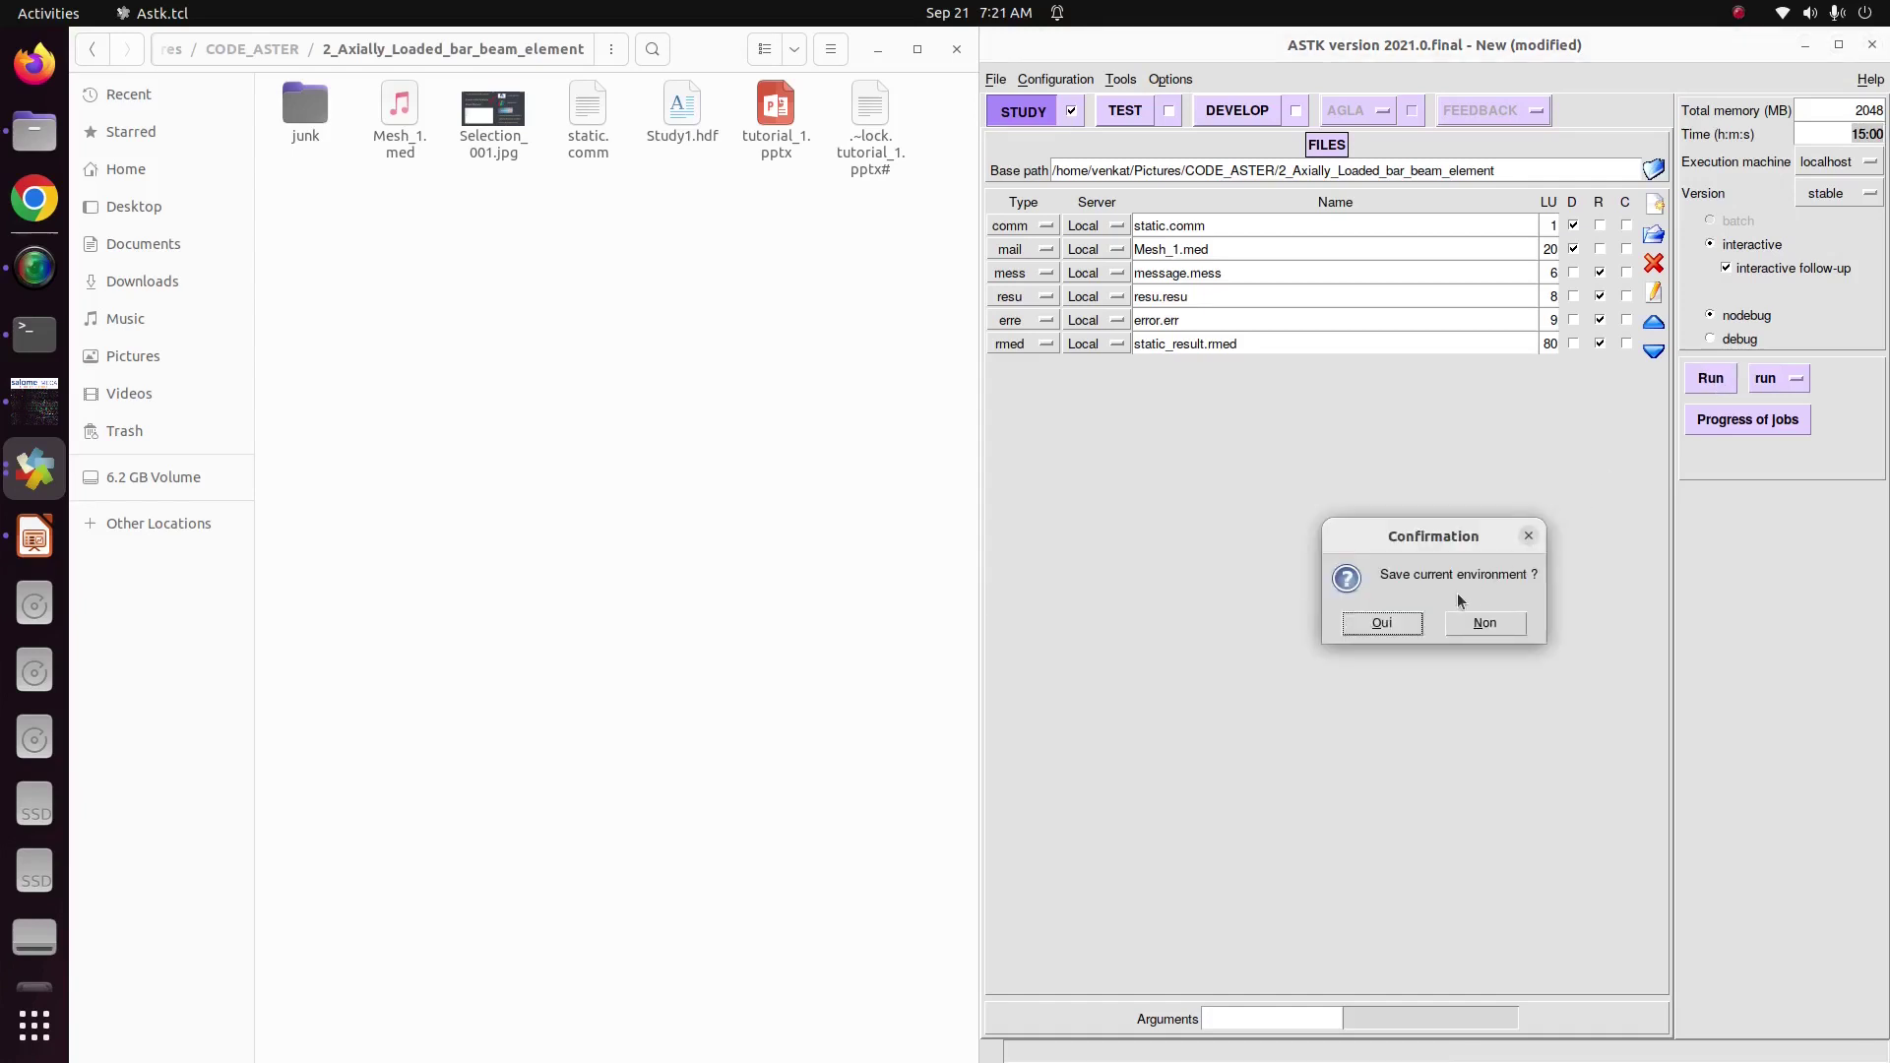
{"action": "left_click", "coordinate": [1384, 624]}
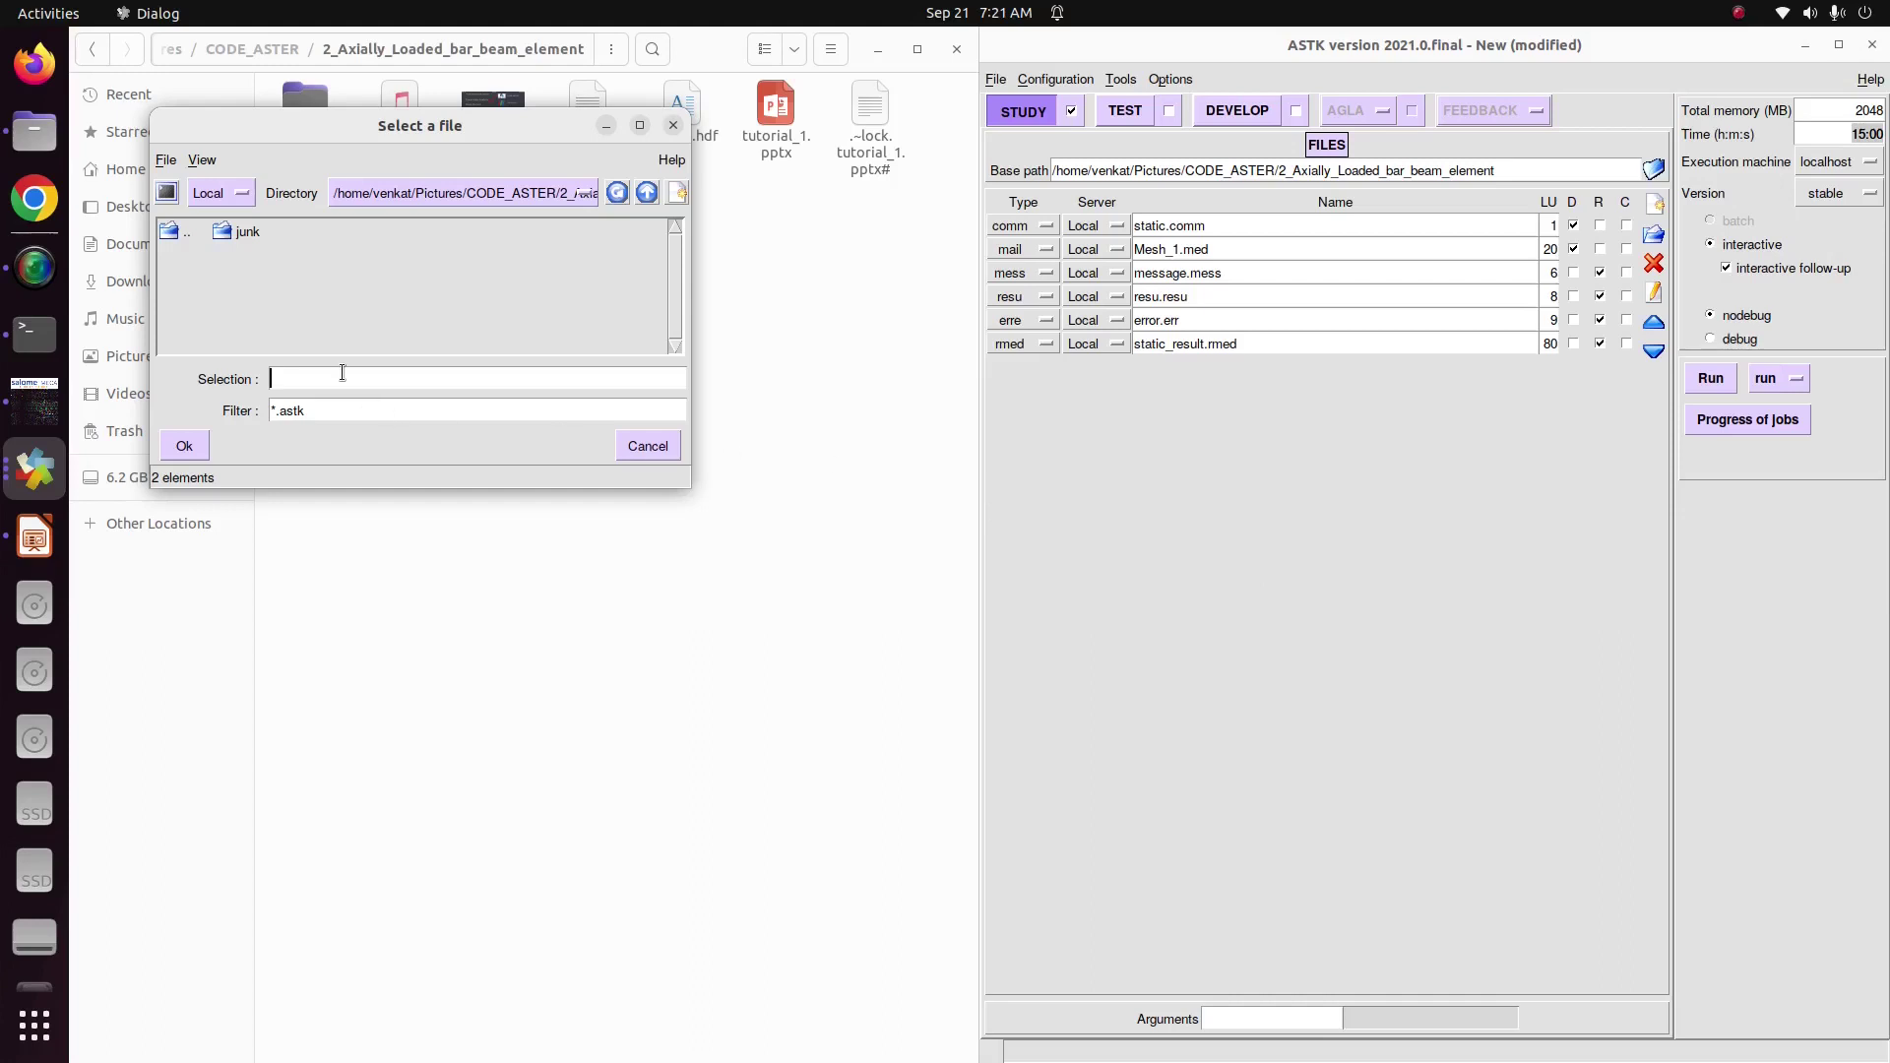
{"action": "left_click", "coordinate": [185, 446]}
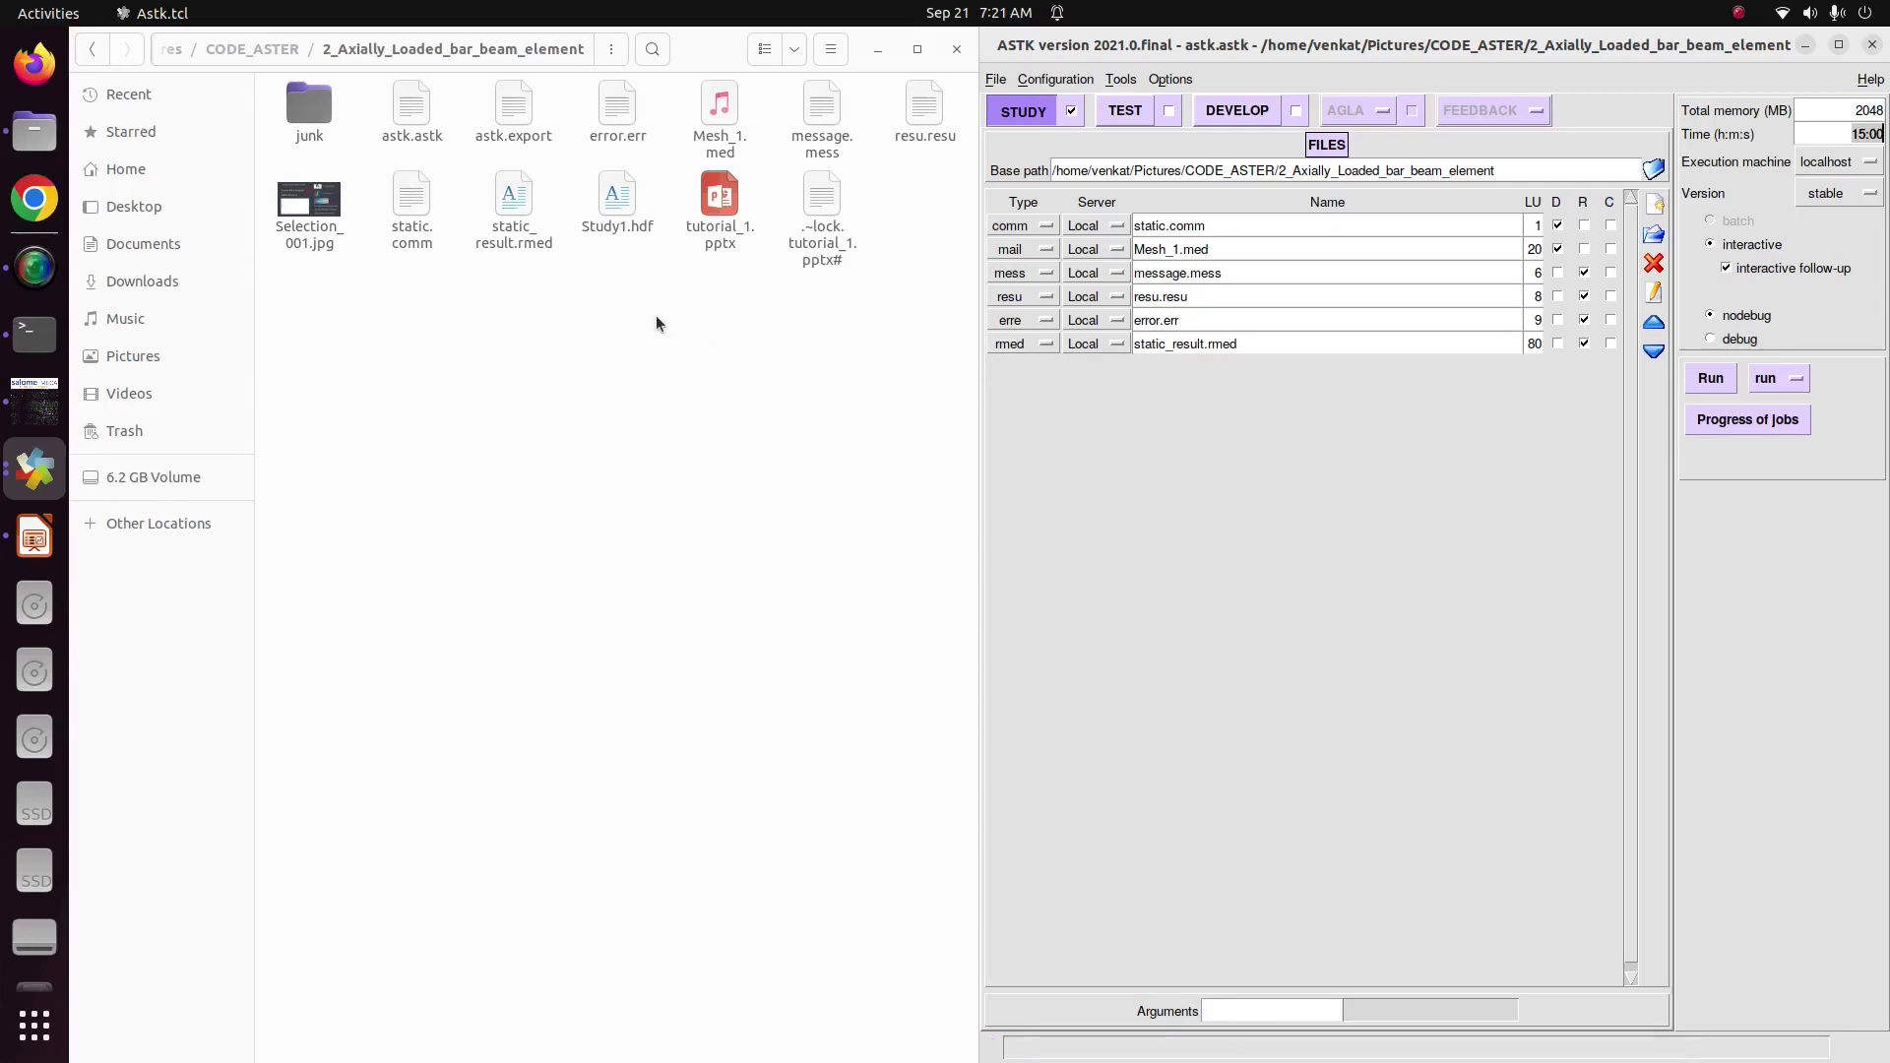
{"action": "left_click", "coordinate": [519, 212]}
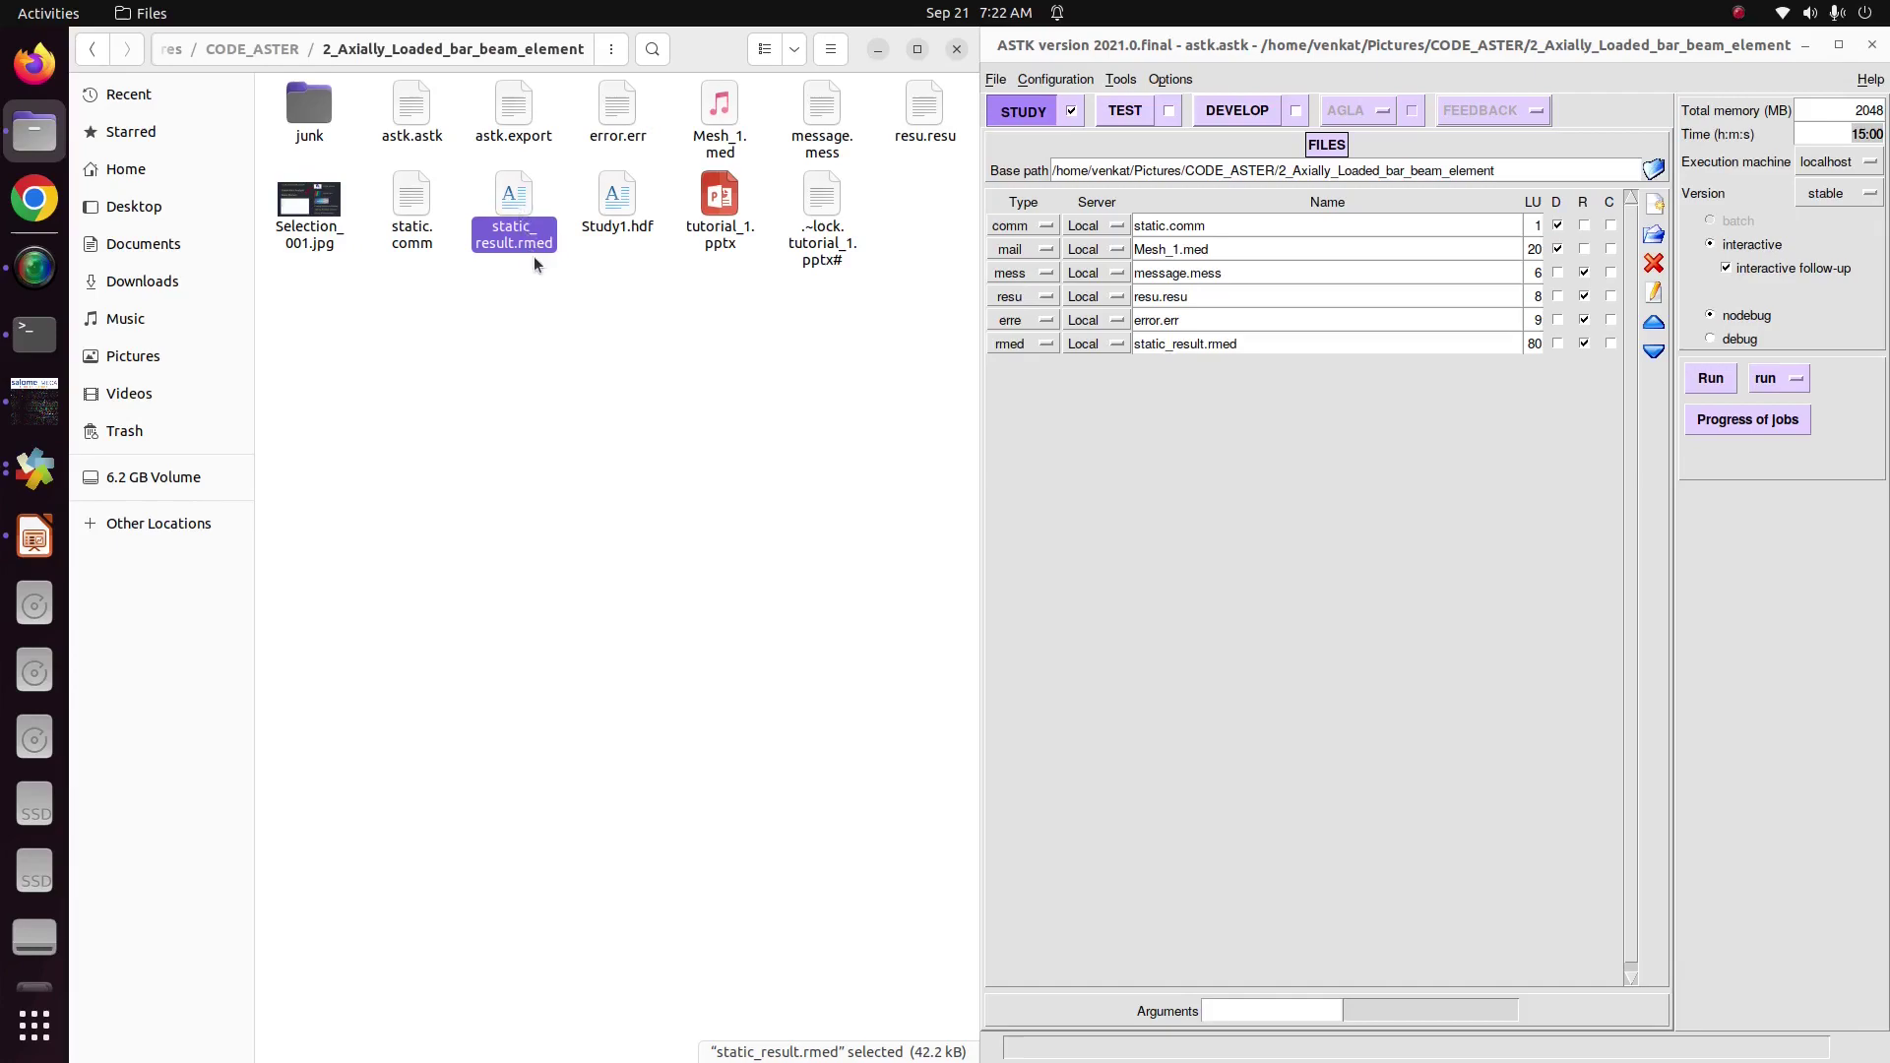
{"action": "left_click", "coordinate": [830, 137]}
{"action": "right_click", "coordinate": [831, 138]}
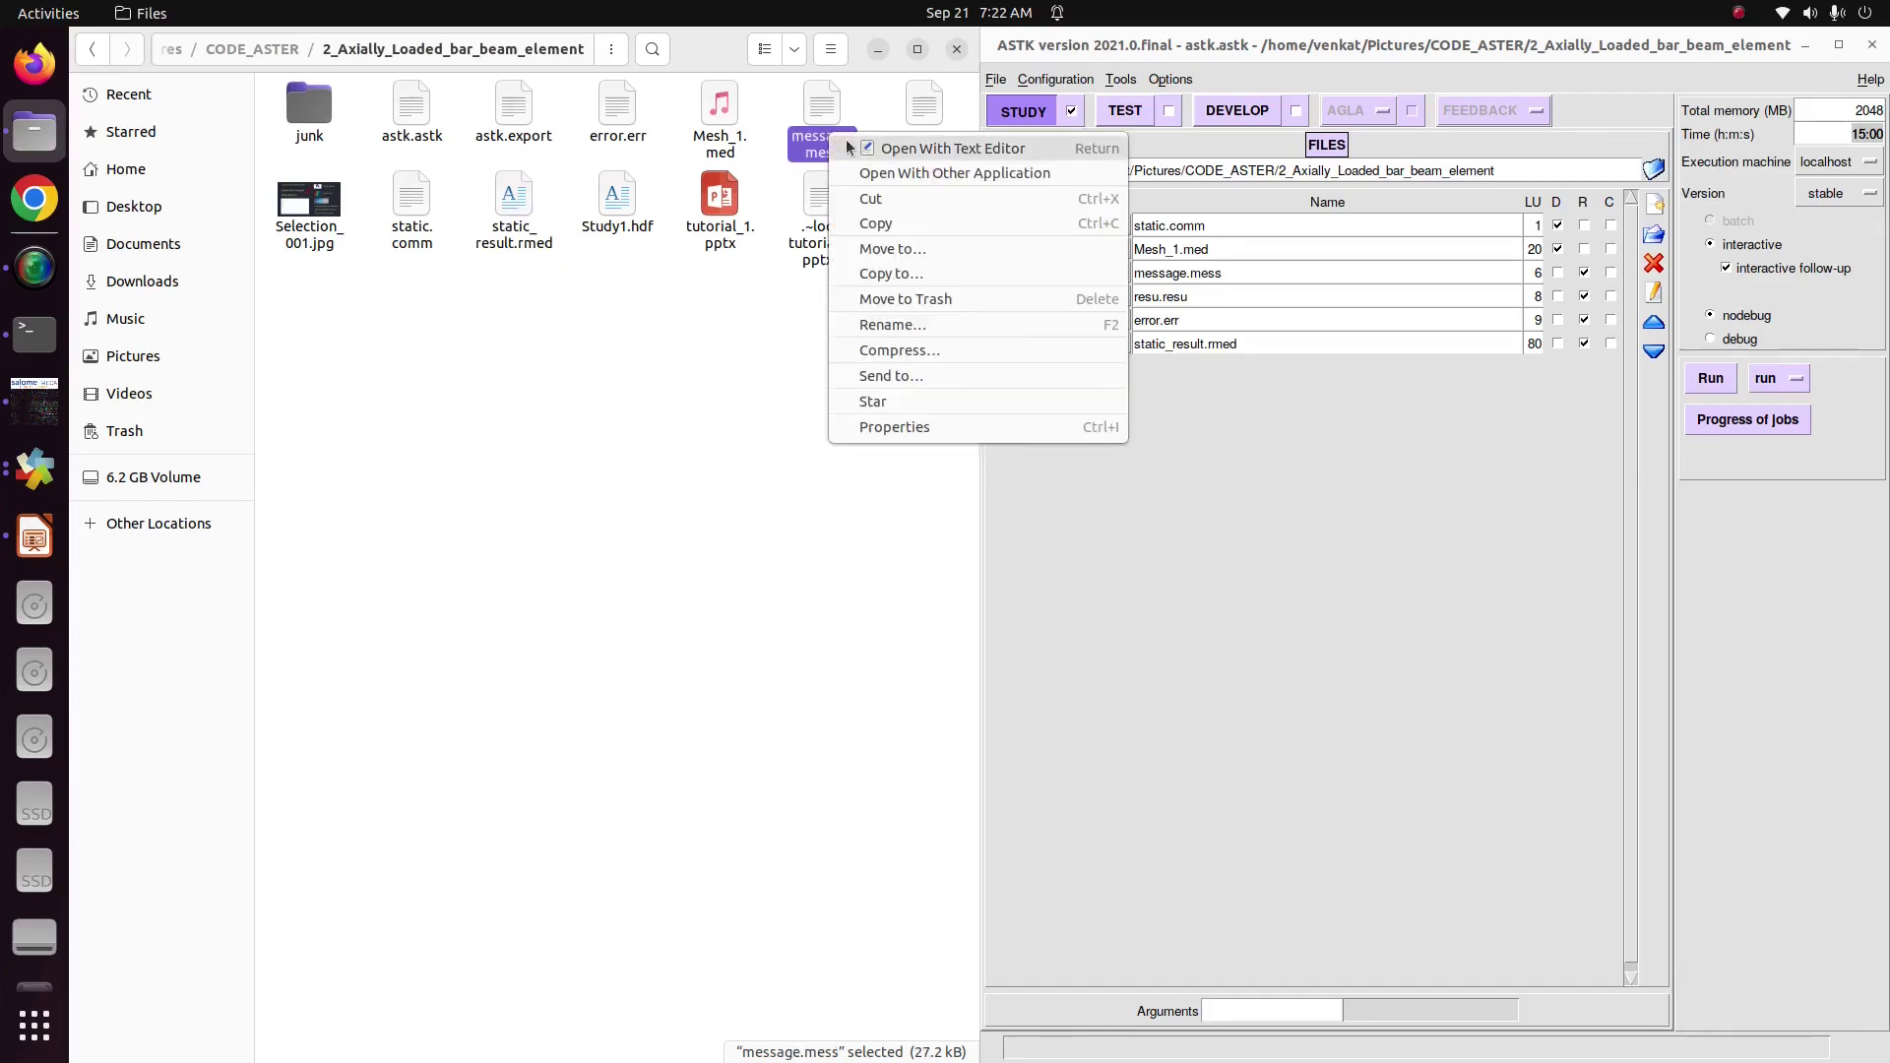
{"action": "left_click", "coordinate": [848, 146]}
{"action": "scroll", "coordinate": [869, 530], "scroll_direction": "down", "scroll_amount": 10}
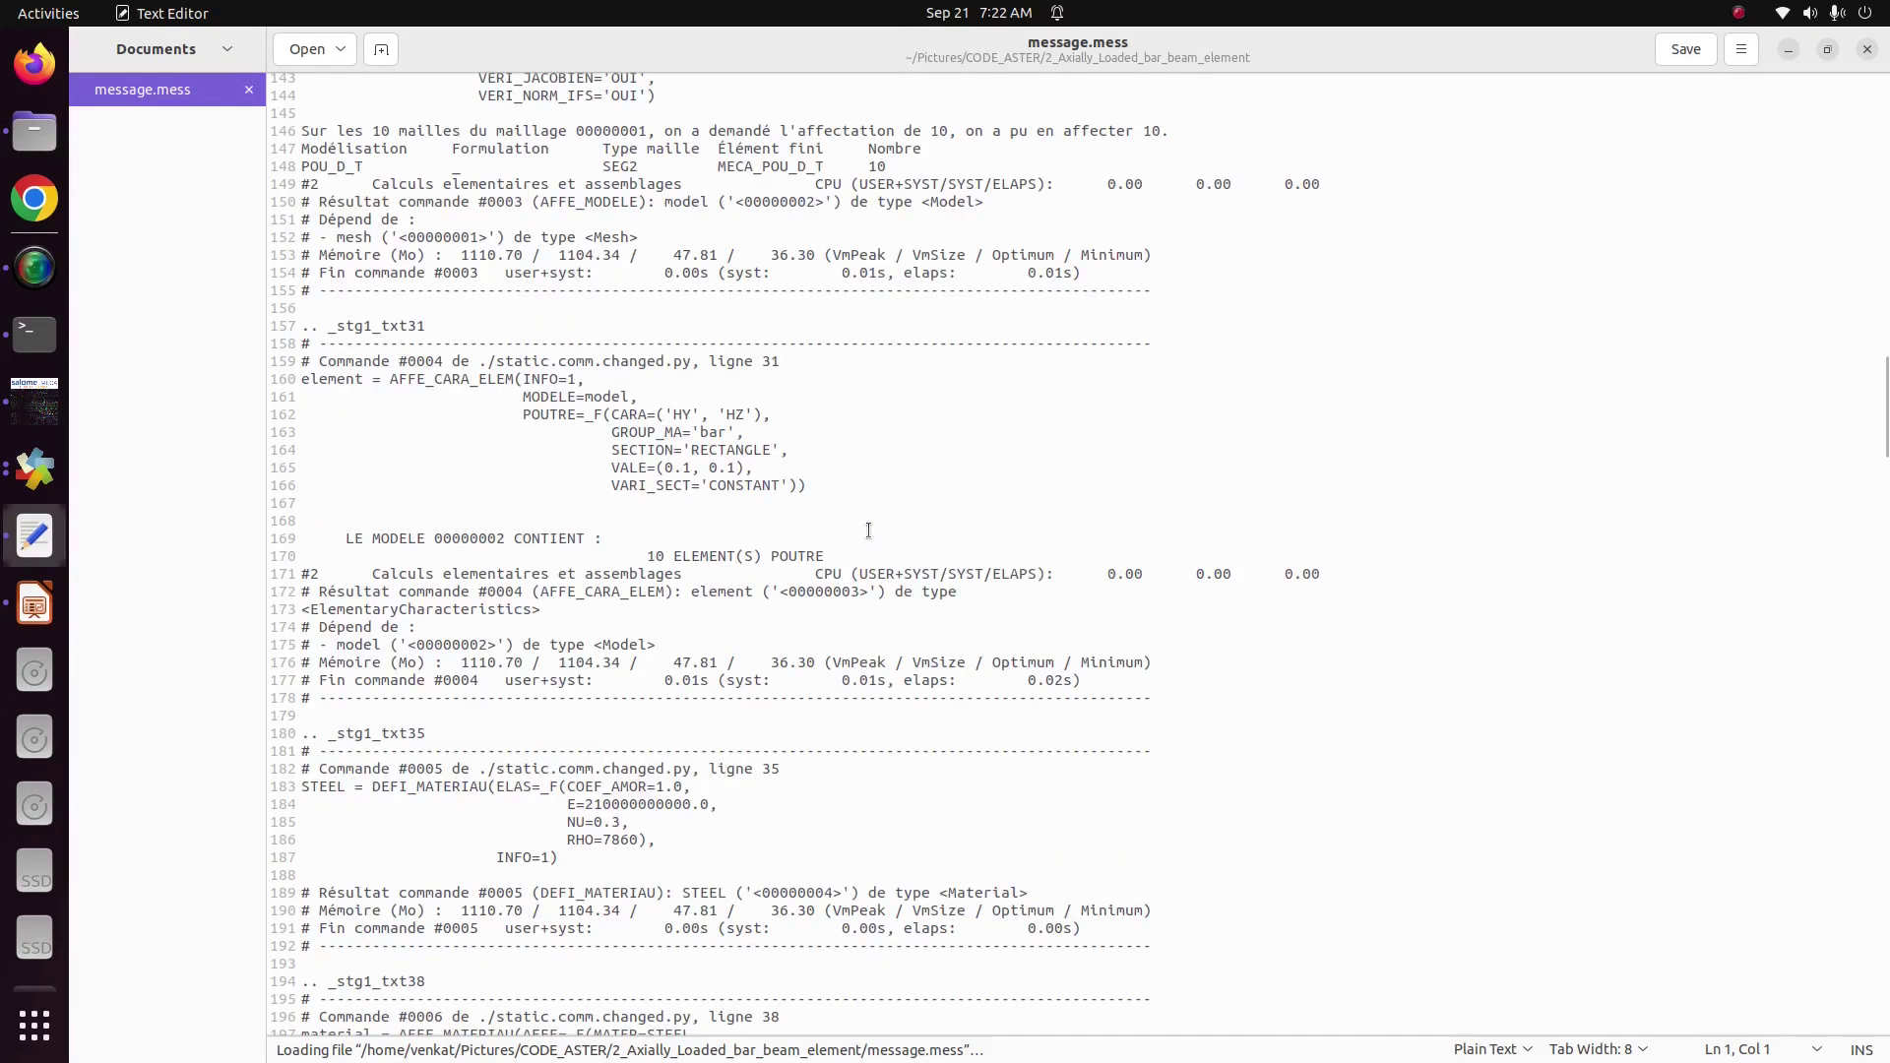
{"action": "left_click", "coordinate": [1886, 916]}
{"action": "scroll", "coordinate": [1886, 915], "scroll_direction": "down", "scroll_amount": 10}
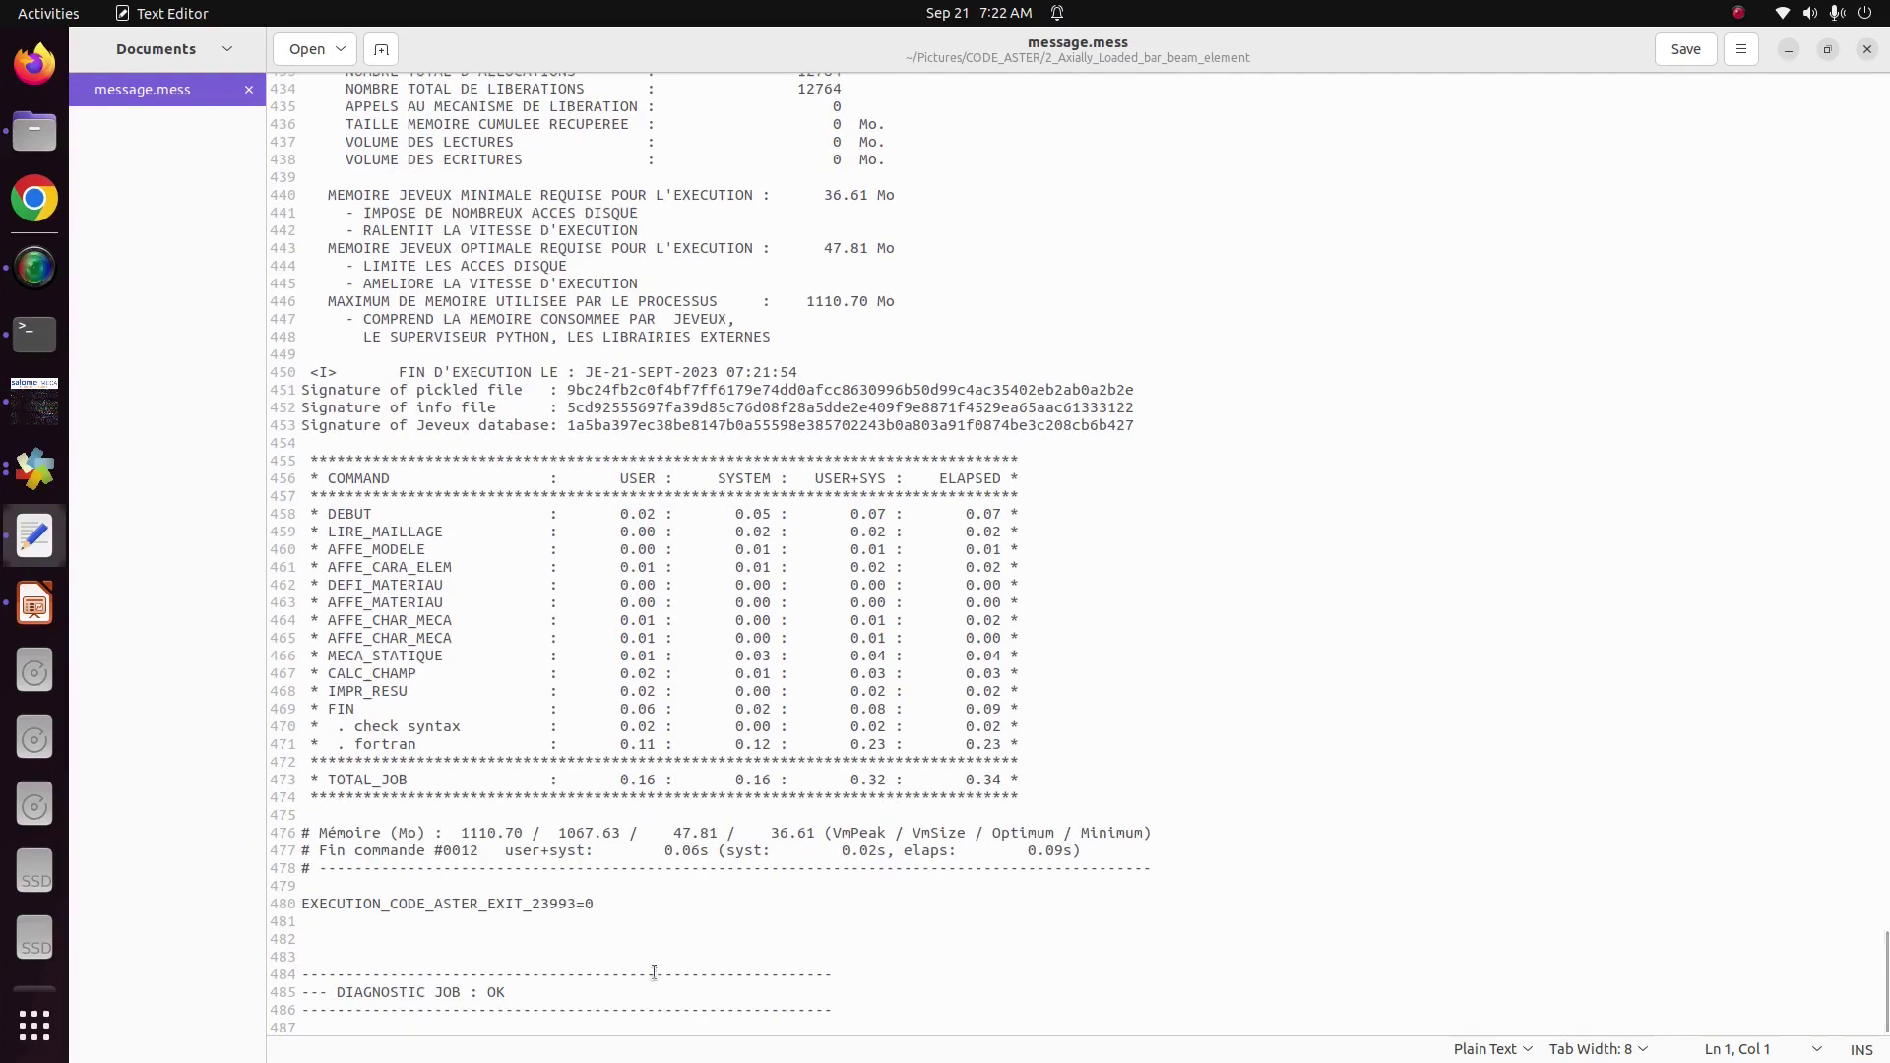
{"action": "left_click_drag", "start_coordinate": [310, 992], "coordinate": [541, 1010]}
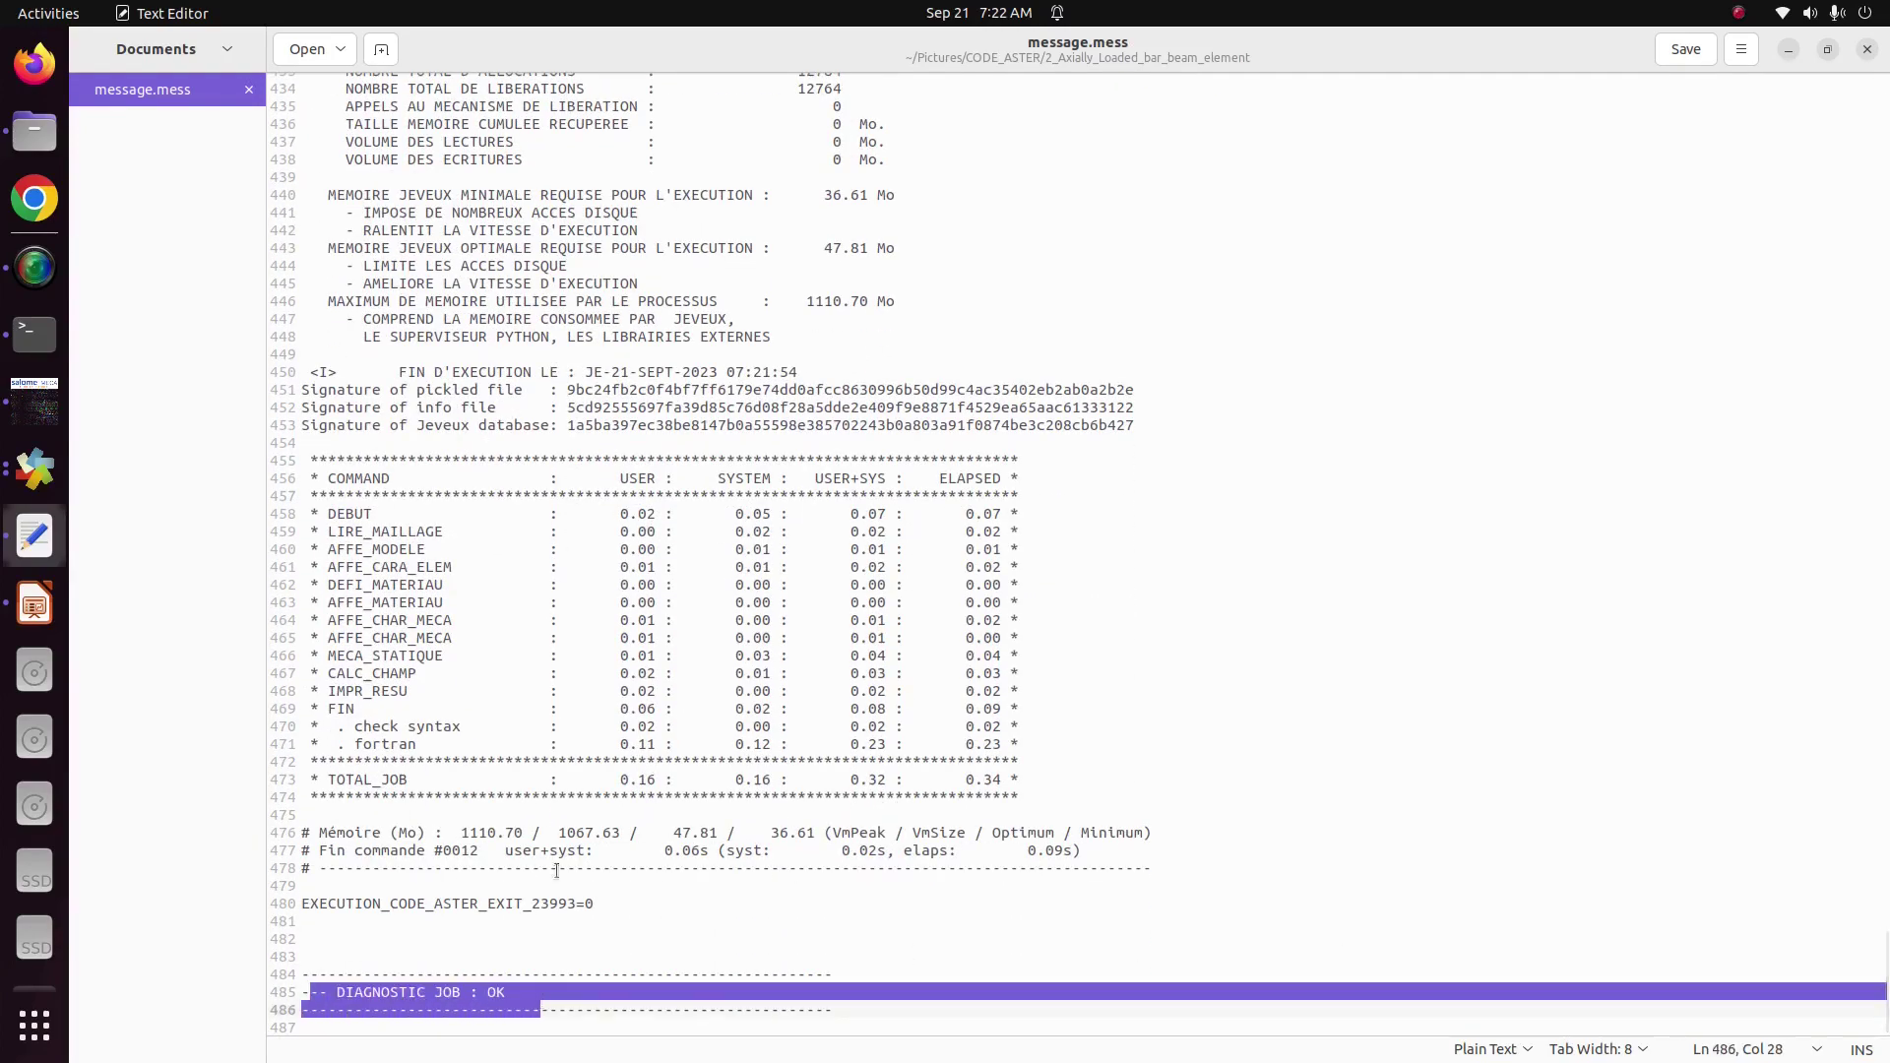
{"action": "scroll", "coordinate": [578, 631], "scroll_direction": "up", "scroll_amount": 8}
{"action": "scroll", "coordinate": [576, 620], "scroll_direction": "down", "scroll_amount": 8}
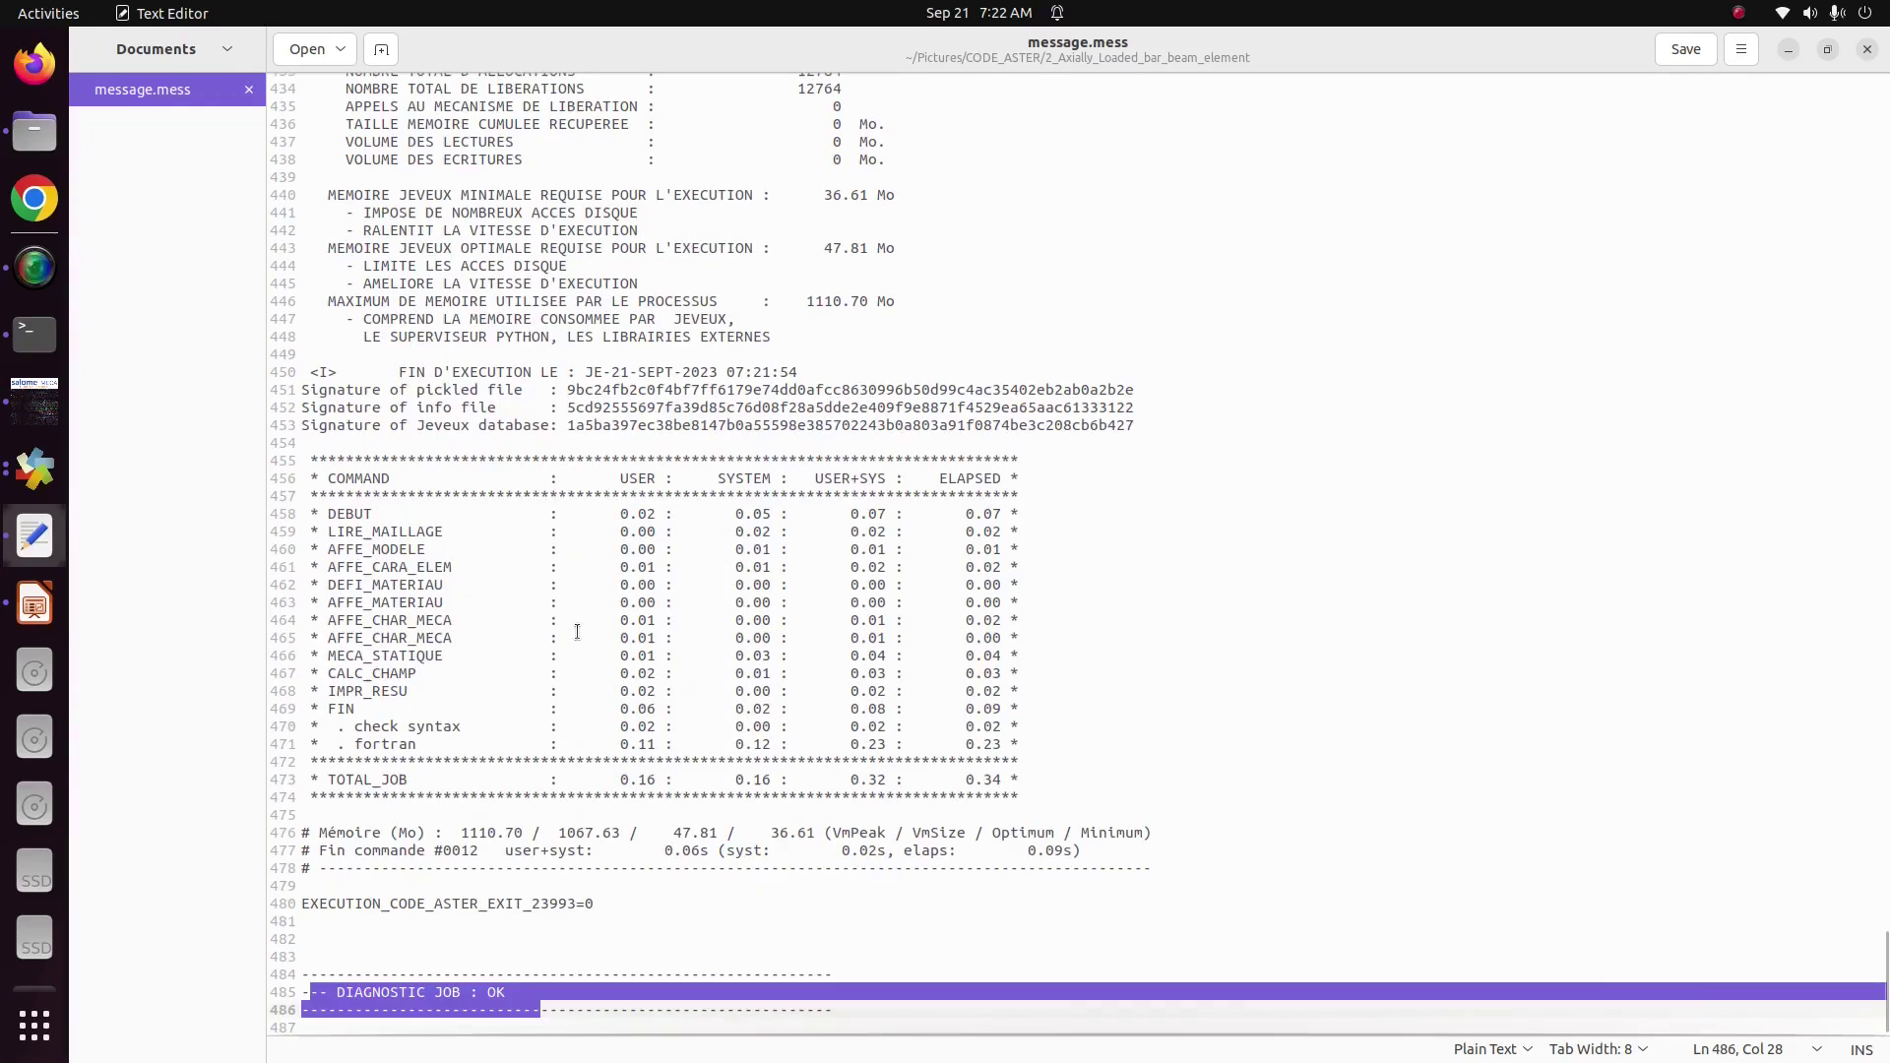
{"action": "scroll", "coordinate": [616, 935], "scroll_direction": "up", "scroll_amount": 20}
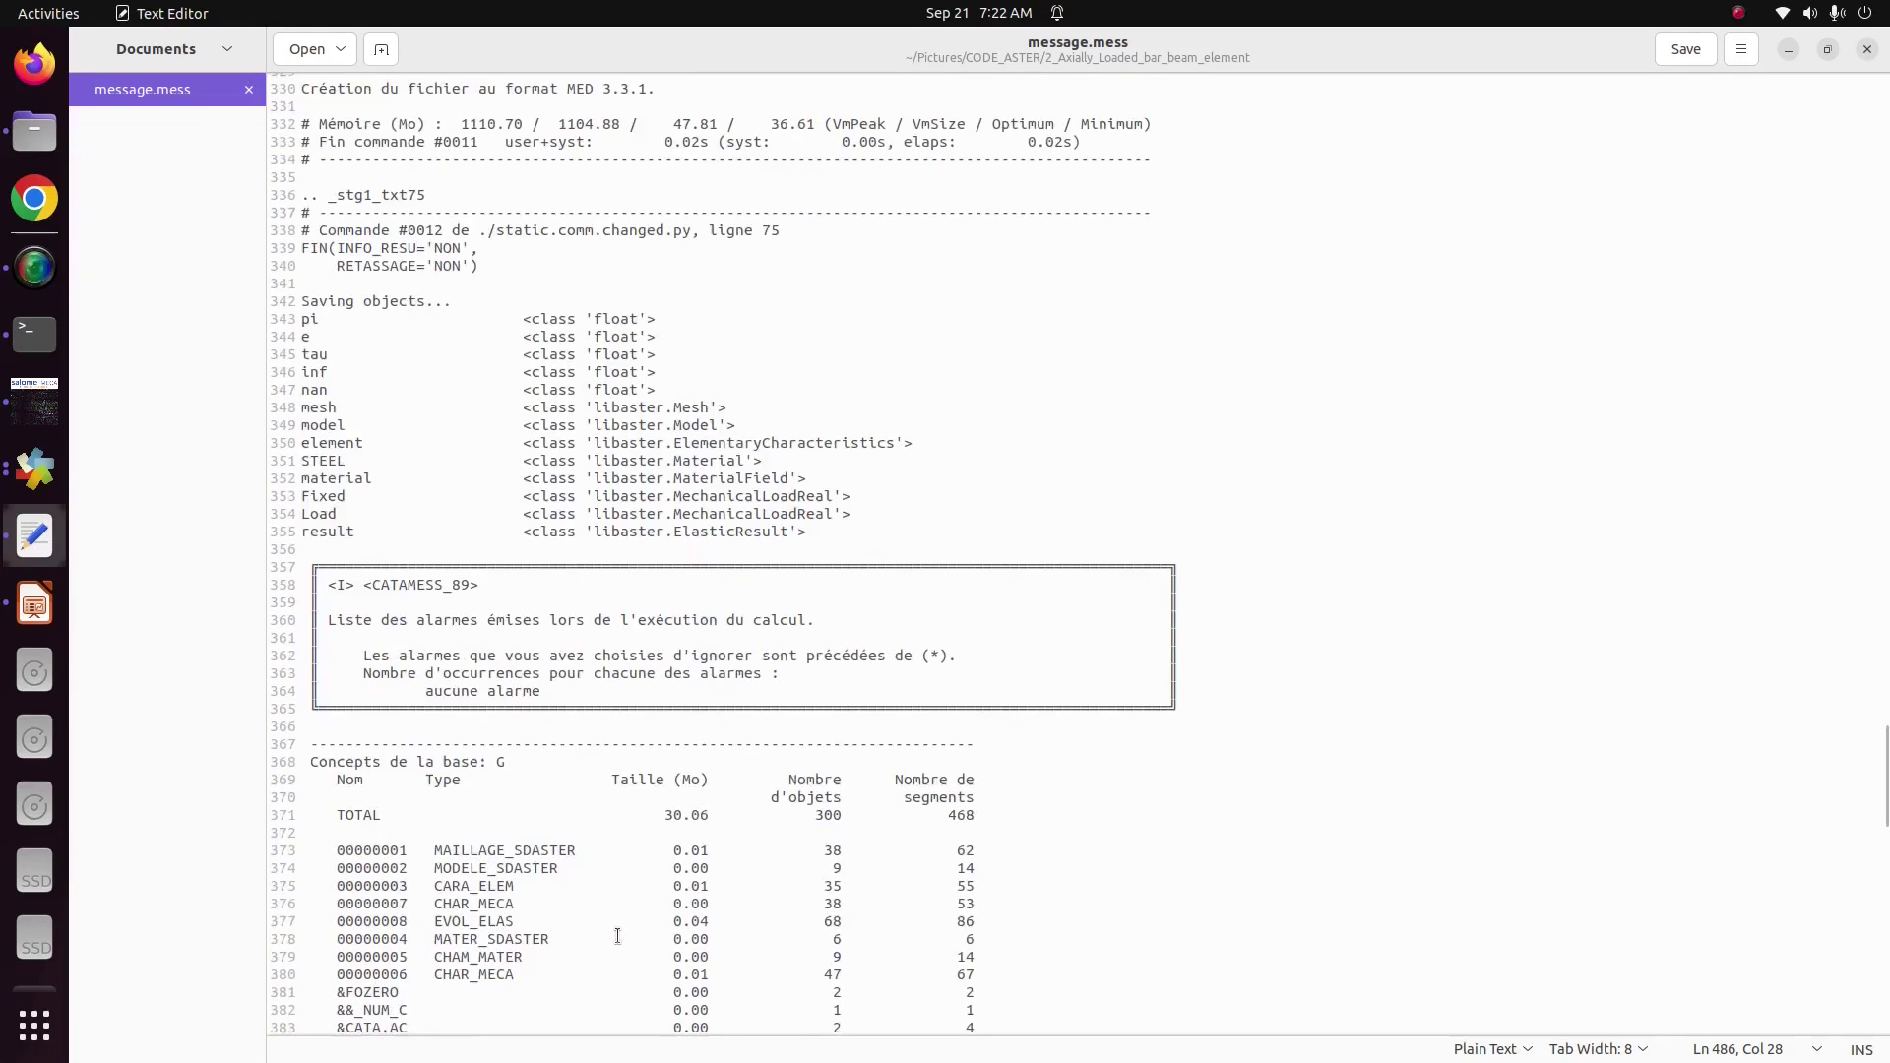
{"action": "scroll", "coordinate": [617, 935], "scroll_direction": "down", "scroll_amount": 7}
{"action": "scroll", "coordinate": [616, 935], "scroll_direction": "up", "scroll_amount": 14}
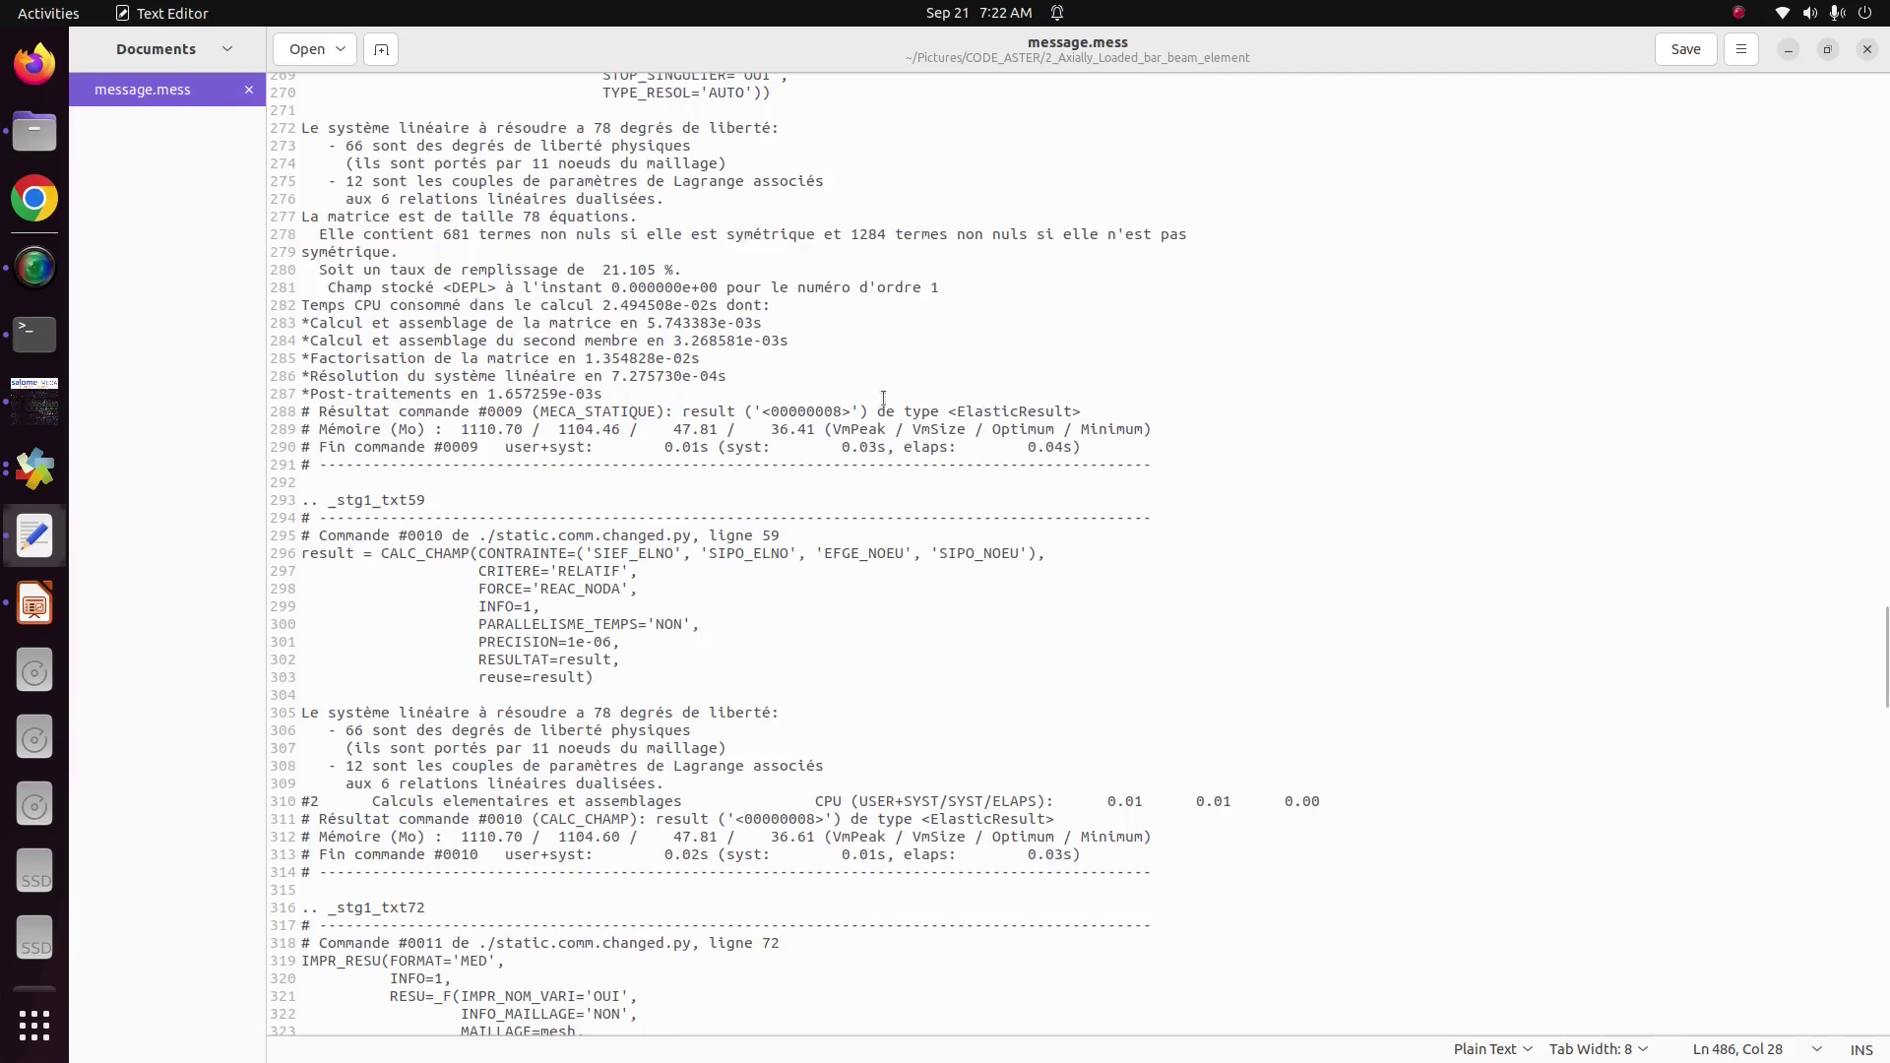
{"action": "left_click", "coordinate": [1868, 50]}
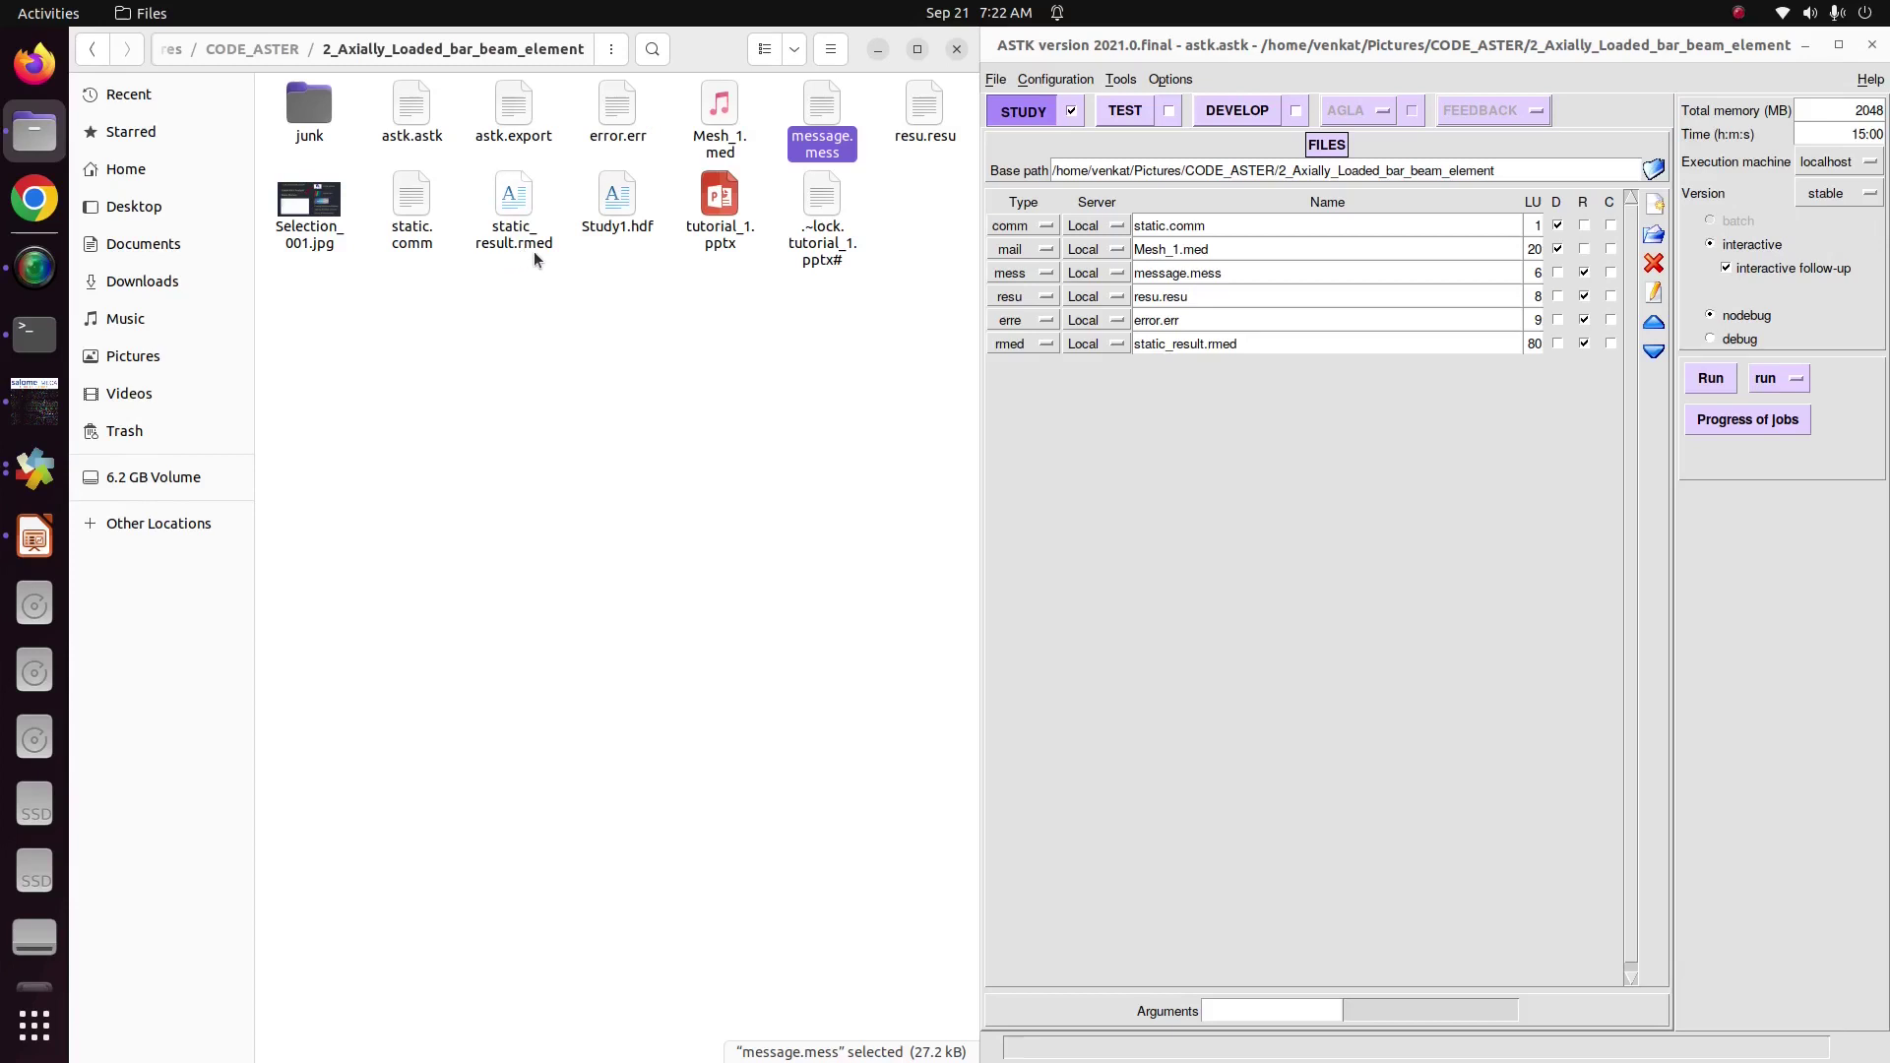
Bring salome_meca forward and switch to the ParaVis module.
{"action": "left_click", "coordinate": [35, 401]}
{"action": "left_click", "coordinate": [341, 112]}
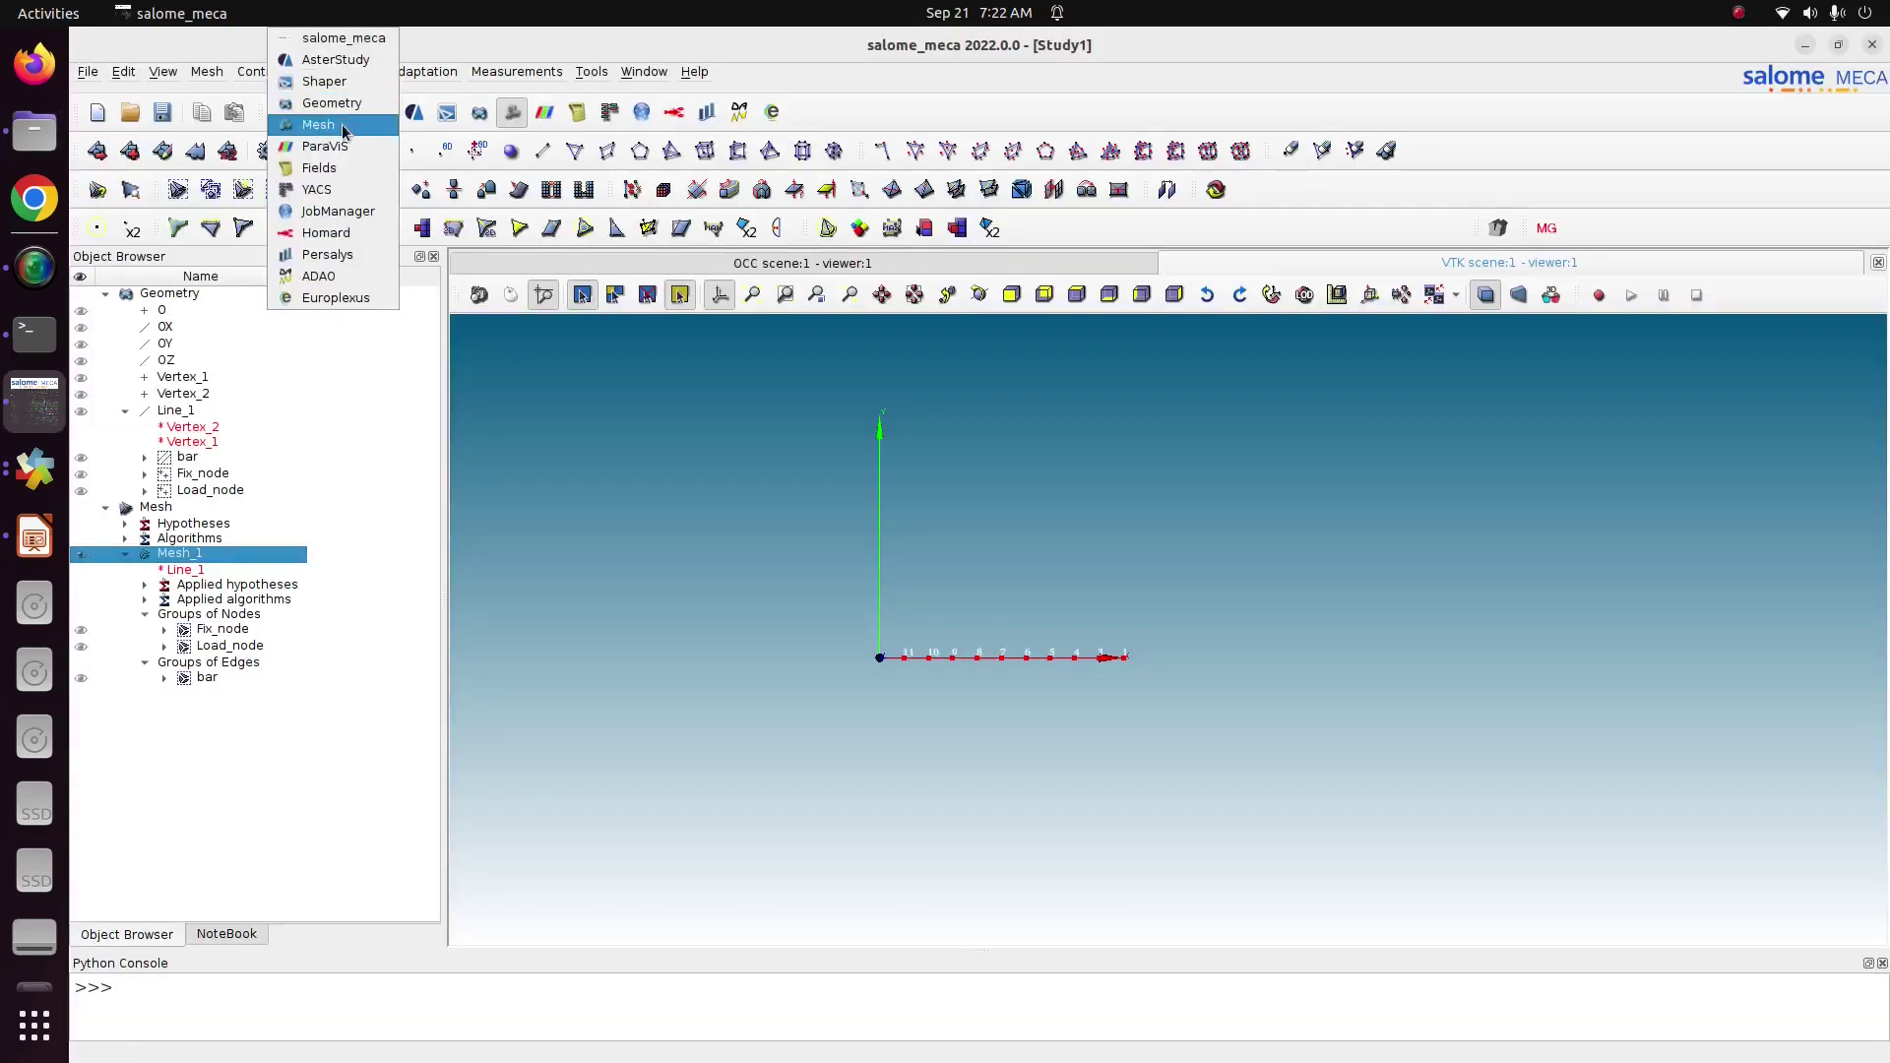
{"action": "left_click", "coordinate": [341, 140]}
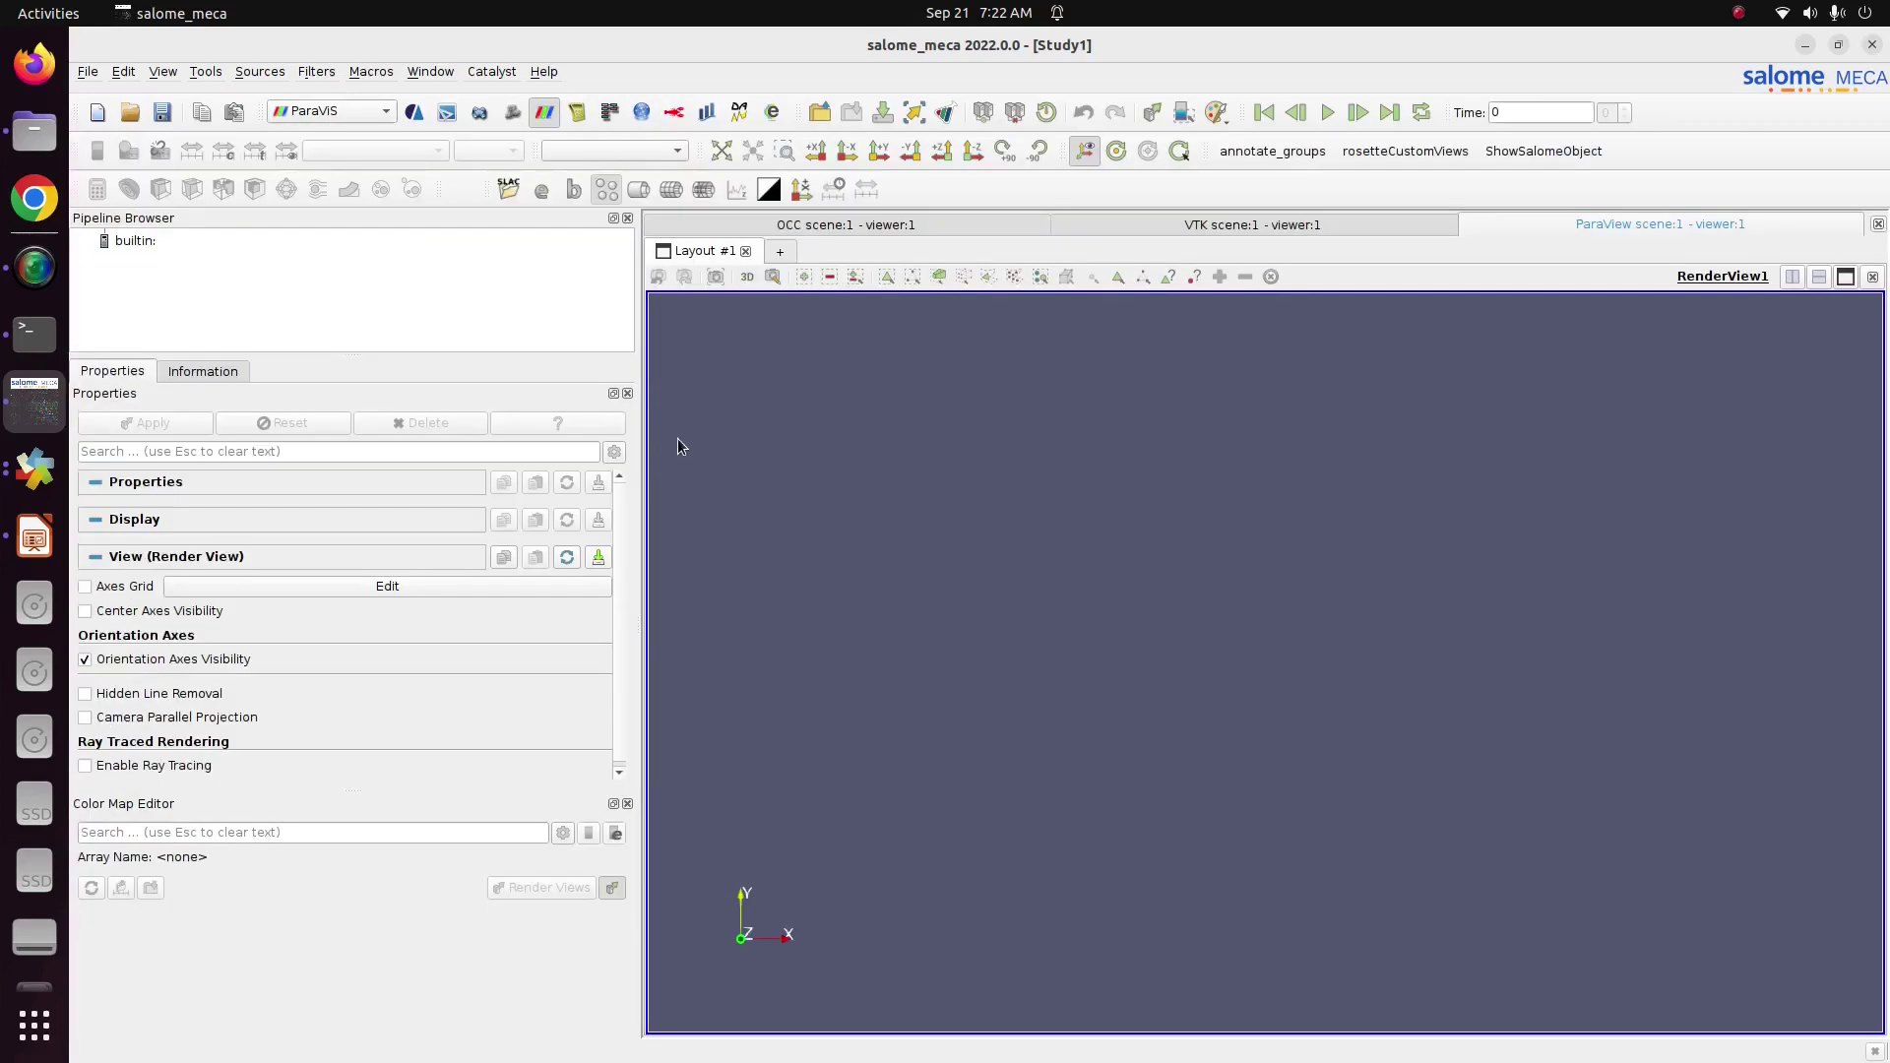
Open static_result.rmed from Pictures/CODE_ASTER/2_Axially_Loaded_bar_beam_element on the builtin server.
{"action": "left_click", "coordinate": [139, 241]}
{"action": "right_click", "coordinate": [139, 241]}
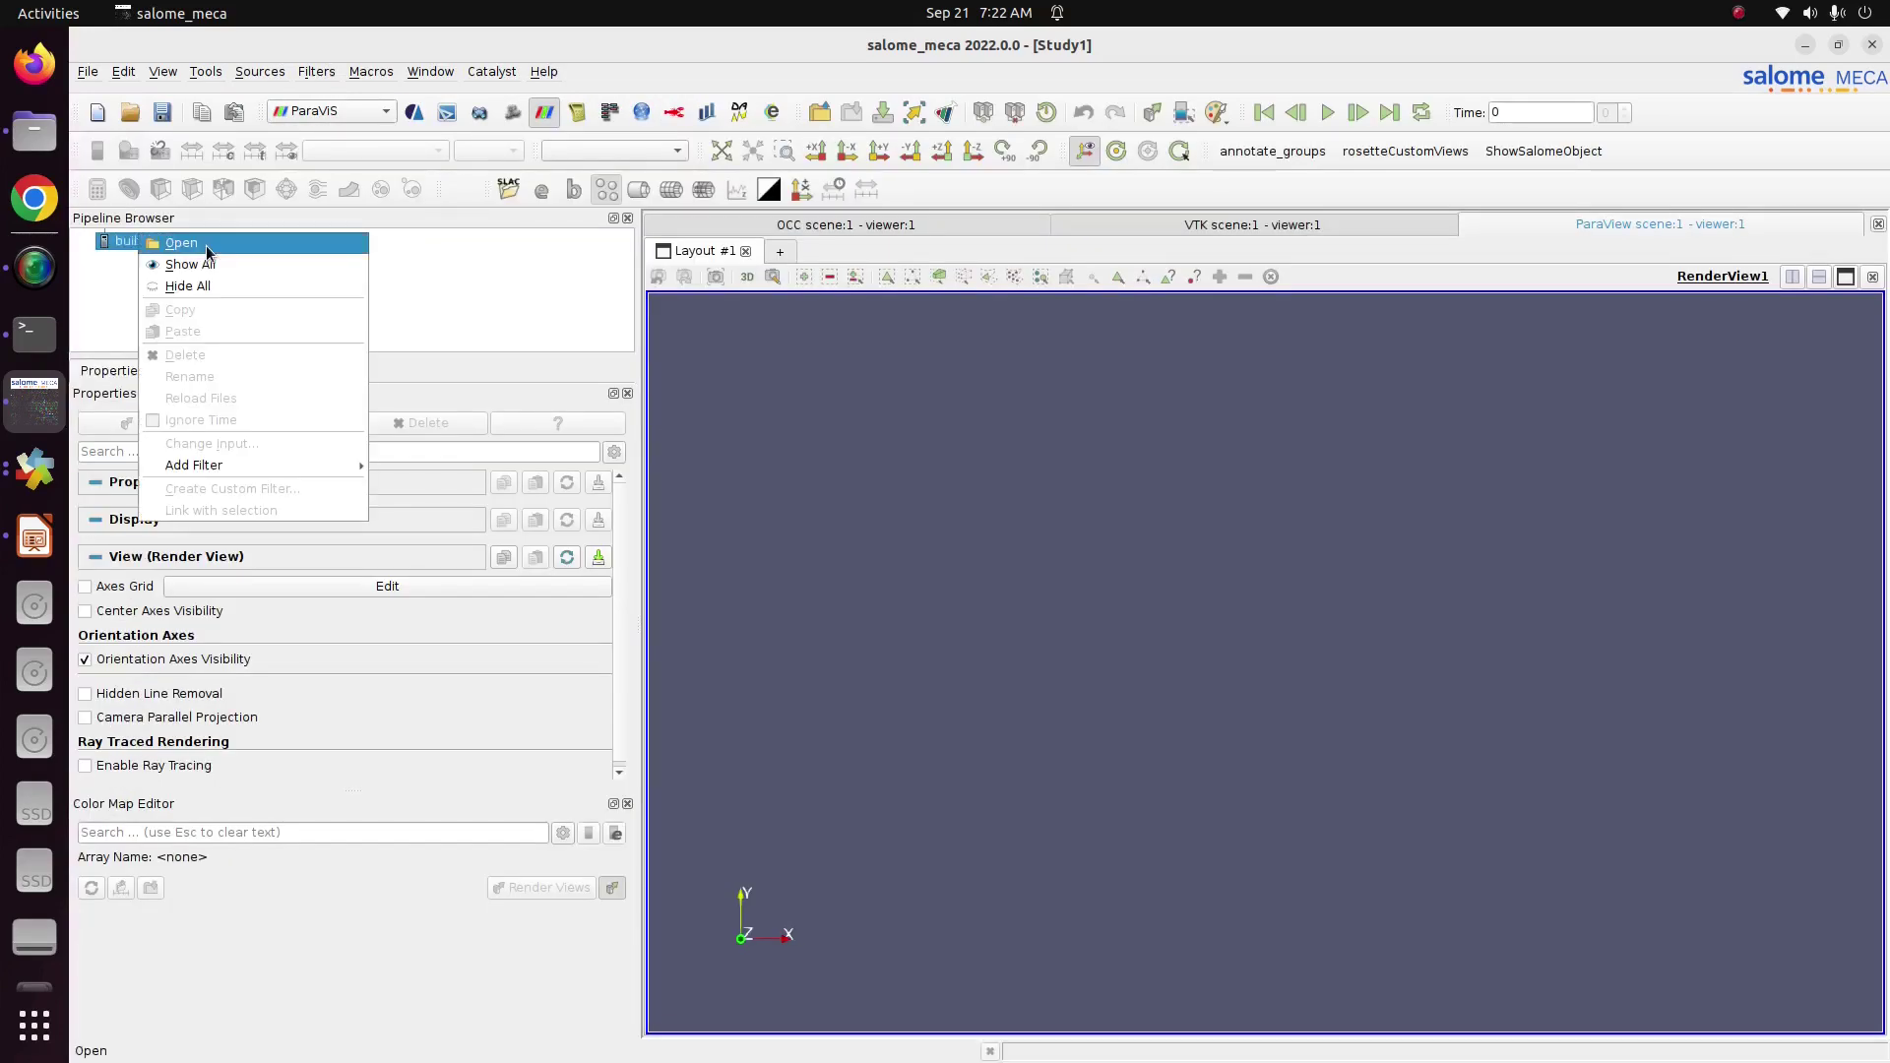
{"action": "left_click", "coordinate": [210, 258]}
{"action": "left_click", "coordinate": [886, 388]}
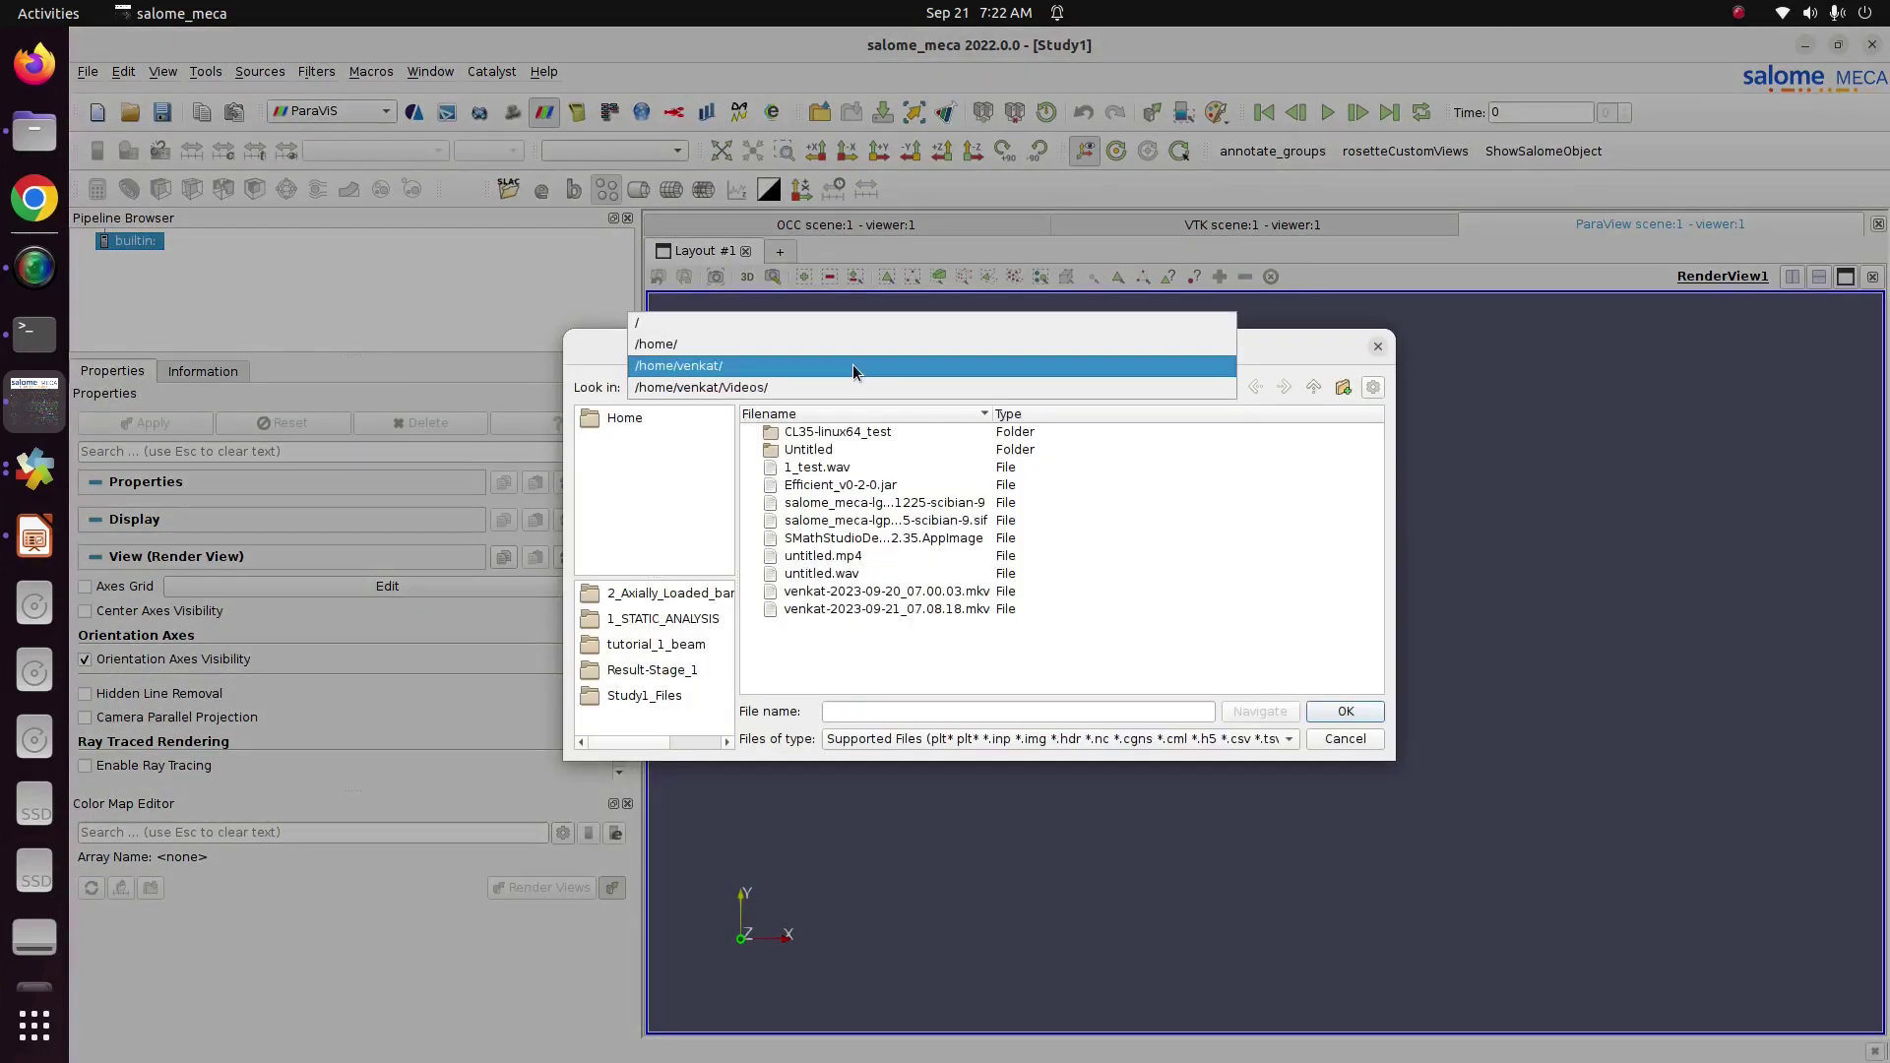
{"action": "left_click", "coordinate": [852, 364]}
{"action": "double_click", "coordinate": [819, 611]}
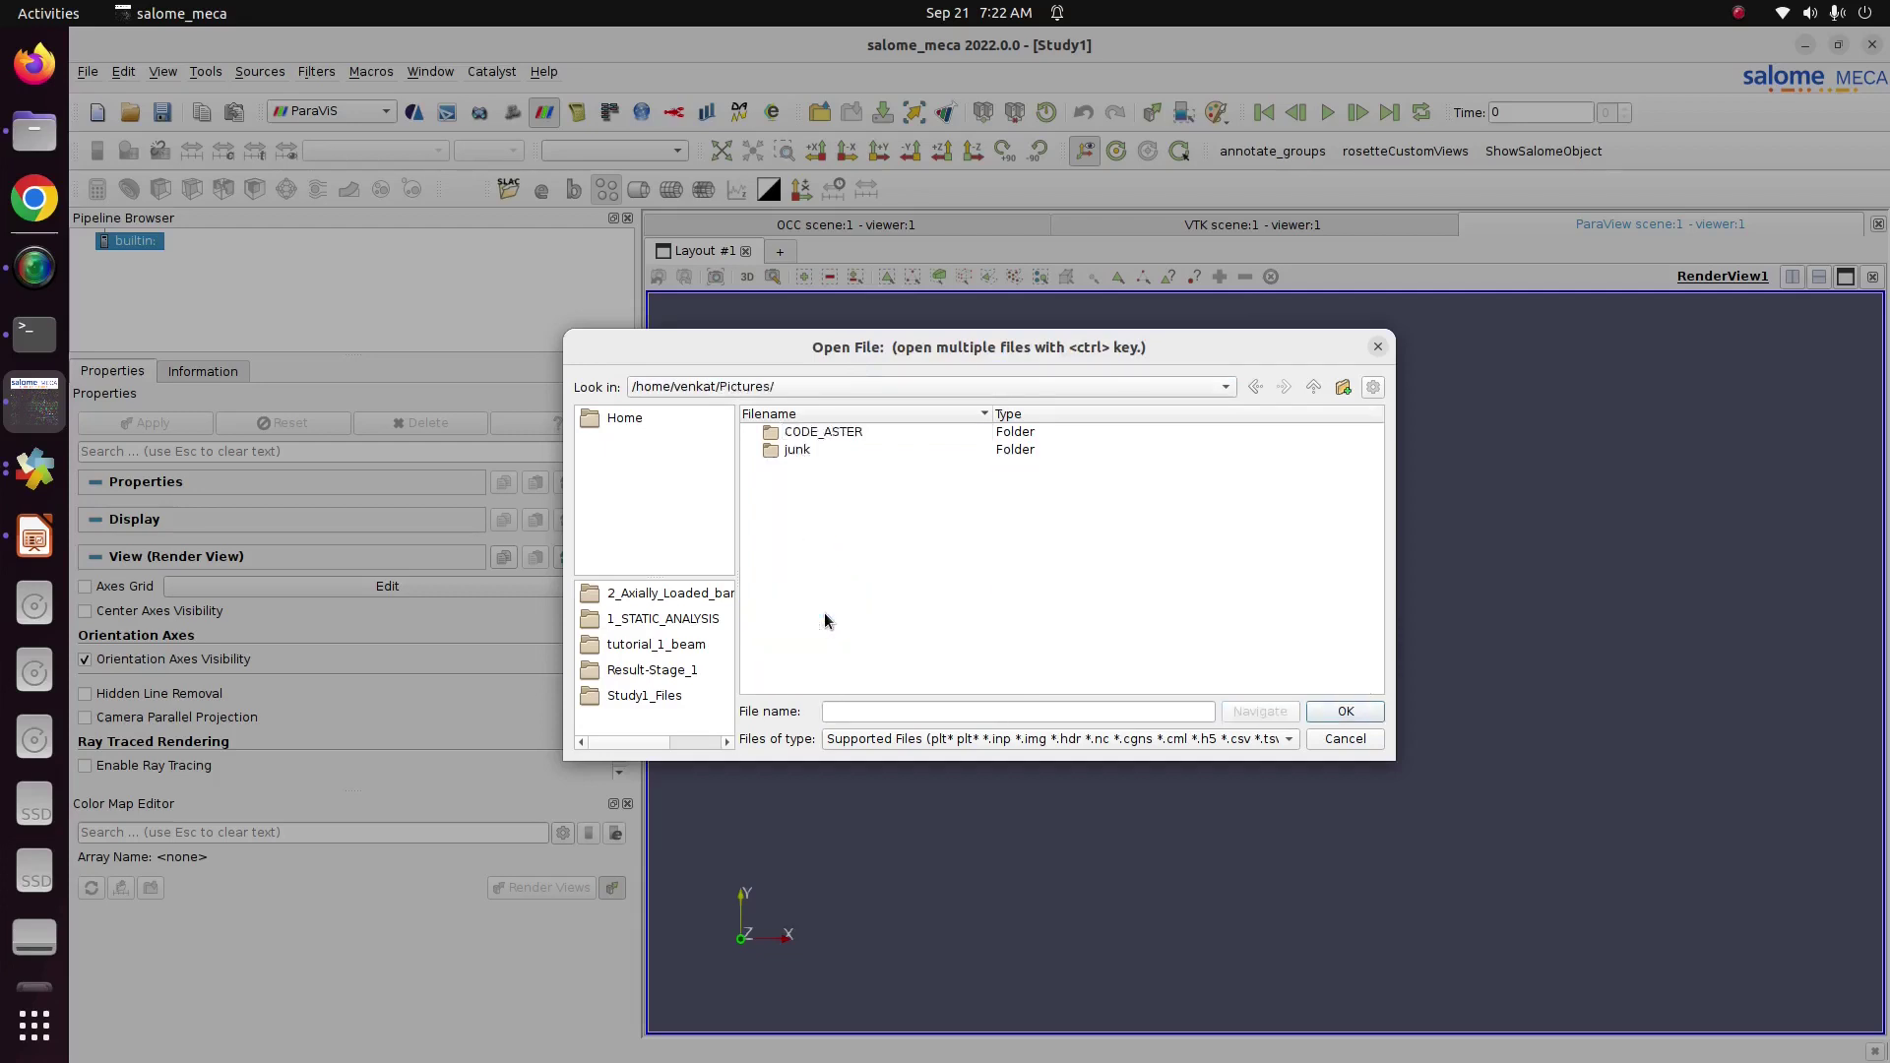
{"action": "left_click", "coordinate": [814, 435]}
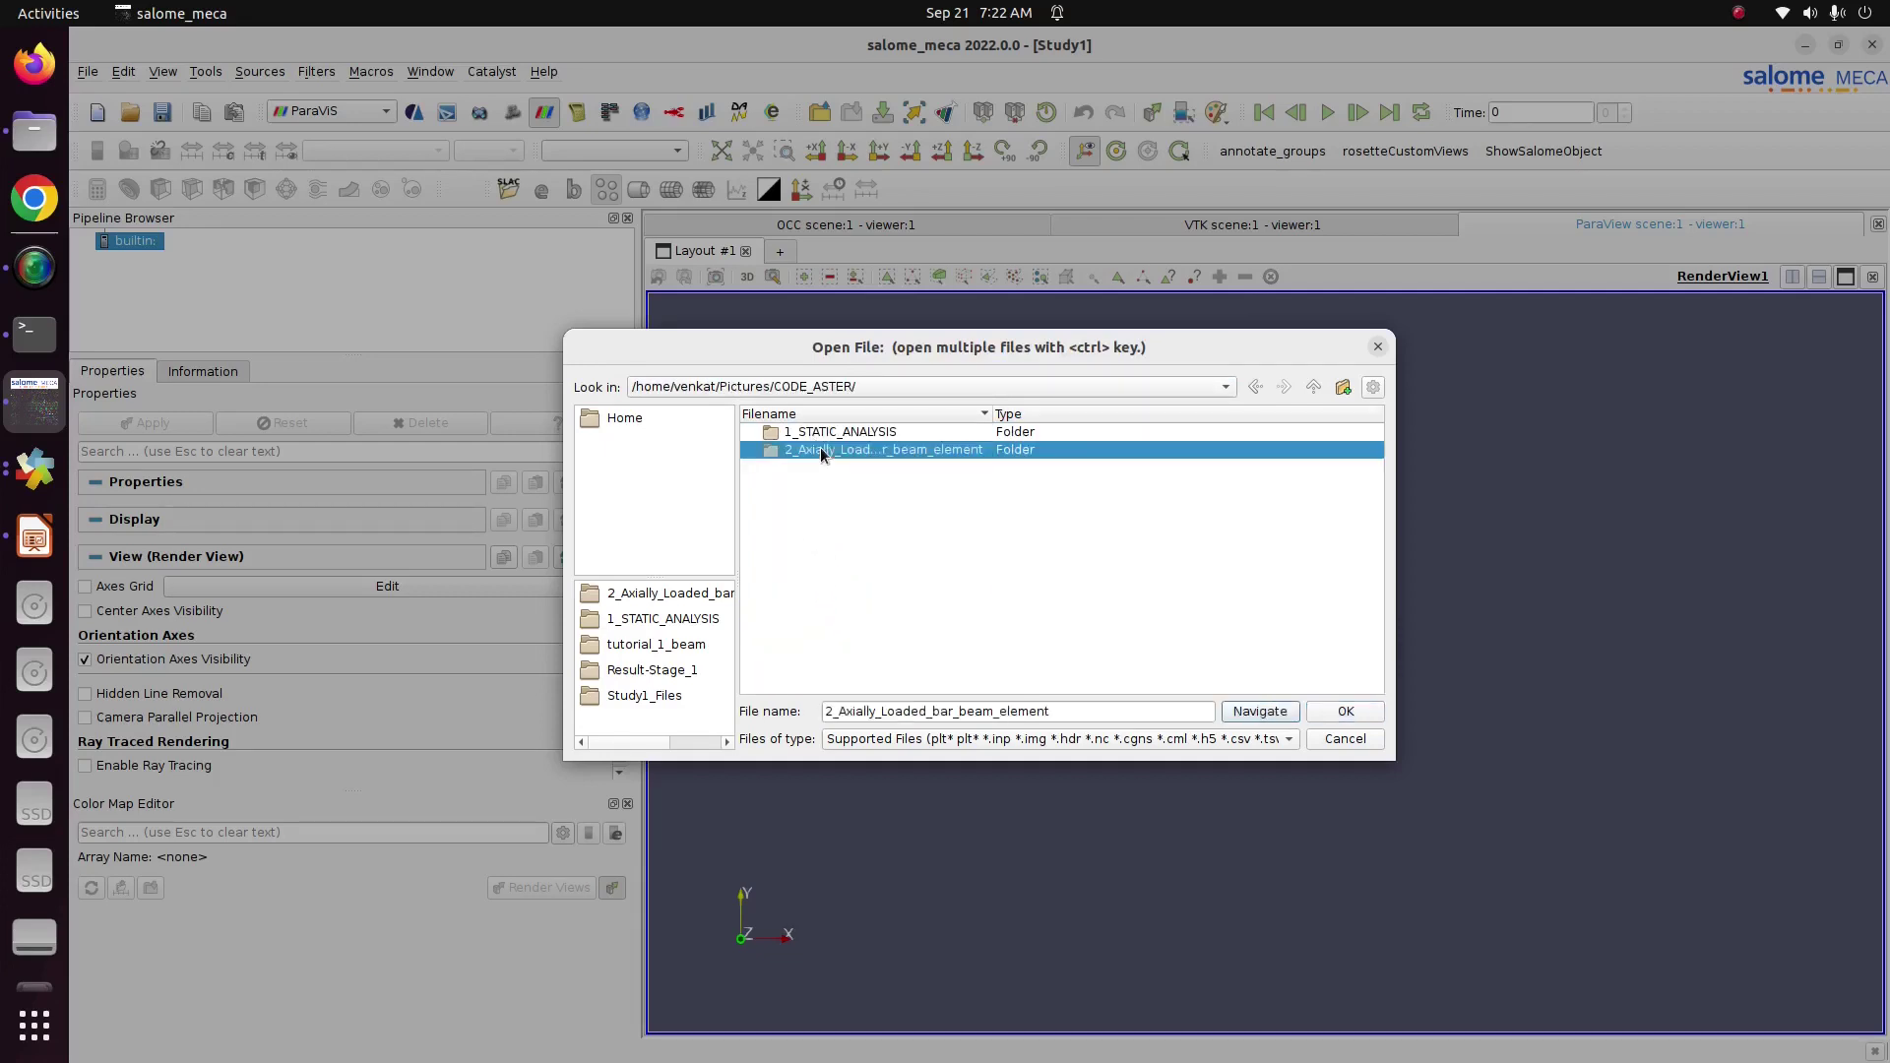
{"action": "double_click", "coordinate": [818, 450]}
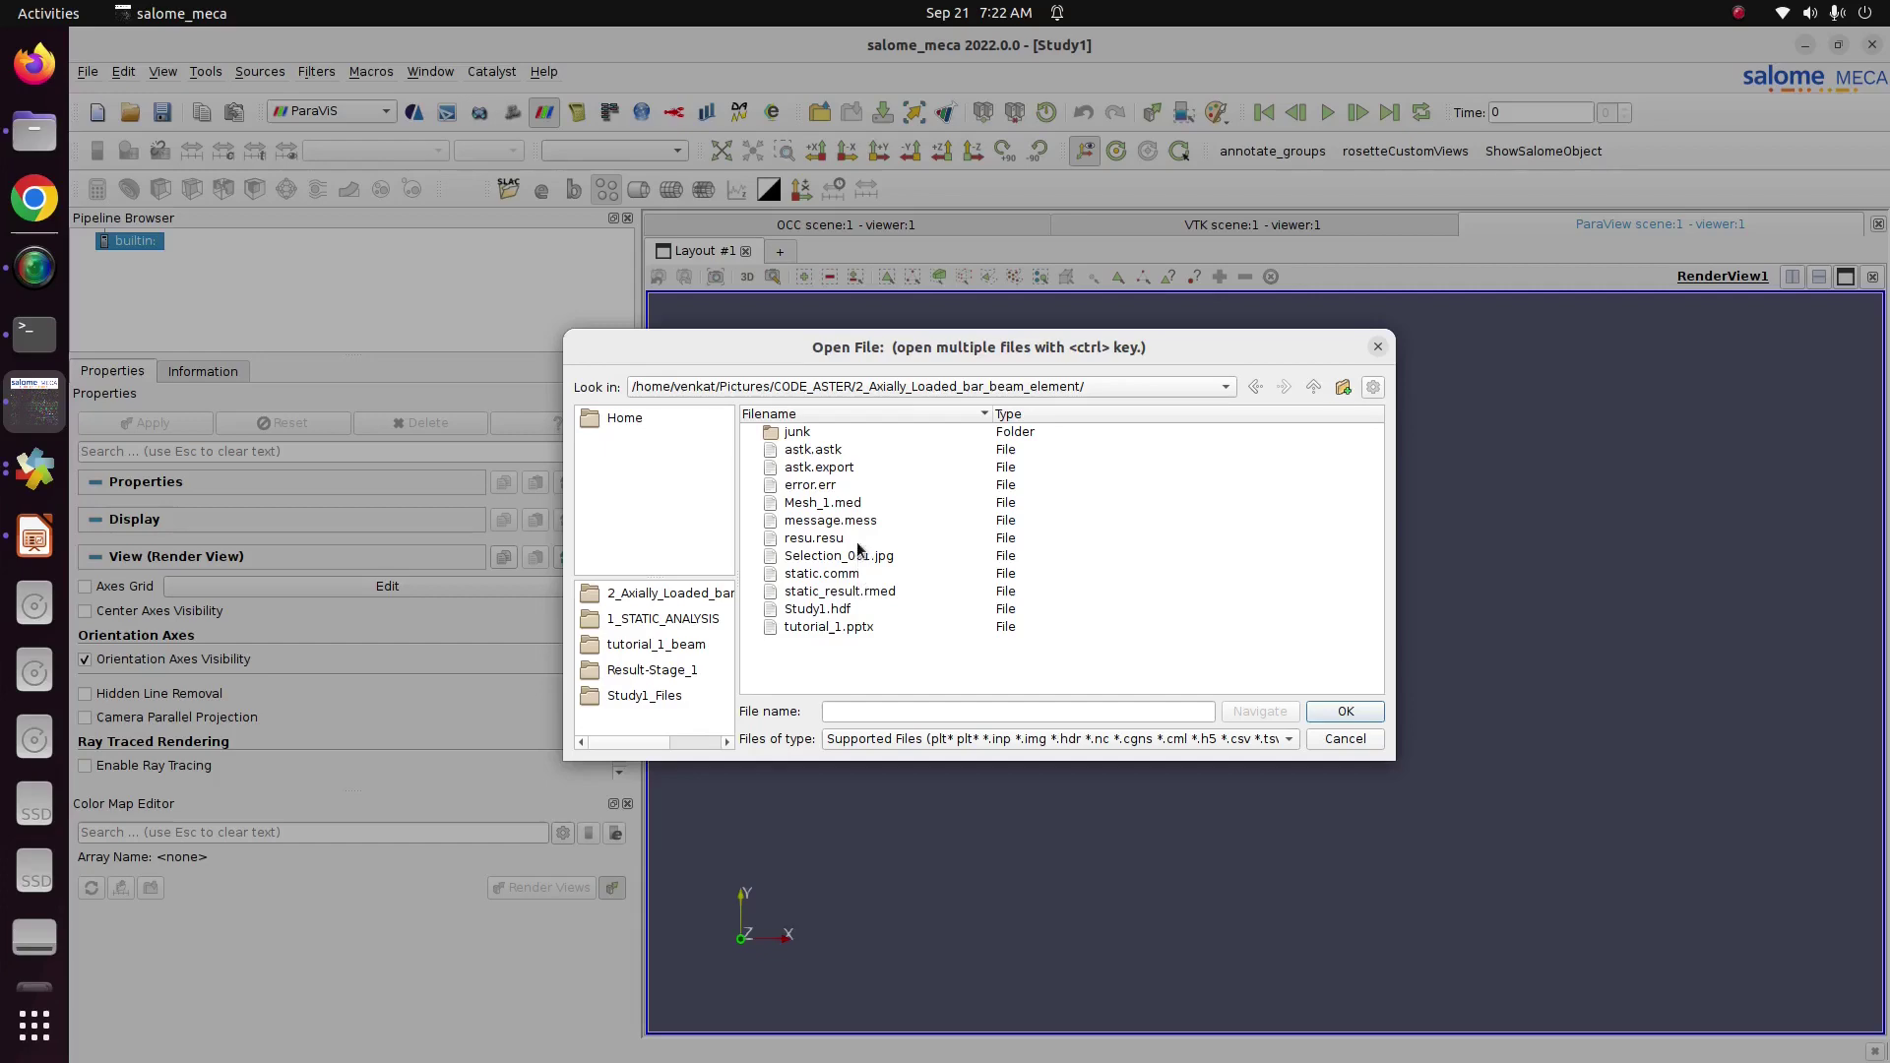
{"action": "left_click", "coordinate": [883, 591]}
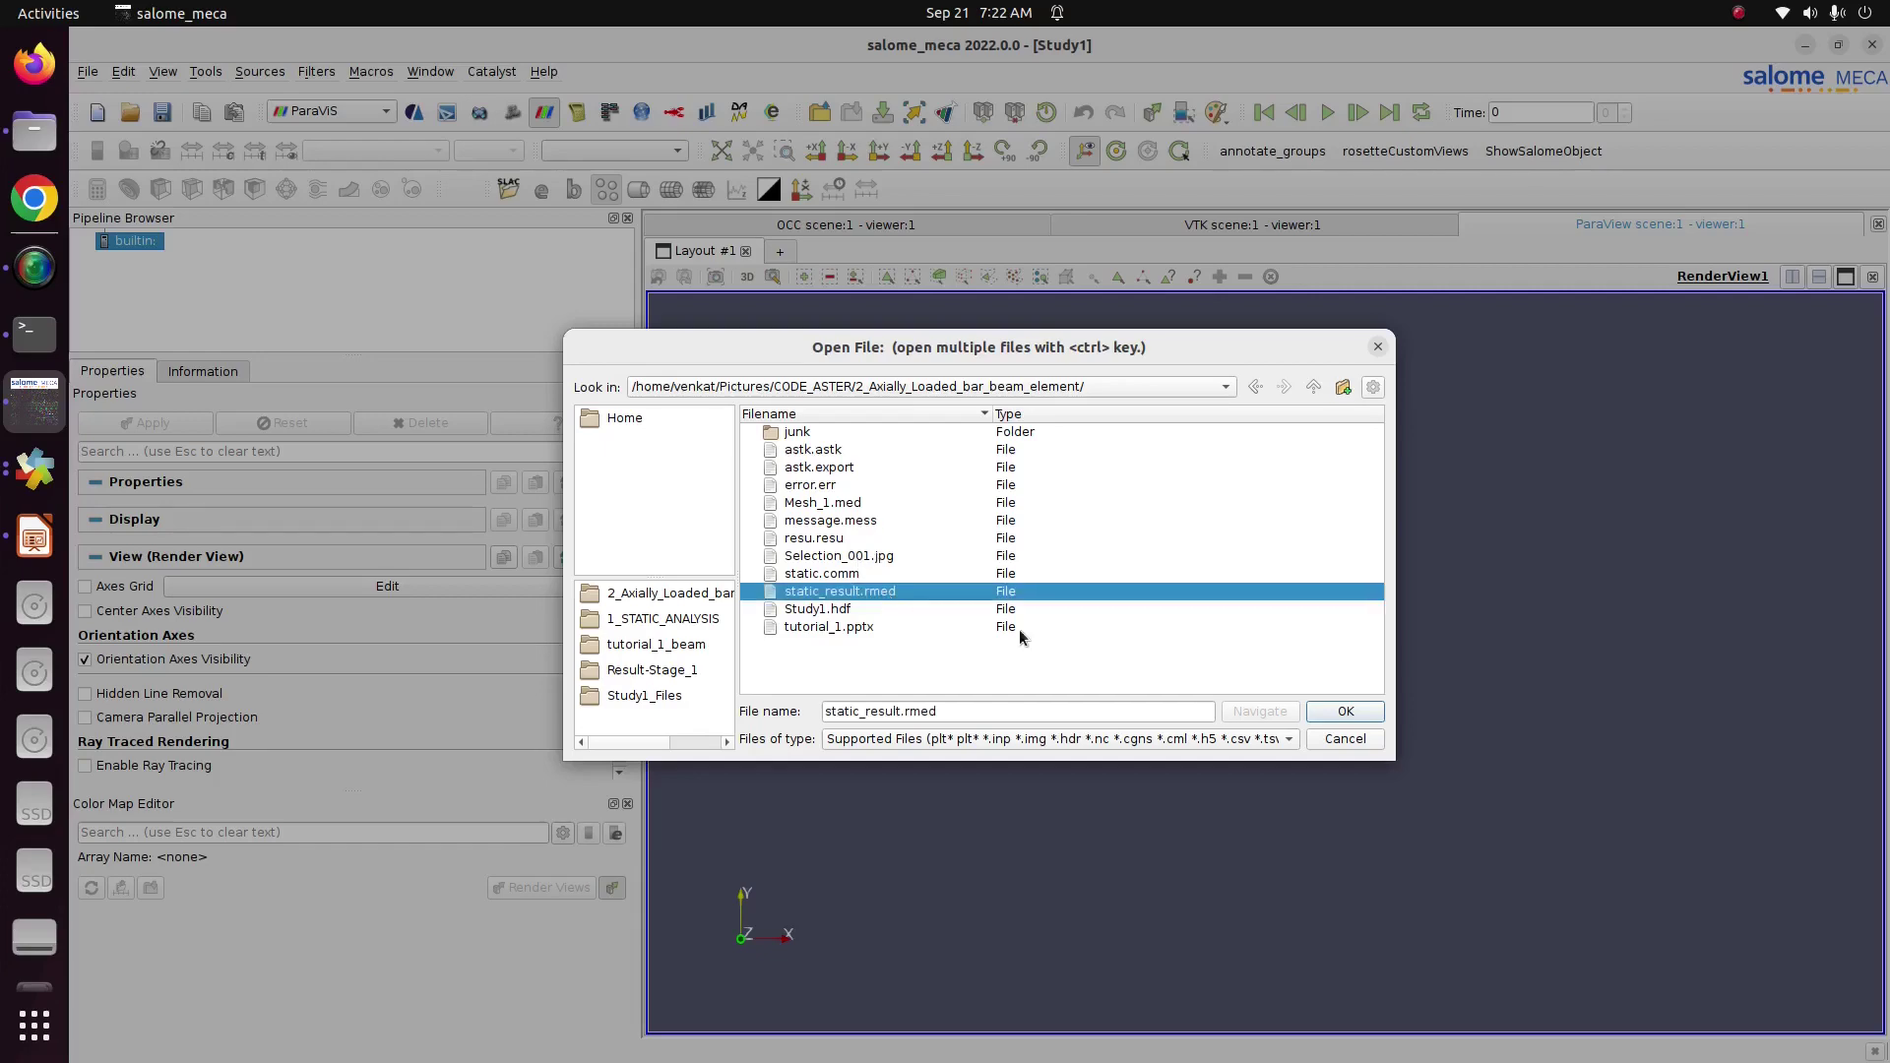
{"action": "left_click", "coordinate": [1330, 711]}
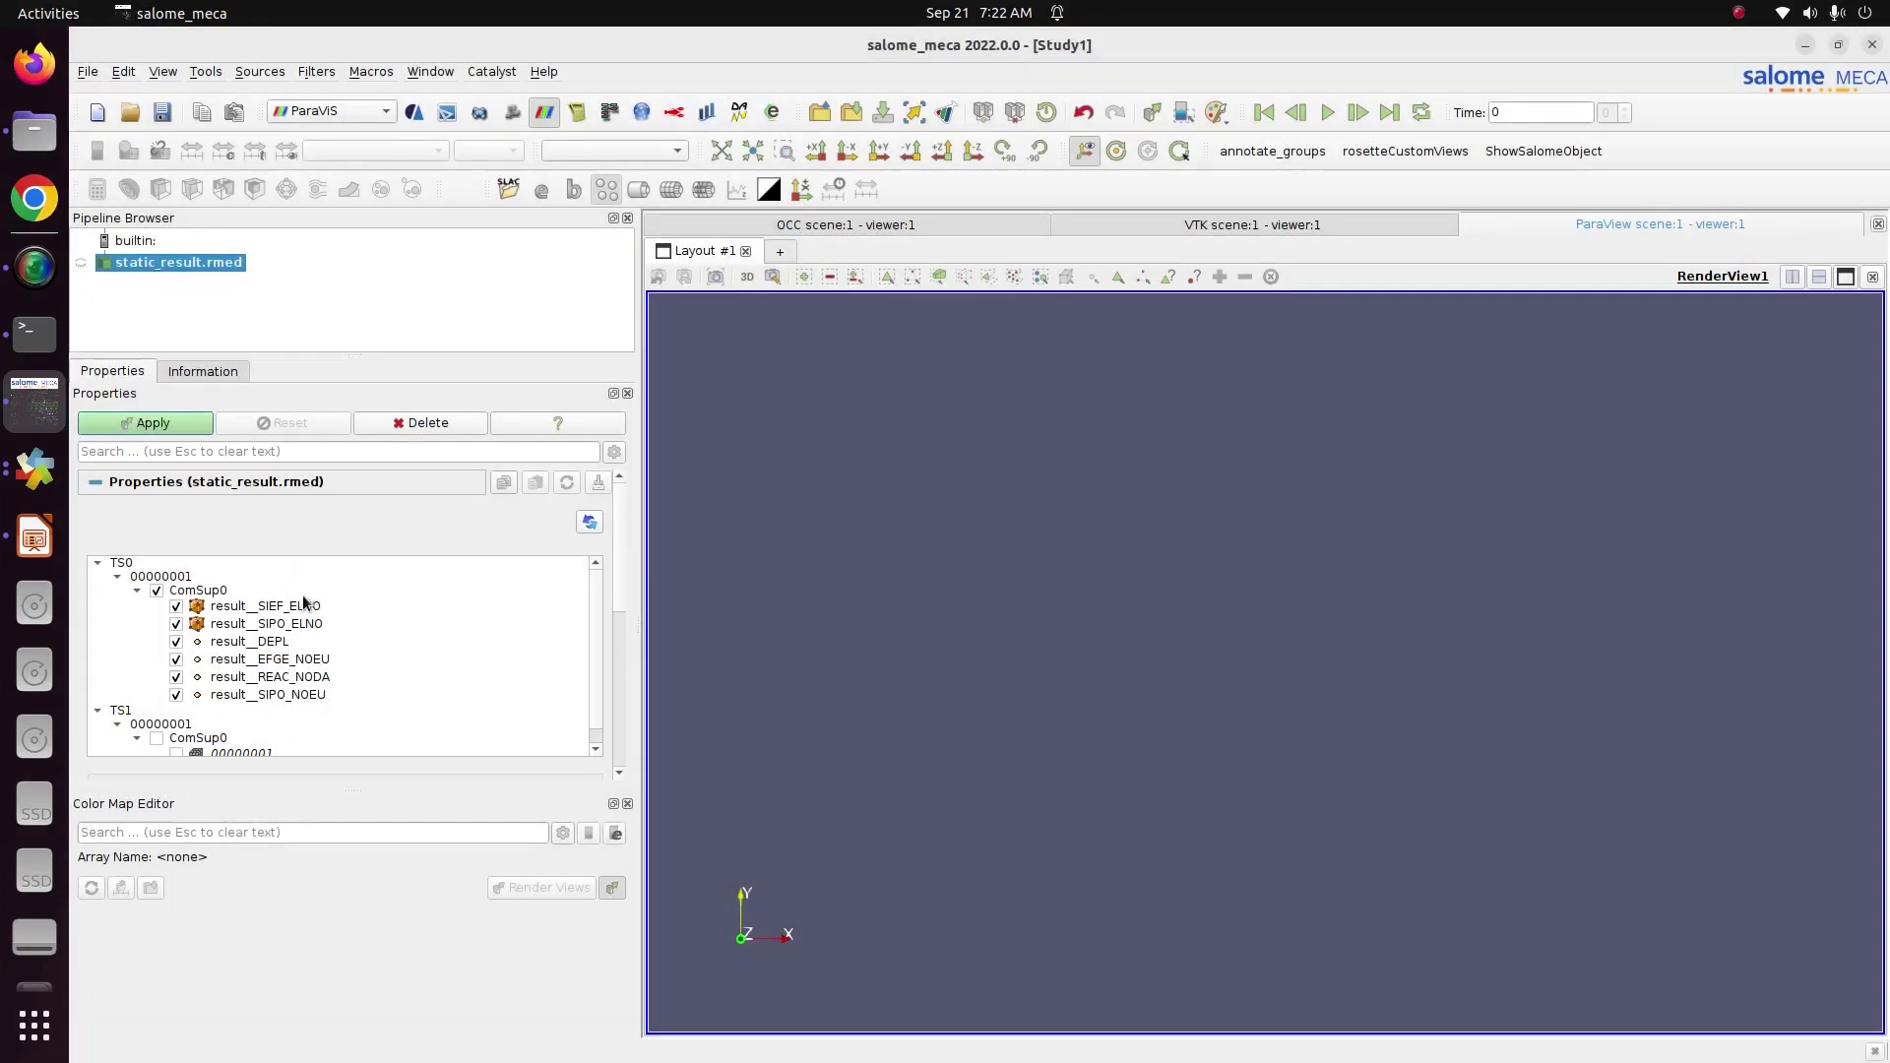
Apply and view the bar along +Z, coloured by result__DEPL Magnitude, with the legend at upper left.
{"action": "left_click", "coordinate": [174, 433]}
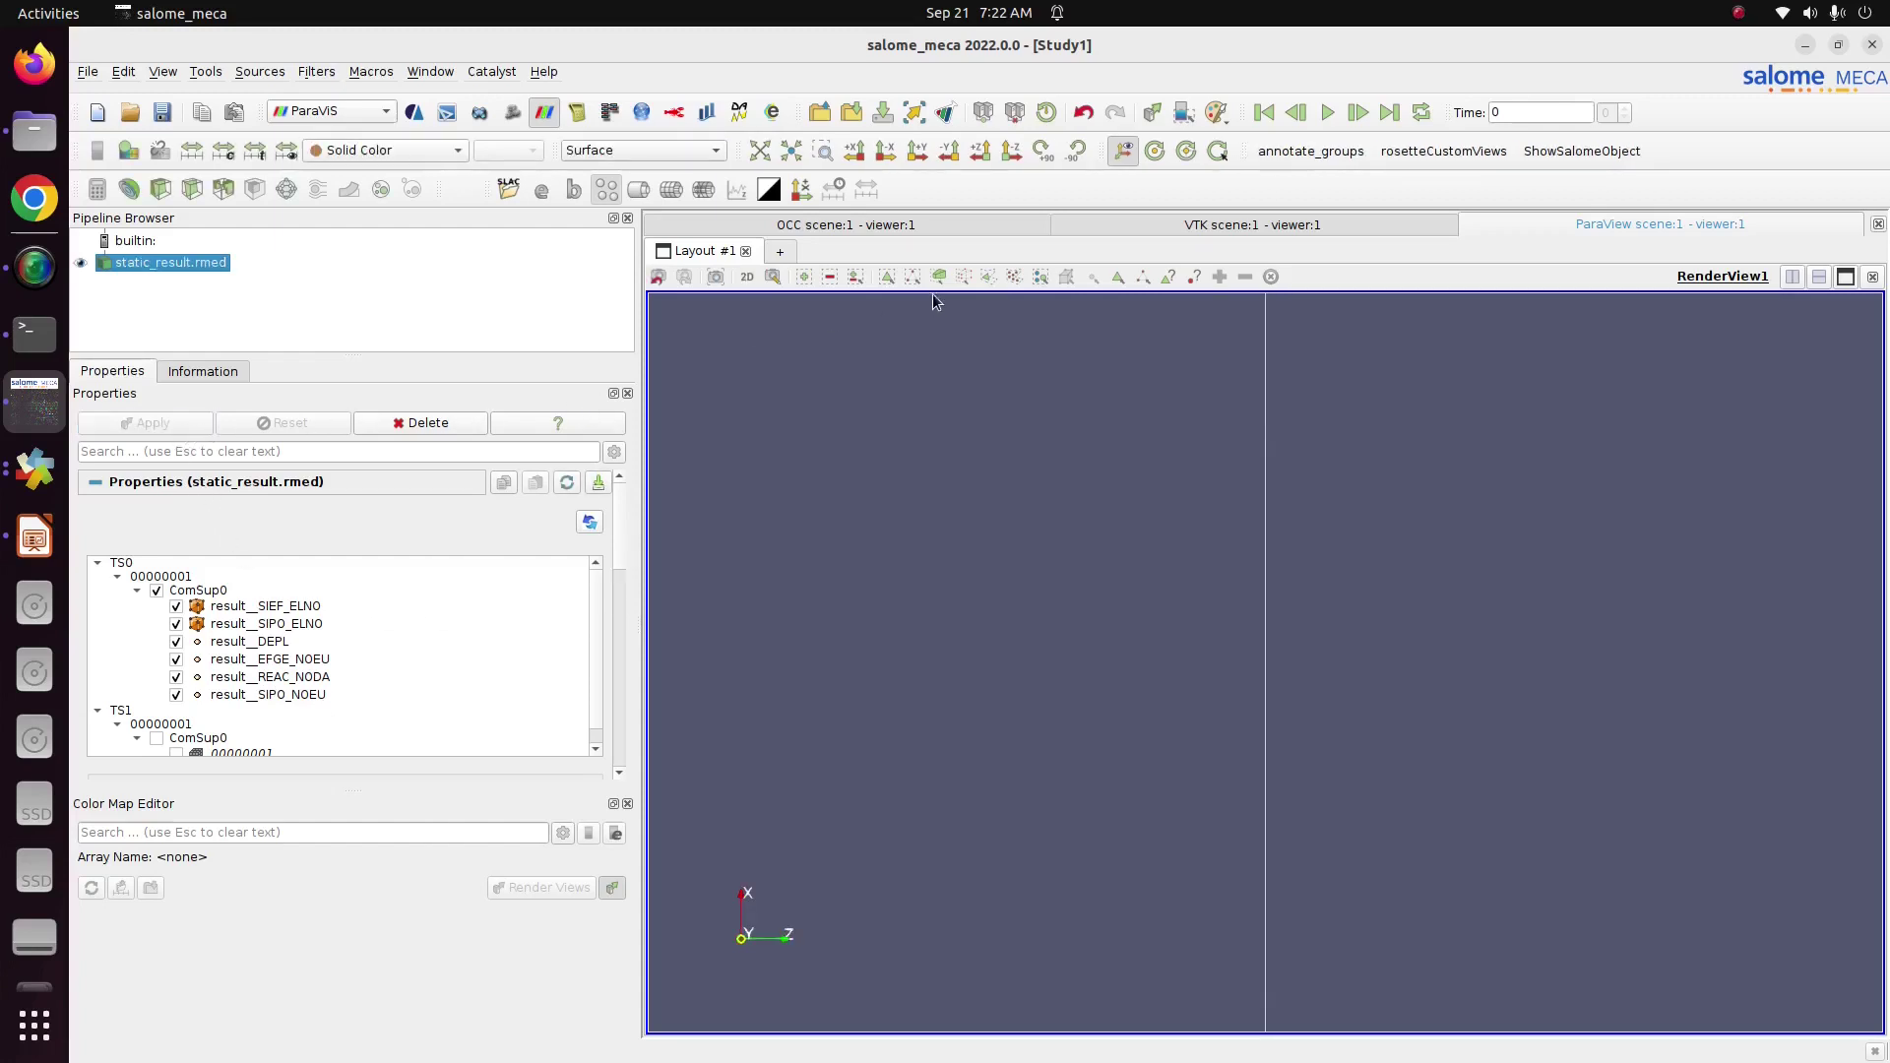
{"action": "left_click", "coordinate": [978, 153]}
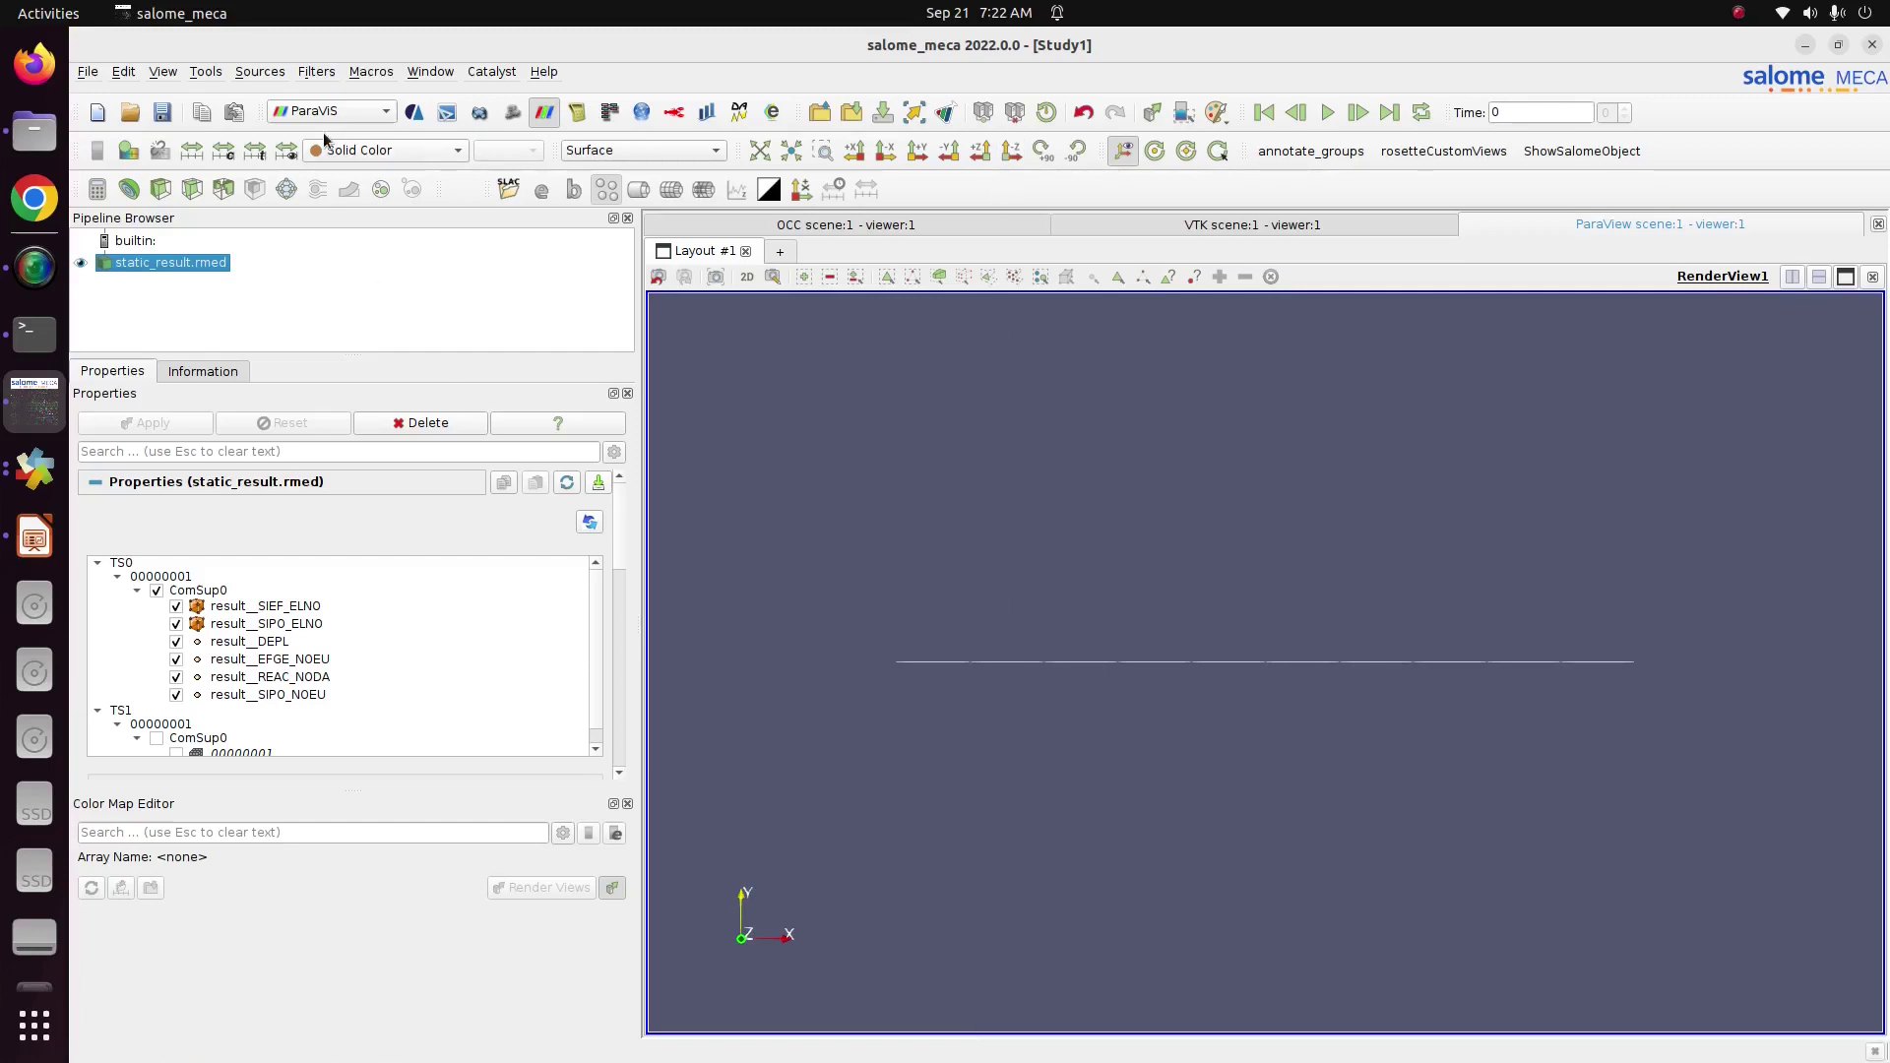
{"action": "left_click", "coordinate": [349, 152]}
{"action": "left_click", "coordinate": [433, 191]}
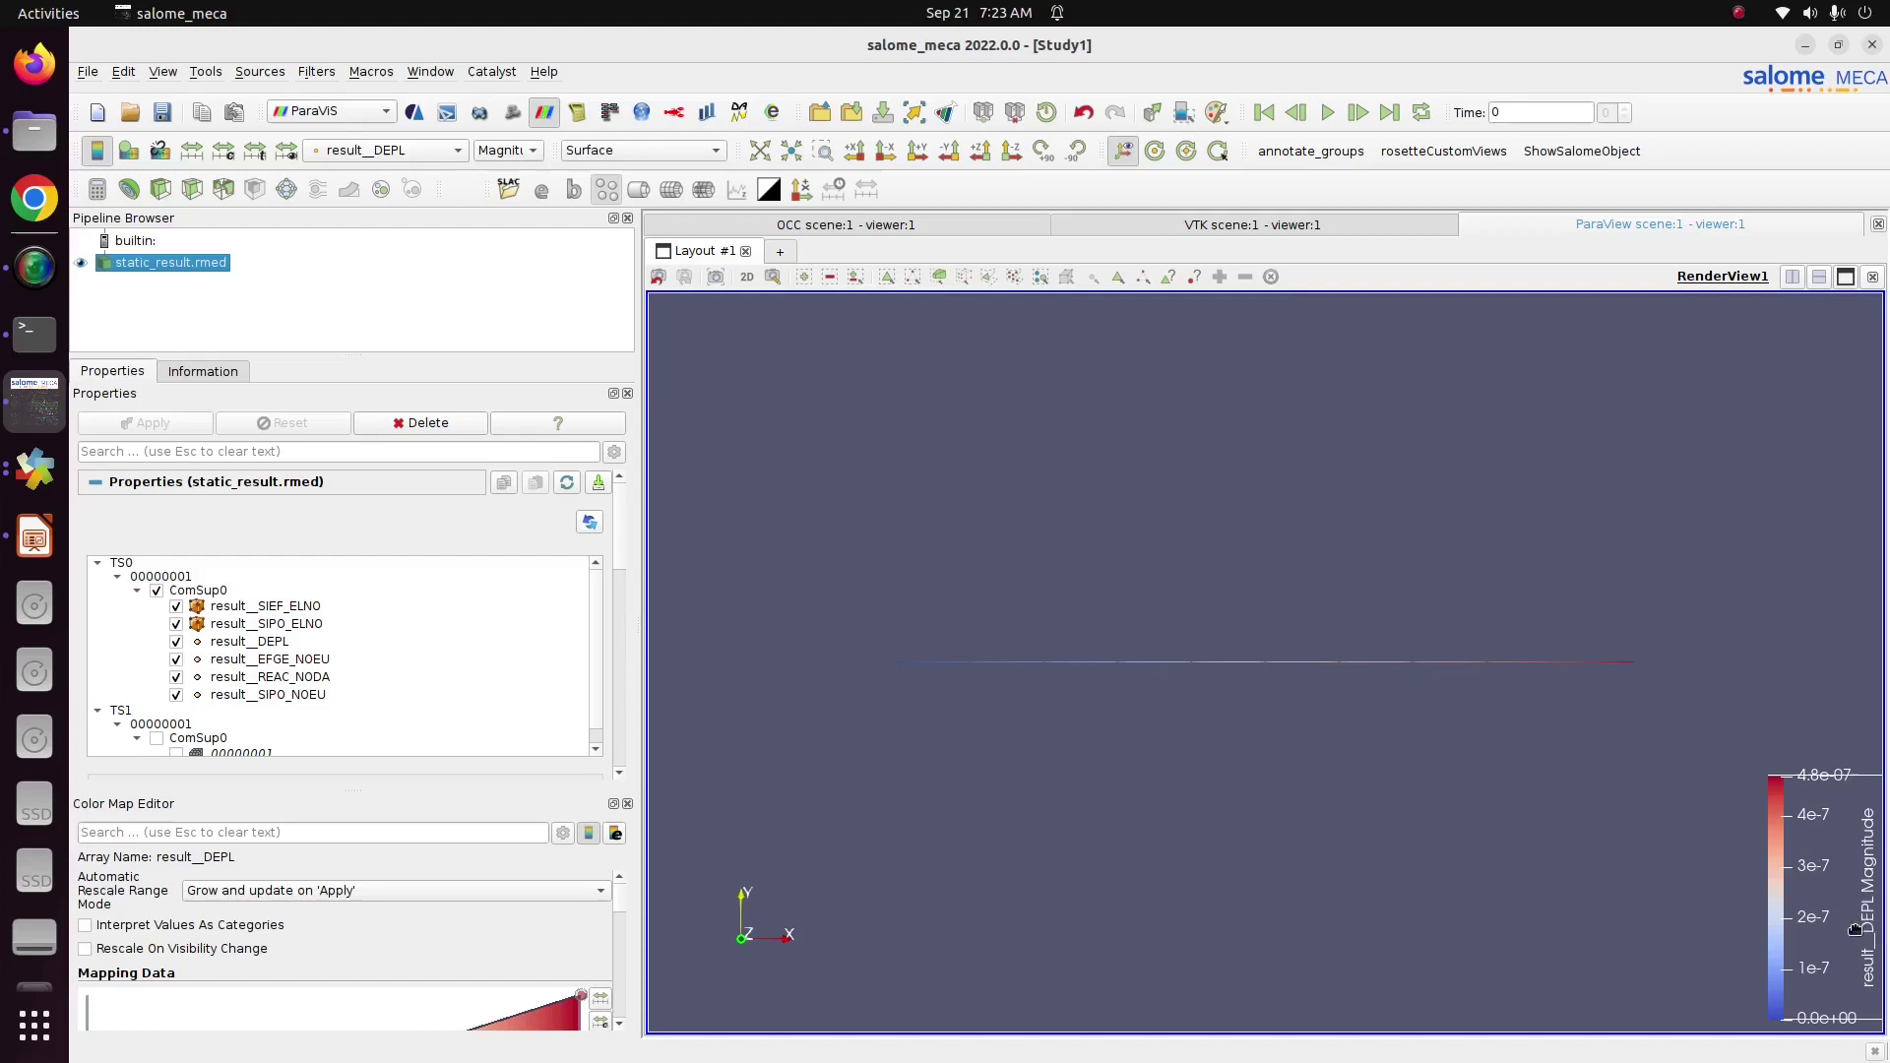
{"action": "left_click_drag", "start_coordinate": [1856, 931], "coordinate": [786, 487]}
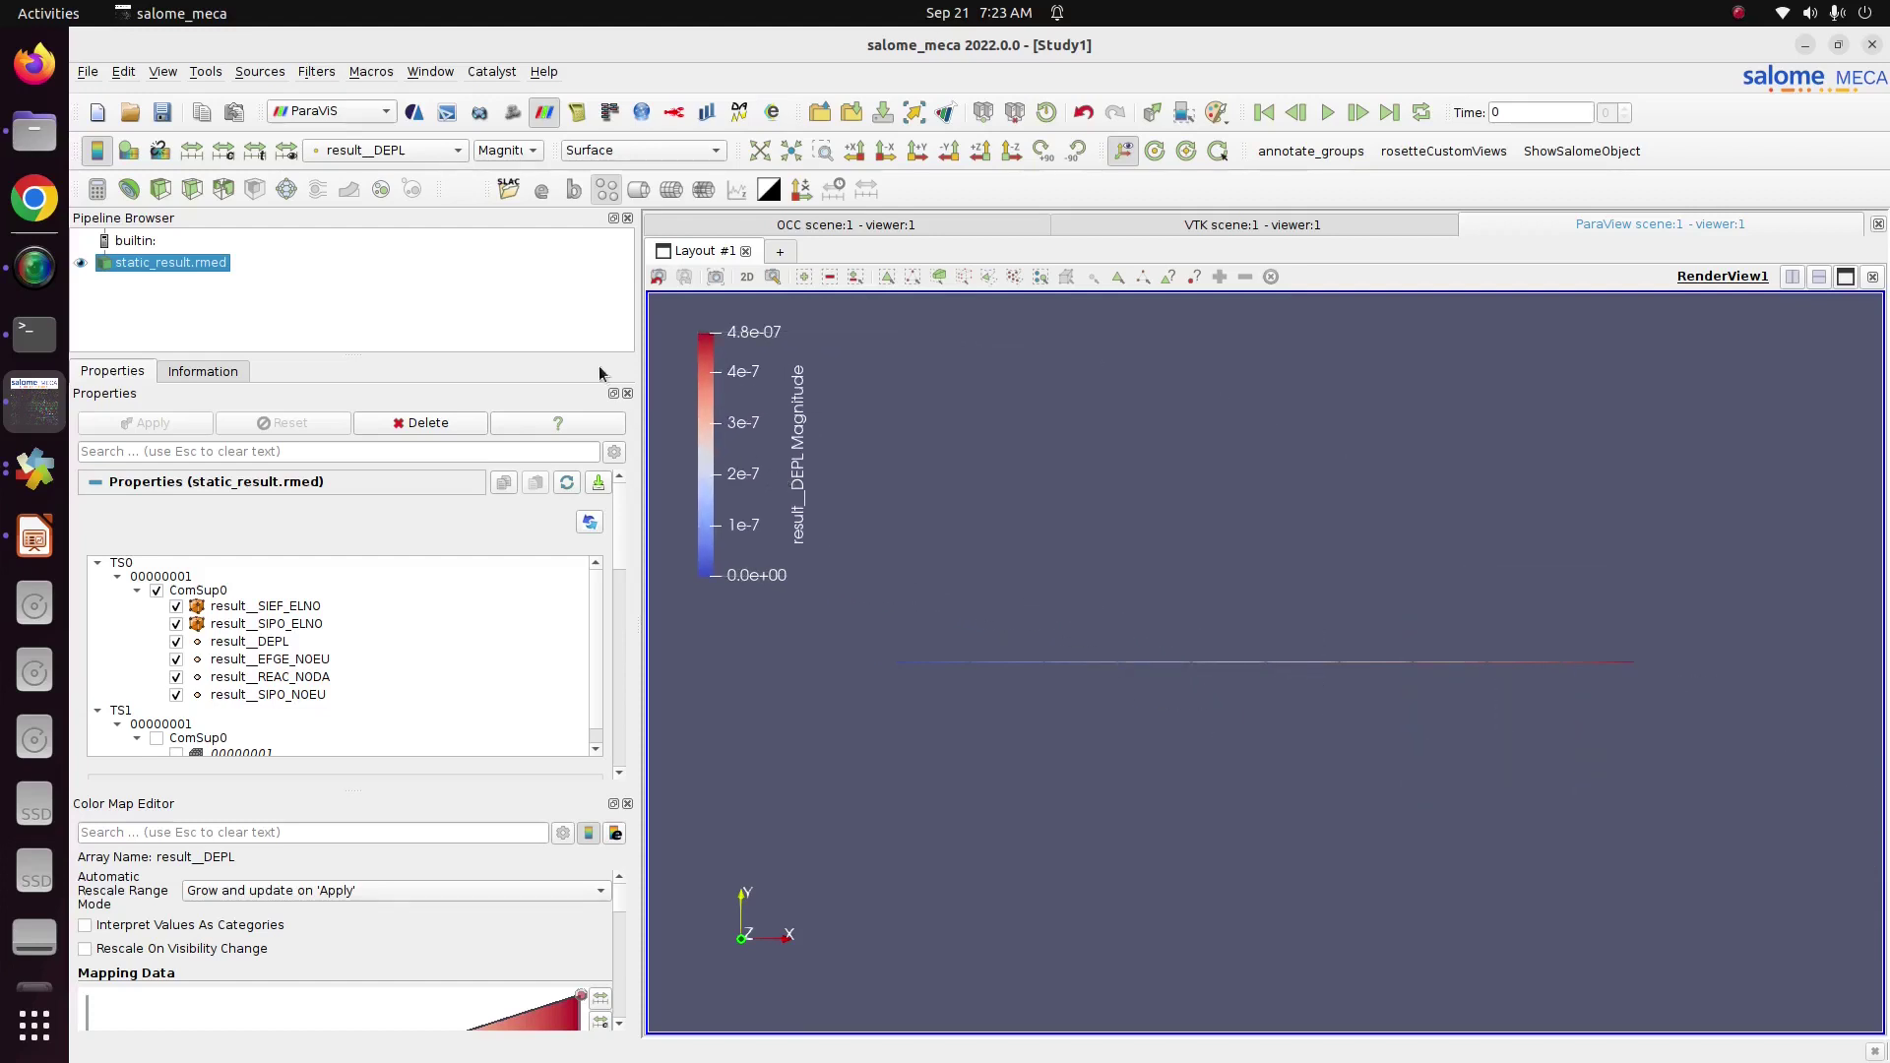
{"action": "left_click", "coordinate": [524, 155]}
{"action": "left_click", "coordinate": [520, 156]}
{"action": "left_click", "coordinate": [410, 154]}
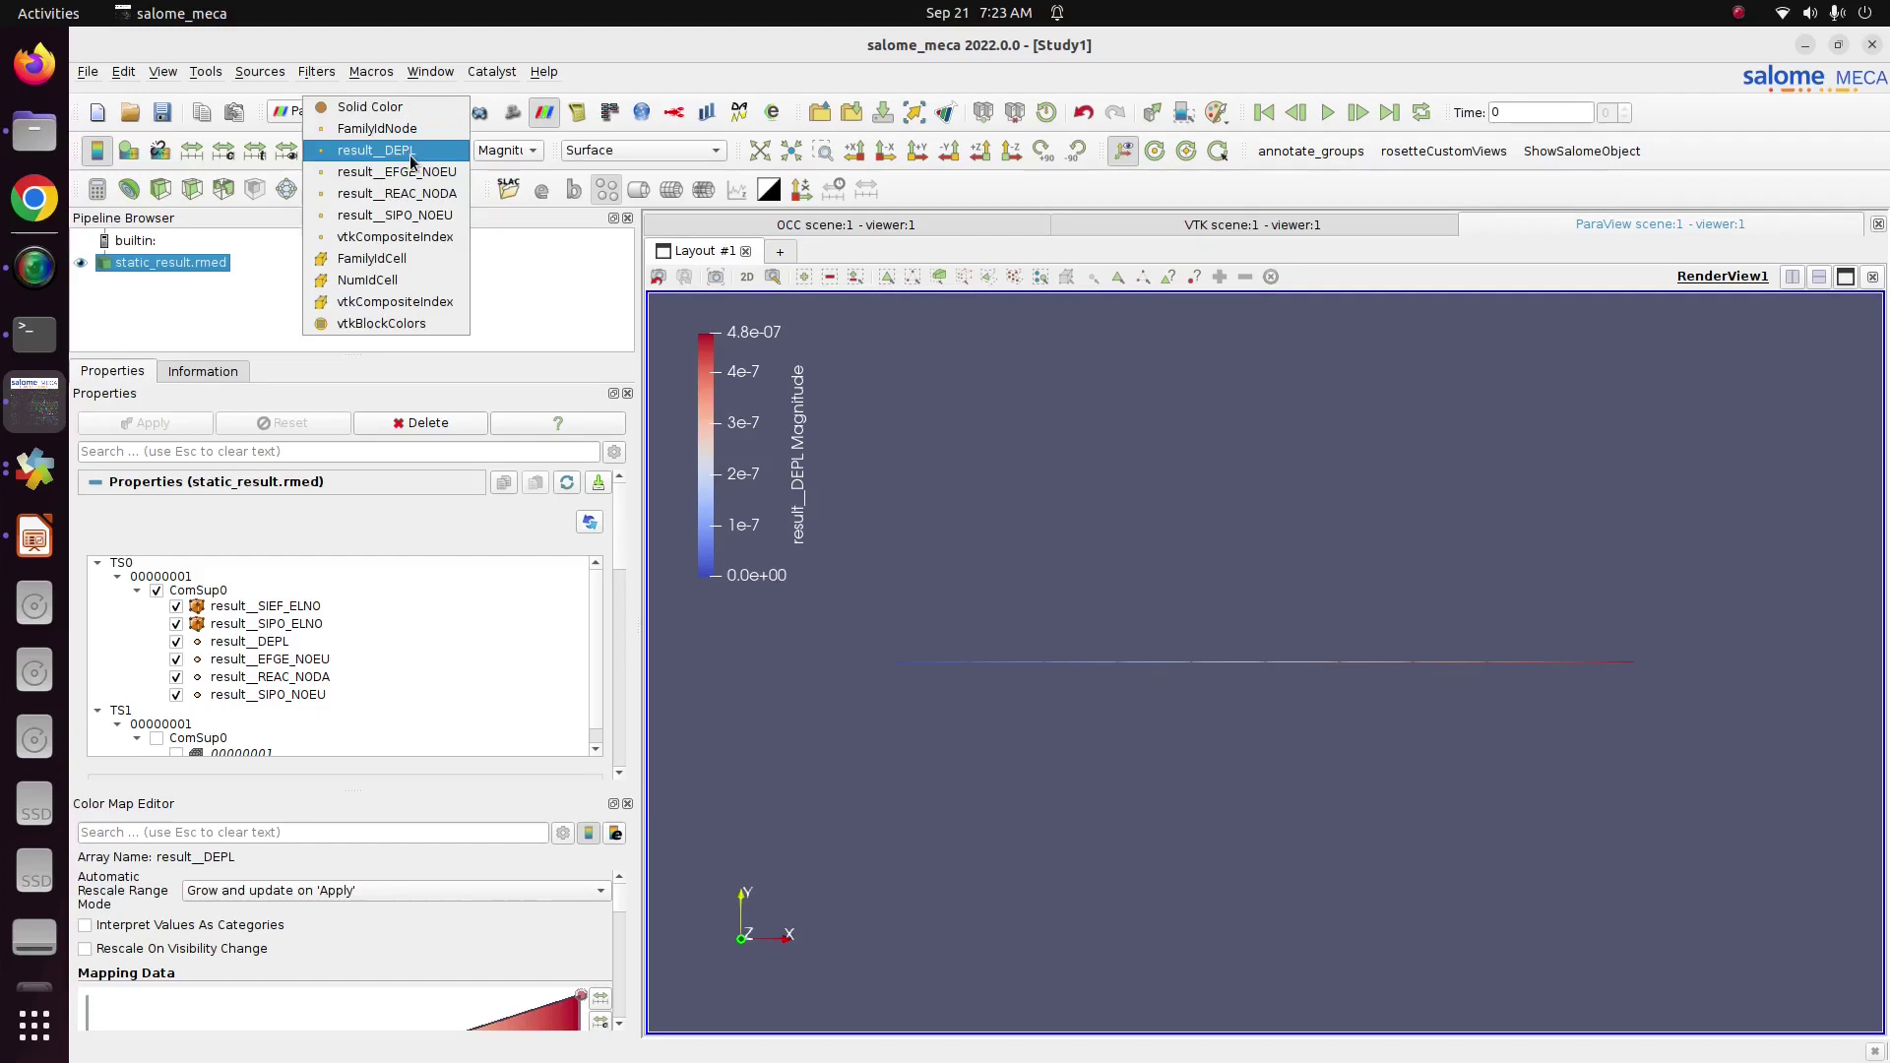
Colour the bar by the SN component of result__SIPO_NOEU, with its legend at upper left.
{"action": "left_click", "coordinate": [425, 214]}
{"action": "left_click_drag", "start_coordinate": [1778, 896], "coordinate": [679, 442]}
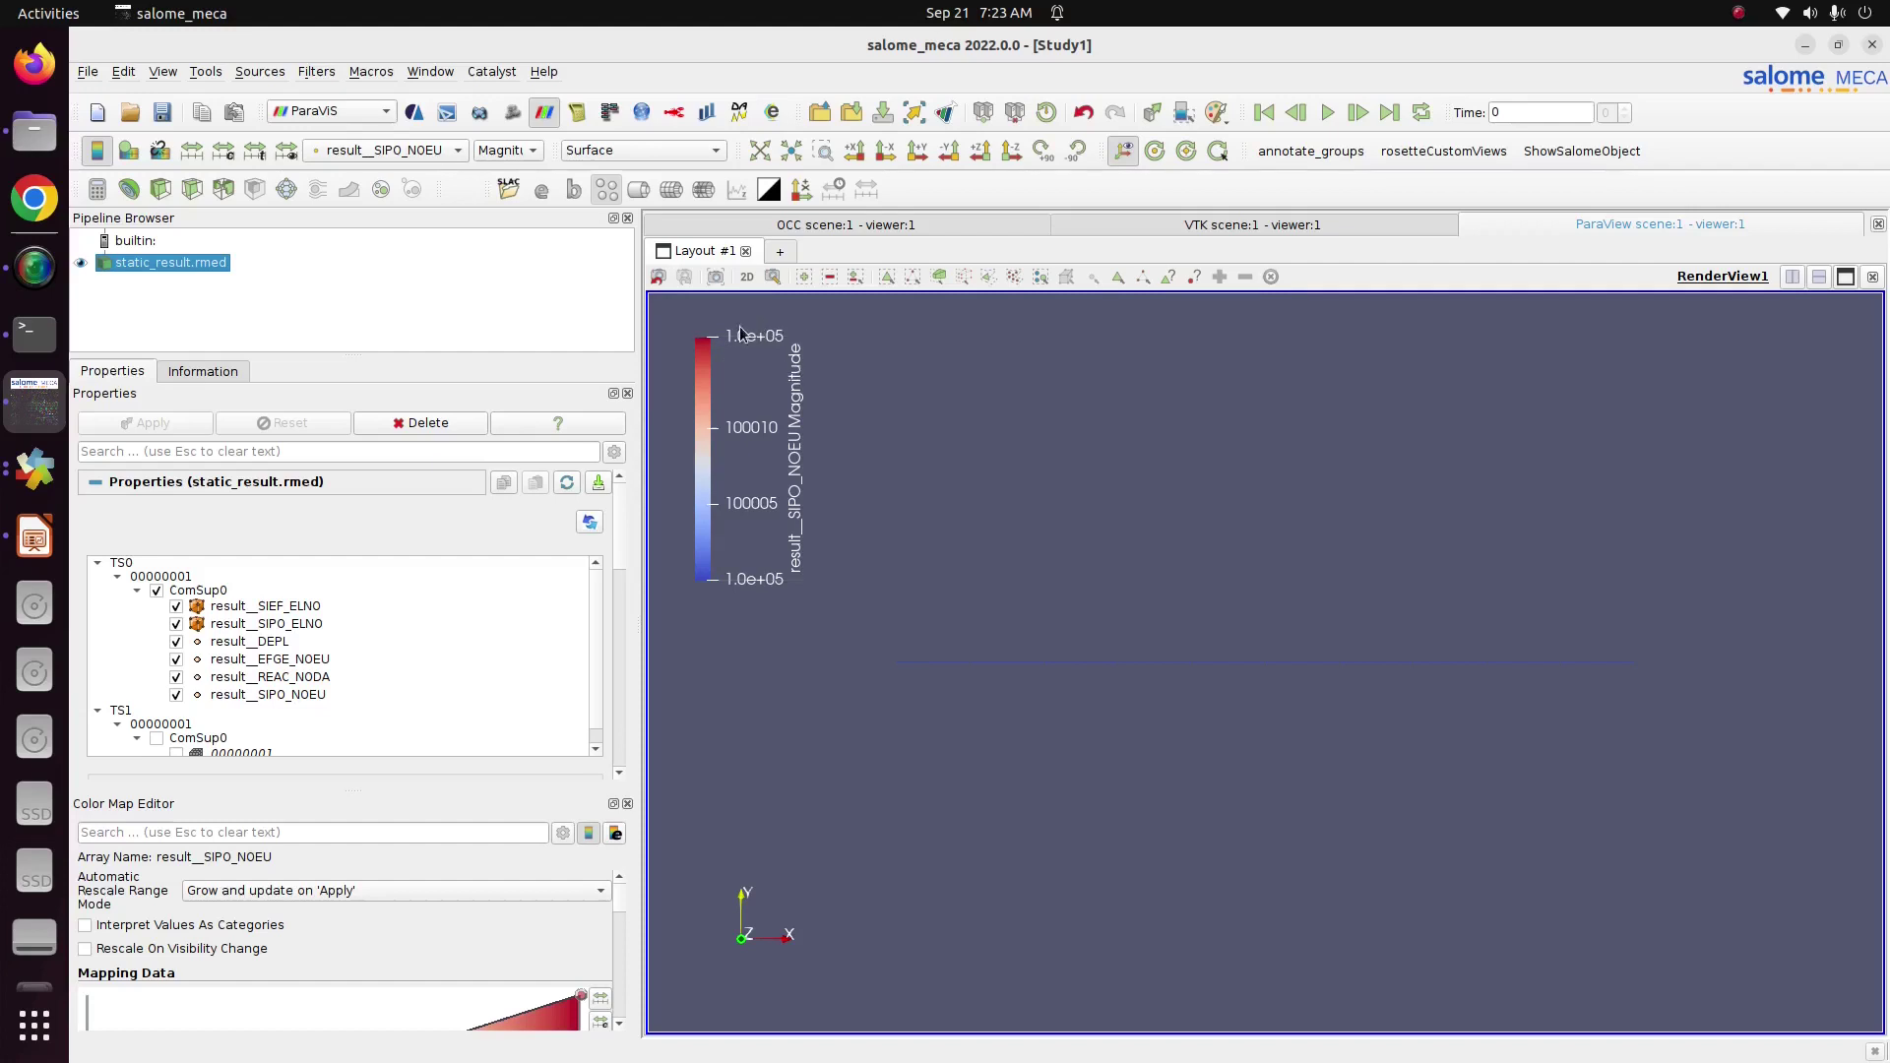
{"action": "left_click", "coordinate": [507, 149]}
{"action": "left_click", "coordinate": [511, 175]}
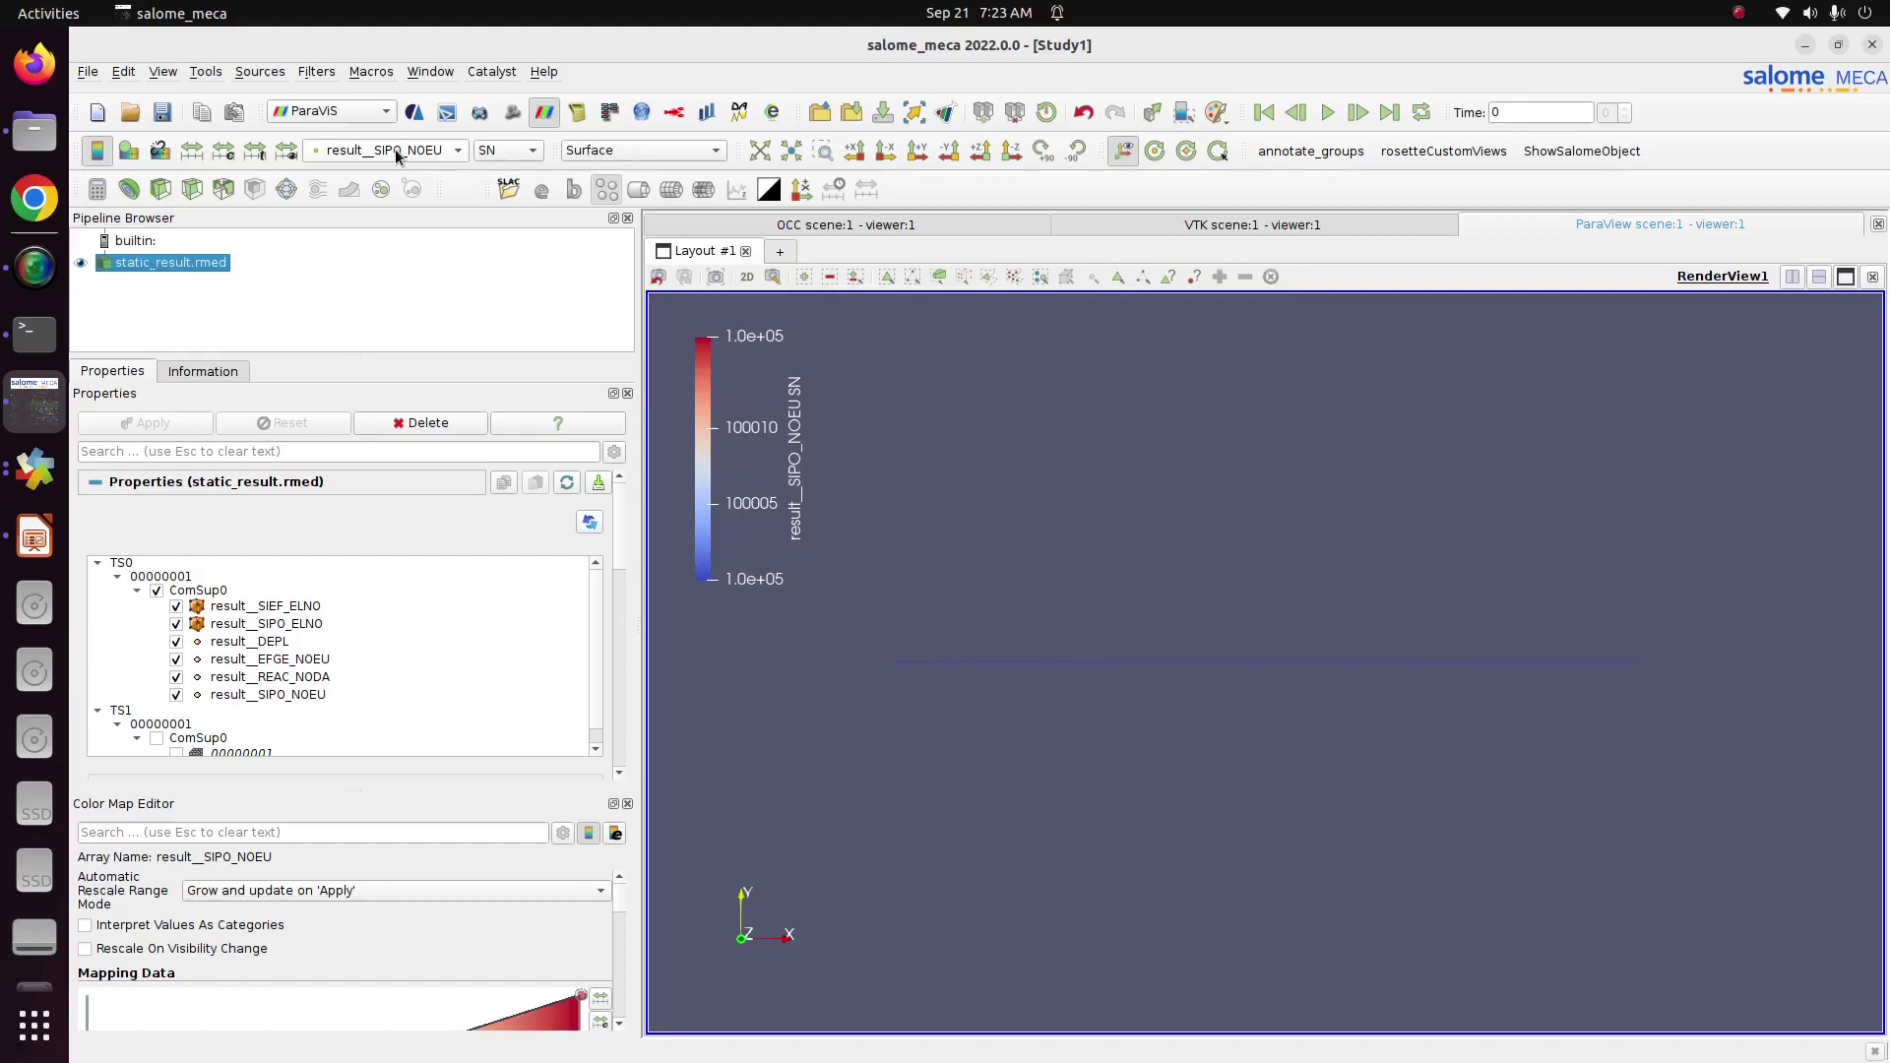
Colour by result__REAC_NODA DX and place its full -1.0e+03 to 1.8e-12 legend at upper left.
{"action": "left_click", "coordinate": [446, 151]}
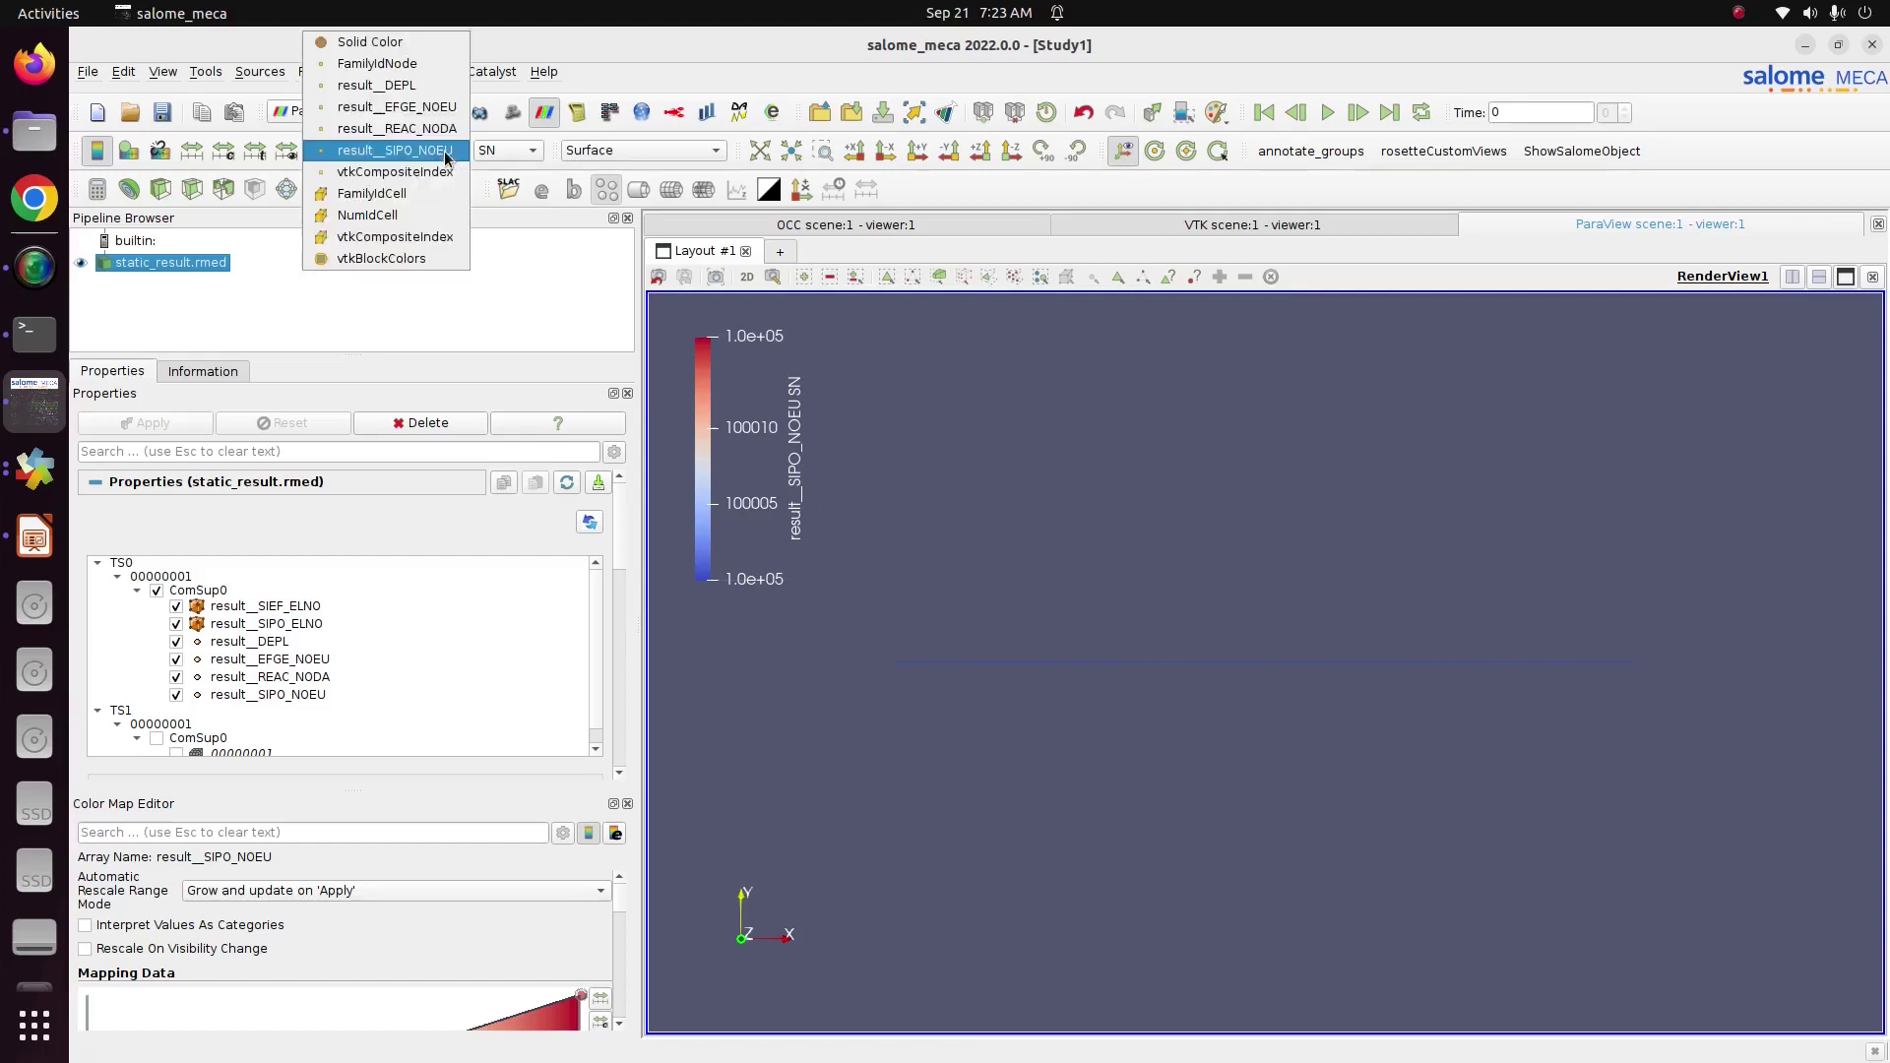
{"action": "left_click", "coordinate": [443, 129]}
{"action": "left_click", "coordinate": [502, 150]}
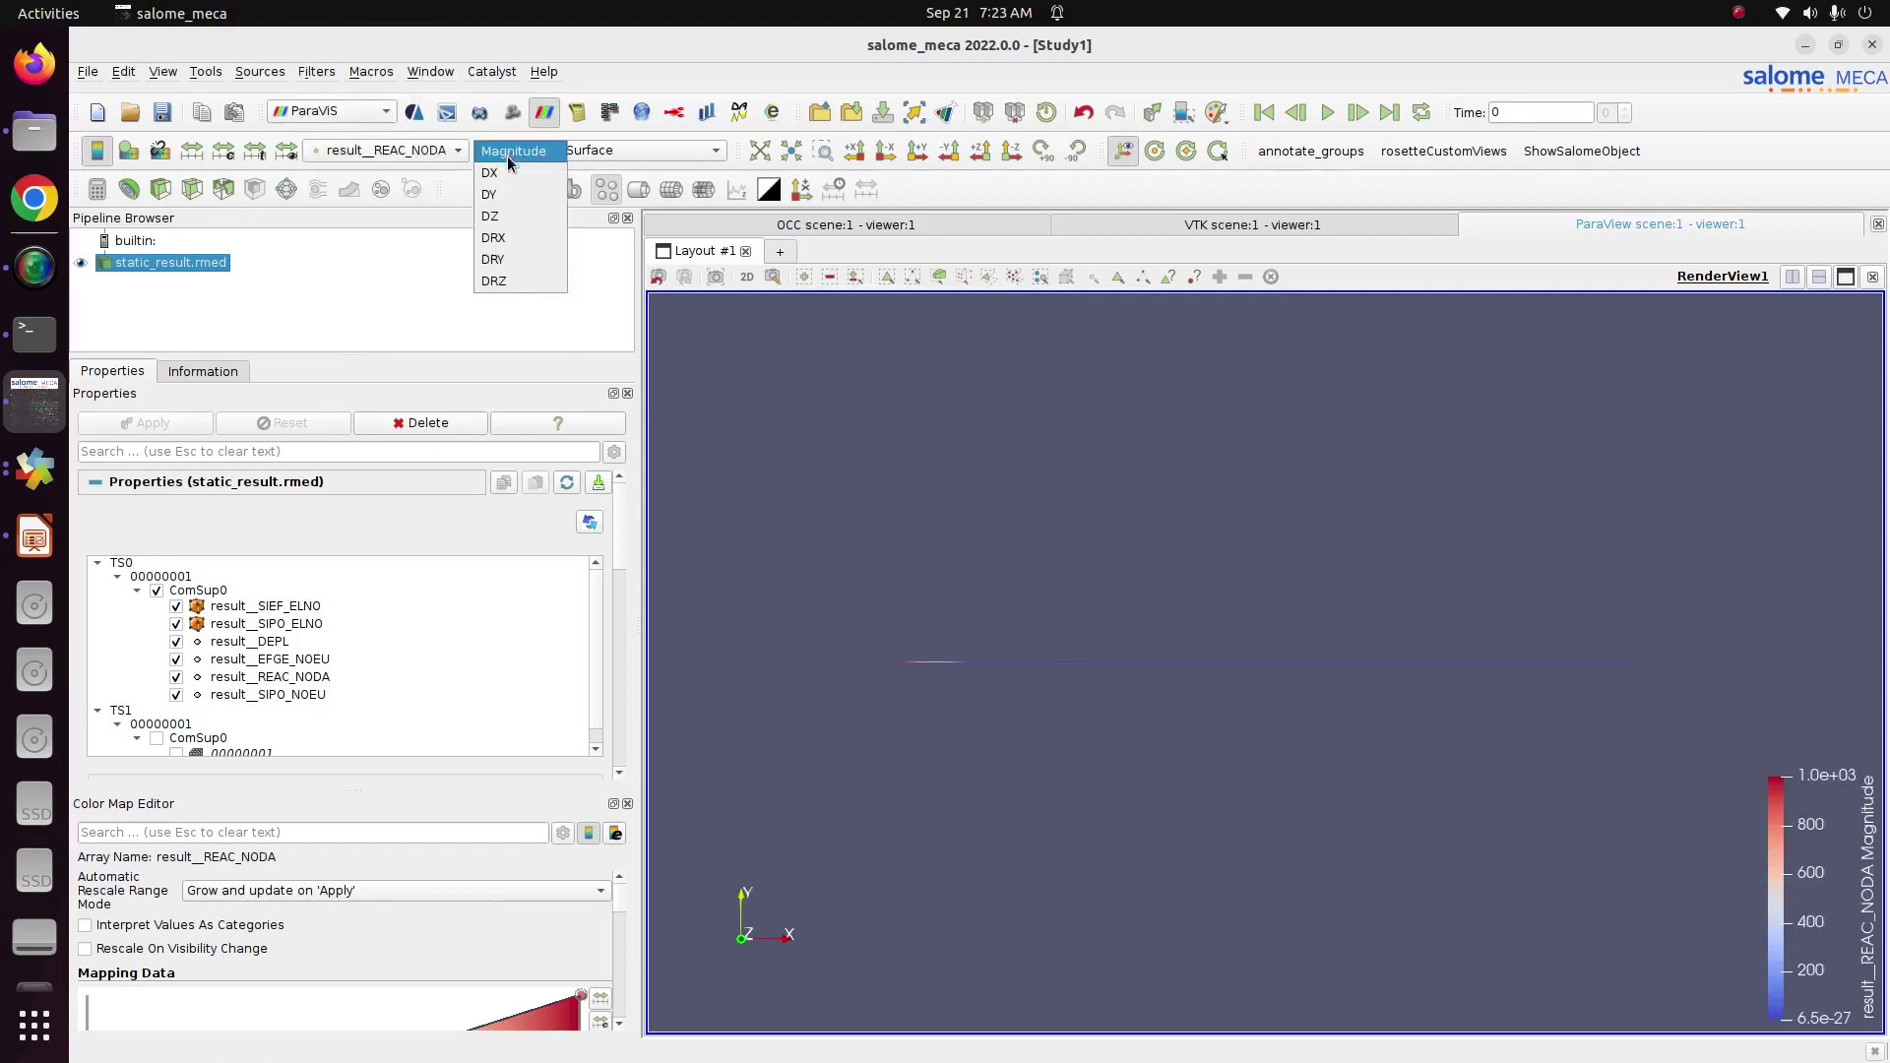
{"action": "left_click", "coordinate": [513, 177]}
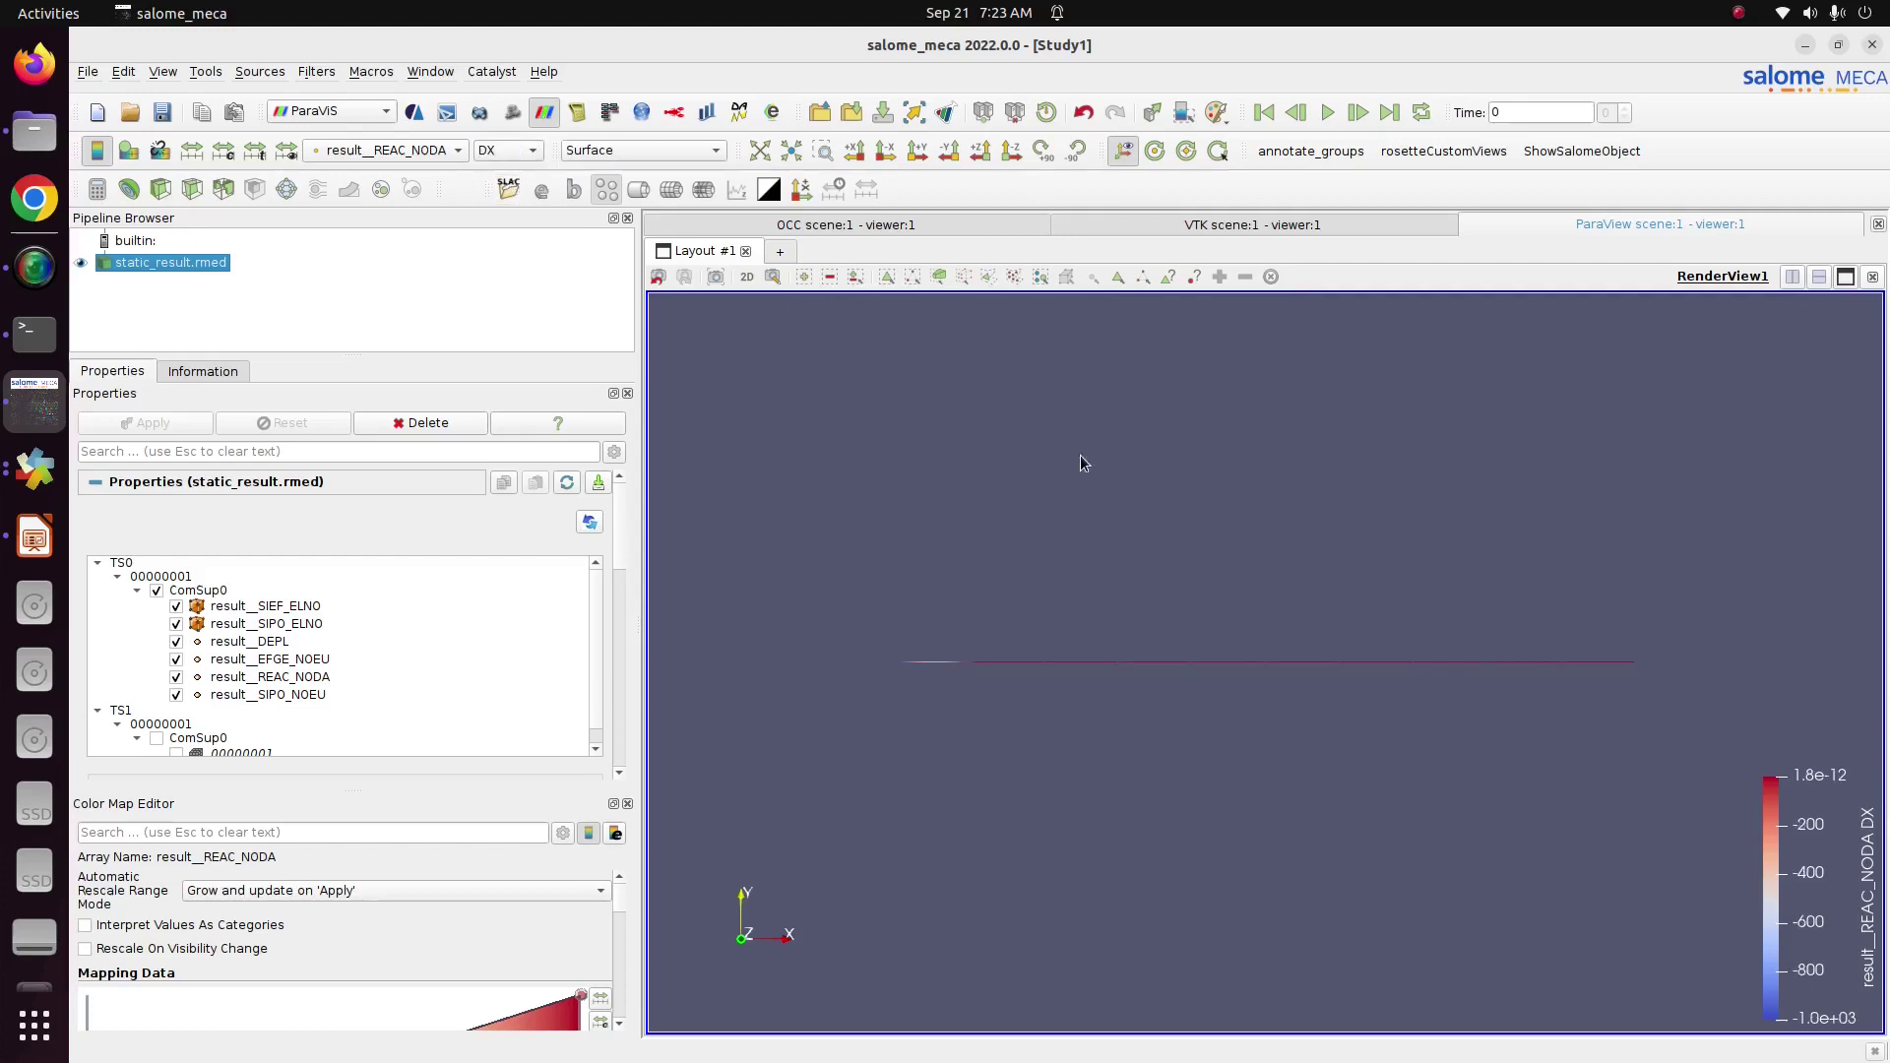
{"action": "left_click_drag", "start_coordinate": [1841, 962], "coordinate": [925, 536]}
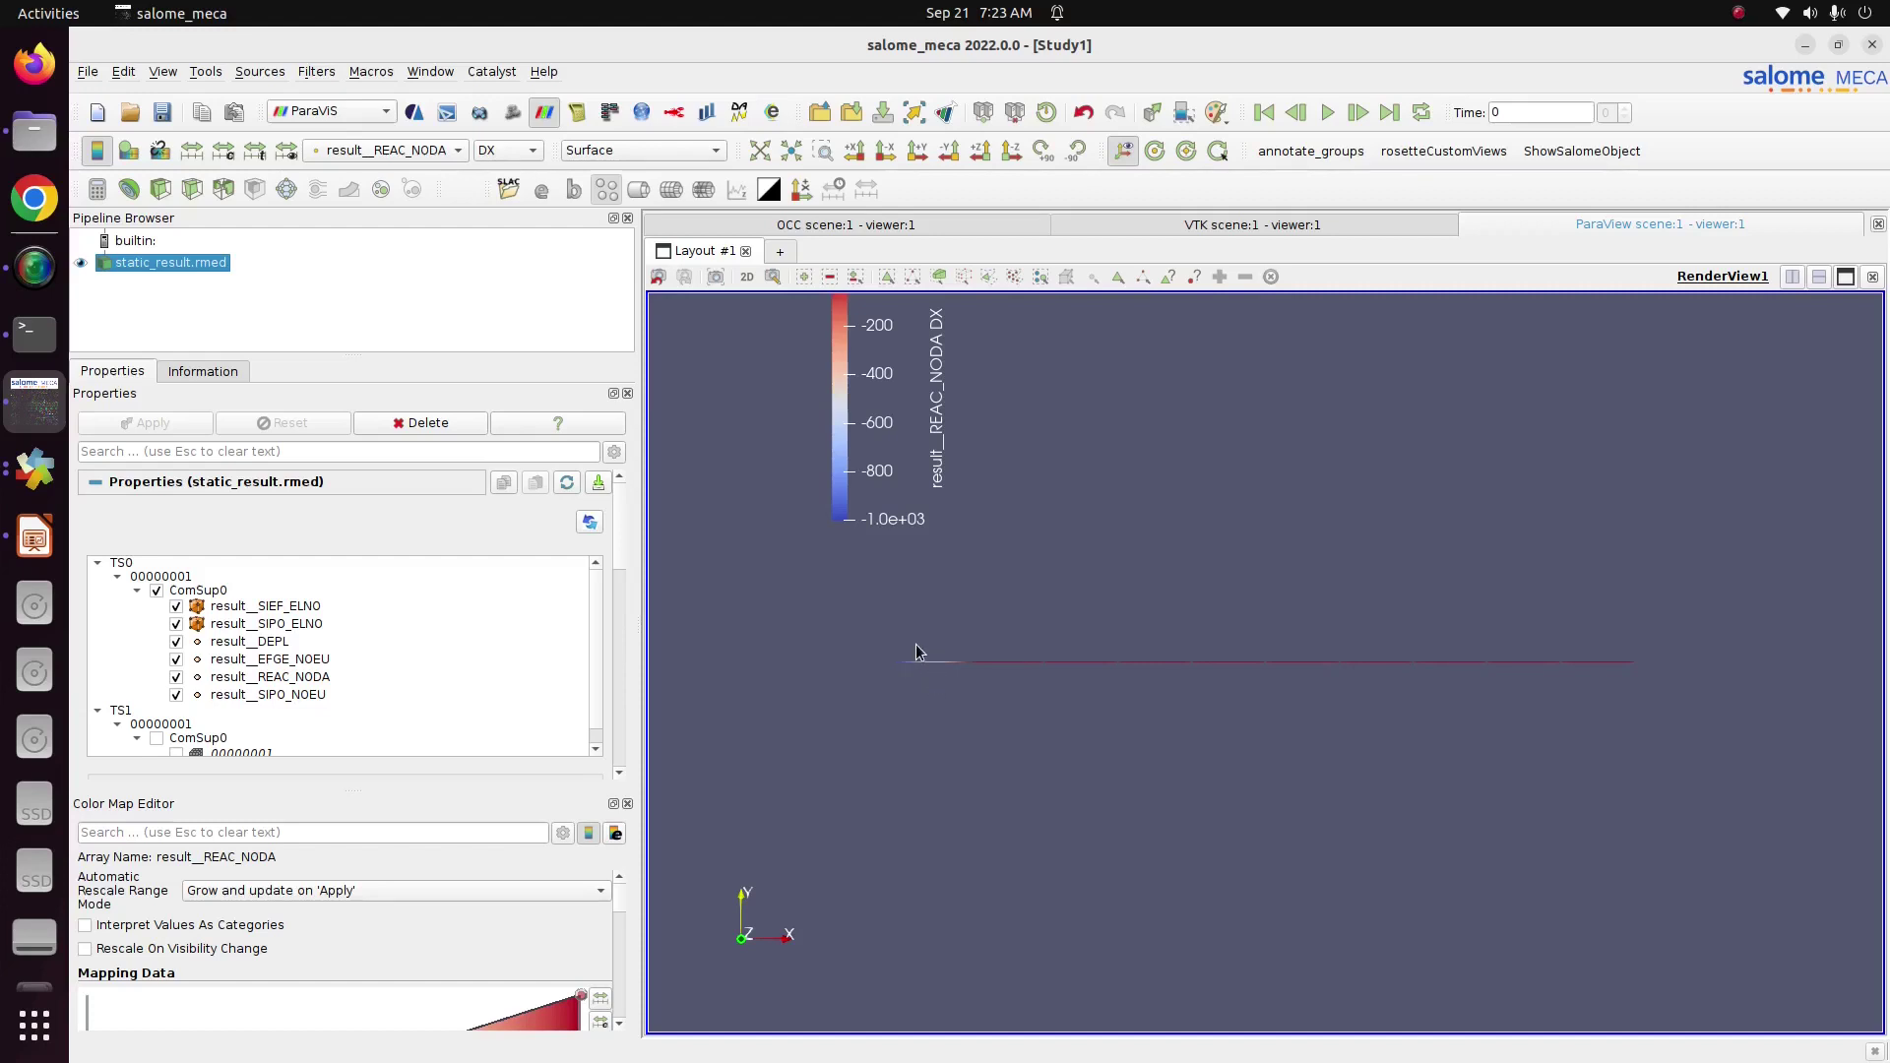
{"action": "left_click_drag", "start_coordinate": [891, 391], "coordinate": [816, 470]}
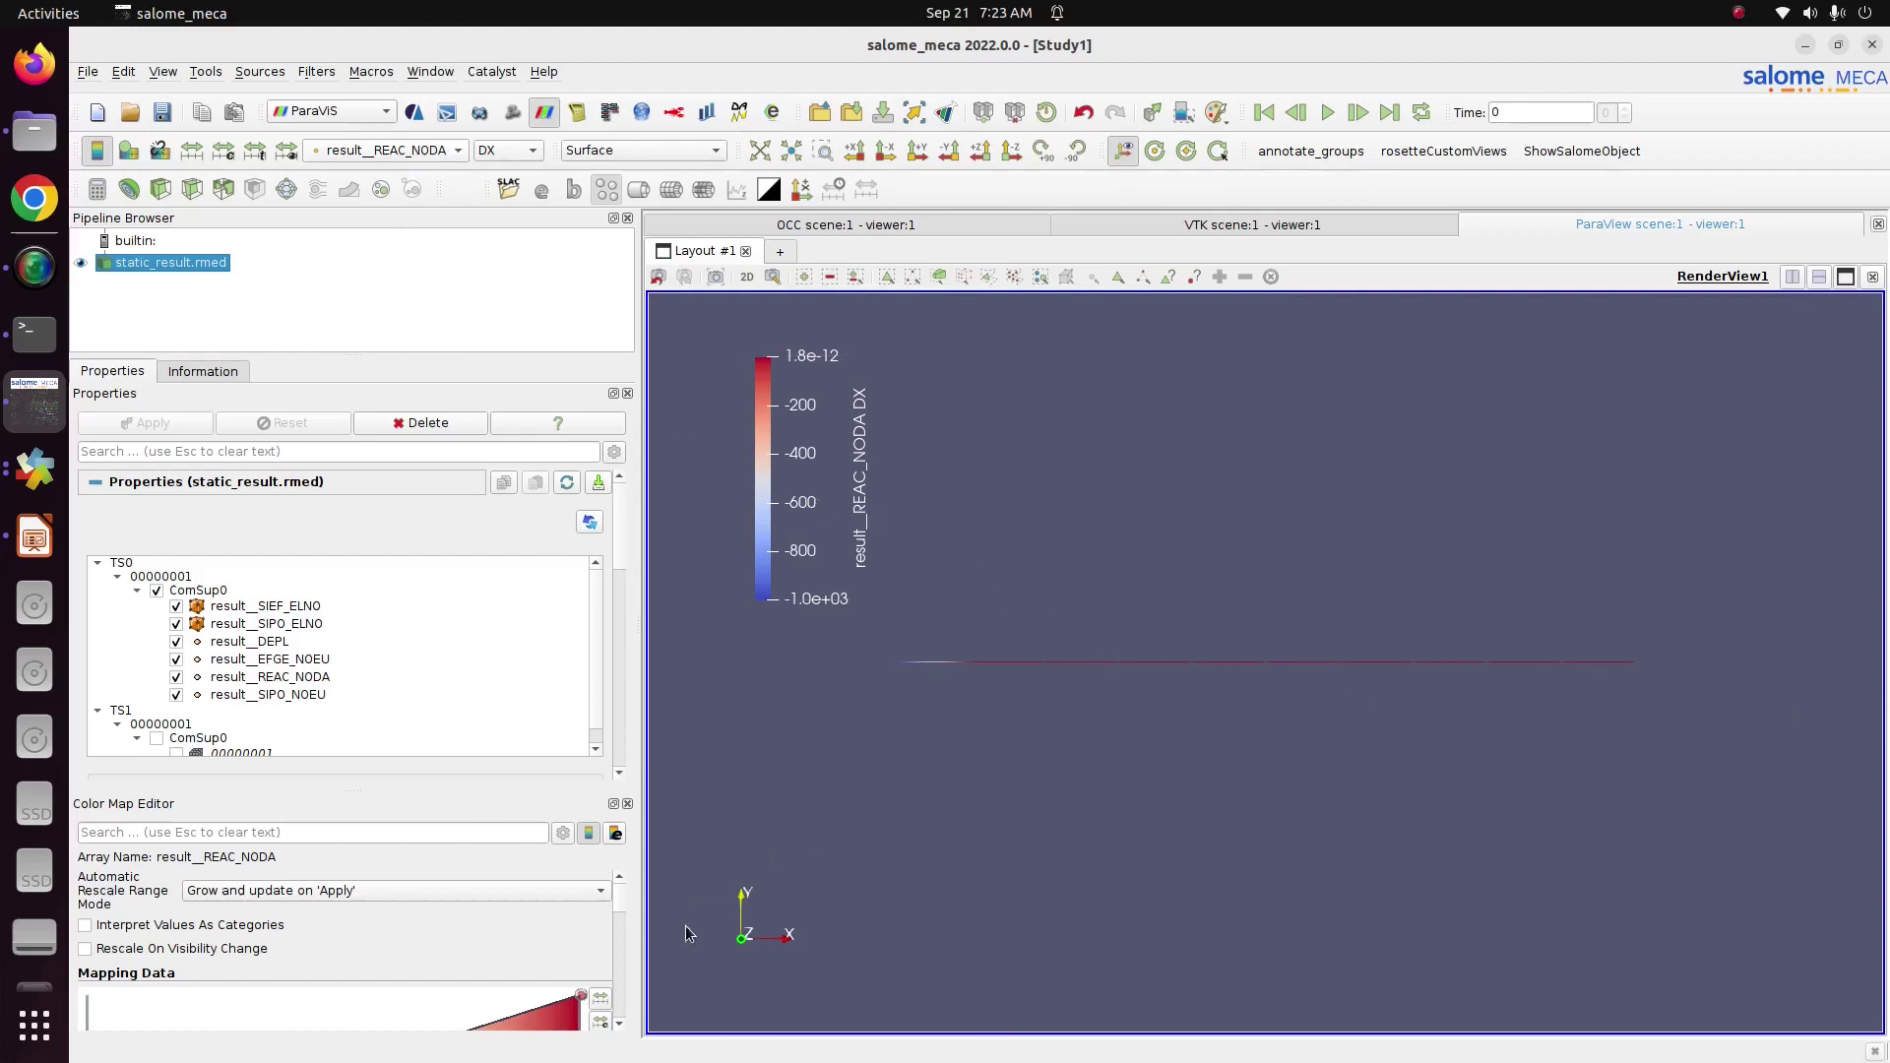
Apply the Blue to Red Rainbow preset to the REAC_NODA DX colour map.
{"action": "scroll", "coordinate": [615, 914], "scroll_direction": "down", "scroll_amount": 3}
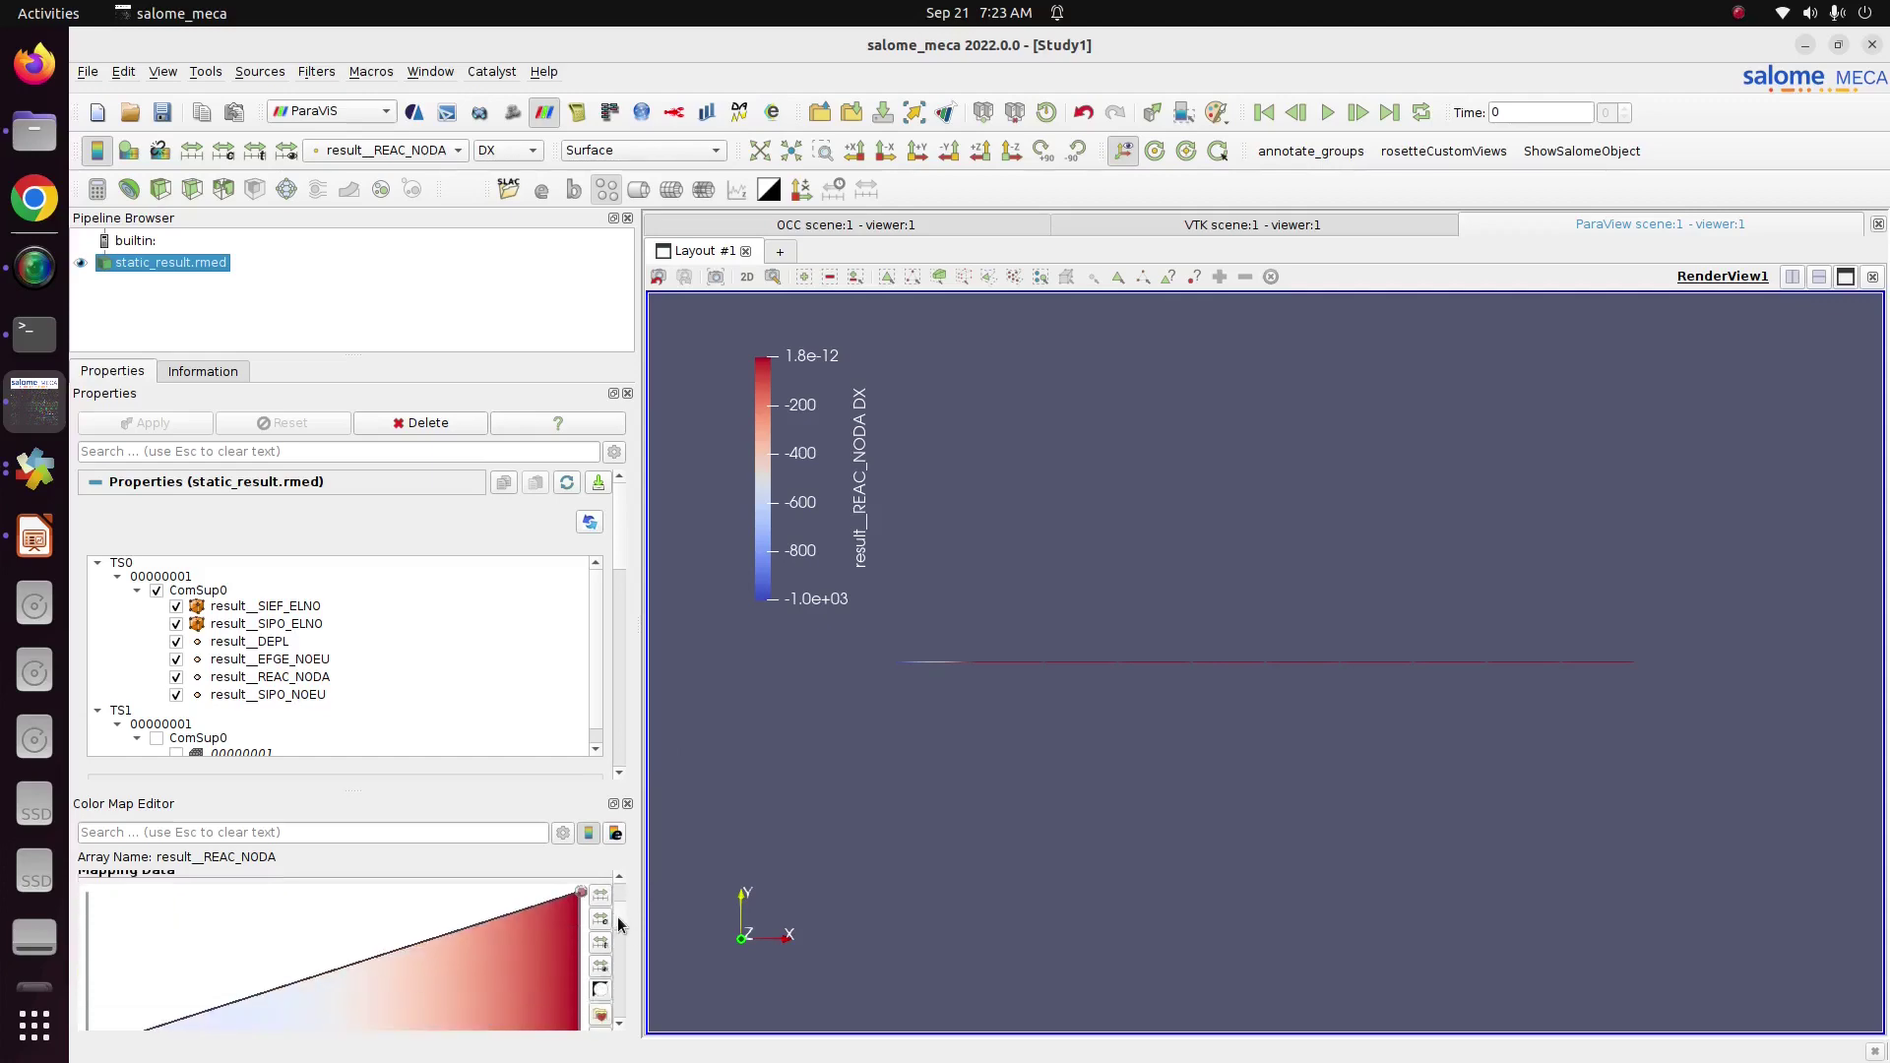
{"action": "left_click", "coordinate": [603, 925]}
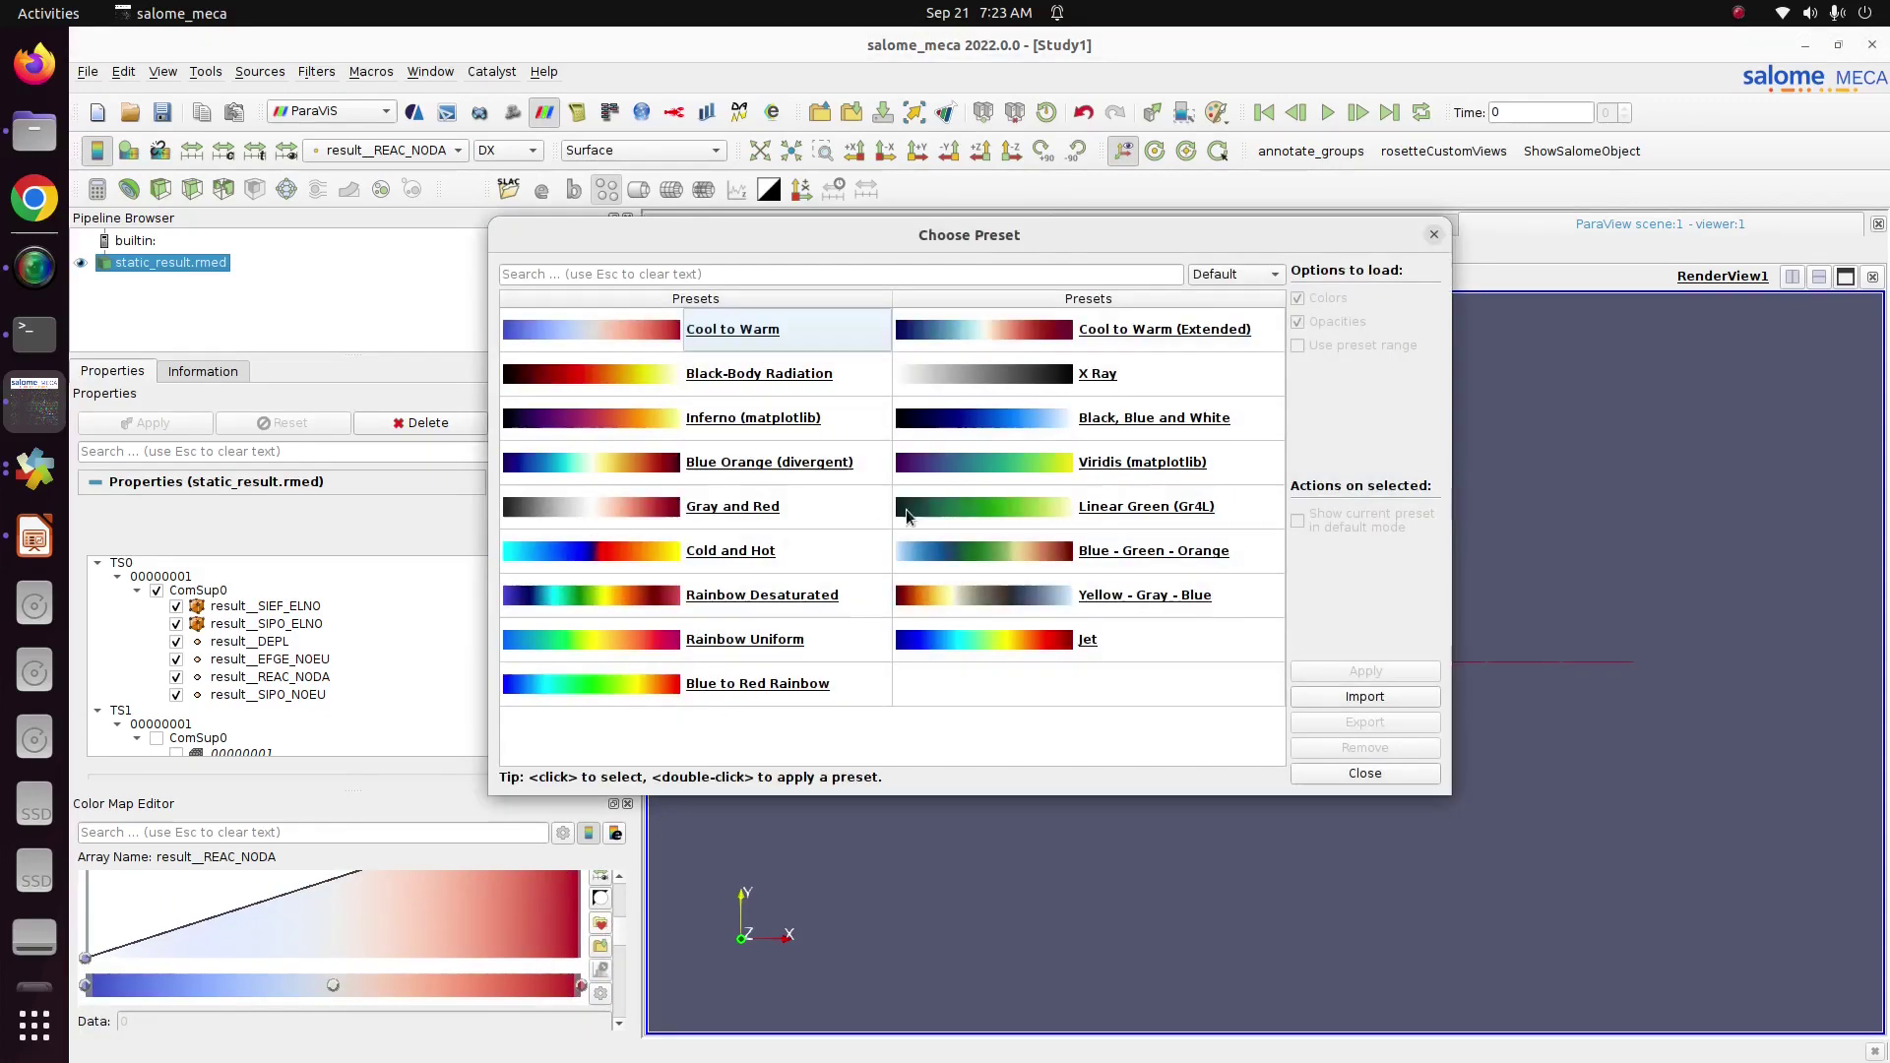
{"action": "left_click", "coordinate": [1205, 277]}
{"action": "left_click", "coordinate": [1238, 344]}
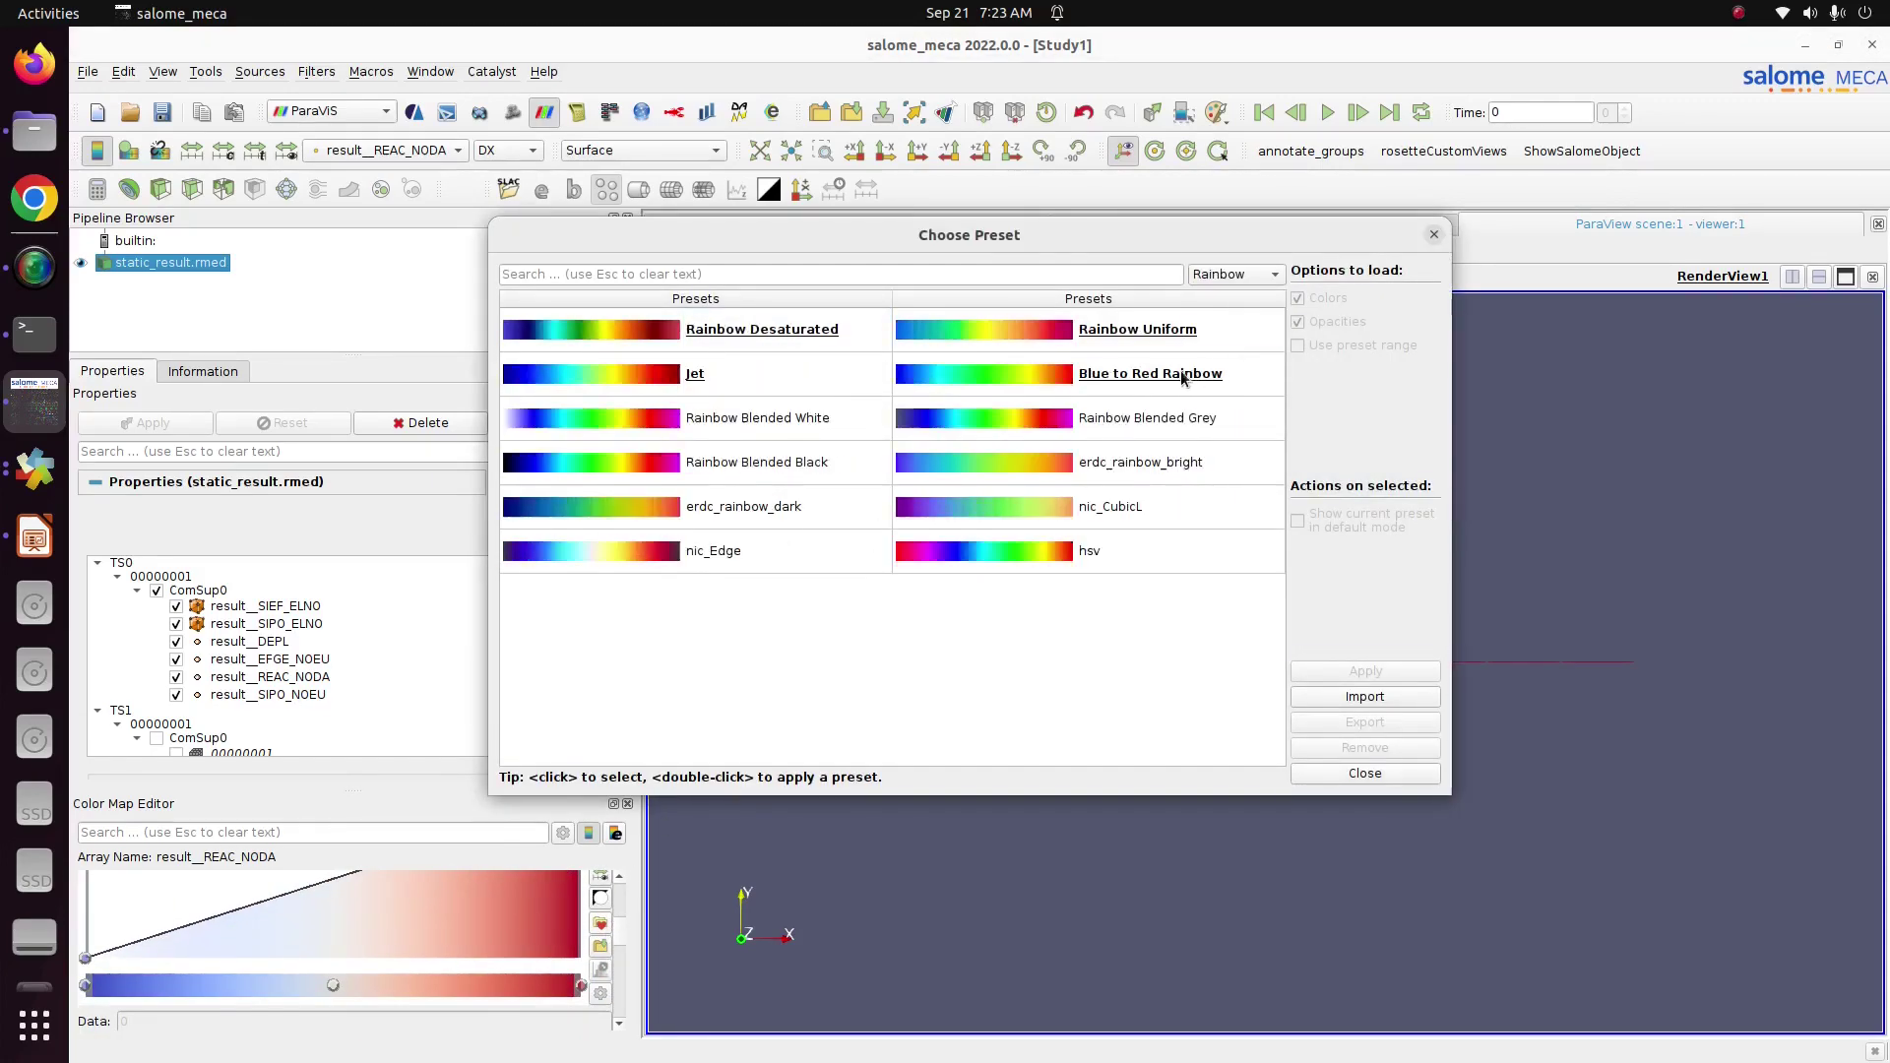
{"action": "left_click", "coordinate": [1181, 384]}
{"action": "left_click", "coordinate": [1358, 672]}
{"action": "left_click", "coordinate": [1365, 774]}
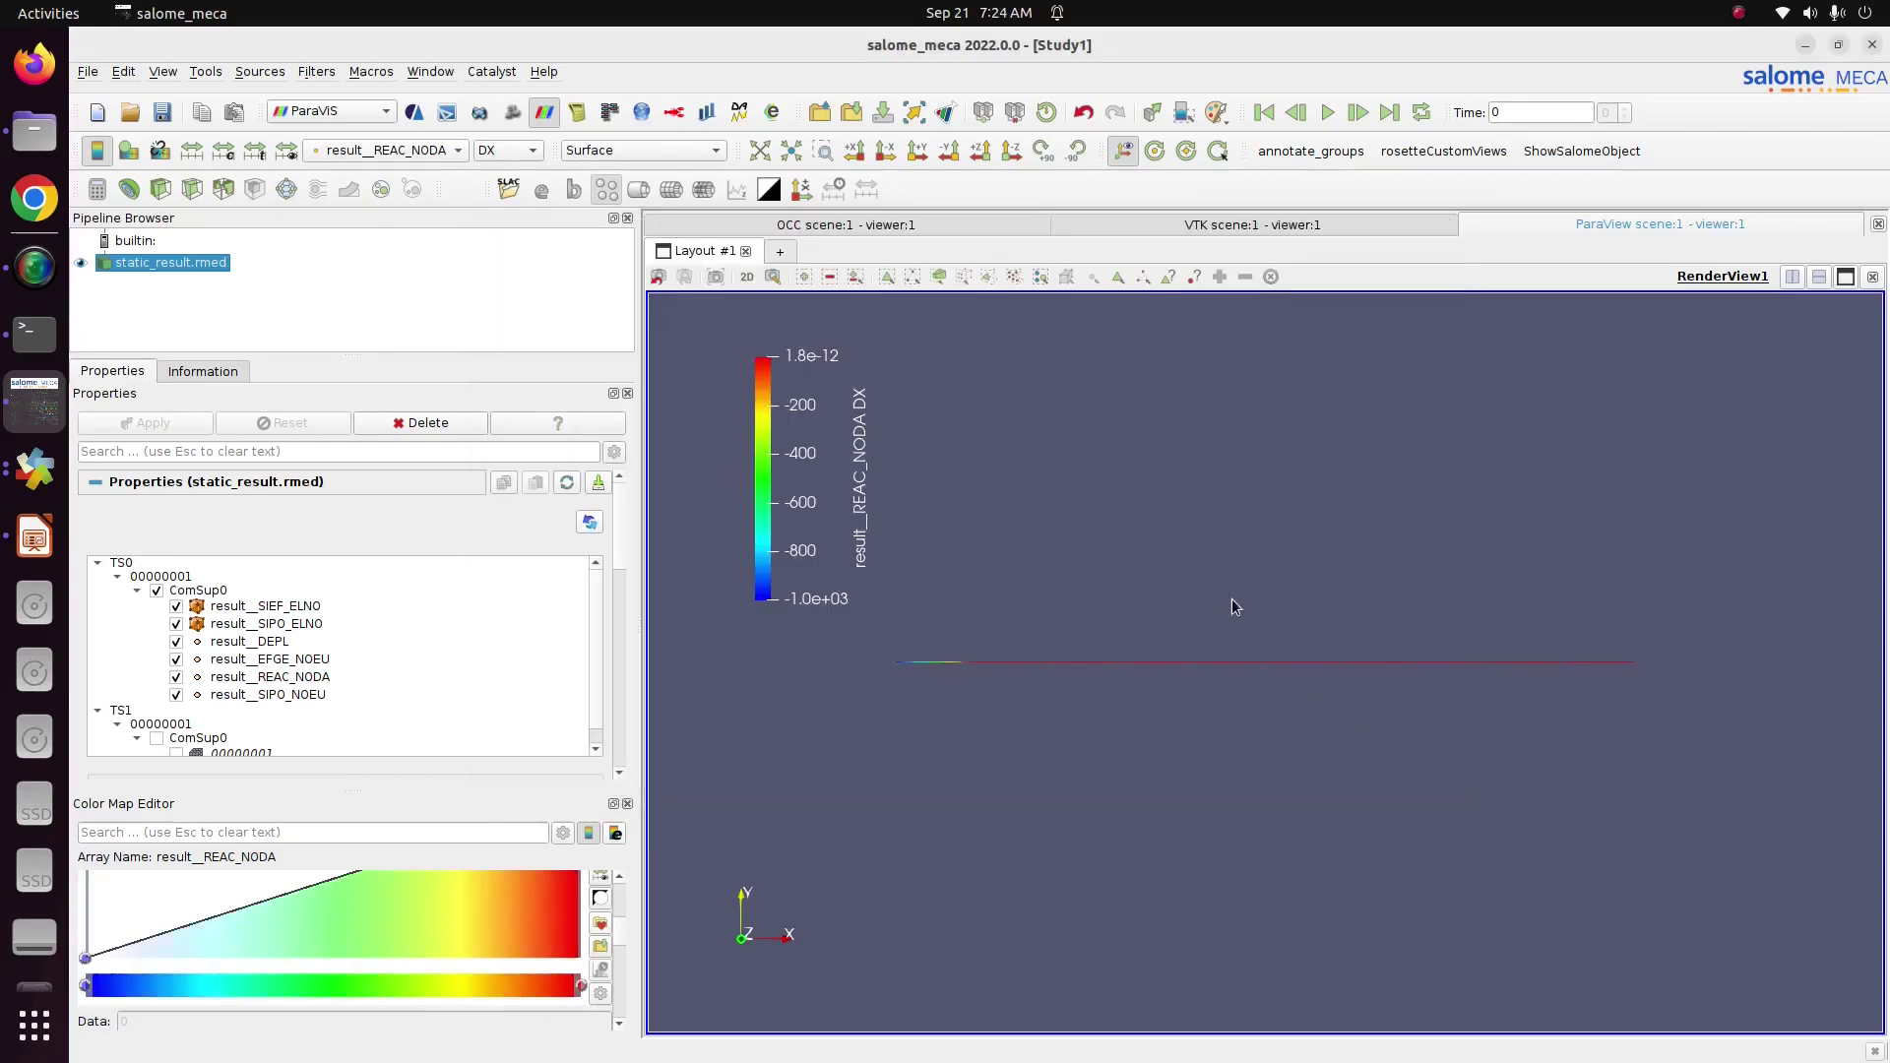